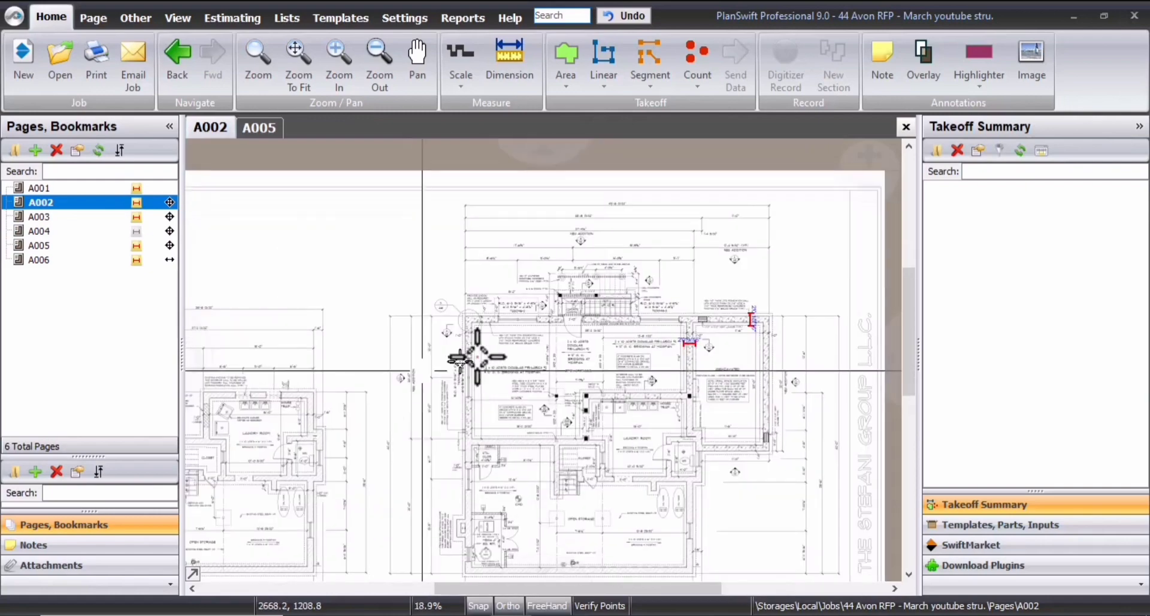
# Examine the existing and new cellar floor plans on page A002
pyautogui.scroll(-3, 467, 359)
pyautogui.scroll(3, 473, 418)
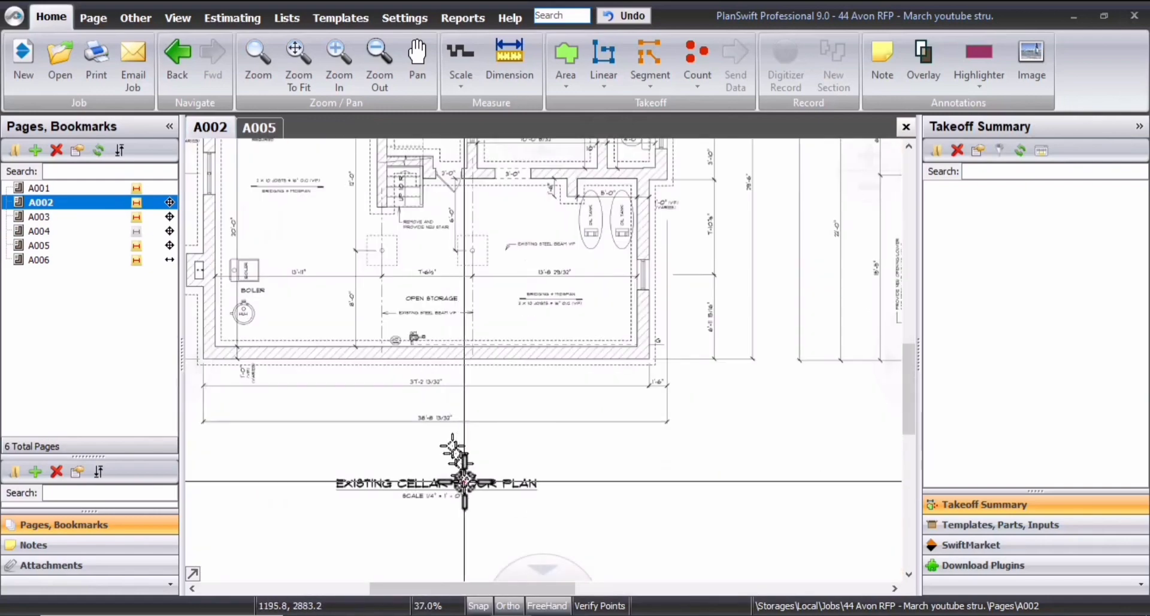
pyautogui.scroll(-3, 539, 462)
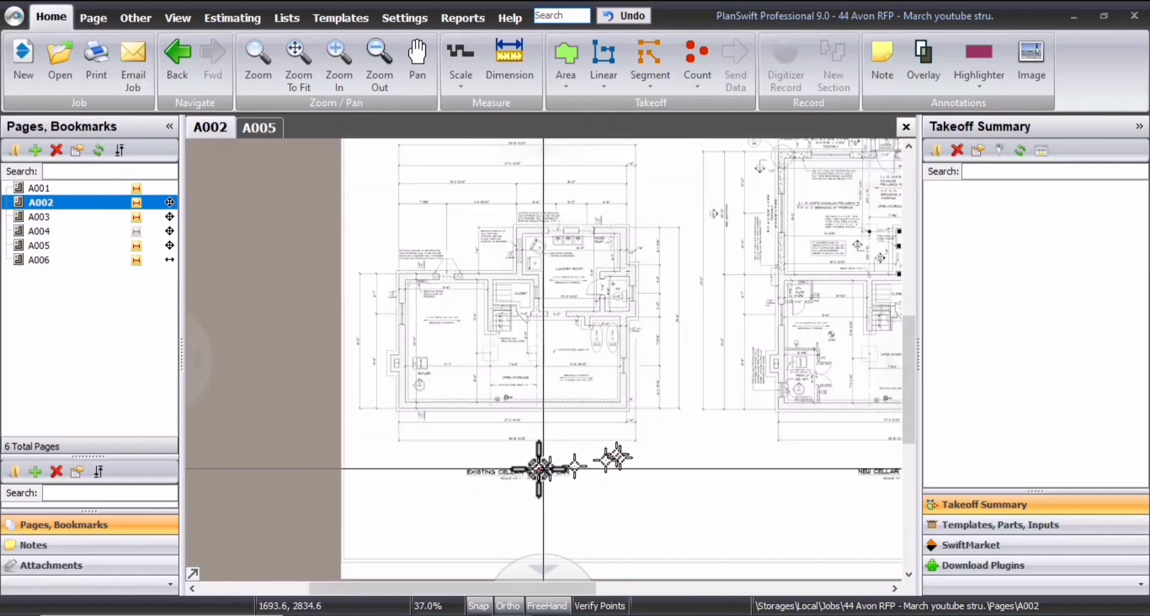
pyautogui.scroll(3, 773, 449)
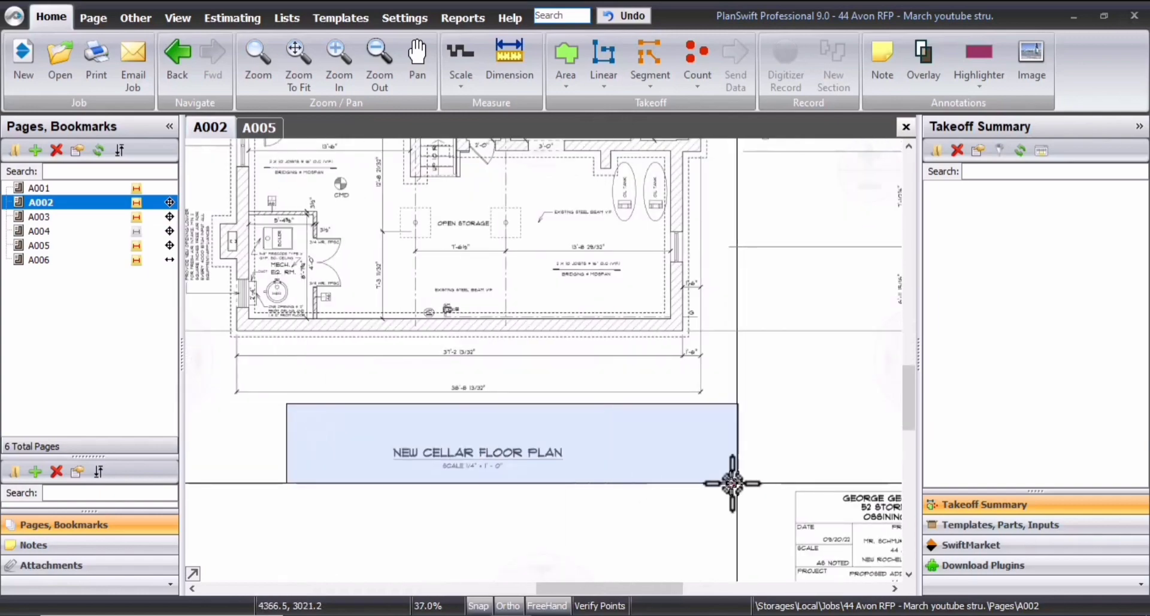
pyautogui.scroll(-2, 732, 475)
pyautogui.scroll(5, 475, 380)
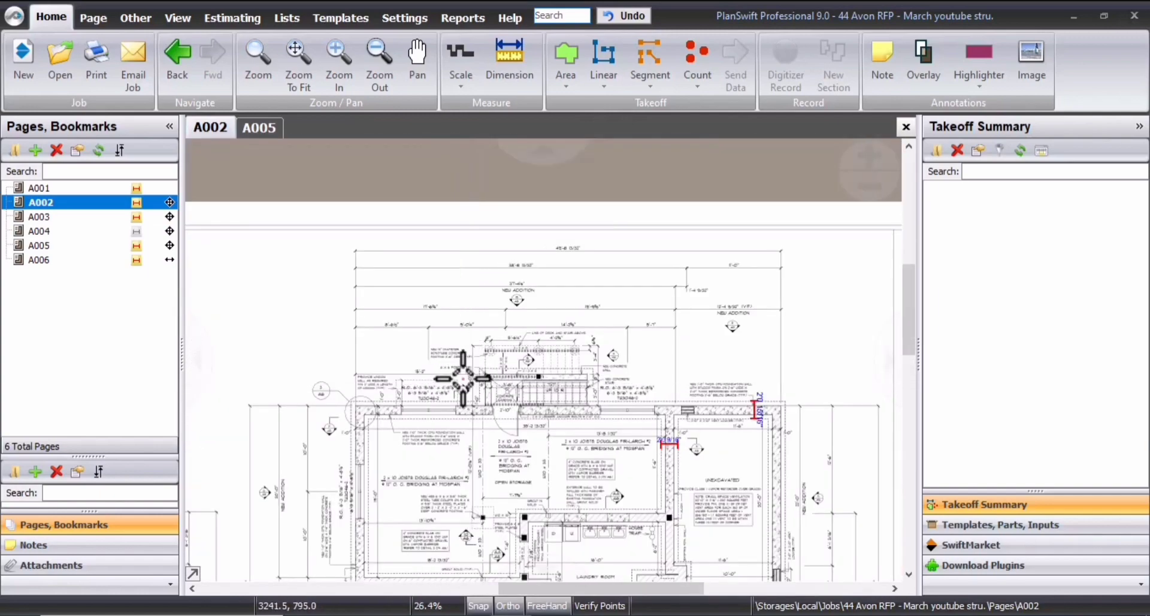
pyautogui.scroll(2, 377, 396)
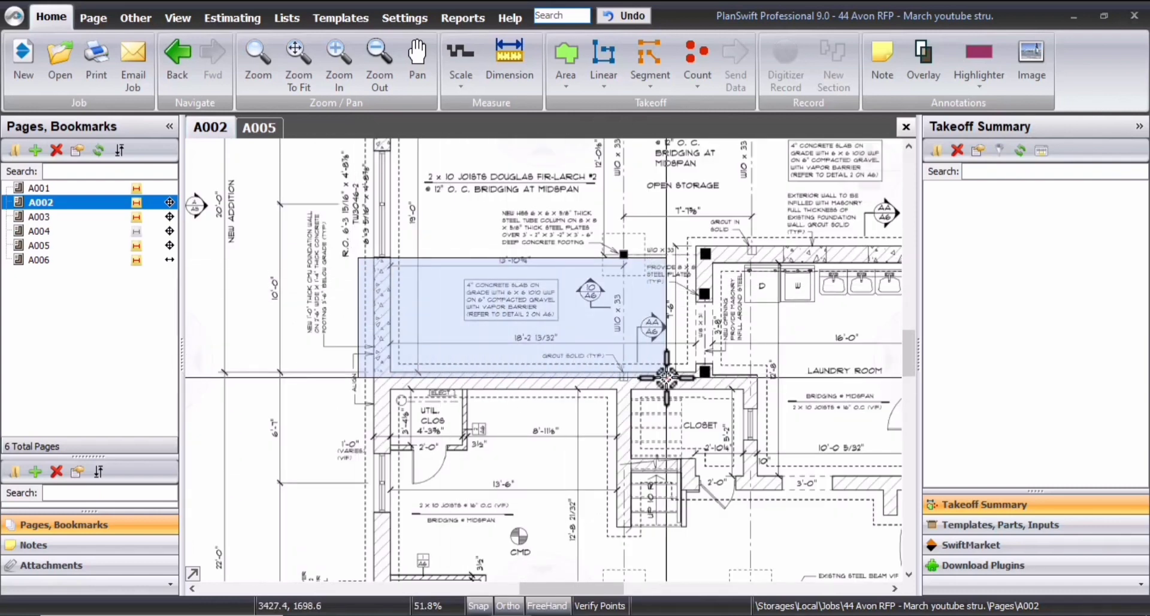
# Examine the existing foundation wall around the laundry room and its masonry-infilled openings on the new cellar floor plan
pyautogui.moveTo(509, 359); pyautogui.dragTo(442, 372)
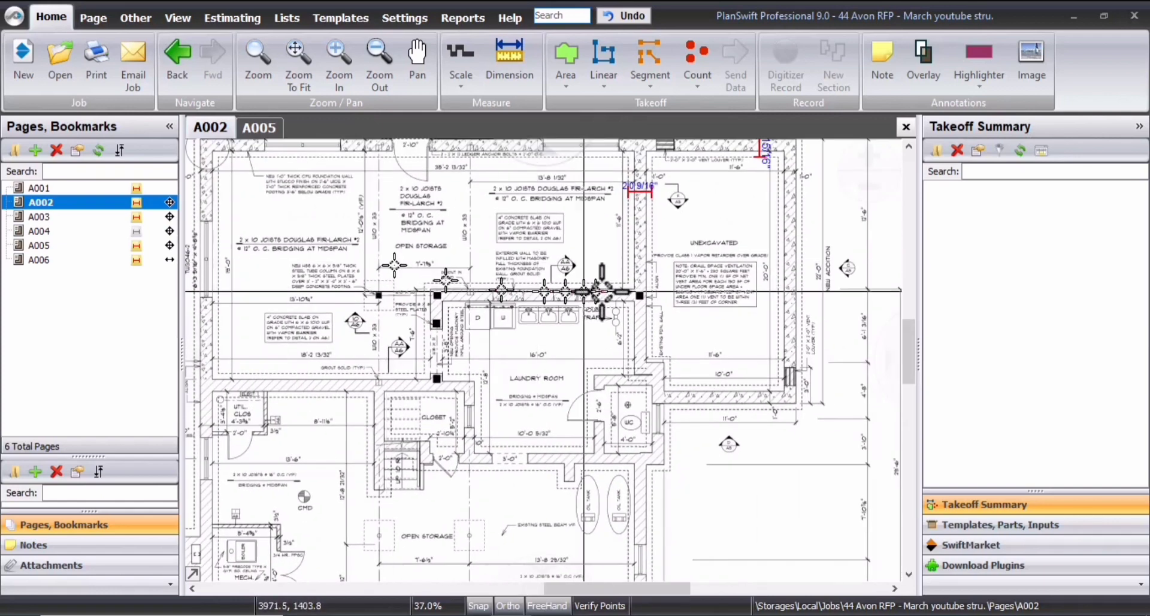
pyautogui.scroll(3, 624, 302)
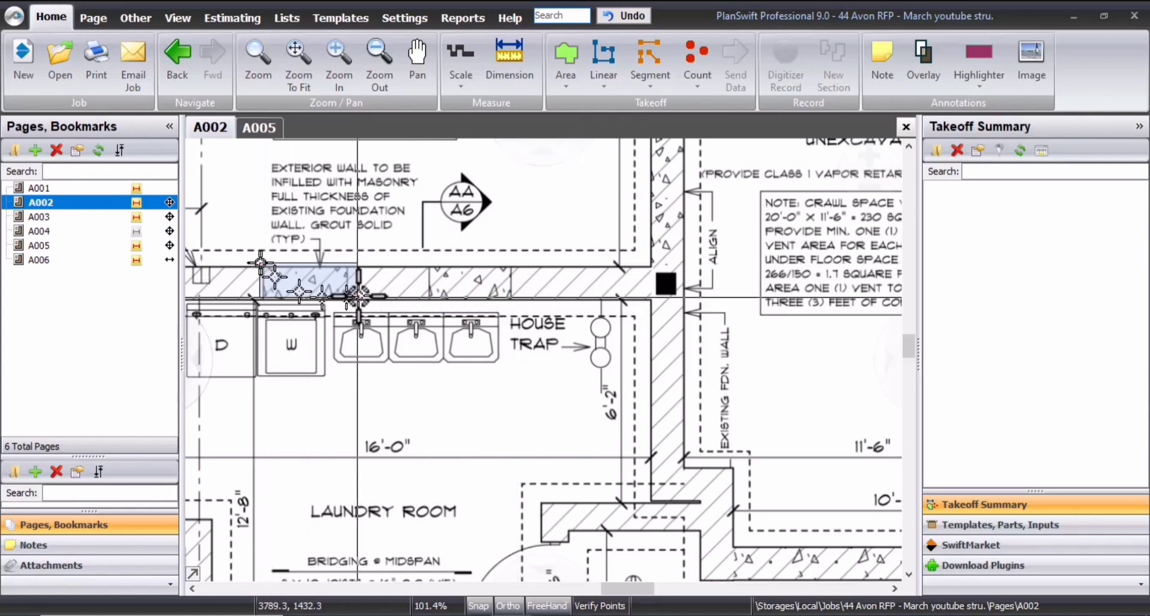
pyautogui.moveTo(565, 303); pyautogui.dragTo(472, 451)
pyautogui.scroll(-1, 841, 474)
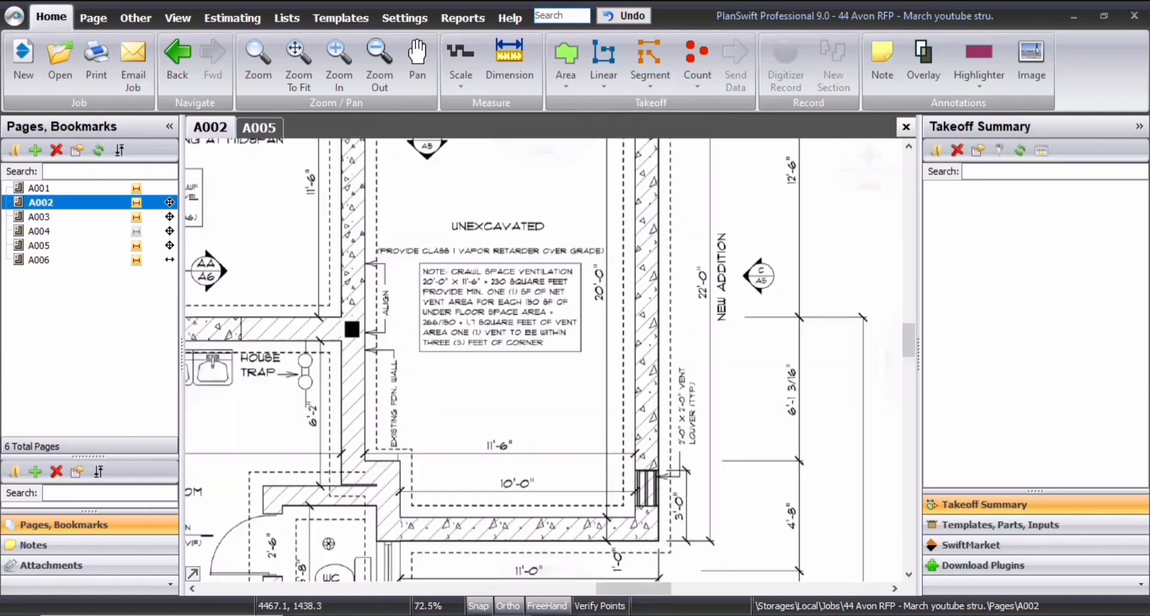
# Examine the new addition's foundation walls around the unexcavated area and the circled corner referenced to detail 1 on A6
pyautogui.moveTo(702, 529); pyautogui.dragTo(577, 460)
pyautogui.scroll(-3, 548, 255)
pyautogui.moveTo(516, 170); pyautogui.dragTo(660, 289)
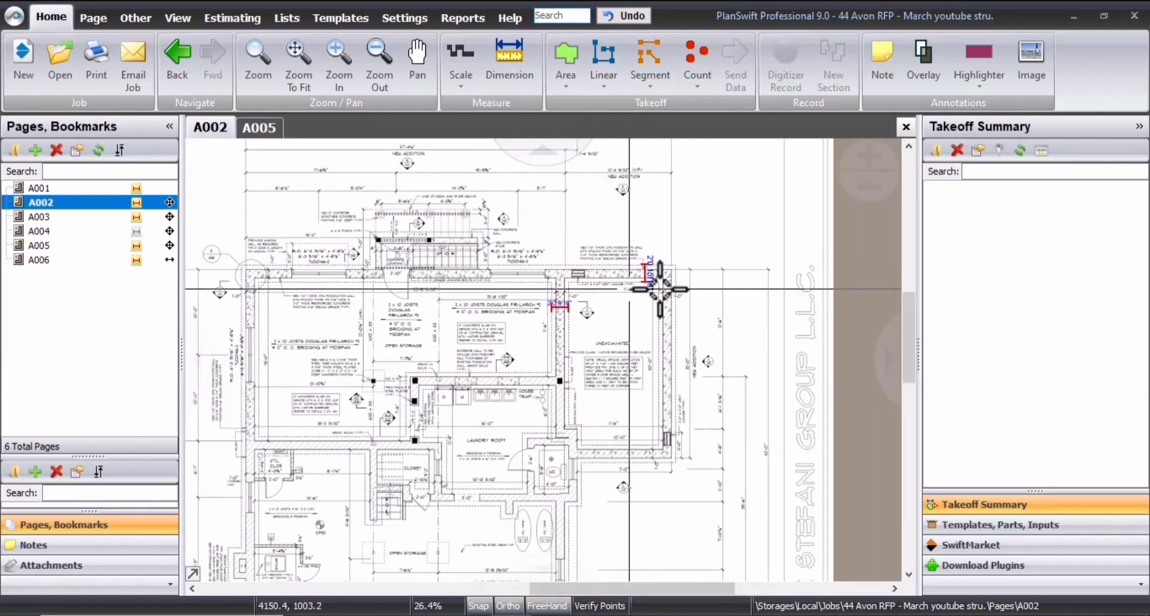
pyautogui.moveTo(580, 372); pyautogui.dragTo(596, 338)
pyautogui.scroll(-1, 519, 331)
pyautogui.moveTo(421, 331); pyautogui.dragTo(514, 331)
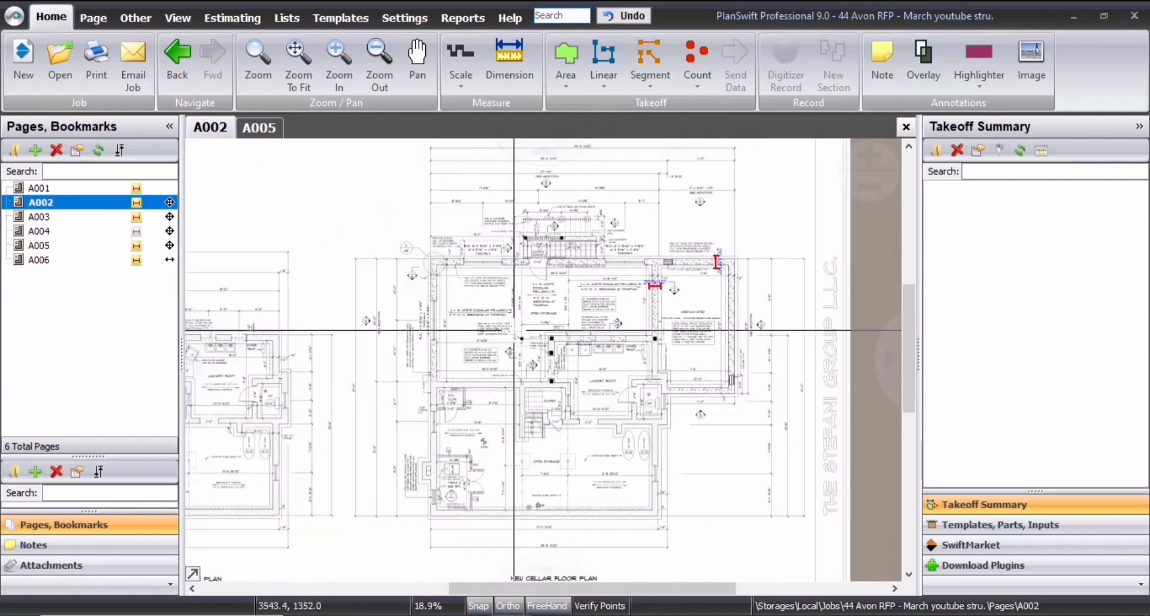
pyautogui.scroll(3, 418, 289)
pyautogui.scroll(3, 446, 194)
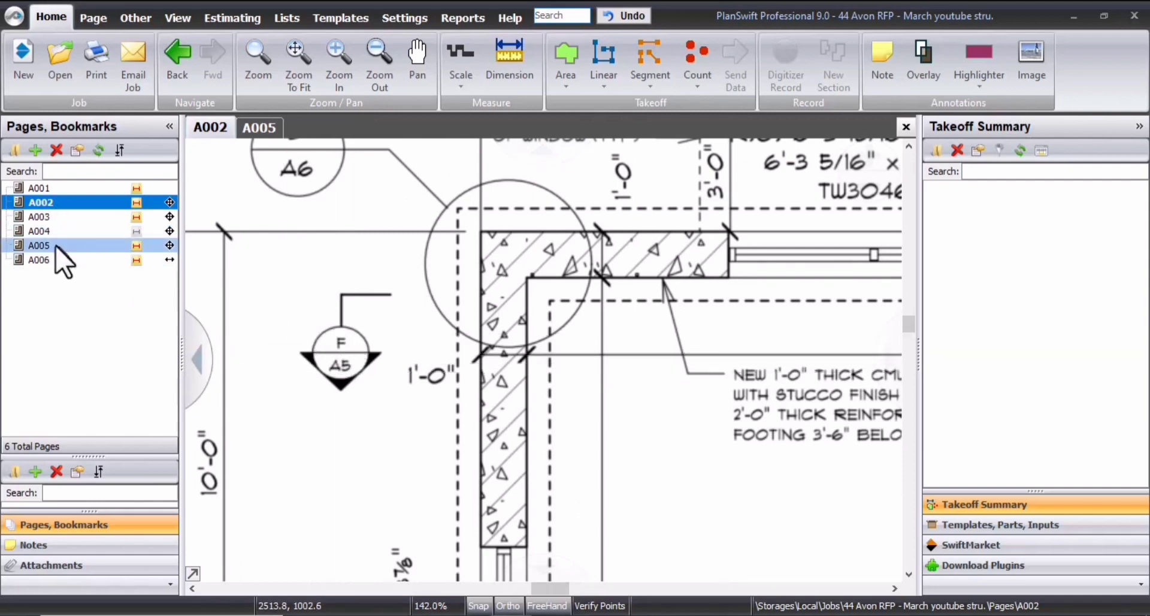
# Open page A005 and examine the foundation level of building section F
pyautogui.click(76, 245)
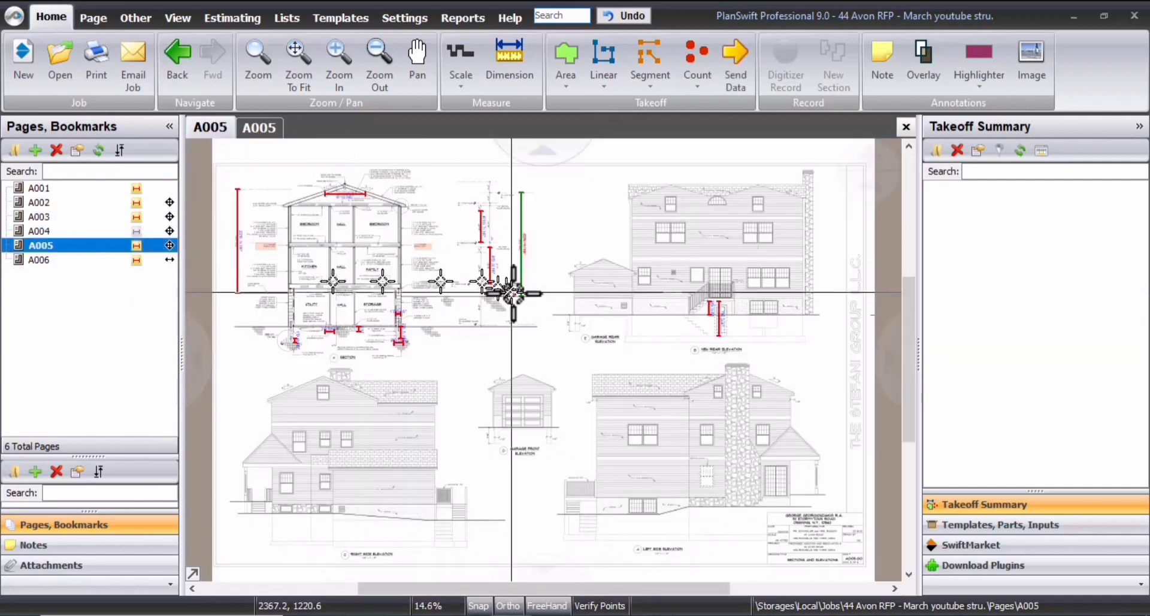
pyautogui.scroll(3, 326, 264)
pyautogui.scroll(-1, 331, 269)
pyautogui.moveTo(331, 269); pyautogui.dragTo(454, 284)
pyautogui.scroll(2, 516, 375)
pyautogui.moveTo(359, 491); pyautogui.dragTo(487, 411)
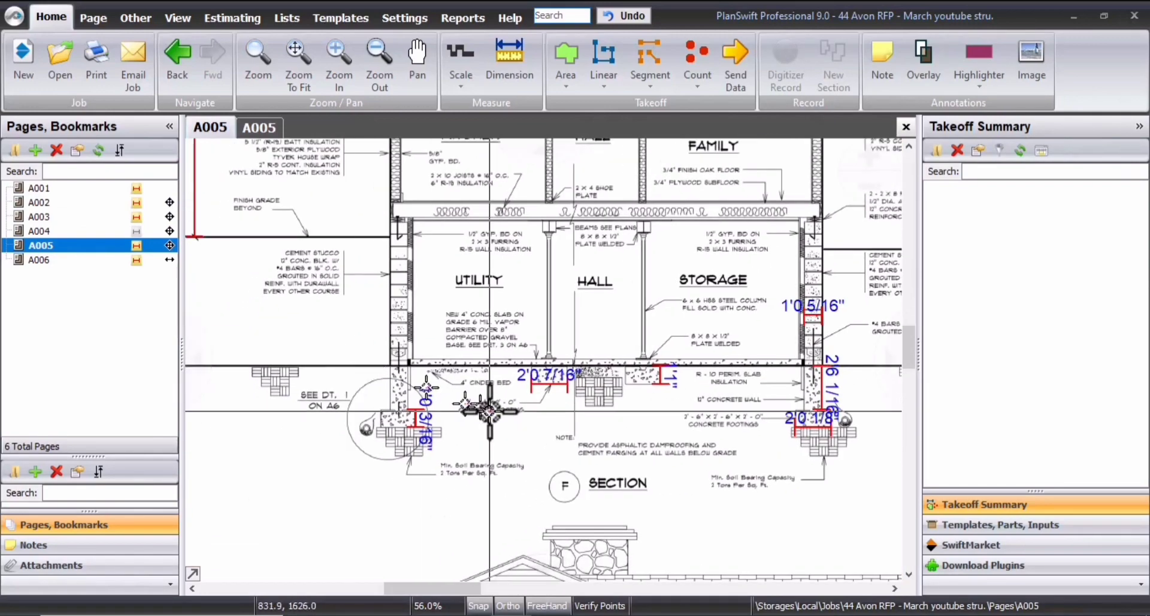
# Inspect section F's block wall, concrete wall and footing beside the utility room, and compare them with the storage side
pyautogui.scroll(2, 390, 218)
pyautogui.moveTo(391, 220)
pyautogui.mouseDown()
pyautogui.moveTo(518, 203)
pyautogui.moveTo(565, 512)
pyautogui.mouseUp()
pyautogui.moveTo(593, 420); pyautogui.dragTo(547, 305)
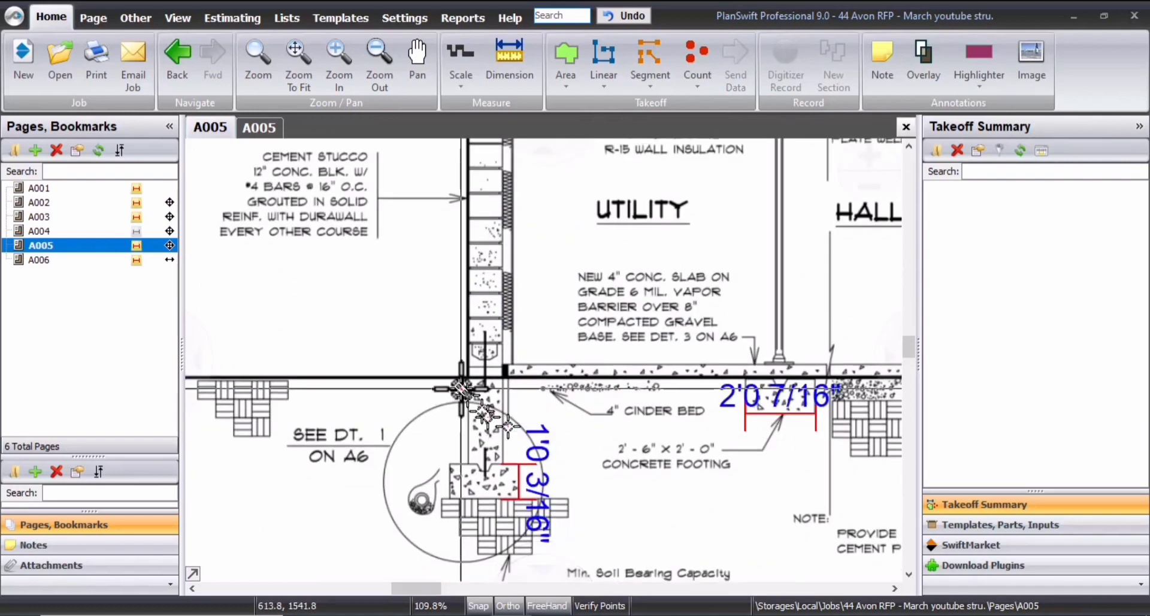
pyautogui.moveTo(466, 380); pyautogui.dragTo(506, 494)
pyautogui.scroll(-2, 379, 407)
pyautogui.moveTo(386, 387); pyautogui.dragTo(506, 470)
pyautogui.moveTo(778, 469); pyautogui.dragTo(708, 474)
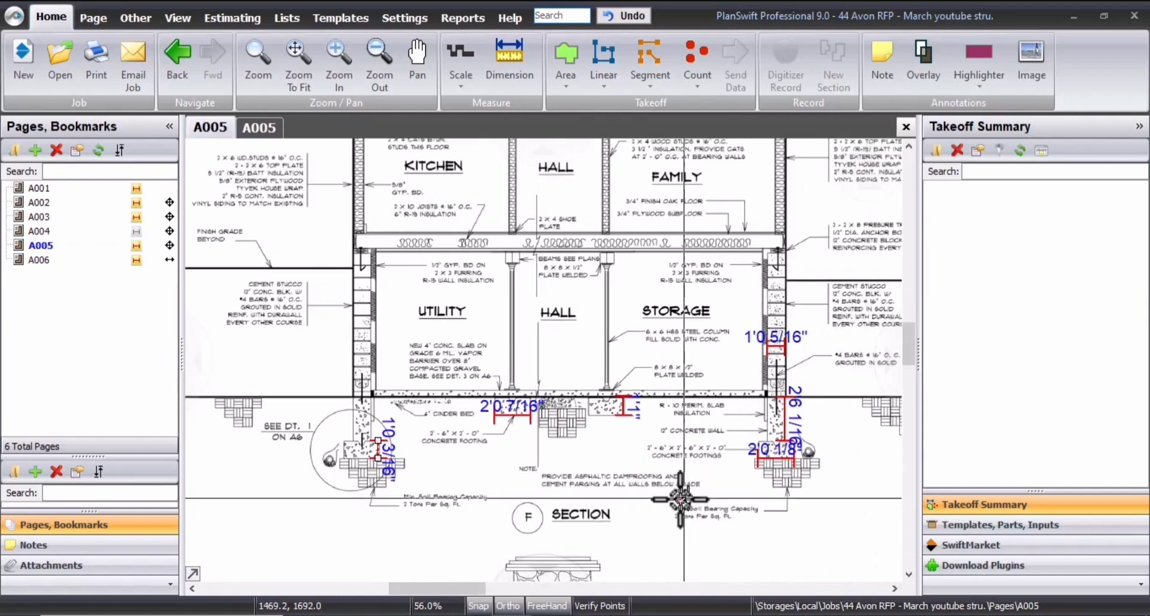
# Return to page A002 and read the CMU foundation wall and footing note above the unexcavated area
pyautogui.click(57, 202)
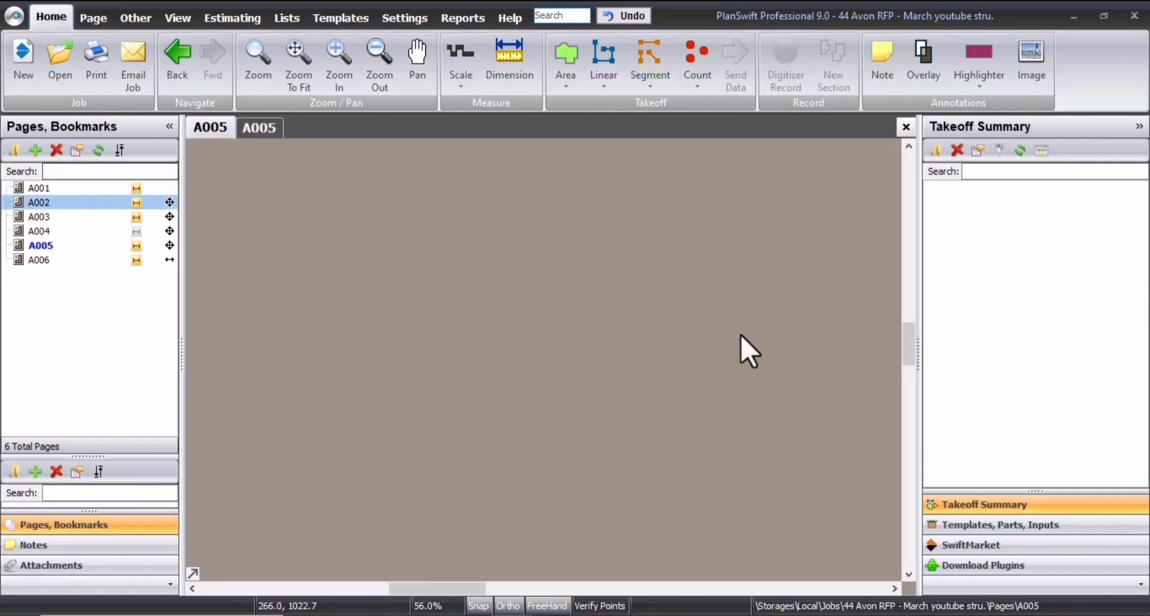
pyautogui.scroll(6, 677, 267)
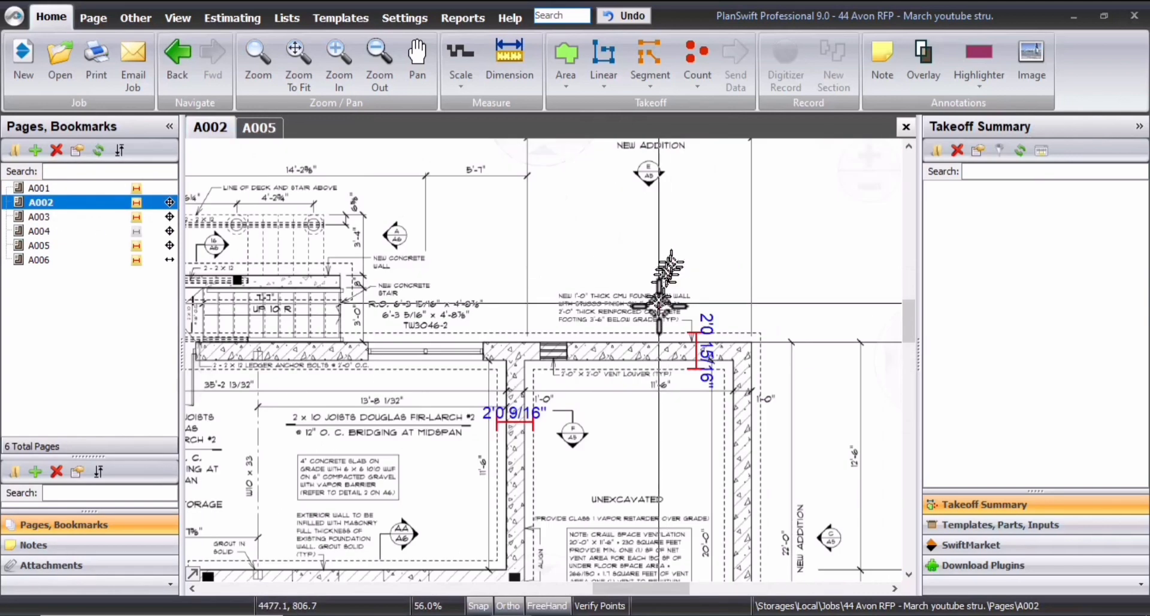
pyautogui.scroll(2, 599, 376)
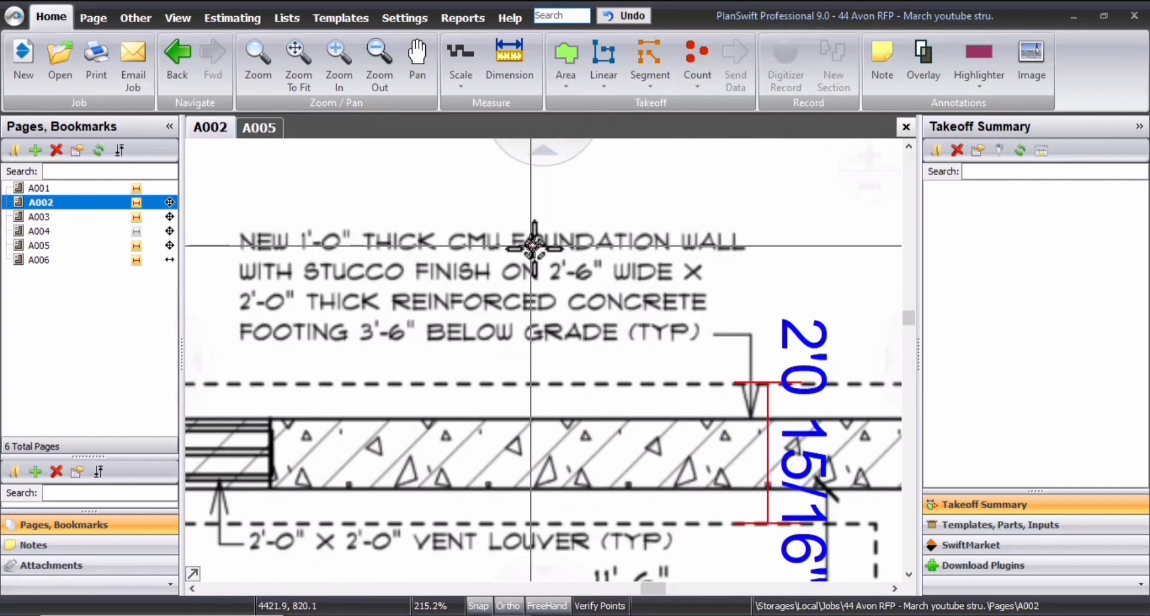
pyautogui.moveTo(530, 246); pyautogui.dragTo(703, 284)
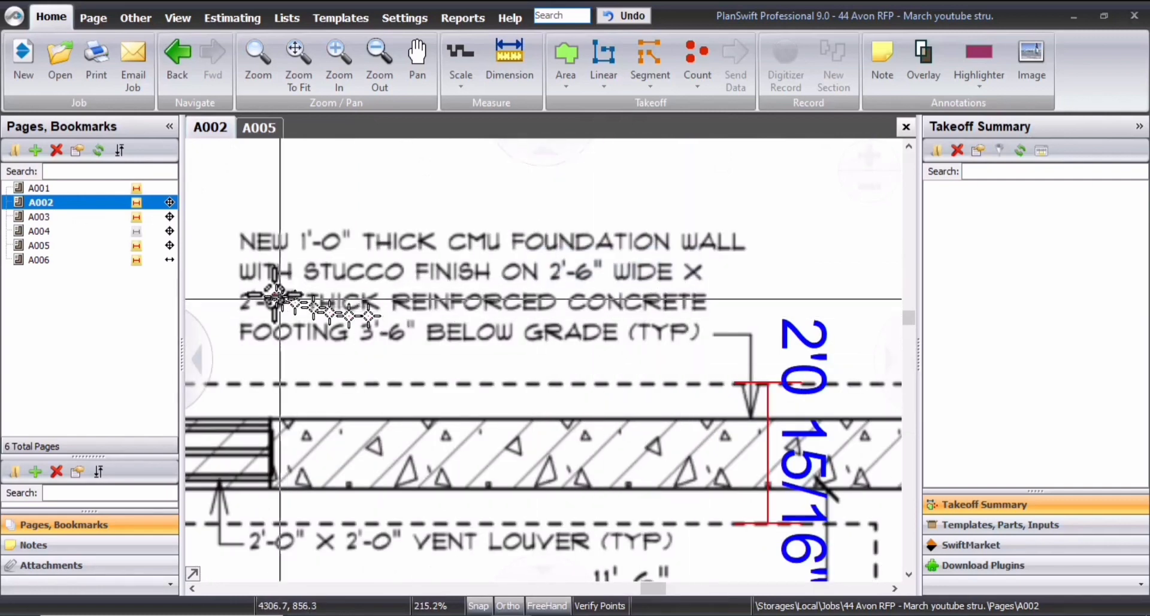
pyautogui.moveTo(319, 305); pyautogui.dragTo(582, 320)
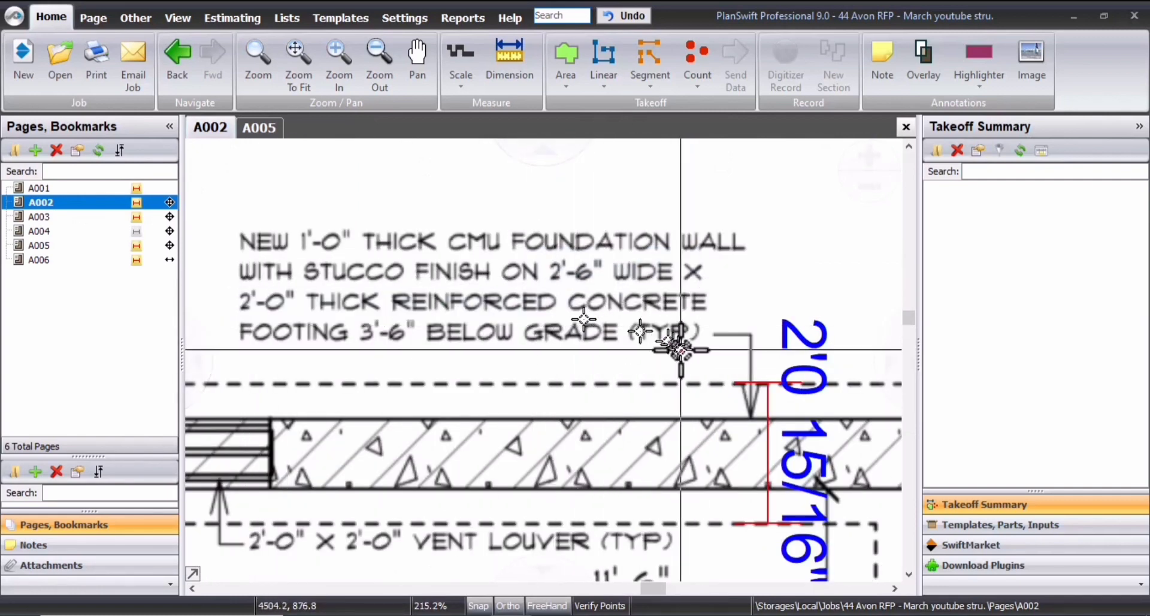
pyautogui.scroll(-1, 736, 347)
pyautogui.scroll(1, 683, 362)
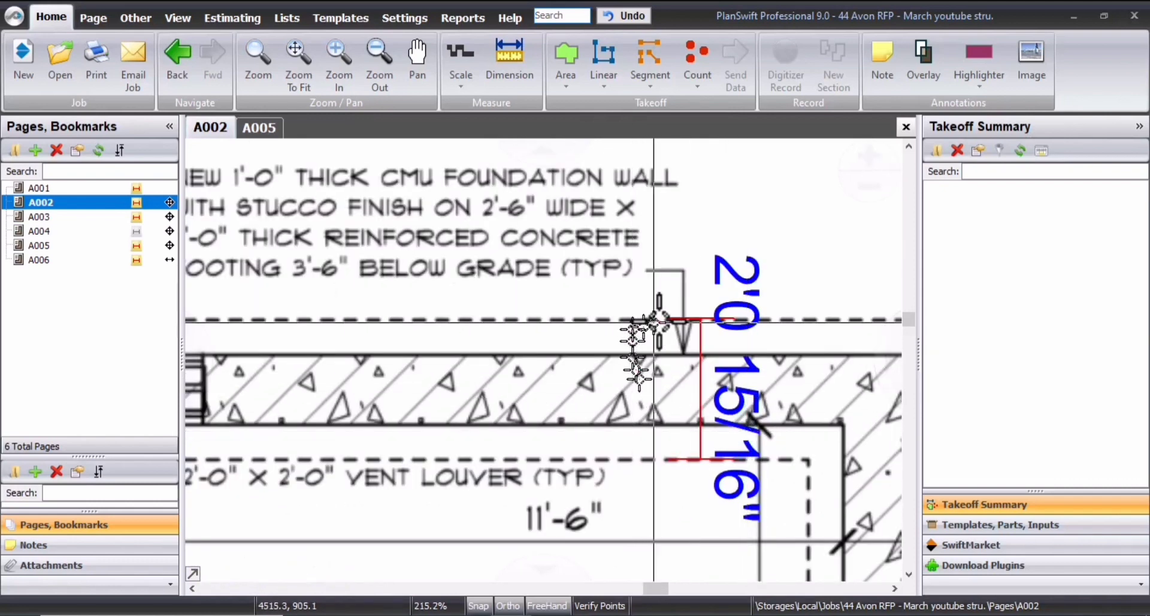
pyautogui.scroll(-1, 683, 363)
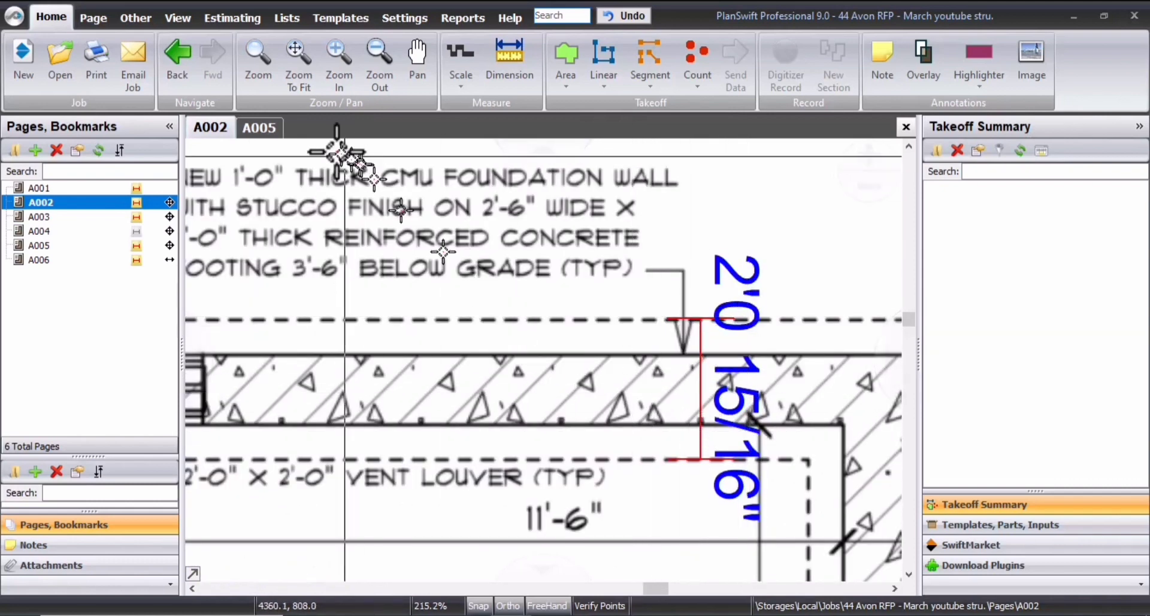
# Switch to page A005 and check the footing width dimension under the storage-side wall in section F
pyautogui.click(268, 129)
pyautogui.scroll(-1, 527, 479)
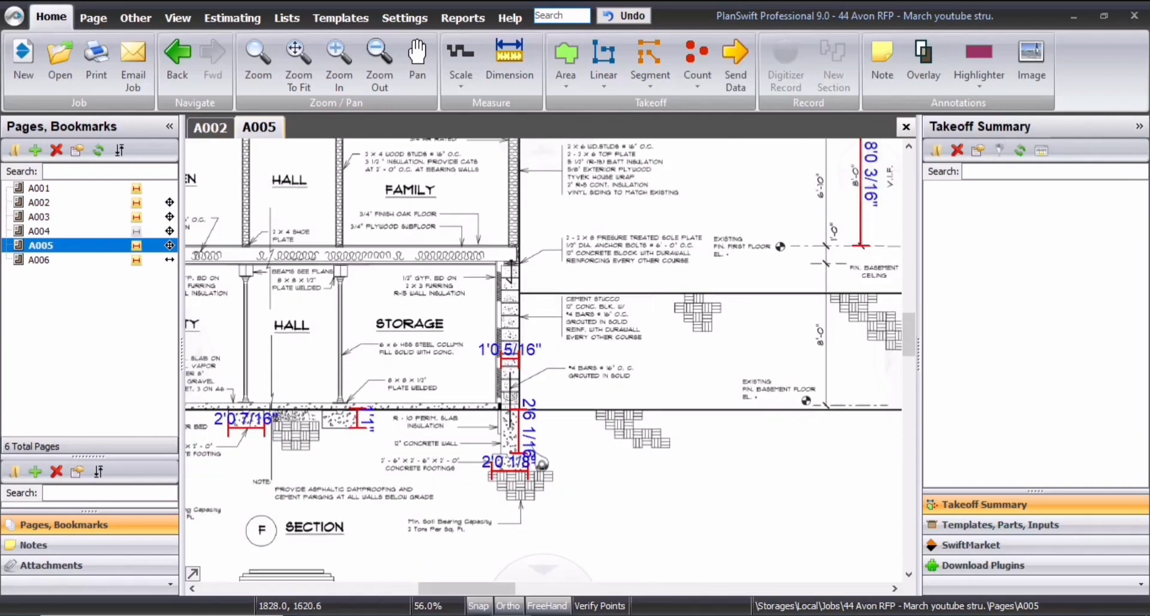
pyautogui.scroll(3, 473, 461)
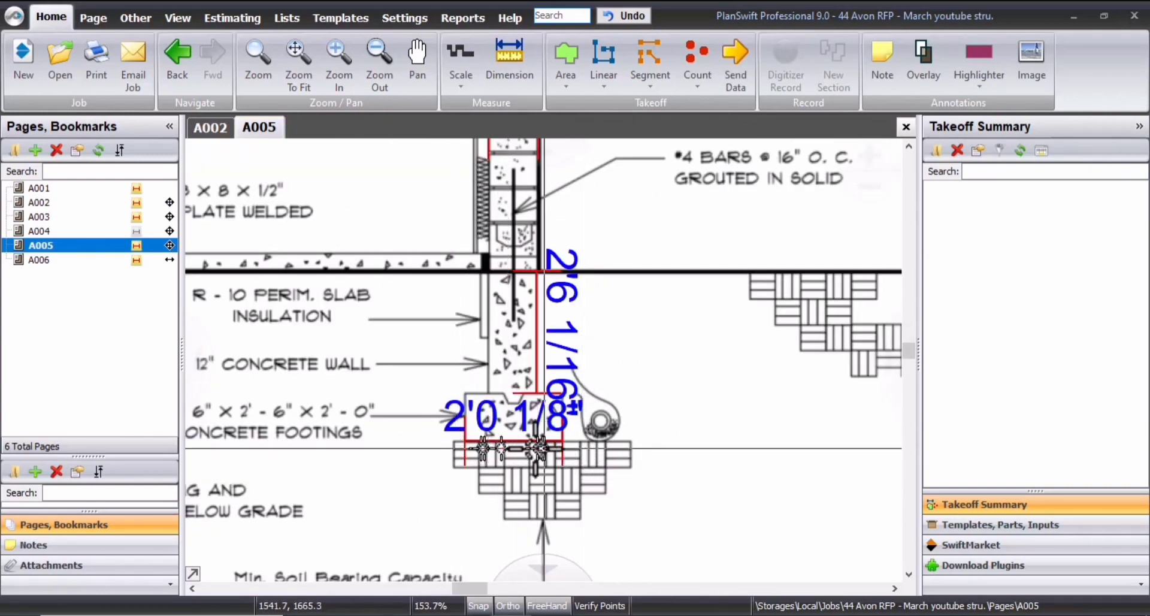
# Go back to page A002 and reread the footing width, thickness and depth called out in the foundation wall note
pyautogui.click(204, 128)
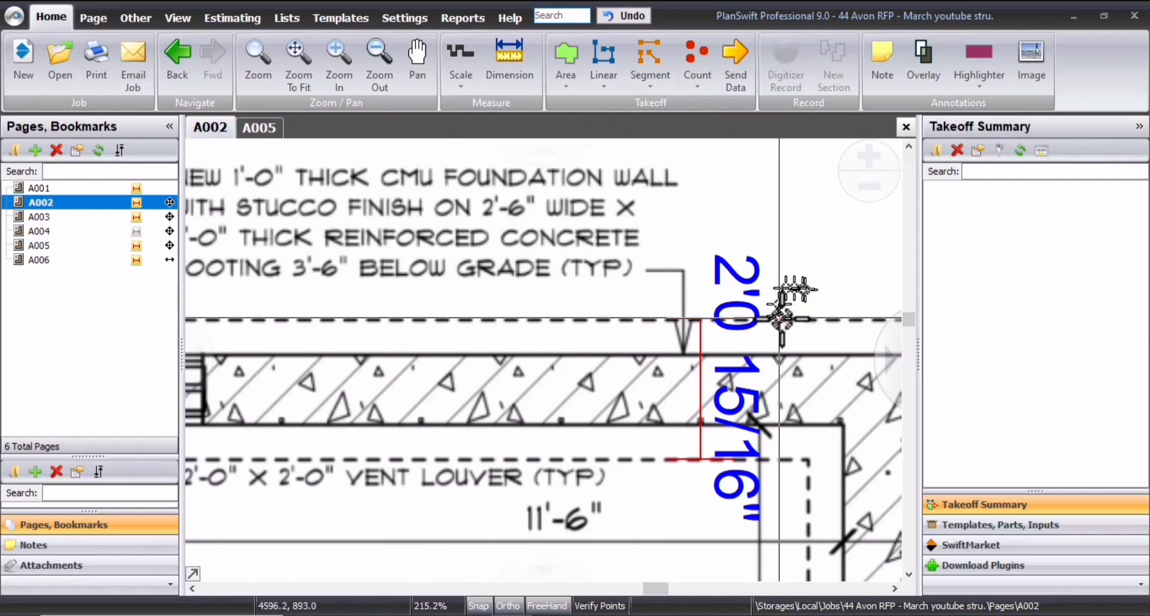
pyautogui.scroll(-2, 629, 389)
pyautogui.scroll(3, 451, 344)
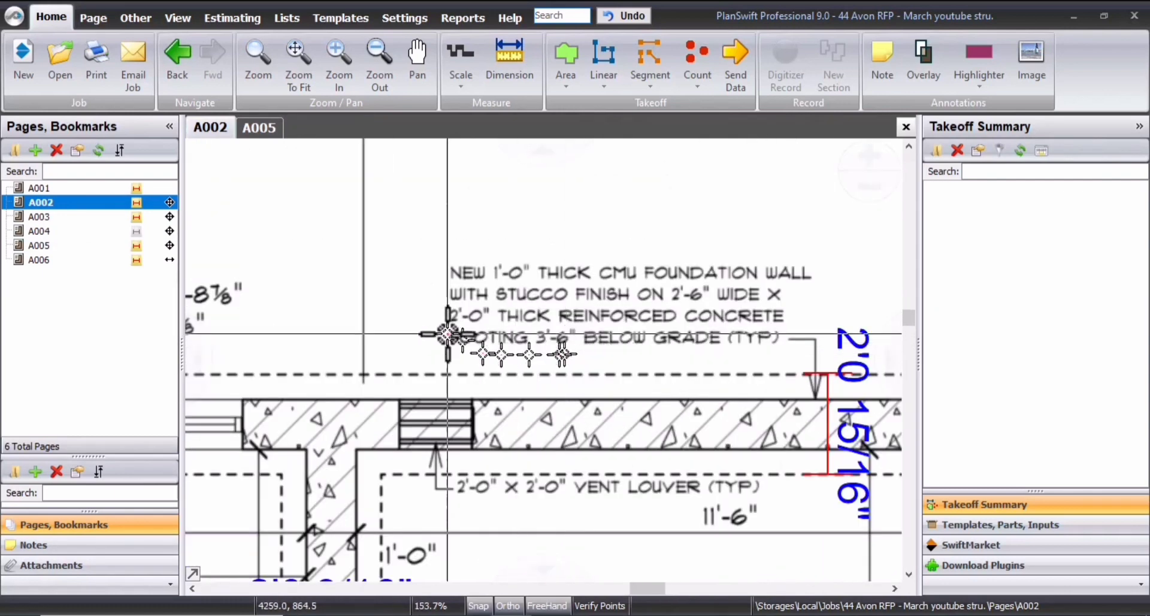
pyautogui.moveTo(443, 266); pyautogui.dragTo(741, 313)
pyautogui.scroll(-2, 736, 305)
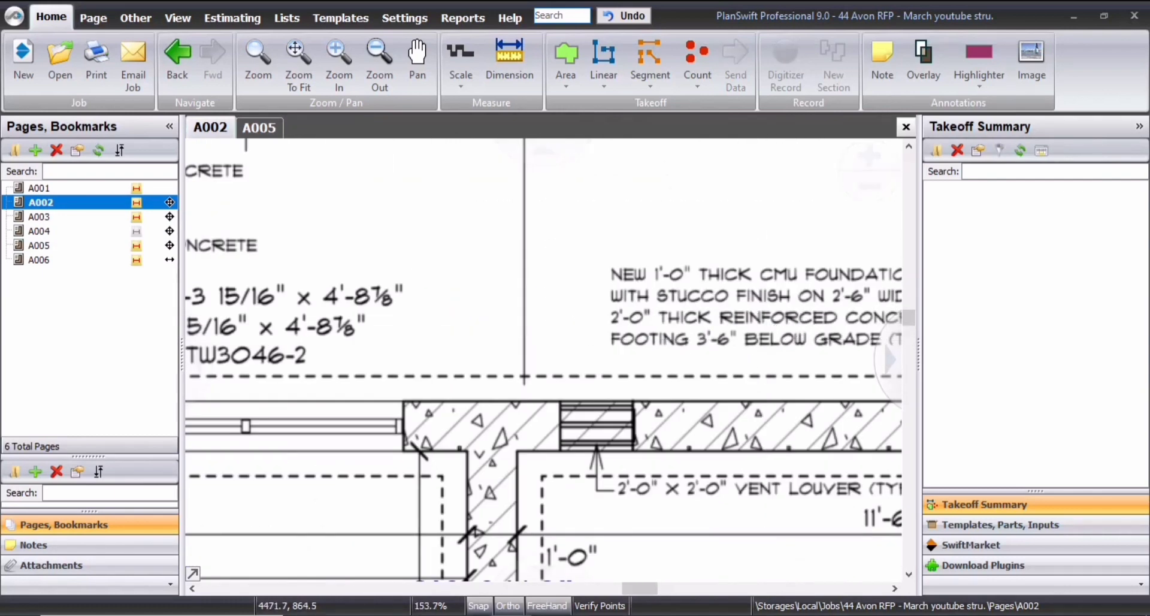
pyautogui.scroll(2, 291, 359)
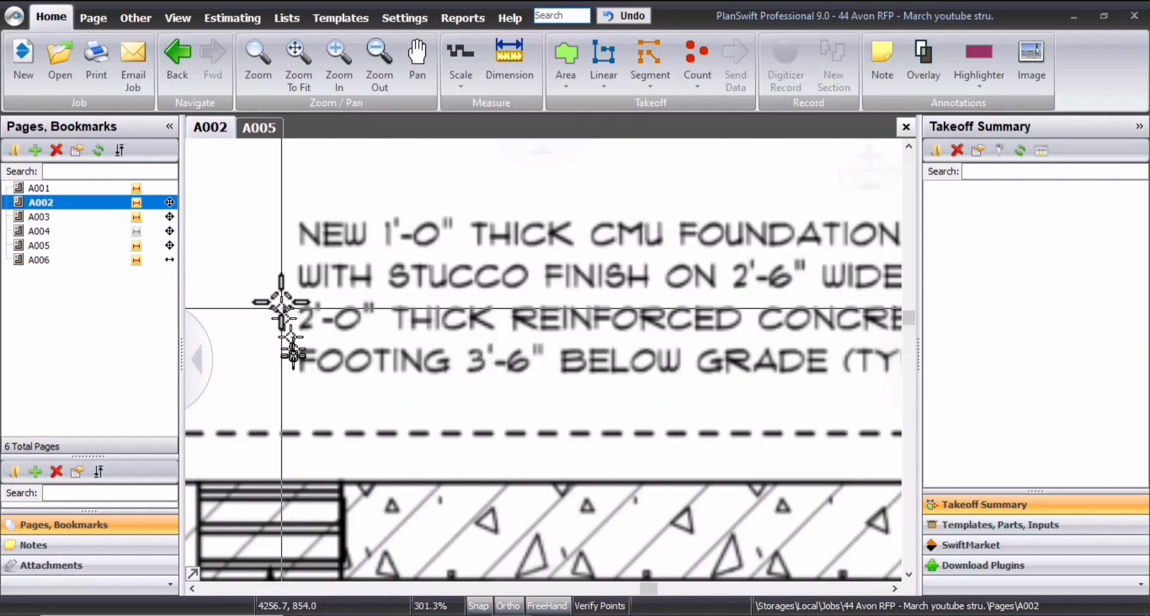
pyautogui.moveTo(277, 280); pyautogui.dragTo(605, 348)
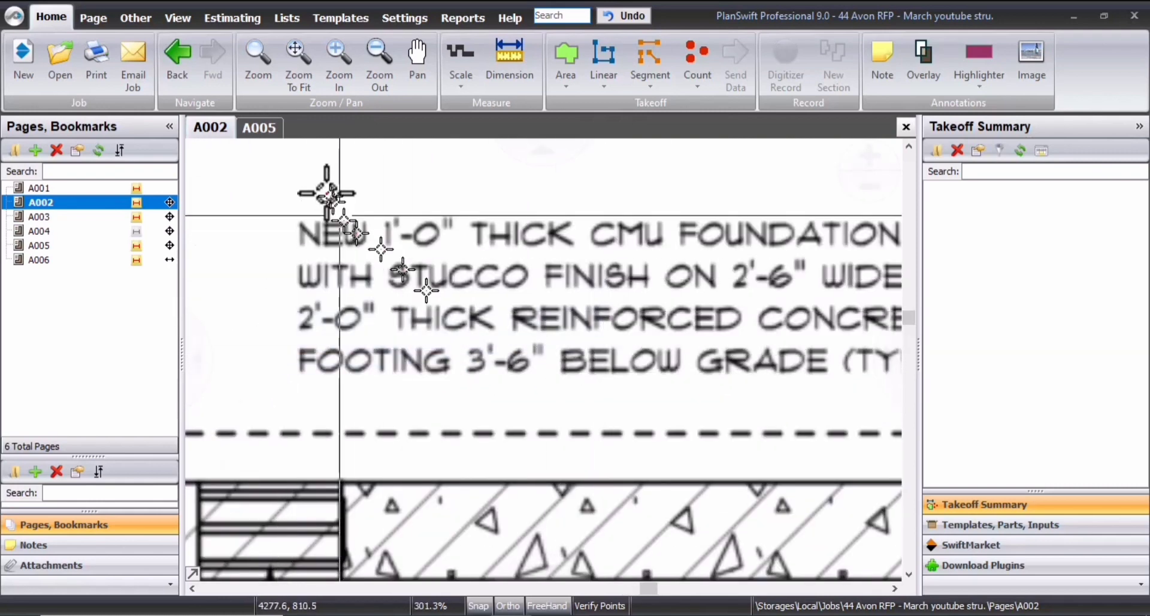
# Inspect the storage-side footing in section F on page A005 and start a dimension at the footing's upper-left corner
pyautogui.click(268, 130)
pyautogui.moveTo(318, 457); pyautogui.dragTo(533, 473)
pyautogui.scroll(-1, 572, 462)
pyautogui.scroll(3, 847, 419)
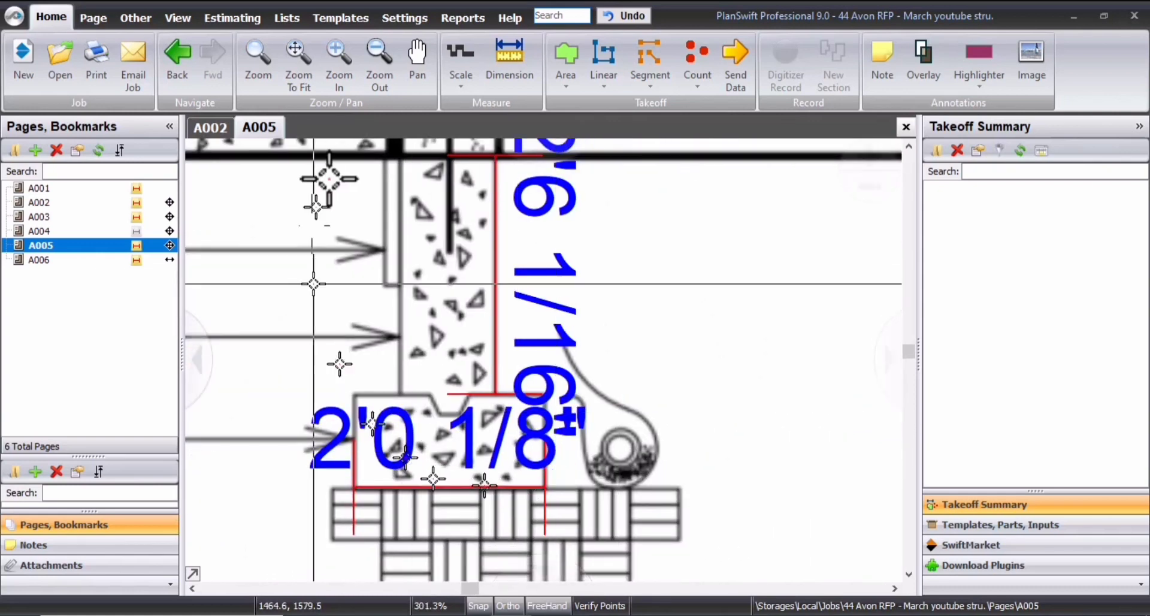
pyautogui.click(355, 394)
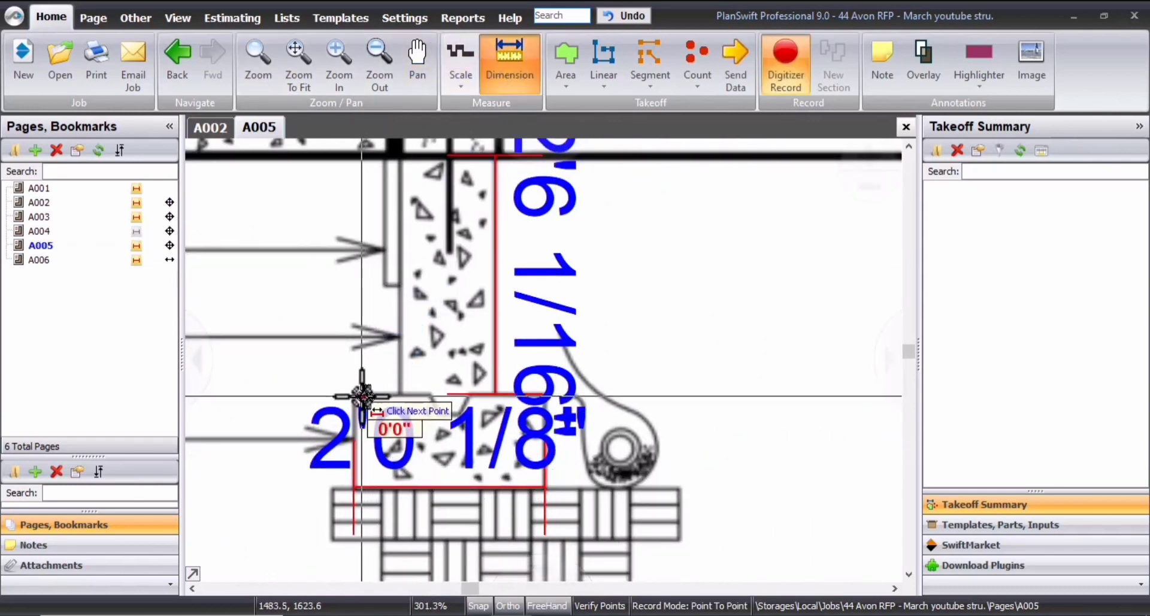
# Compare the foundation note on page A002 with the dashed footing outline and its dimension along the new addition's wall
pyautogui.click(211, 127)
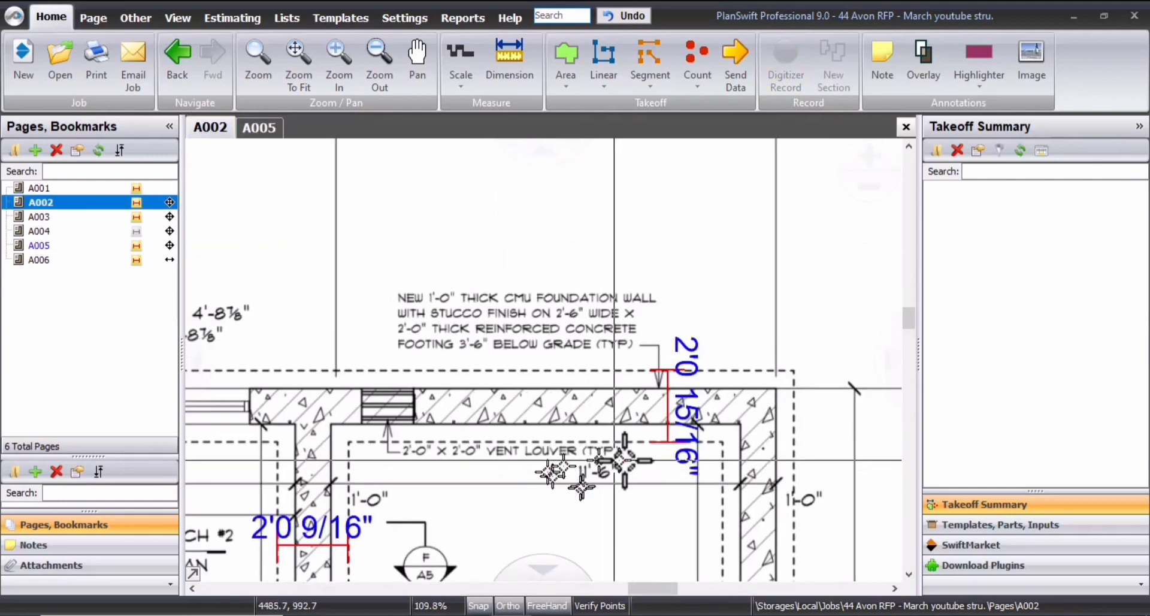
pyautogui.scroll(4, 488, 306)
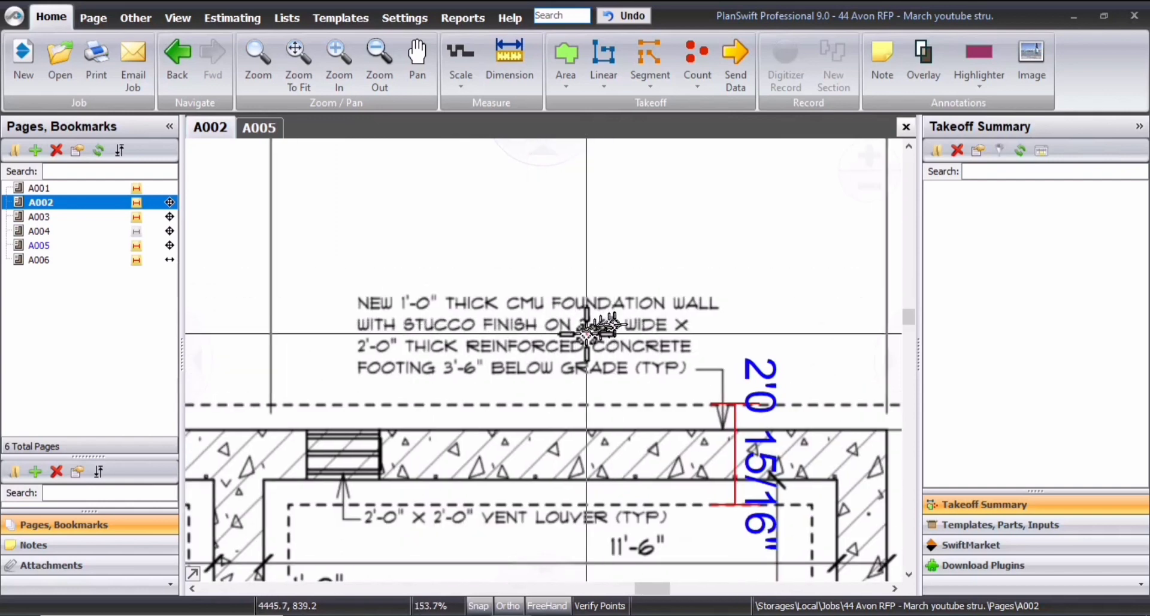
pyautogui.moveTo(581, 314); pyautogui.dragTo(758, 376)
pyautogui.moveTo(326, 333); pyautogui.dragTo(562, 381)
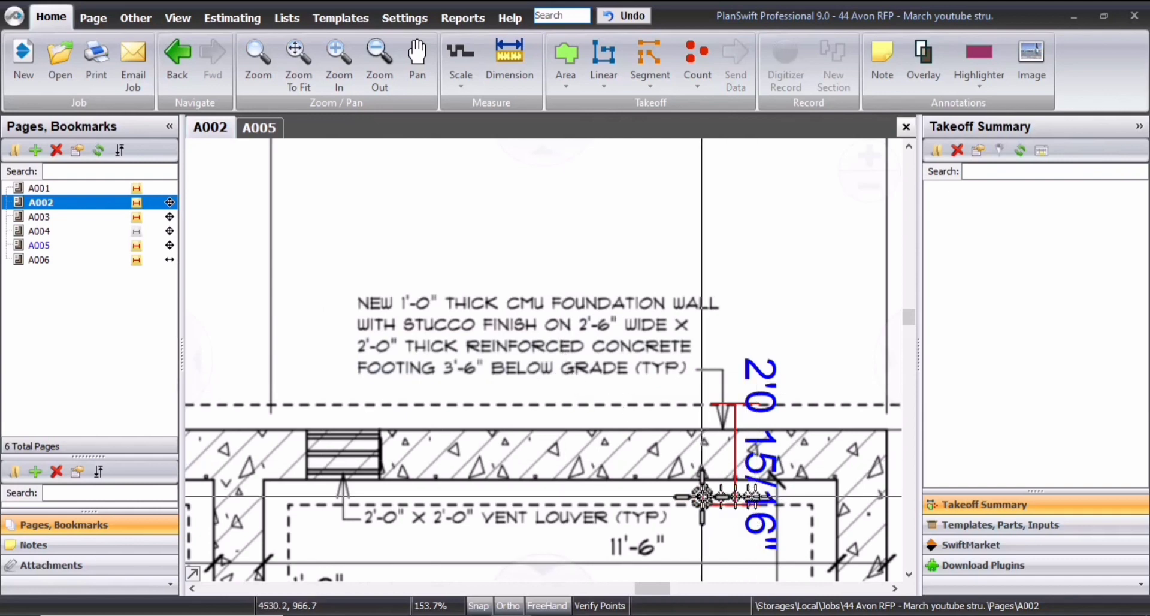
pyautogui.moveTo(701, 495); pyautogui.dragTo(485, 495)
pyautogui.scroll(-1, 440, 421)
pyautogui.moveTo(462, 415); pyautogui.dragTo(595, 412)
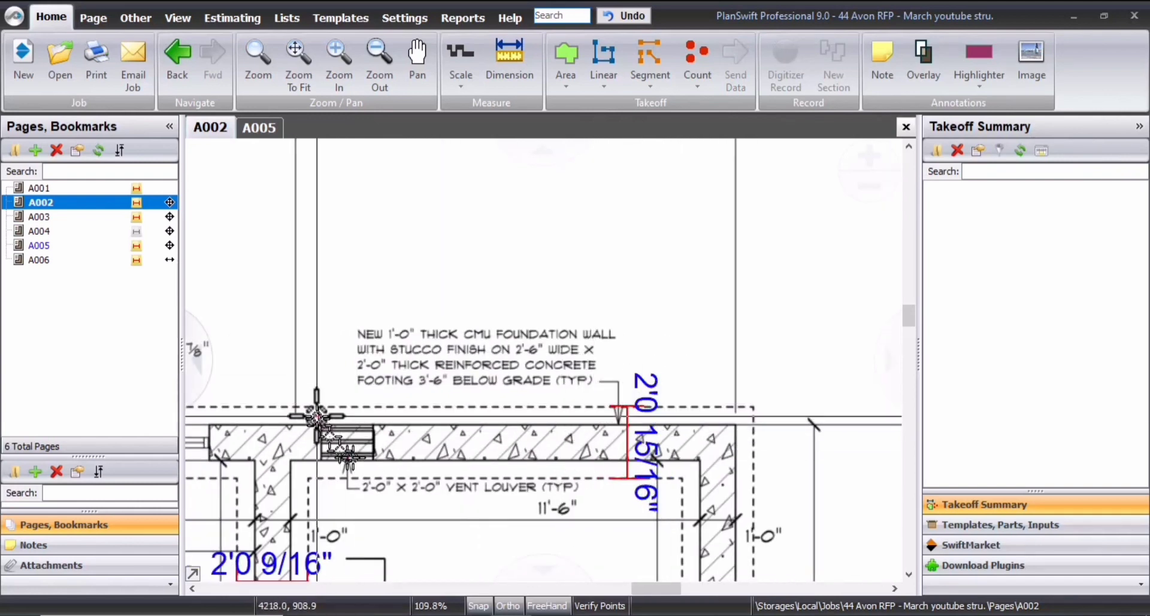
# Create a linear takeoff item named "1' Thick CMU Wall on 2' WideX1' Thick Reinforced Concrete Concrete Footing"
pyautogui.click(606, 70)
pyautogui.moveTo(745, 275); pyautogui.dragTo(908, 315)
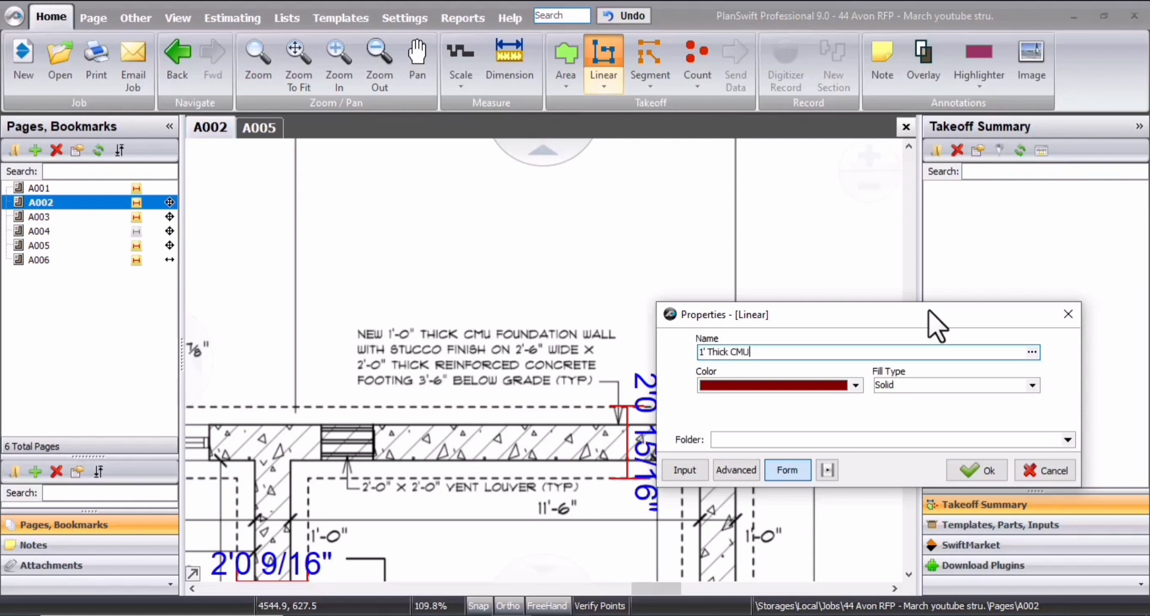
pyautogui.write("1' Thick CMU ")
pyautogui.write('Wall ')
pyautogui.write('W/')
pyautogui.press('BackSpace')
pyautogui.press('BackSpace')
pyautogui.press('BackSpace')
pyautogui.write("on 2' WideX1' Thick Reinforced")
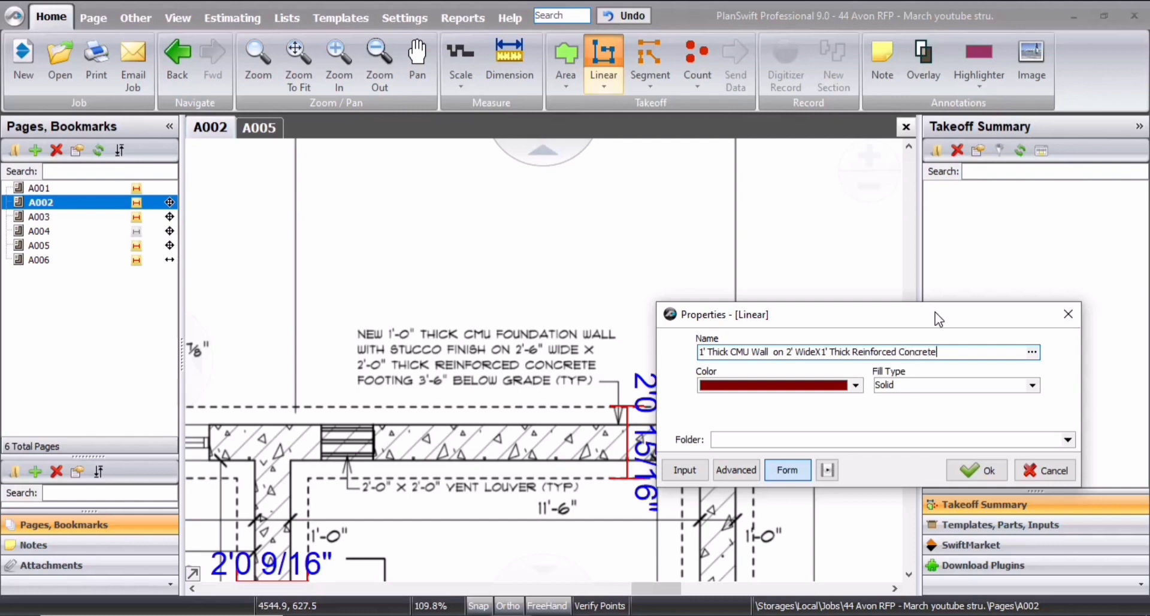
pyautogui.write('Concrete Footing')
pyautogui.press('Return')
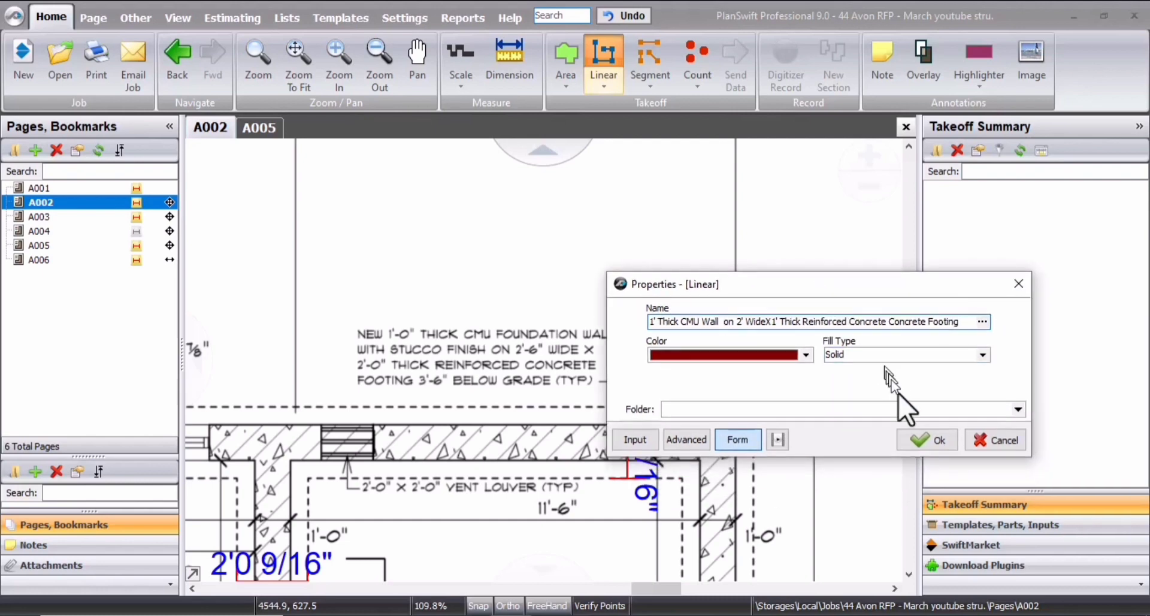
# Trace the left foundation wall on page A002 from just above the utility closet up to the plan's upper-left corner
pyautogui.scroll(-4, 623, 359)
pyautogui.moveTo(591, 391); pyautogui.dragTo(724, 276)
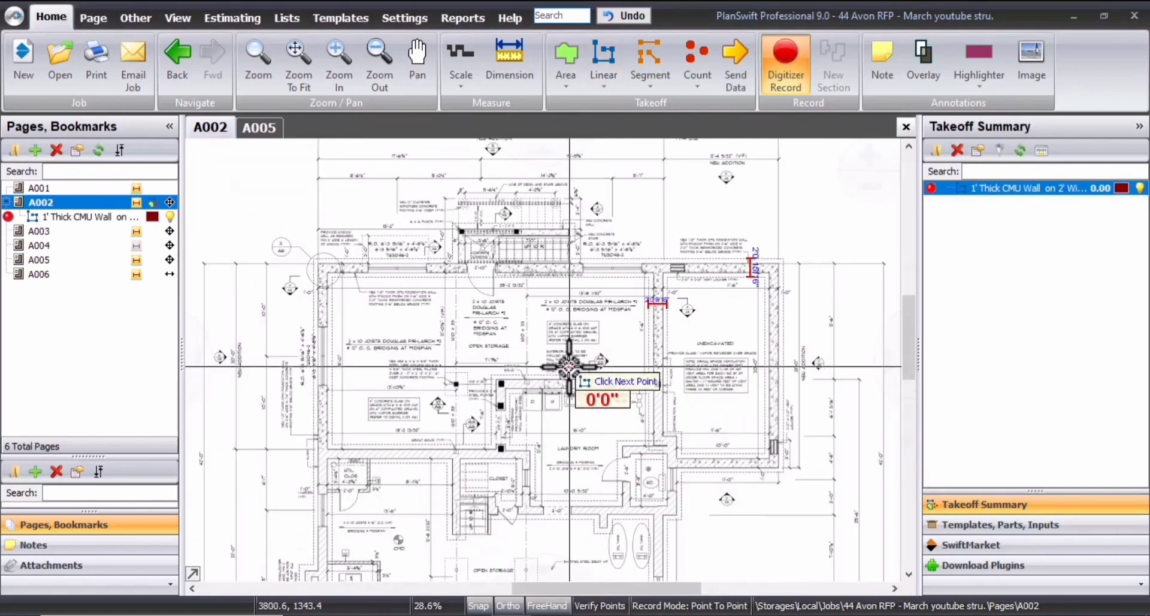
pyautogui.moveTo(571, 367); pyautogui.dragTo(625, 317)
pyautogui.scroll(3, 376, 398)
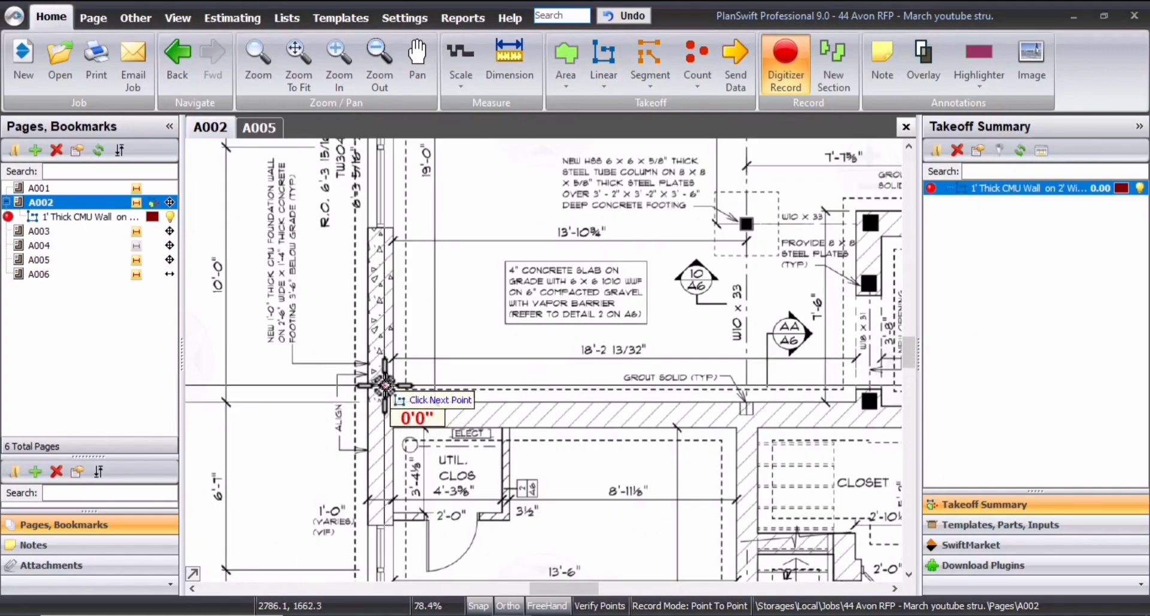
pyautogui.click(386, 392)
pyautogui.scroll(-2, 393, 233)
pyautogui.scroll(5, 413, 516)
pyautogui.click(465, 380)
pyautogui.scroll(-3, 590, 379)
# Continue the run along the upper wall, down the new addition's outer wall and back along its lower wall to the existing foundation
pyautogui.moveTo(590, 379); pyautogui.dragTo(412, 367)
pyautogui.scroll(-2, 722, 366)
pyautogui.moveTo(722, 367); pyautogui.dragTo(307, 352)
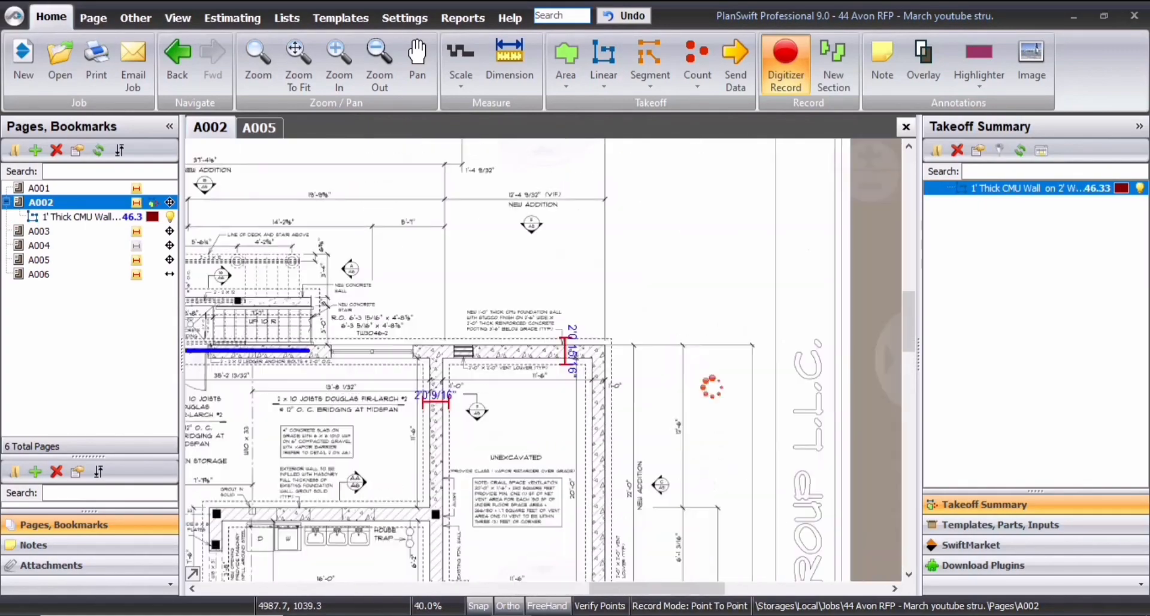
pyautogui.scroll(2, 601, 360)
pyautogui.click(614, 335)
pyautogui.scroll(-3, 613, 339)
pyautogui.moveTo(587, 490); pyautogui.dragTo(449, 275)
pyautogui.scroll(3, 461, 338)
pyautogui.click(451, 346)
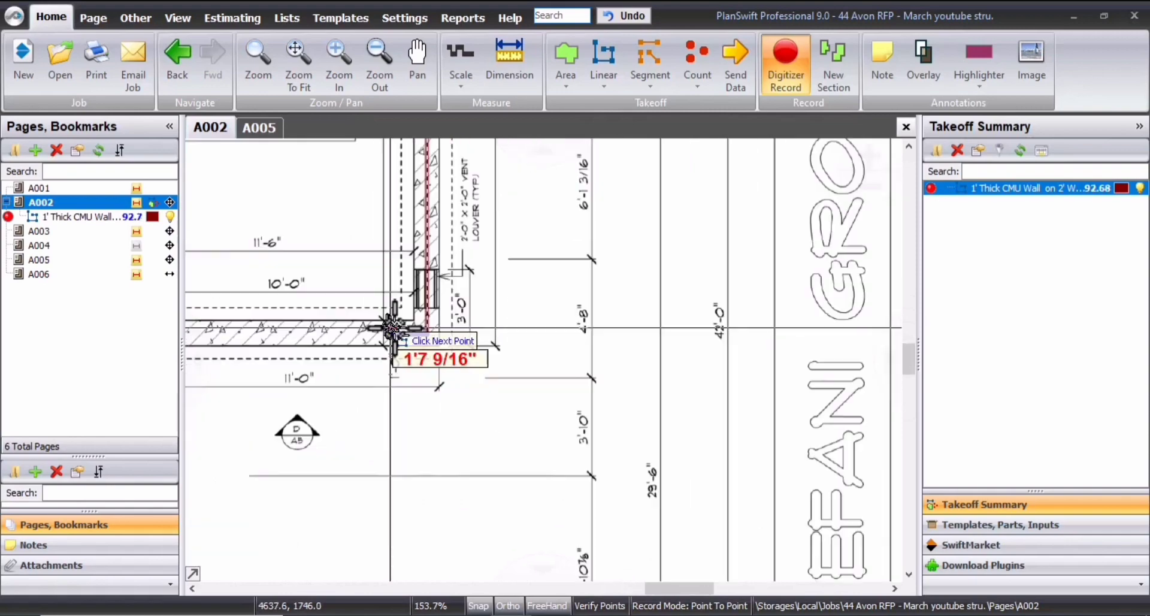
pyautogui.scroll(2, 395, 329)
pyautogui.moveTo(299, 341); pyautogui.dragTo(658, 376)
pyautogui.click(293, 372)
# Add a separate section along the wall between open storage and the unexcavated area, from the upper wall to the column, and finish recording
pyautogui.scroll(-3, 416, 323)
pyautogui.moveTo(418, 321); pyautogui.dragTo(539, 503)
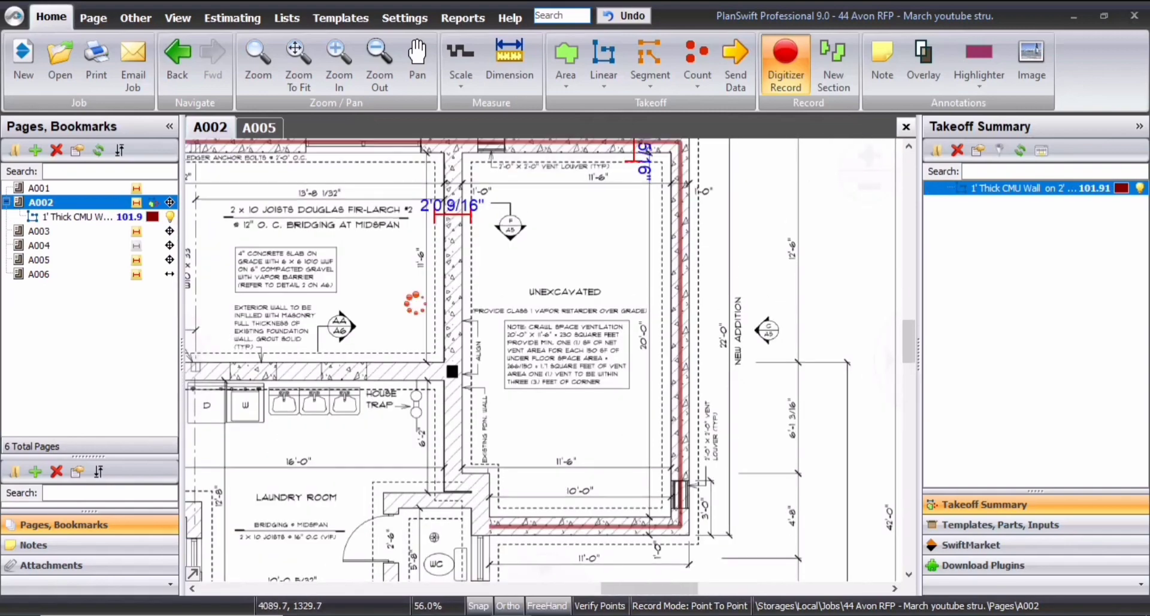
pyautogui.scroll(3, 445, 150)
pyautogui.scroll(2, 445, 151)
pyautogui.click(406, 171)
pyautogui.scroll(-3, 406, 249)
pyautogui.moveTo(372, 515); pyautogui.dragTo(299, 209)
pyautogui.scroll(2, 333, 352)
pyautogui.click(338, 312)
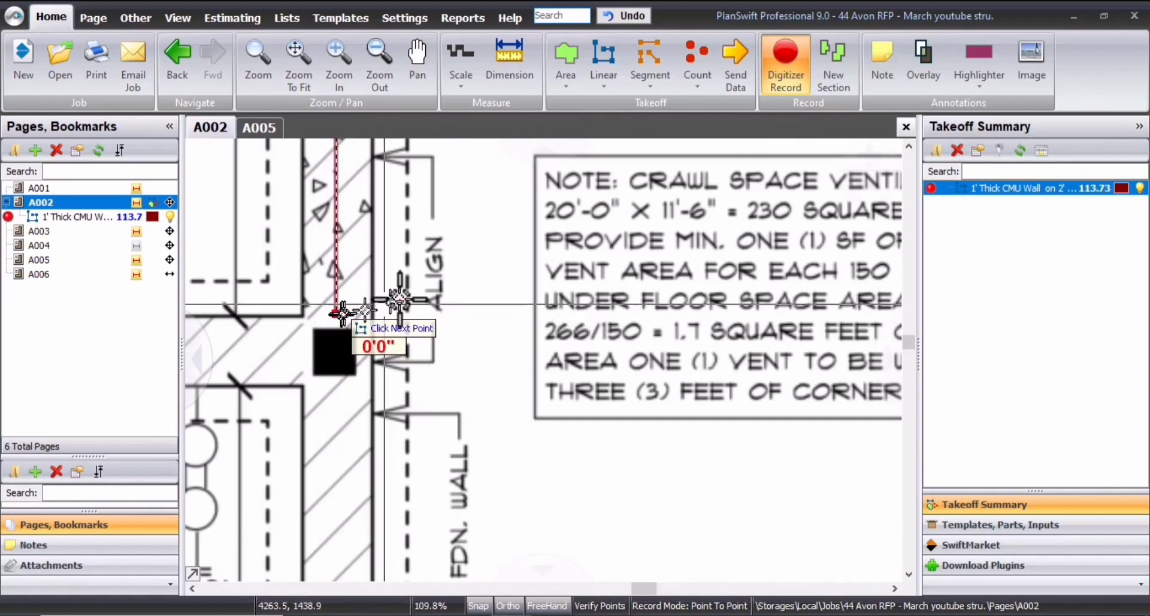
pyautogui.scroll(-2, 383, 304)
pyautogui.moveTo(356, 182); pyautogui.dragTo(510, 293)
pyautogui.scroll(-5, 573, 354)
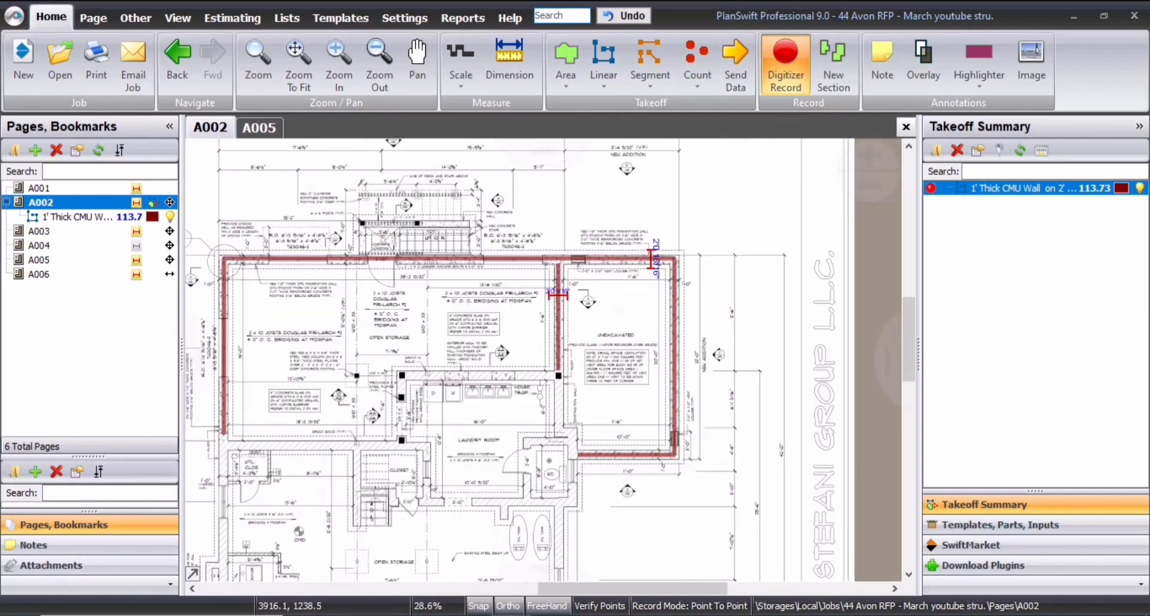
pyautogui.press('Escape')
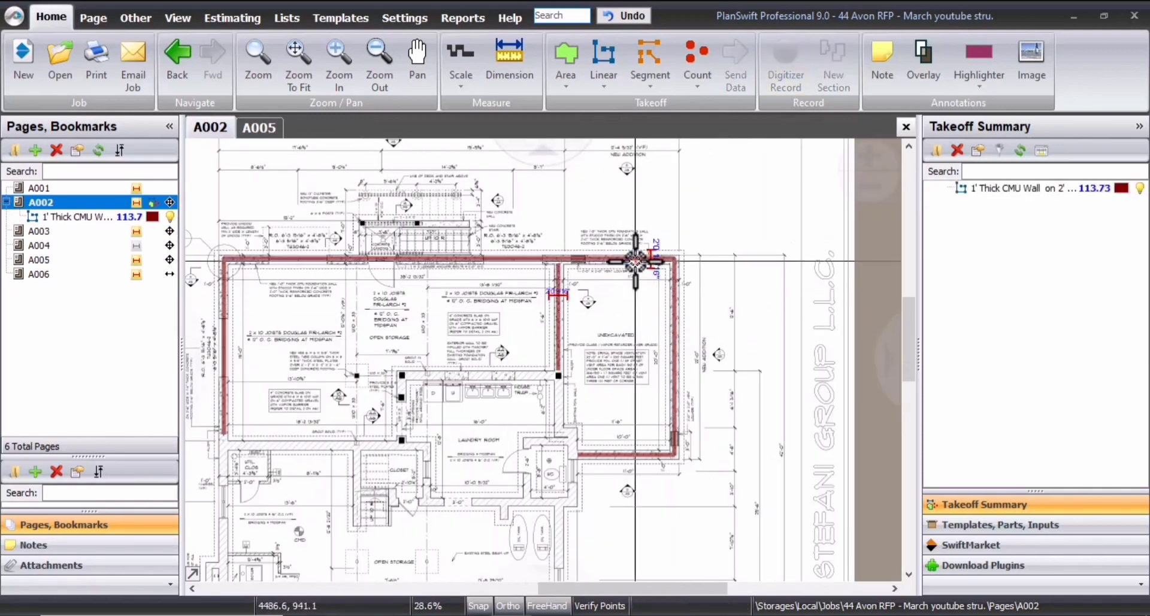
# Examine the storage-side CMU wall, the 12" concrete wall below the slab and the footing in section F on page A005
pyautogui.click(261, 128)
pyautogui.scroll(-3, 543, 359)
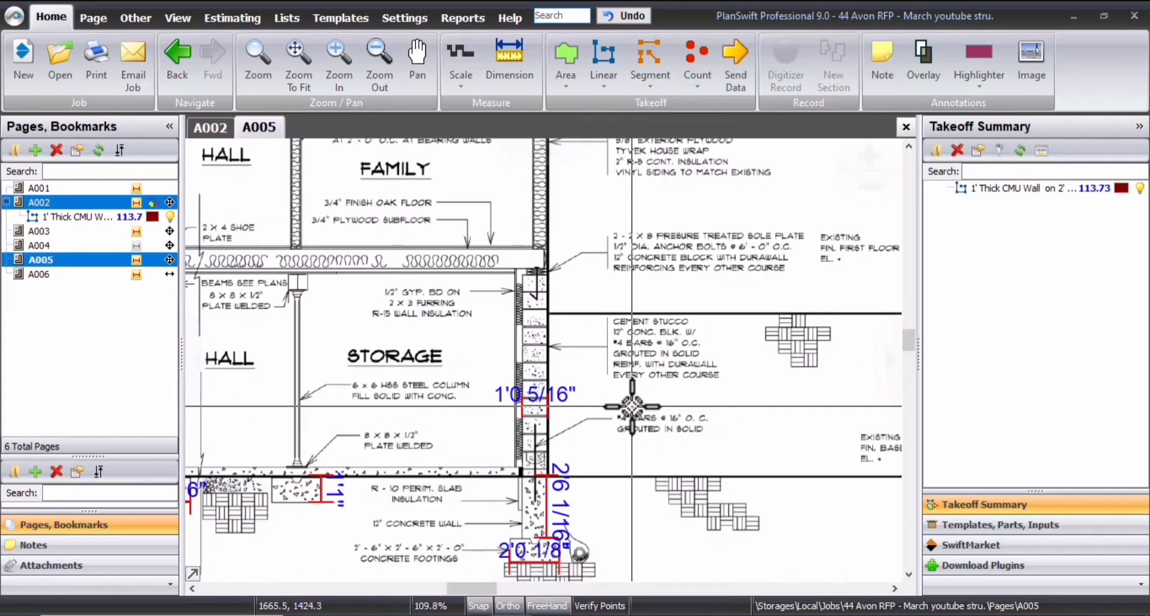
pyautogui.moveTo(738, 413); pyautogui.dragTo(712, 413)
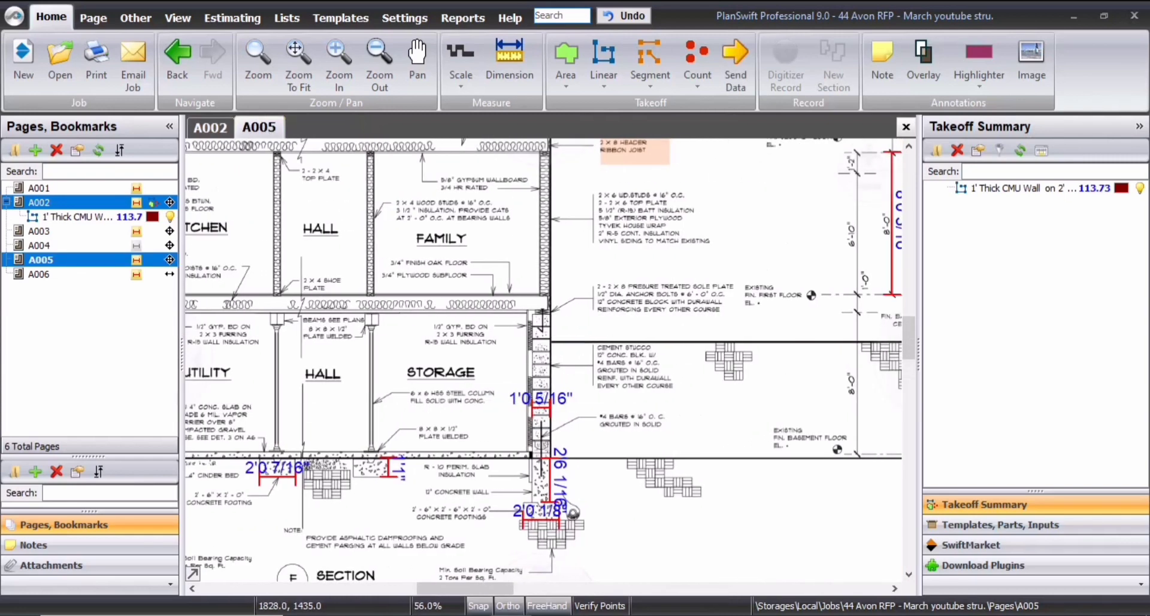
pyautogui.moveTo(633, 427); pyautogui.dragTo(502, 426)
pyautogui.moveTo(633, 426); pyautogui.dragTo(655, 402)
pyautogui.moveTo(462, 457); pyautogui.dragTo(495, 406)
pyautogui.scroll(4, 462, 403)
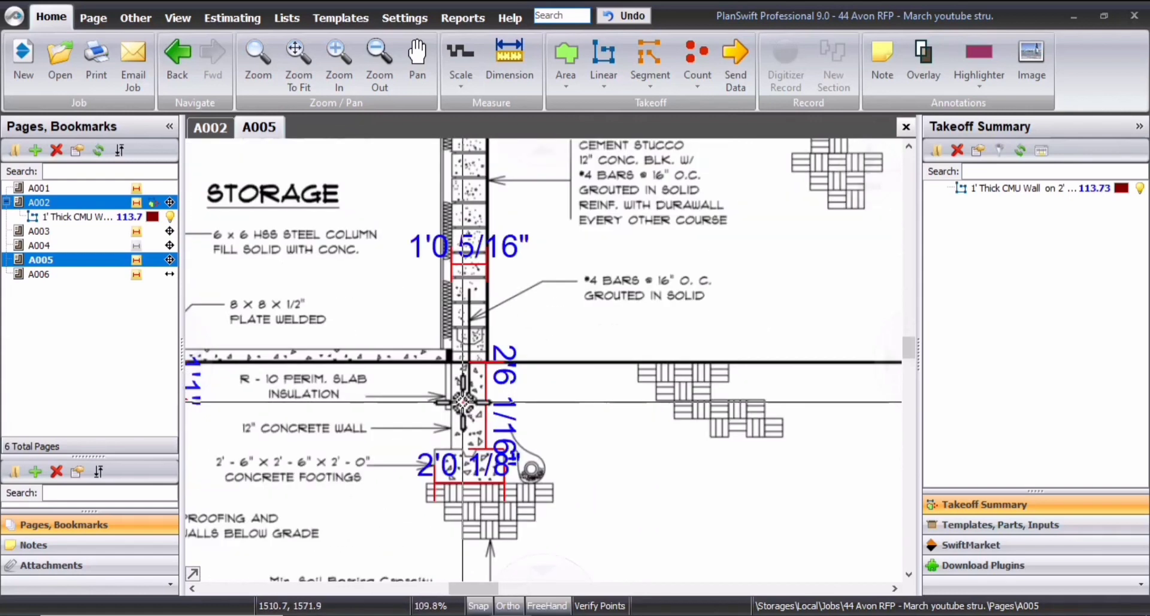
pyautogui.scroll(-1, 618, 403)
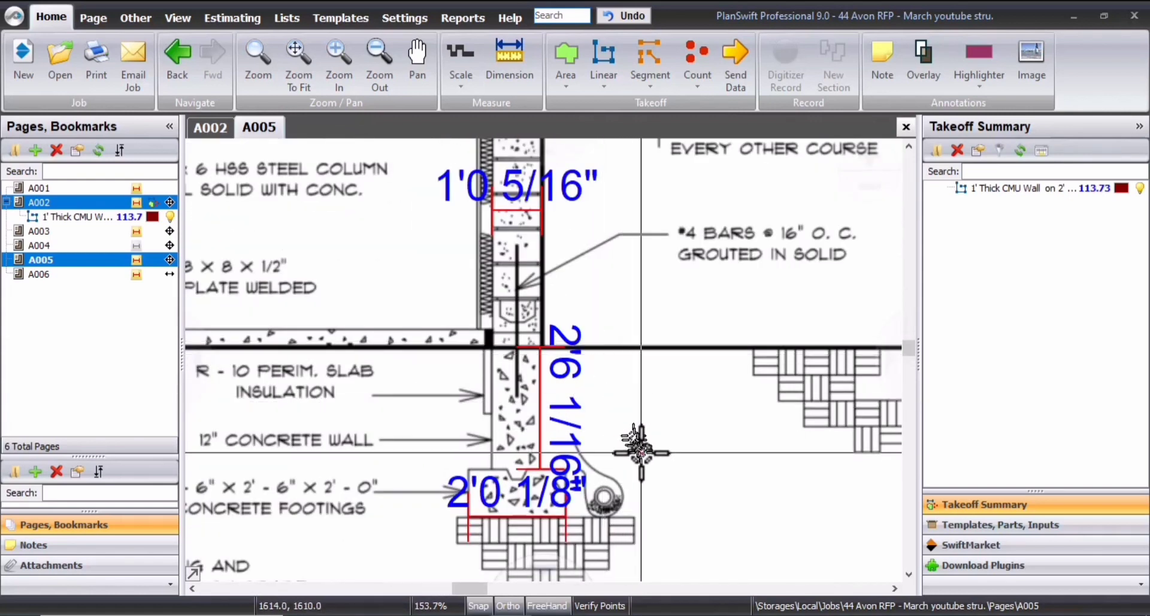
pyautogui.scroll(-3, 602, 345)
pyautogui.scroll(1, 567, 273)
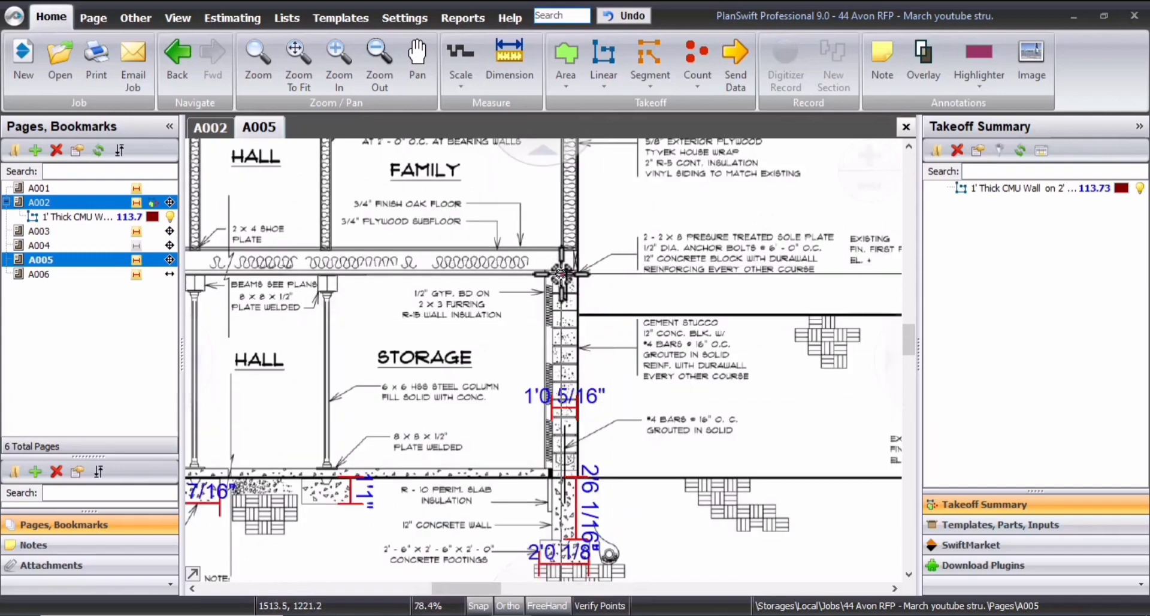
pyautogui.scroll(-1, 639, 415)
pyautogui.moveTo(642, 414); pyautogui.dragTo(557, 310)
pyautogui.scroll(4, 564, 429)
pyautogui.scroll(-2, 491, 358)
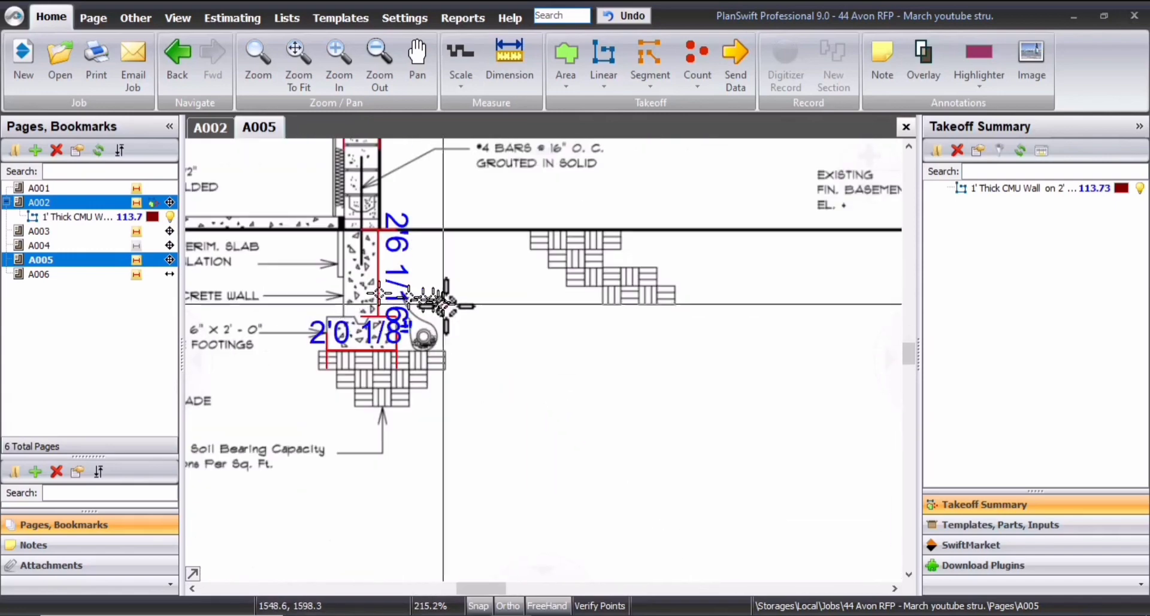
pyautogui.moveTo(503, 324); pyautogui.dragTo(515, 328)
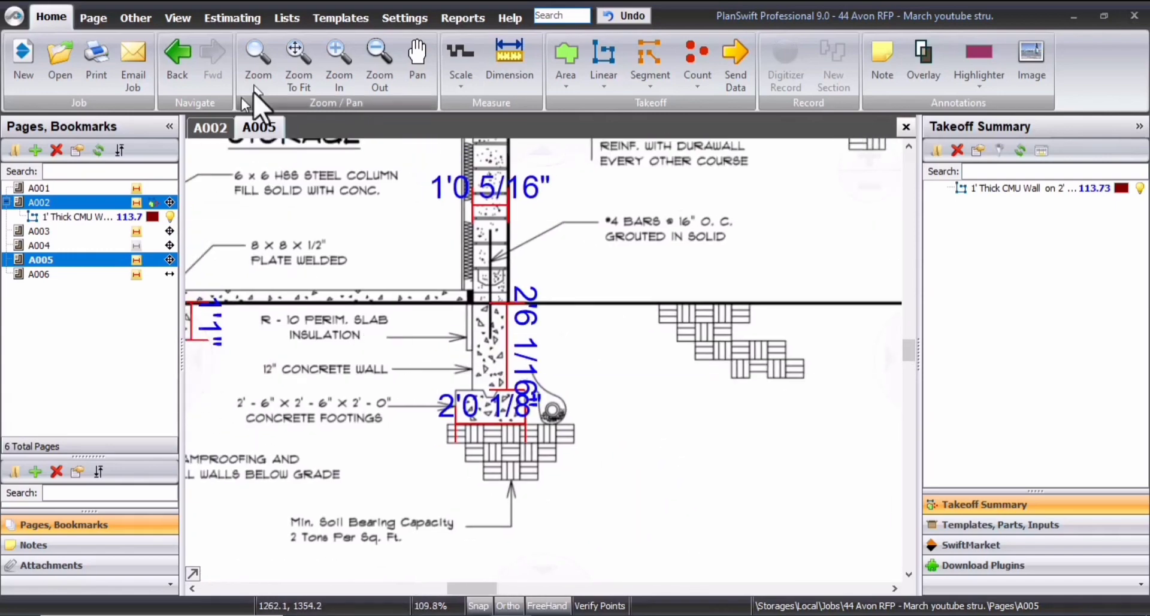
# Return to page A002 and append "+ 2'-6"" and the stub wall wording to the CMU wall takeoff's name
pyautogui.click(208, 128)
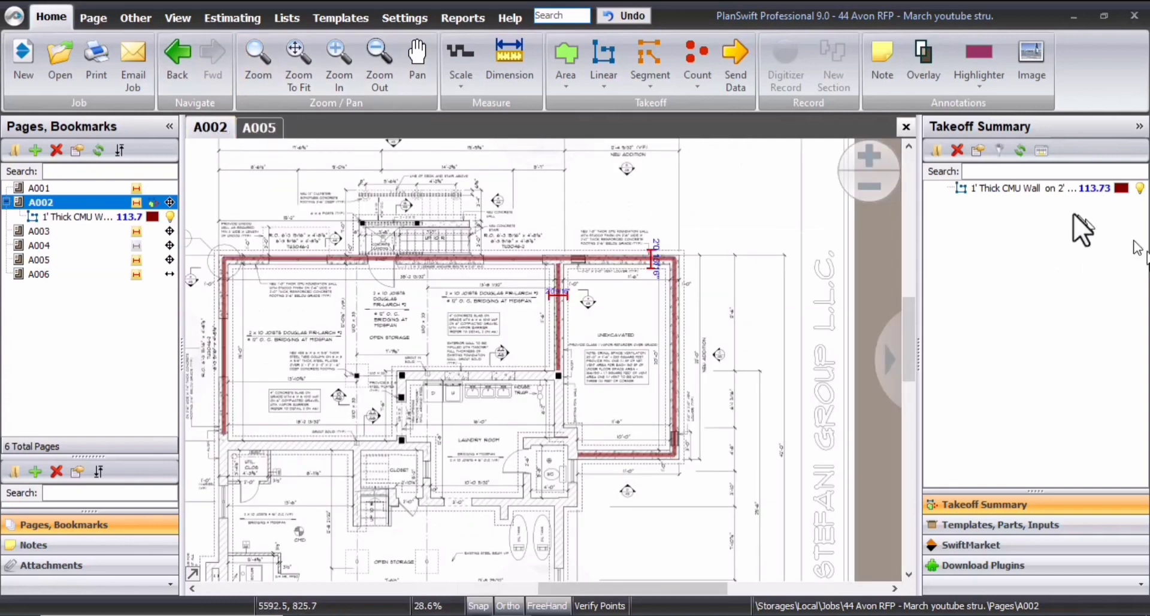
pyautogui.doubleClick(1029, 187)
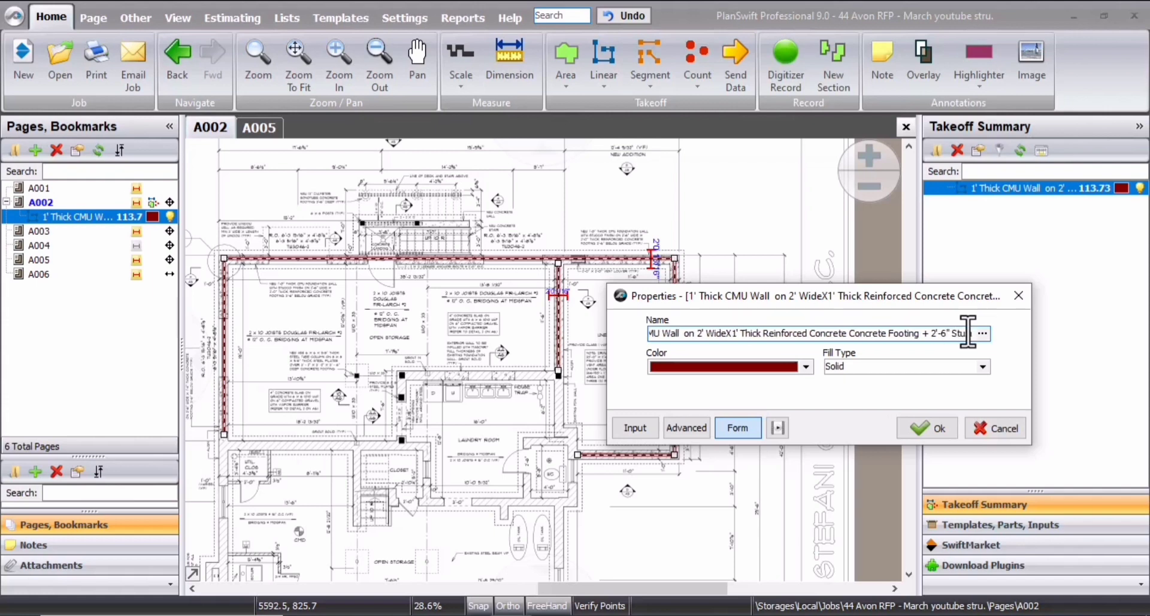
pyautogui.click(942, 430)
# Measure the storage-side CMU wall's height in section F on page A005, from the sole plate down to the basement slab line
pyautogui.scroll(-4, 570, 398)
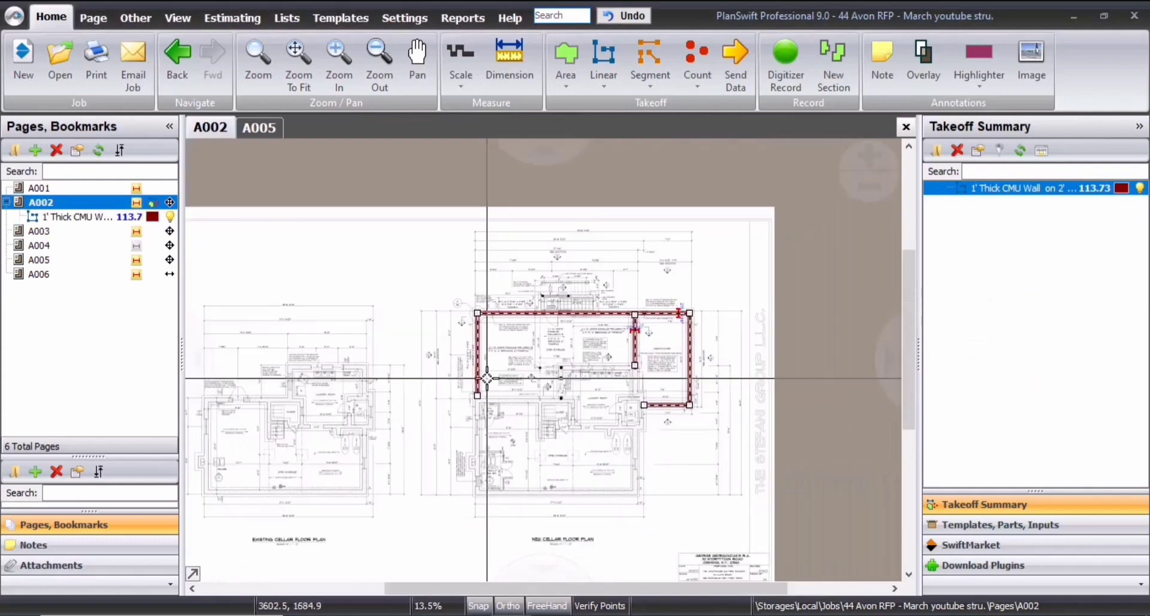
pyautogui.scroll(3, 521, 371)
pyautogui.click(263, 126)
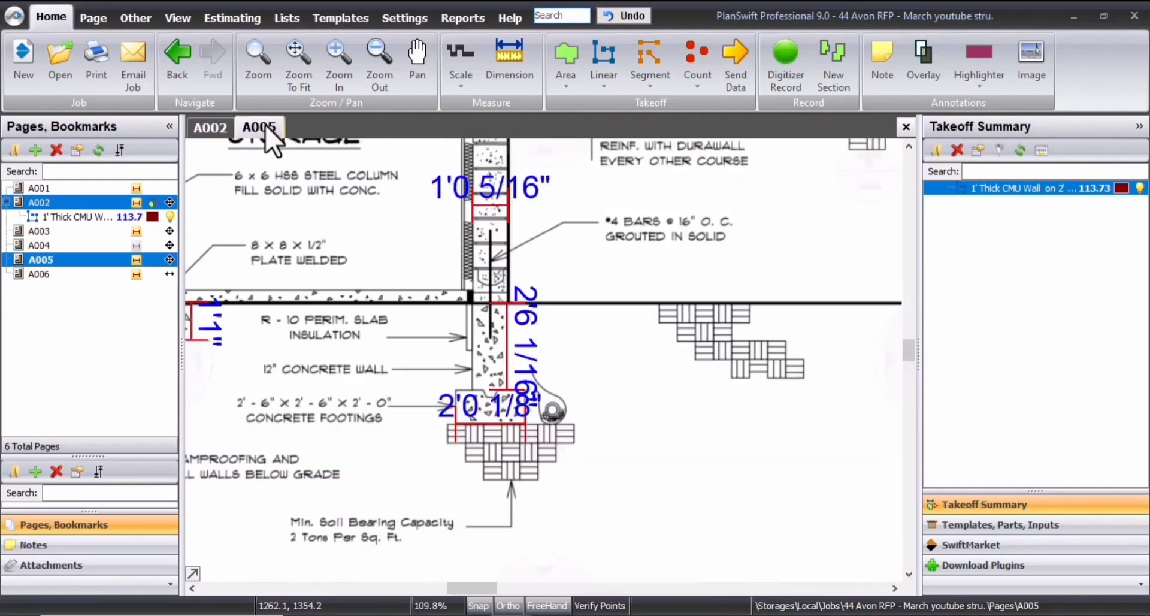
pyautogui.scroll(-4, 603, 408)
pyautogui.scroll(4, 591, 449)
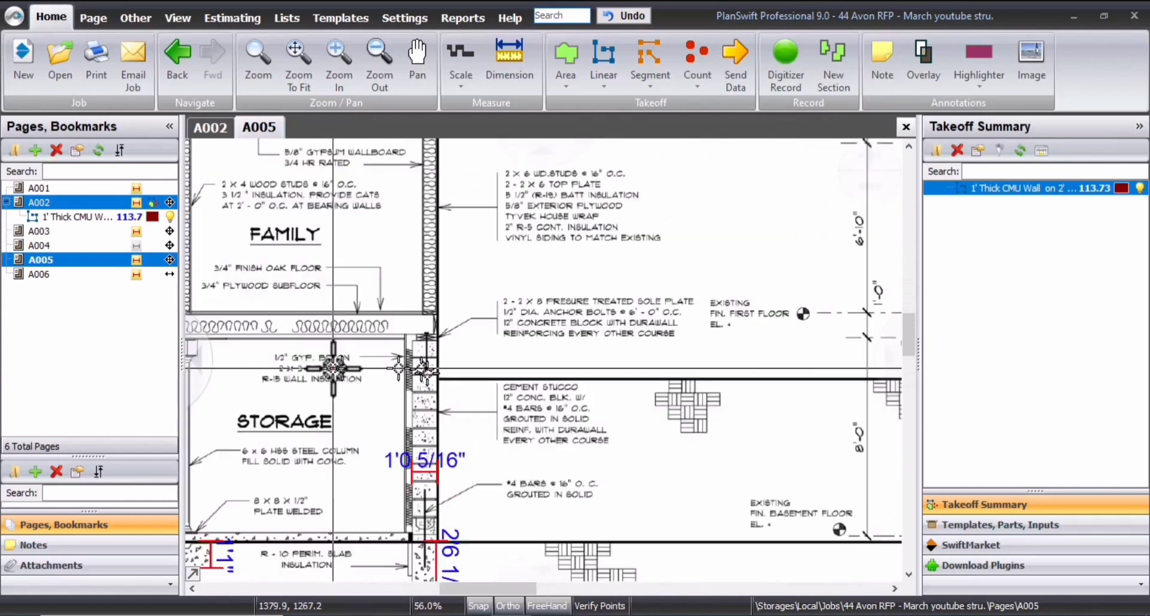
pyautogui.click(509, 60)
pyautogui.click(473, 243)
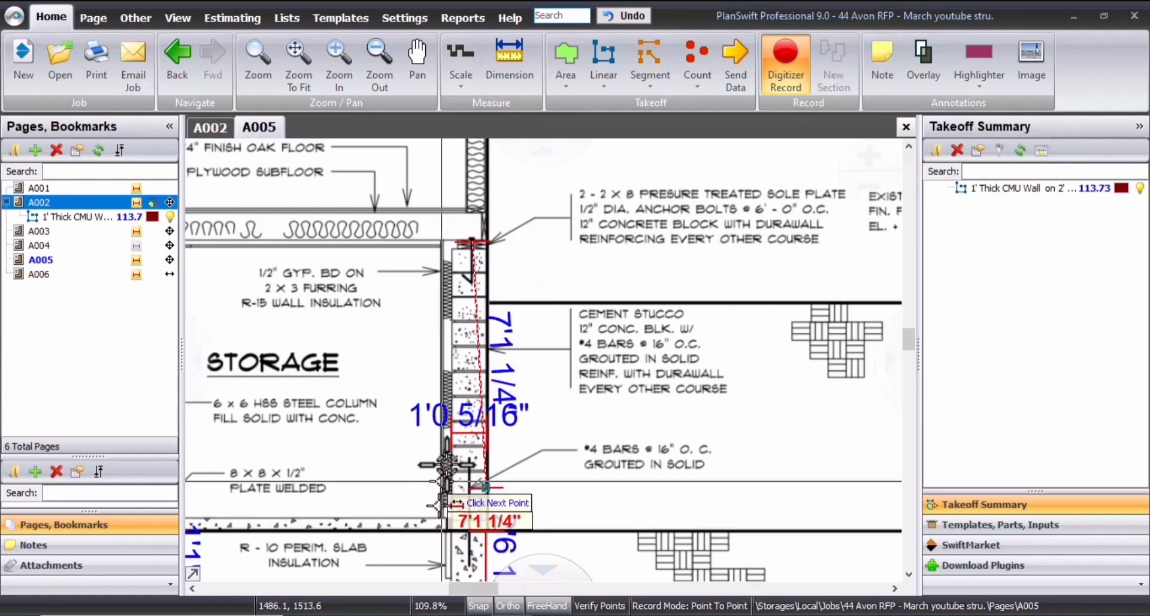
pyautogui.scroll(1, 490, 499)
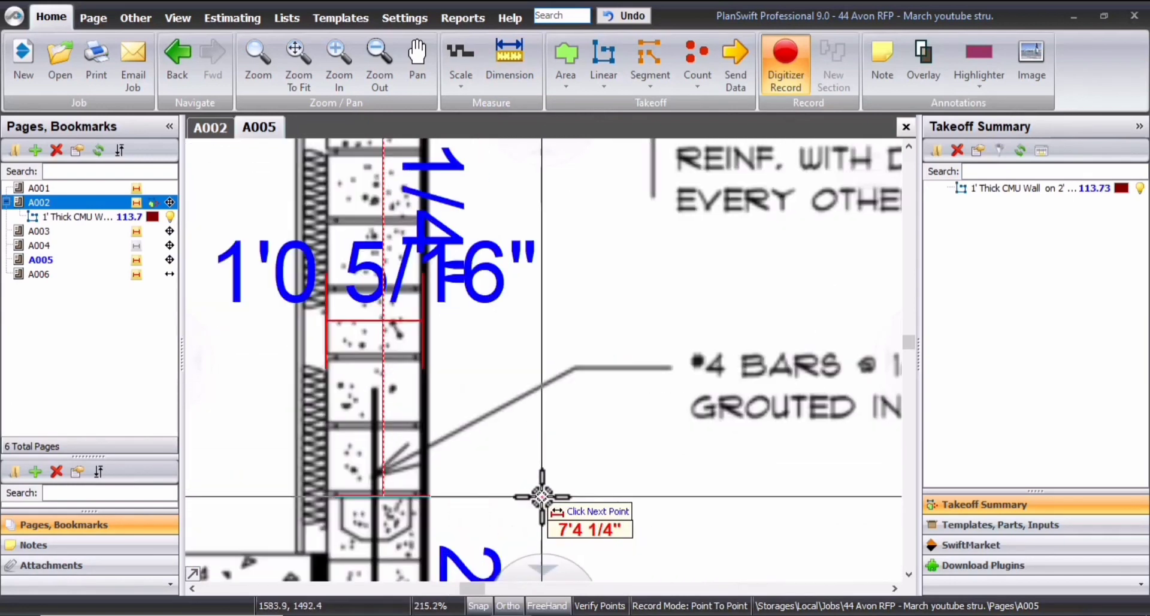
pyautogui.scroll(5, 402, 338)
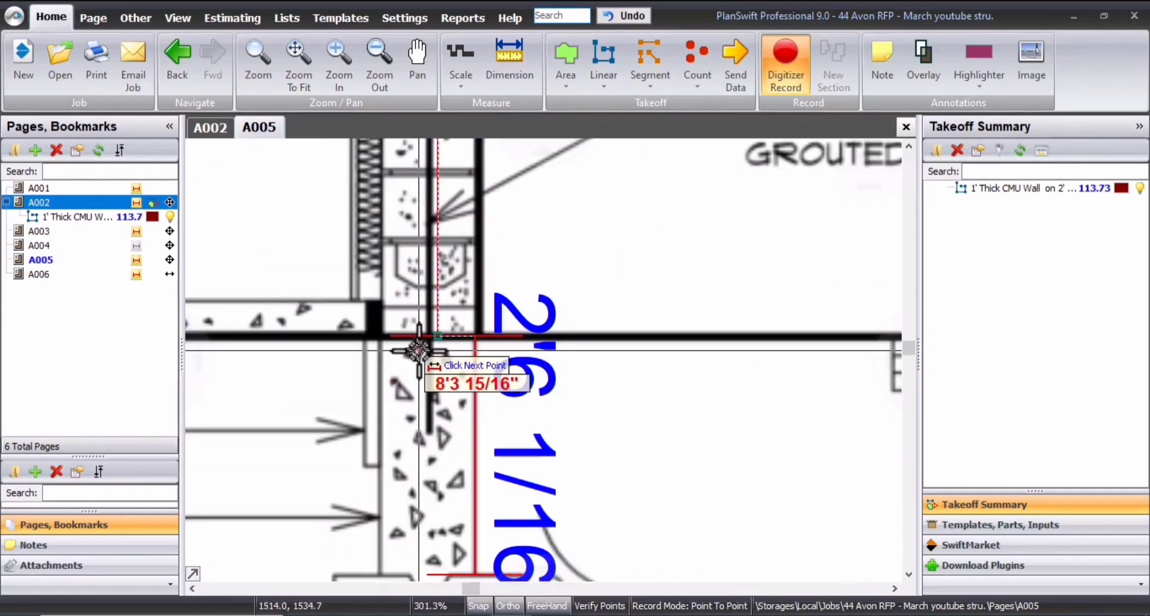
pyautogui.click(438, 342)
# Check the wall height against the first floor and basement floor level marks in section F, and discard the open dimension
pyautogui.scroll(-2, 438, 342)
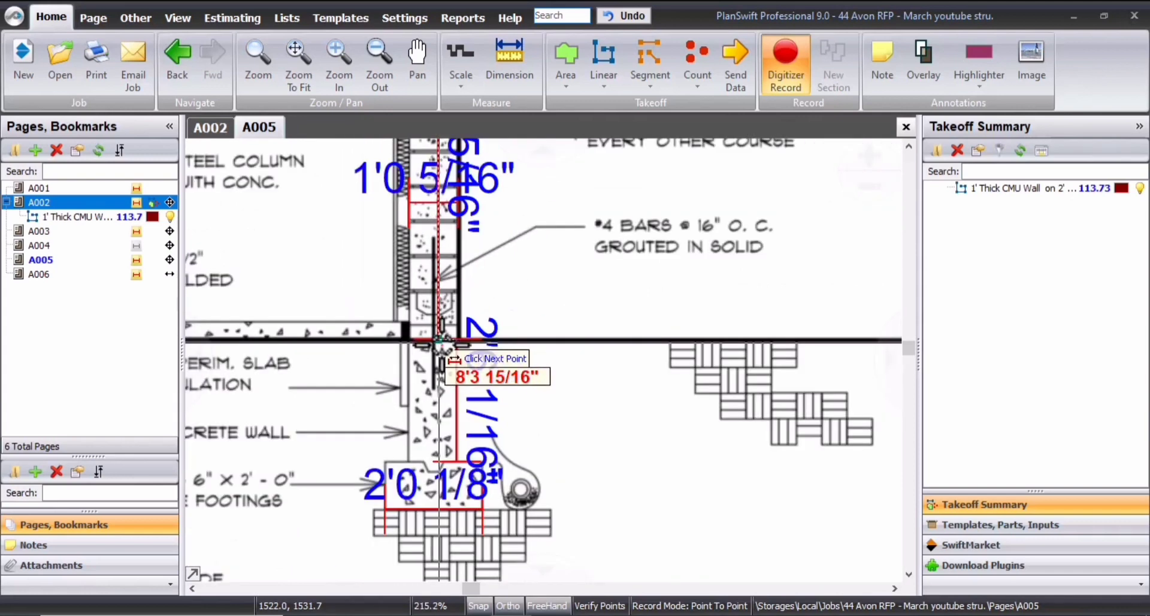
pyautogui.moveTo(438, 343)
pyautogui.mouseDown()
pyautogui.moveTo(474, 537)
pyautogui.moveTo(469, 612)
pyautogui.mouseUp()
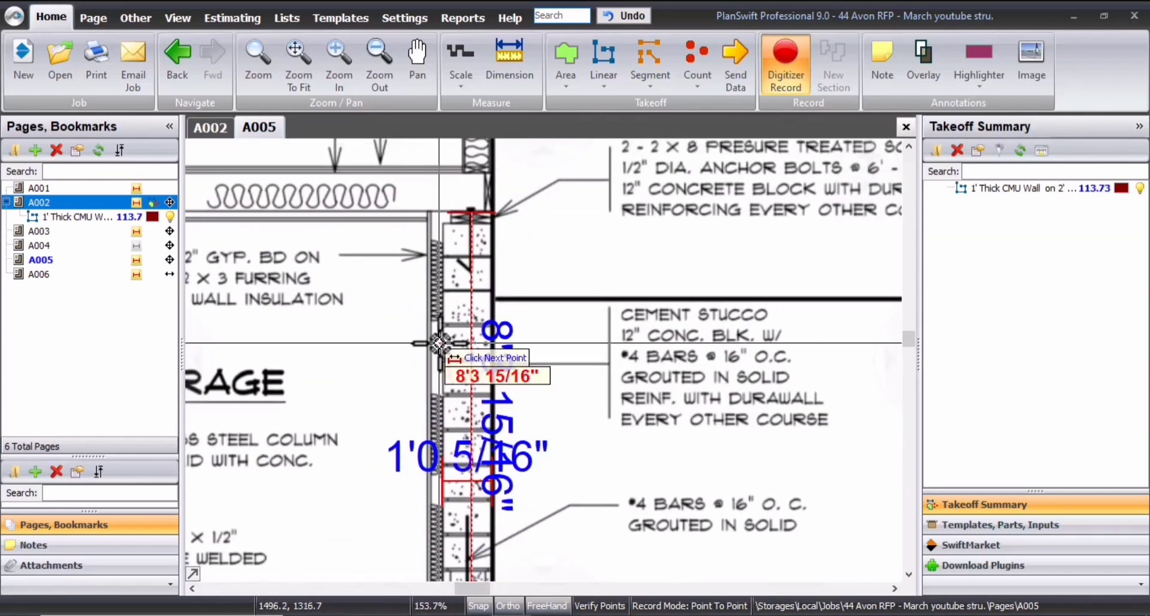
pyautogui.scroll(-1, 631, 321)
pyautogui.moveTo(637, 336); pyautogui.dragTo(402, 327)
pyautogui.scroll(-1, 449, 336)
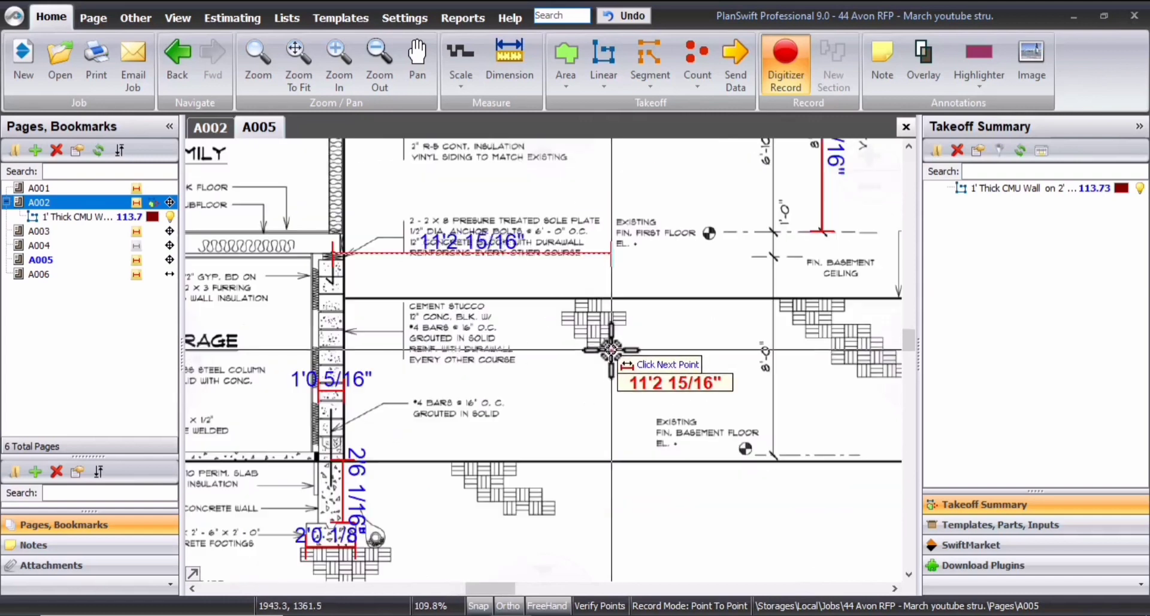
pyautogui.scroll(-2, 578, 419)
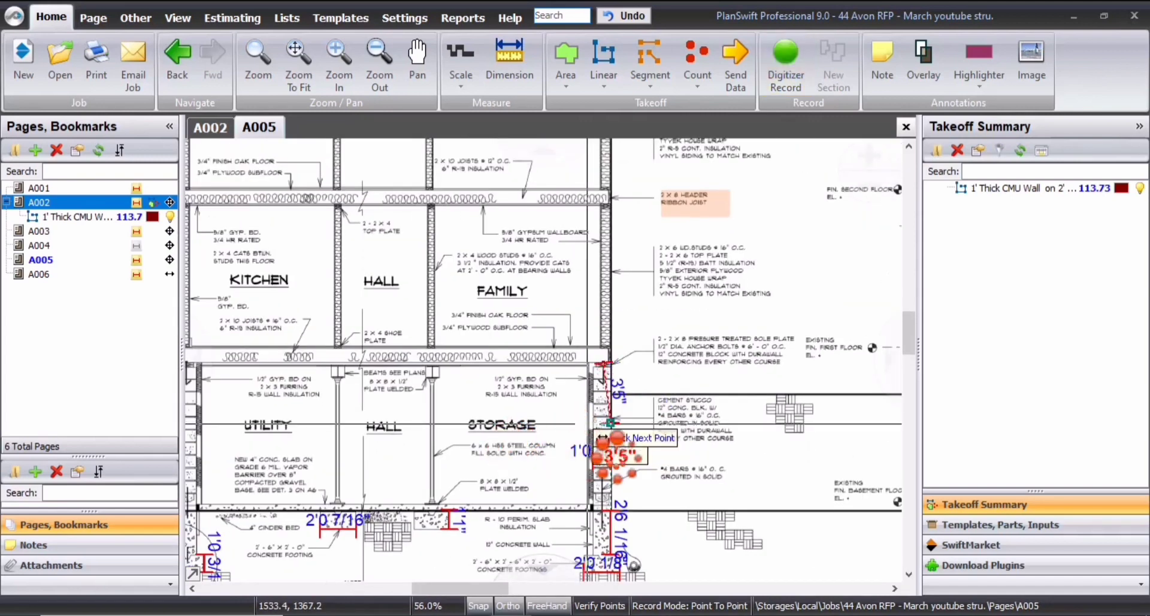
pyautogui.press('Escape')
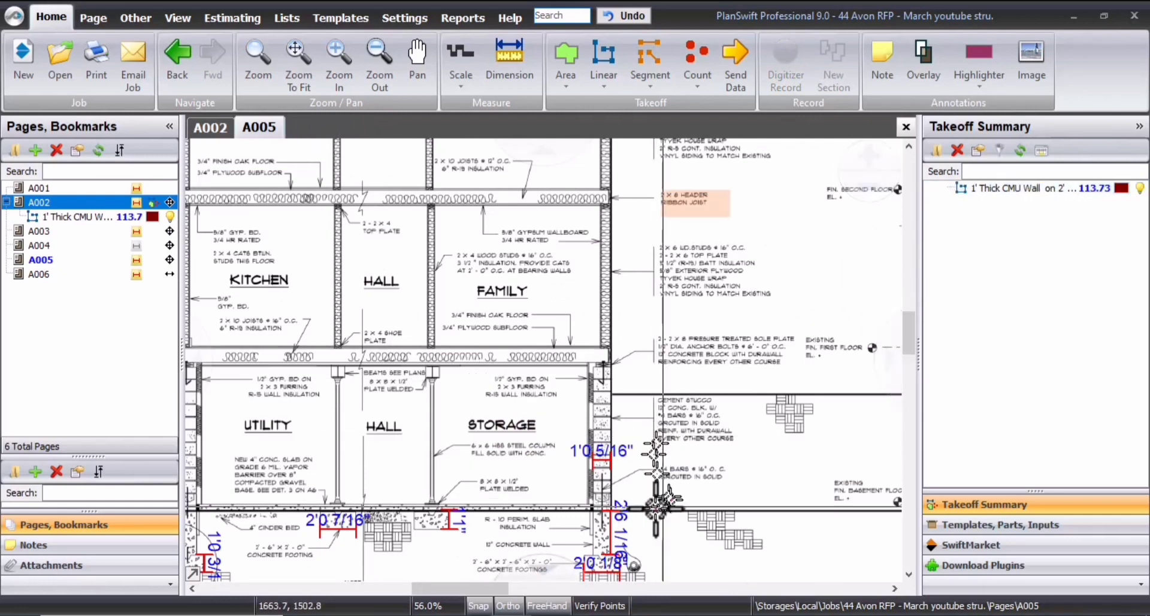
# Inspect the storage-side wall from the sole plate down to the 12" concrete wall and its footing in section F
pyautogui.scroll(7, 590, 396)
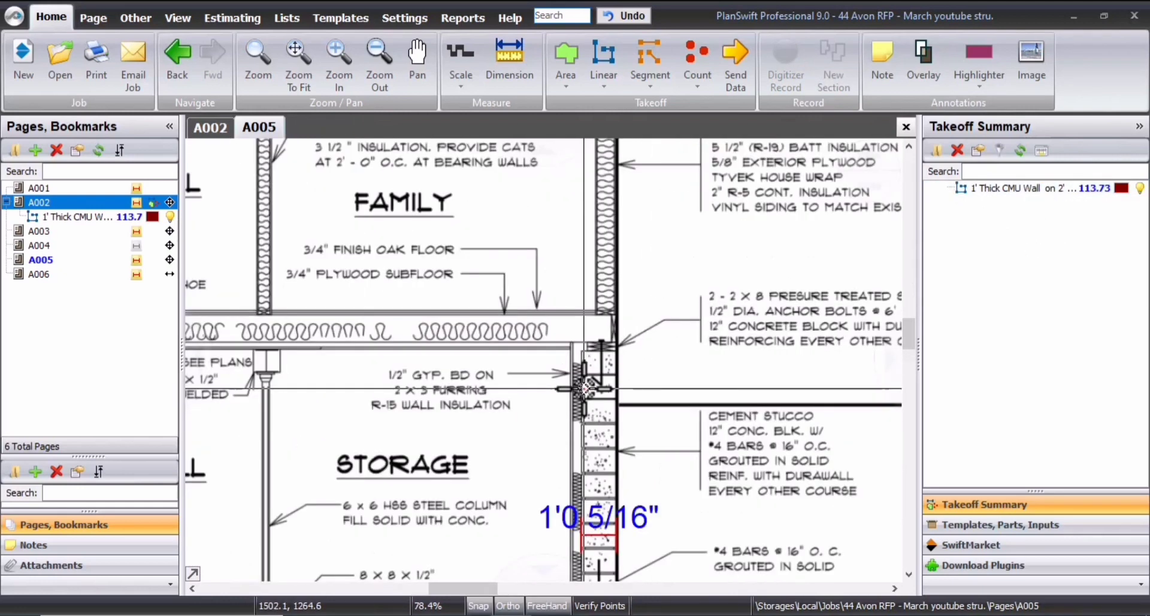
pyautogui.moveTo(587, 346); pyautogui.dragTo(678, 436)
pyautogui.scroll(-3, 671, 430)
pyautogui.moveTo(677, 557); pyautogui.dragTo(662, 227)
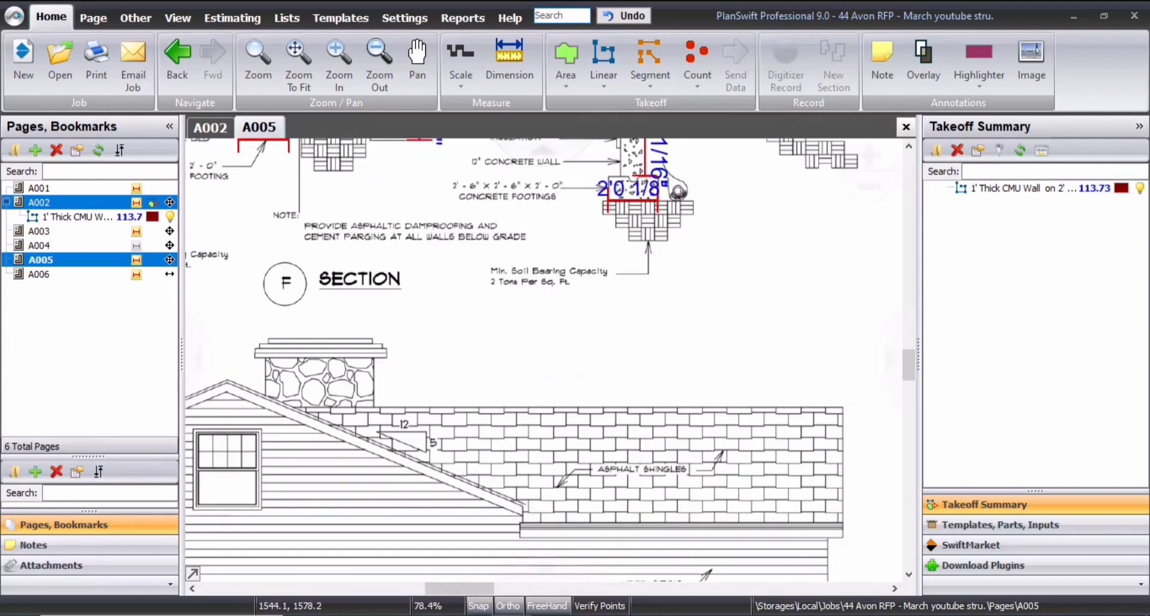
pyautogui.moveTo(662, 144); pyautogui.dragTo(587, 316)
pyautogui.scroll(2, 740, 359)
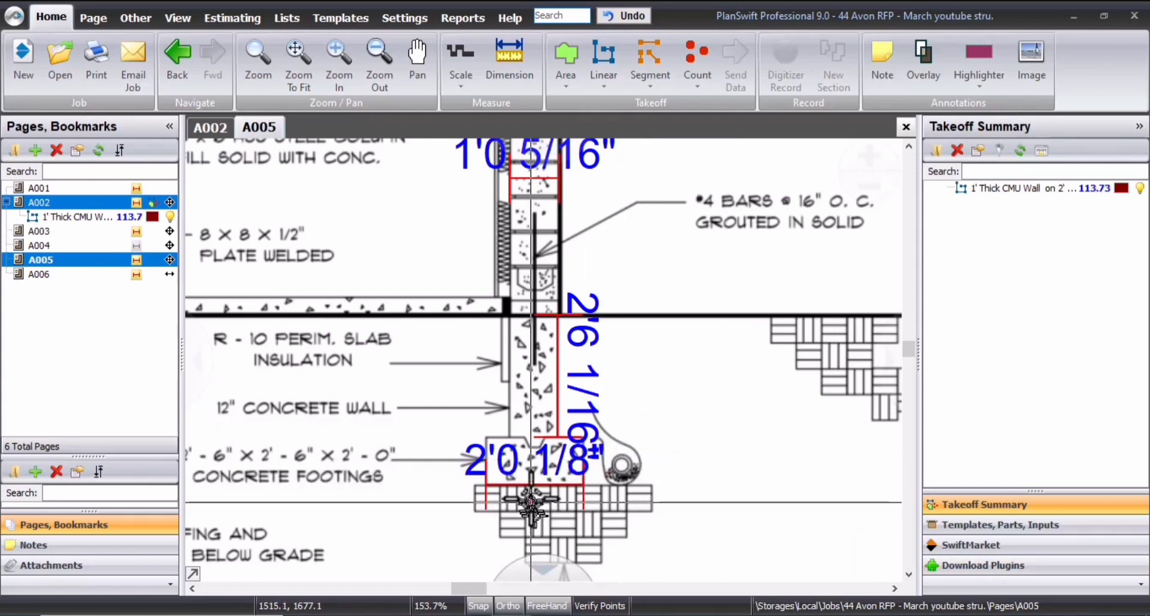
pyautogui.moveTo(706, 465); pyautogui.dragTo(753, 474)
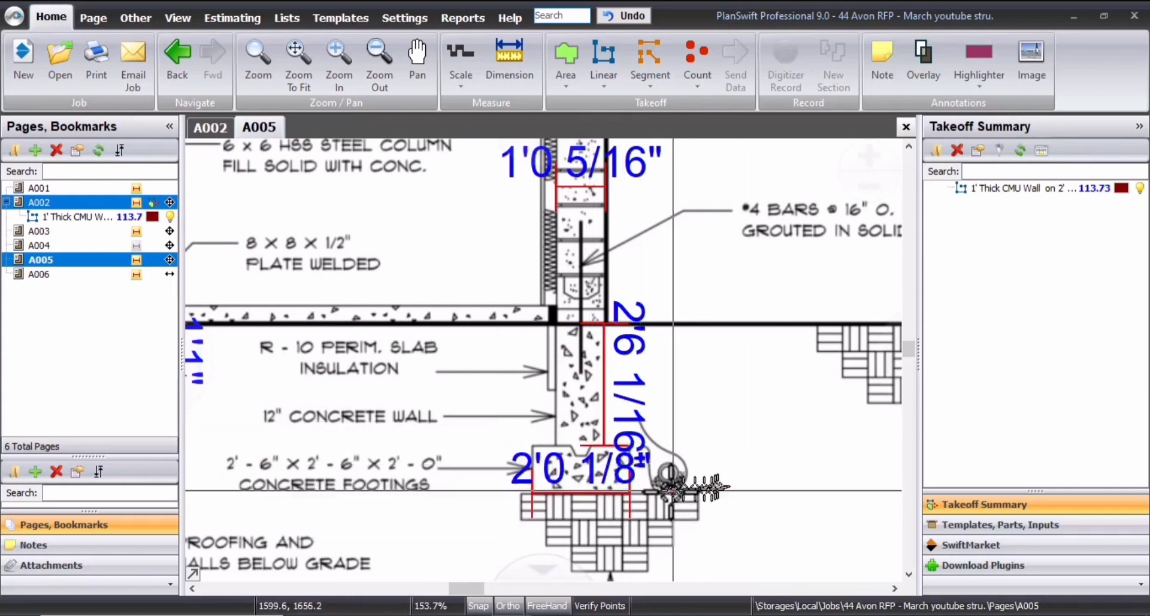
# Review the 12" concrete stub wall between the basement slab and the storage-side footing in section F
pyautogui.moveTo(726, 497); pyautogui.dragTo(742, 497)
pyautogui.scroll(5, 599, 419)
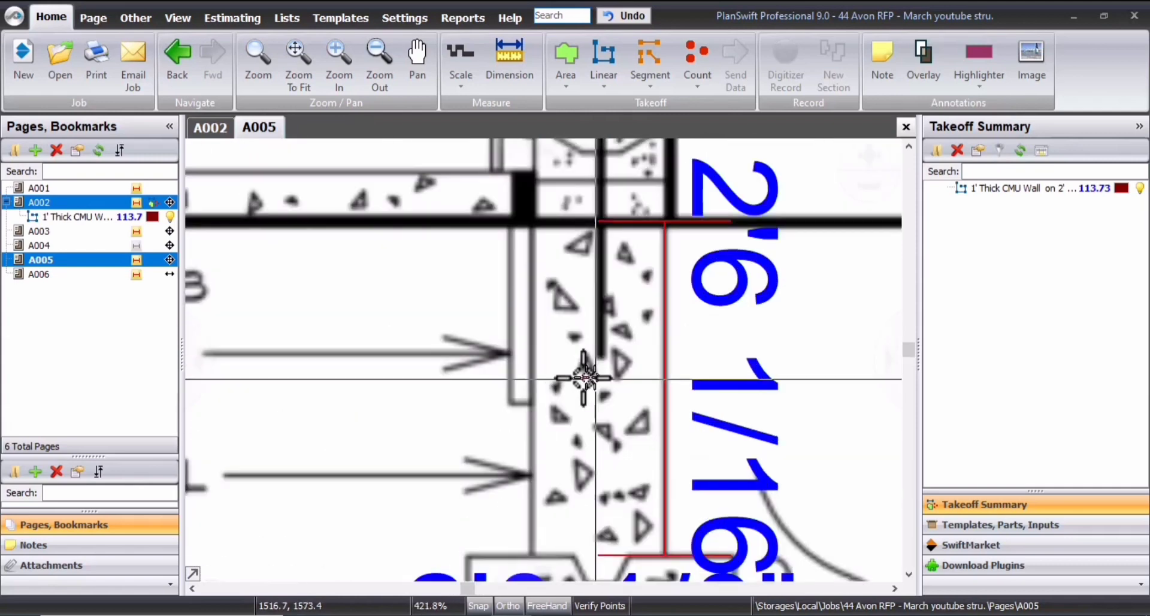
pyautogui.scroll(-5, 569, 365)
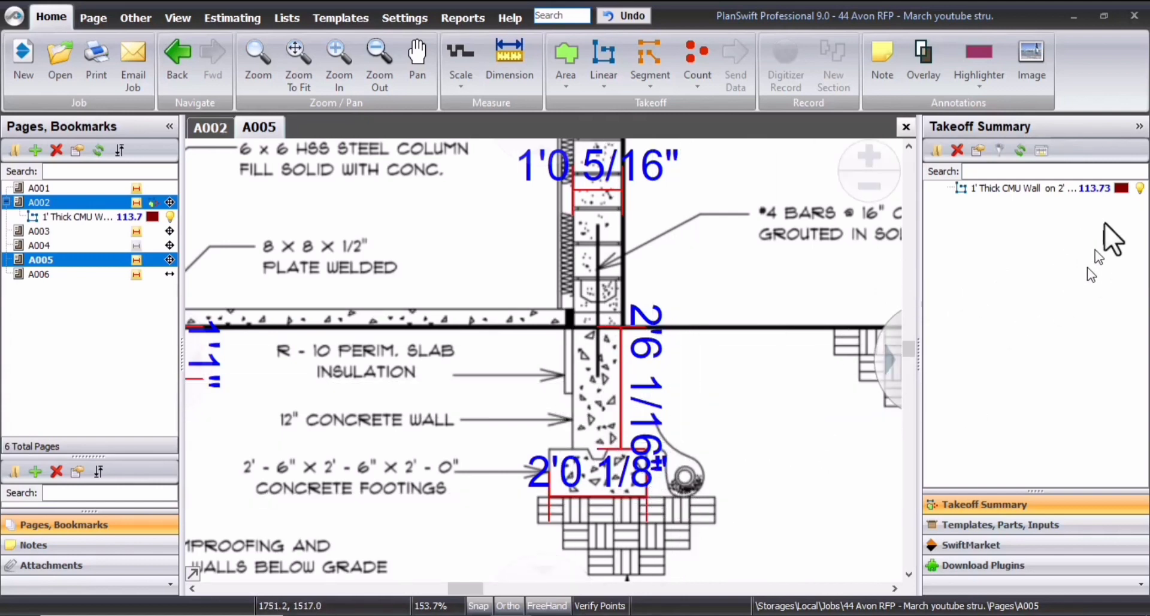
pyautogui.scroll(-5, 611, 503)
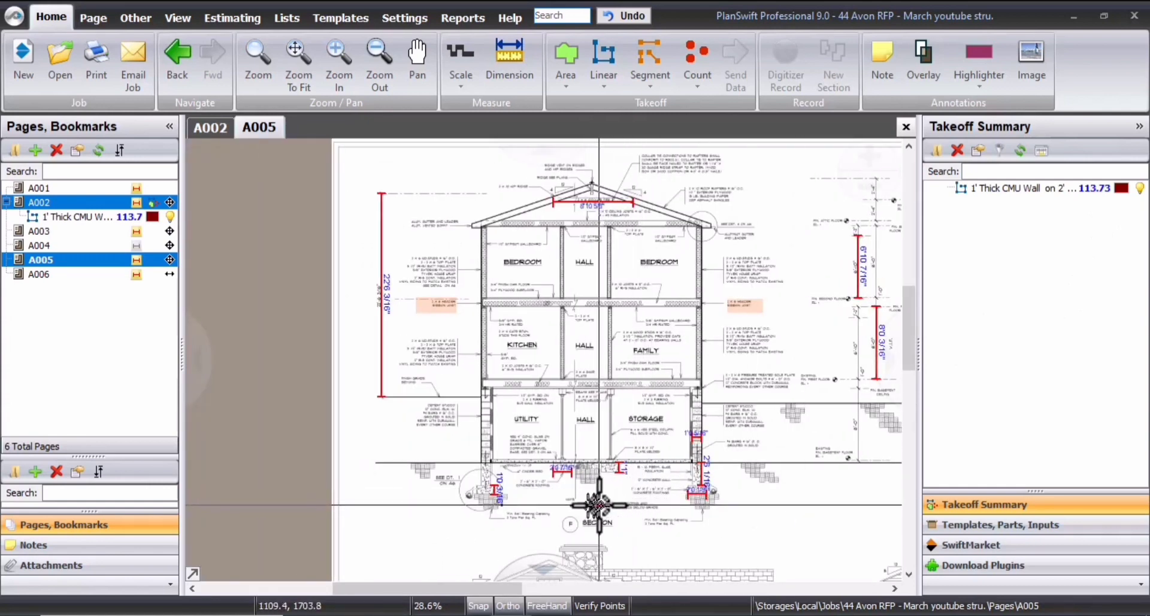
pyautogui.scroll(2, 612, 501)
pyautogui.scroll(-2, 615, 504)
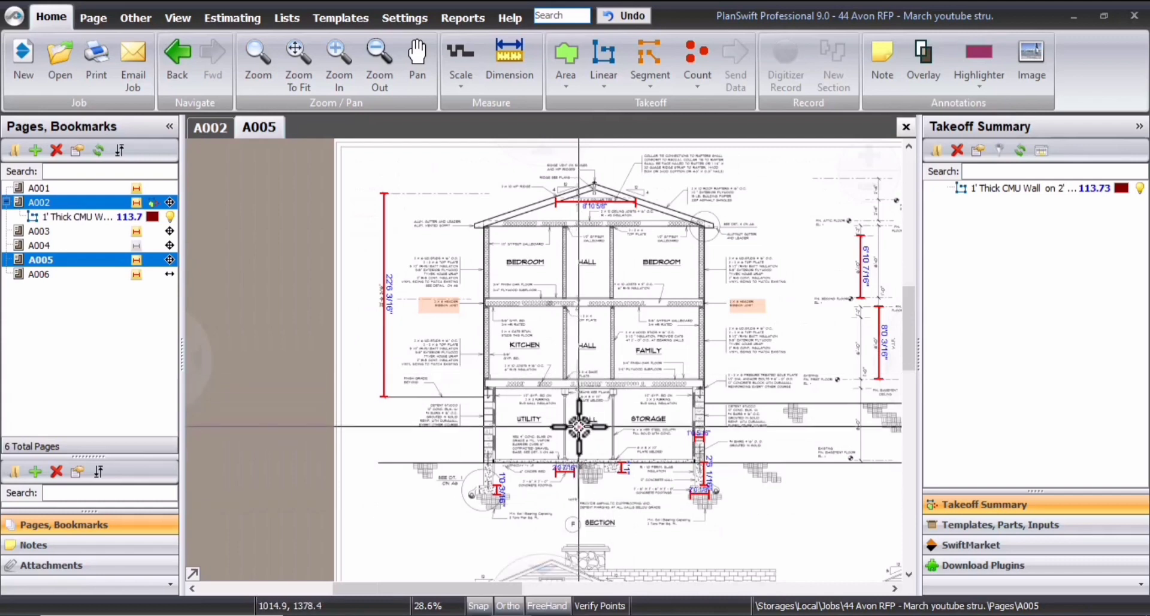
# Return to page A002 and dimension the dashed footing outline around the HSS steel column vertically, from edge to edge
pyautogui.click(221, 123)
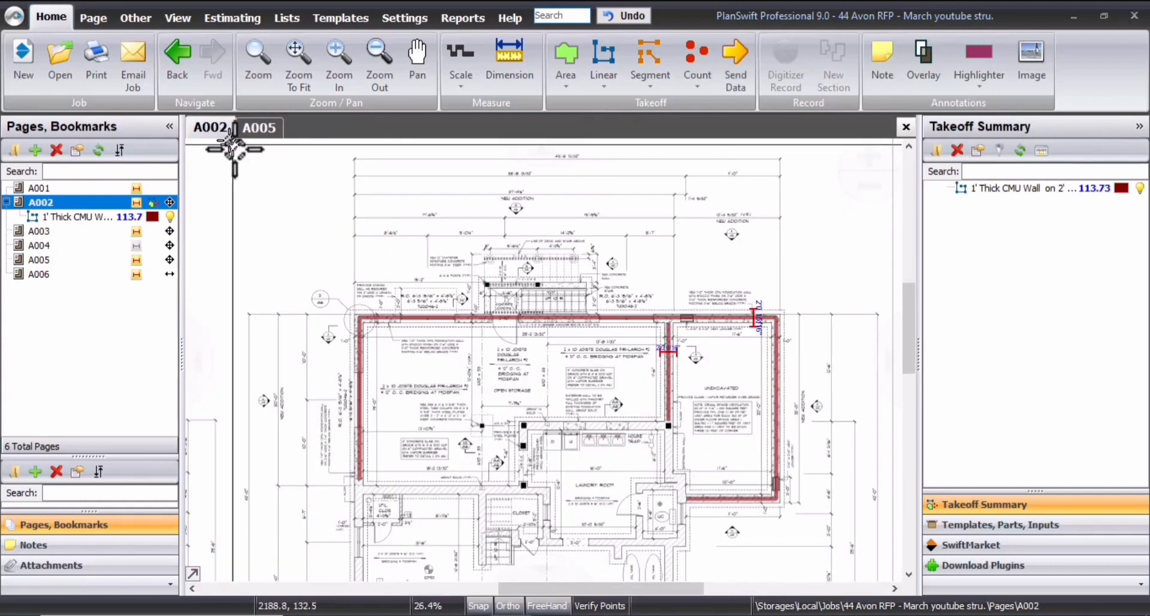
pyautogui.moveTo(621, 444); pyautogui.dragTo(650, 406)
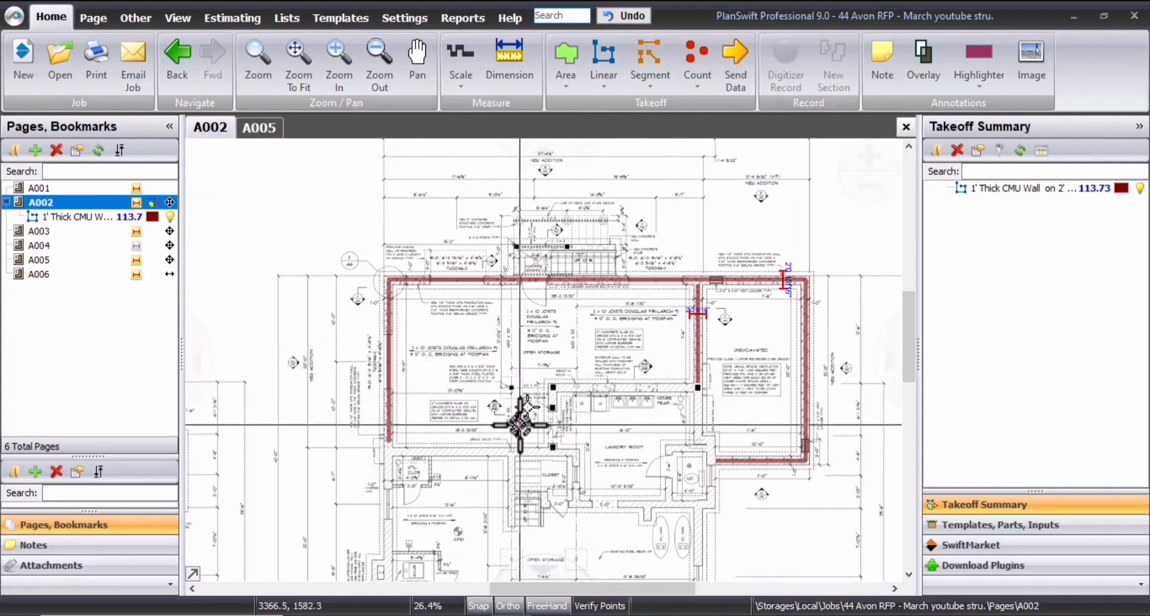
pyautogui.scroll(6, 520, 424)
pyautogui.moveTo(366, 294); pyautogui.dragTo(463, 410)
pyautogui.scroll(-1, 503, 401)
pyautogui.moveTo(363, 387); pyautogui.dragTo(501, 401)
pyautogui.scroll(4, 502, 400)
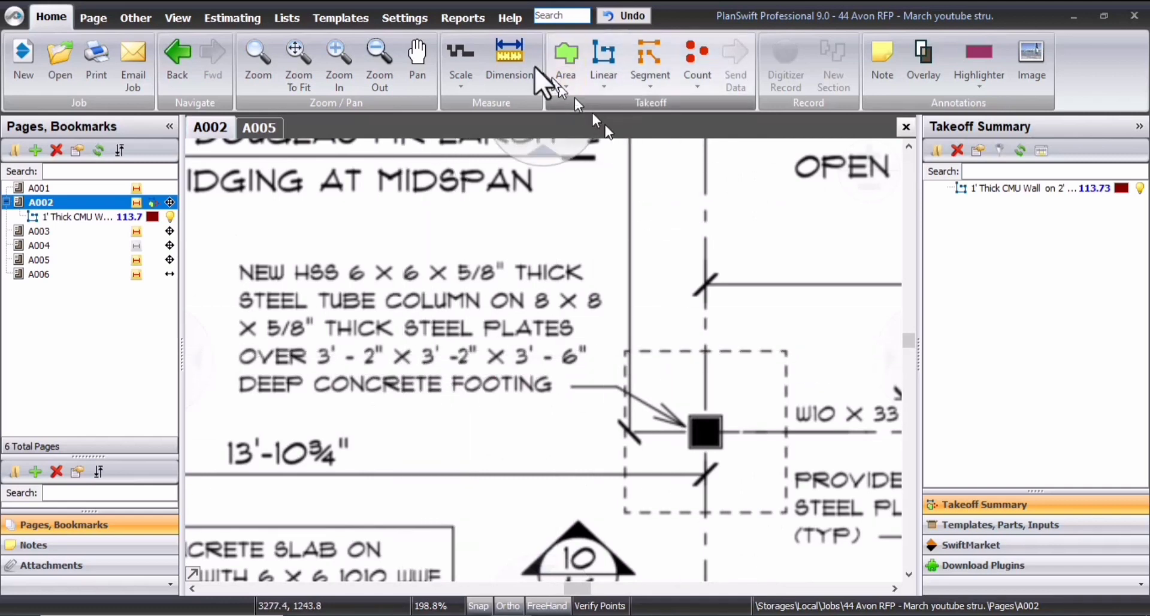
pyautogui.click(509, 60)
pyautogui.click(687, 347)
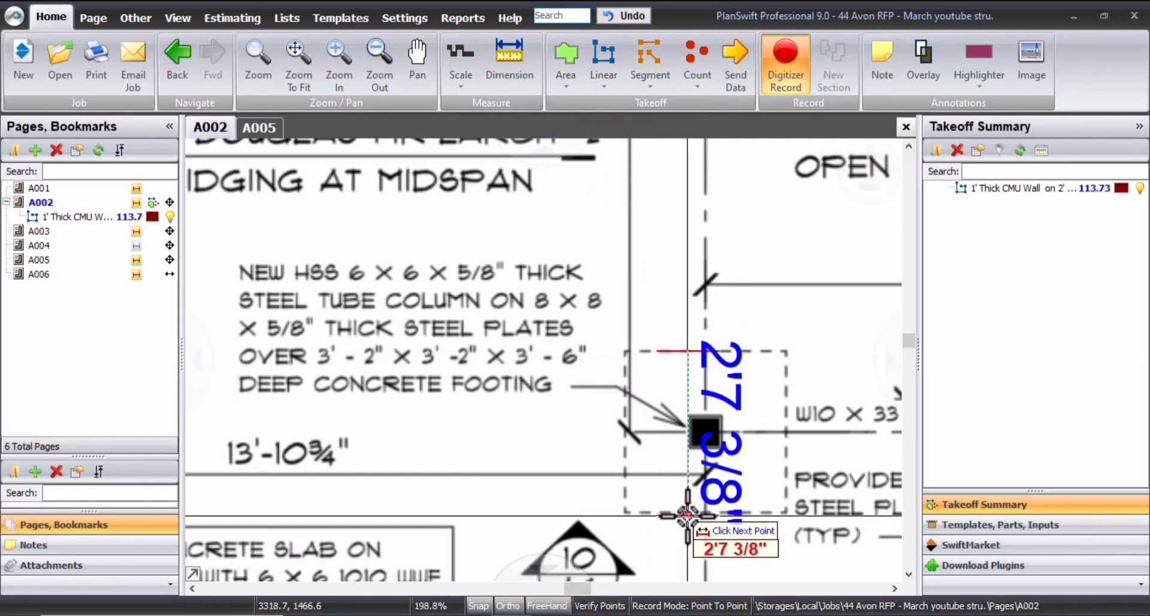
pyautogui.click(686, 514)
# Examine the interior column footings under the hall in section F on page A005
pyautogui.click(264, 127)
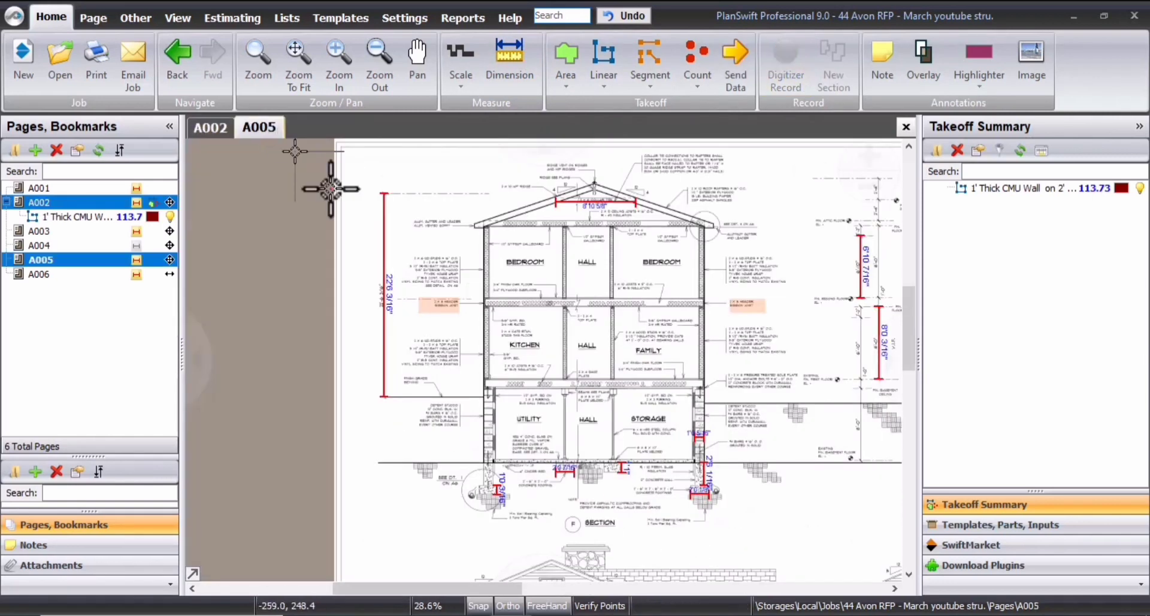
pyautogui.scroll(5, 654, 526)
pyautogui.scroll(3, 446, 397)
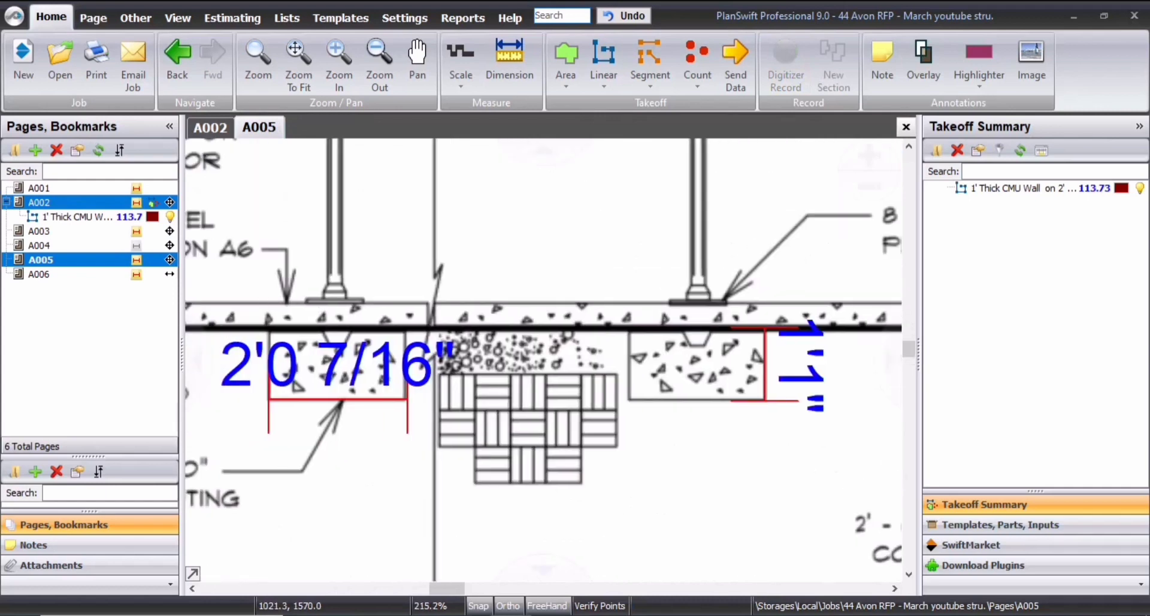
pyautogui.moveTo(228, 300)
pyautogui.mouseDown()
pyautogui.moveTo(456, 510)
pyautogui.moveTo(558, 522)
pyautogui.mouseUp()
# Return to page A002 and compare the HSS column's footing note with its dashed outline and dimension
pyautogui.click(210, 127)
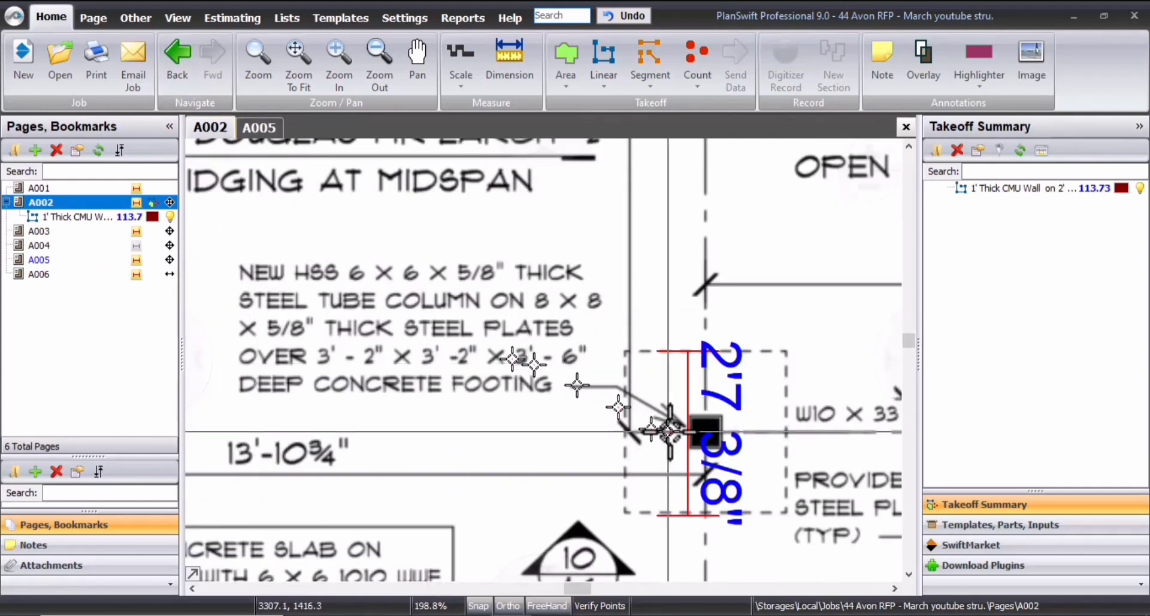
pyautogui.scroll(-5, 710, 426)
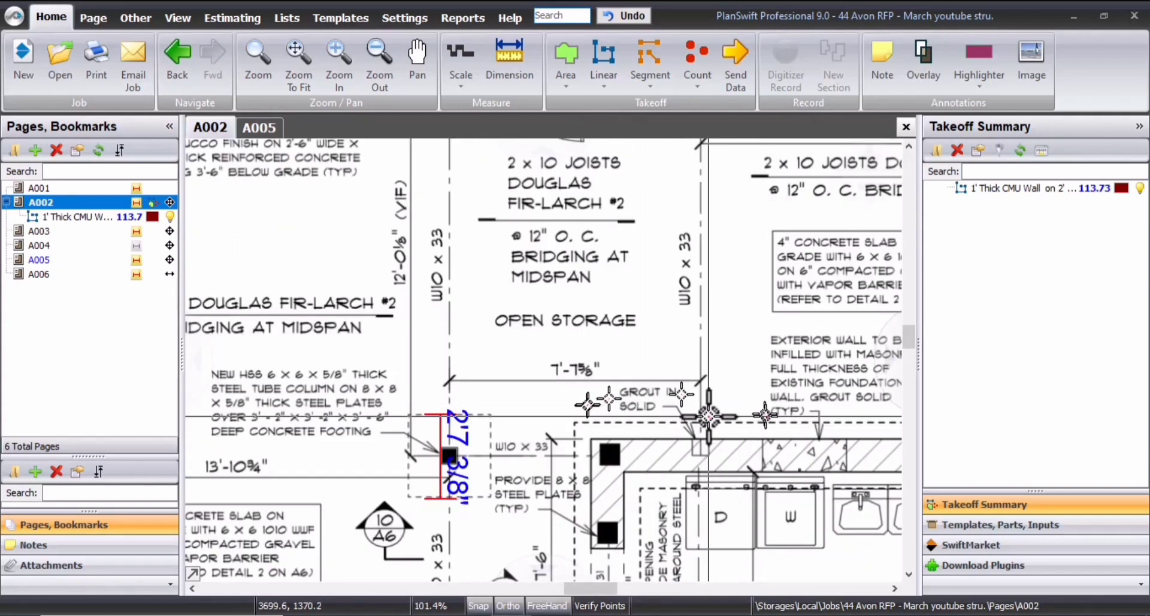
pyautogui.scroll(5, 449, 477)
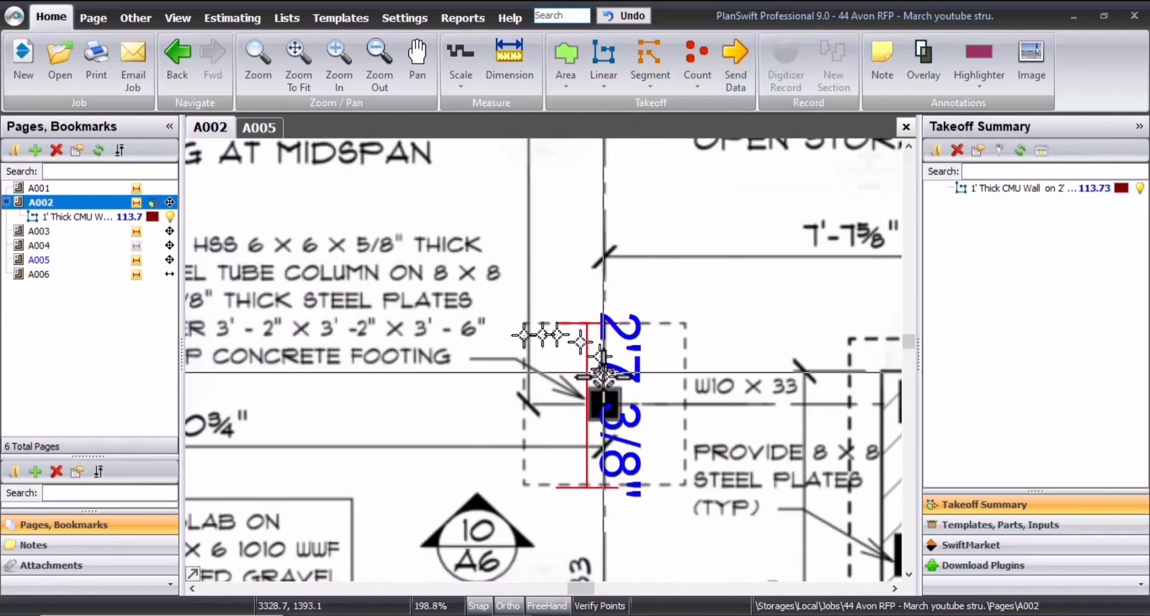
pyautogui.scroll(-2, 442, 400)
pyautogui.press('Left')
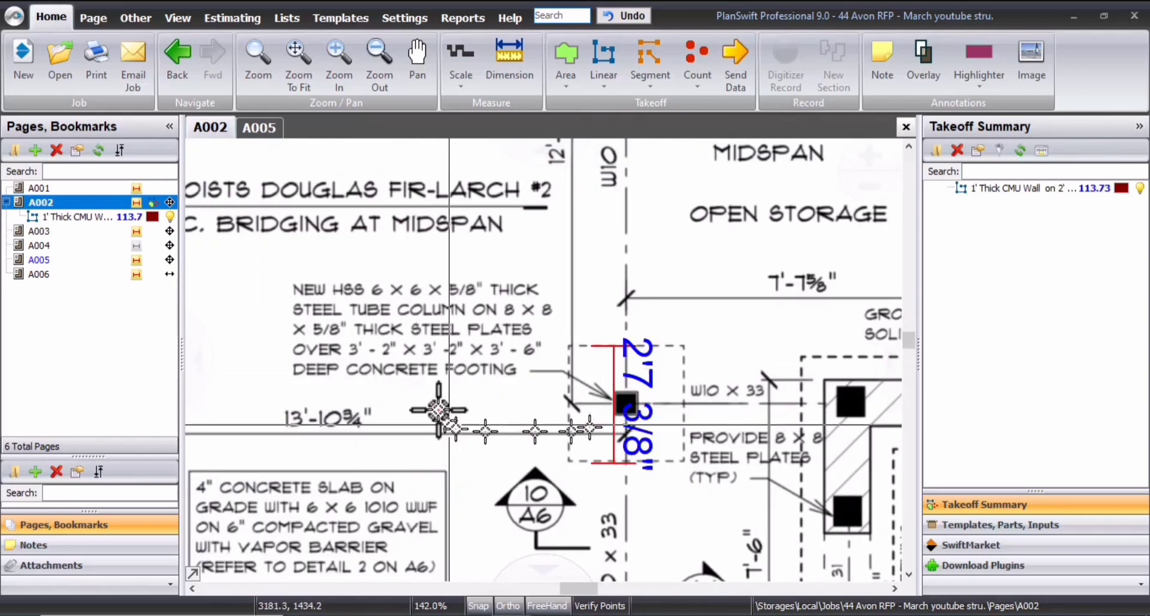
pyautogui.scroll(4, 516, 353)
pyautogui.scroll(-2, 559, 375)
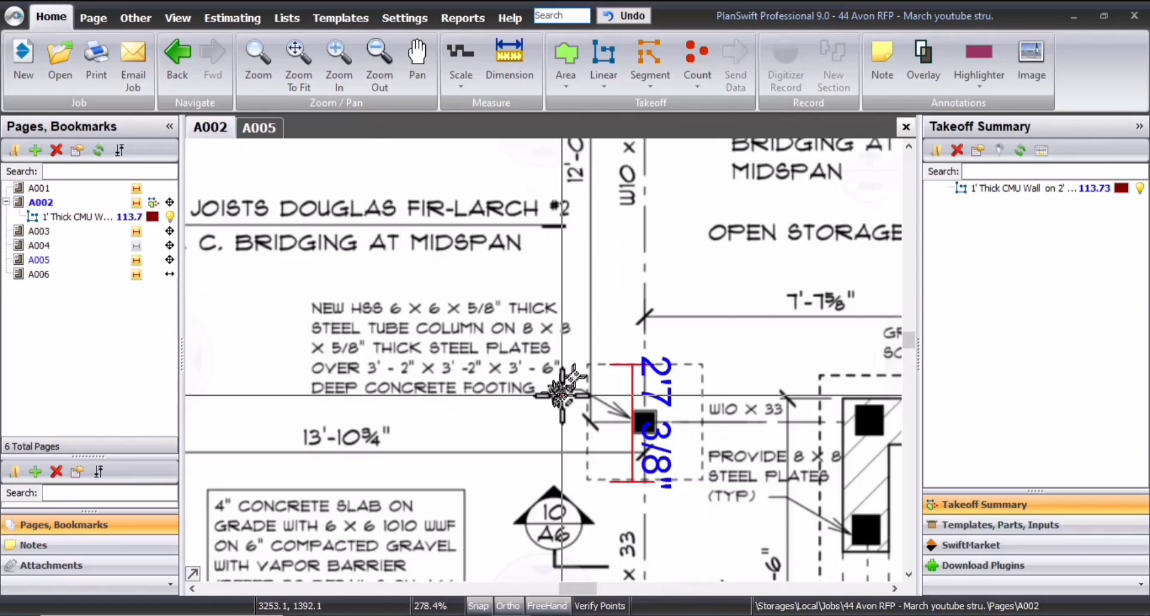
pyautogui.press('Left')
pyautogui.scroll(1, 565, 393)
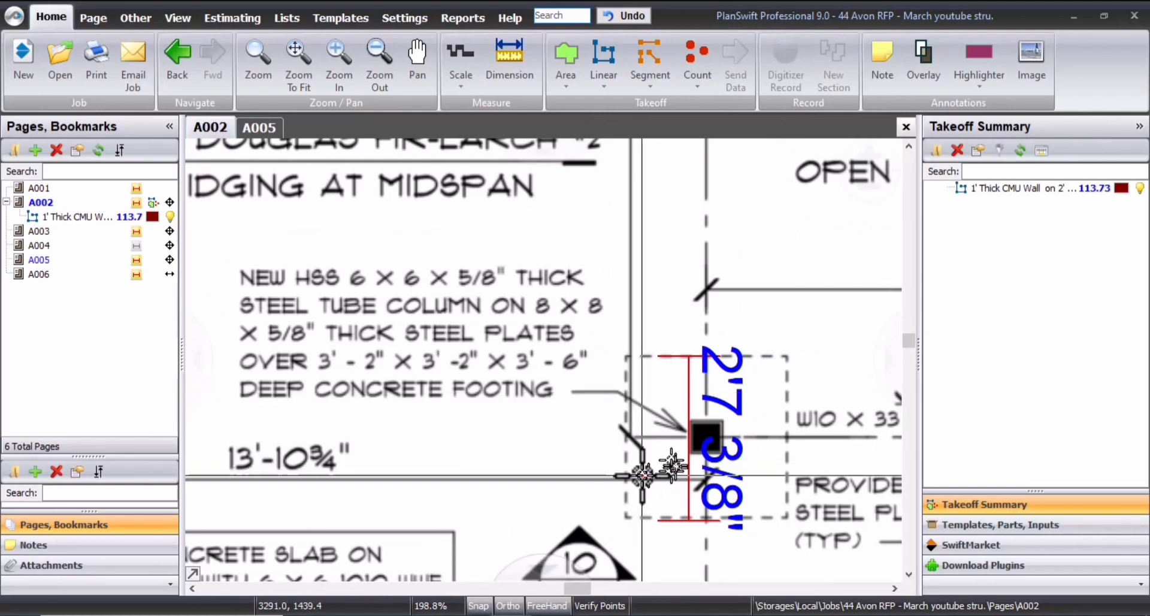
pyautogui.moveTo(622, 468); pyautogui.dragTo(576, 468)
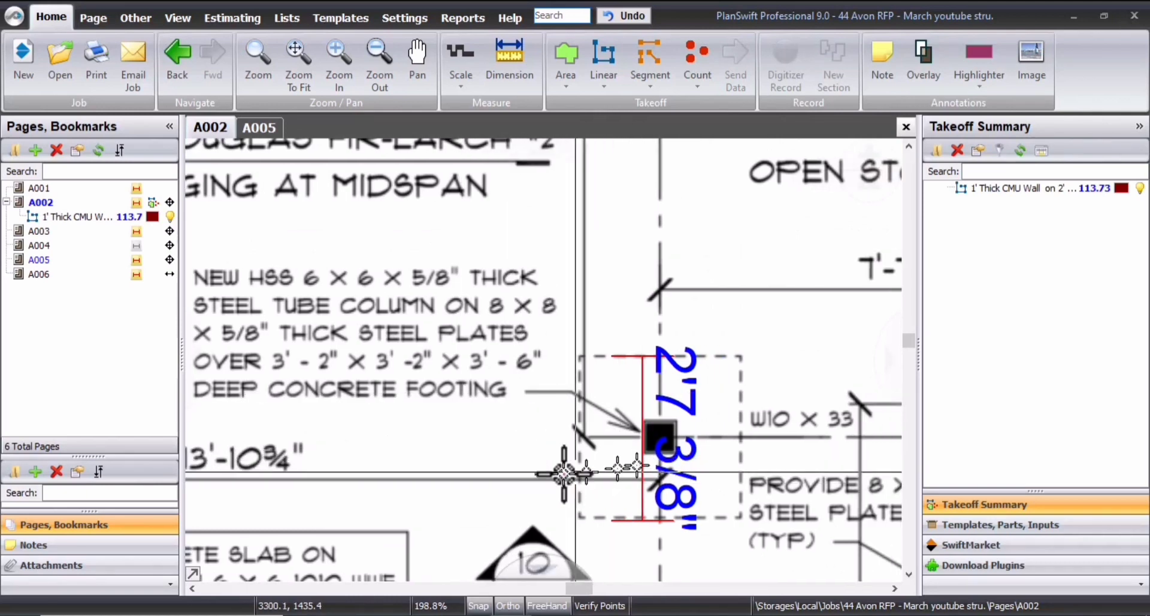
pyautogui.scroll(-1, 561, 404)
pyautogui.moveTo(542, 397); pyautogui.dragTo(509, 410)
pyautogui.scroll(1, 470, 379)
pyautogui.scroll(2, 470, 379)
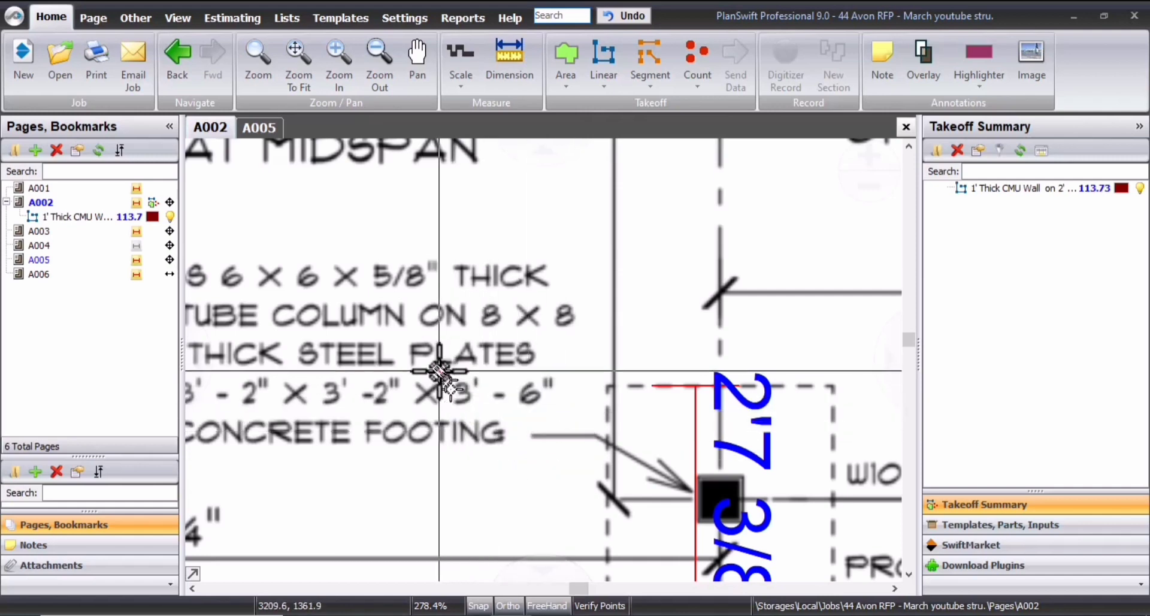
# Survey the steel columns and walls between the open storage and laundry room on page A002
pyautogui.scroll(-6, 567, 409)
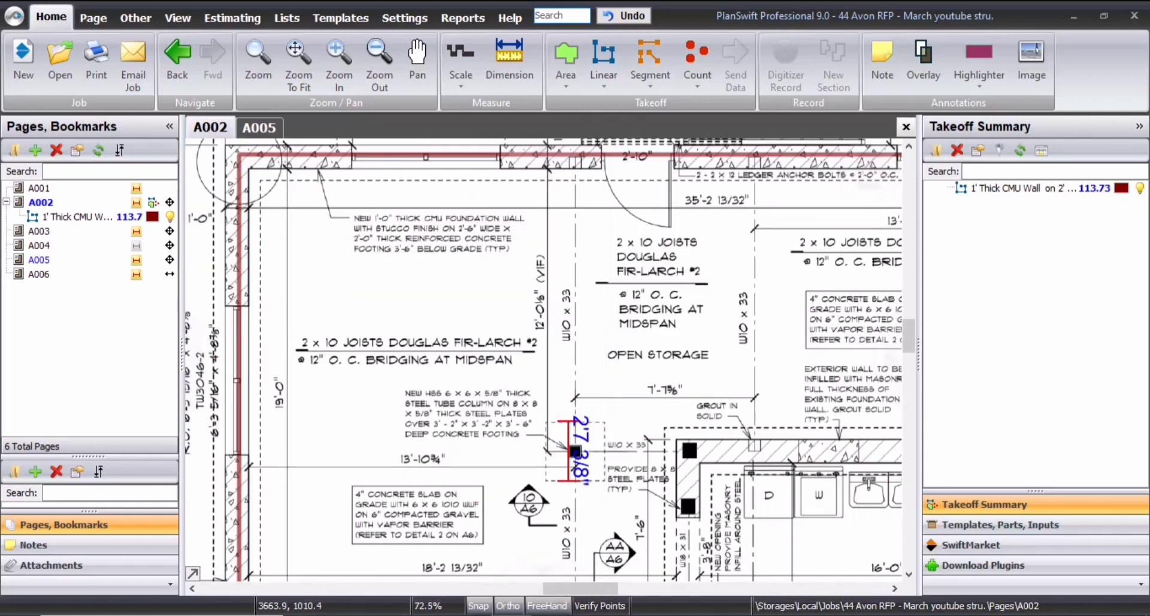
pyautogui.moveTo(740, 365); pyautogui.dragTo(562, 357)
pyautogui.moveTo(442, 399); pyautogui.dragTo(537, 320)
pyautogui.moveTo(431, 557)
pyautogui.mouseDown()
pyautogui.moveTo(488, 534)
pyautogui.moveTo(498, 437)
pyautogui.mouseUp()
pyautogui.moveTo(310, 509); pyautogui.dragTo(461, 429)
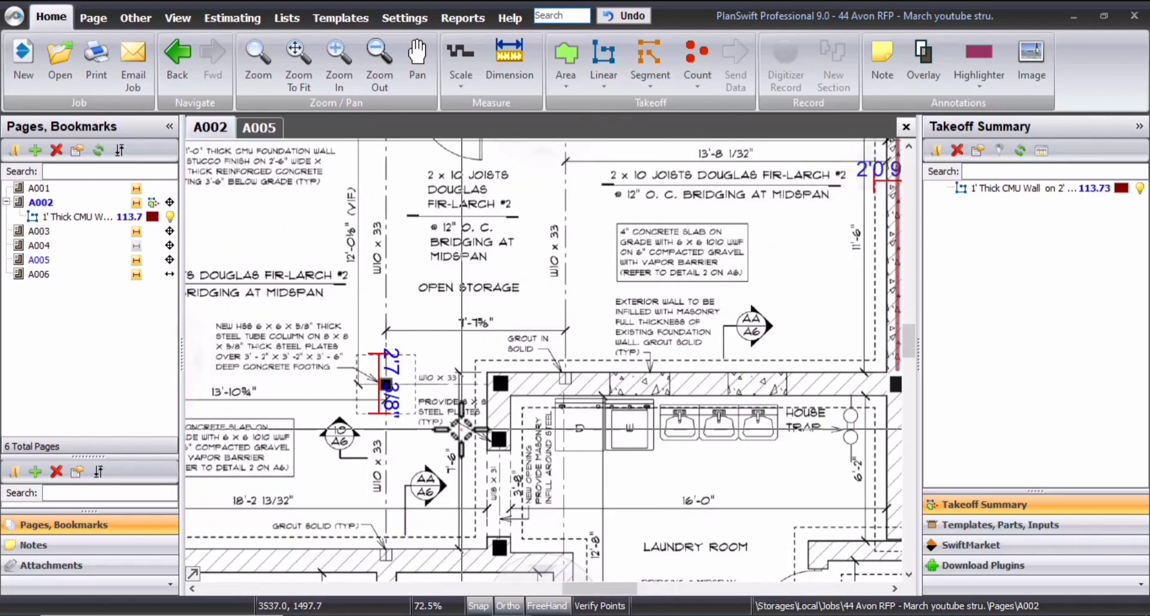
# Check the width and depth dimensions of the two interior column footings in section F on page A005
pyautogui.click(257, 126)
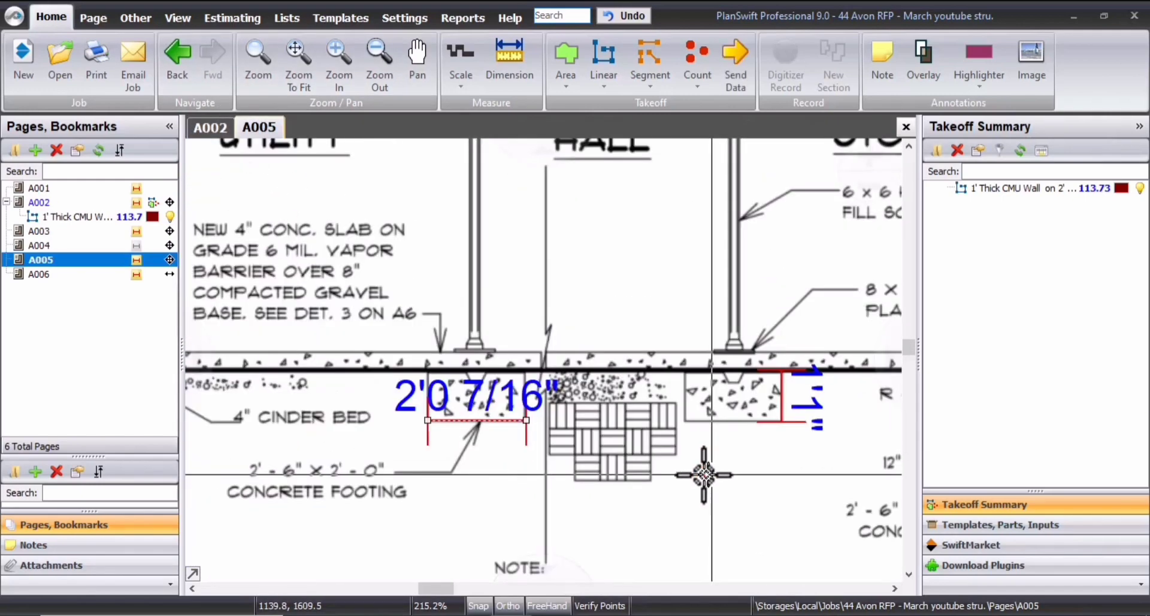
pyautogui.scroll(5, 488, 475)
pyautogui.scroll(-5, 593, 326)
pyautogui.moveTo(390, 356); pyautogui.dragTo(551, 336)
pyautogui.moveTo(353, 333); pyautogui.dragTo(484, 375)
pyautogui.scroll(5, 485, 375)
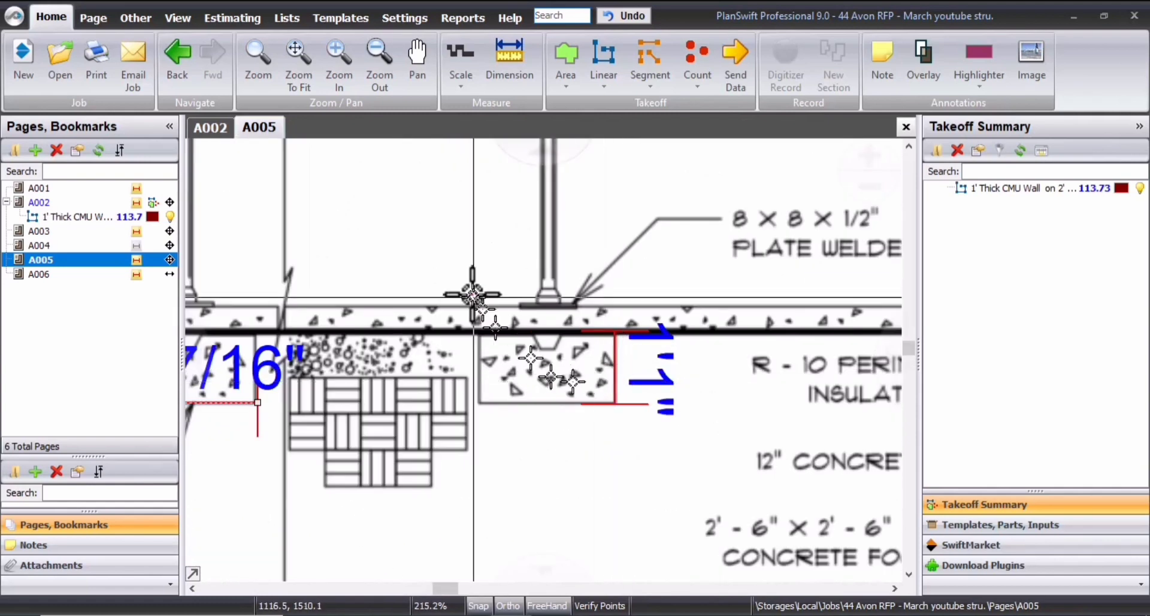
pyautogui.moveTo(442, 265); pyautogui.dragTo(691, 486)
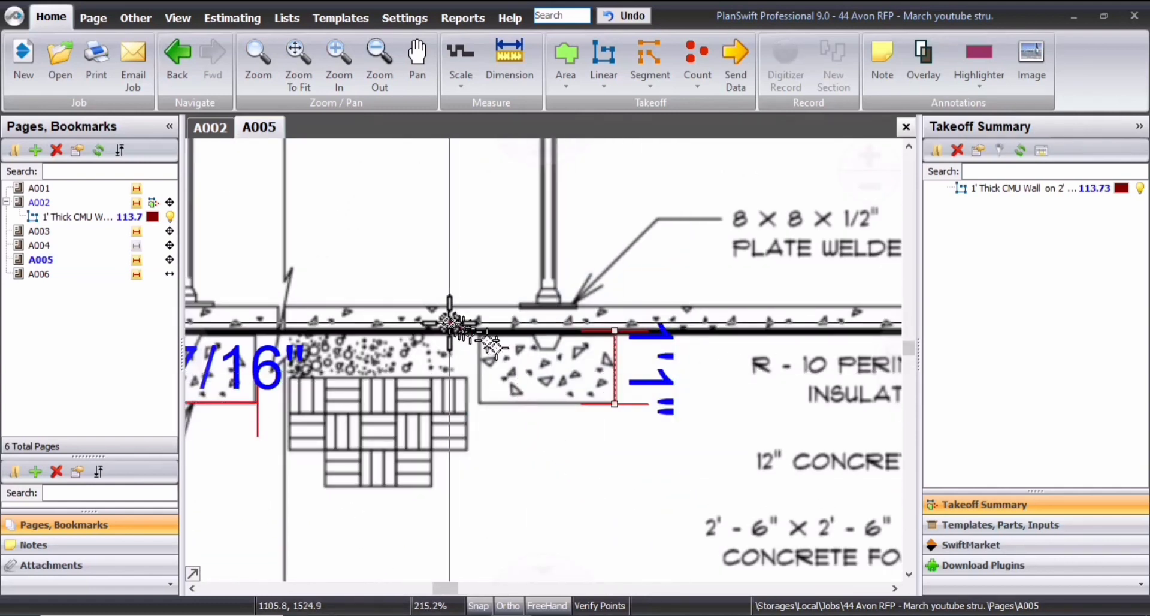
pyautogui.scroll(-5, 565, 268)
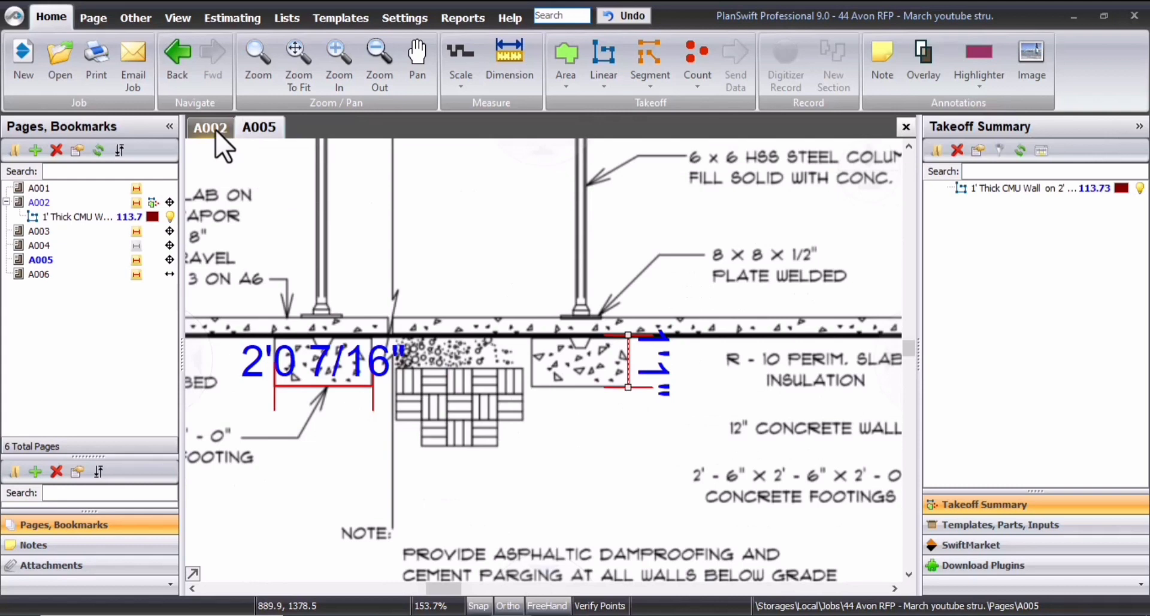
# Compare the HSS column's footing outline on page A002 with the right-hand interior footing in section F on page A005
pyautogui.click(214, 129)
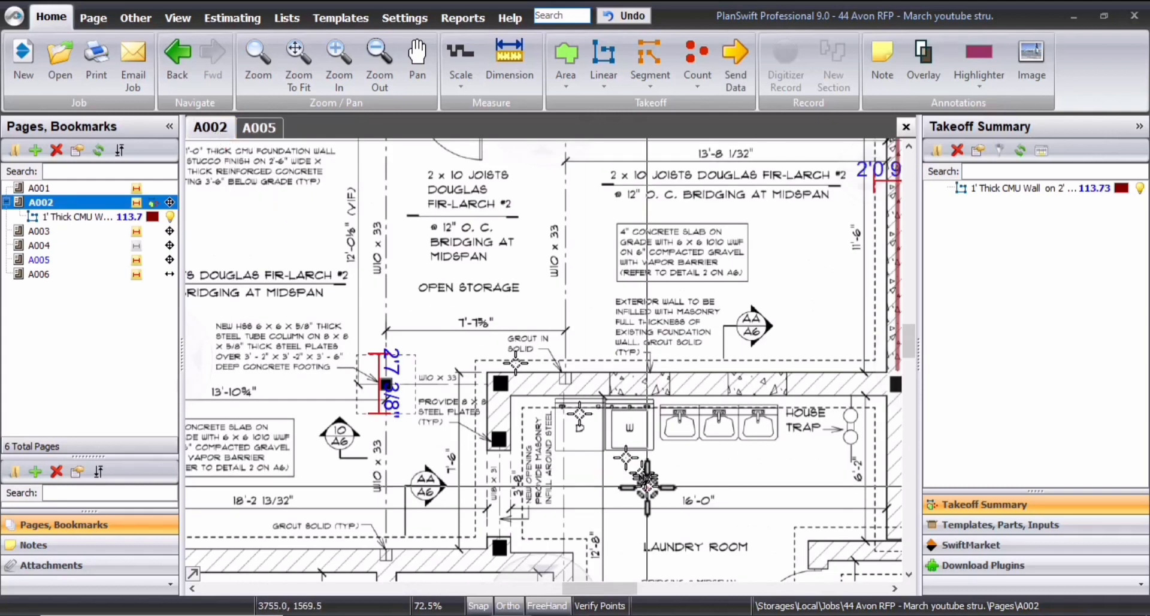
pyautogui.press('Left')
pyautogui.scroll(3, 556, 380)
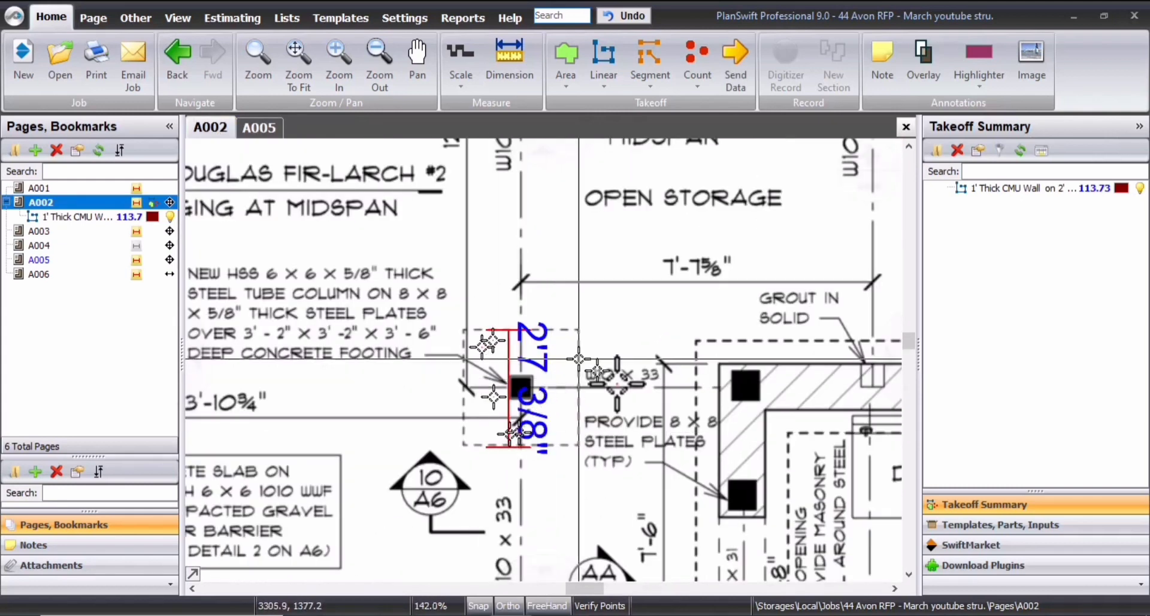
pyautogui.click(261, 128)
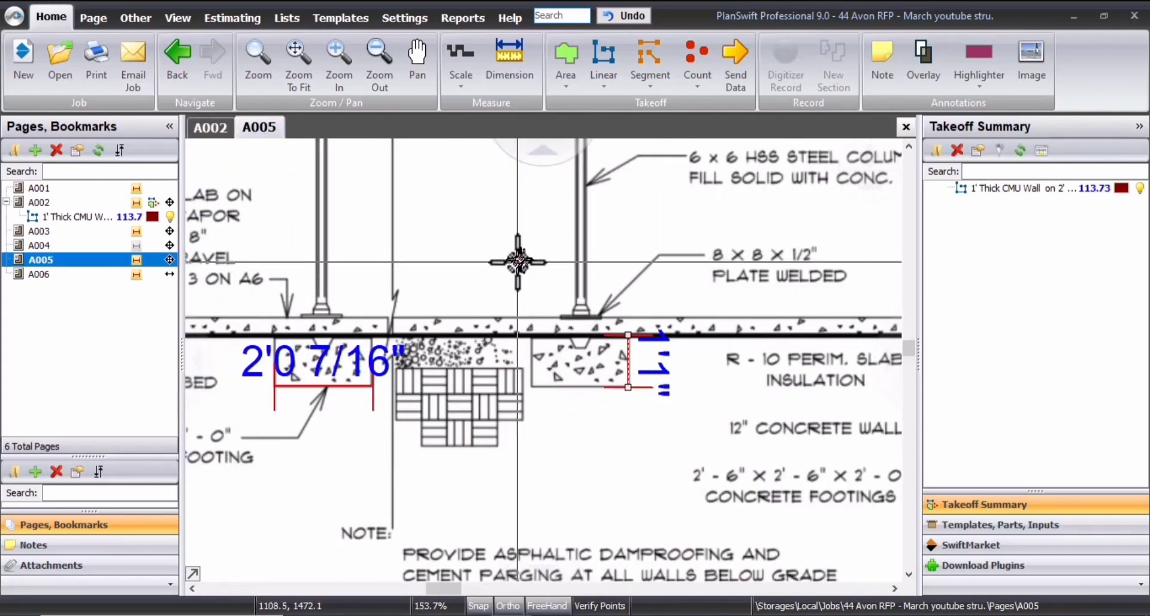
pyautogui.moveTo(496, 264); pyautogui.dragTo(729, 456)
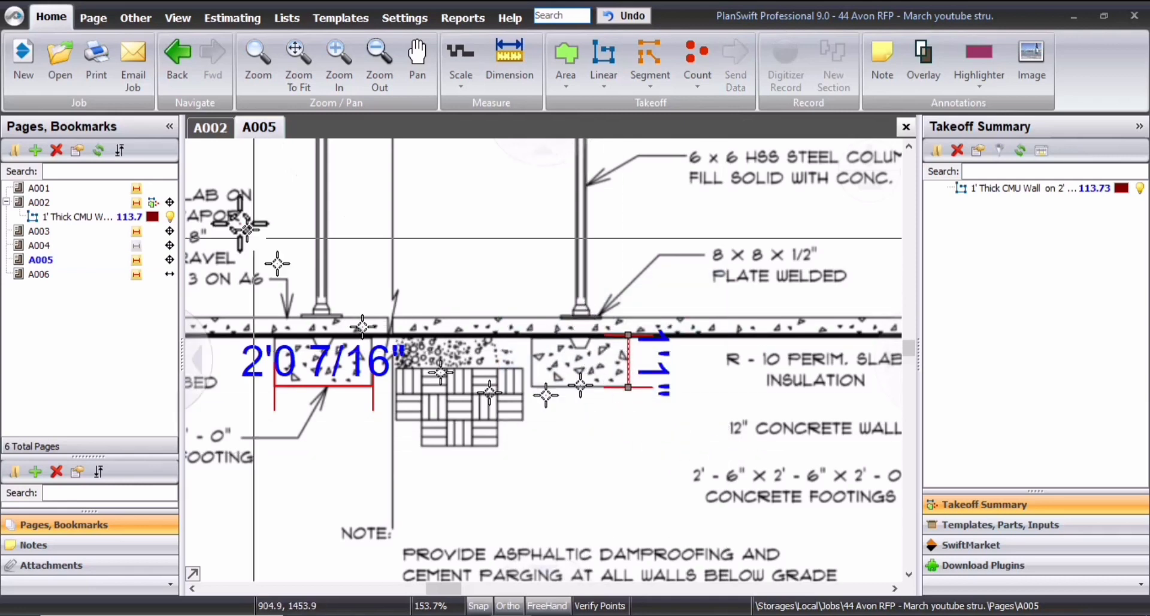
# On page A002, create a green circle count takeoff named "ISolated Footing 2'-6"x2'-6"x1' Deep" and mark the HSS column footing beside open storage
pyautogui.click(215, 125)
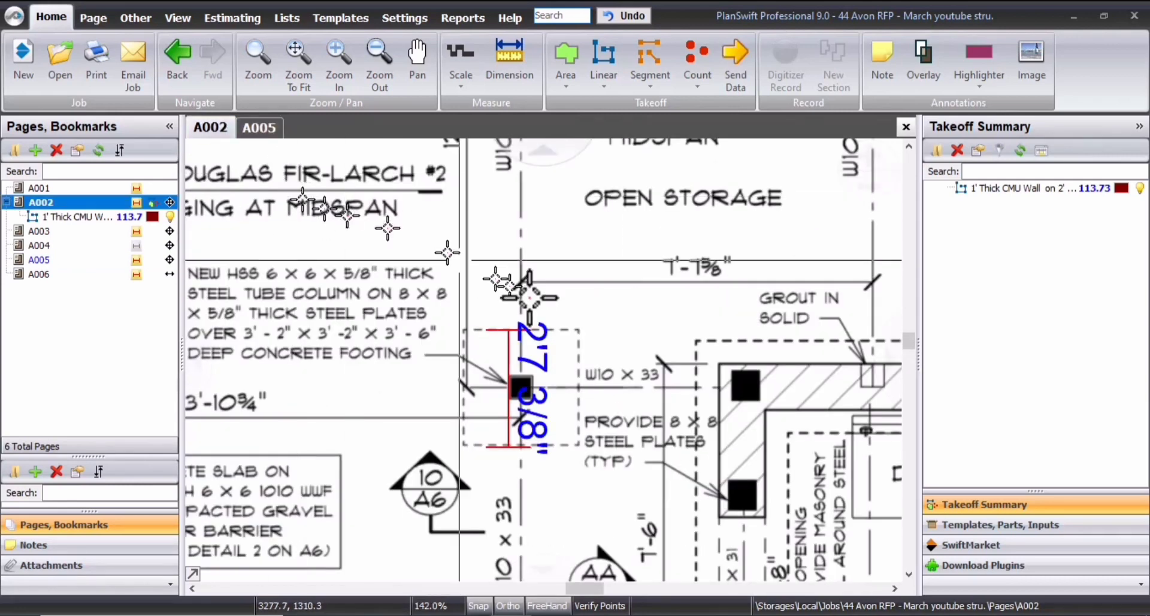
pyautogui.scroll(-2, 539, 419)
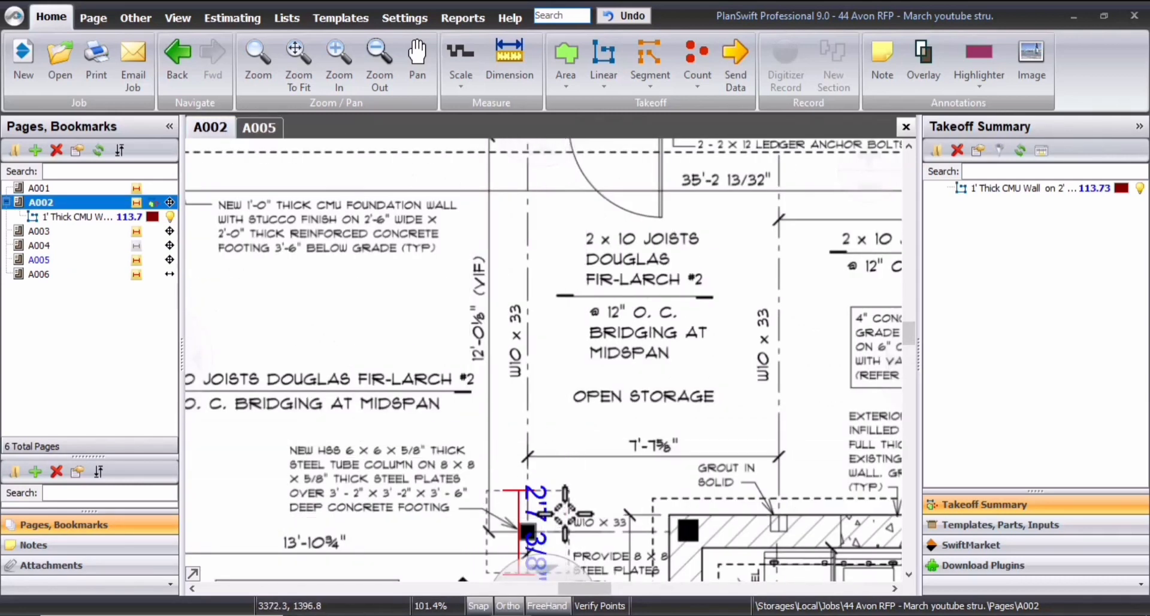
pyautogui.moveTo(565, 515); pyautogui.dragTo(589, 499)
pyautogui.scroll(-3, 542, 515)
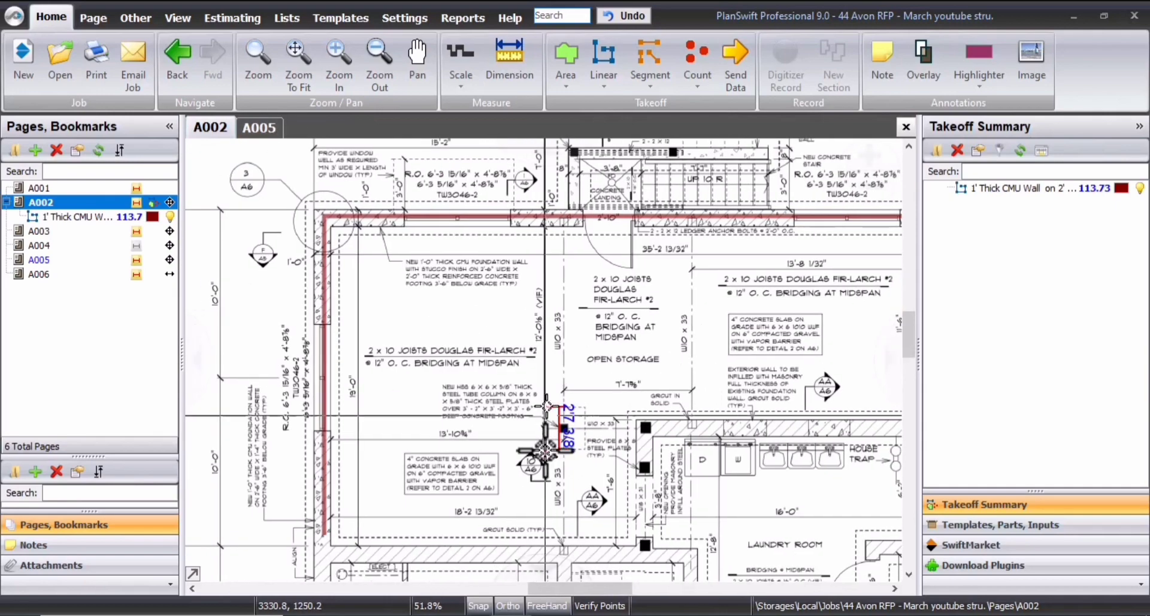
pyautogui.scroll(7, 542, 515)
pyautogui.scroll(-2, 542, 515)
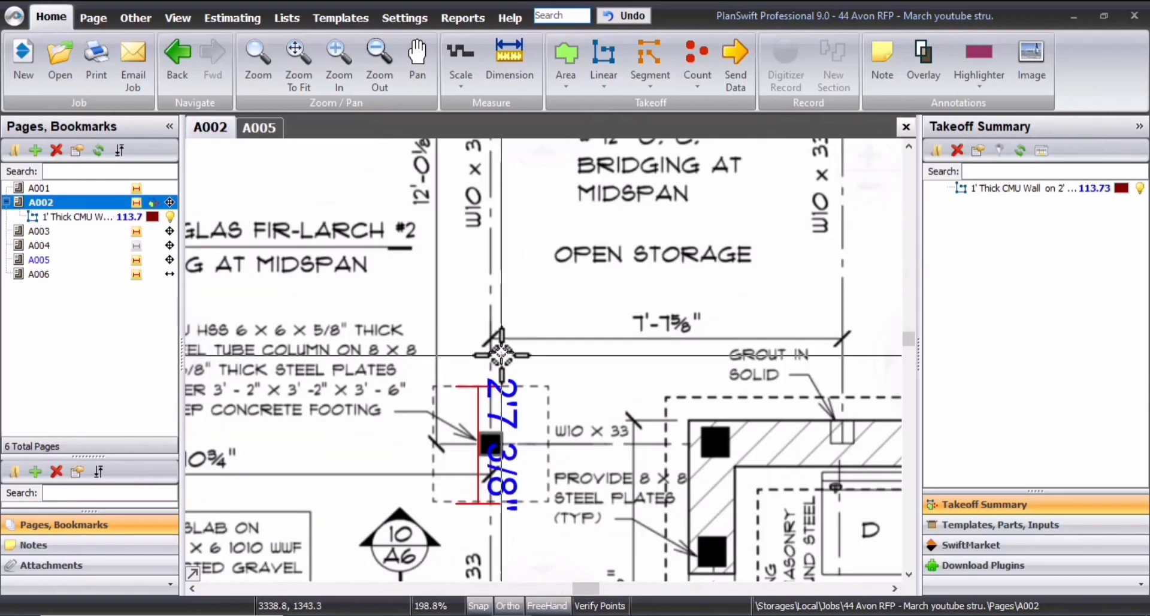
pyautogui.click(697, 60)
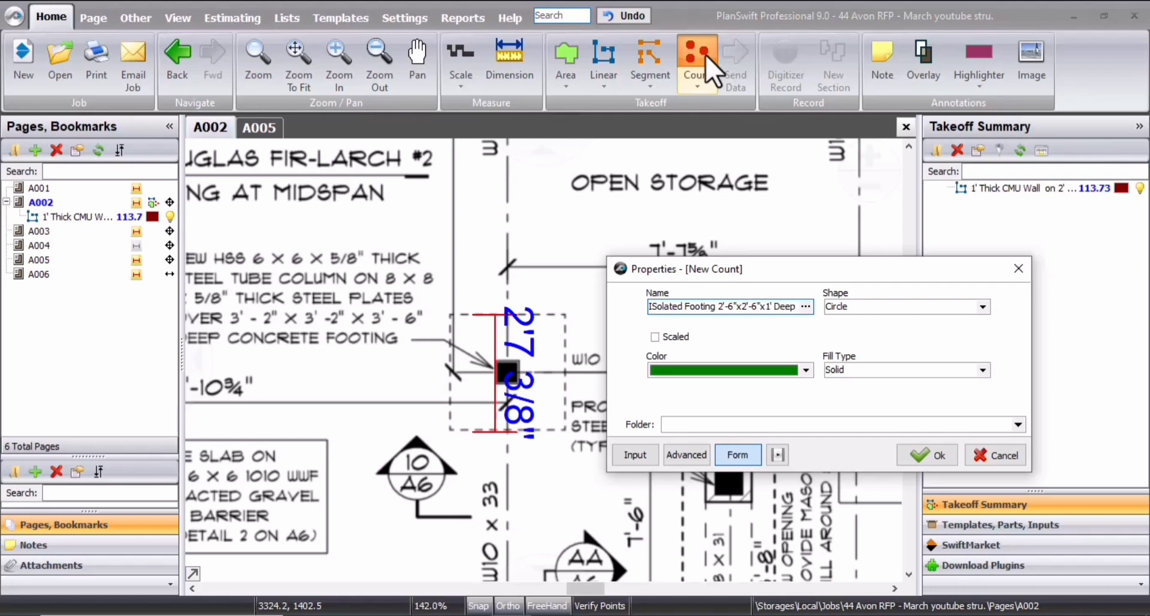
pyautogui.click(922, 455)
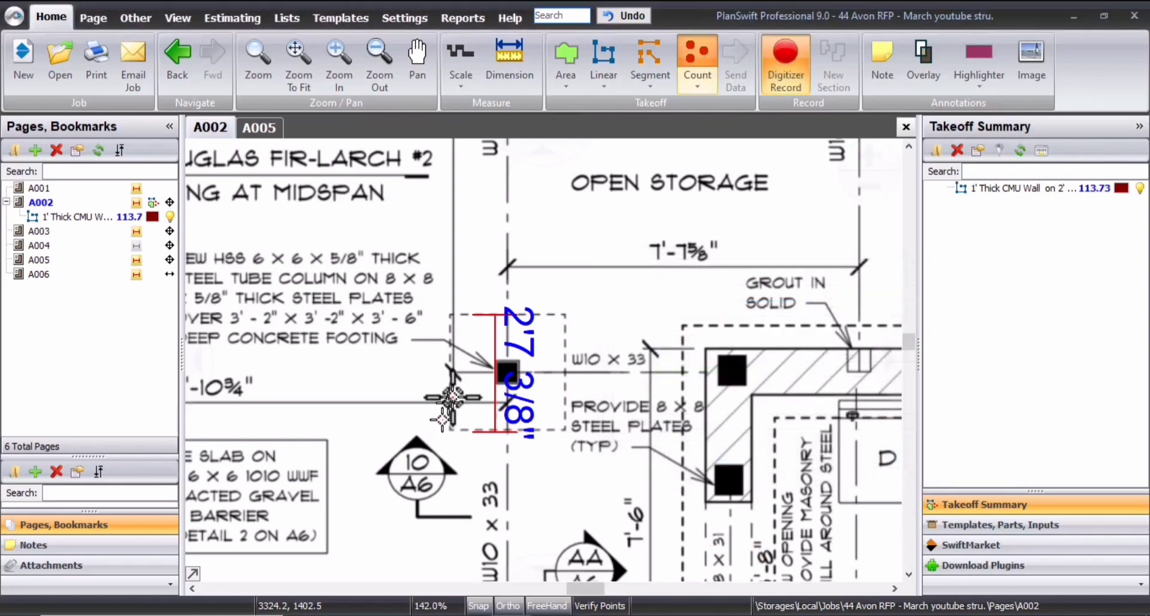
pyautogui.click(506, 372)
pyautogui.scroll(-2, 658, 395)
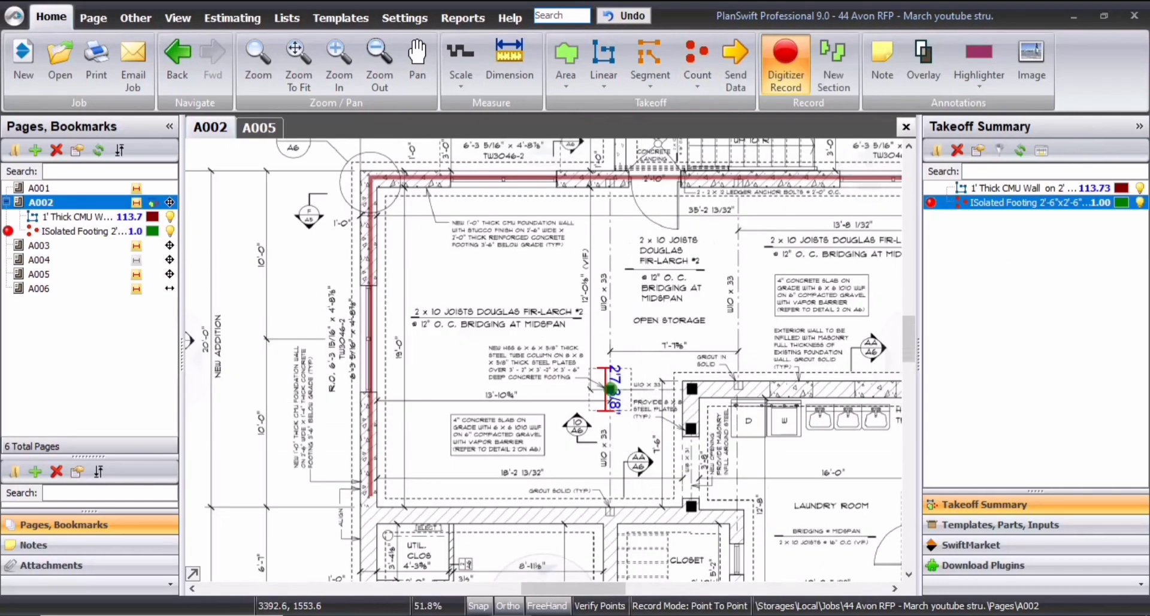
# Read the steel tube column note beside open storage and create a circle count takeoff named "6x6x5/8" HSS"
pyautogui.scroll(-4, 653, 365)
pyautogui.press('Escape')
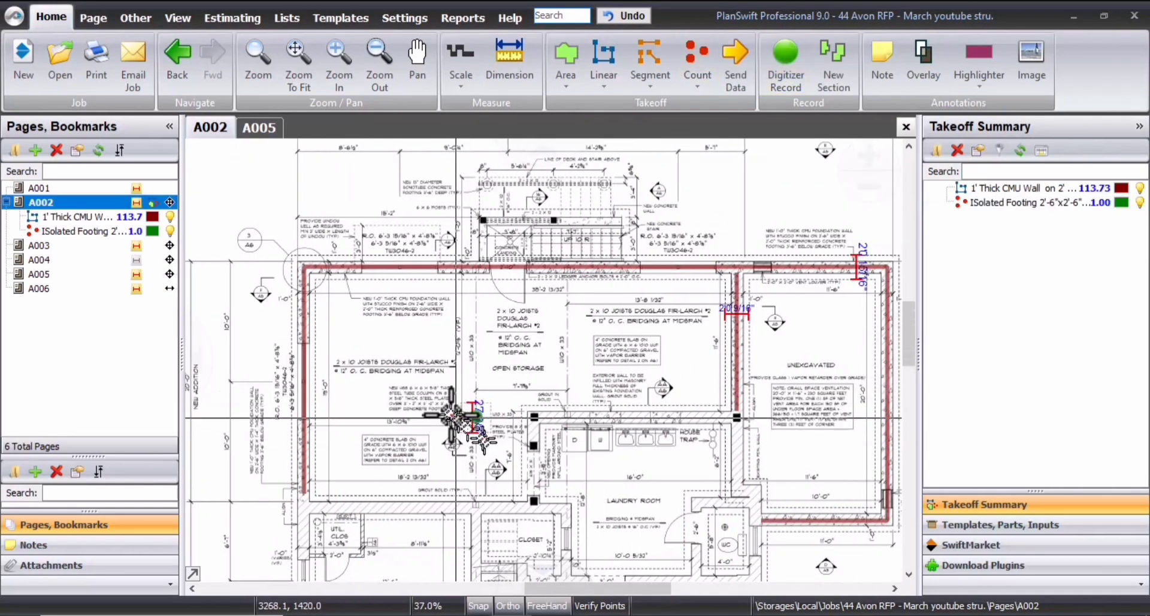
pyautogui.scroll(4, 434, 404)
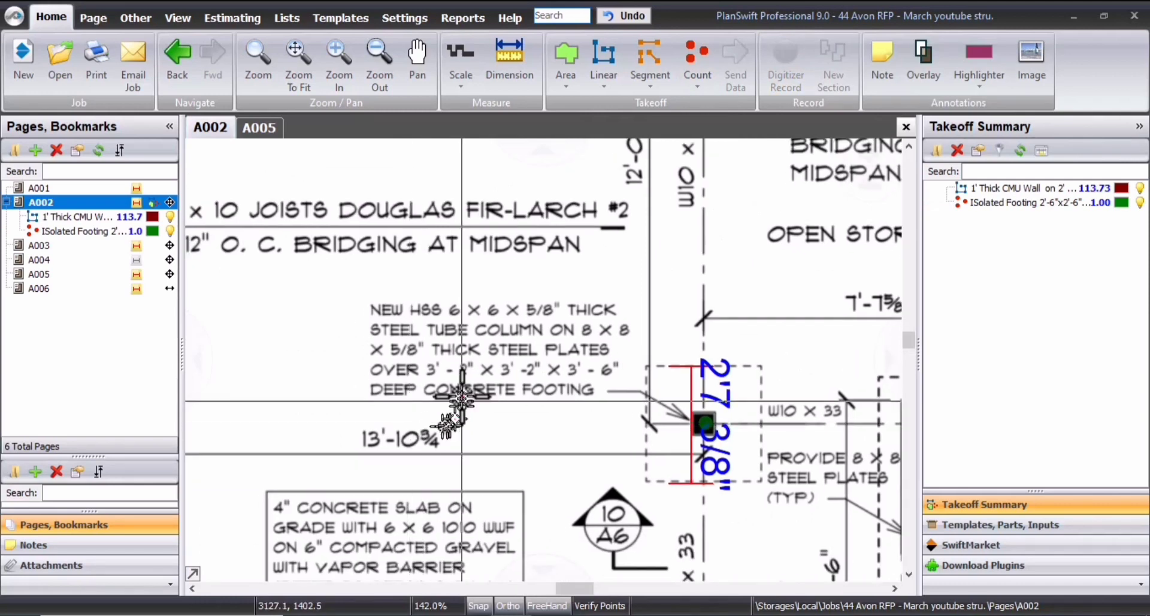
pyautogui.moveTo(433, 288); pyautogui.dragTo(650, 322)
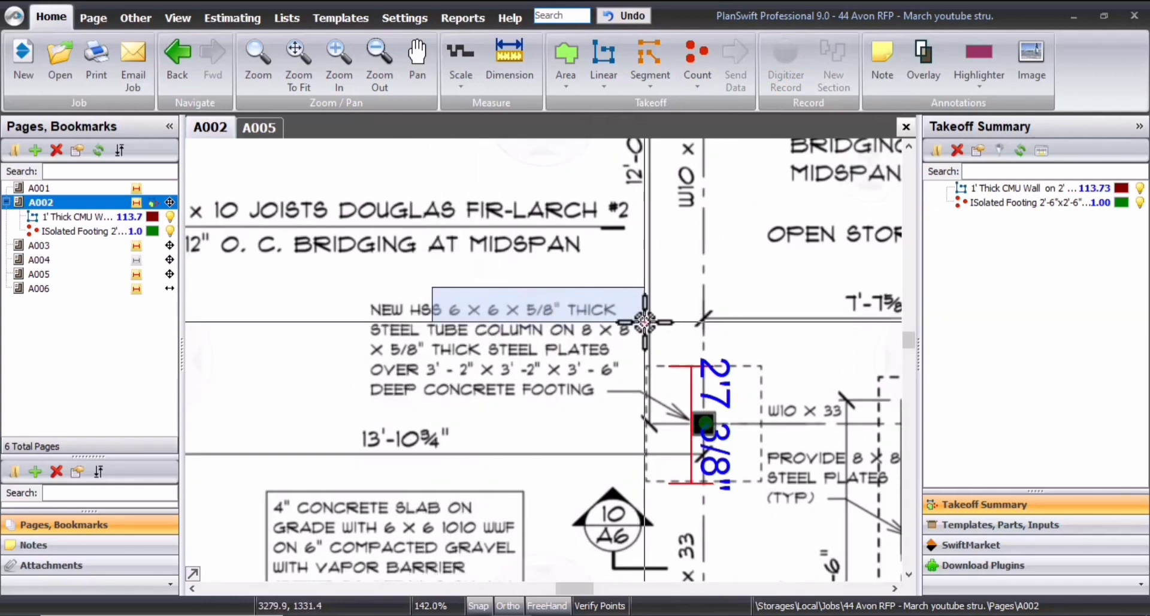
pyautogui.moveTo(645, 322); pyautogui.dragTo(645, 322)
pyautogui.moveTo(546, 352); pyautogui.dragTo(467, 352)
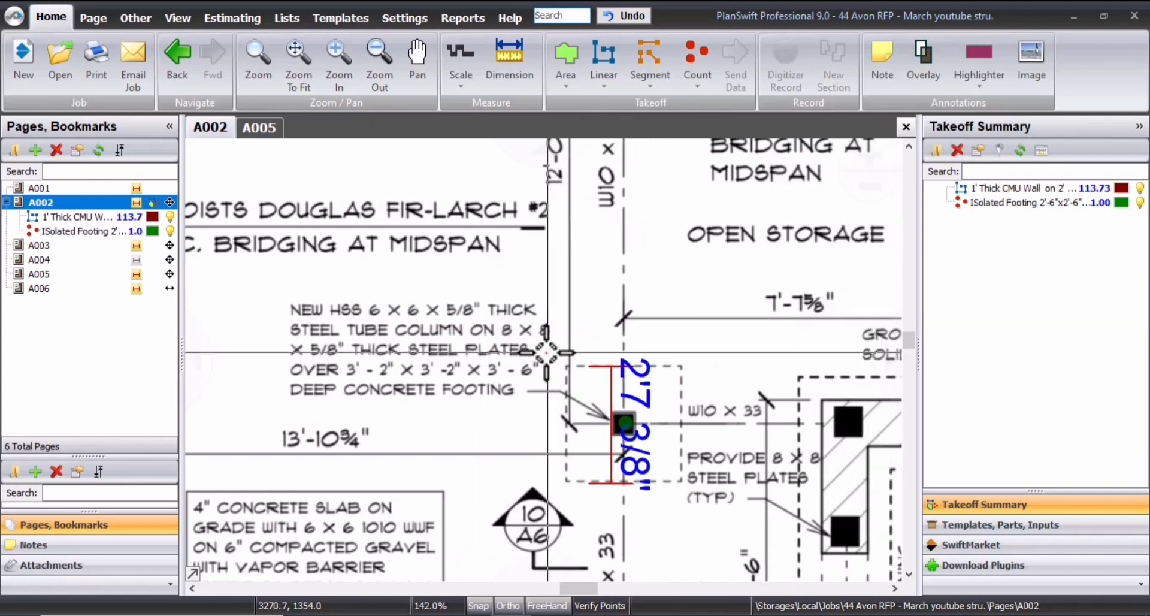
pyautogui.scroll(-1, 460, 345)
pyautogui.hscroll(1, 460, 344)
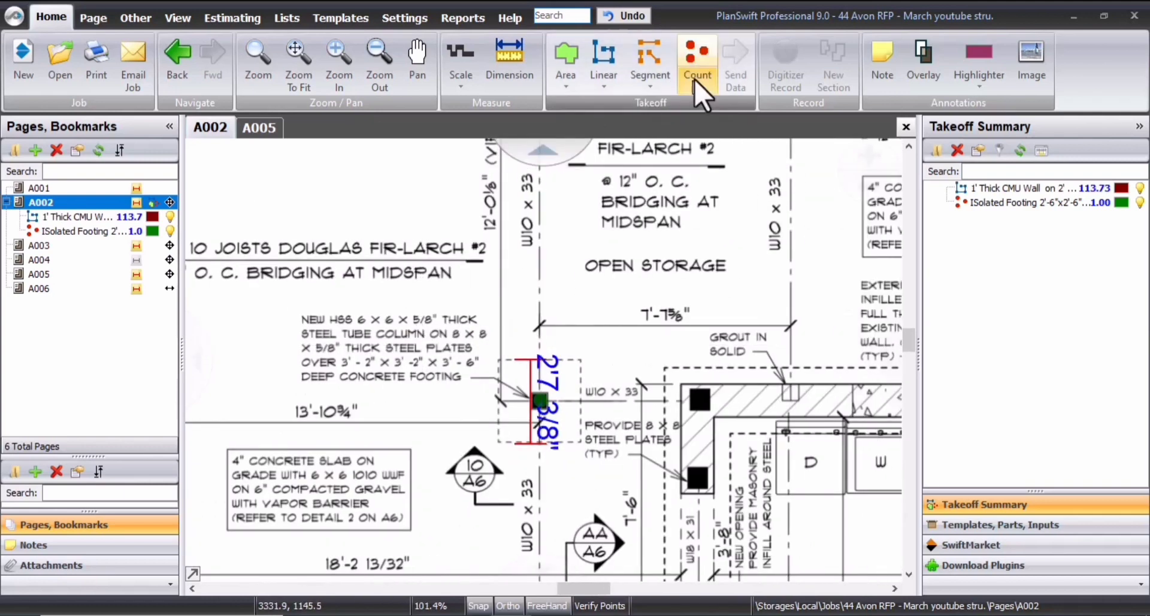
pyautogui.click(699, 41)
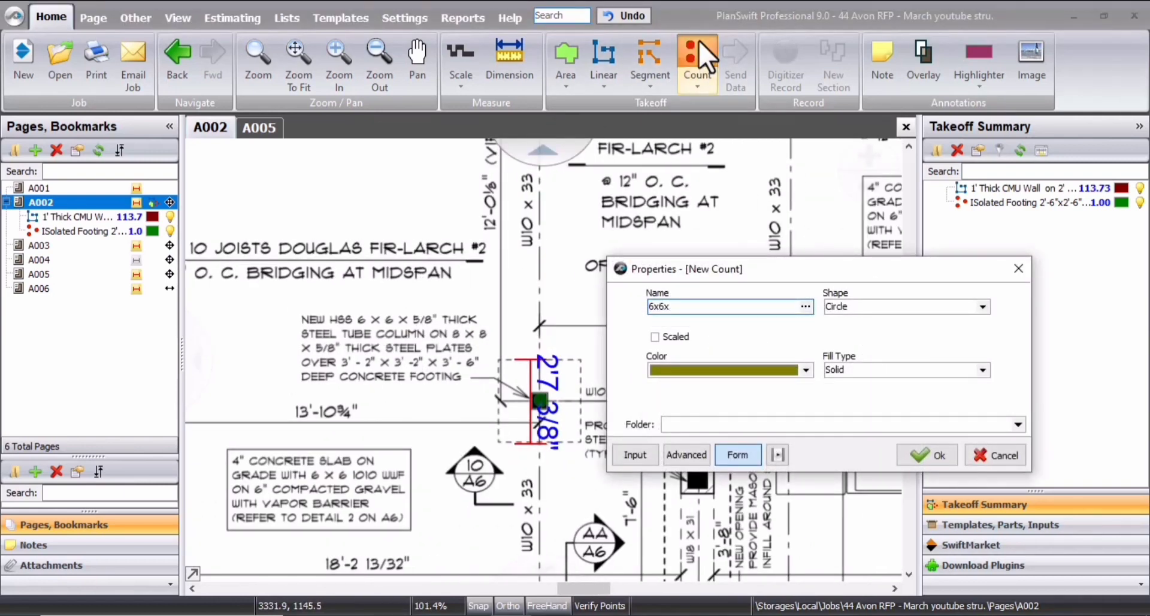
pyautogui.write('6x6x5/8" HSS')
pyautogui.click(930, 458)
# Mark the HSS column beside open storage, the three along the laundry room opening, and the one at the unexcavated area's wall
pyautogui.scroll(2, 509, 407)
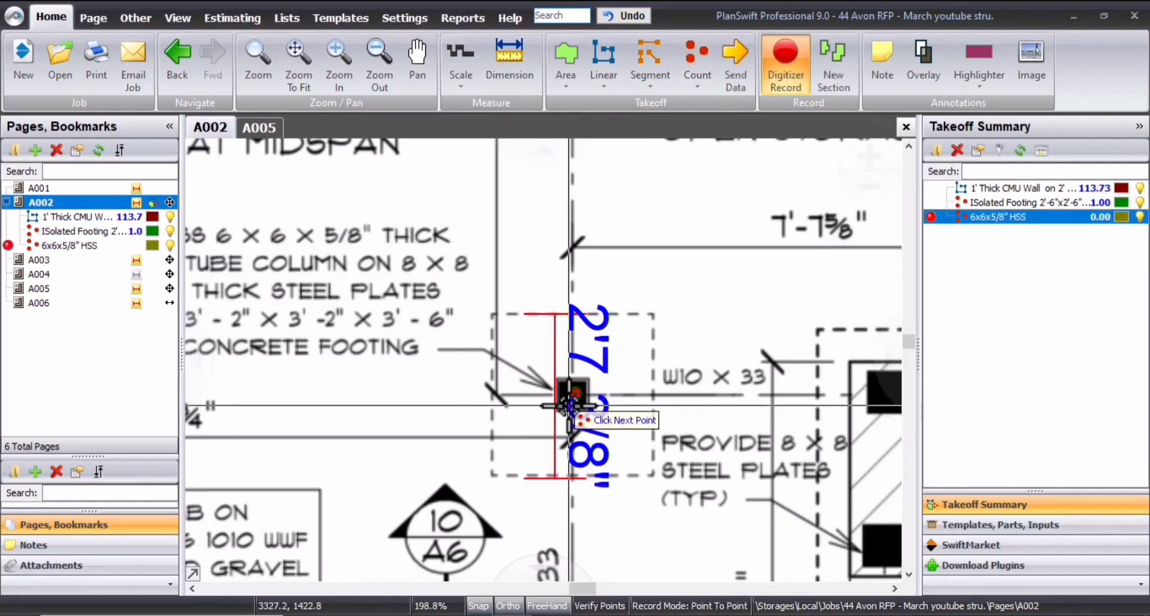
pyautogui.click(569, 404)
pyautogui.scroll(-2, 570, 404)
pyautogui.click(448, 416)
pyautogui.scroll(-3, 687, 488)
pyautogui.scroll(5, 671, 449)
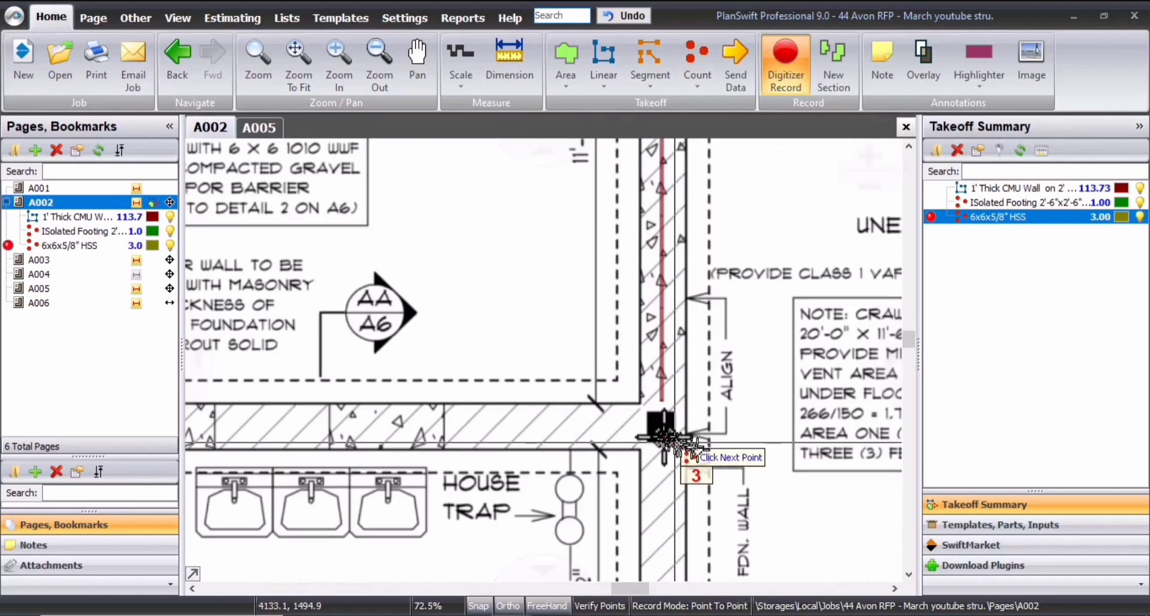
pyautogui.click(666, 438)
pyautogui.scroll(-4, 664, 436)
pyautogui.scroll(-3, 394, 353)
pyautogui.scroll(5, 407, 468)
pyautogui.click(408, 470)
pyautogui.scroll(-3, 408, 470)
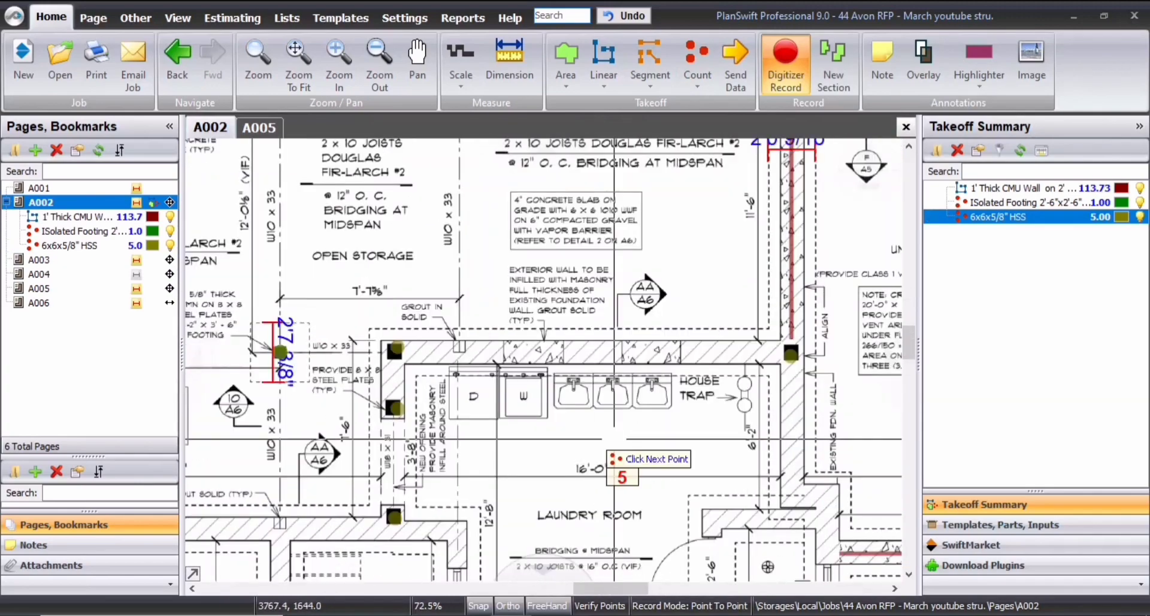
# Review the takeoffs on the new cellar floor plan, and read the sole plate and anchor bolt note in page A005's section
pyautogui.click(62, 190)
pyautogui.click(145, 199)
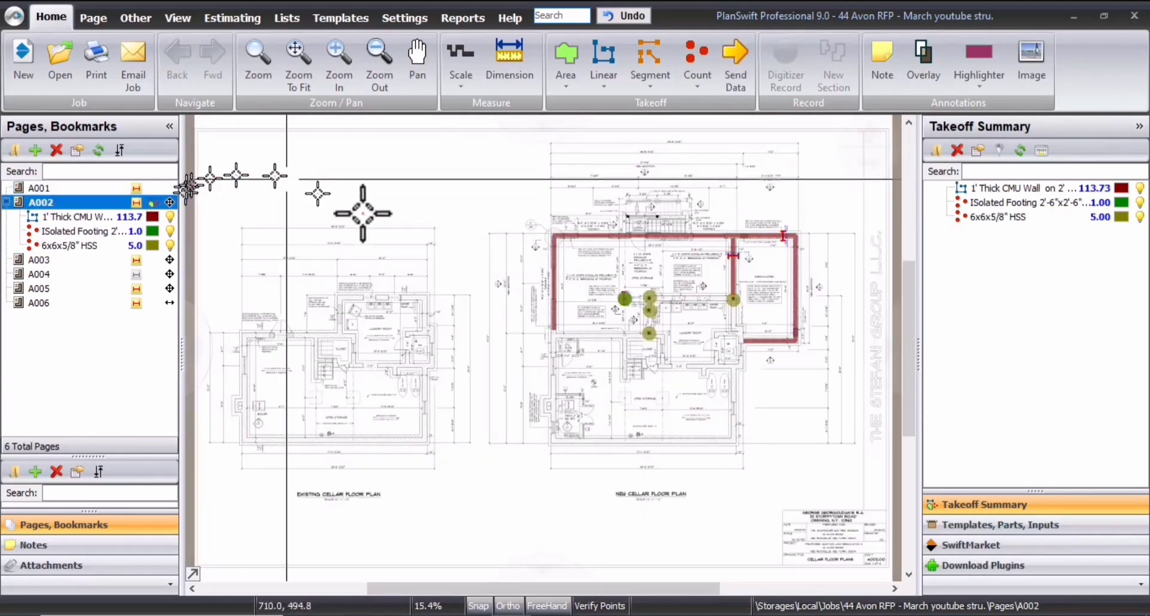
pyautogui.scroll(3, 634, 254)
pyautogui.moveTo(692, 281); pyautogui.dragTo(575, 279)
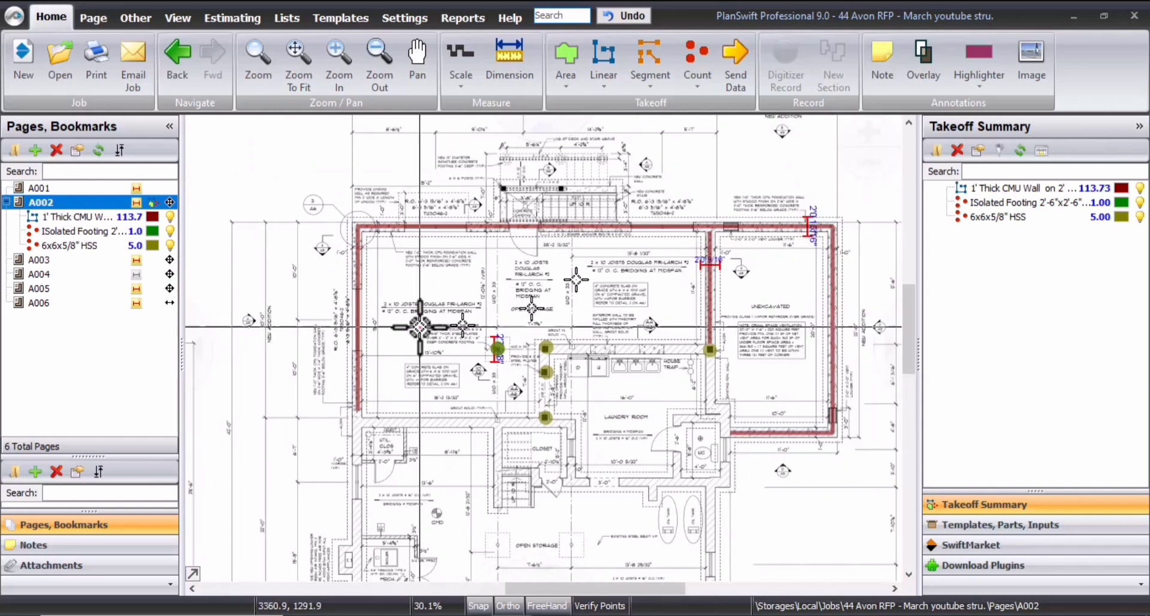
pyautogui.rightClick(236, 174)
pyautogui.click(256, 181)
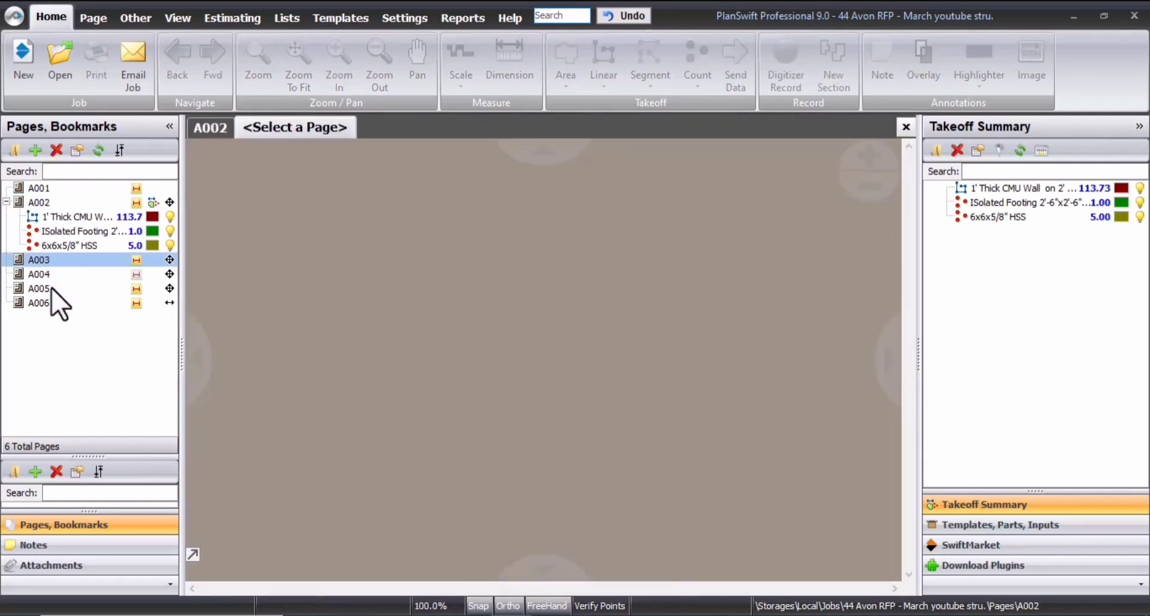
pyautogui.click(52, 261)
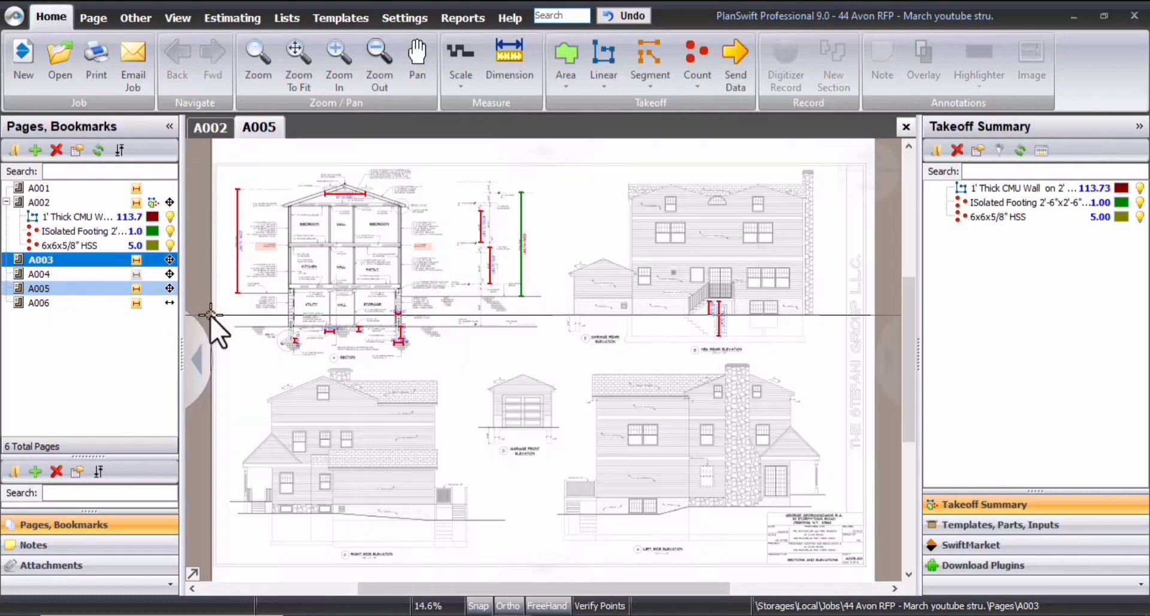
pyautogui.scroll(10, 555, 380)
pyautogui.moveTo(451, 284); pyautogui.dragTo(325, 415)
pyautogui.moveTo(388, 260); pyautogui.dragTo(523, 317)
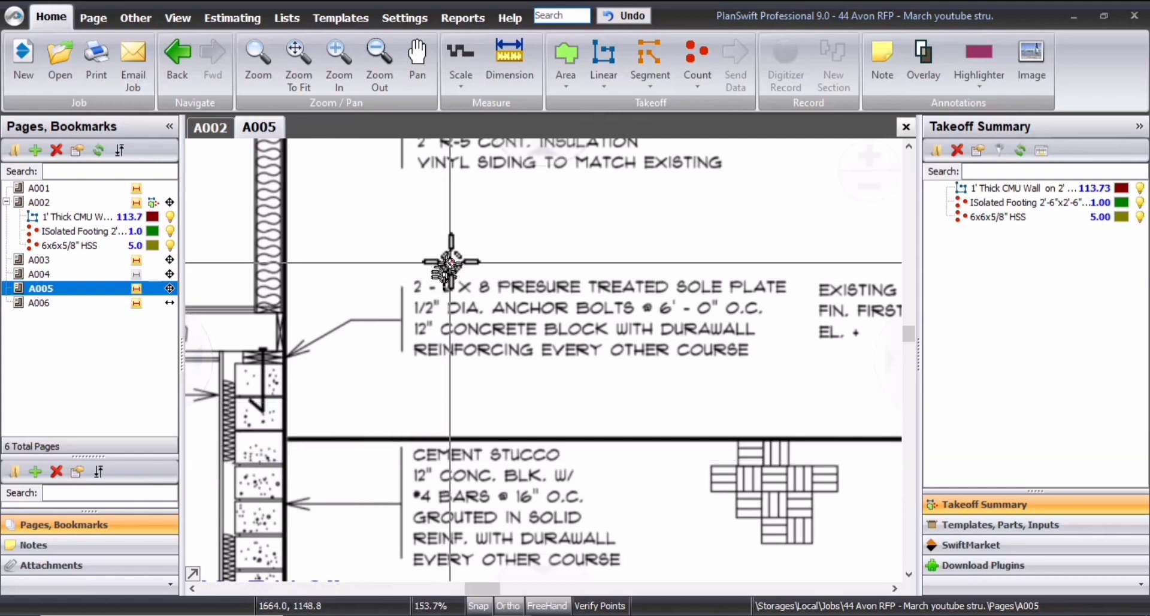
pyautogui.moveTo(477, 261); pyautogui.dragTo(809, 329)
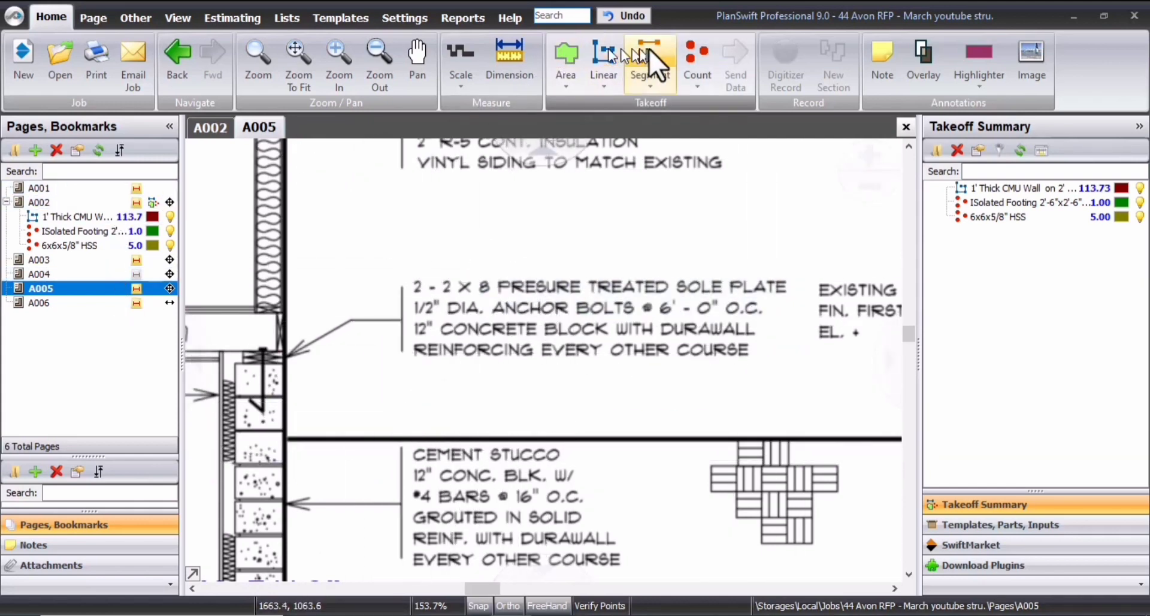
# Create a linear takeoff named "2-2x8 Presure Treated Sole Plate 1/2" Dia Anchor Bolts @ 6'-0" O.C 12" Concrete Block W/ Durawall Reinforcment Every Other Course"
pyautogui.click(609, 52)
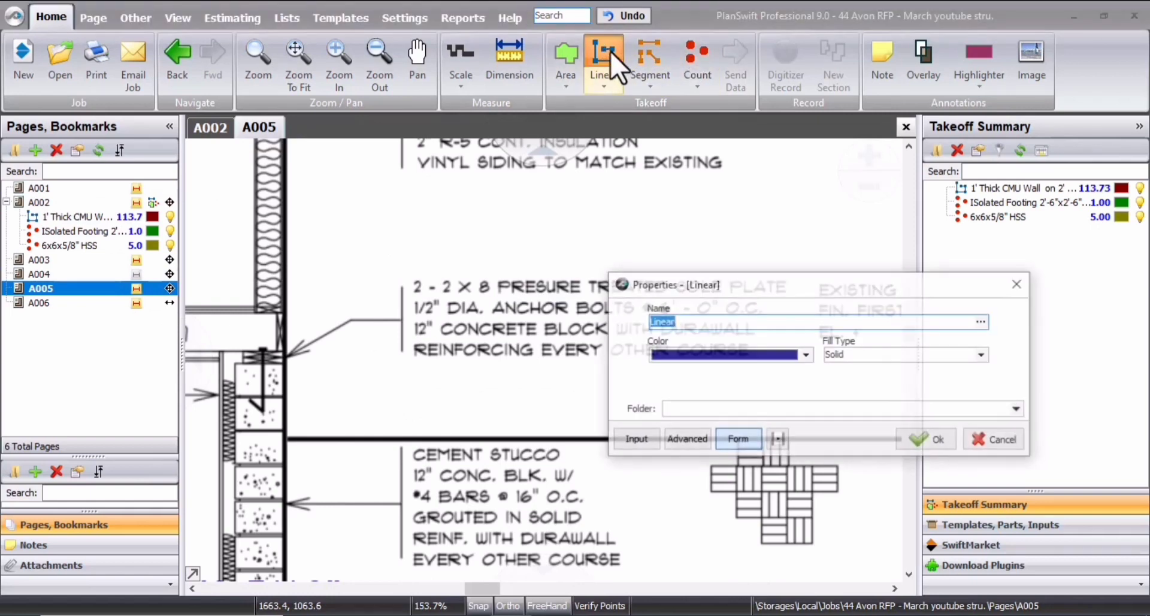
pyautogui.moveTo(781, 364); pyautogui.dragTo(809, 406)
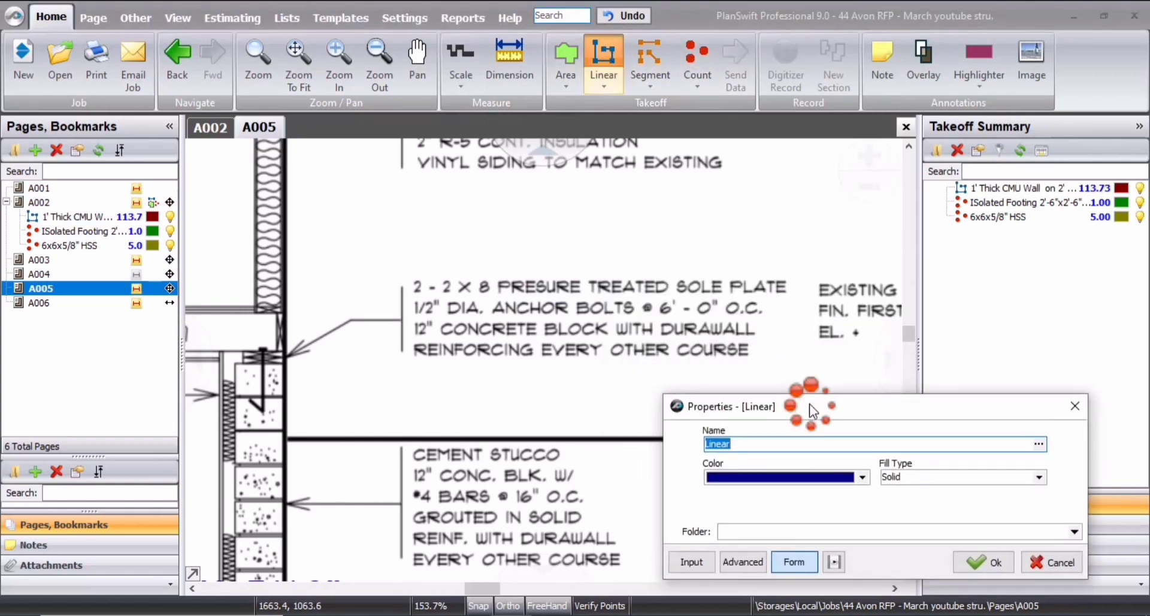
pyautogui.write('2')
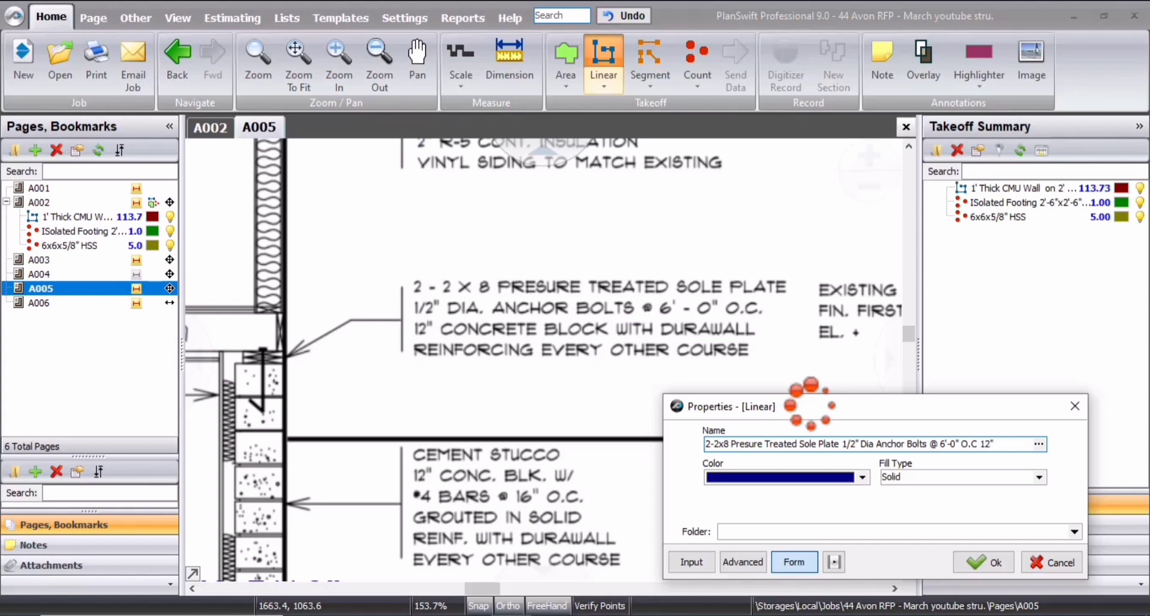
pyautogui.write('crete')
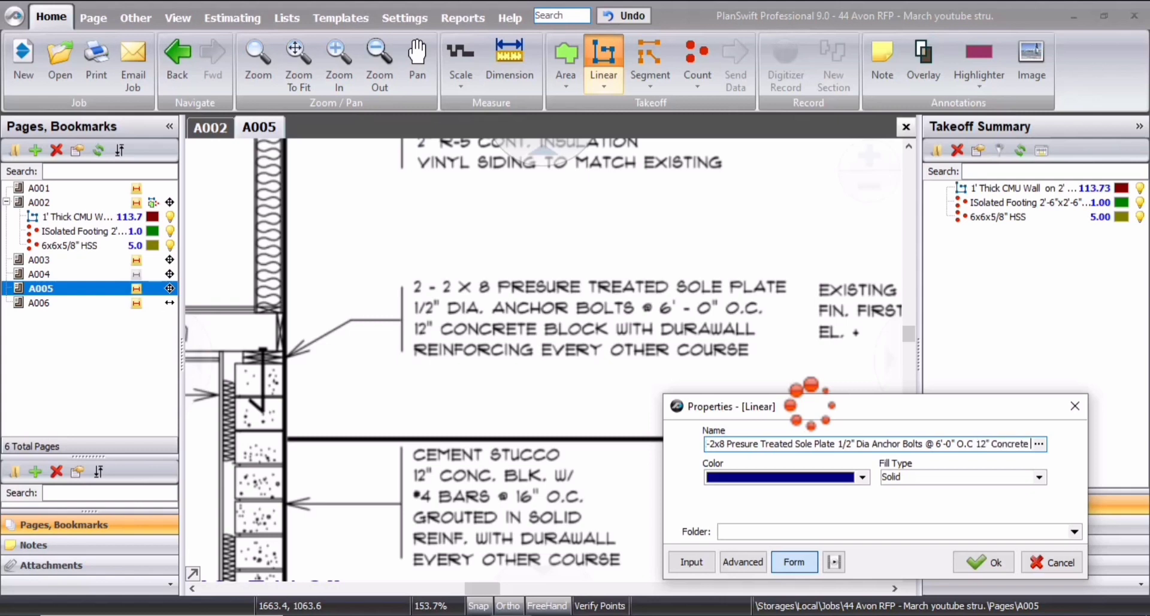
pyautogui.write(' Block W')
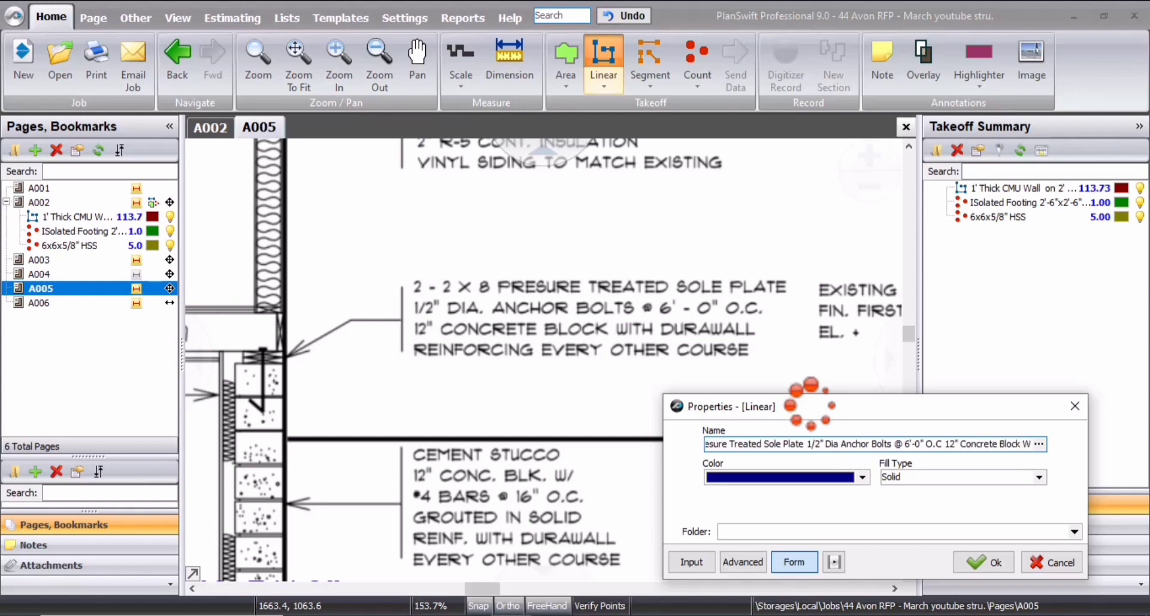
pyautogui.write('/ Dura')
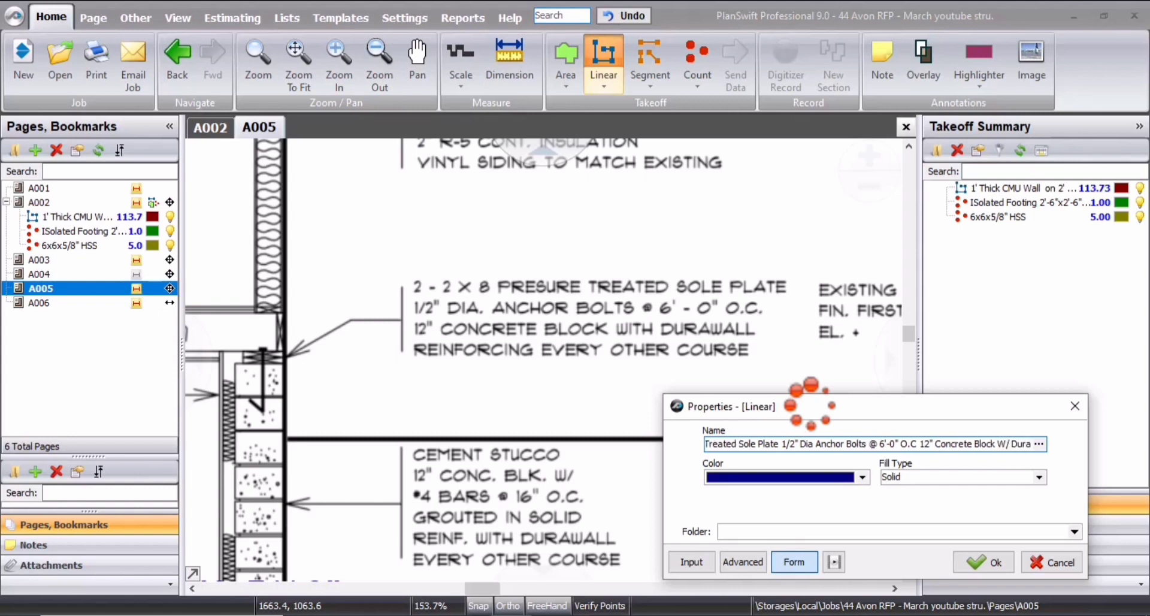
pyautogui.write('wall Re')
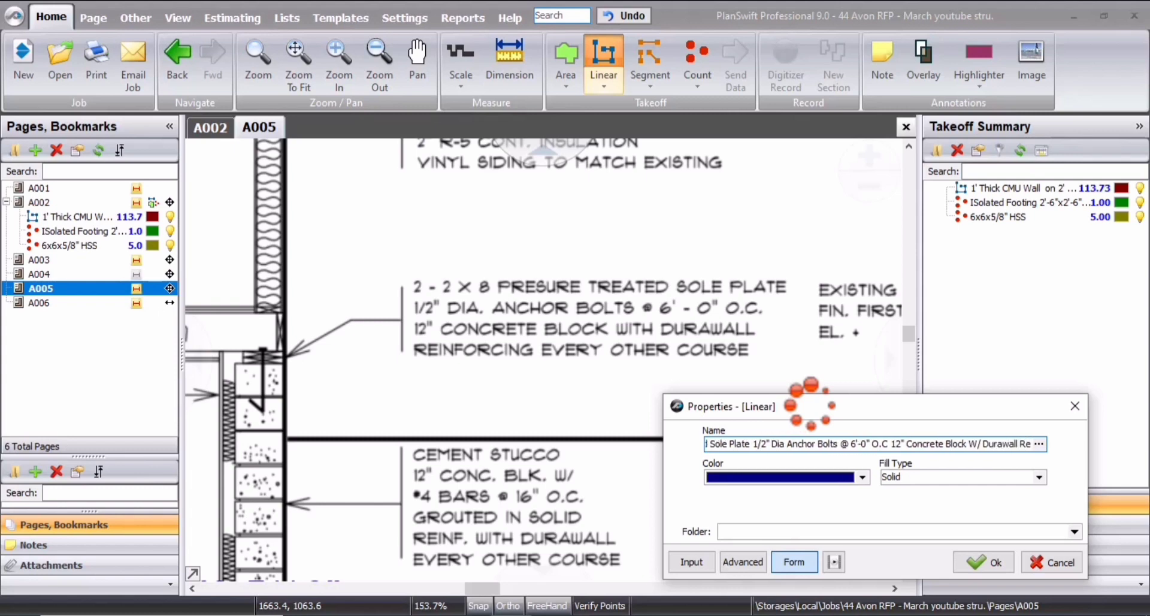
pyautogui.write('inforcment')
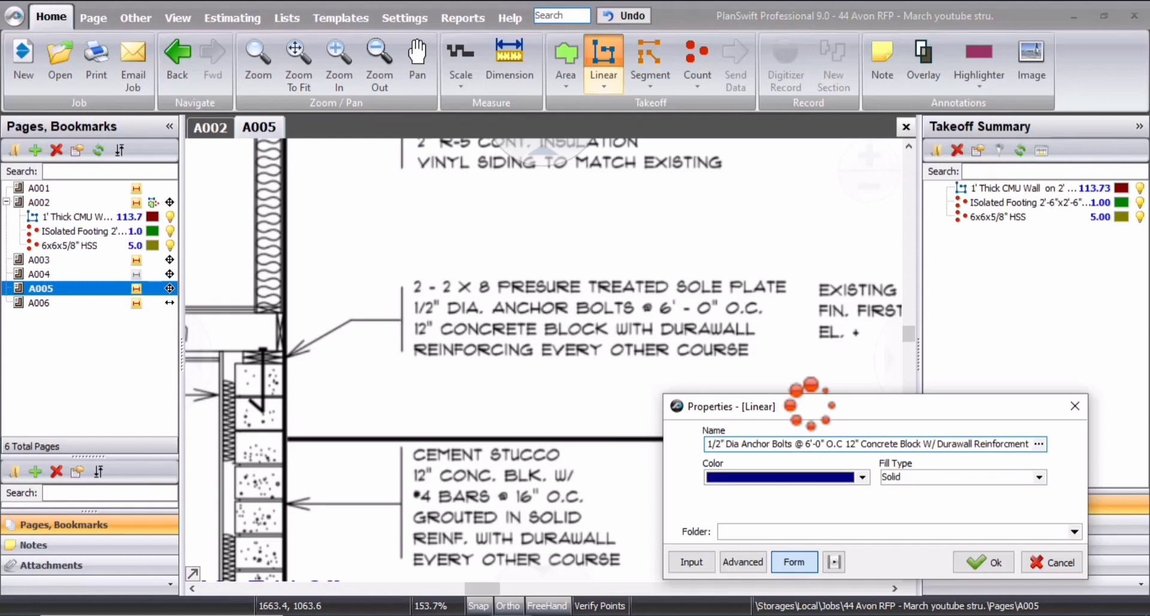
pyautogui.write(' Every Other')
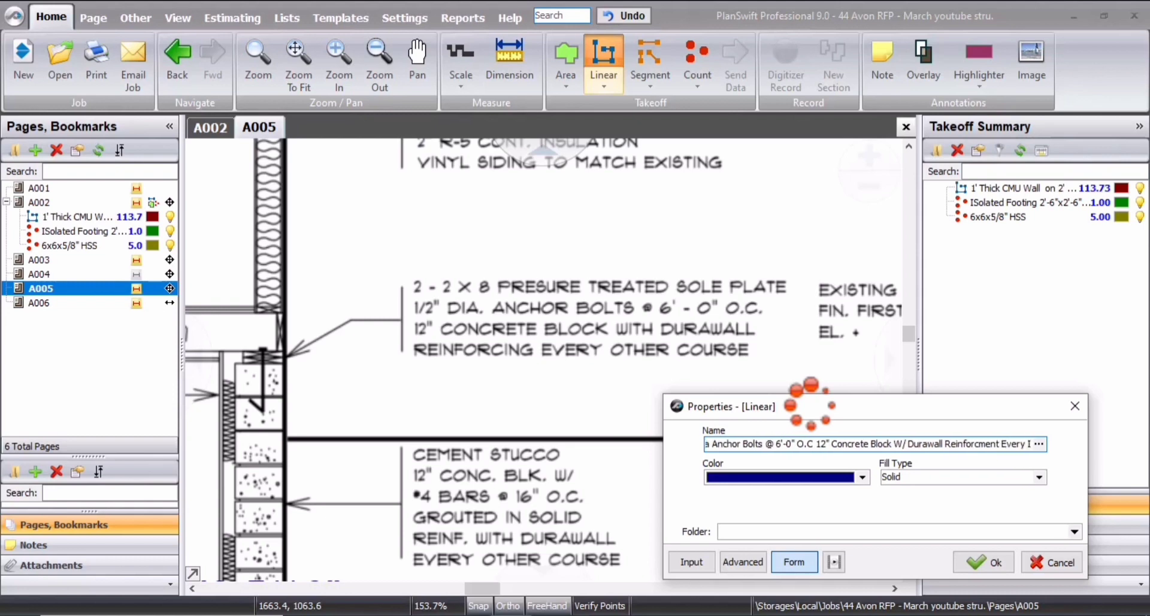
pyautogui.write(' Course')
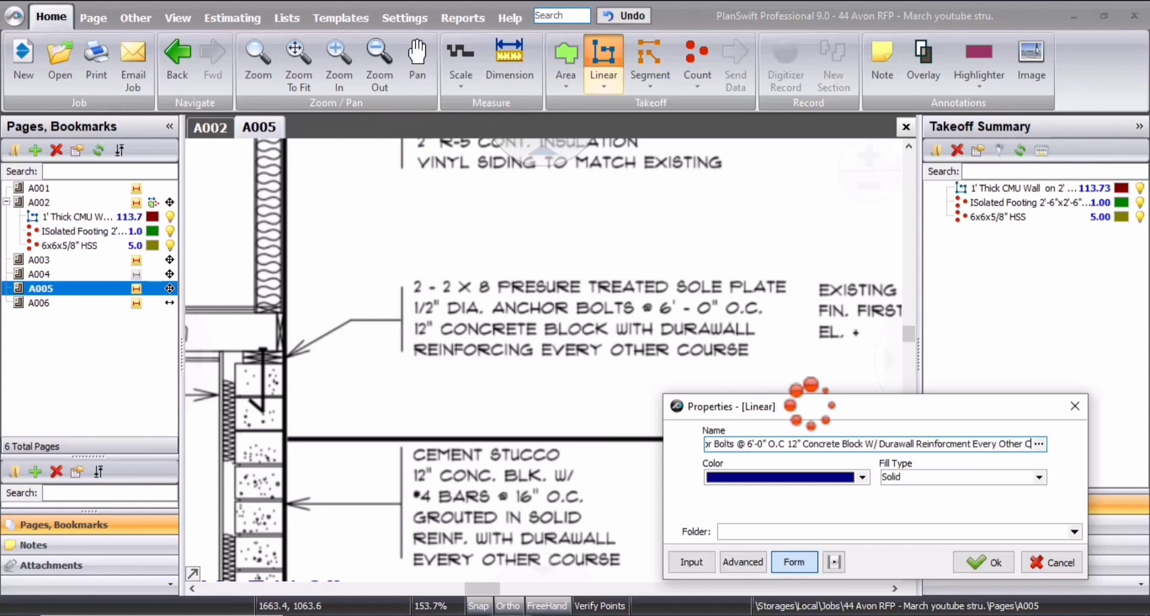
pyautogui.click(973, 555)
# On page A002, record the sole plate takeoff along the new addition's outer foundation walls, from the open storage side around the unexcavated area
pyautogui.click(209, 127)
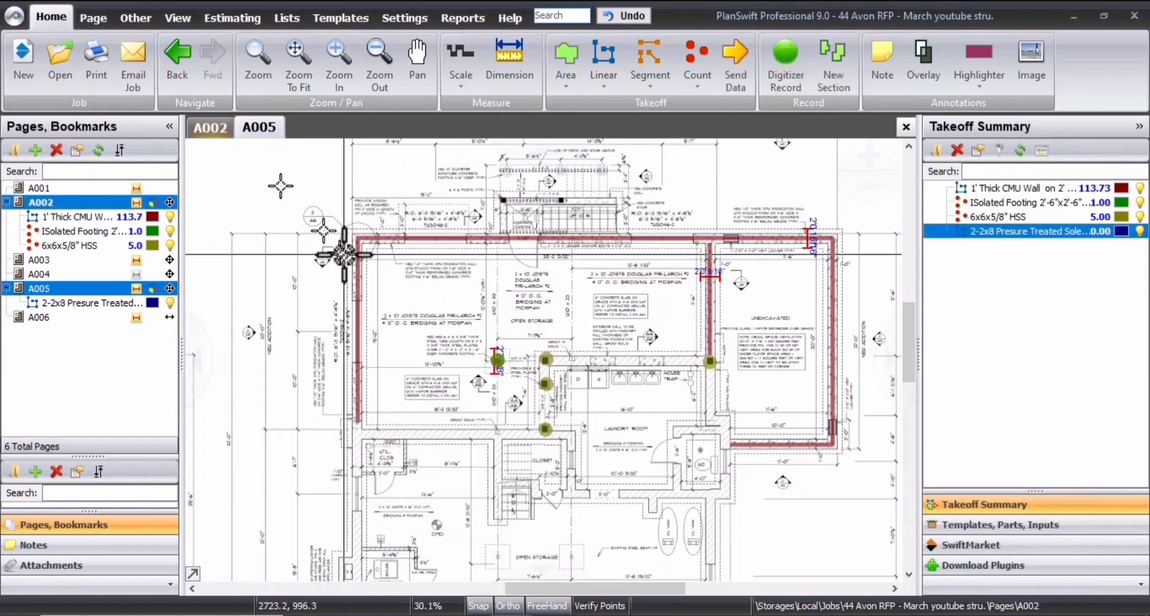
pyautogui.click(932, 231)
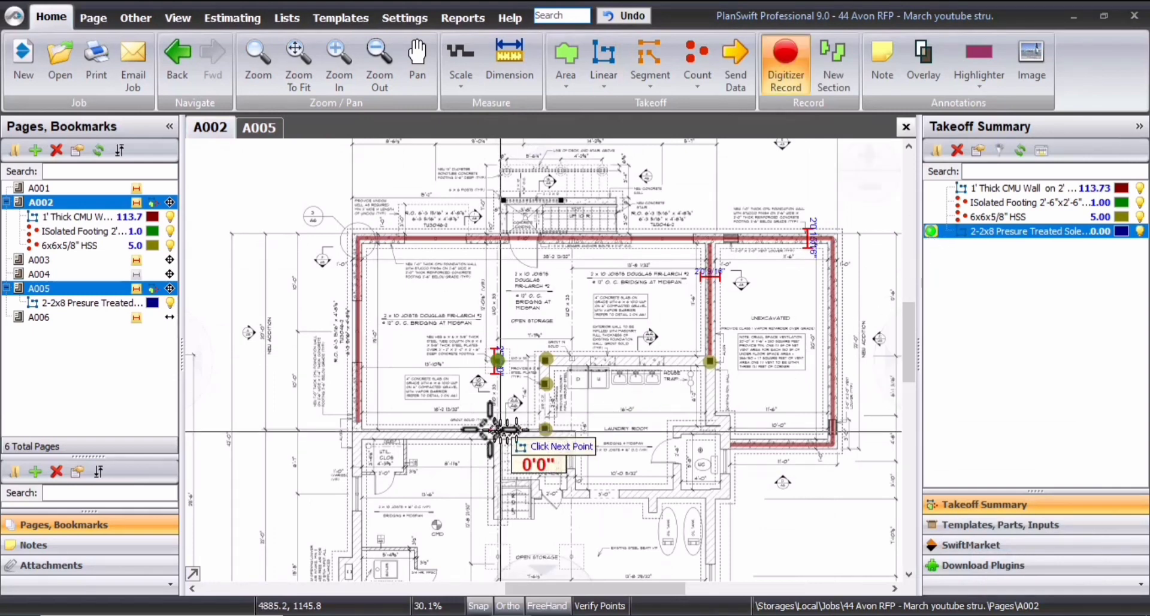
pyautogui.click(359, 423)
pyautogui.click(357, 239)
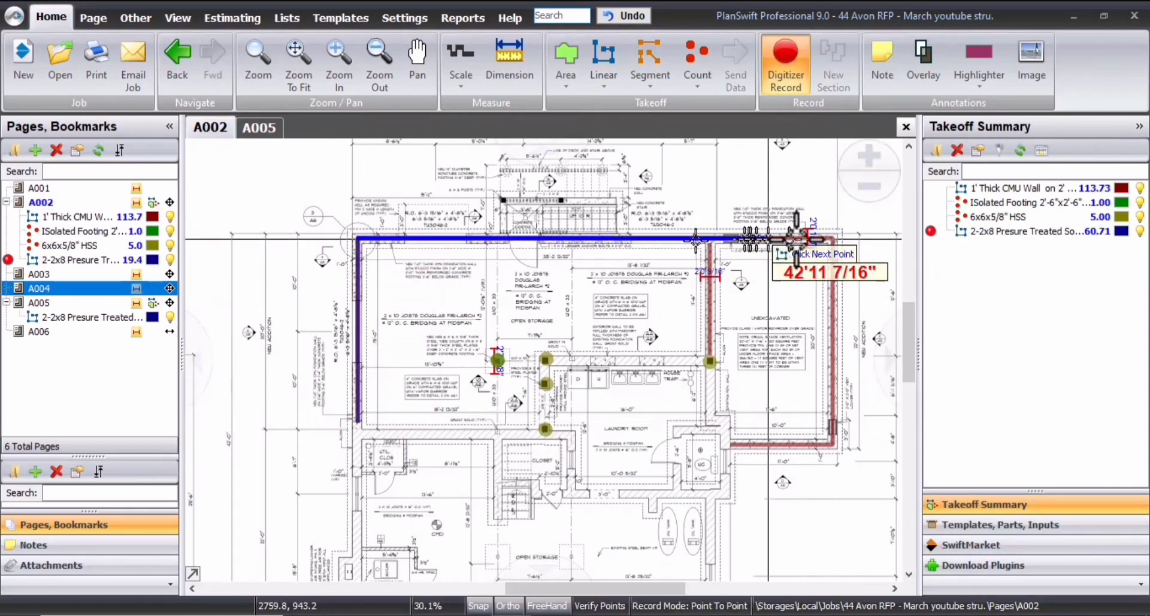
pyautogui.click(833, 239)
pyautogui.click(833, 442)
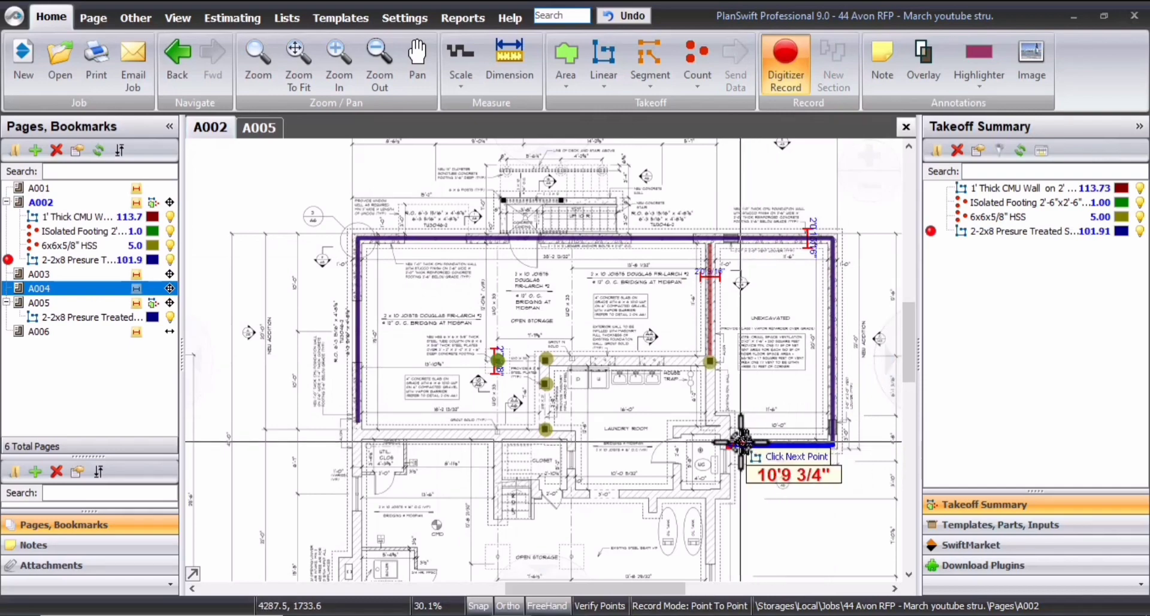
pyautogui.press('Escape')
# Examine the interior wall beside the unexcavated area and the concrete slab note near open storage on page A002
pyautogui.scroll(5, 796, 329)
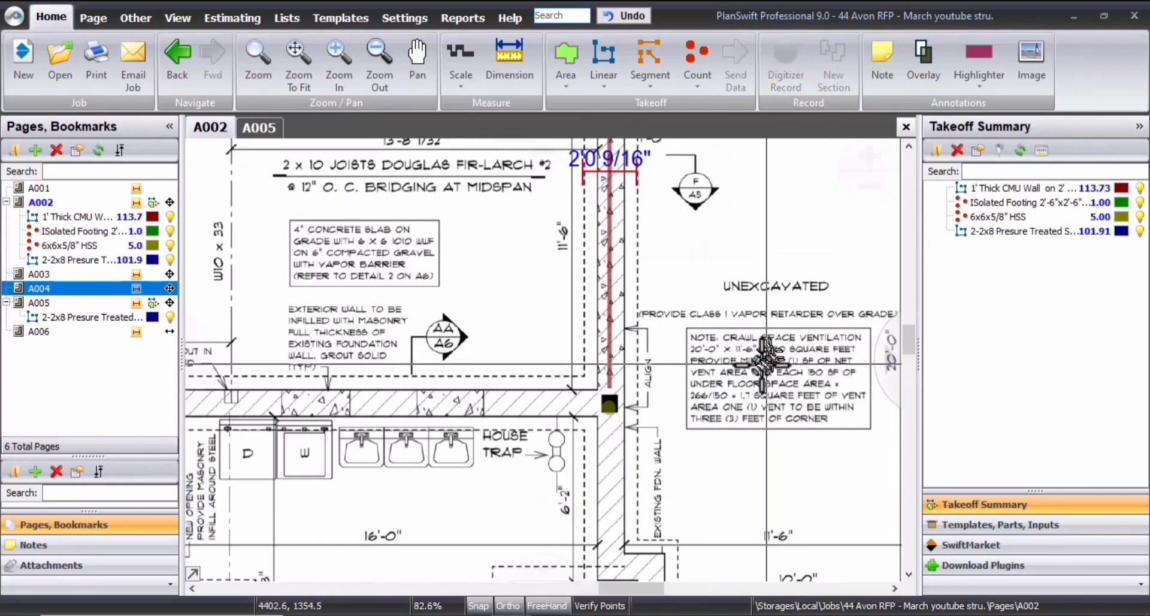
pyautogui.scroll(-2, 494, 420)
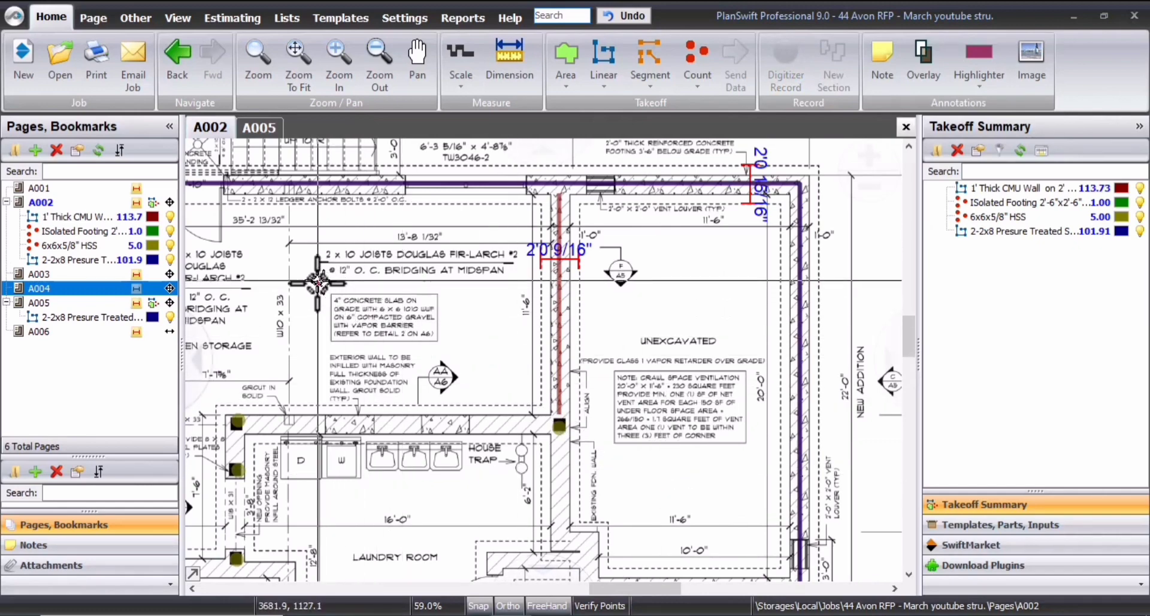
pyautogui.moveTo(315, 280); pyautogui.dragTo(428, 359)
pyautogui.scroll(-2, 659, 419)
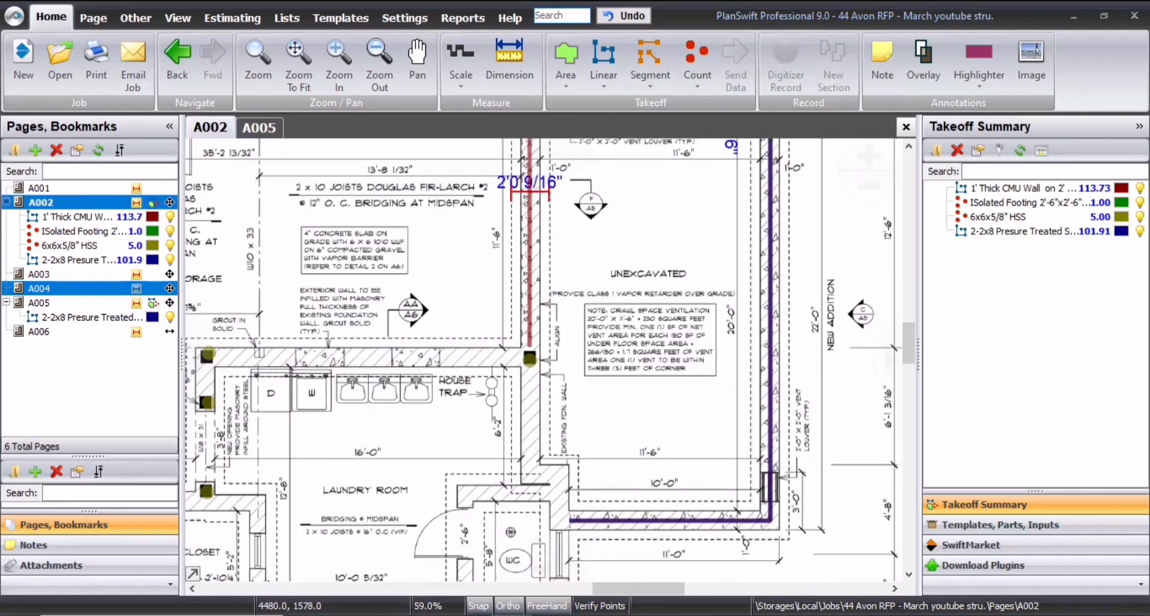
pyautogui.scroll(6, 630, 362)
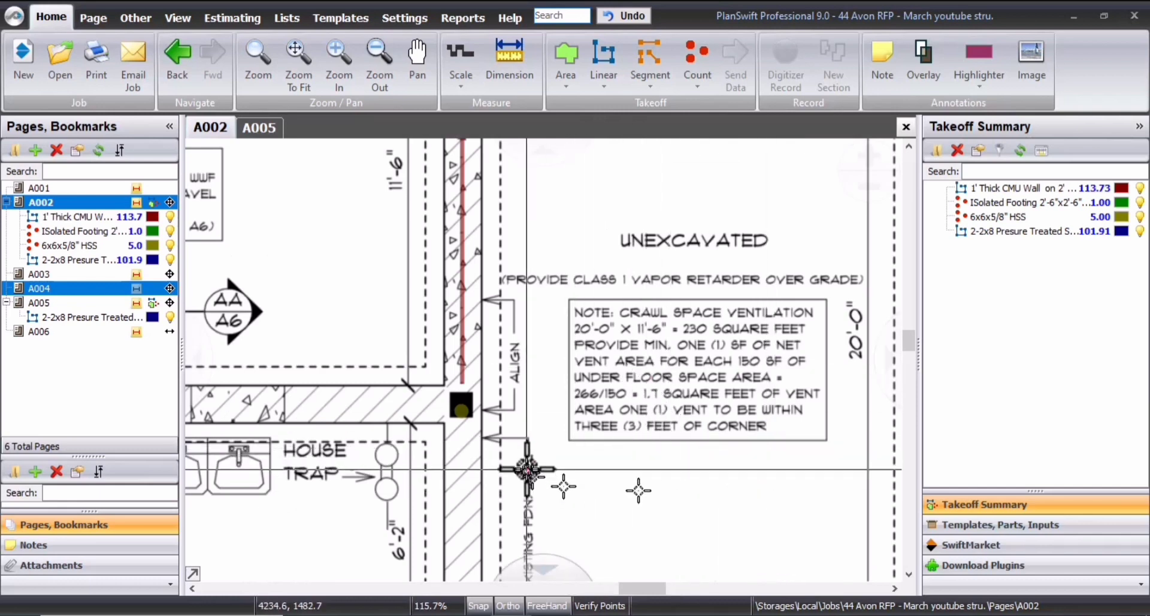
pyautogui.scroll(-4, 581, 455)
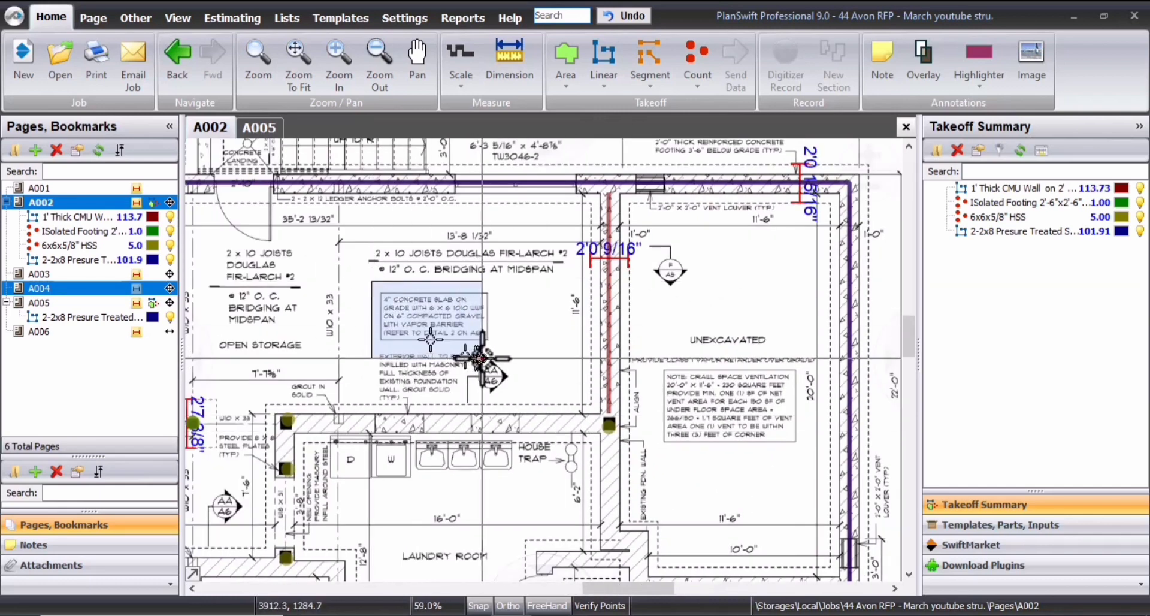
pyautogui.scroll(-3, 539, 345)
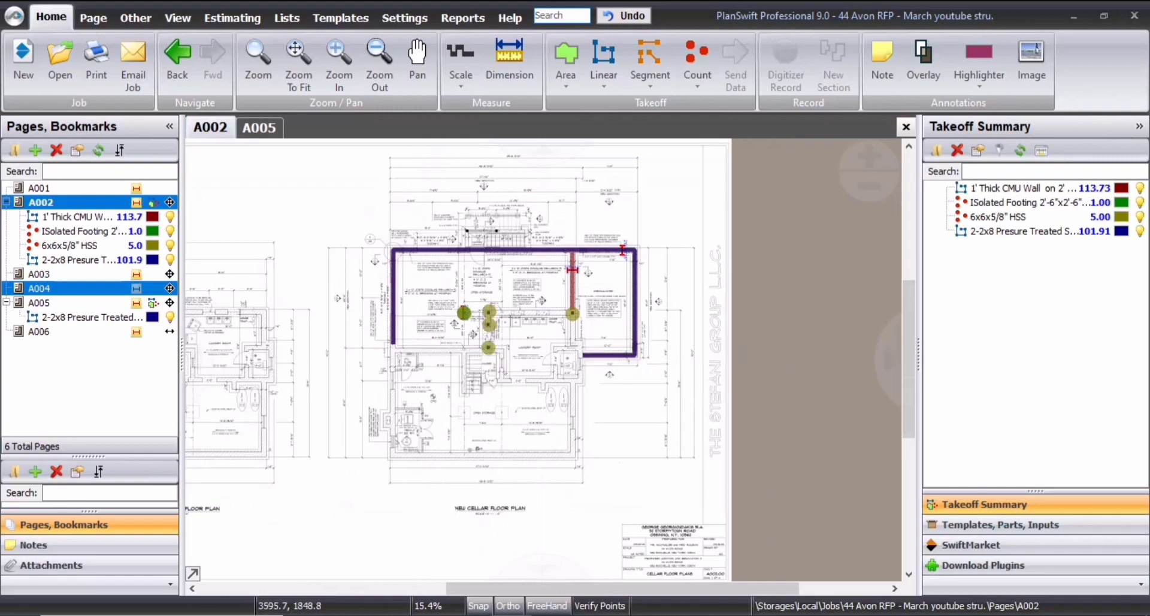
# Create an area takeoff named "4" Concrete Slab On Grade W/ 6x6 1010 WWF On 6" Compacted Gravel W/ Vapor Barrier"
pyautogui.scroll(3, 554, 287)
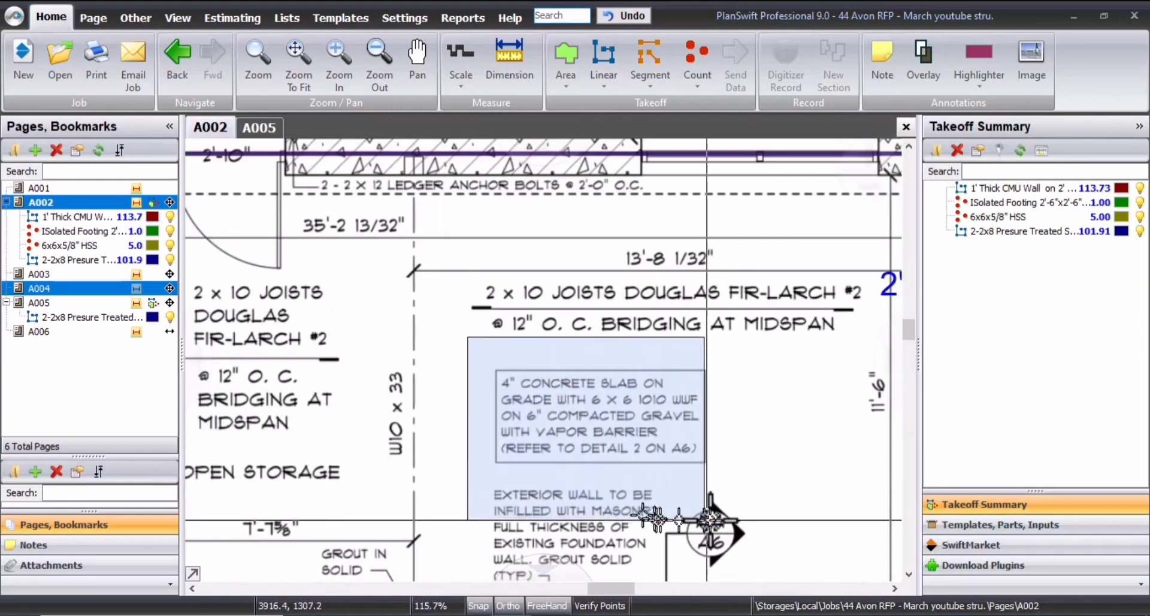
pyautogui.scroll(-2, 665, 473)
pyautogui.scroll(-3, 539, 390)
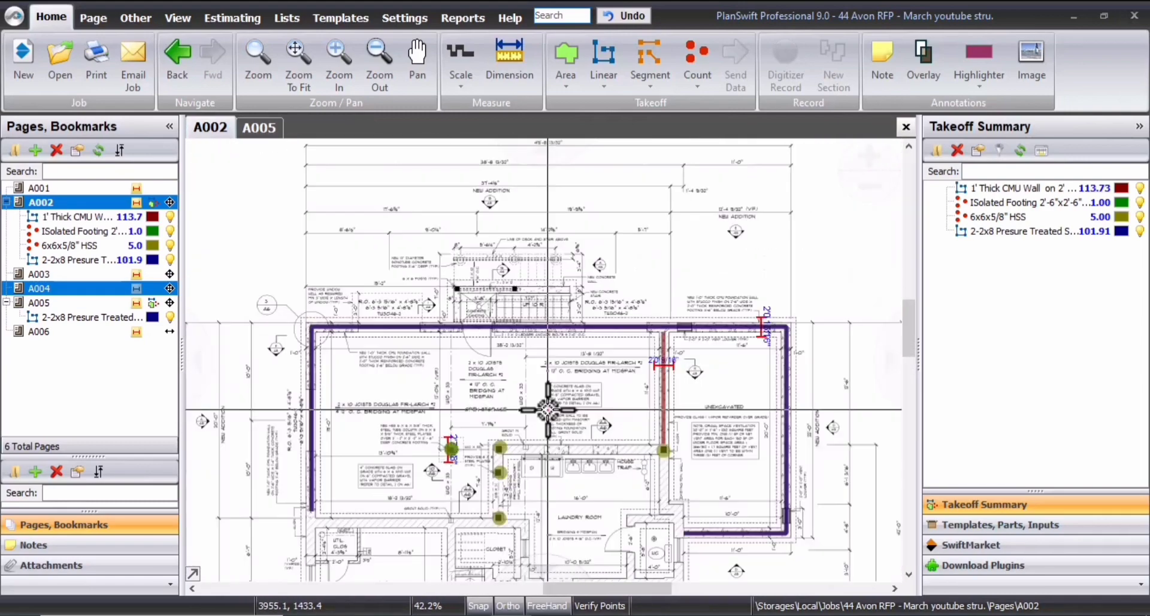
pyautogui.scroll(-1, 561, 335)
pyautogui.moveTo(563, 337); pyautogui.dragTo(609, 282)
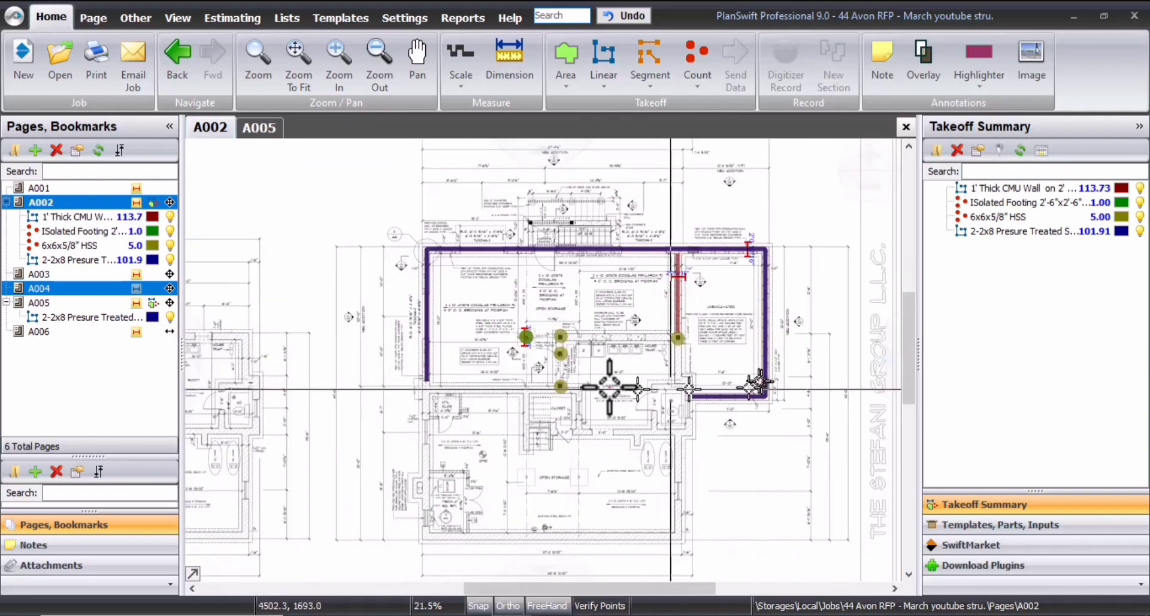
pyautogui.scroll(3, 611, 362)
pyautogui.scroll(-2, 611, 361)
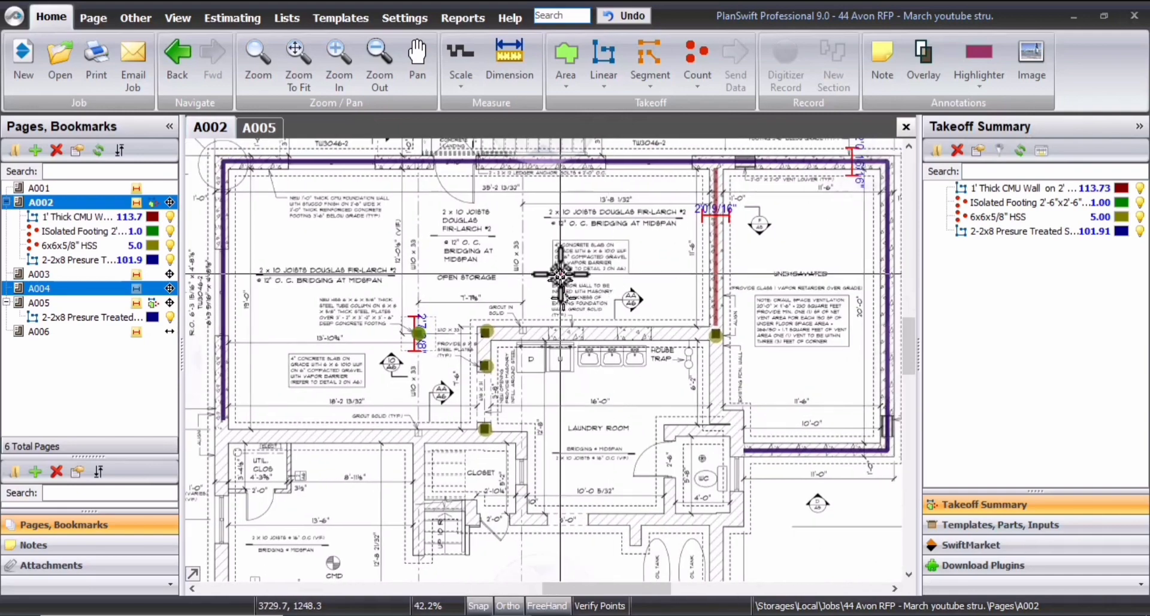
pyautogui.scroll(6, 629, 269)
pyautogui.click(565, 60)
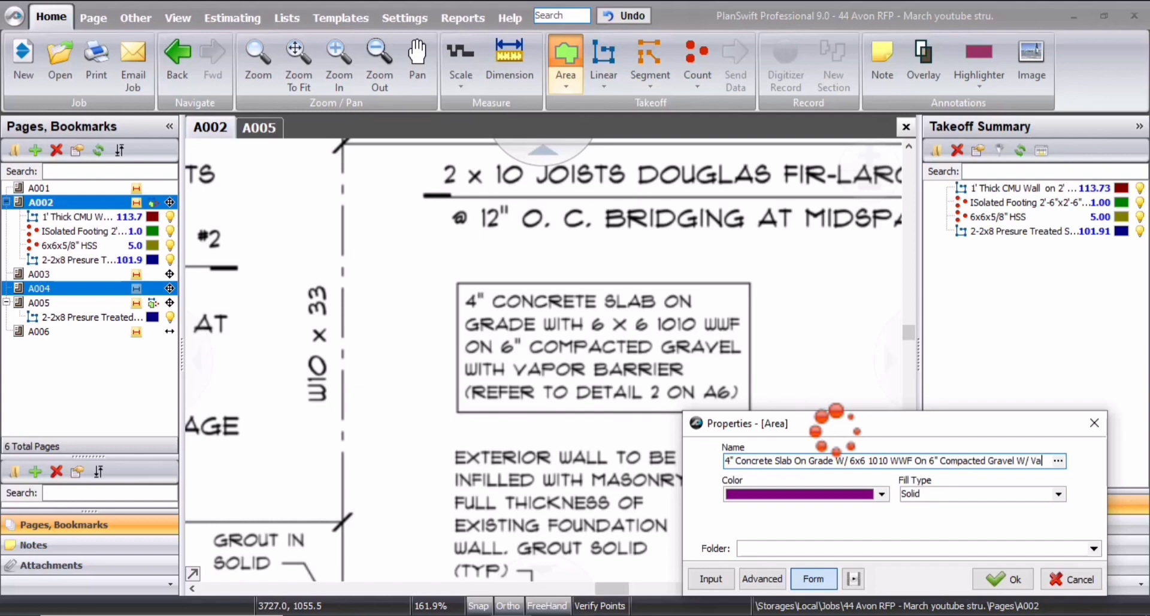
pyautogui.write('or Bar')
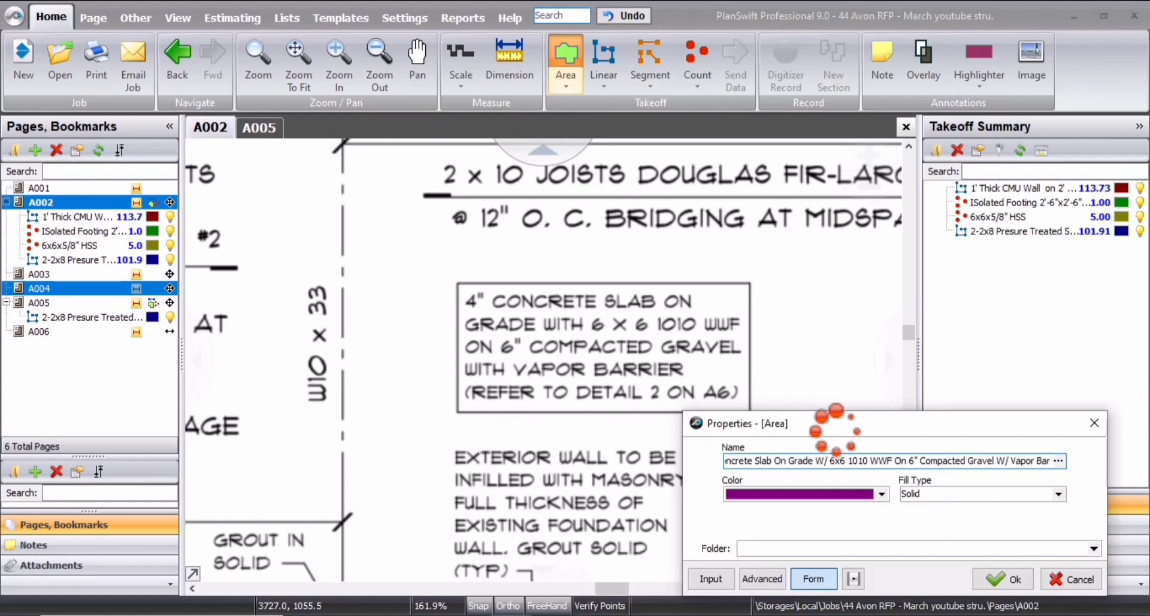
pyautogui.write('rier')
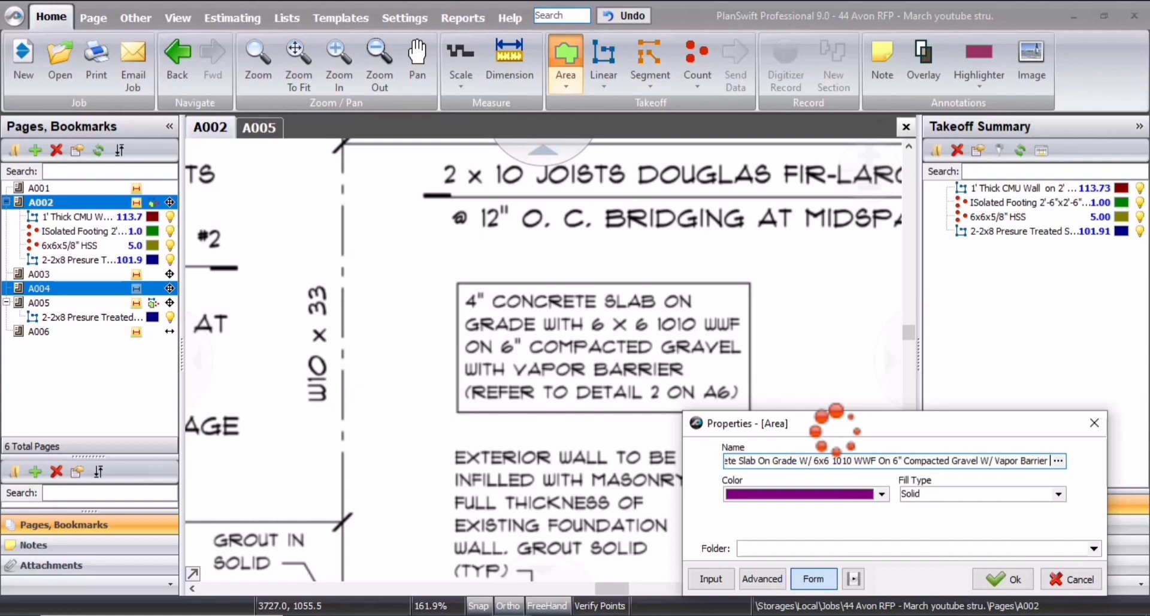
pyautogui.click(1003, 578)
# Start recording the slab area along the unexcavated area's upper wall, from the interior wall corner to the outer wall corner
pyautogui.scroll(-4, 470, 354)
pyautogui.moveTo(706, 258); pyautogui.dragTo(455, 275)
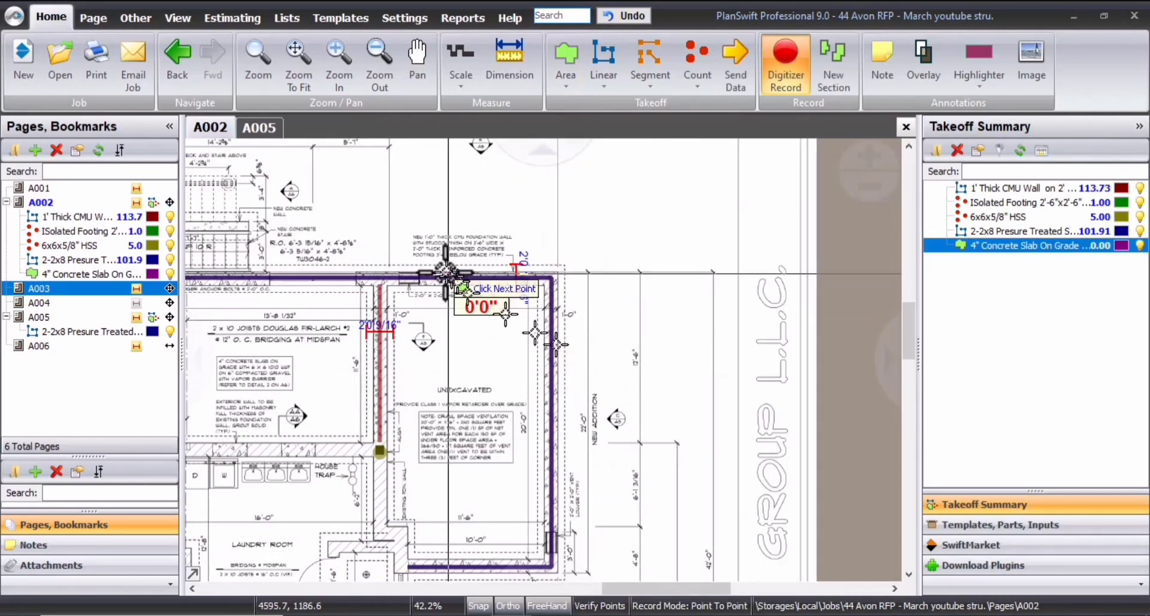
pyautogui.scroll(3, 391, 280)
pyautogui.scroll(1, 391, 281)
pyautogui.click(379, 281)
pyautogui.scroll(-3, 504, 328)
pyautogui.scroll(5, 682, 318)
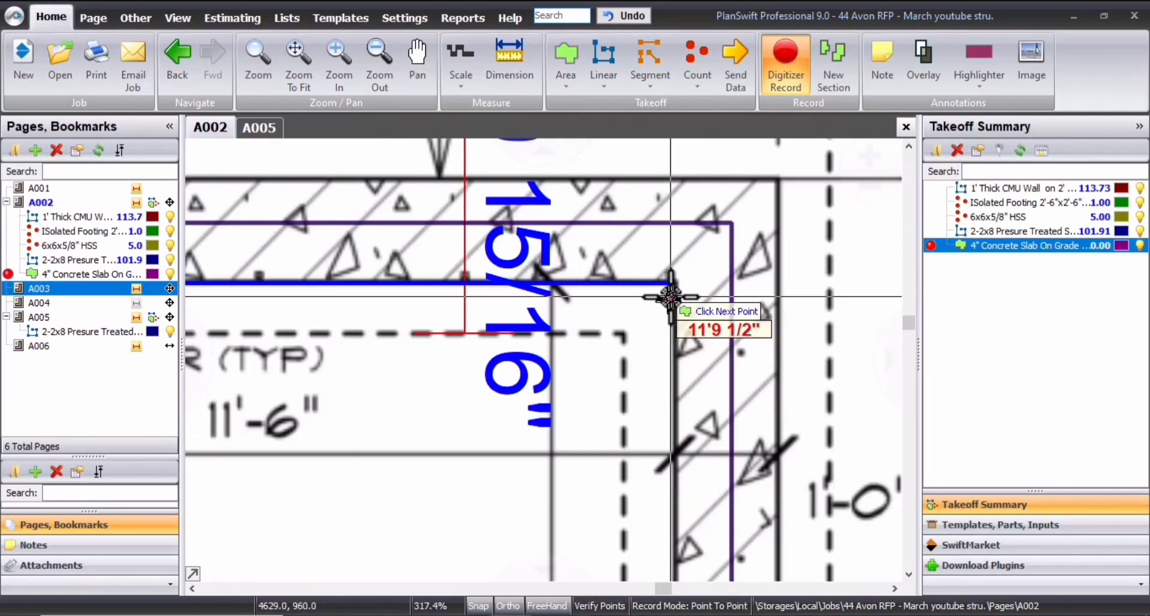
pyautogui.click(671, 293)
# Complete the unexcavated area's slab outline along the outer walls and around the jog in the existing foundation wall
pyautogui.scroll(-3, 662, 426)
pyautogui.scroll(-3, 552, 333)
pyautogui.scroll(6, 570, 411)
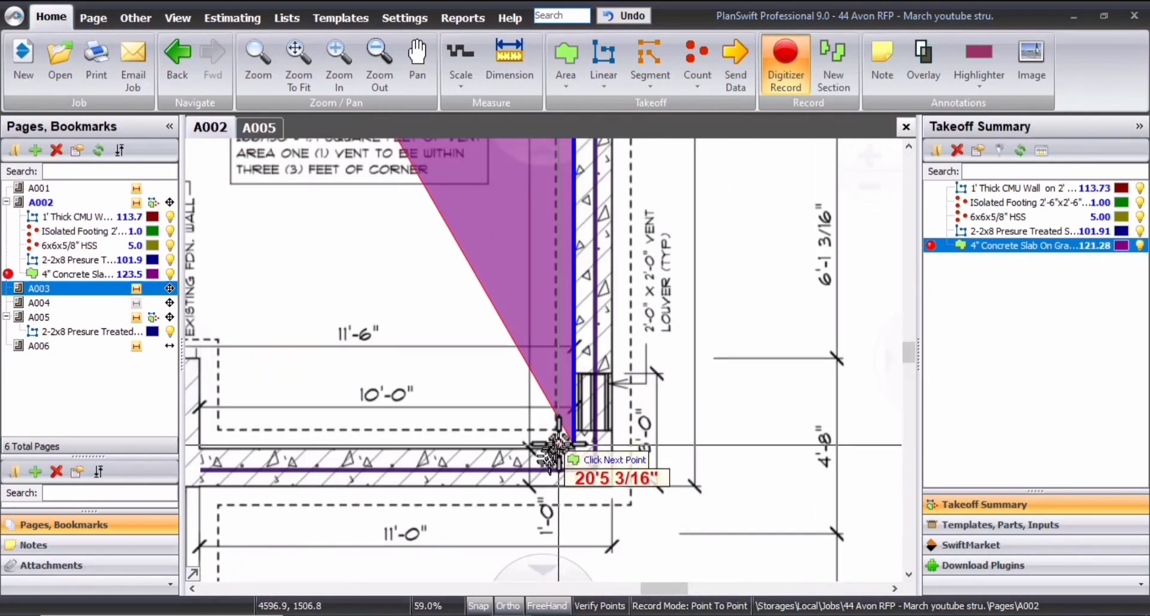
pyautogui.click(583, 455)
pyautogui.scroll(-6, 569, 462)
pyautogui.scroll(6, 324, 429)
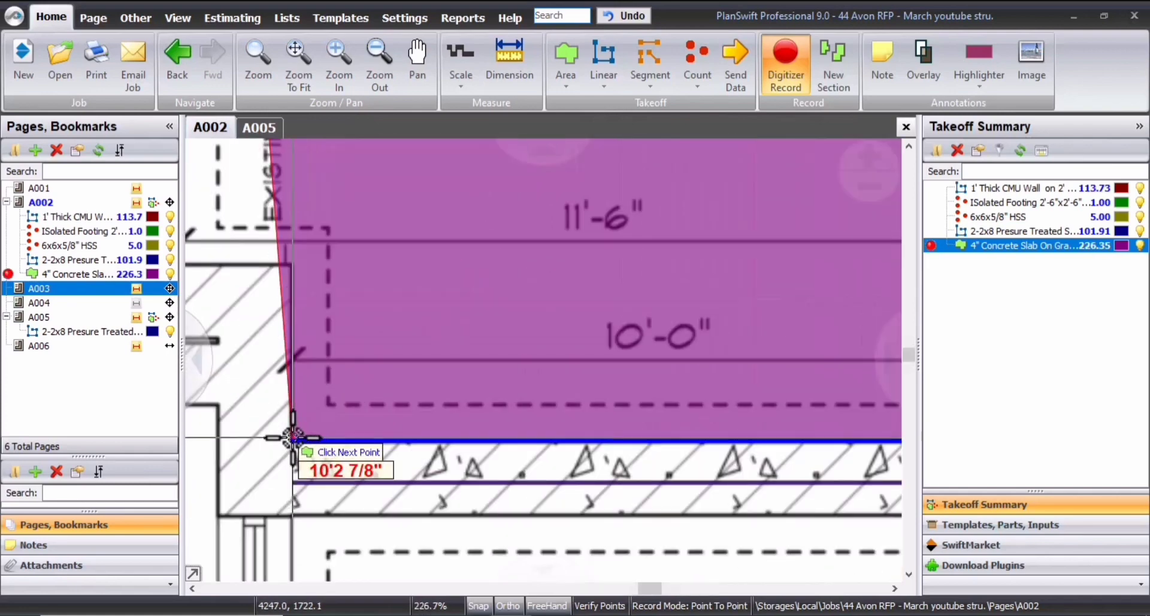
pyautogui.click(294, 440)
pyautogui.click(288, 265)
pyautogui.moveTo(338, 264); pyautogui.dragTo(611, 344)
pyautogui.scroll(3, 448, 298)
pyautogui.click(572, 312)
pyautogui.scroll(-4, 576, 309)
pyautogui.scroll(-3, 670, 360)
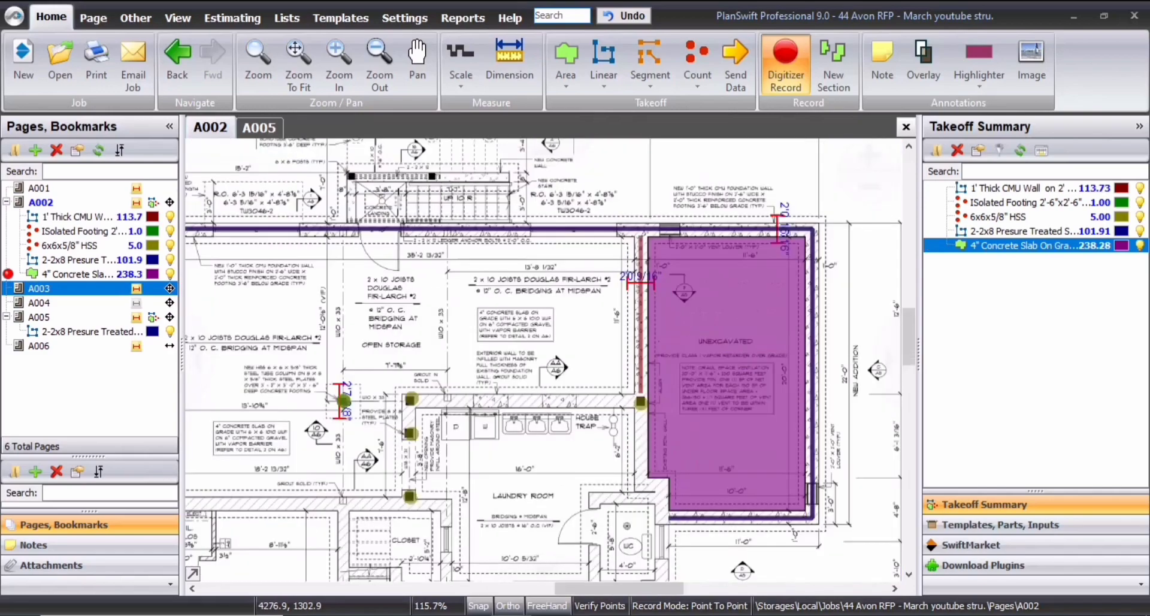
# Start a second slab section along the wall above the laundry room, from the interior wall to the corner beside the column
pyautogui.moveTo(622, 400); pyautogui.dragTo(648, 313)
pyautogui.scroll(5, 656, 308)
pyautogui.scroll(-6, 680, 373)
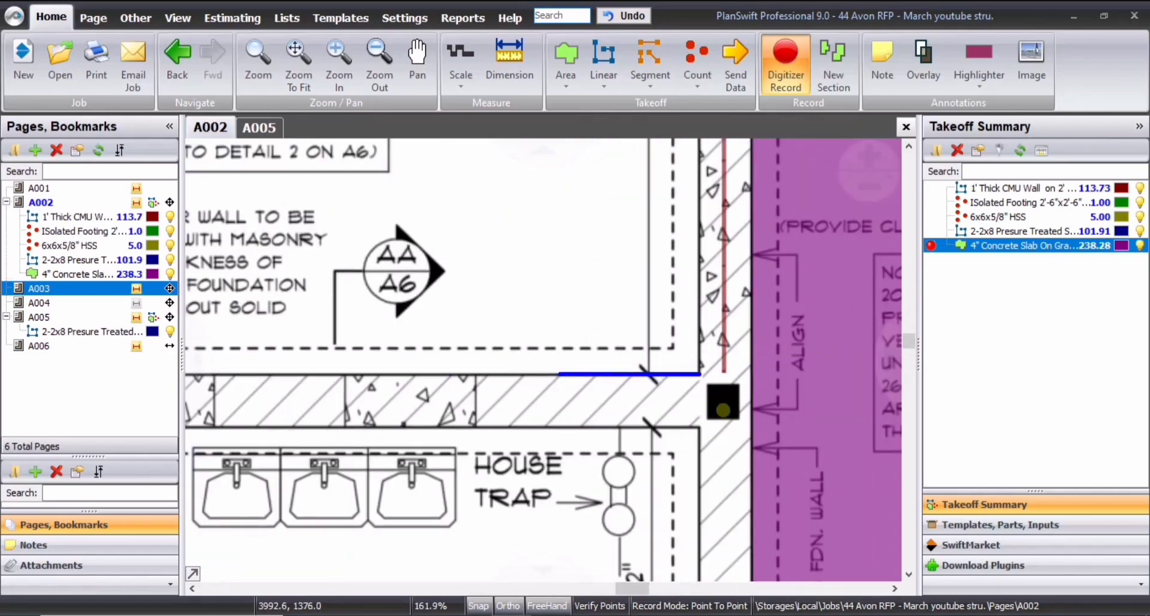
pyautogui.scroll(2, 359, 375)
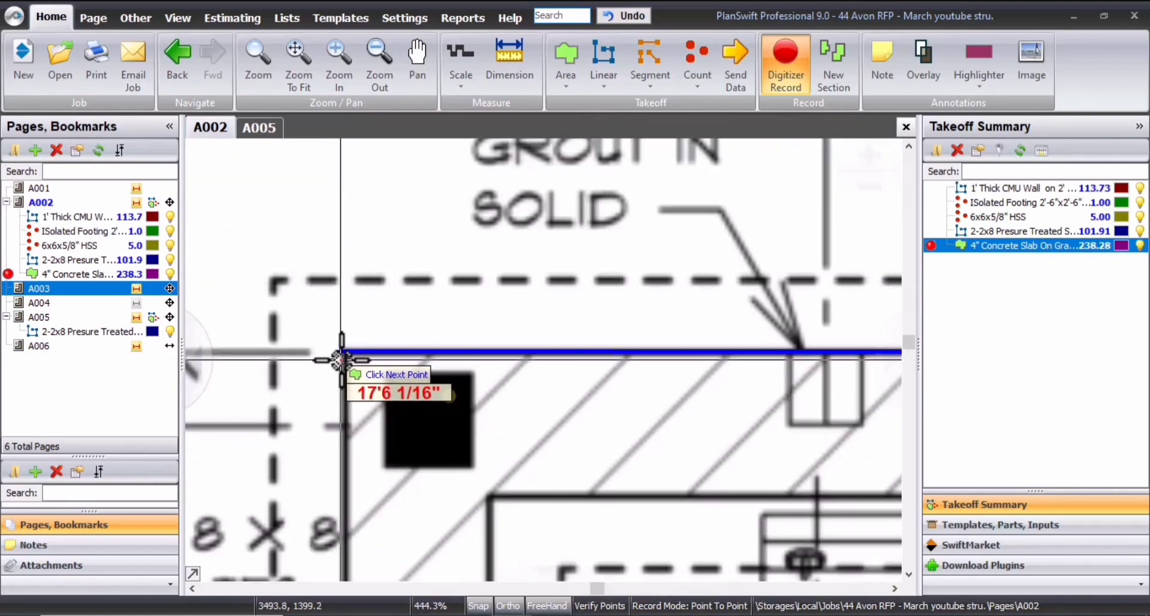
pyautogui.click(334, 358)
# Complete the open storage slab outline along its remaining walls up to the interior wall, and stop recording
pyautogui.scroll(2, 327, 383)
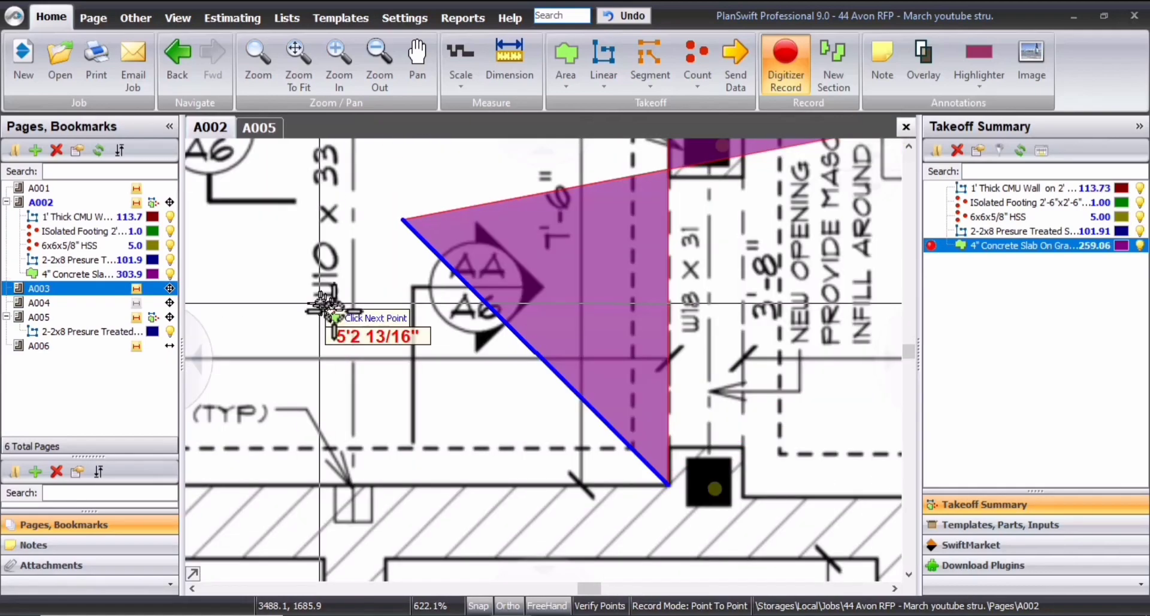
pyautogui.scroll(3, 261, 385)
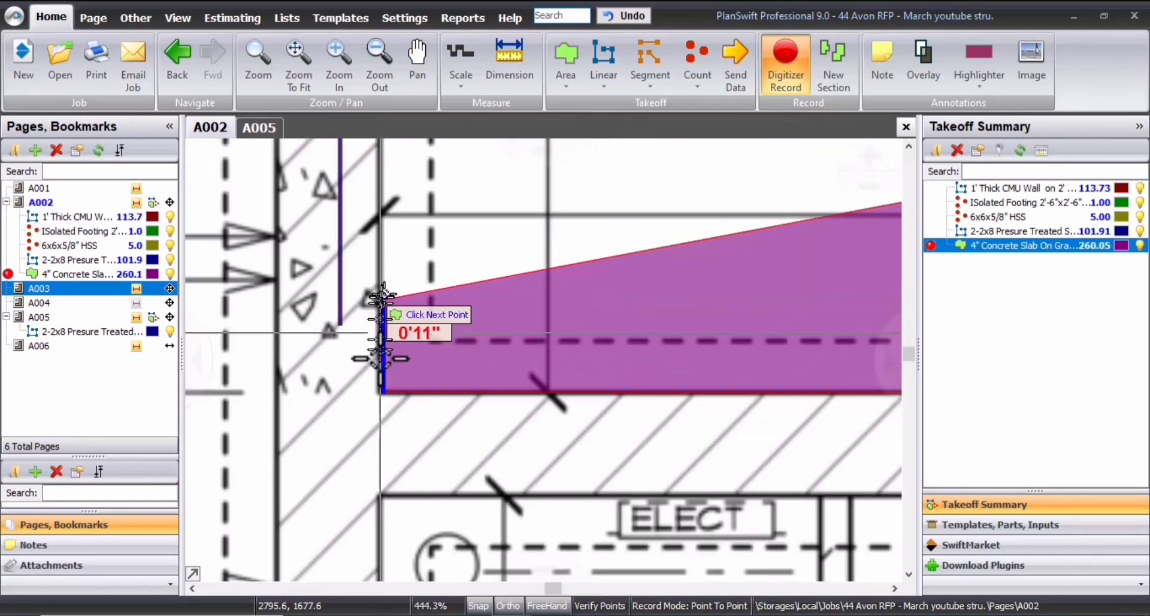
pyautogui.scroll(2, 371, 242)
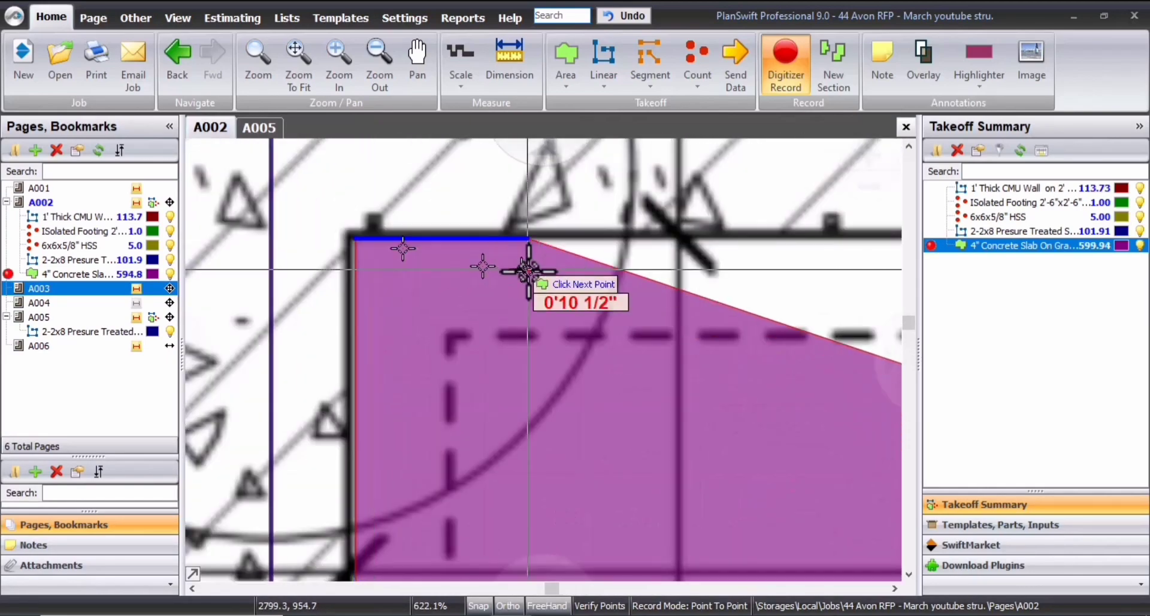
pyautogui.scroll(-6, 528, 271)
pyautogui.scroll(5, 724, 359)
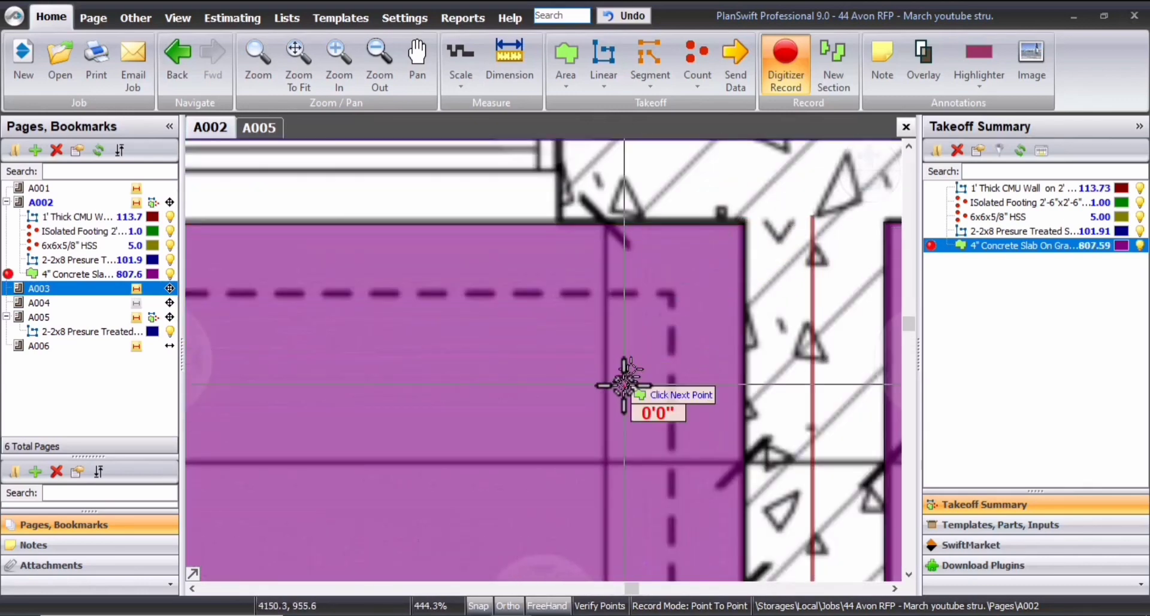
pyautogui.scroll(-3, 624, 385)
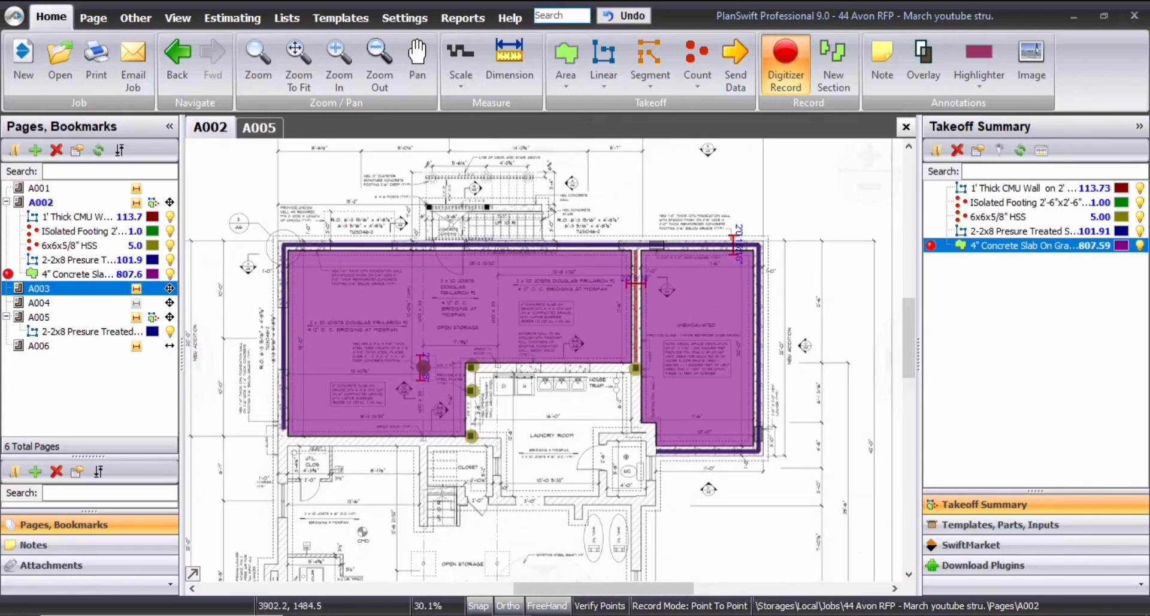
pyautogui.press('Escape')
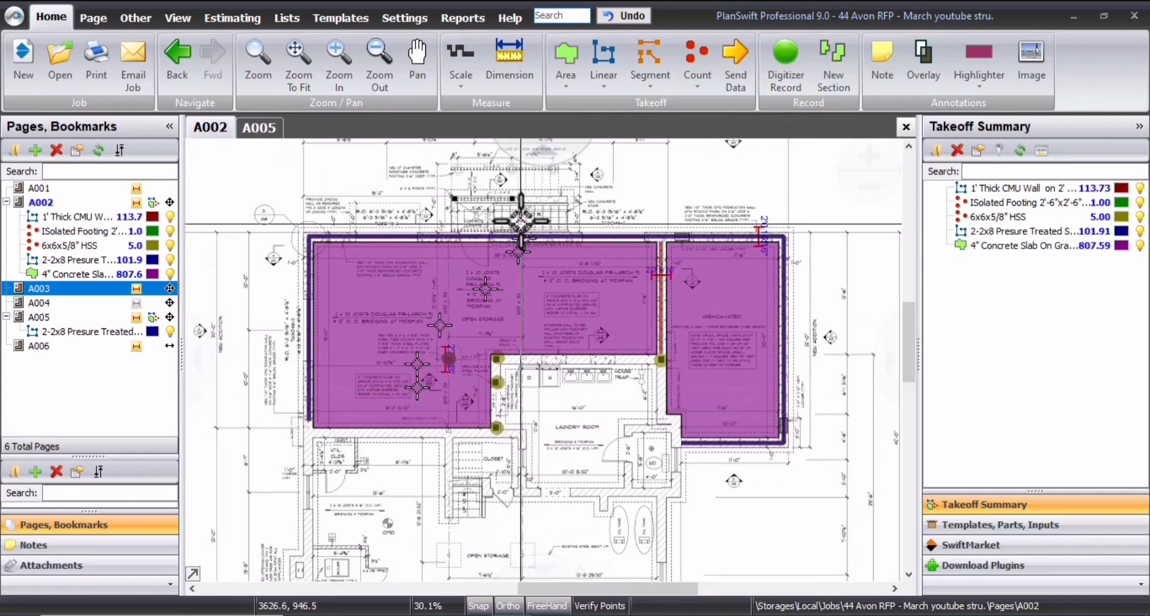
# Examine the concrete landing, new concrete wall and stair outside the new addition on page A002
pyautogui.scroll(-1, 518, 217)
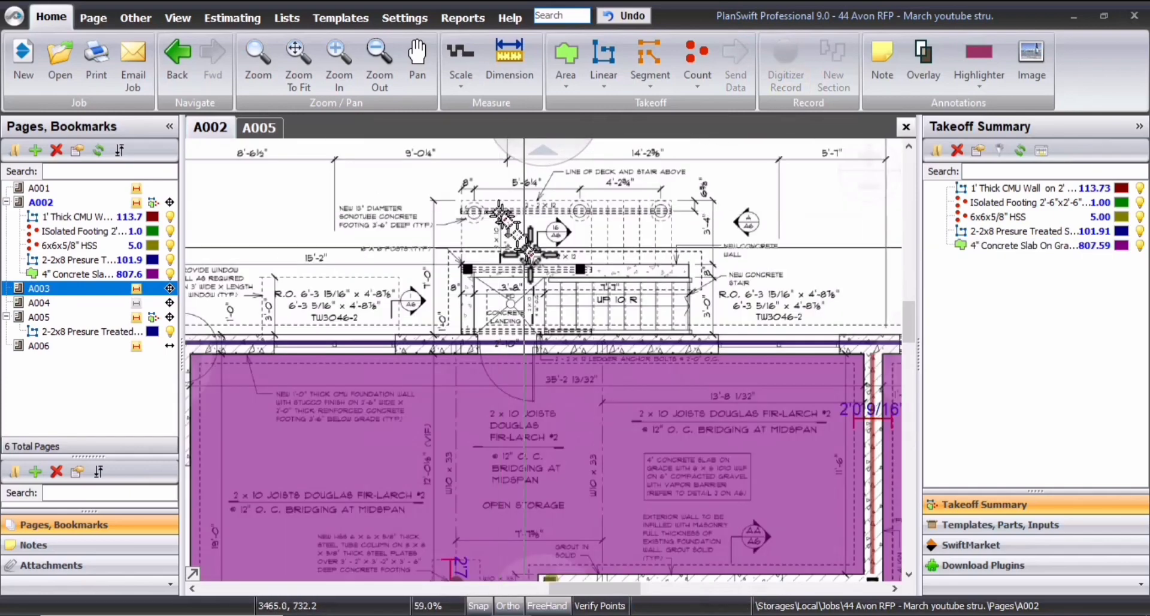
pyautogui.moveTo(530, 305)
pyautogui.mouseDown()
pyautogui.moveTo(495, 306)
pyautogui.moveTo(538, 304)
pyautogui.mouseUp()
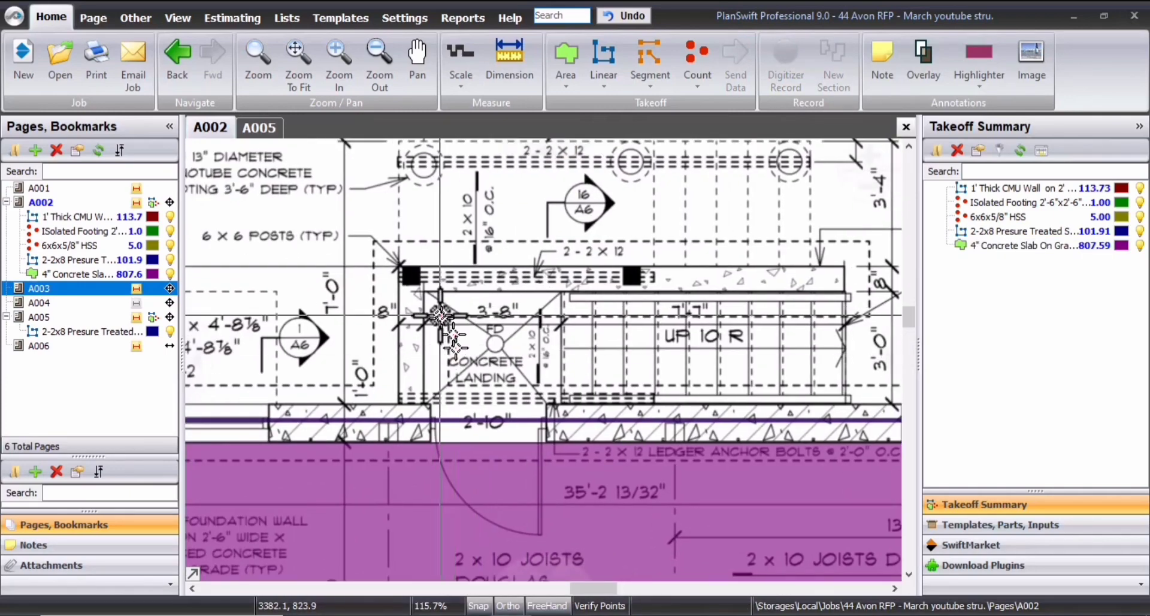
pyautogui.scroll(1, 519, 342)
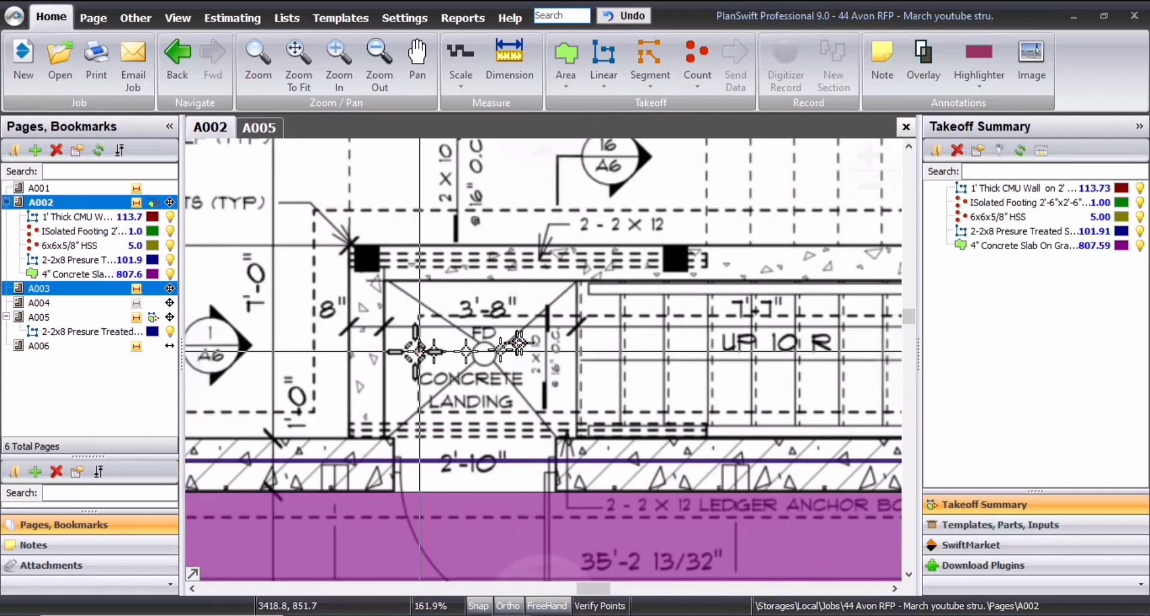
pyautogui.scroll(-1, 743, 305)
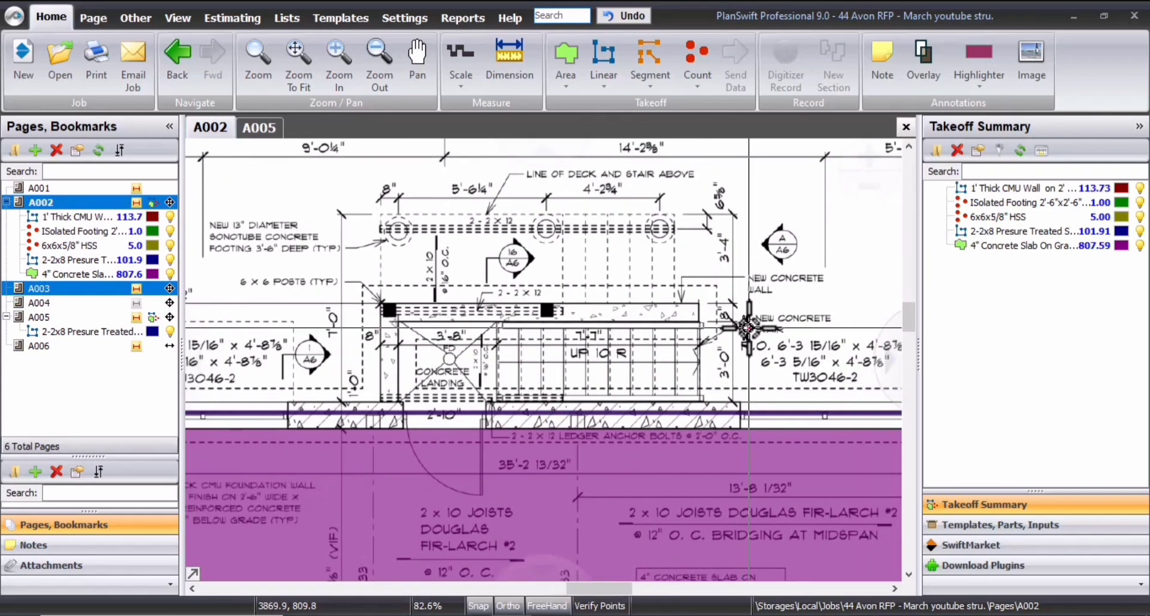
pyautogui.scroll(1, 779, 242)
pyautogui.scroll(-3, 792, 303)
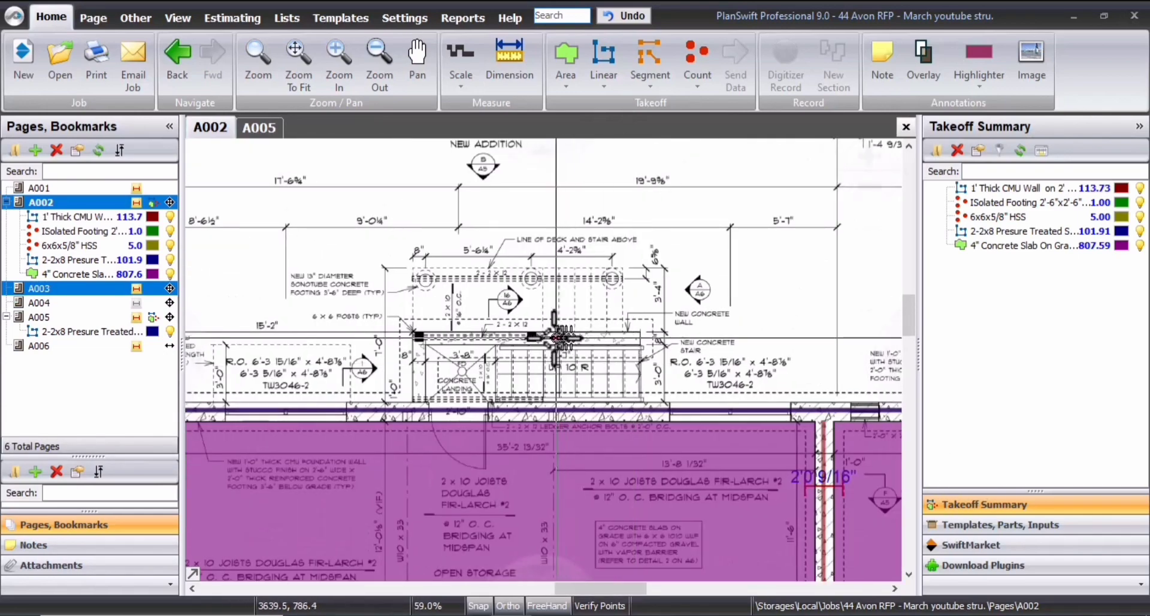
# Read the sonotube footing and 6 x 6 post notes around the deck, and check its section marker
pyautogui.scroll(3, 335, 273)
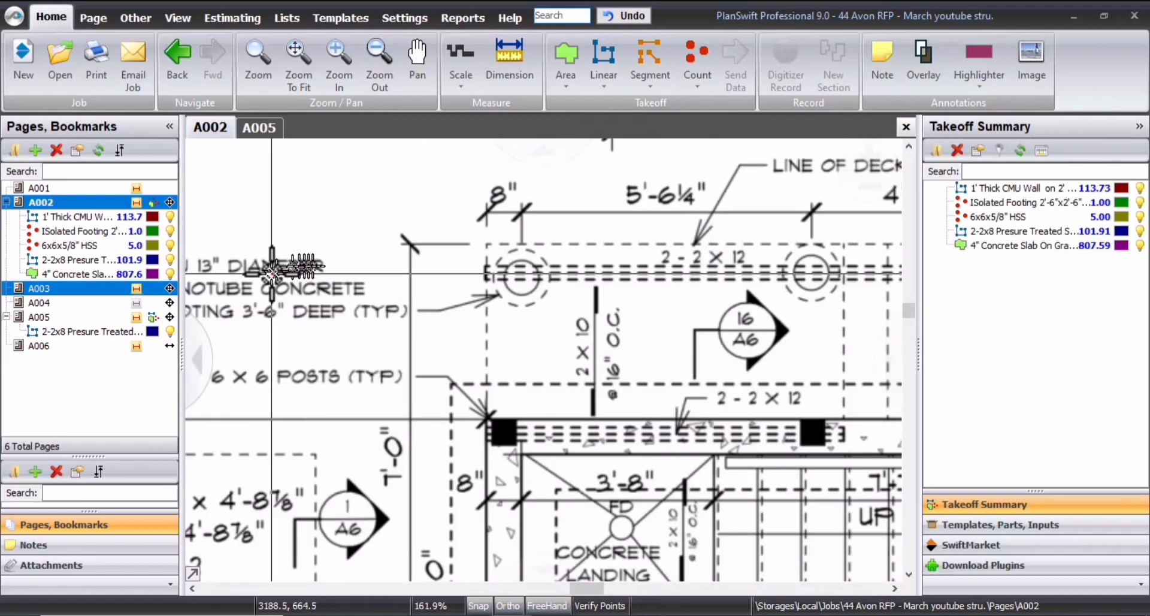
pyautogui.scroll(-2, 509, 309)
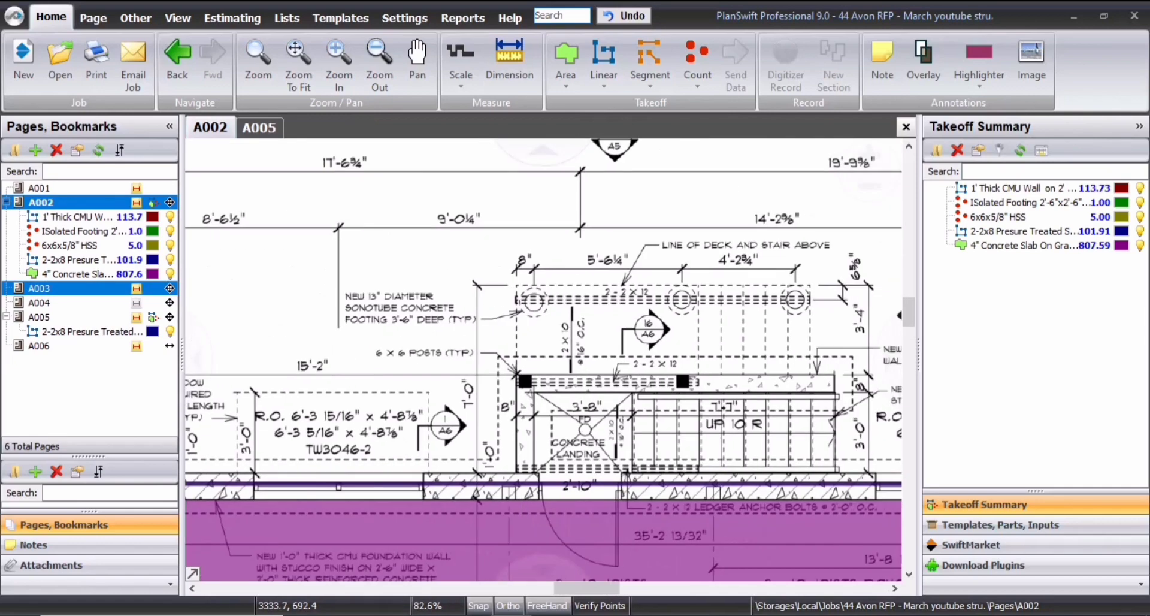
pyautogui.scroll(-1, 776, 269)
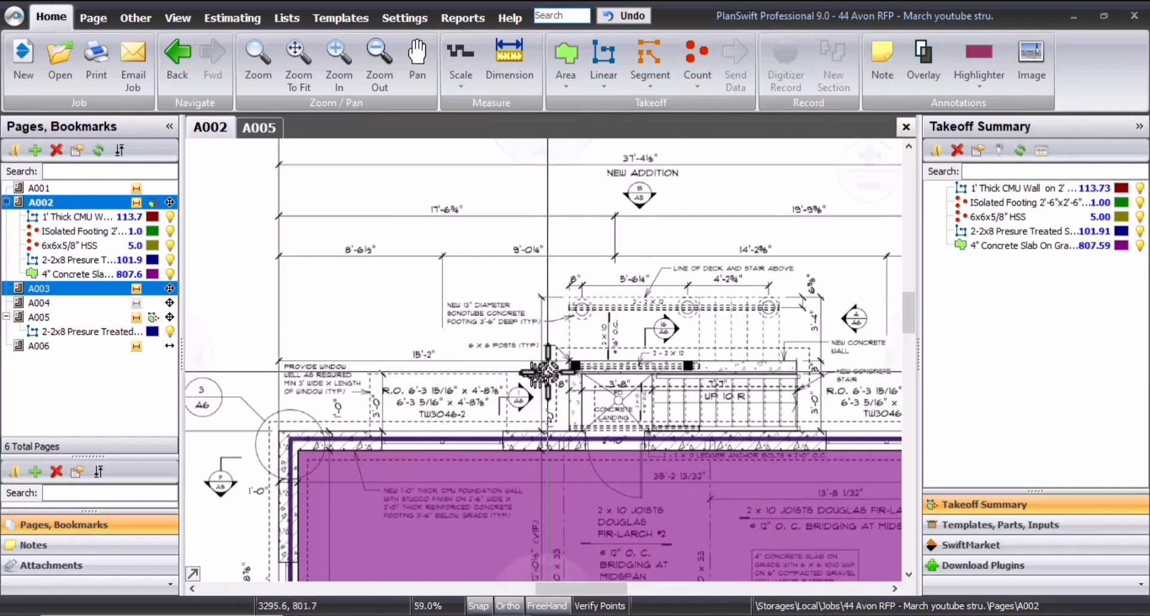
pyautogui.scroll(2, 611, 380)
pyautogui.scroll(-2, 607, 377)
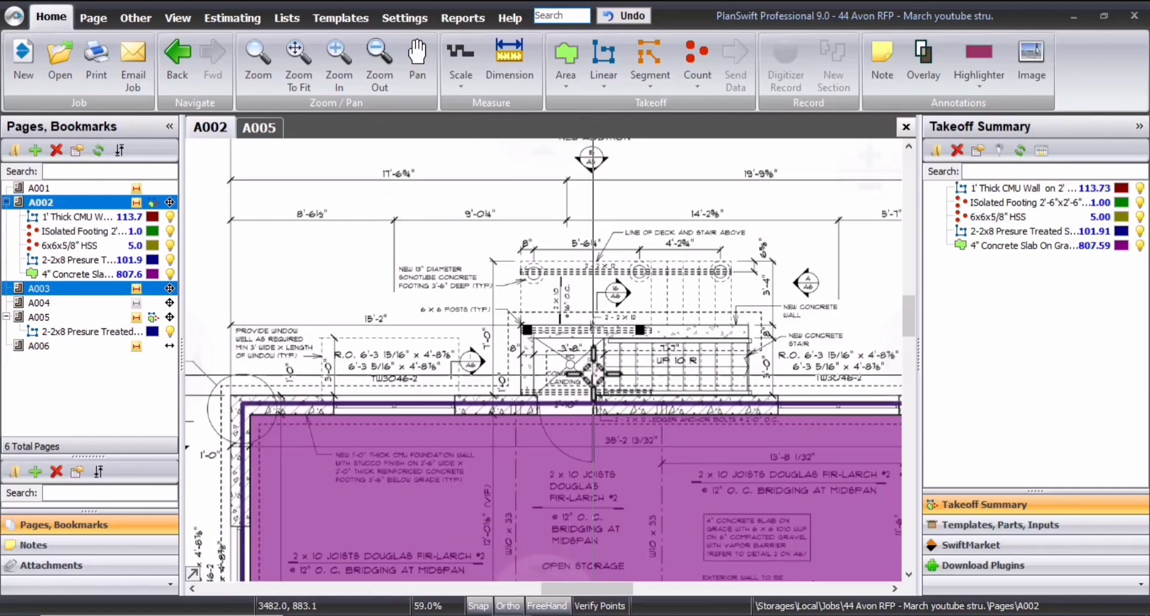
pyautogui.scroll(1, 590, 356)
pyautogui.scroll(1, 590, 355)
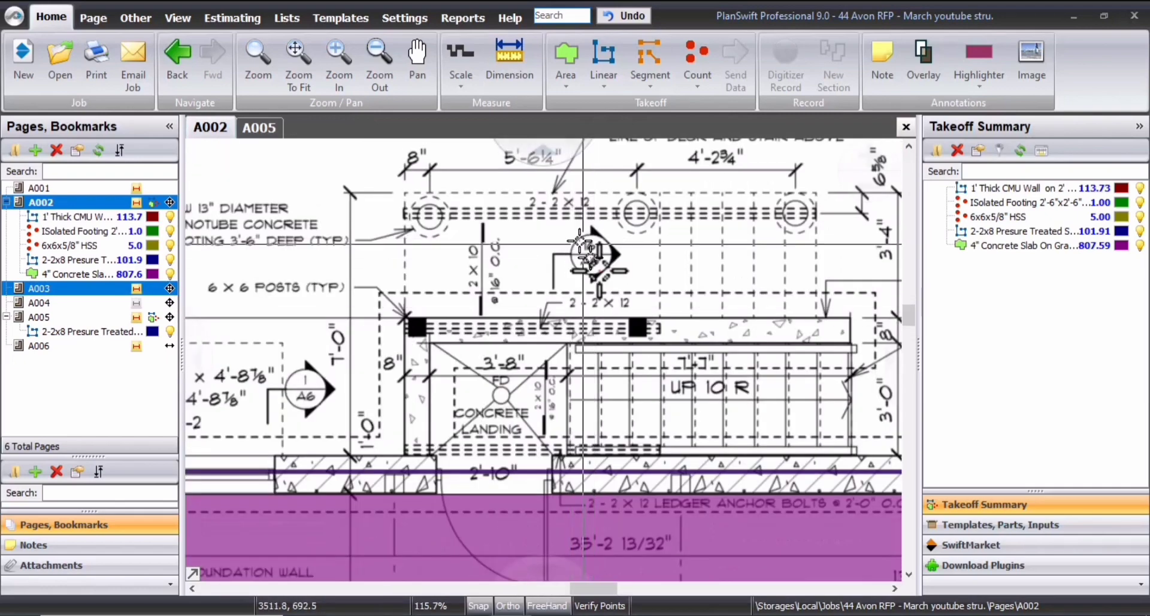
pyautogui.scroll(1, 620, 300)
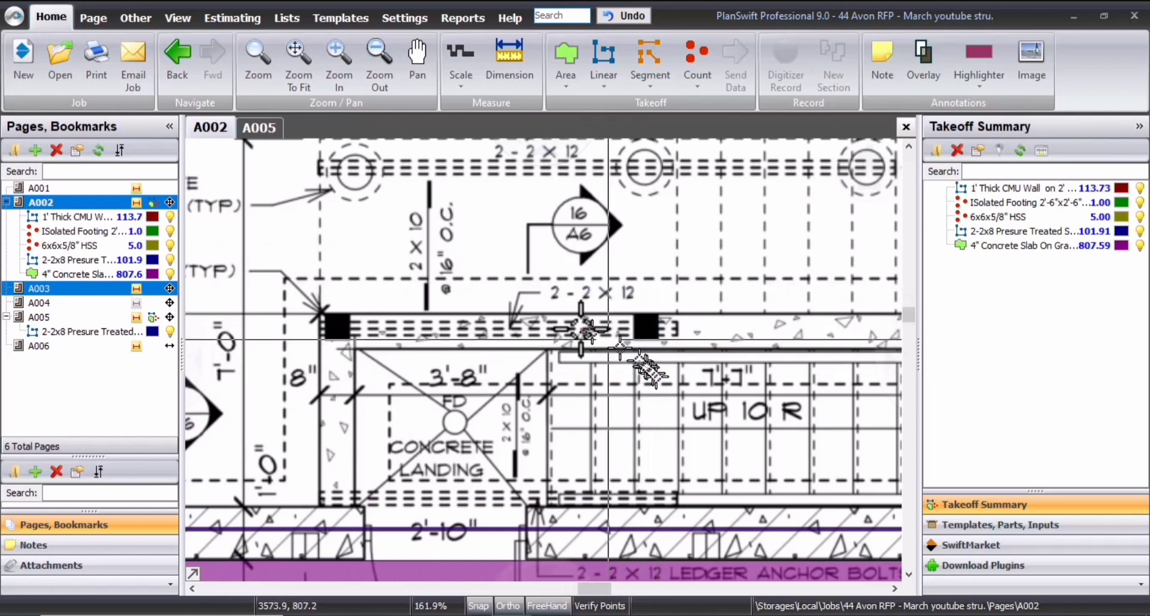
# Open page A006 and examine the concrete retaining wall detail 16
pyautogui.click(257, 126)
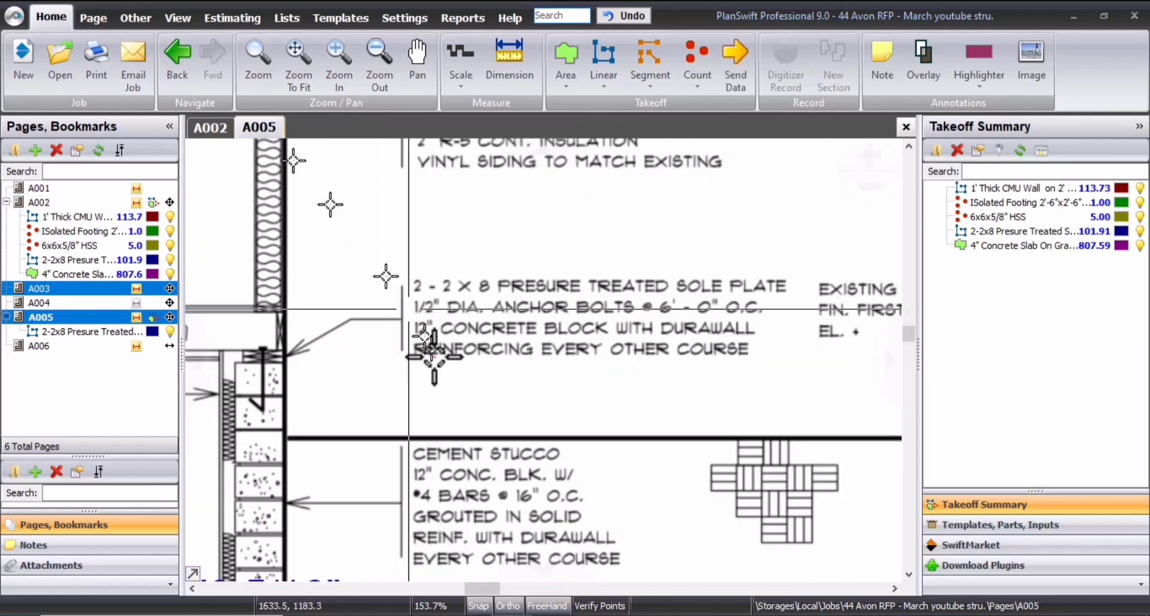
pyautogui.scroll(-4, 488, 395)
pyautogui.scroll(-1, 630, 380)
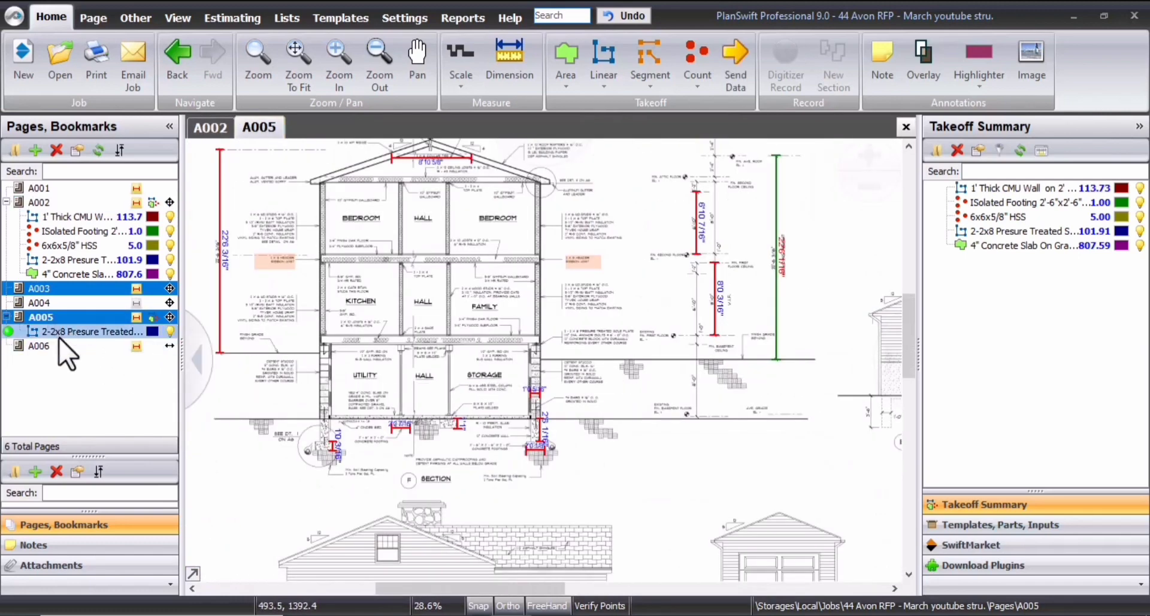
pyautogui.click(68, 346)
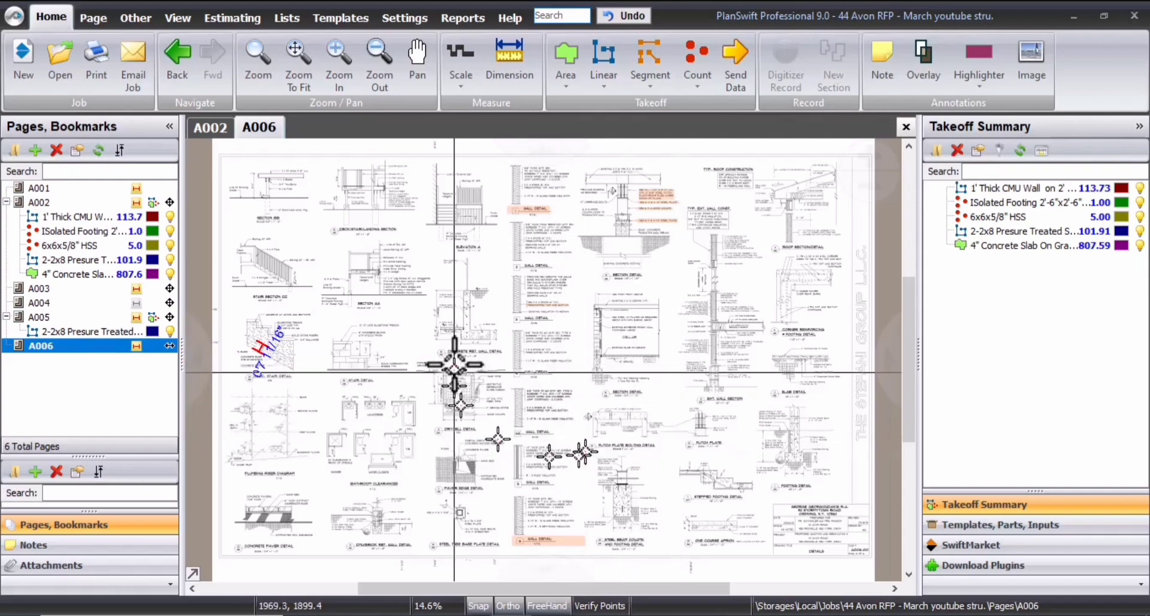
pyautogui.scroll(8, 460, 363)
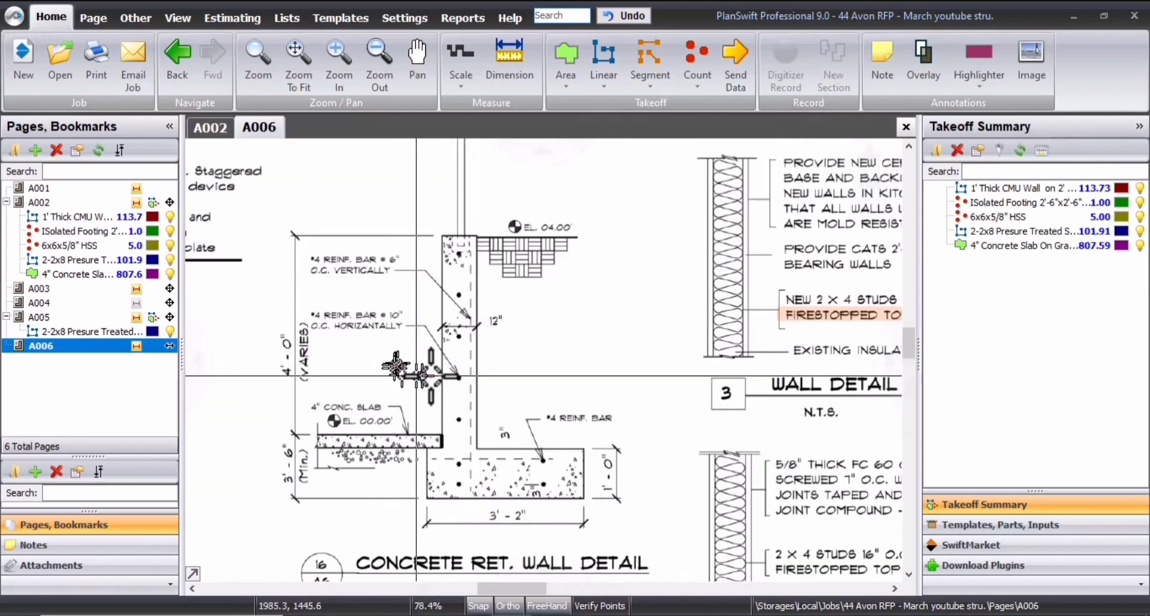
# Create a linear takeoff named "4' H Concrete Wall (12" Thick) W/ (3'-2"x1'-0") Footing" from retaining wall detail 16
pyautogui.moveTo(493, 378); pyautogui.dragTo(522, 383)
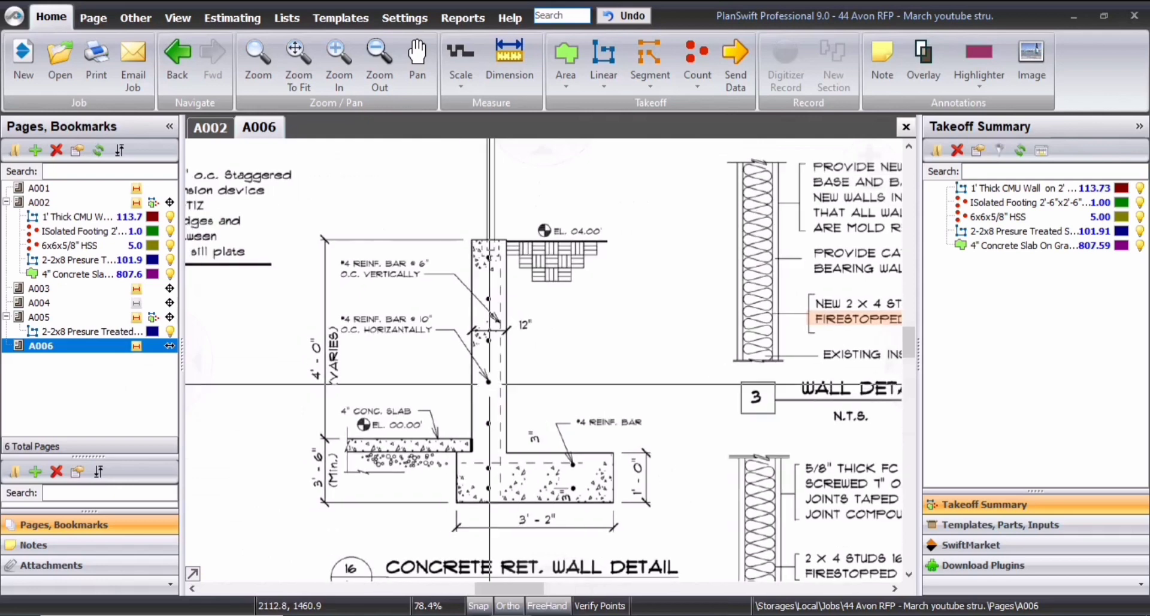
pyautogui.click(324, 227)
pyautogui.moveTo(432, 443); pyautogui.dragTo(455, 442)
pyautogui.moveTo(430, 508); pyautogui.dragTo(628, 537)
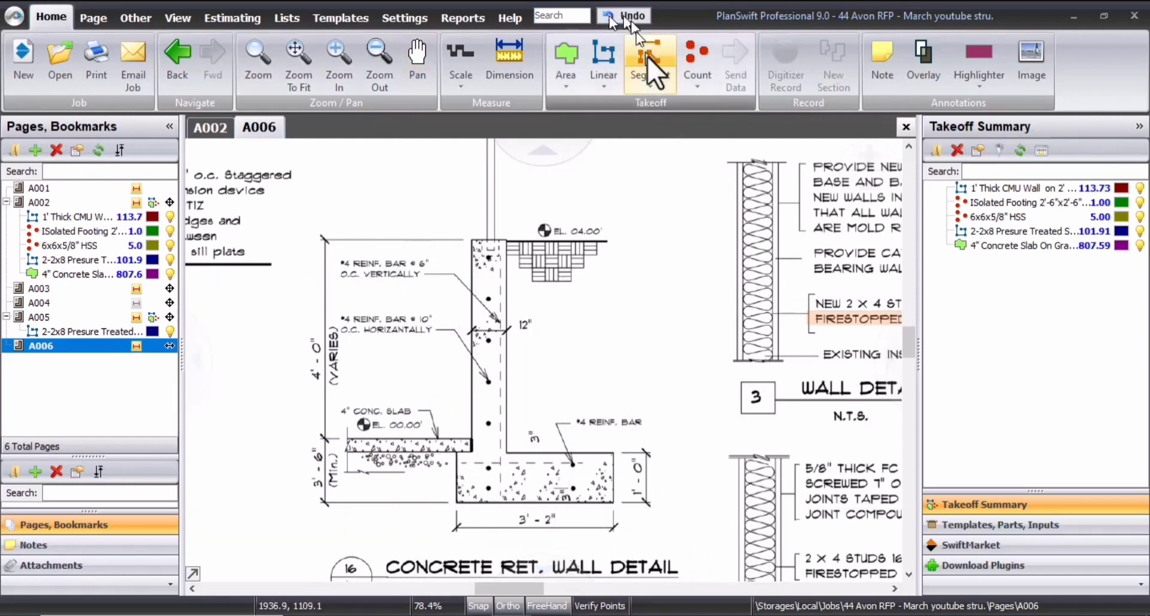
pyautogui.click(613, 63)
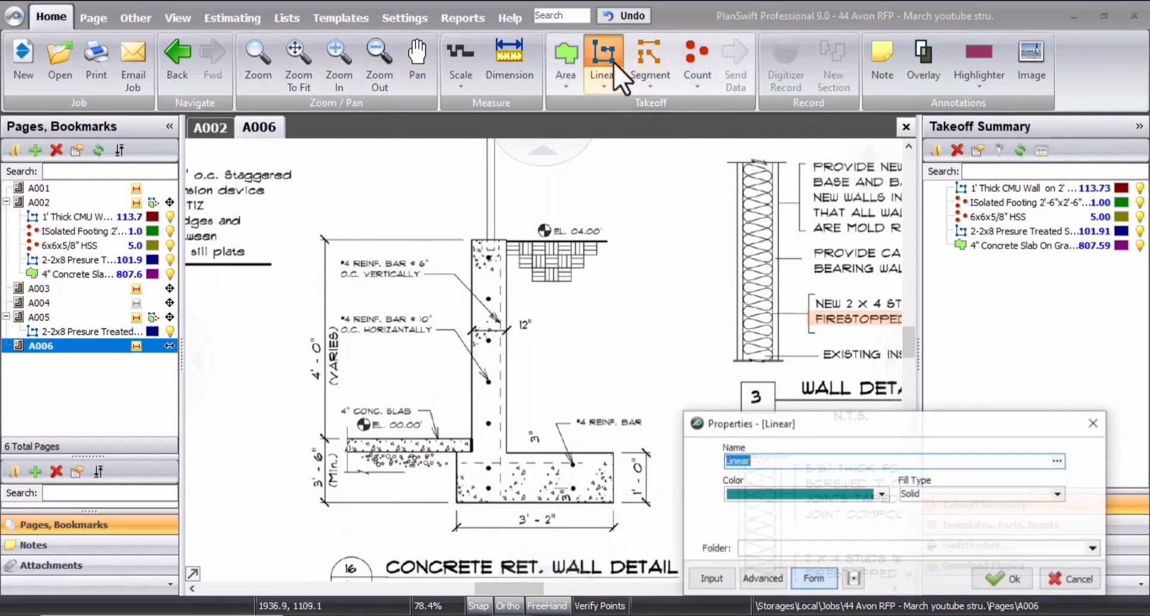
pyautogui.moveTo(900, 436); pyautogui.dragTo(864, 287)
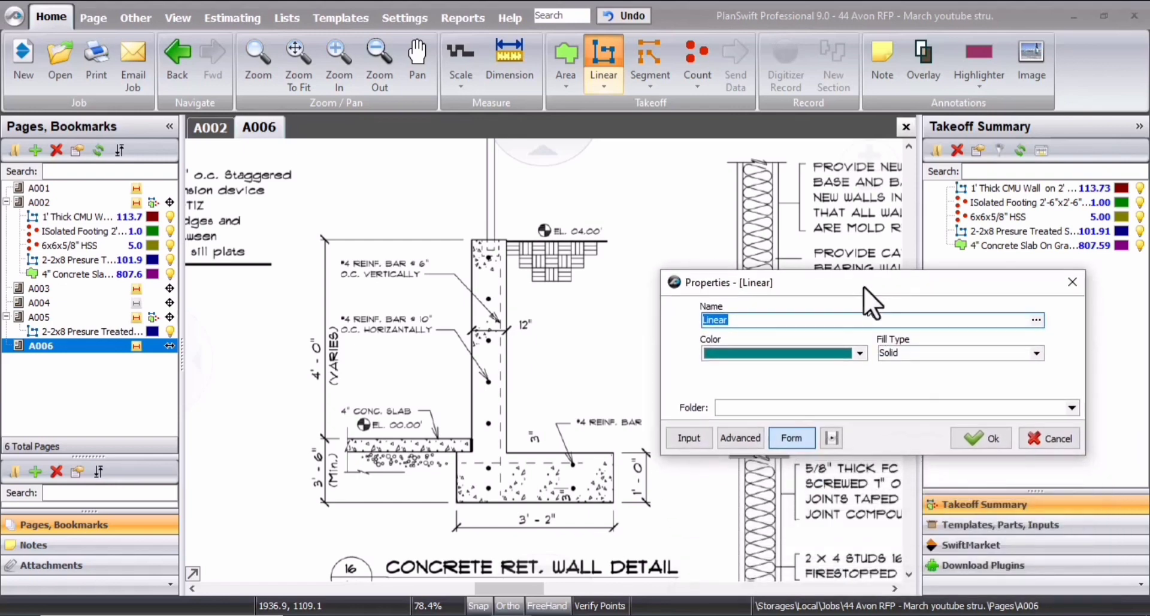
pyautogui.write("4' H Concrete Wall")
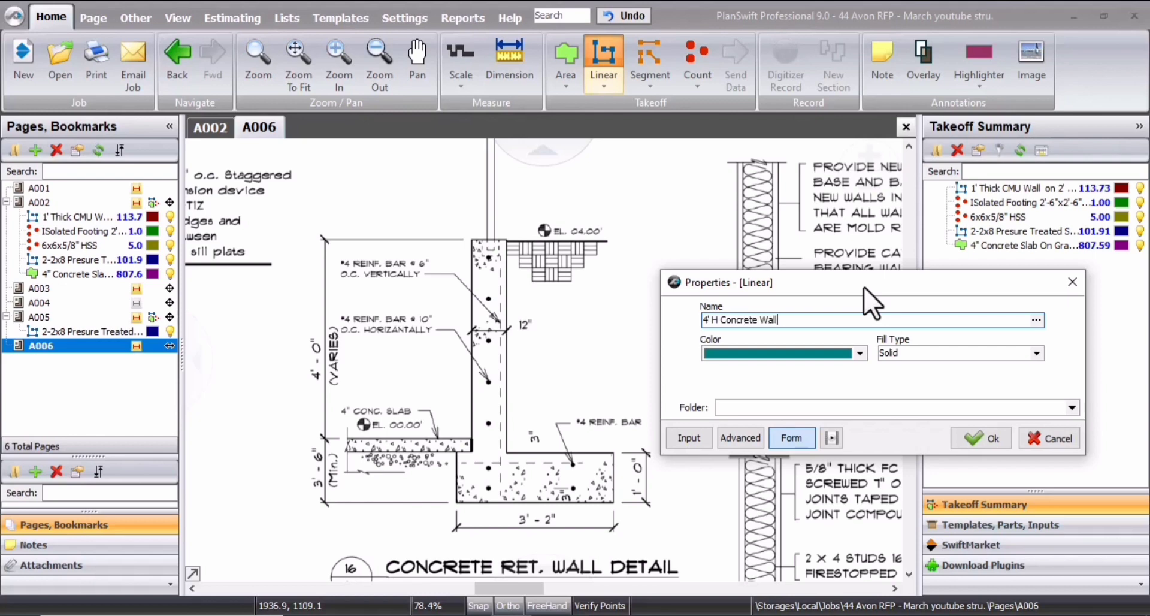
pyautogui.write(' (12" Thick) W/ (3\'-2"x1\'-0')
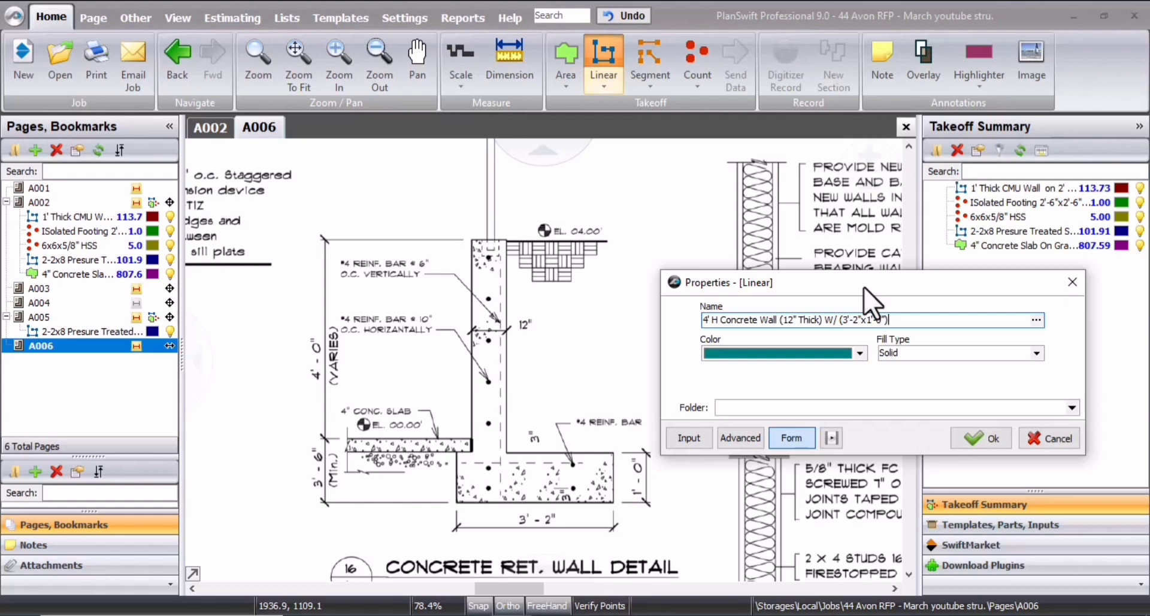
pyautogui.write('Footing')
pyautogui.click(983, 439)
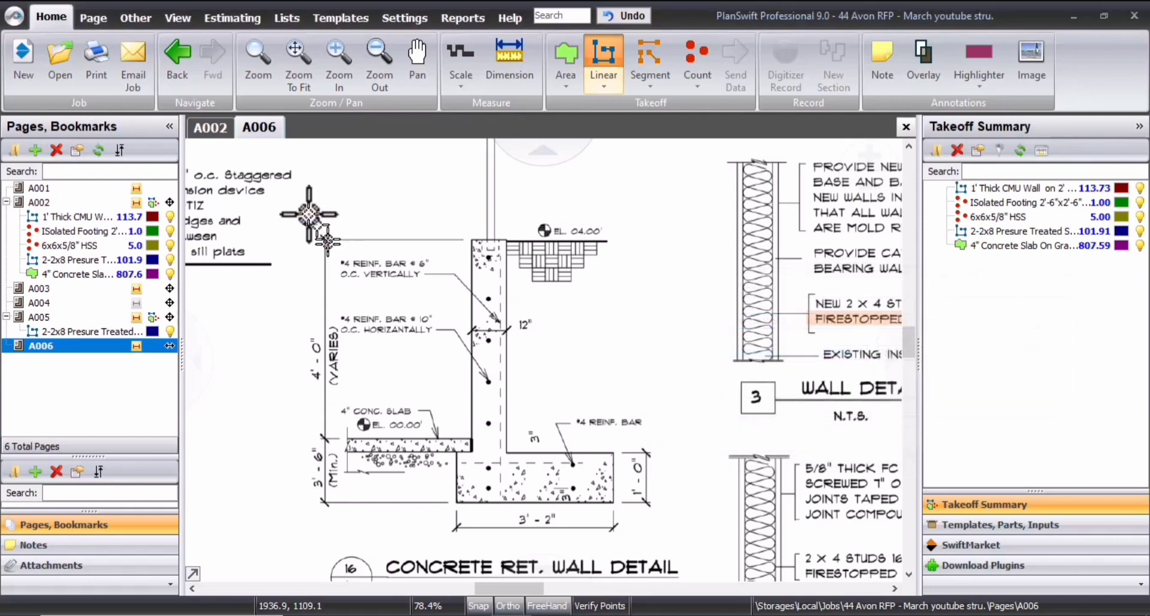
# On page A002, start recording the 4' H concrete wall and trace its short side beside the concrete landing, about 3'-4" long
pyautogui.click(198, 128)
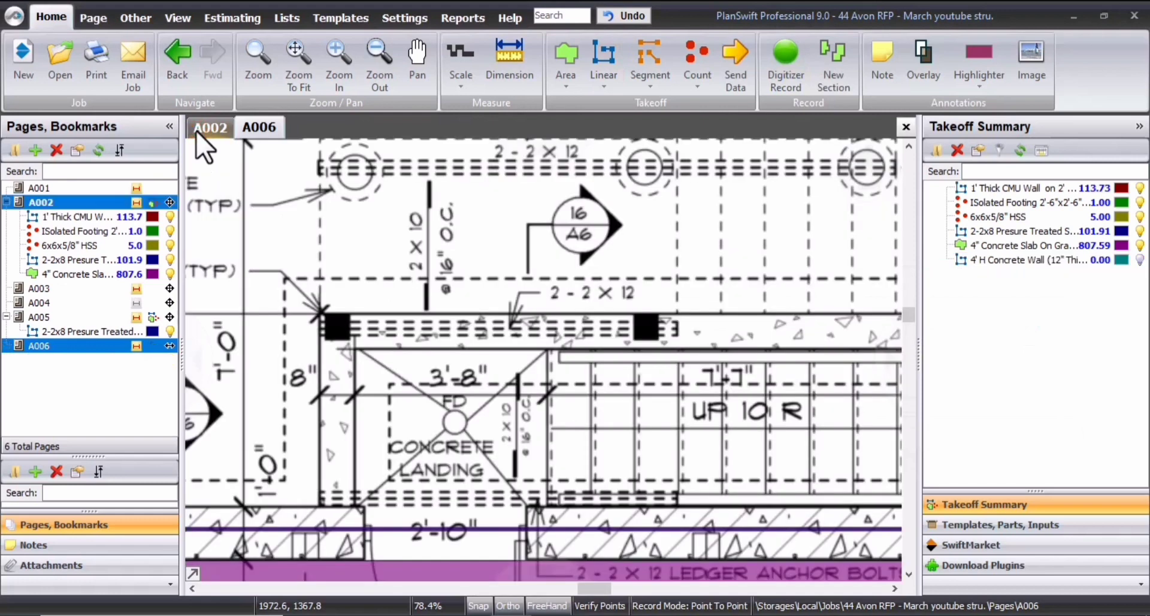
pyautogui.click(952, 261)
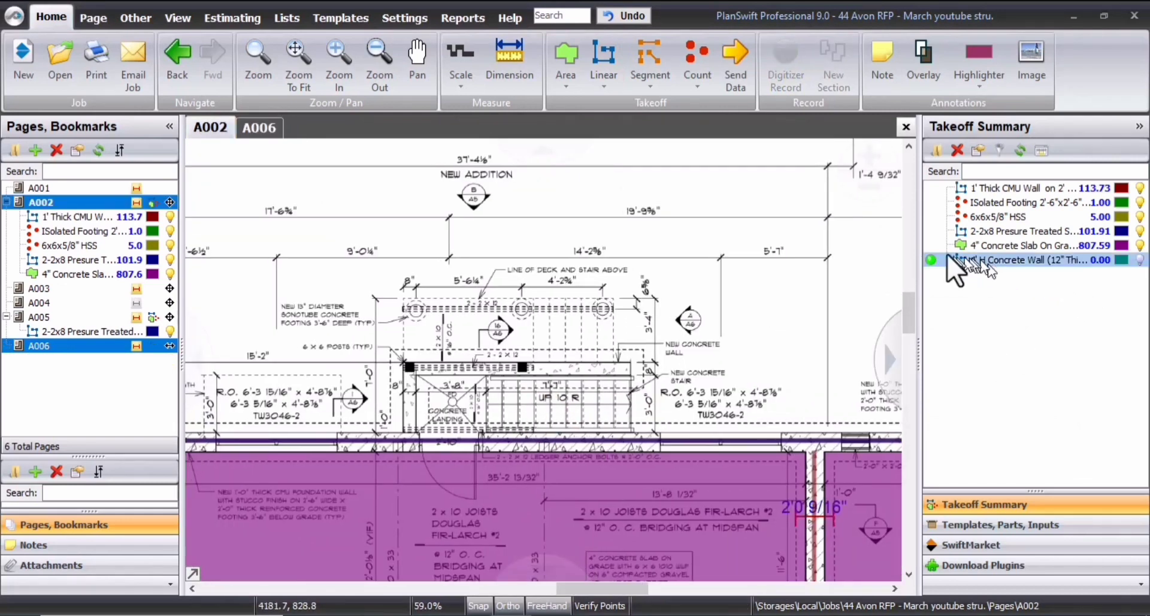
pyautogui.click(931, 260)
pyautogui.scroll(5, 403, 443)
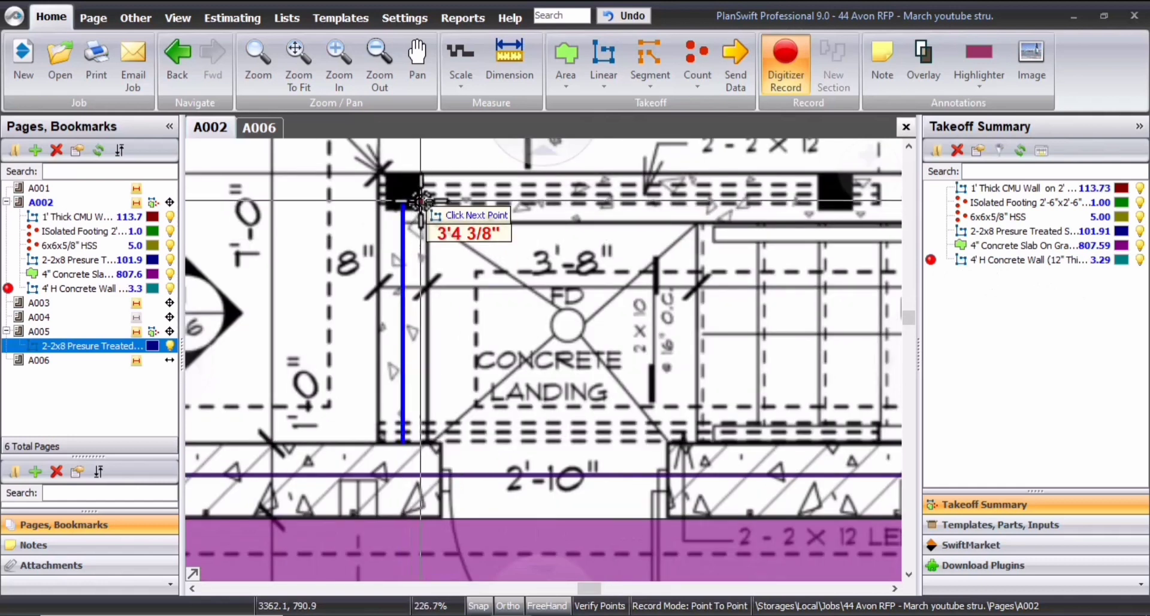
pyautogui.click(418, 199)
# Continue the concrete wall line along the landing and stair to the wall's far end, and stop recording
pyautogui.scroll(-1, 535, 201)
pyautogui.moveTo(792, 178); pyautogui.dragTo(493, 215)
pyautogui.scroll(3, 759, 236)
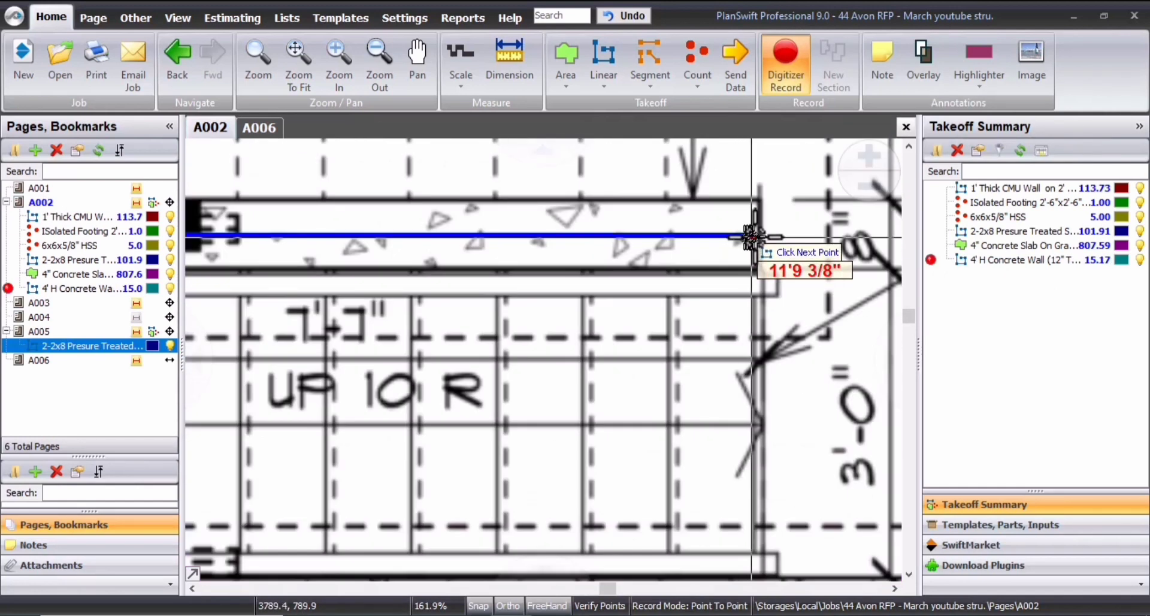
pyautogui.click(760, 235)
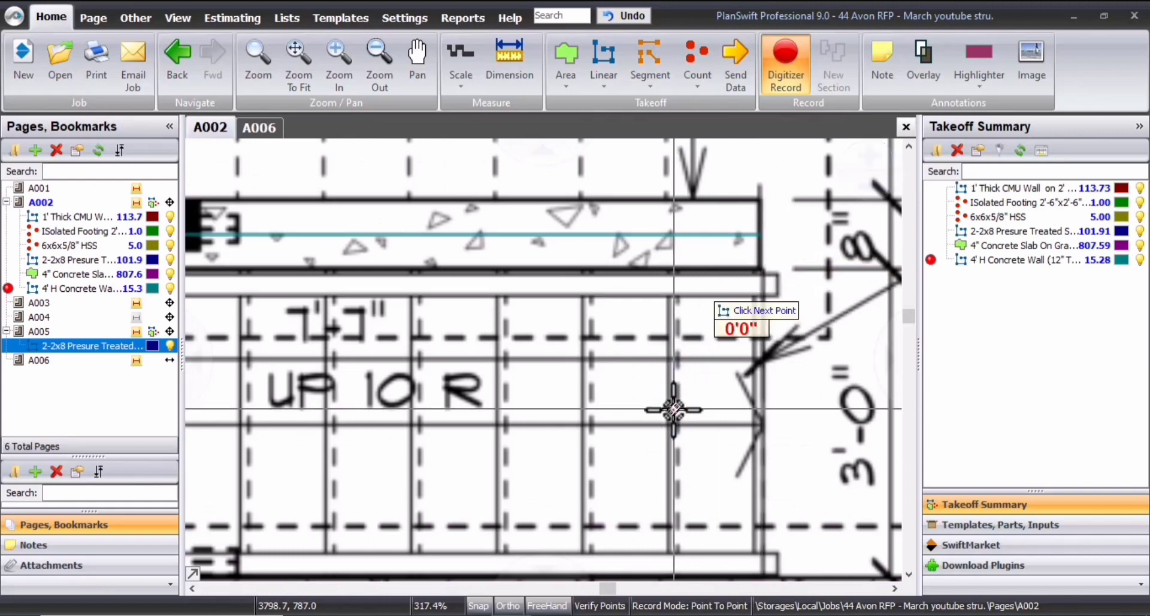
pyautogui.scroll(-8, 675, 405)
pyautogui.moveTo(621, 374); pyautogui.dragTo(683, 365)
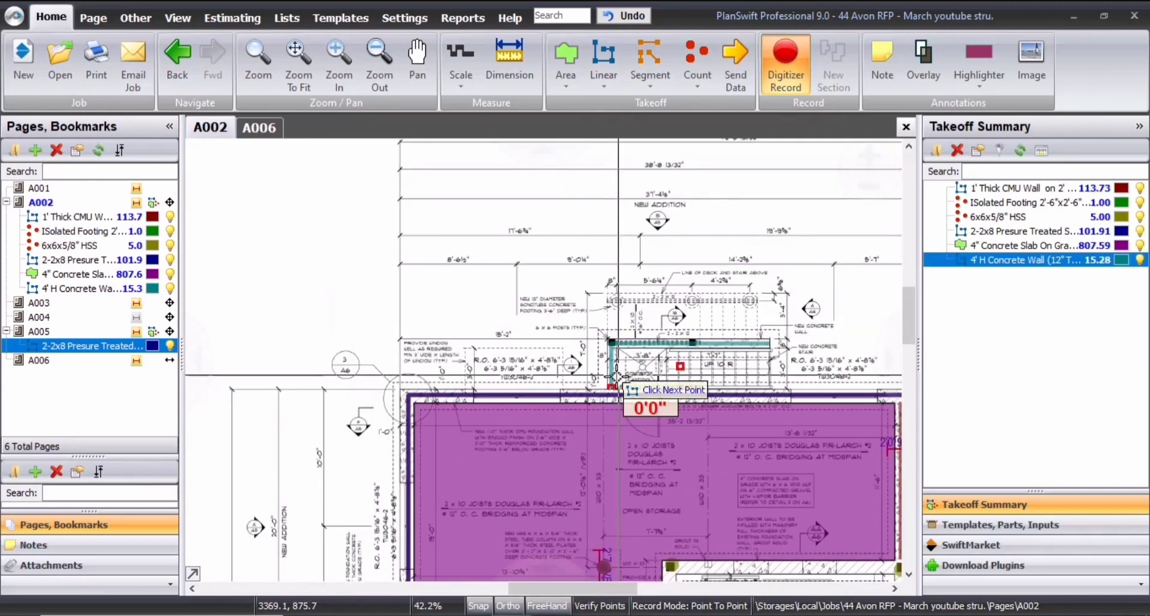
pyautogui.press('Escape')
pyautogui.press('Escape')
# Create a count takeoff named "13" Dia Spnotube Concrete Footing 3'-6" Deep" from the sonotube footing note
pyautogui.scroll(4, 532, 321)
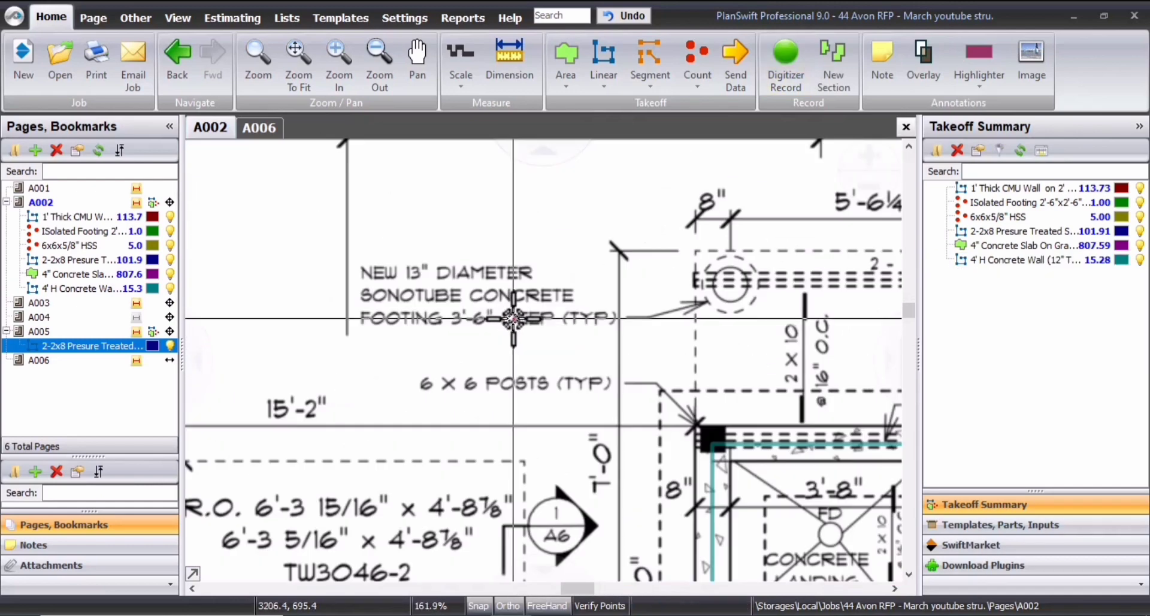
pyautogui.scroll(-1, 509, 340)
pyautogui.moveTo(488, 306); pyautogui.dragTo(536, 360)
pyautogui.scroll(-2, 559, 360)
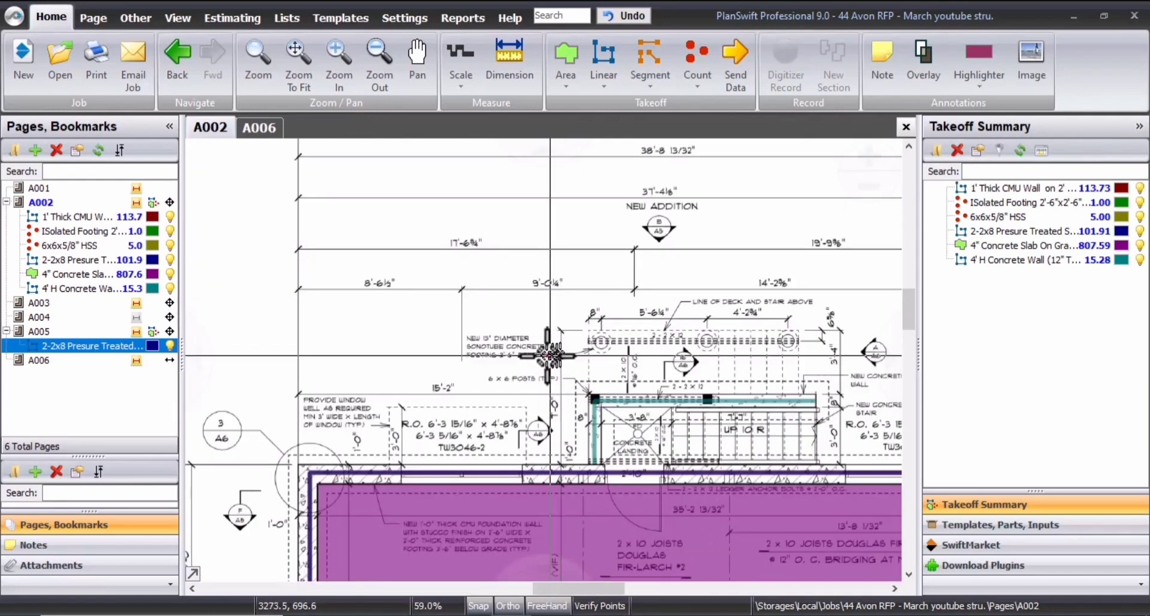
pyautogui.scroll(3, 561, 360)
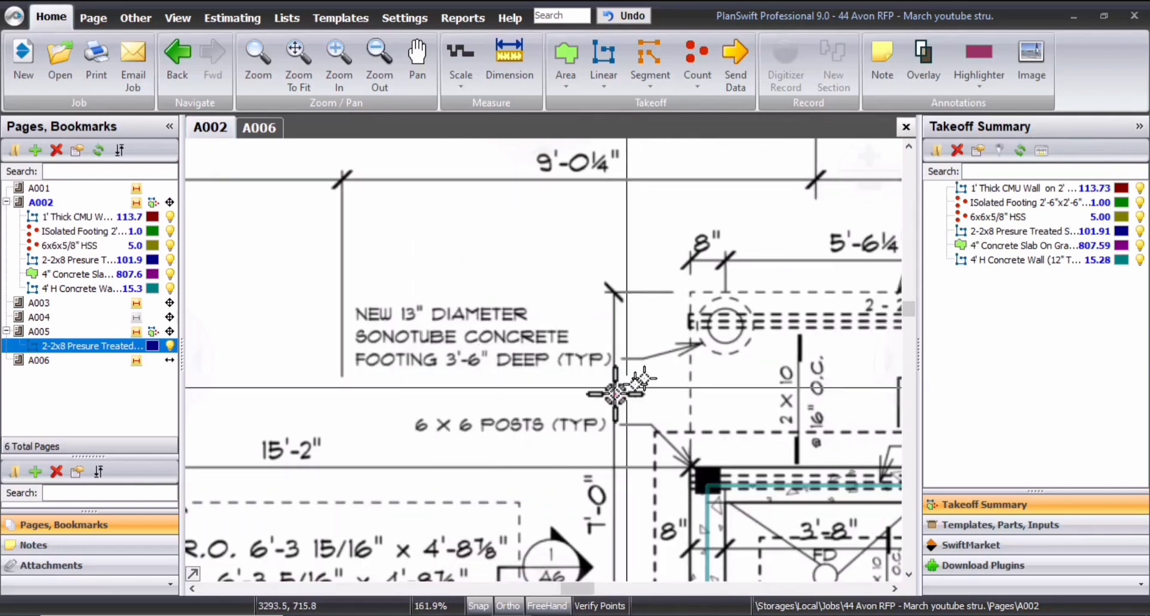
pyautogui.scroll(-1, 533, 389)
pyautogui.click(702, 54)
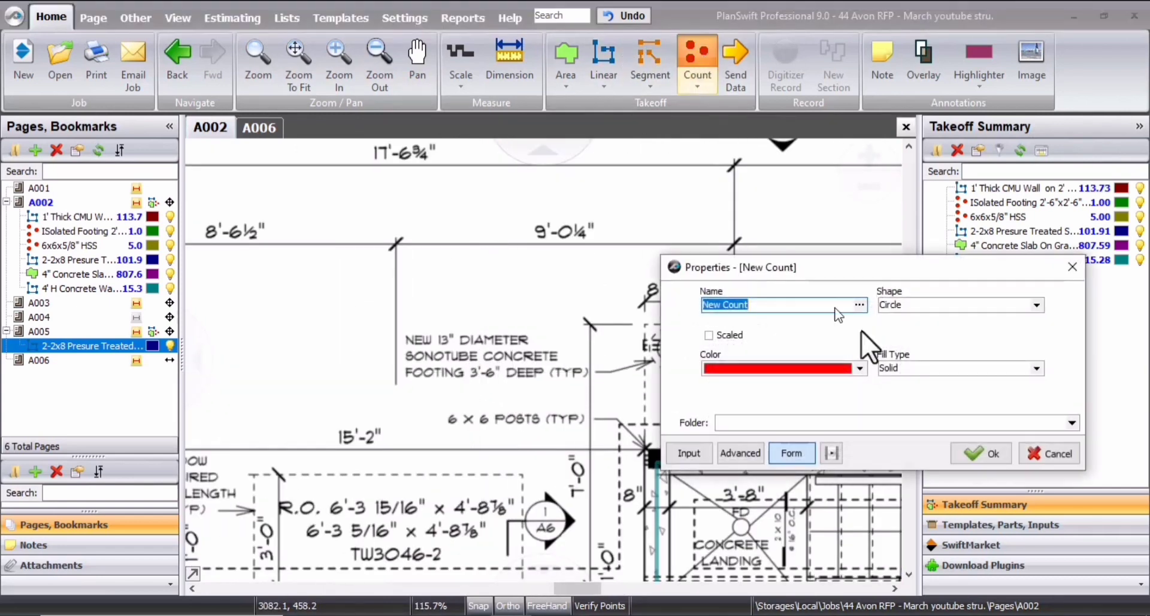
pyautogui.write('13"n')
pyautogui.press('BackSpace')
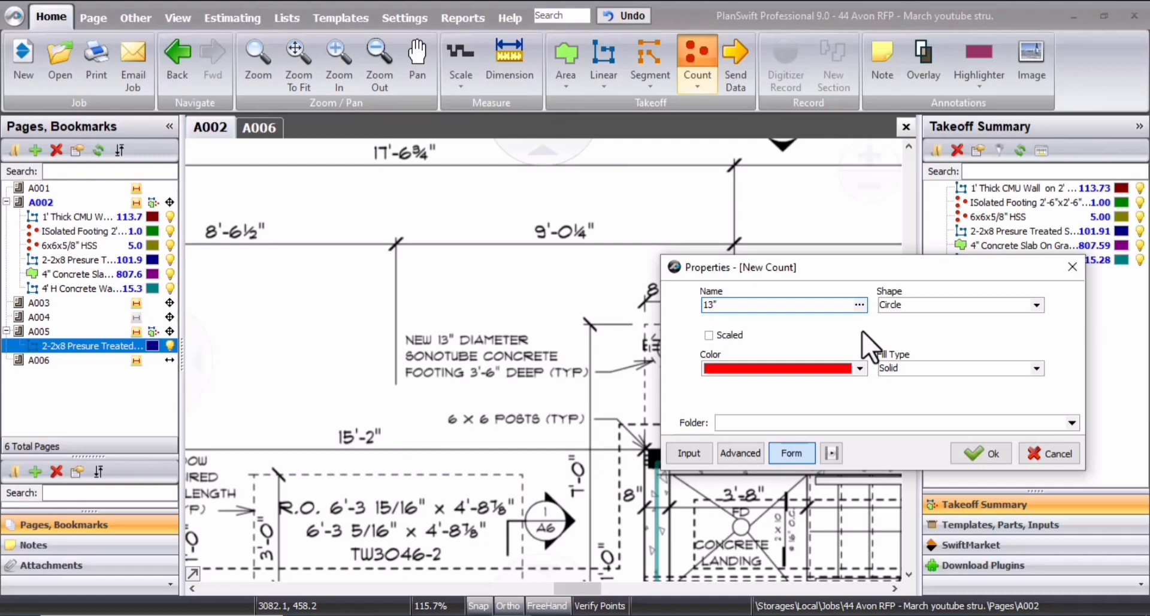
pyautogui.write('Dia Spnotube Concrete ')
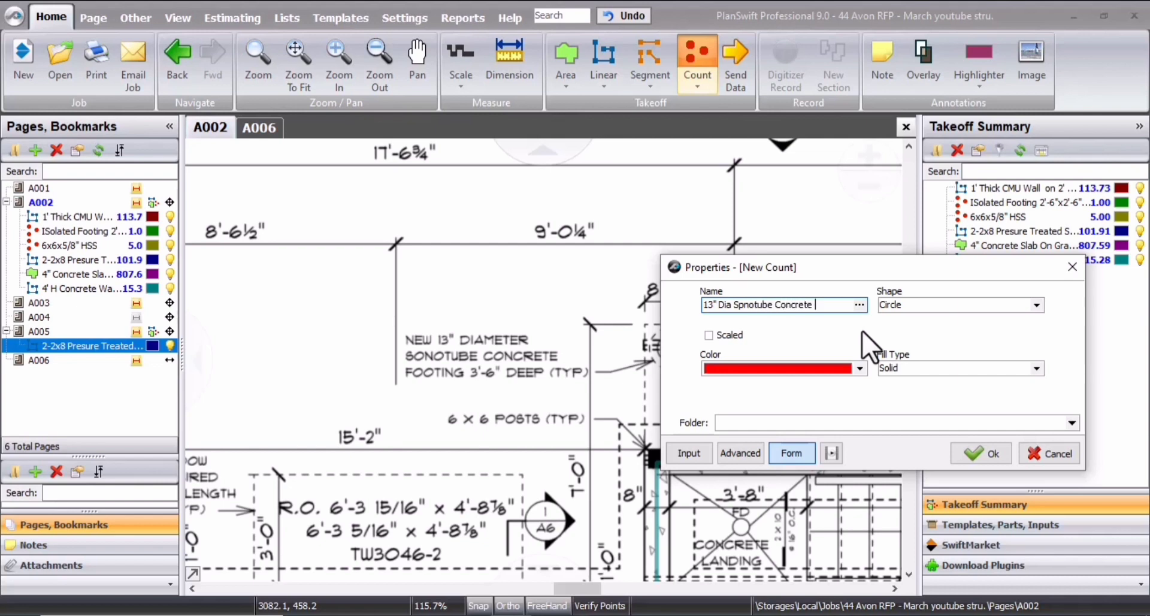
pyautogui.write('Footing 3\'-6" Dee')
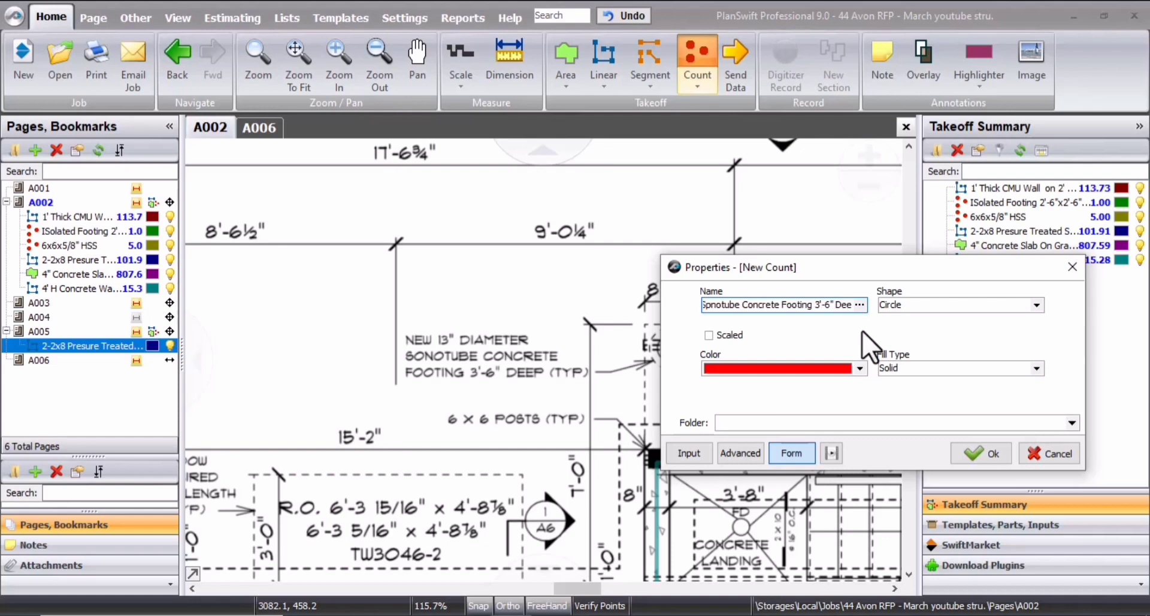
pyautogui.write('p')
pyautogui.click(991, 455)
# Count the three sonotube footings along the outer deck line and stop recording
pyautogui.click(665, 347)
pyautogui.scroll(-1, 742, 409)
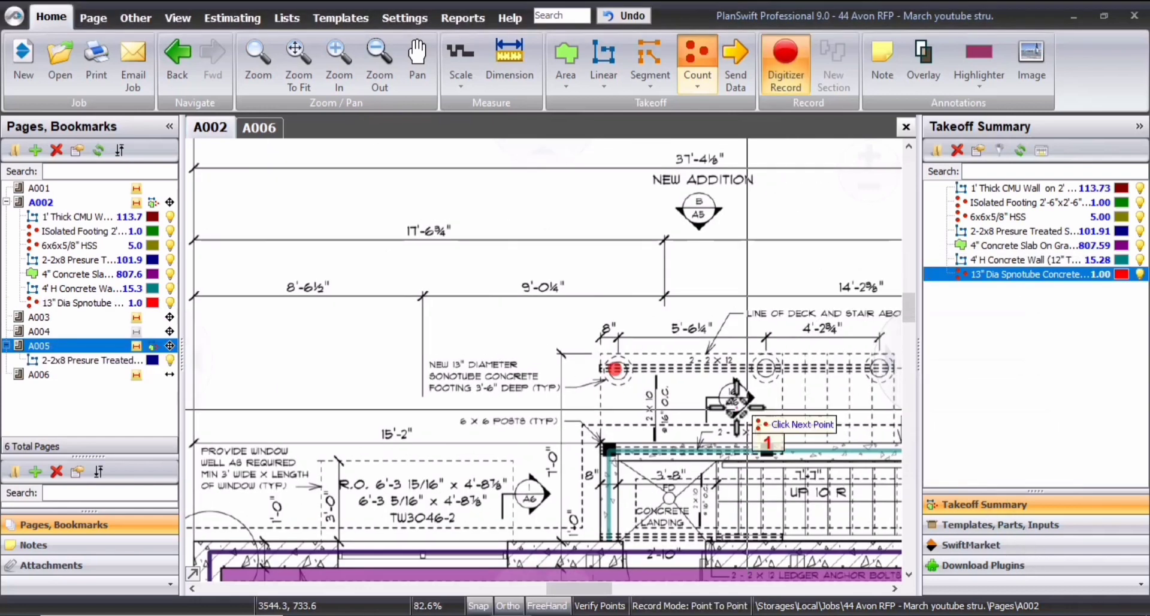
pyautogui.click(771, 372)
pyautogui.click(768, 379)
pyautogui.moveTo(772, 389); pyautogui.dragTo(678, 382)
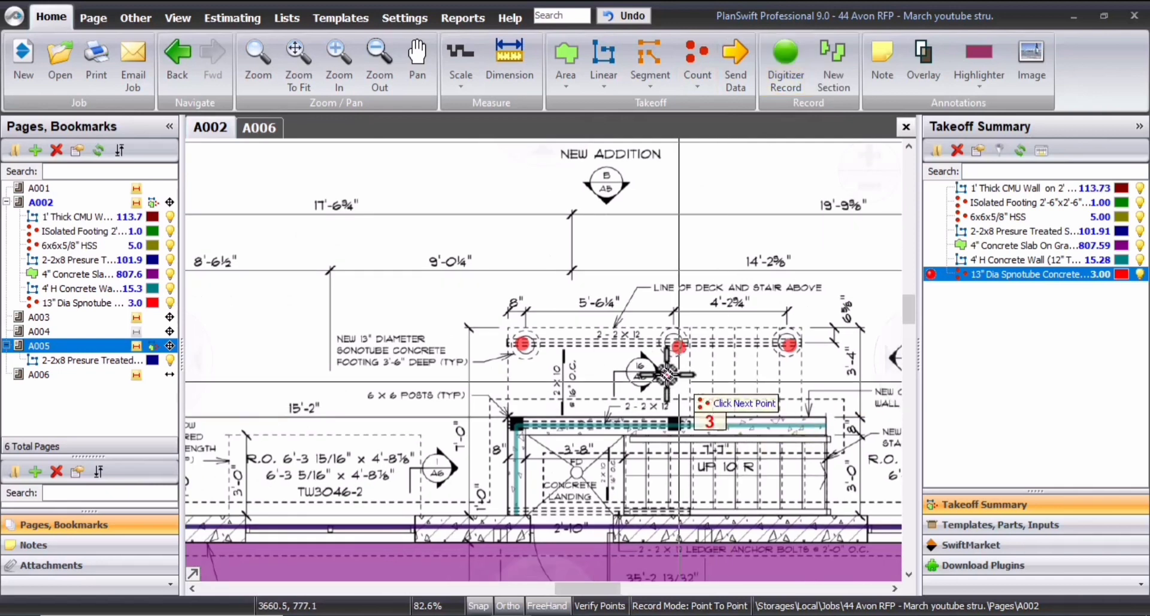
pyautogui.press('Escape')
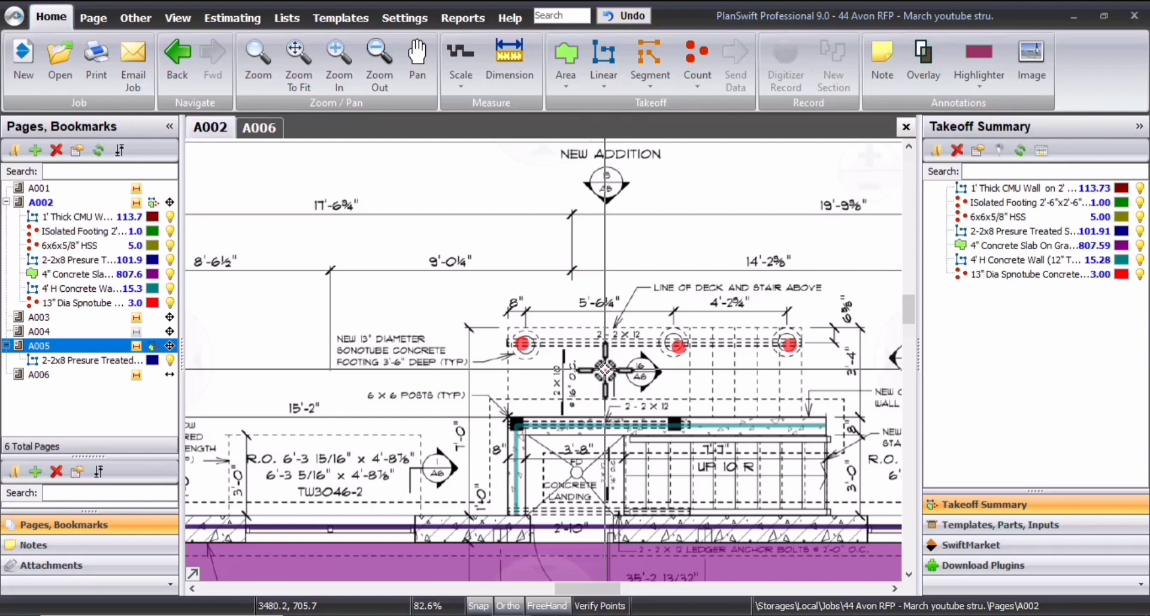
# Create an area takeoff named "6" Thich Stair Landing" for the concrete landing
pyautogui.scroll(5, 572, 413)
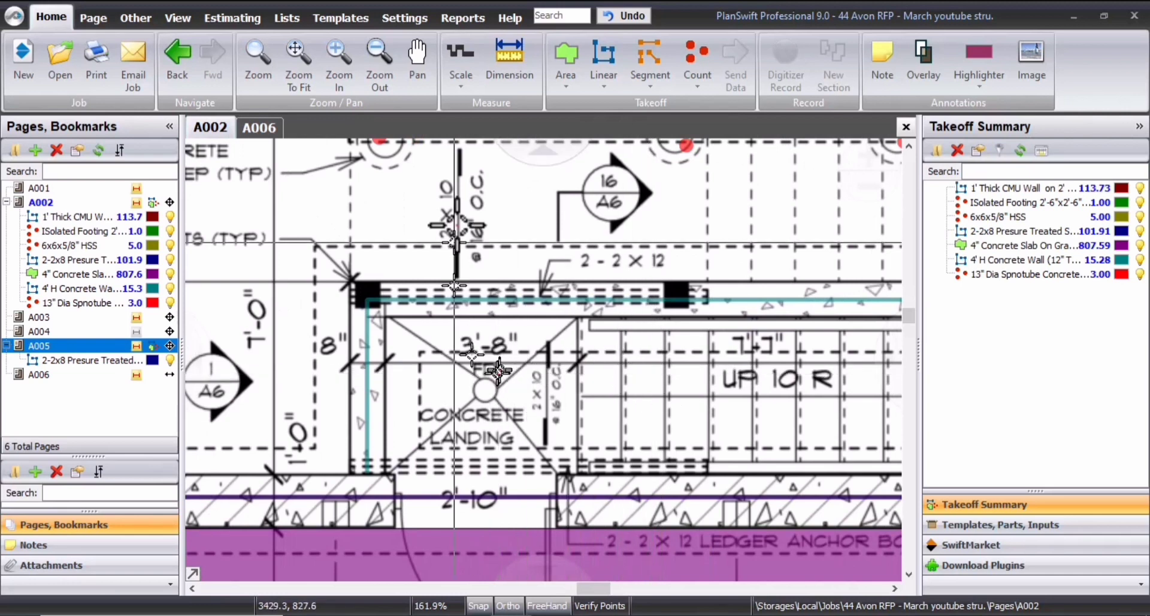
pyautogui.click(573, 47)
pyautogui.write('6" Thich Stair')
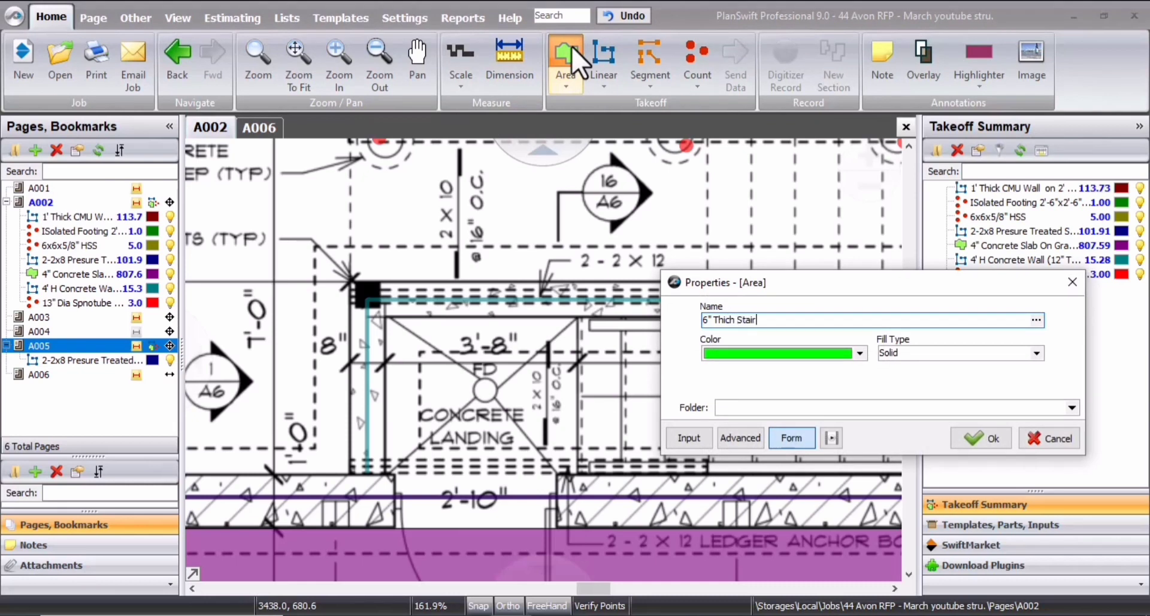
pyautogui.write(' Landing')
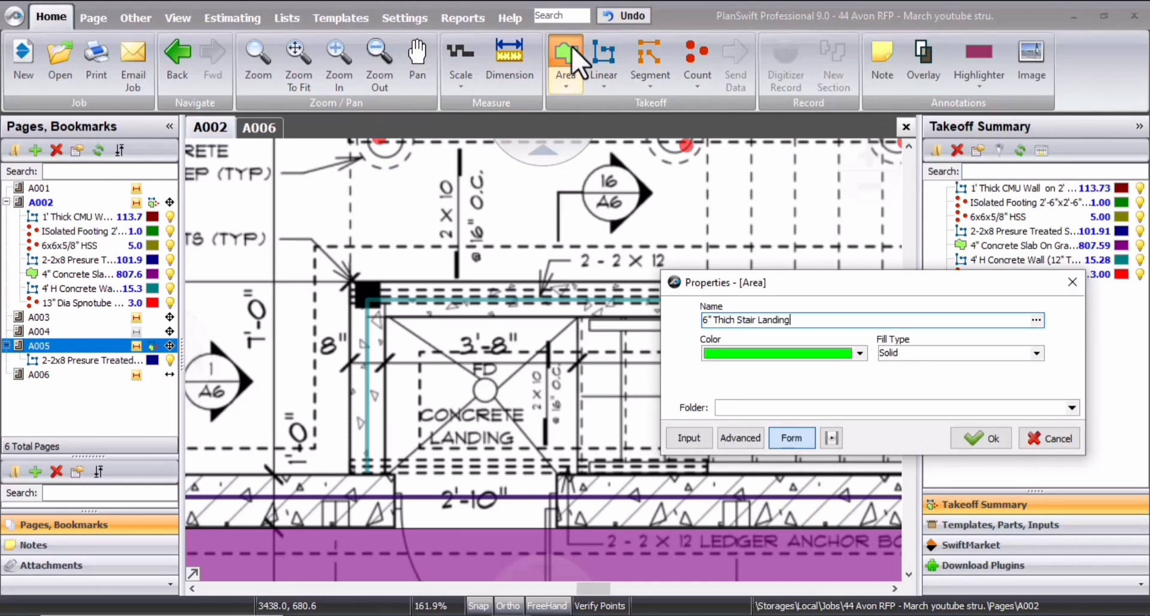
pyautogui.click(973, 443)
# Trace the rectangular concrete landing between the new concrete wall, the stair and the foundation wall, and stop recording
pyautogui.scroll(3, 387, 310)
pyautogui.click(377, 309)
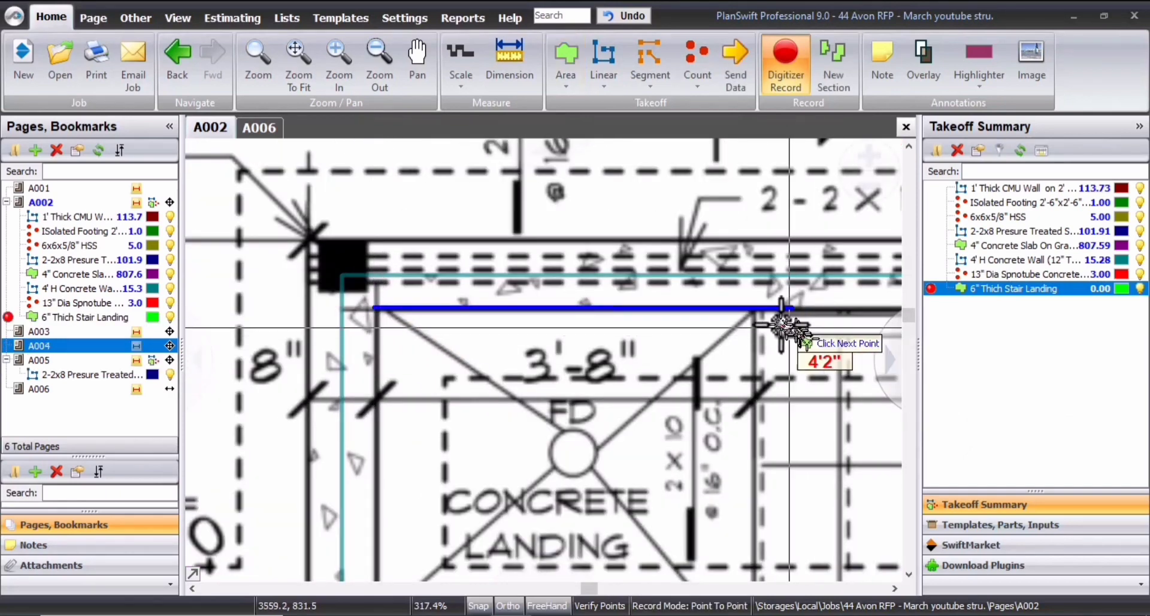
pyautogui.click(751, 310)
pyautogui.click(713, 430)
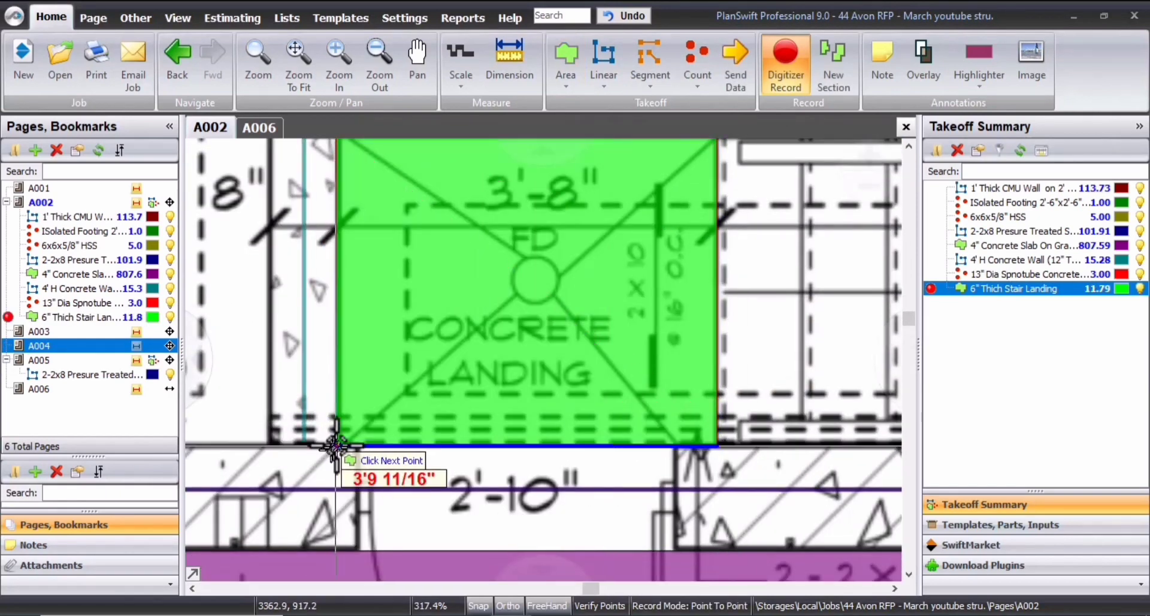
pyautogui.click(329, 449)
pyautogui.scroll(-3, 359, 441)
pyautogui.scroll(-2, 625, 393)
pyautogui.press('Escape')
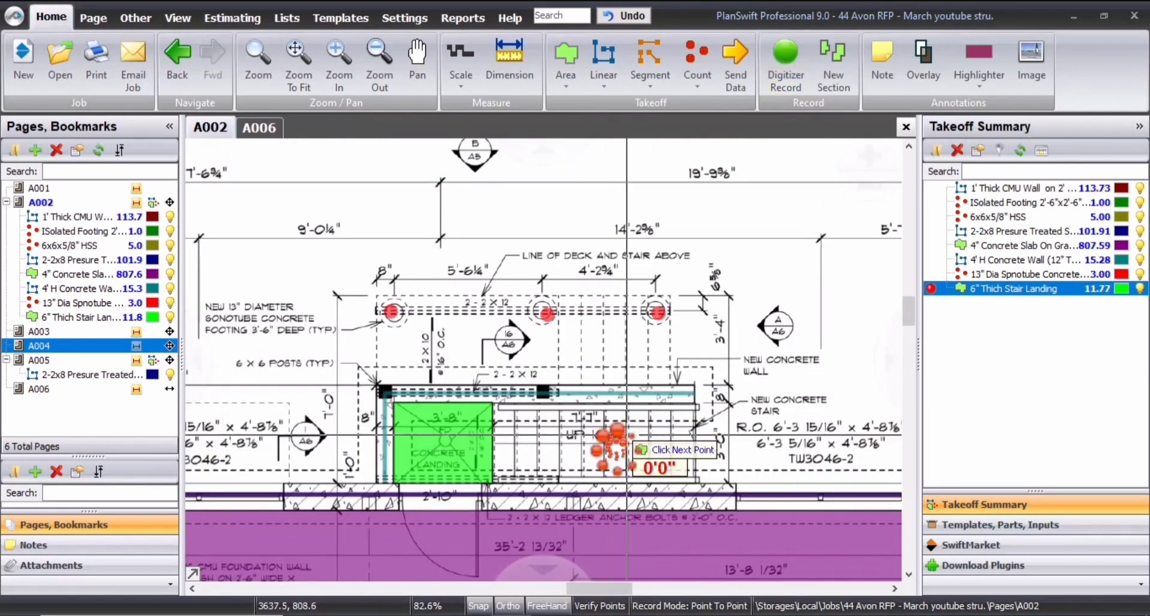
# Check the stair beside the landing, and find the concrete step detail with bluestone treads on page A006
pyautogui.scroll(3, 597, 451)
pyautogui.scroll(-2, 611, 442)
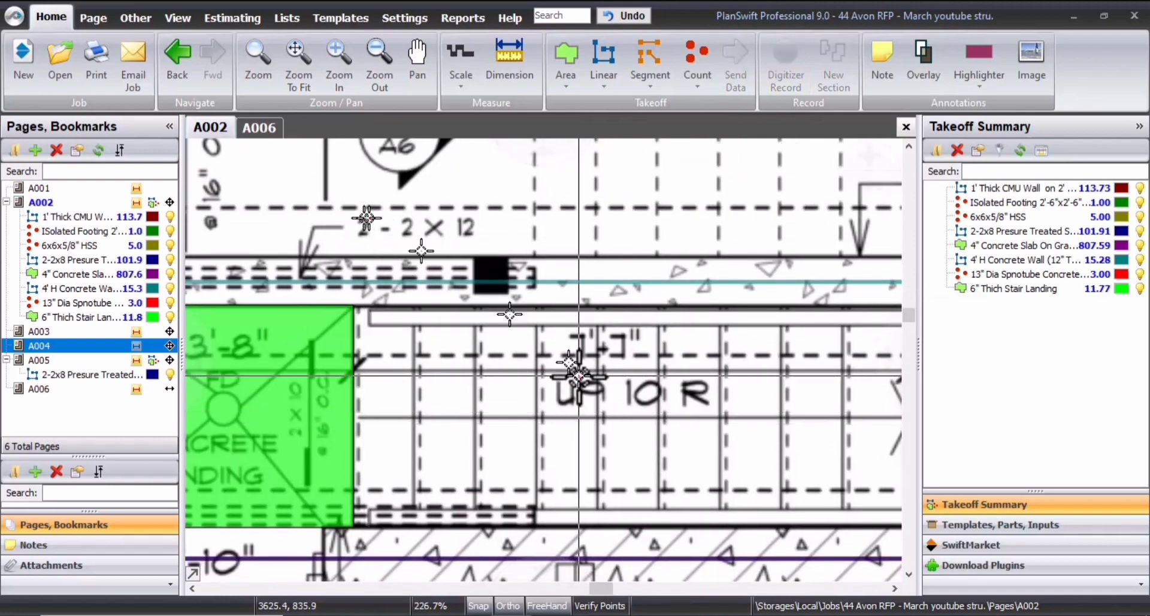
pyautogui.scroll(-2, 575, 385)
pyautogui.click(270, 128)
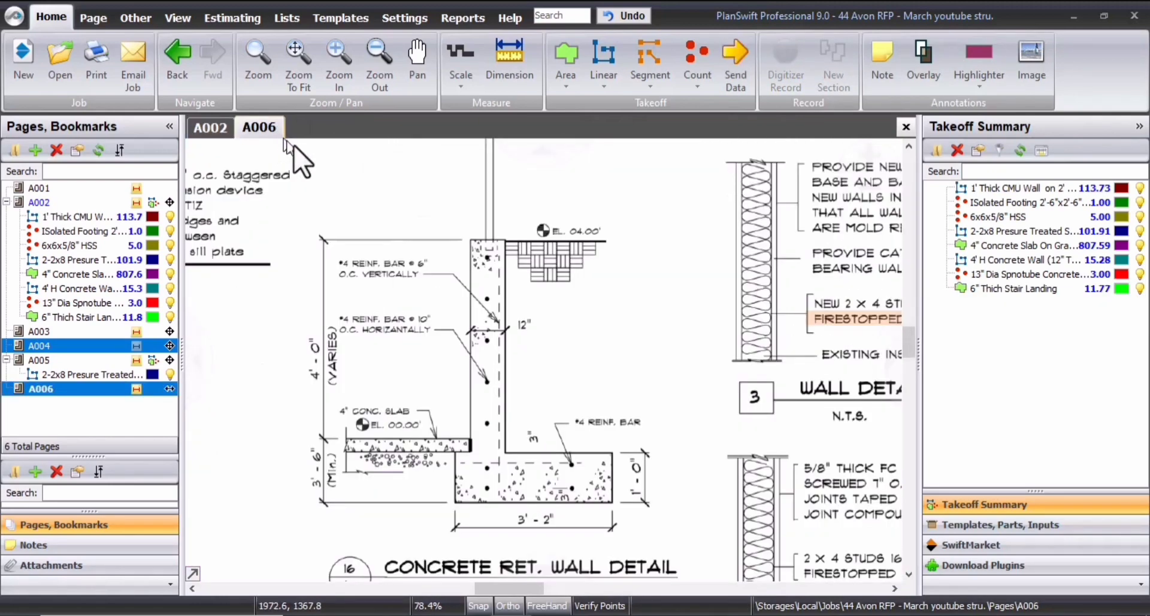
pyautogui.scroll(-3, 585, 398)
pyautogui.scroll(2, 398, 457)
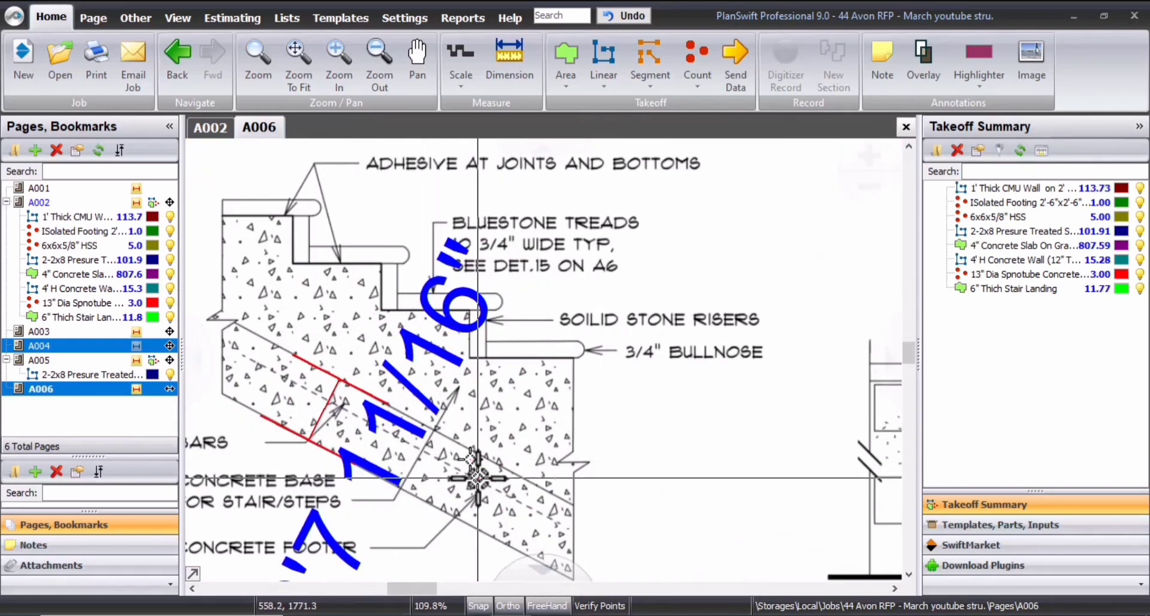
# Create an area takeoff named "Concrete Step" on the stair detail of page A006
pyautogui.click(564, 54)
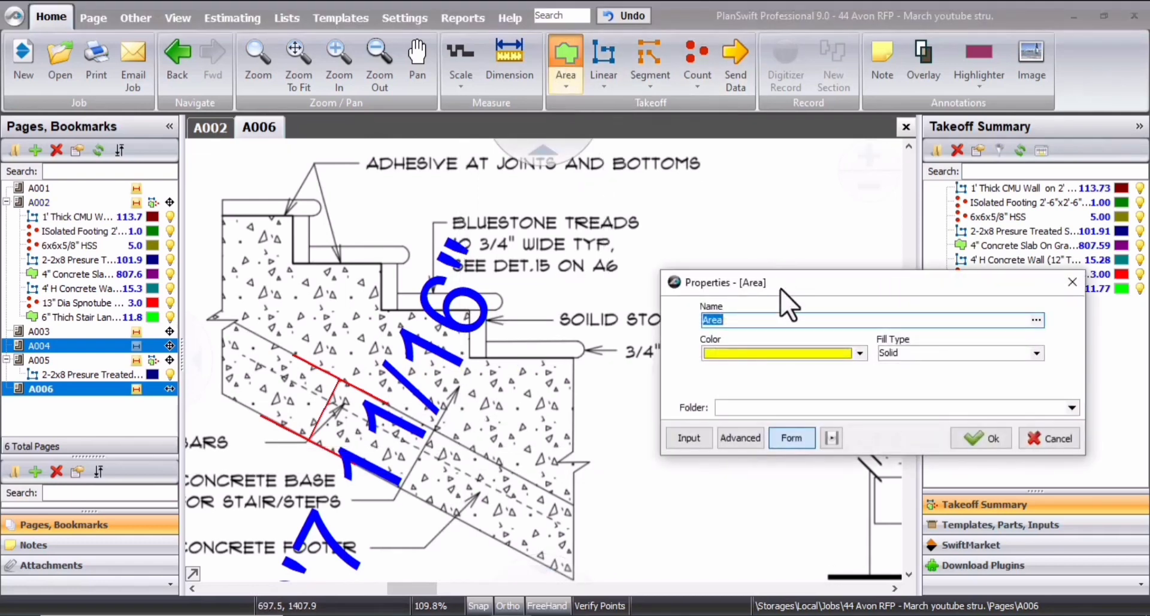
pyautogui.write('Step')
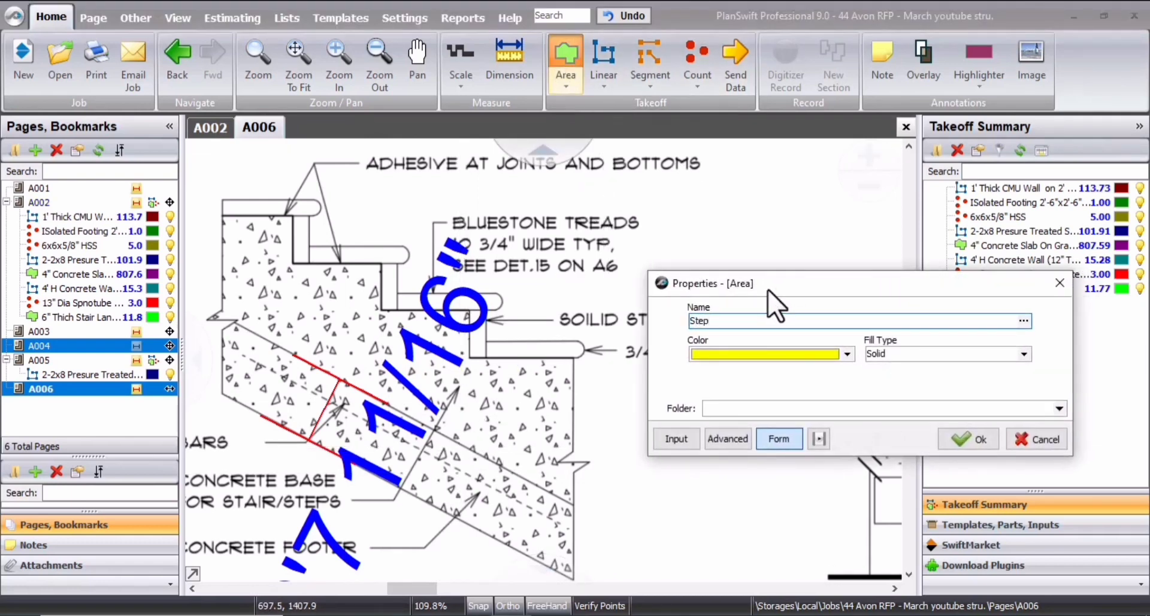
pyautogui.press('BackSpace')
pyautogui.press('BackSpace')
pyautogui.press('BackSpace')
pyautogui.press('BackSpace')
pyautogui.write('Concrete Step')
pyautogui.click(969, 438)
pyautogui.scroll(2, 378, 313)
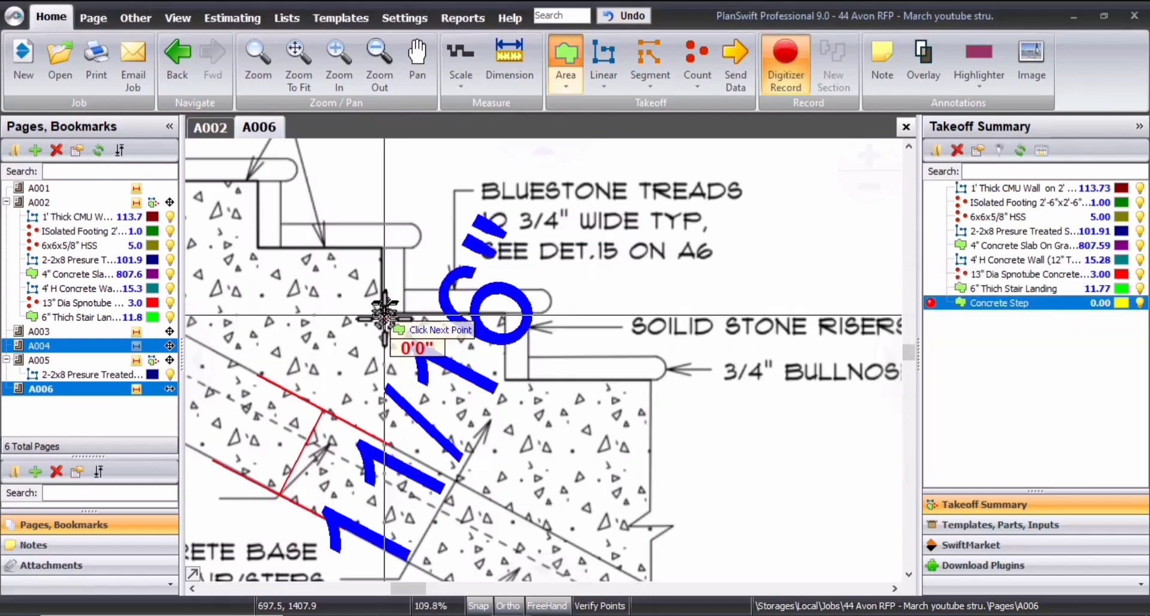
# Trace one concrete step profile in the stair detail, from its tread and riser down to the sloped base, and stop recording
pyautogui.click(504, 312)
pyautogui.click(504, 505)
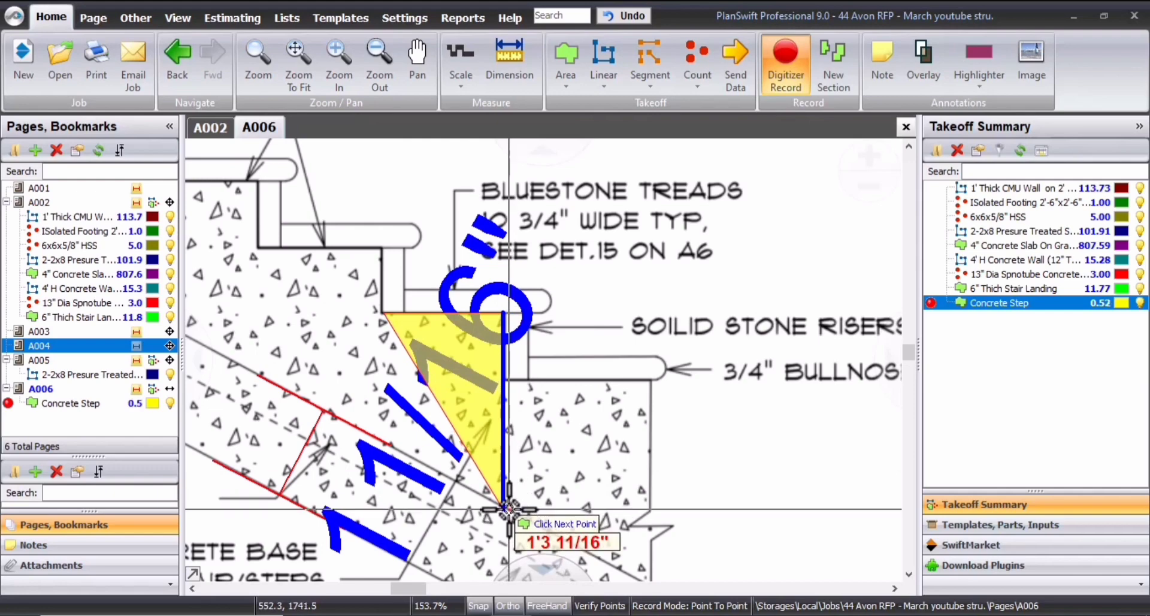
pyautogui.scroll(6, 376, 431)
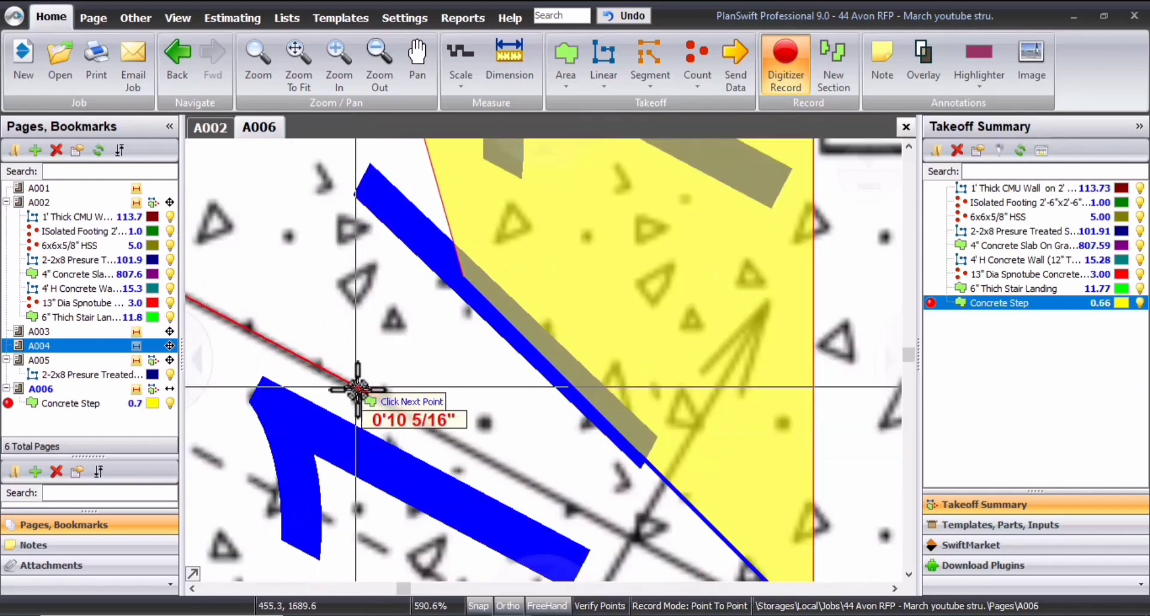
pyautogui.scroll(-4, 346, 395)
pyautogui.scroll(2, 336, 405)
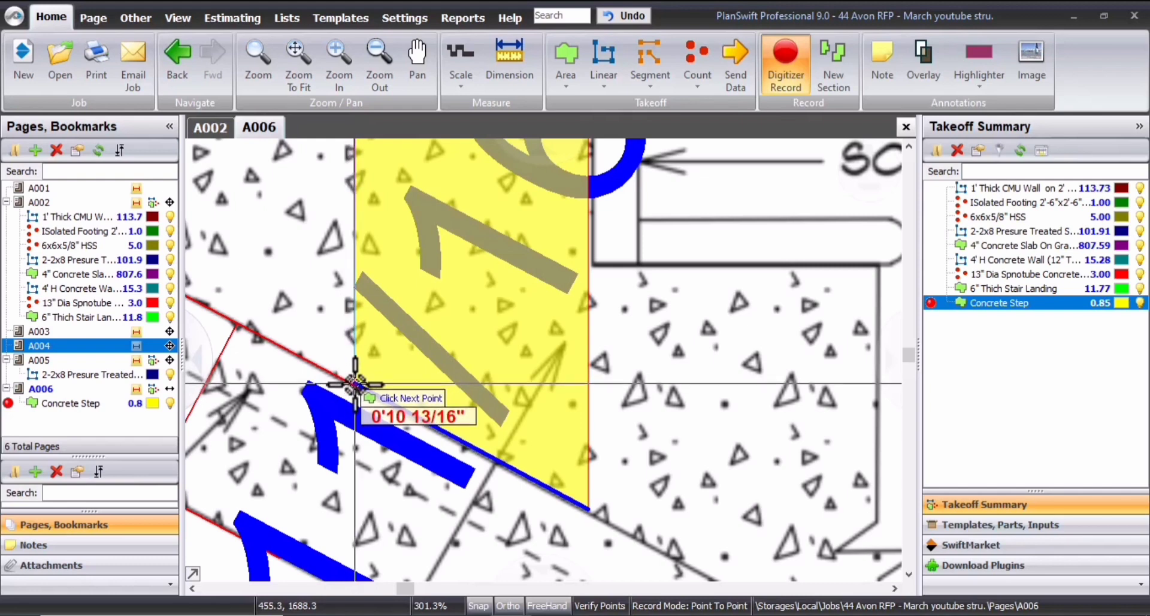
pyautogui.scroll(-2, 649, 450)
pyautogui.scroll(-2, 539, 464)
pyautogui.click(569, 445)
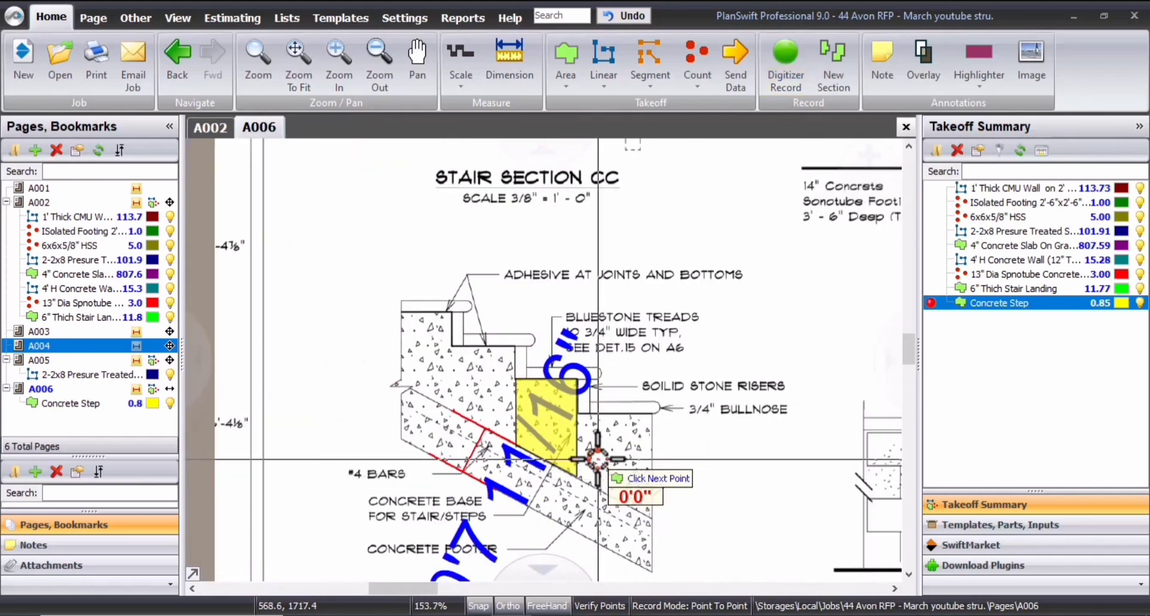
pyautogui.doubleClick(569, 445)
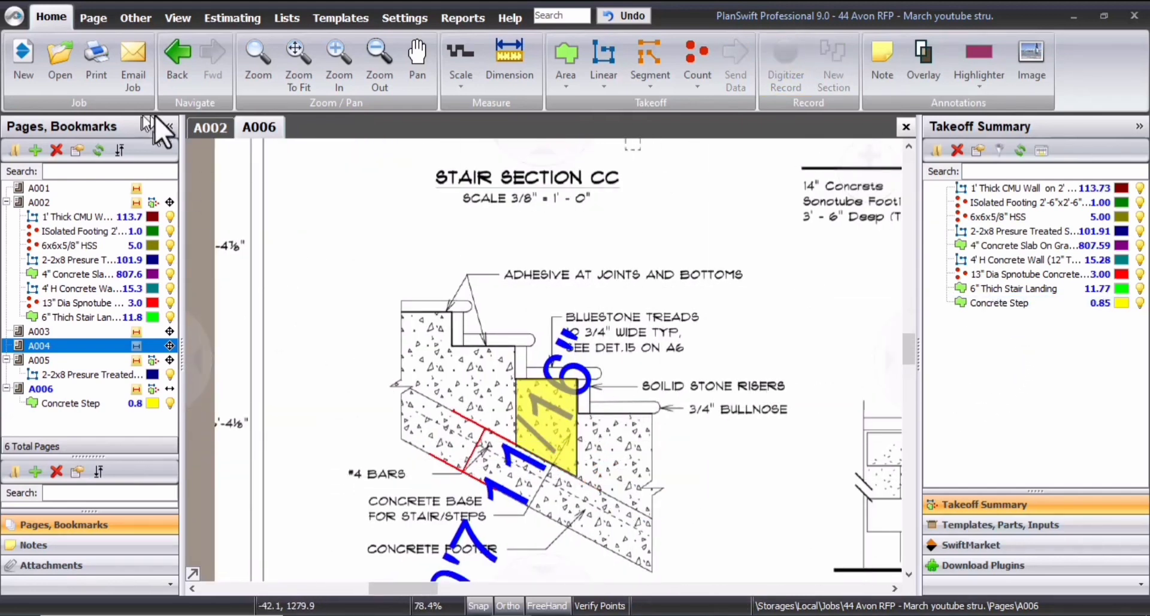
# Check the concrete stair on page A002 against the dashed steps in the new rear elevation on page A005 for the step count
pyautogui.click(207, 127)
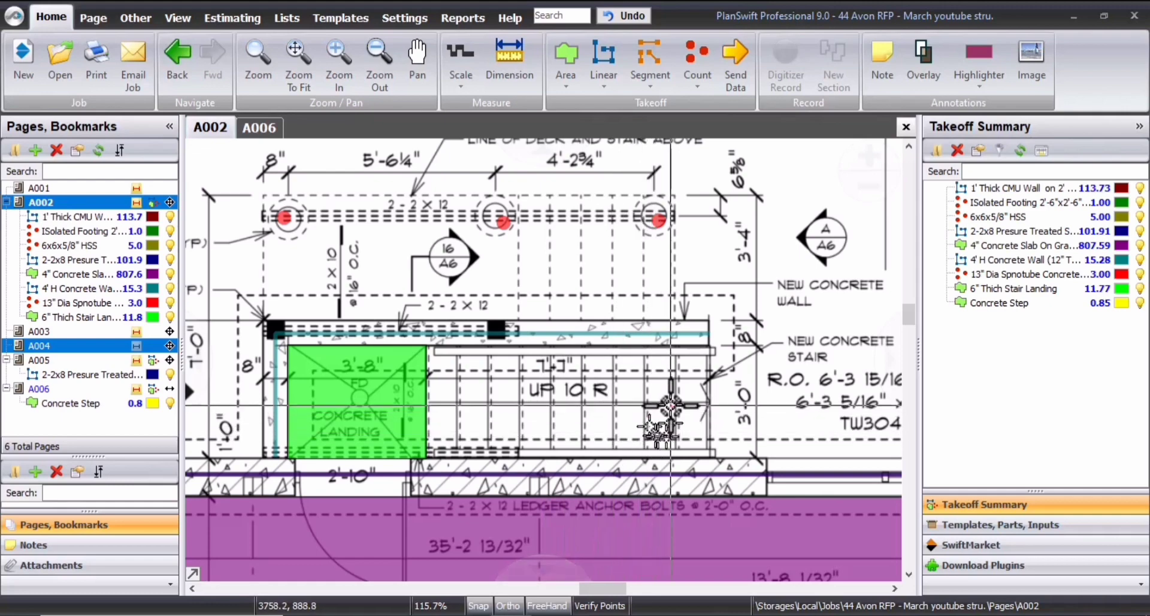
pyautogui.scroll(-1, 592, 288)
pyautogui.scroll(-5, 592, 288)
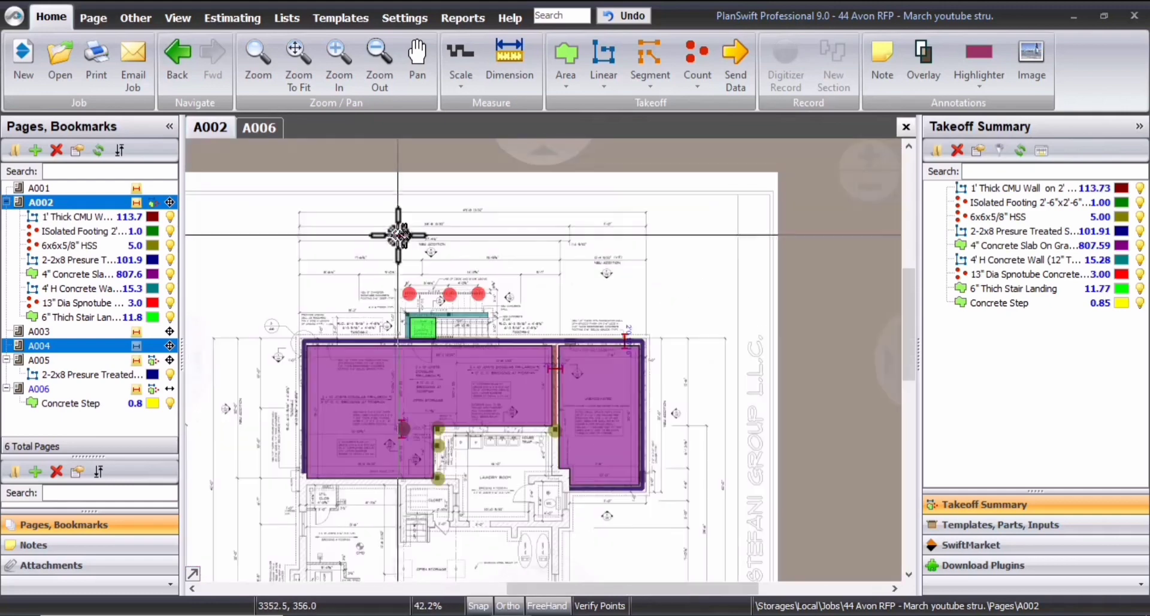
pyautogui.click(271, 133)
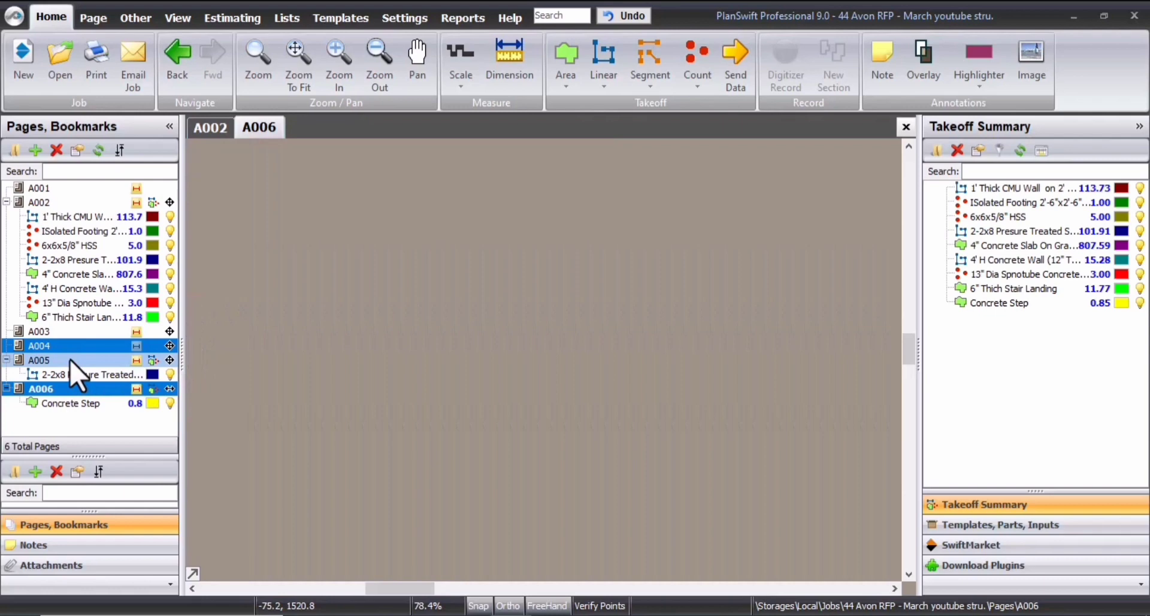
pyautogui.click(70, 361)
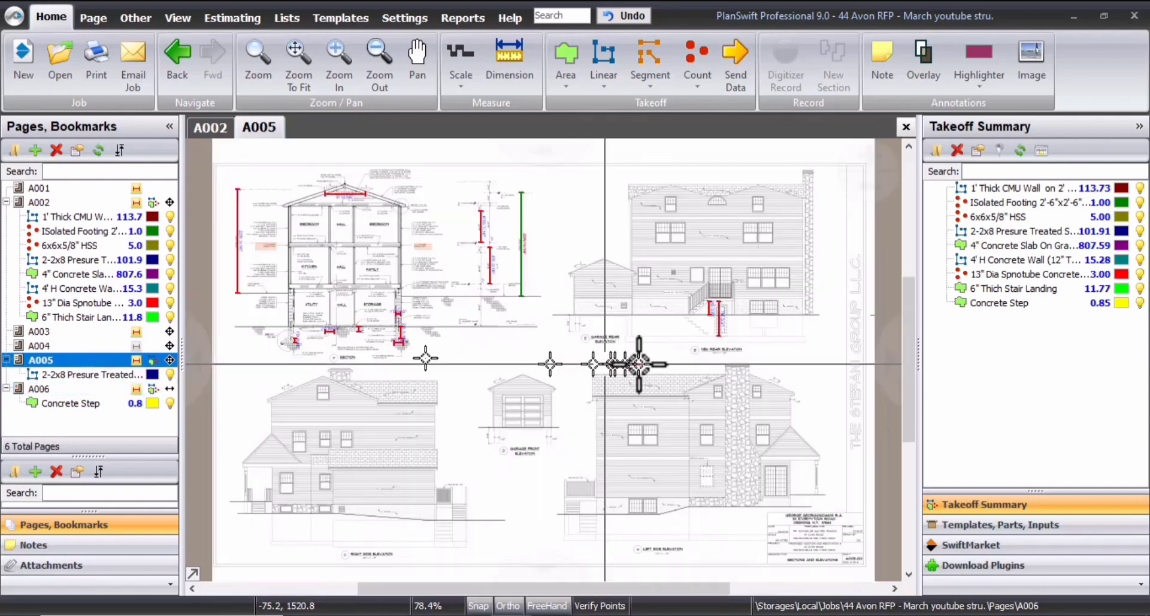
pyautogui.scroll(5, 679, 309)
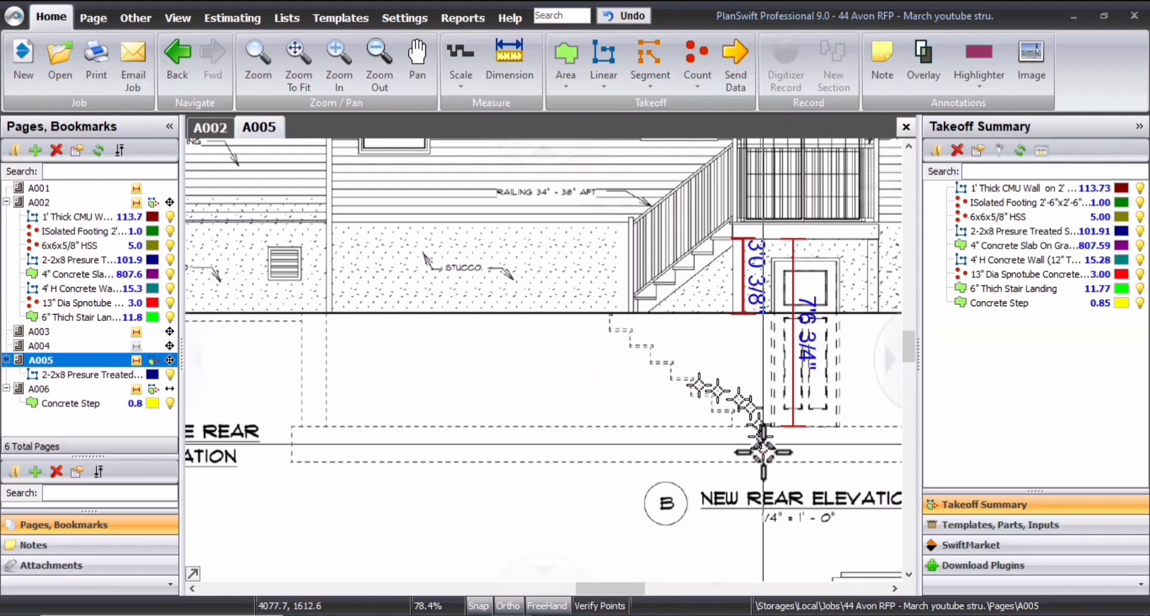
pyautogui.scroll(-5, 761, 446)
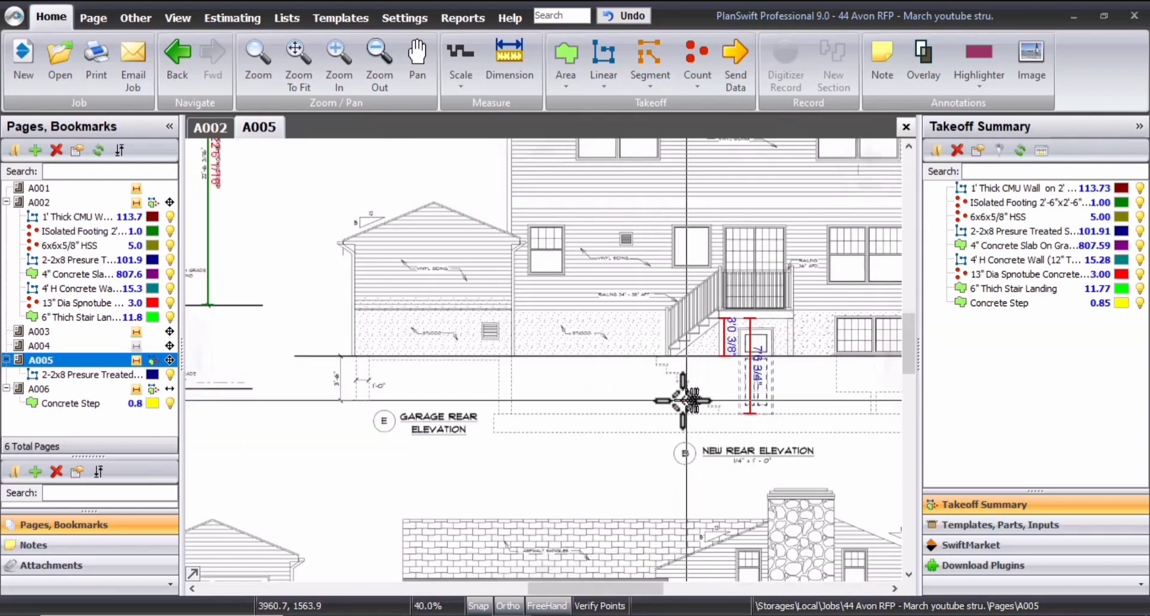
pyautogui.scroll(-5, 659, 407)
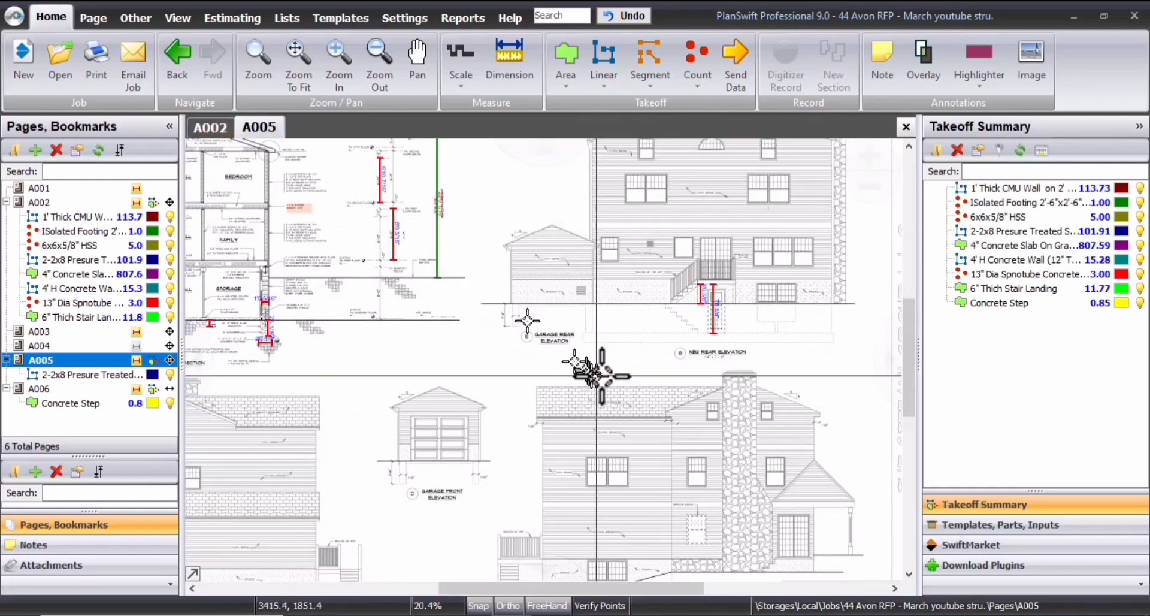
pyautogui.scroll(7, 685, 317)
pyautogui.click(603, 258)
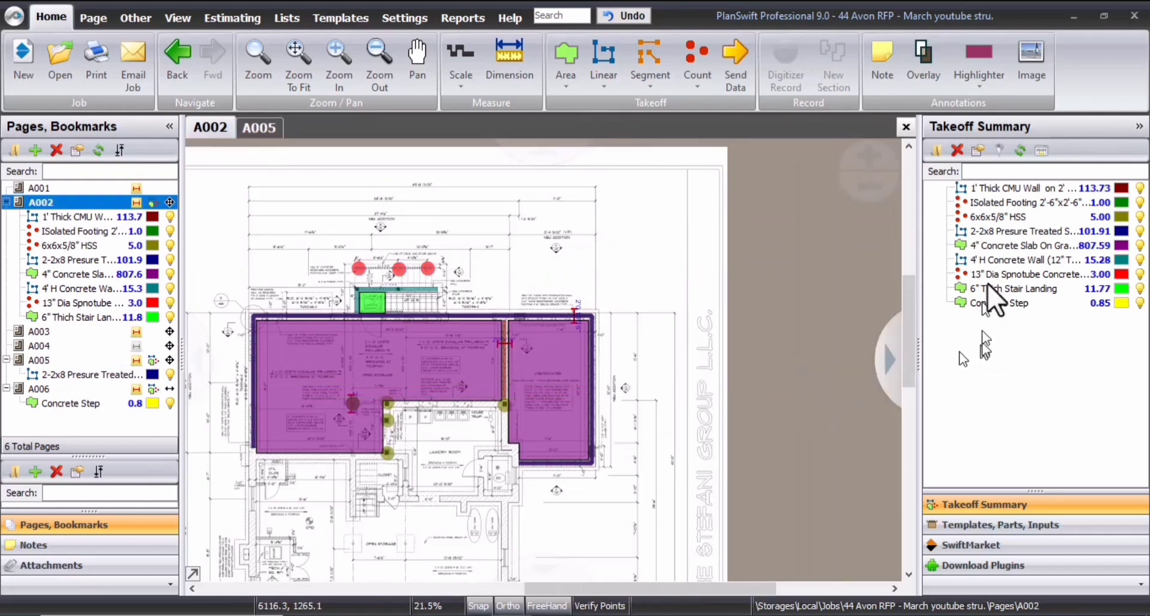
# Rename the "Concrete Step" takeoff as "7 Concrete Step 3' Wide"
pyautogui.click(987, 287)
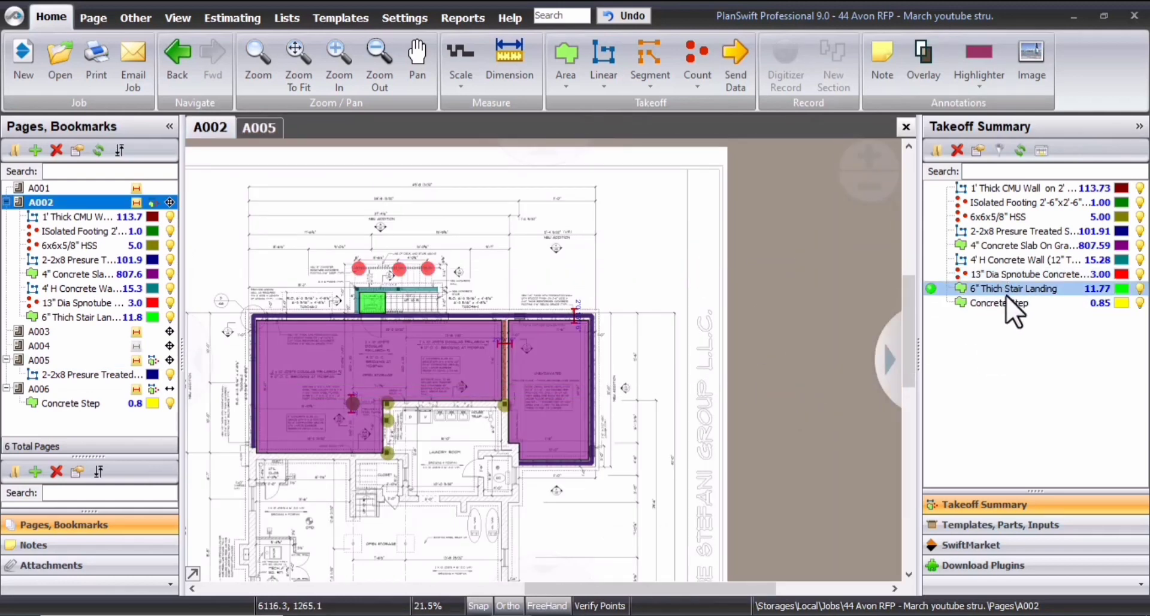
pyautogui.doubleClick(993, 303)
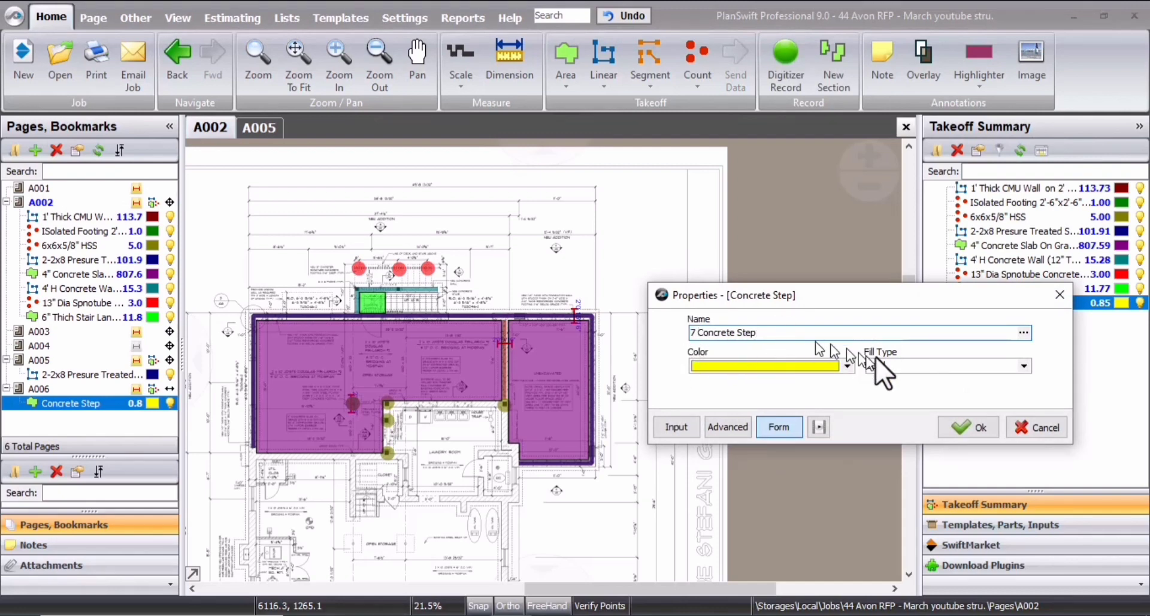
pyautogui.click(965, 426)
pyautogui.scroll(8, 443, 299)
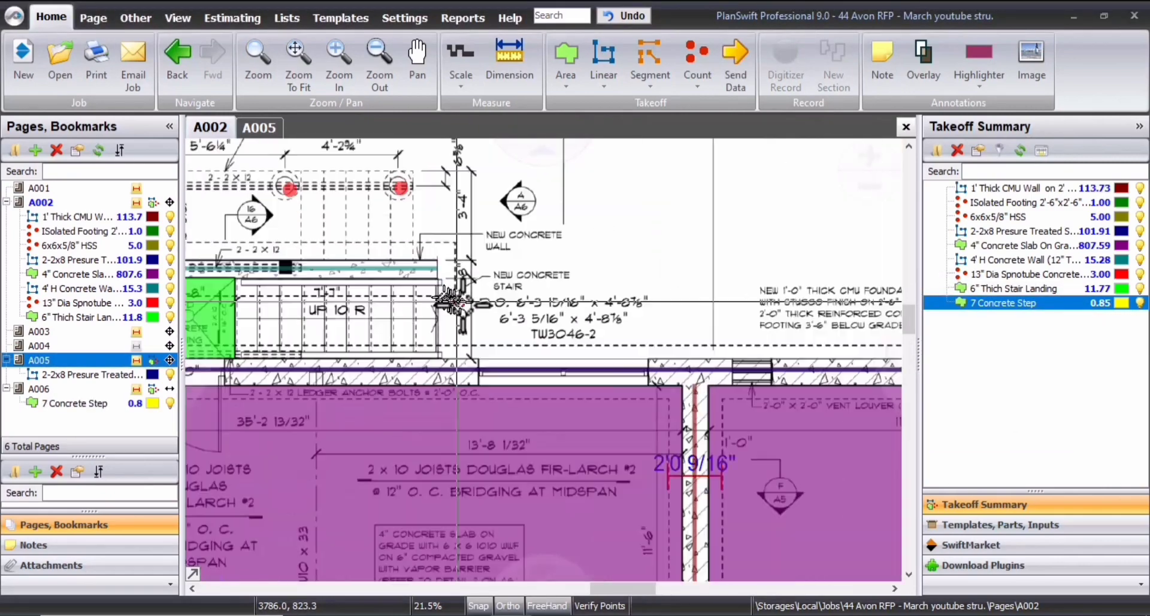
pyautogui.doubleClick(1025, 297)
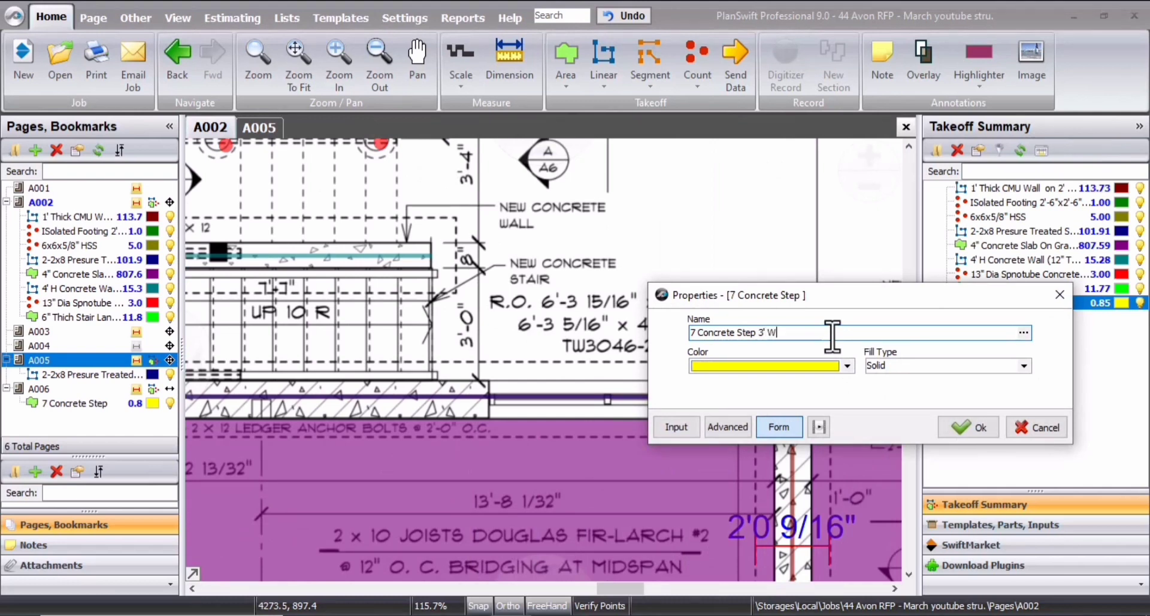
pyautogui.write("3' Wide")
pyautogui.click(964, 426)
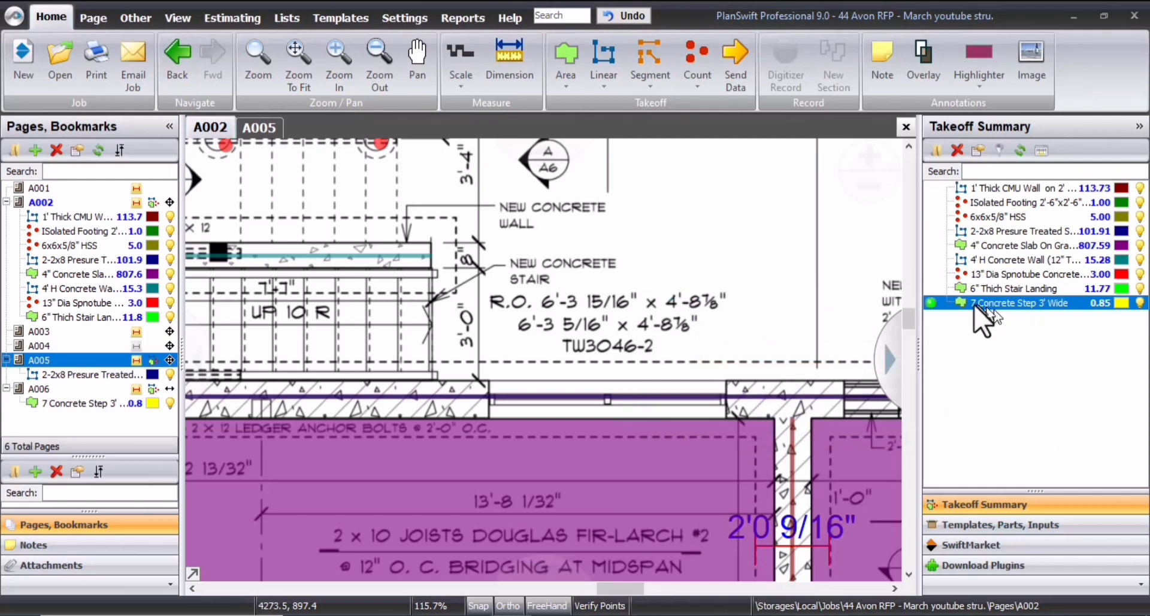
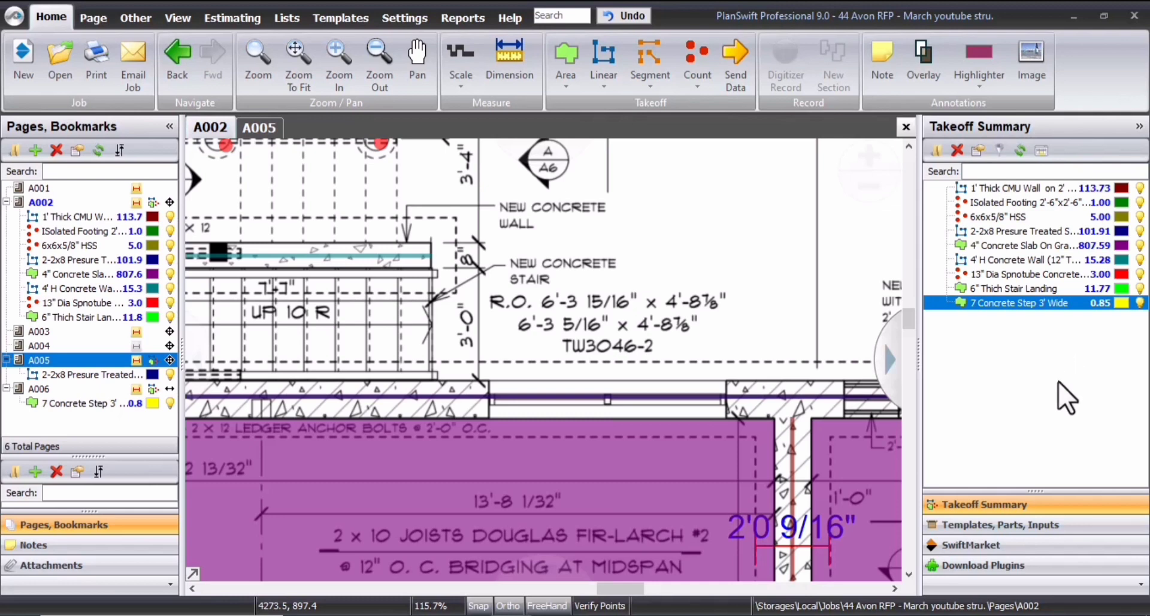
pyautogui.scroll(-2, 470, 320)
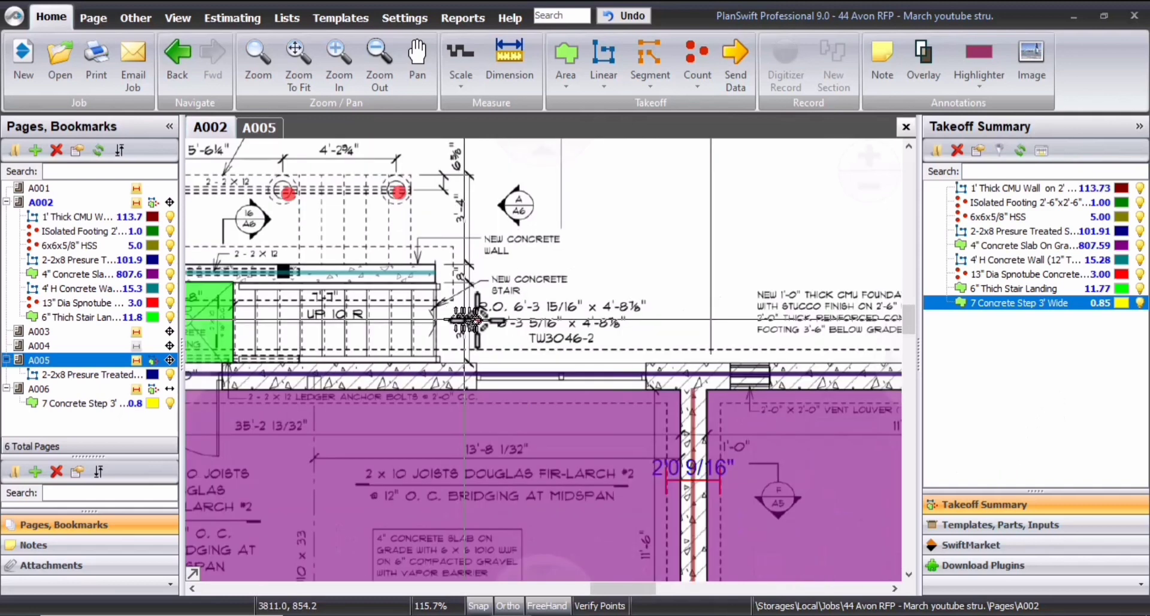
pyautogui.press('Left')
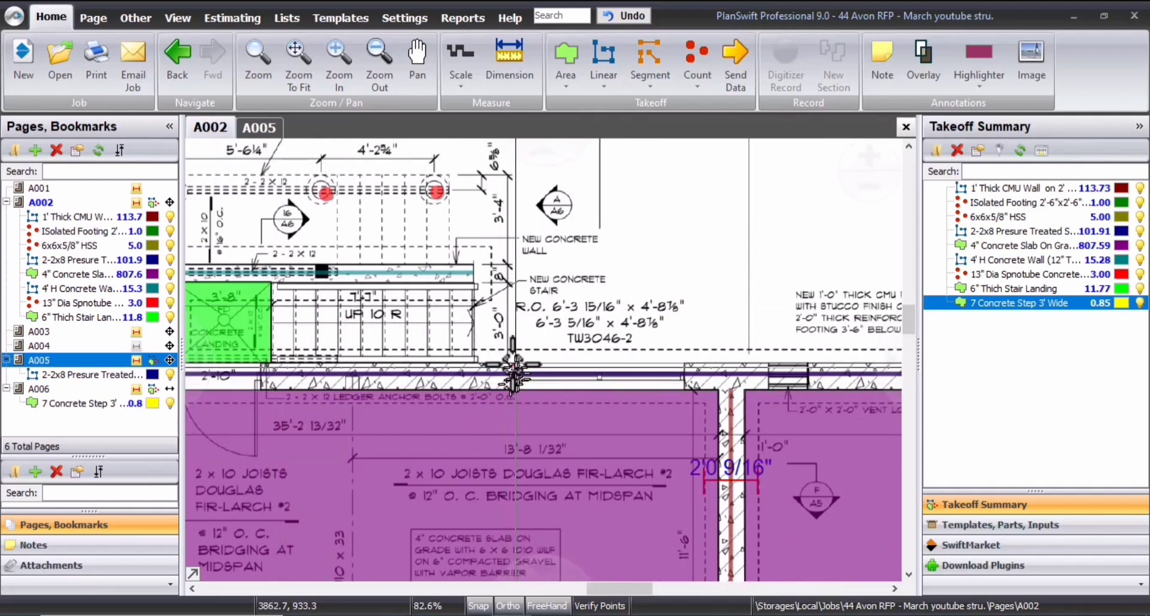
pyautogui.scroll(3, 513, 371)
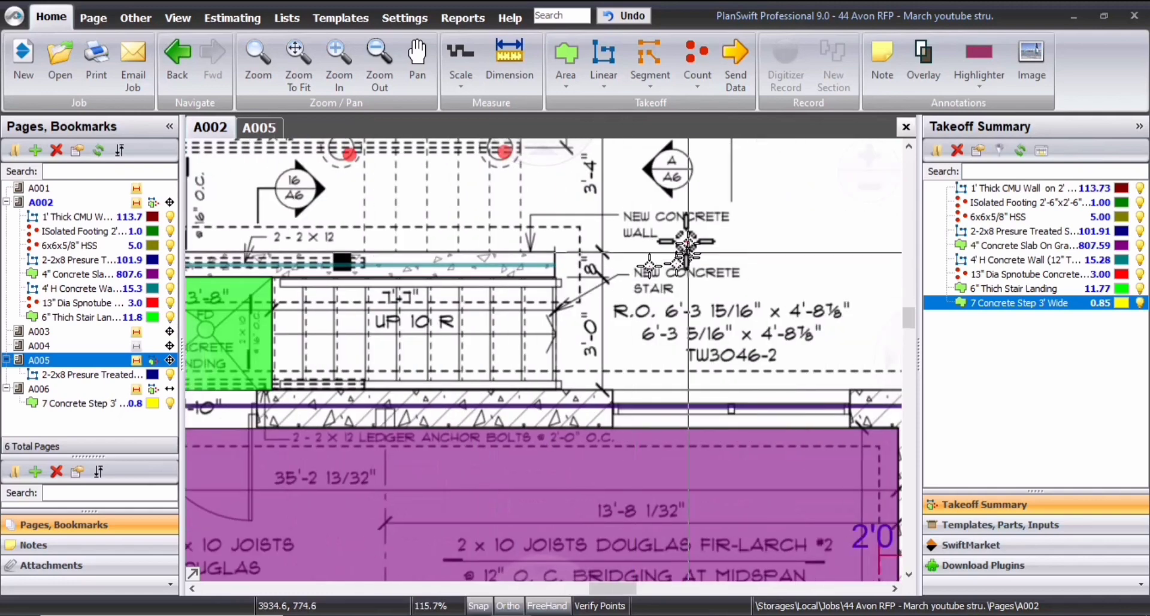
pyautogui.moveTo(539, 251); pyautogui.dragTo(631, 294)
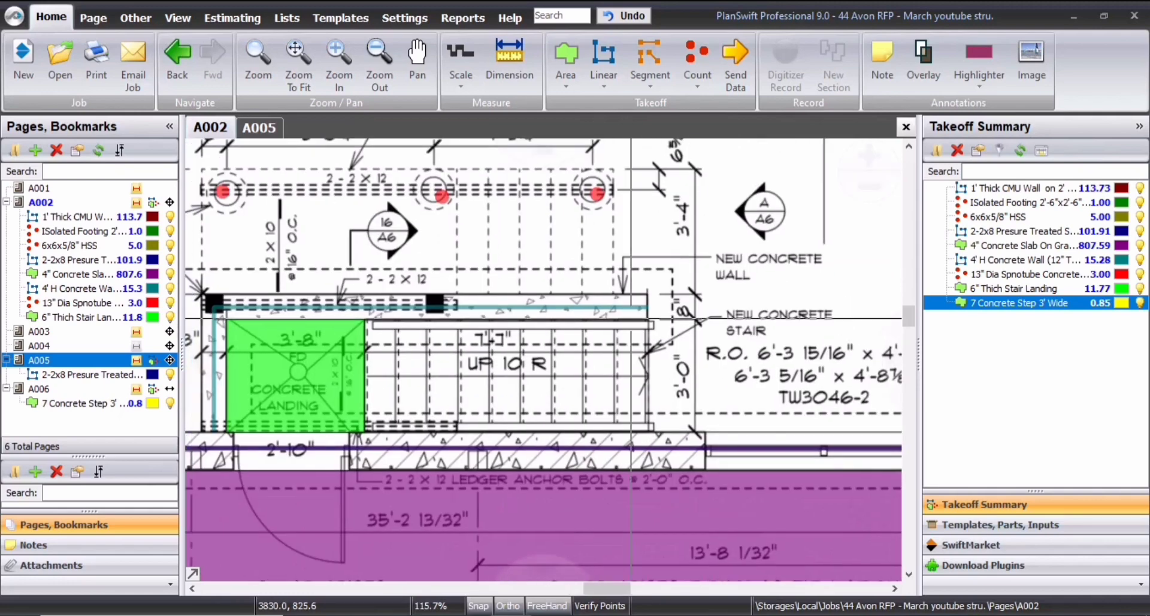
pyautogui.click(569, 55)
pyautogui.click(1049, 285)
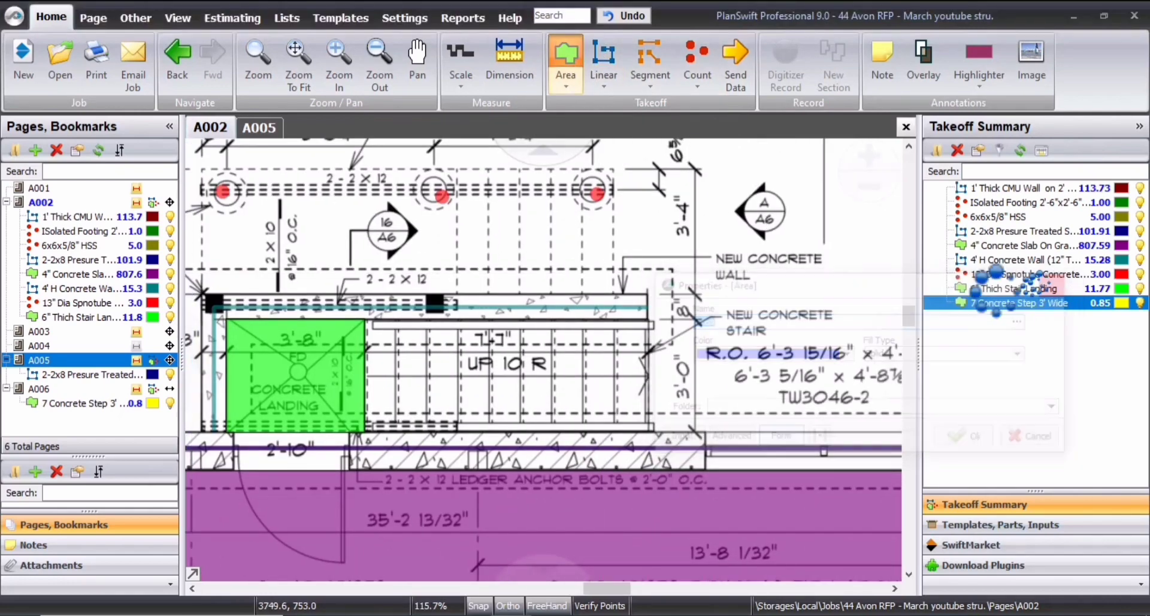
# Measure the pitch of the sloped concrete stair base in the stair detail on page A006, and return to page A002
pyautogui.click(271, 127)
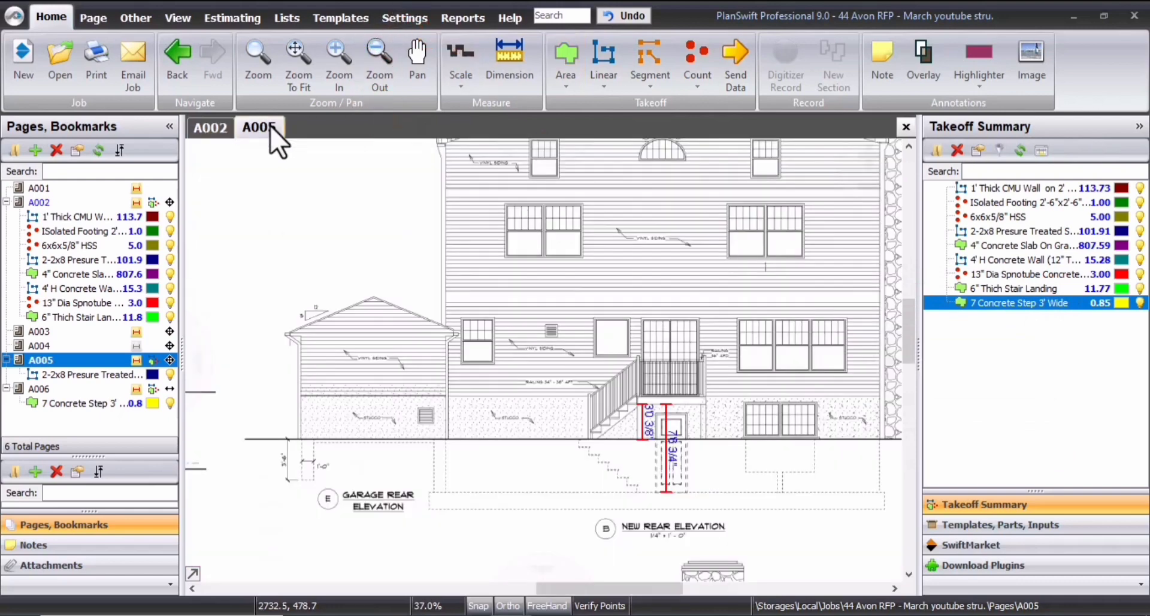
pyautogui.scroll(-2, 411, 341)
pyautogui.moveTo(410, 341); pyautogui.dragTo(749, 380)
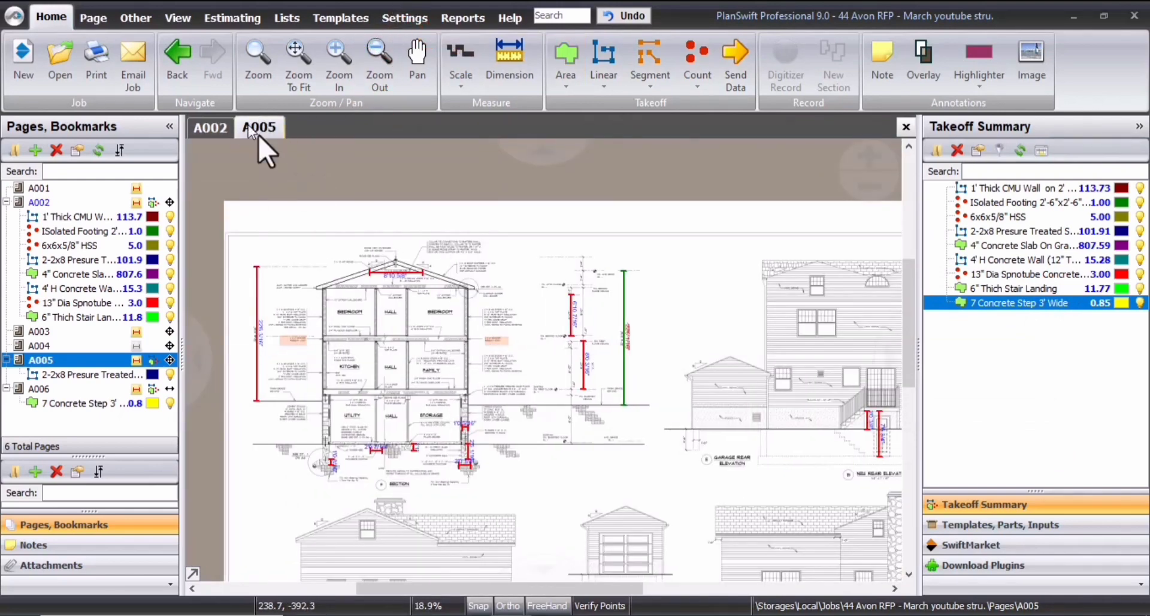
pyautogui.click(63, 387)
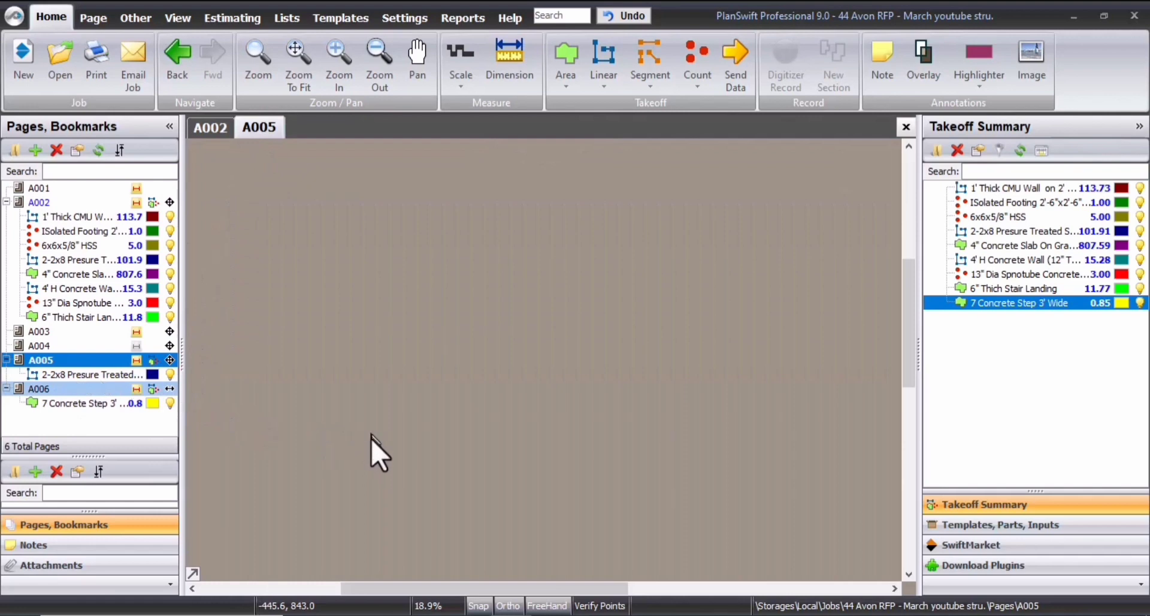
pyautogui.scroll(5, 259, 353)
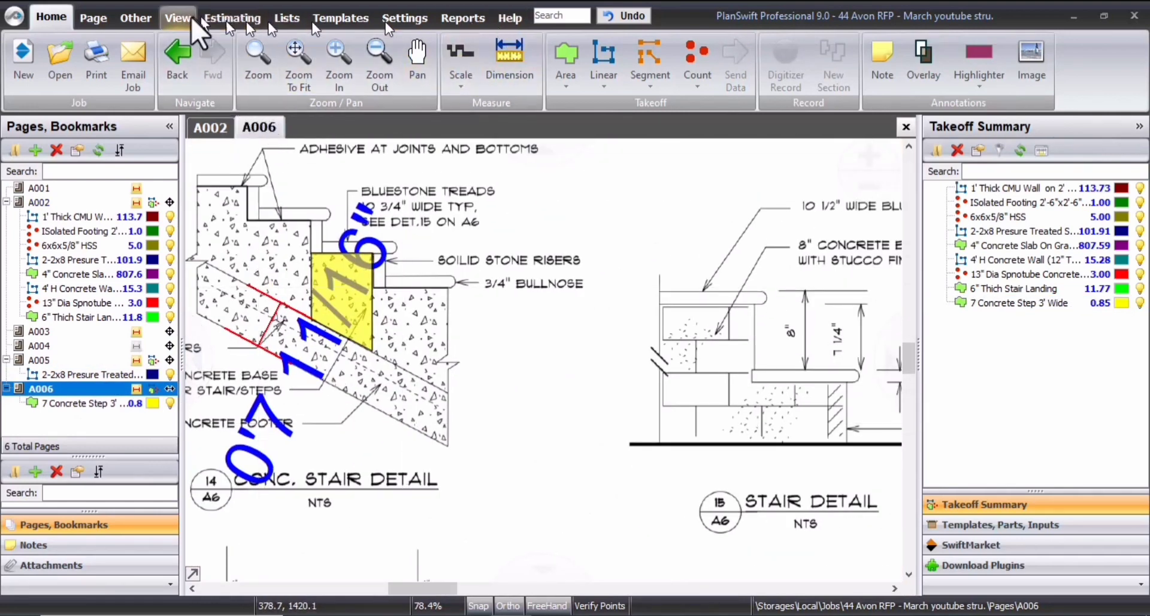
pyautogui.click(134, 17)
pyautogui.click(235, 63)
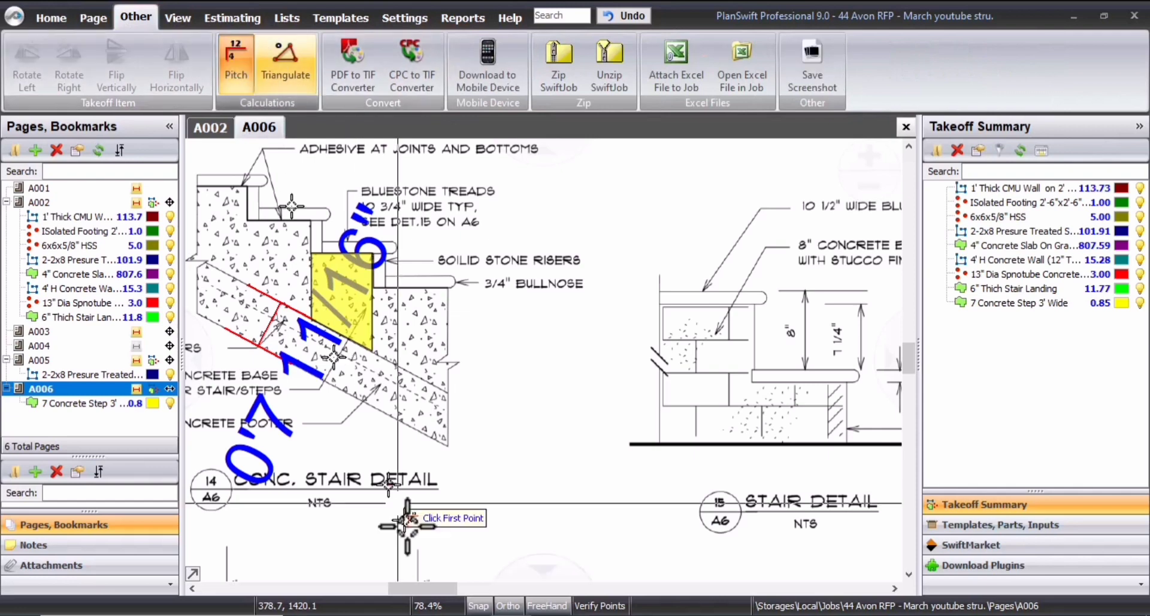
pyautogui.scroll(5, 396, 384)
pyautogui.click(324, 265)
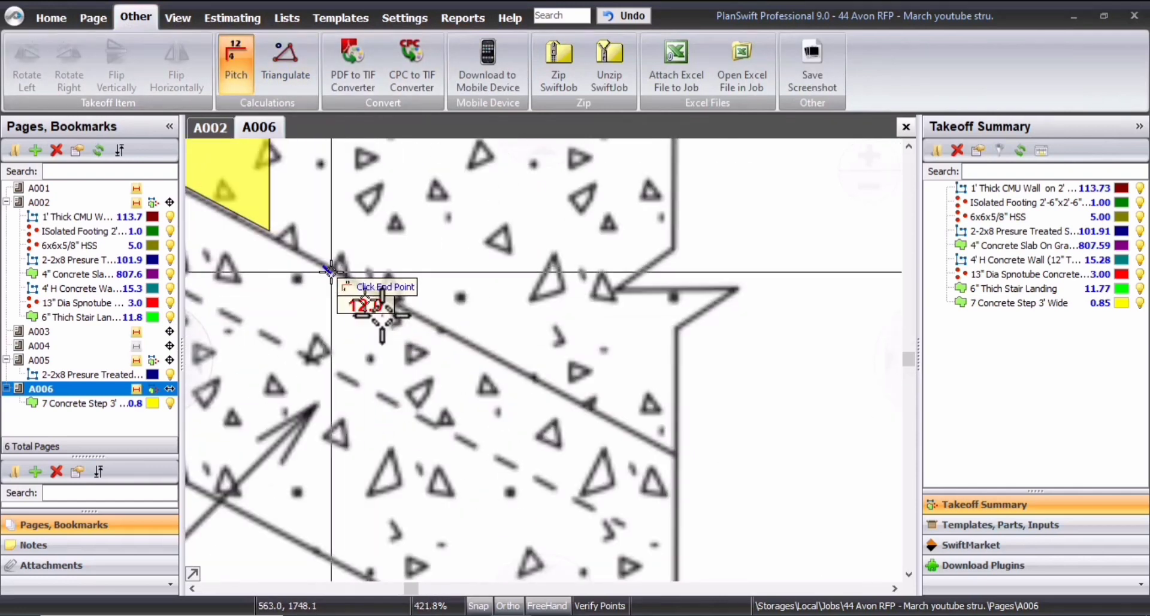
pyautogui.click(509, 361)
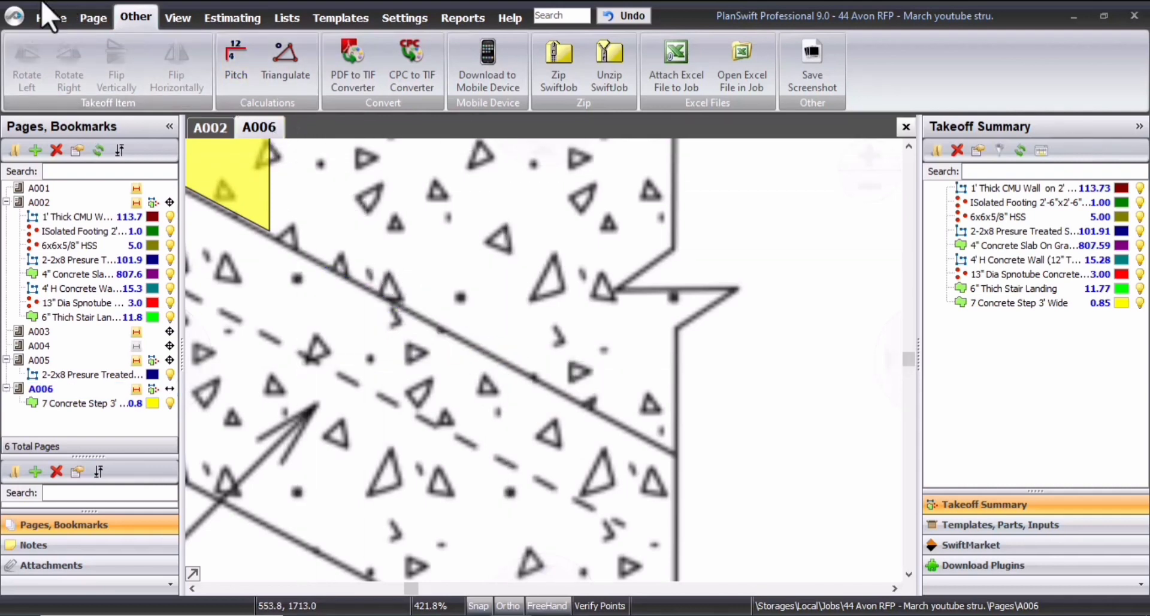
pyautogui.click(48, 17)
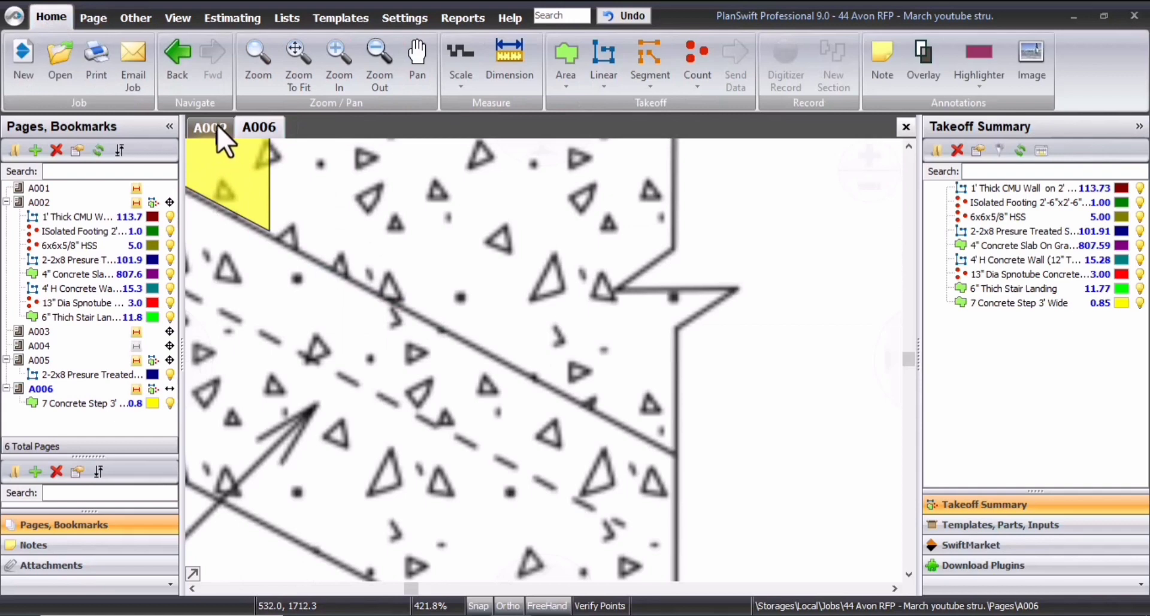
pyautogui.click(215, 126)
pyautogui.click(566, 84)
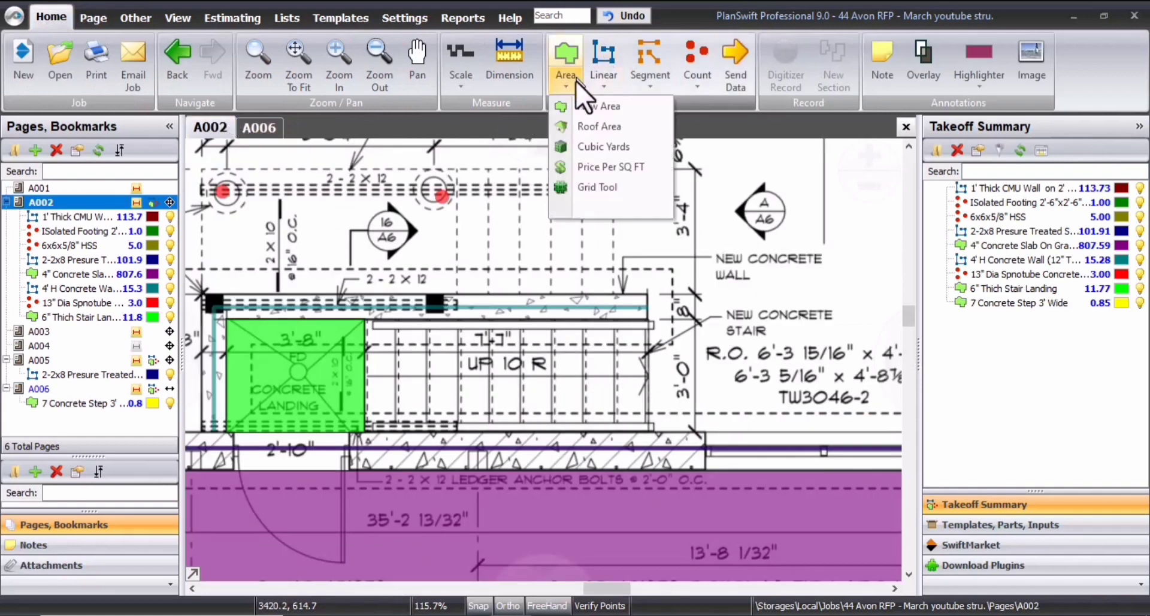
pyautogui.click(599, 107)
pyautogui.click(1062, 284)
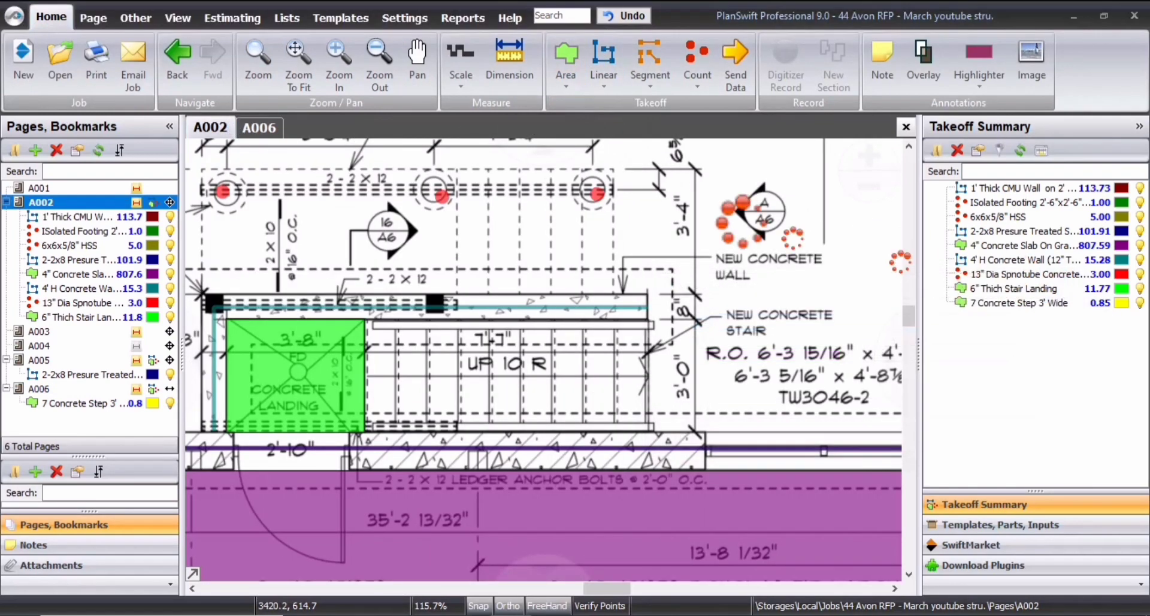
# Create a roof area takeoff named "6" Stair Slan" for the sloped stair base, with a cyan solid fill and the stair pitch
pyautogui.click(562, 87)
pyautogui.click(612, 127)
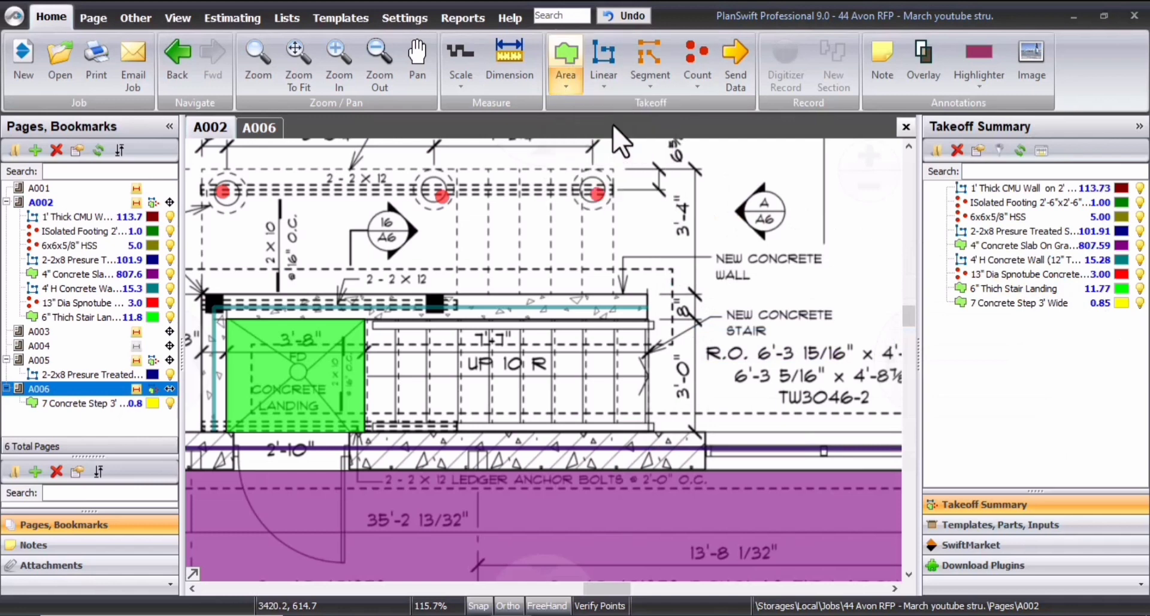
pyautogui.moveTo(842, 270); pyautogui.dragTo(770, 285)
pyautogui.press('BackSpace')
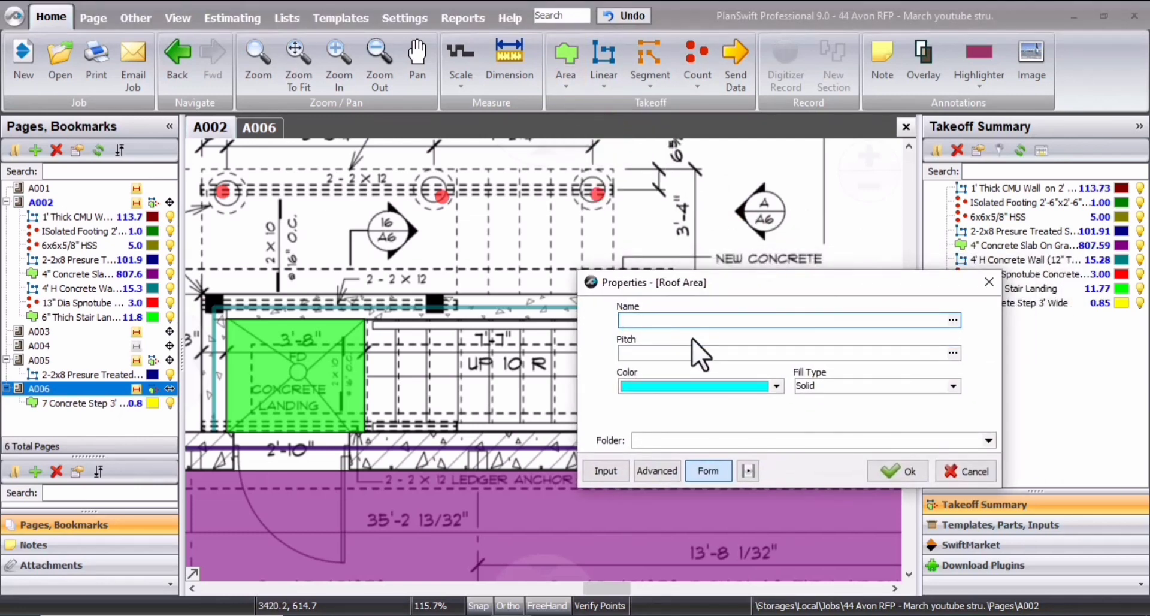
pyautogui.write('Stair Slan')
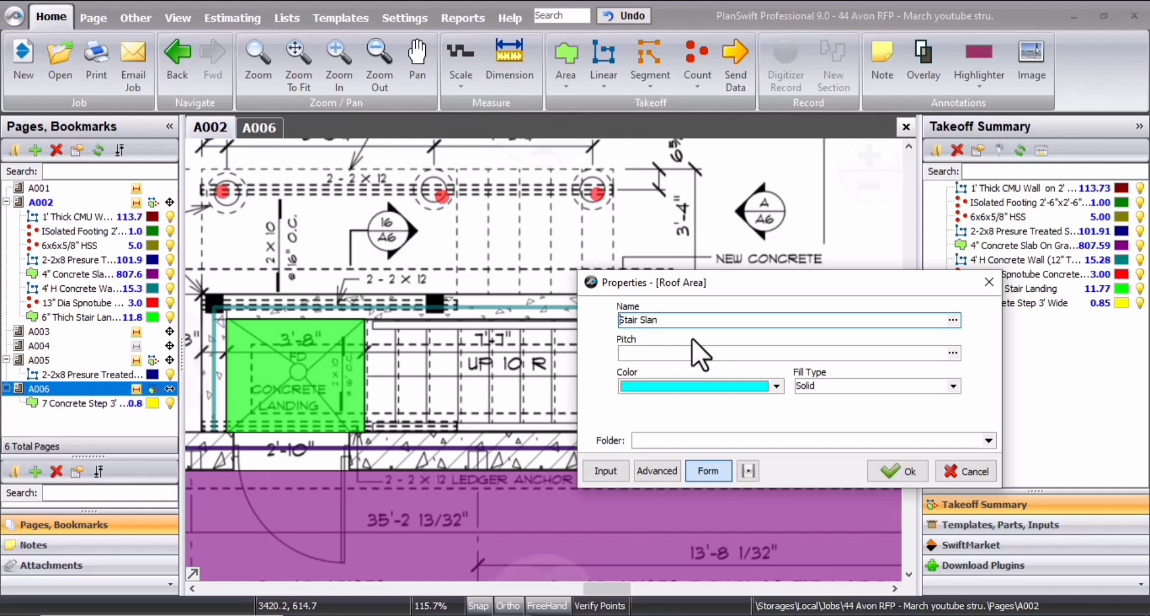
pyautogui.write('6"')
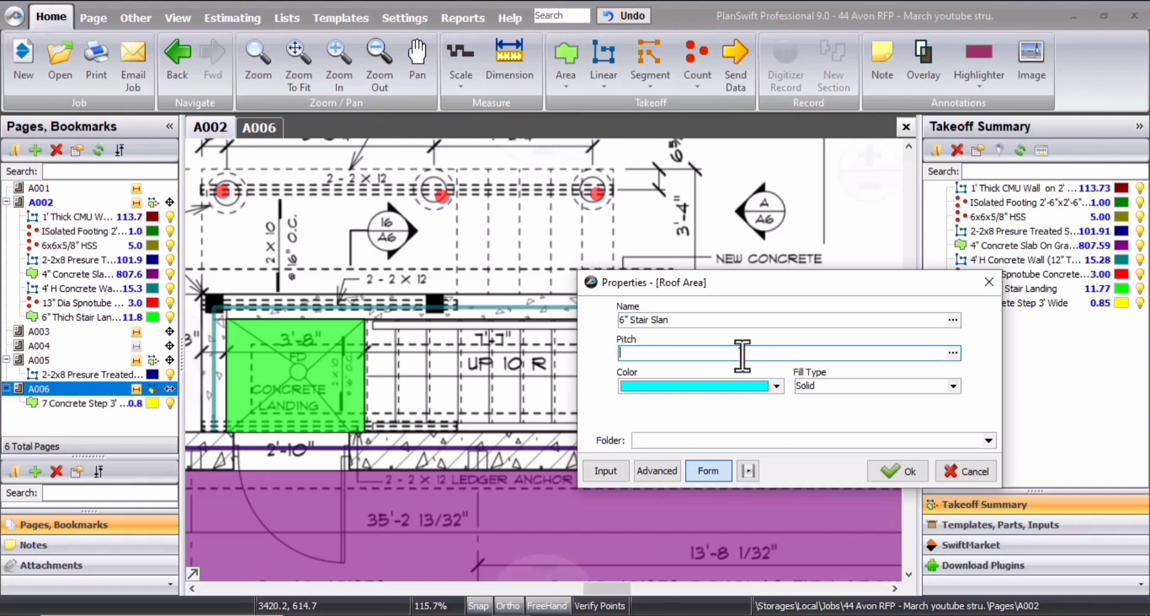
pyautogui.click(900, 472)
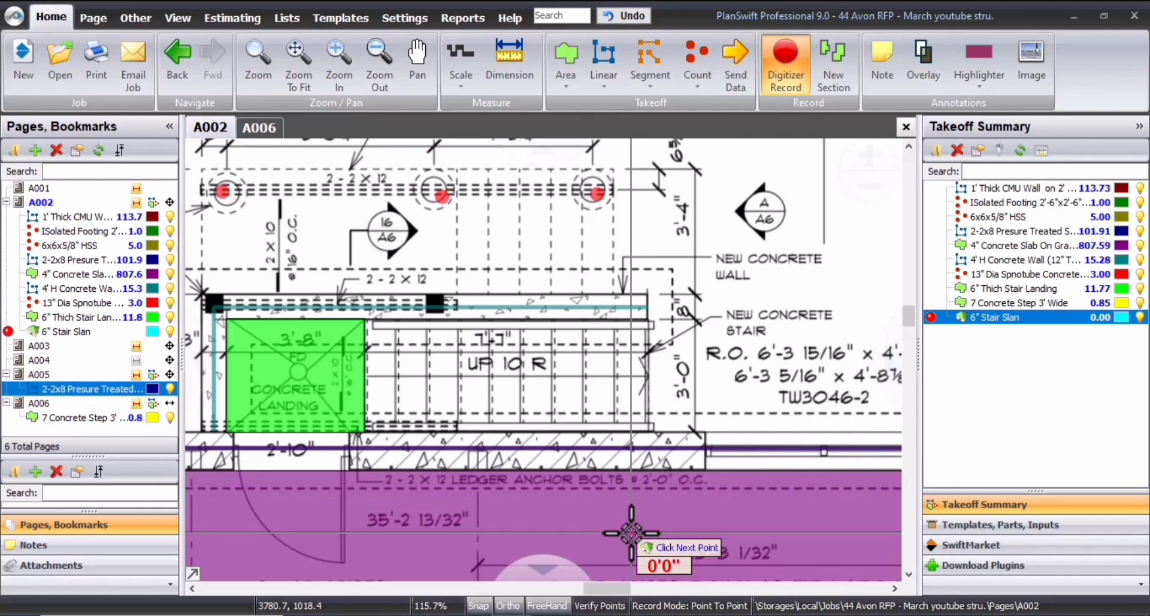
# Trace the rectangular concrete stair run from the concrete landing to the outer end of the new concrete wall, and stop recording
pyautogui.scroll(4, 365, 315)
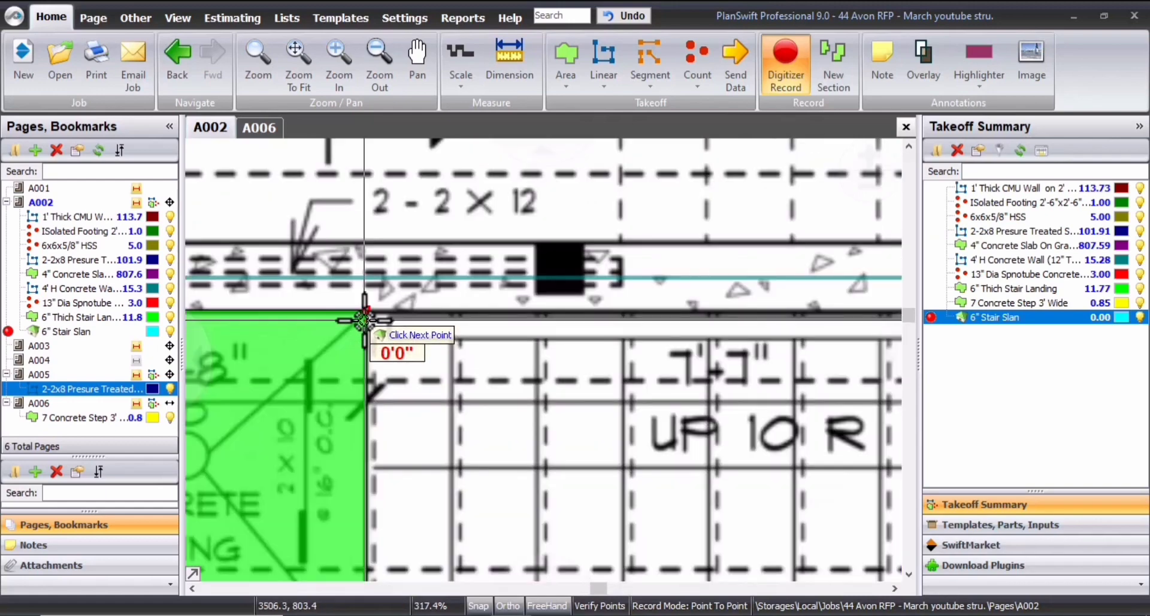
pyautogui.click(367, 311)
pyautogui.scroll(-2, 533, 303)
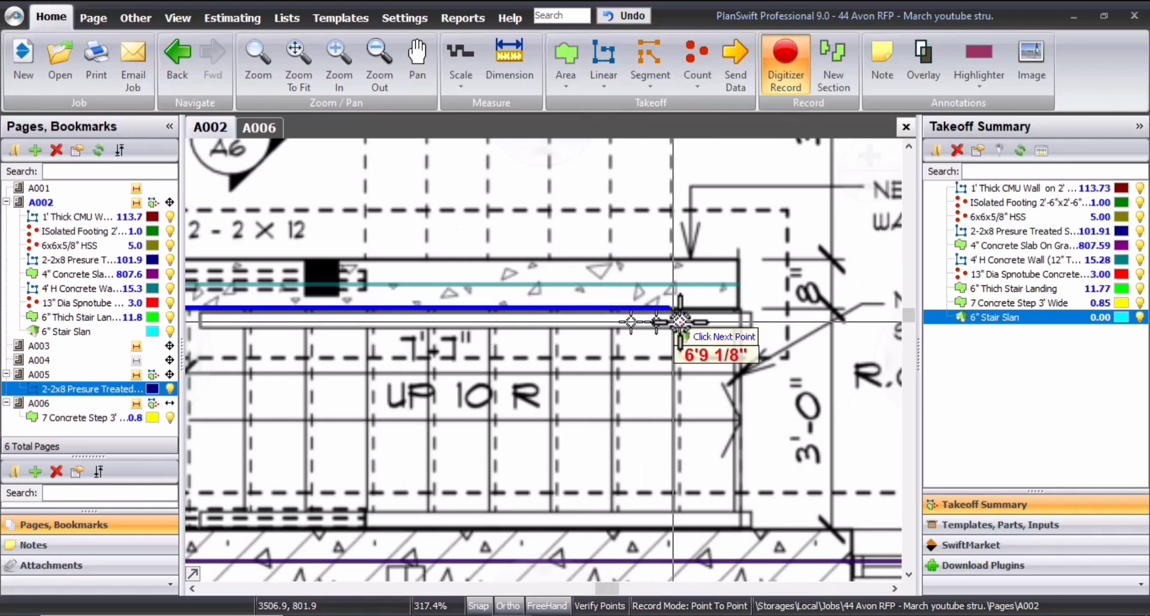
pyautogui.click(740, 310)
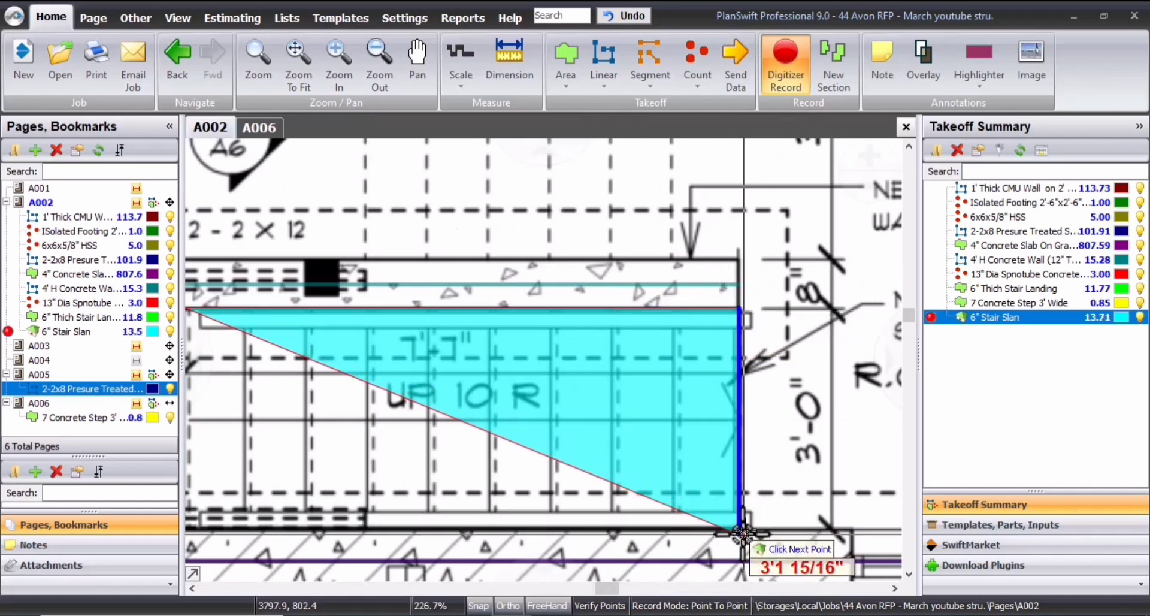
pyautogui.click(739, 526)
pyautogui.scroll(-2, 617, 503)
pyautogui.scroll(2, 629, 501)
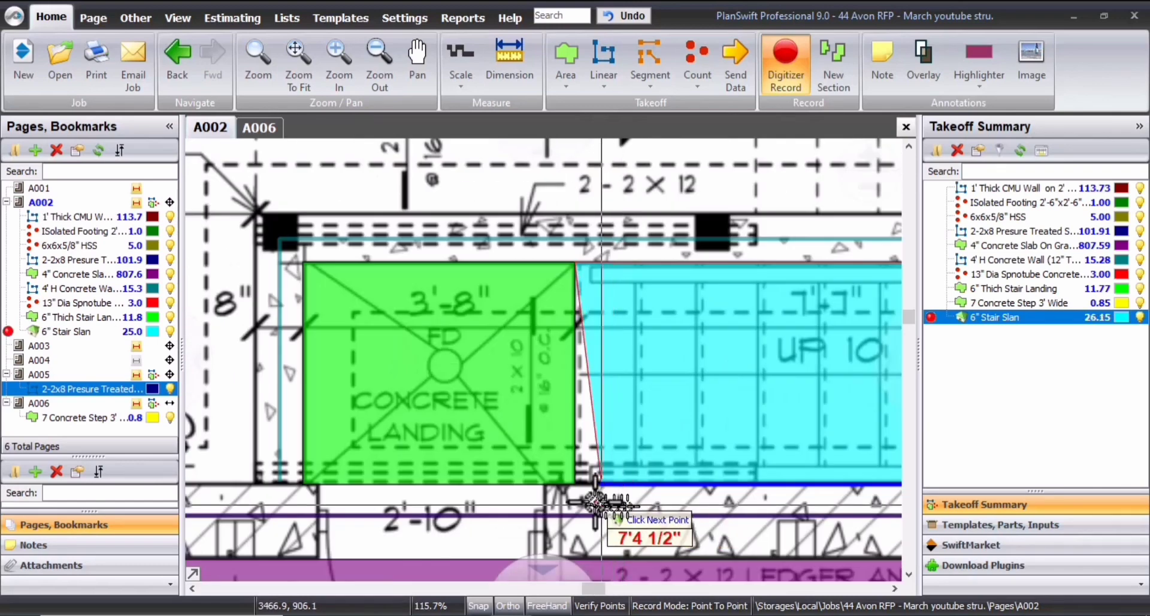
pyautogui.click(575, 490)
pyautogui.scroll(-5, 628, 455)
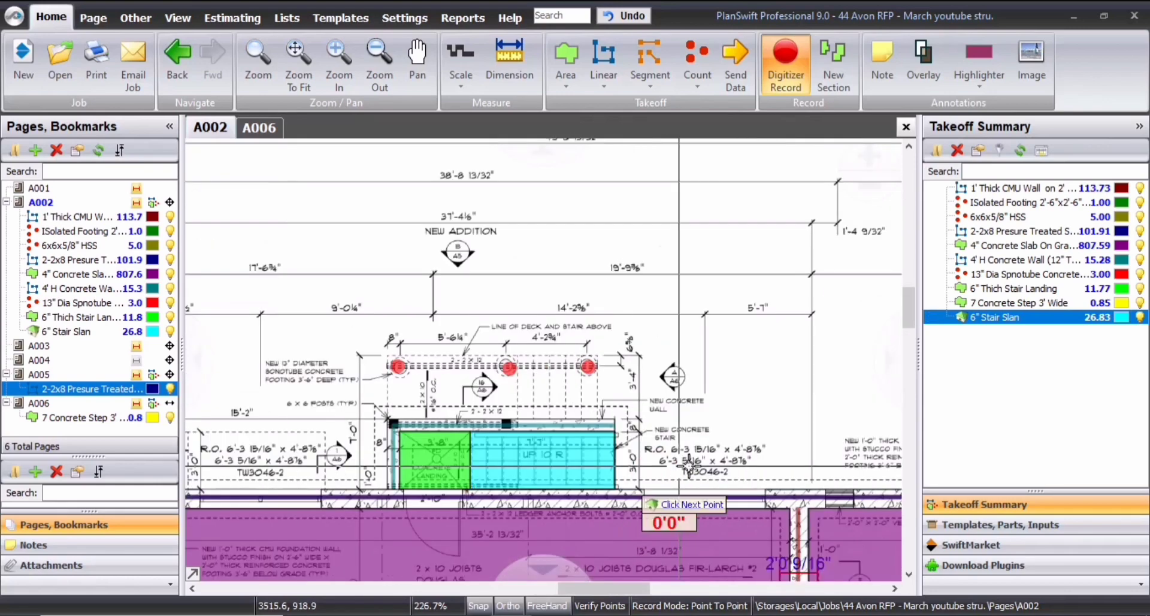
pyautogui.doubleClick(627, 456)
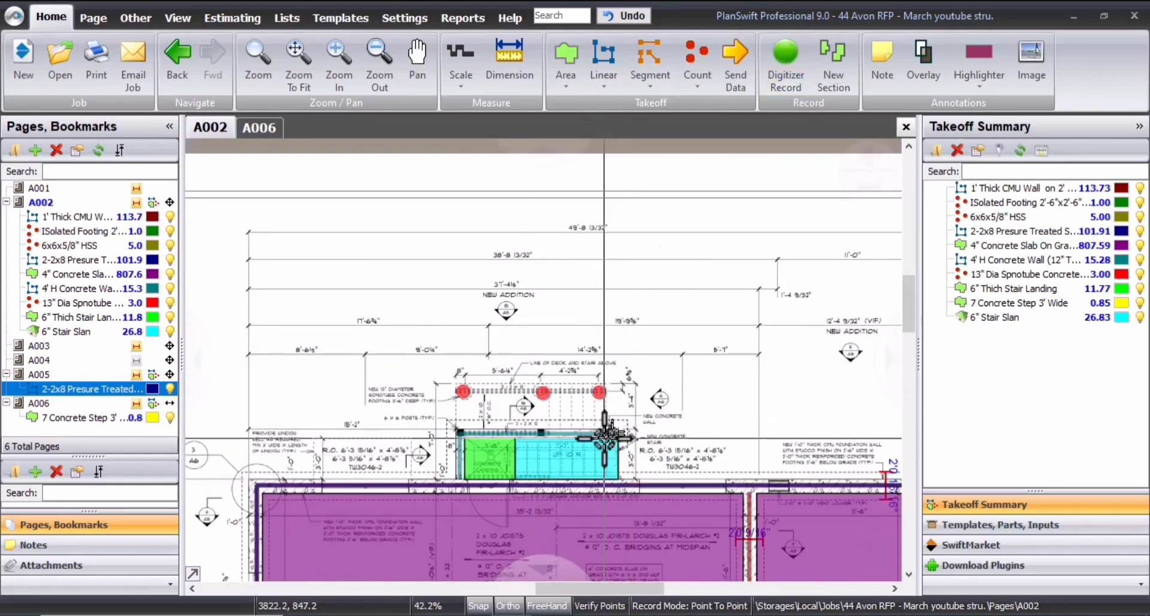
# Create a count takeoff named "6x6 Post" with solid dark red circle markers
pyautogui.scroll(-2, 647, 410)
pyautogui.scroll(2, 647, 410)
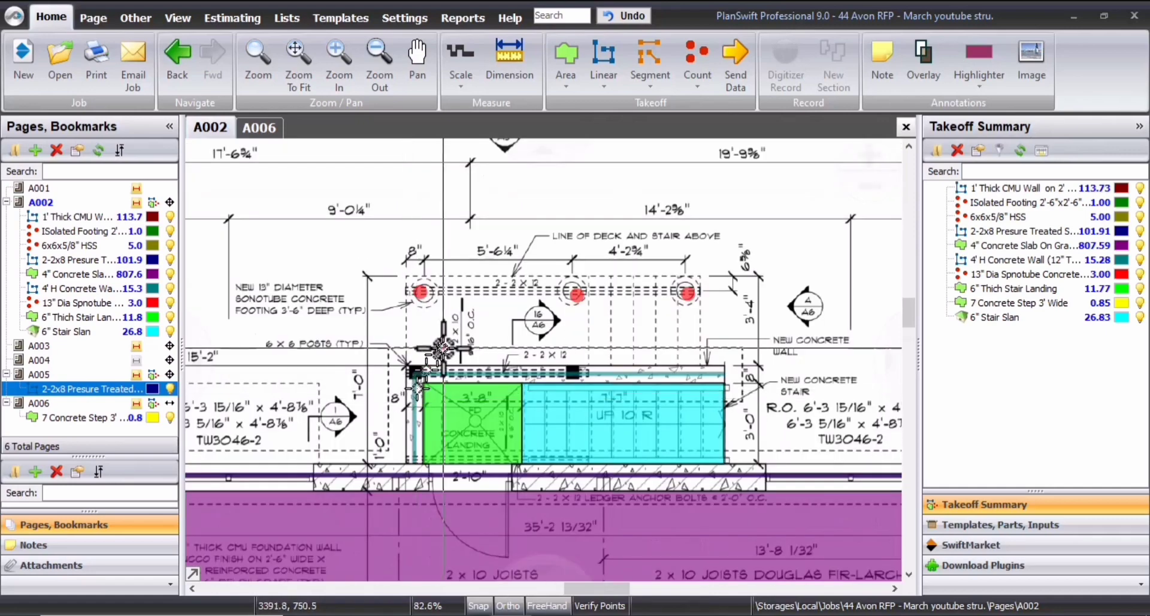
pyautogui.moveTo(634, 337); pyautogui.dragTo(608, 319)
pyautogui.moveTo(456, 323); pyautogui.dragTo(476, 289)
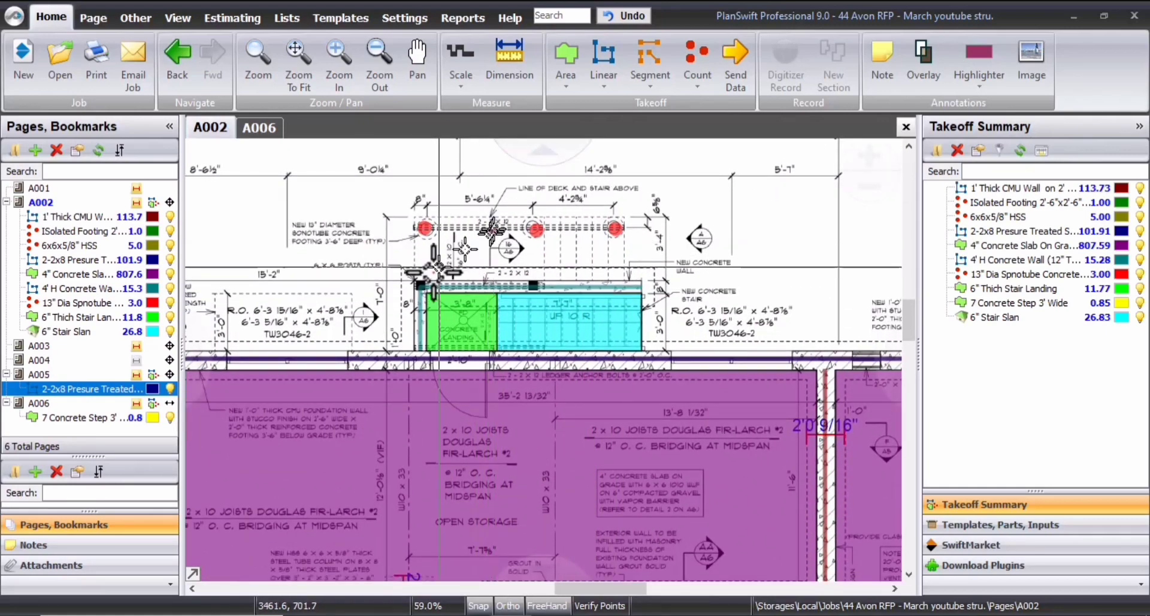
pyautogui.scroll(3, 360, 263)
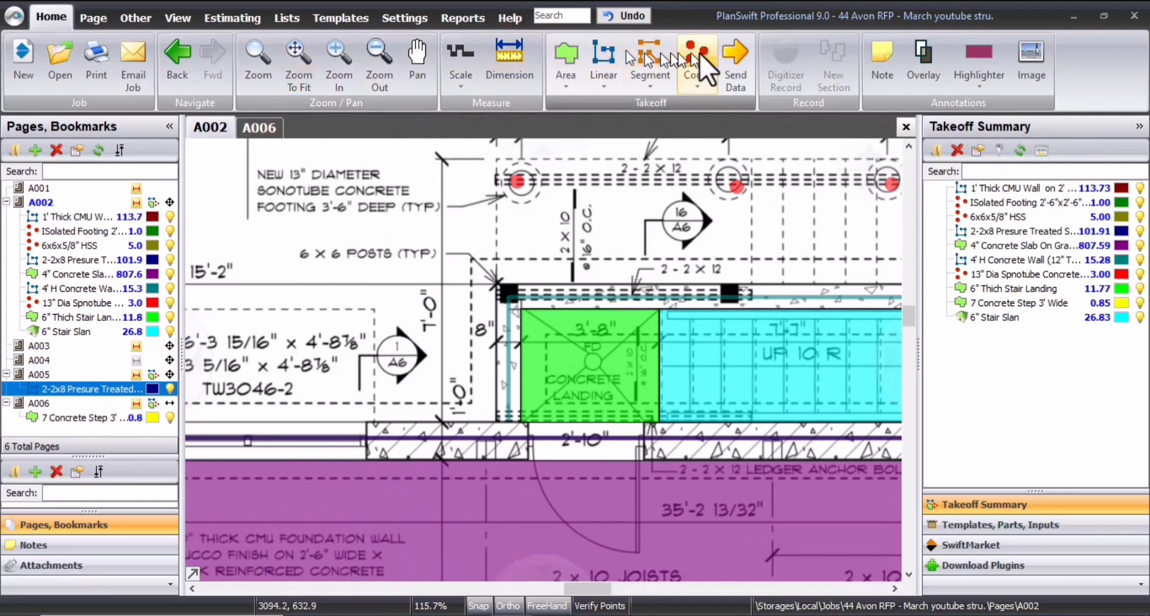
pyautogui.click(705, 53)
pyautogui.write('6x6 Po')
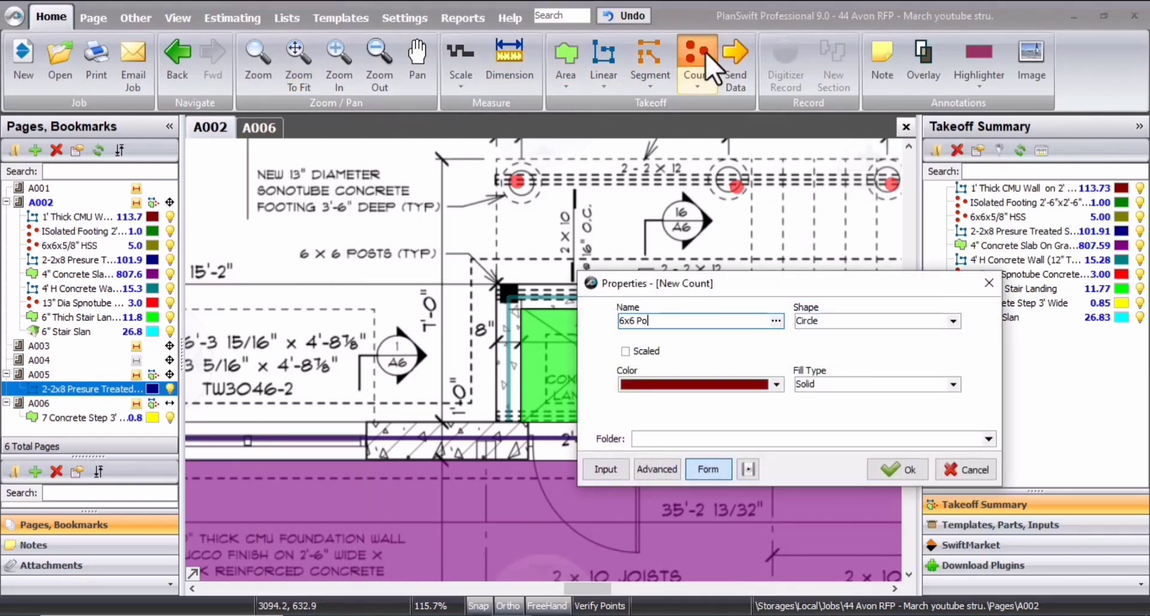
pyautogui.write('st')
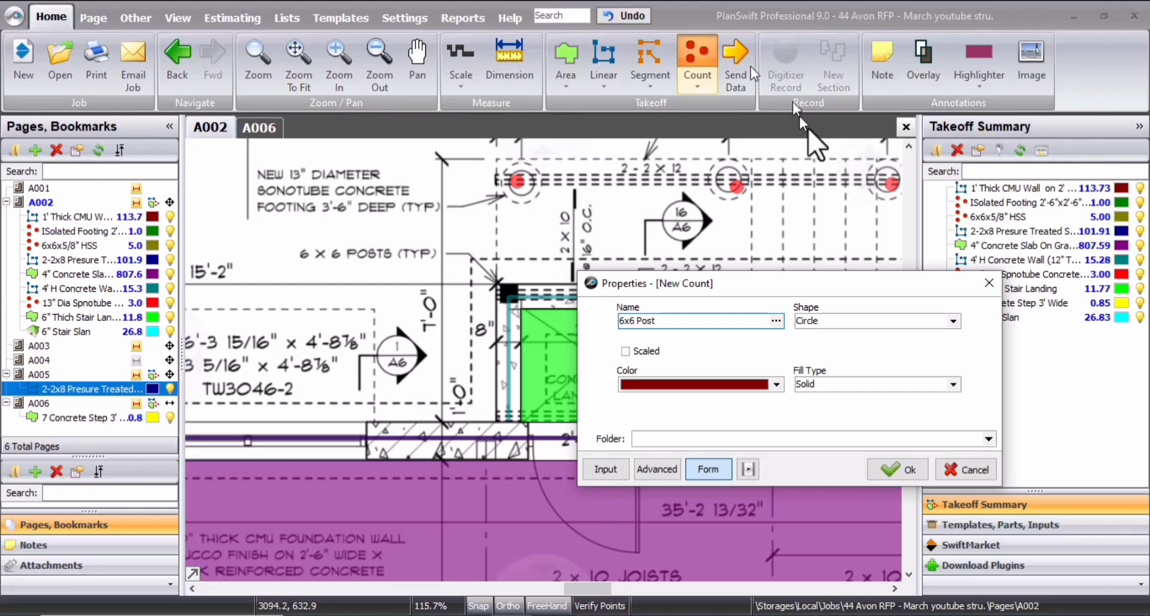
pyautogui.click(897, 471)
# Count the two 6x6 posts along the new concrete wall above the stair landing, and stop recording
pyautogui.scroll(3, 508, 283)
pyautogui.click(509, 306)
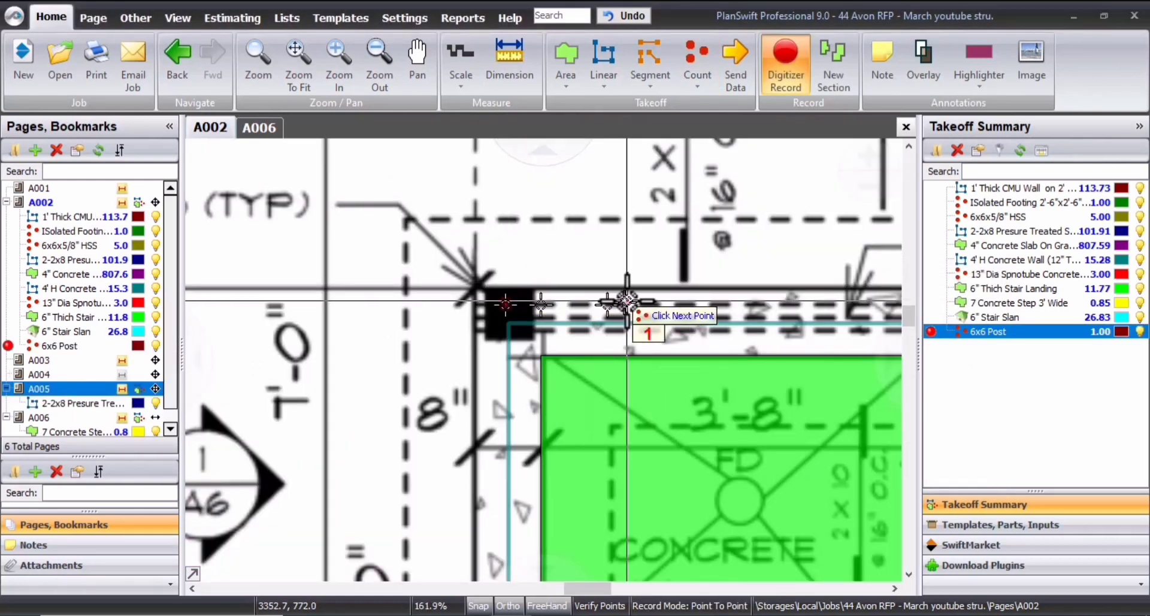
pyautogui.scroll(-3, 659, 306)
pyautogui.scroll(2, 718, 306)
pyautogui.click(724, 351)
pyautogui.scroll(-4, 725, 351)
pyautogui.scroll(3, 827, 343)
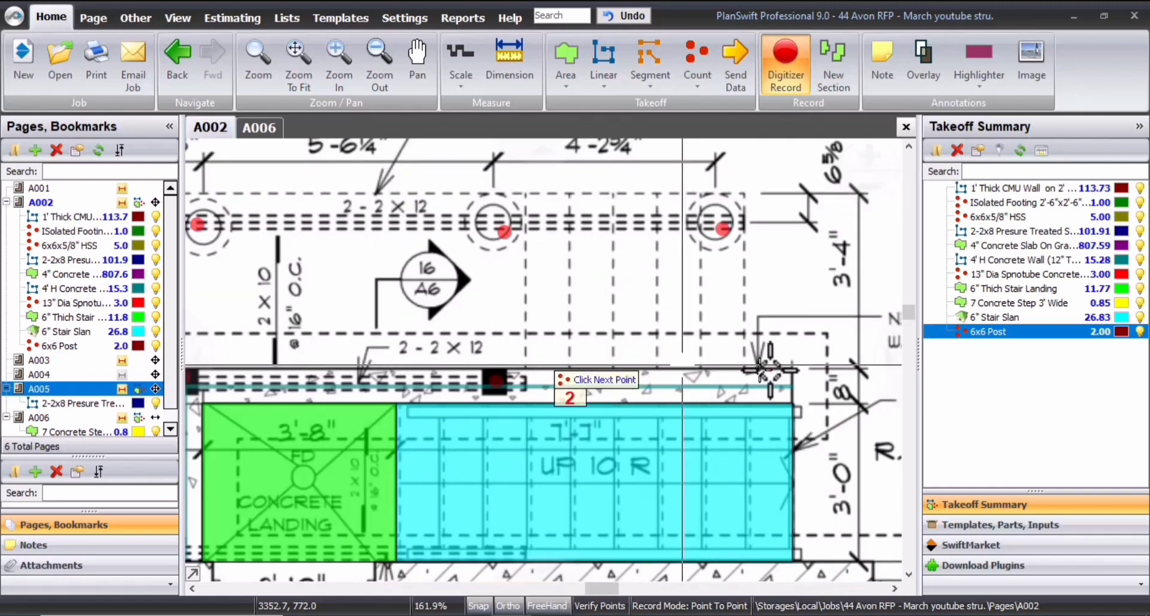
pyautogui.scroll(-5, 525, 409)
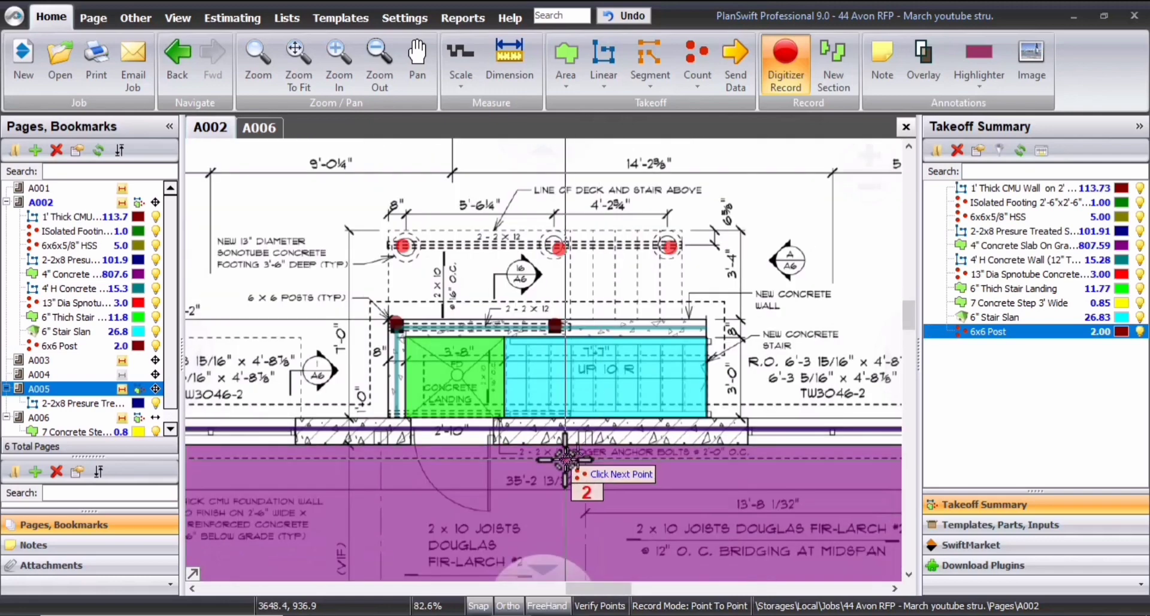
pyautogui.scroll(-3, 524, 359)
pyautogui.scroll(3, 559, 454)
pyautogui.scroll(-5, 635, 359)
pyautogui.press('Escape')
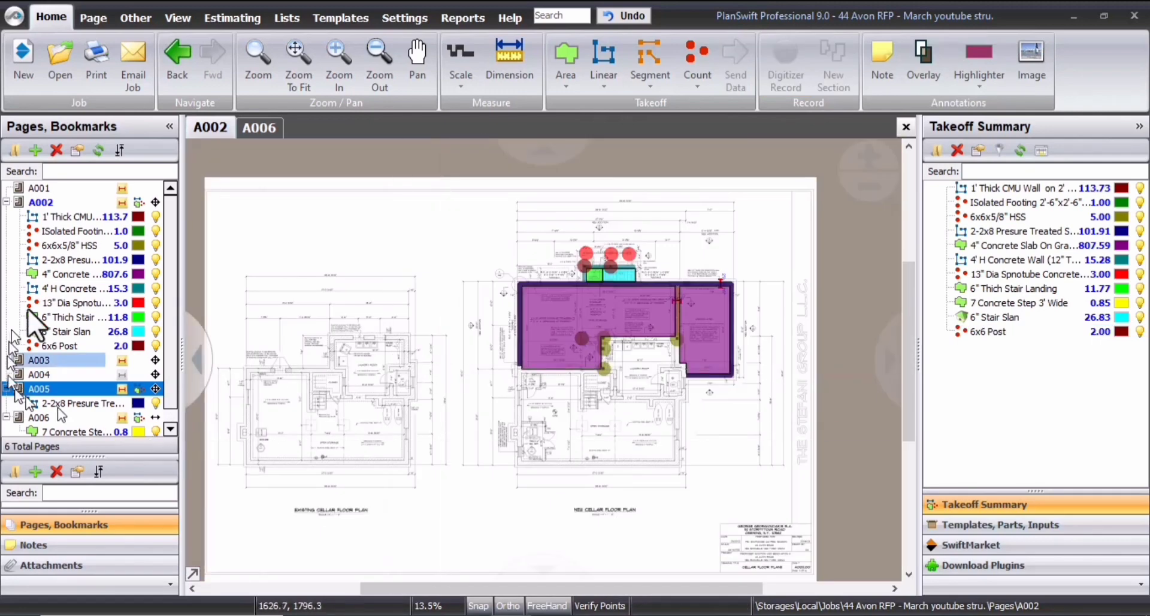
pyautogui.scroll(3, 553, 257)
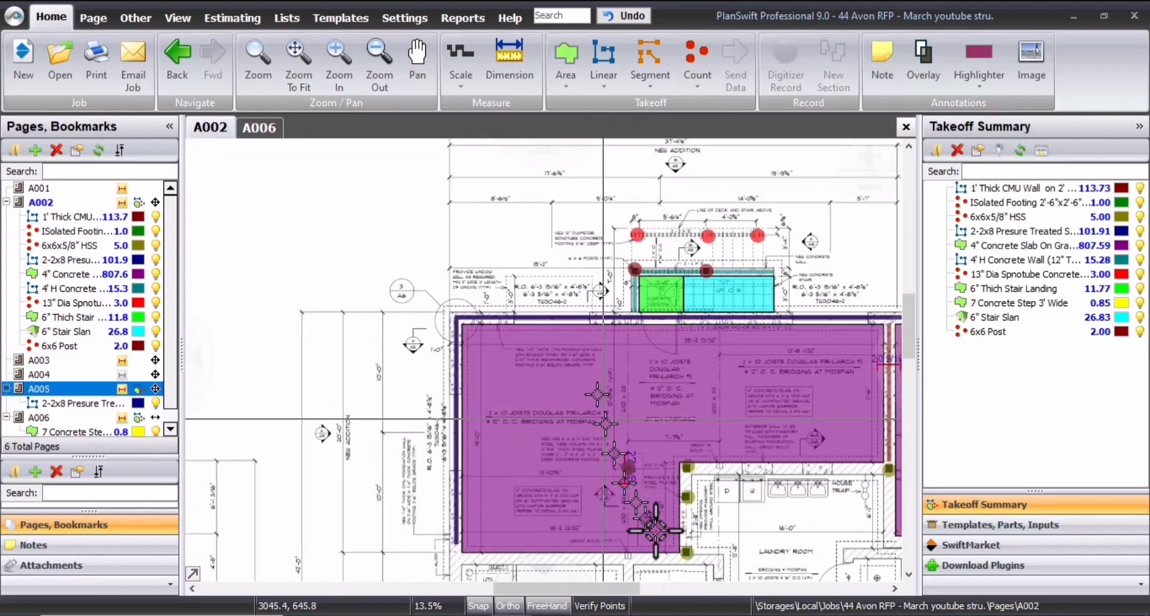
pyautogui.scroll(3, 527, 414)
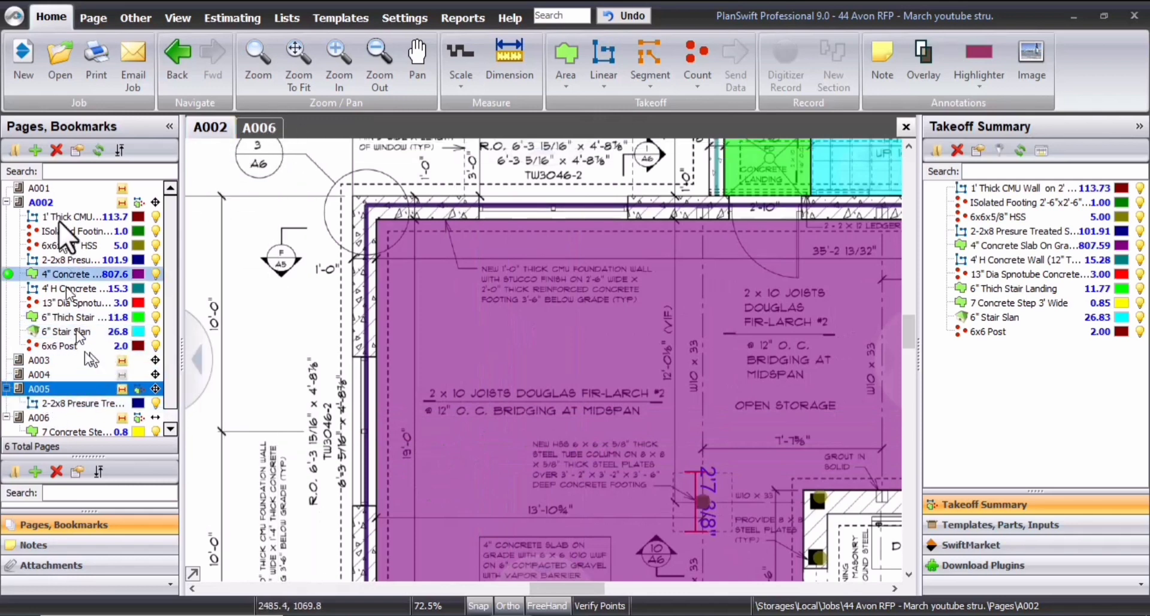
# Open page A003 and examine the new first floor plan, including the family room, kitchen and garage framing notes
pyautogui.click(57, 359)
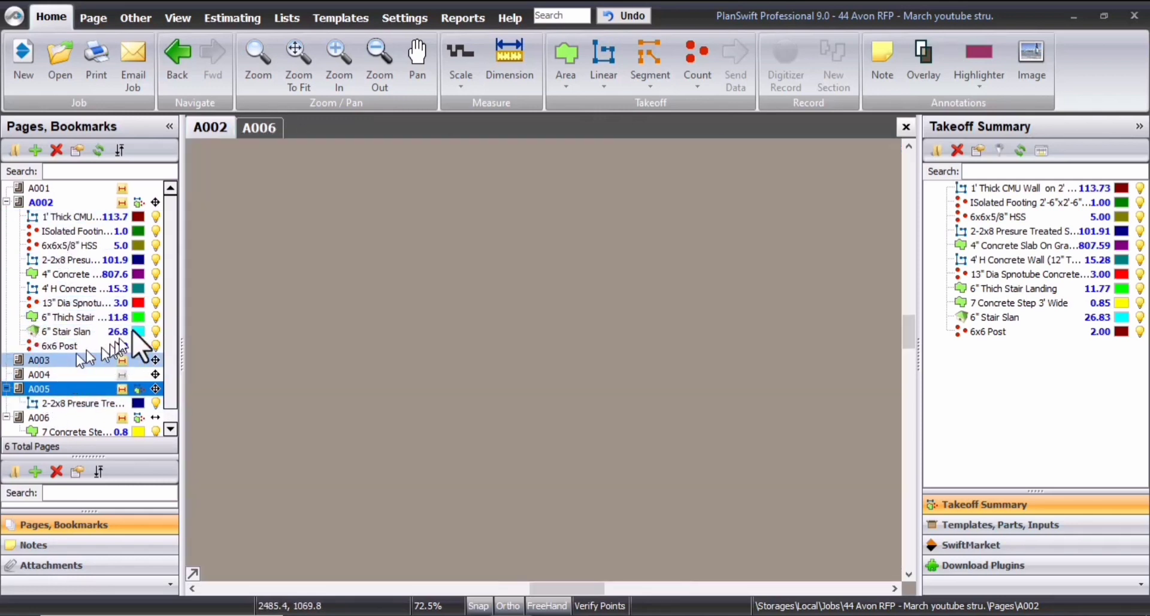
pyautogui.scroll(5, 635, 487)
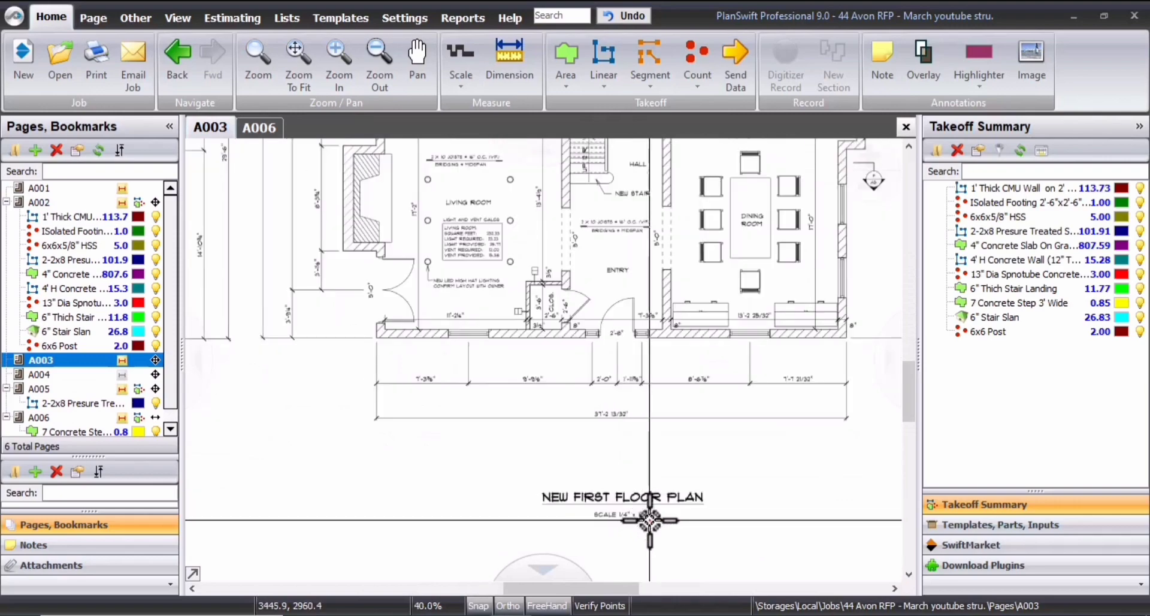
pyautogui.scroll(-5, 665, 456)
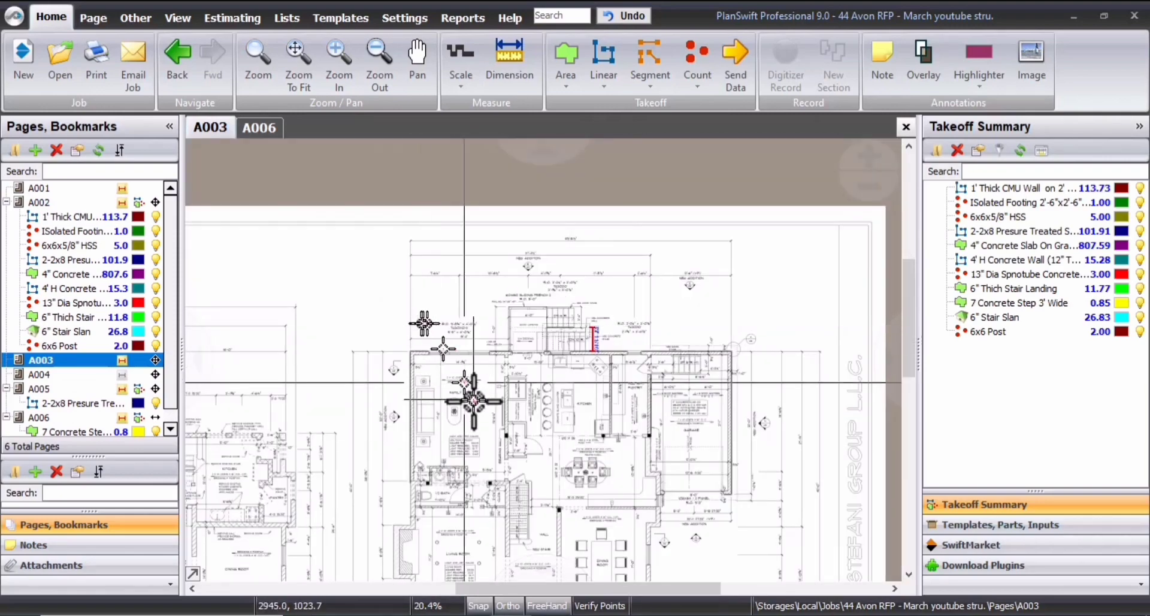
pyautogui.scroll(3, 469, 385)
pyautogui.scroll(4, 417, 330)
pyautogui.moveTo(359, 284); pyautogui.dragTo(623, 383)
pyautogui.scroll(-2, 635, 497)
pyautogui.moveTo(575, 483); pyautogui.dragTo(437, 403)
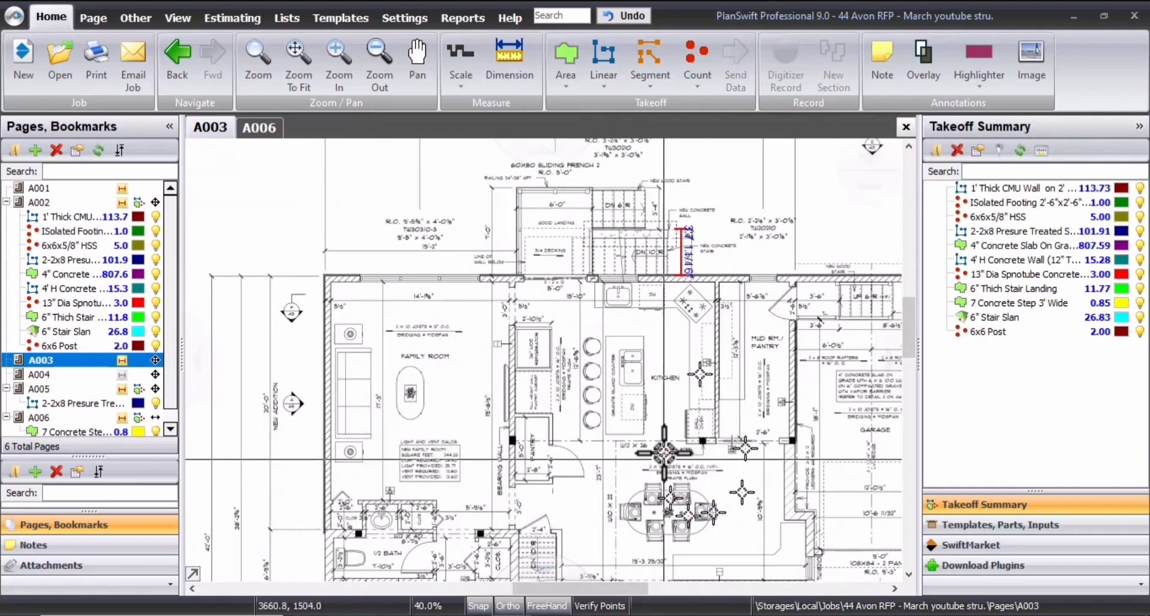
pyautogui.scroll(2, 410, 303)
pyautogui.moveTo(345, 308); pyautogui.dragTo(585, 473)
pyautogui.scroll(-3, 521, 415)
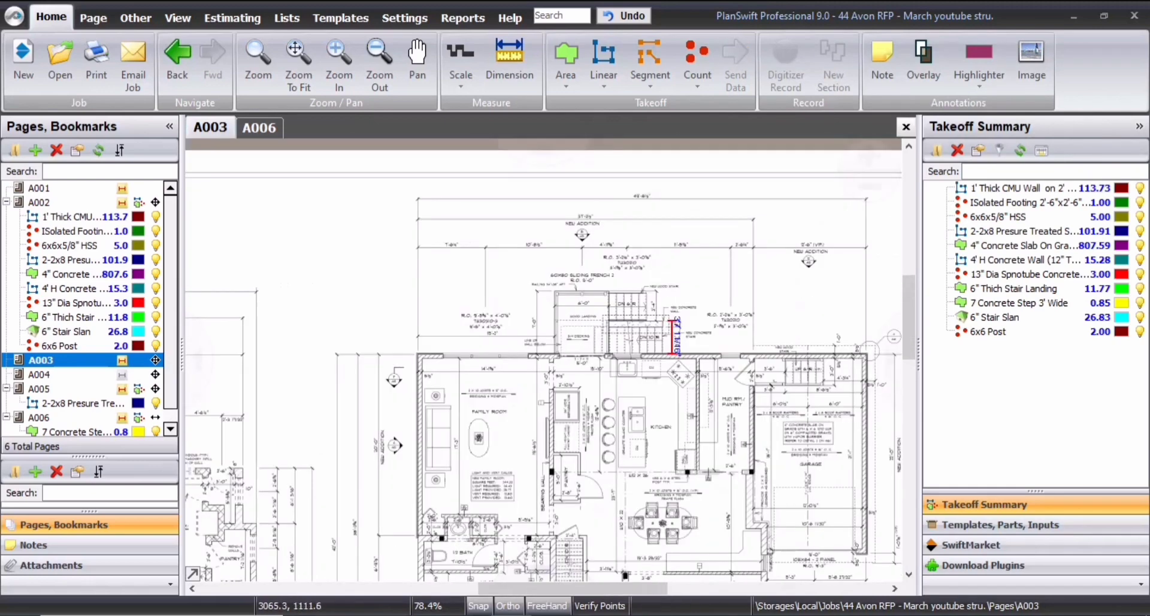
pyautogui.moveTo(520, 414); pyautogui.dragTo(435, 291)
# Open page A004 and examine the second floor plan's roof rafter, ceiling joist and floor joist notes
pyautogui.click(70, 377)
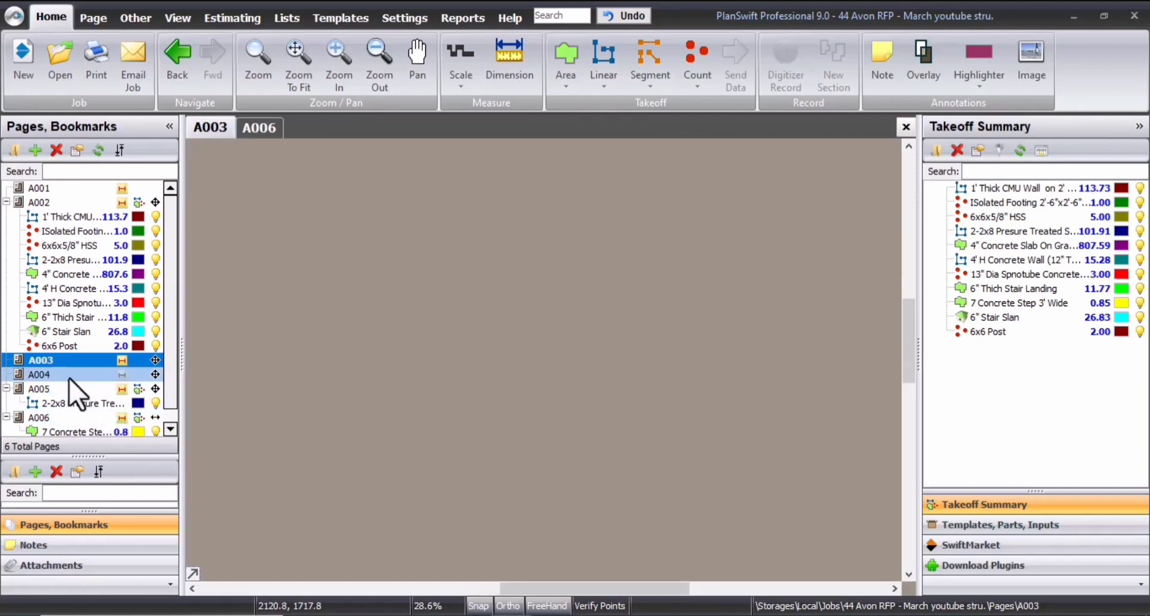
pyautogui.scroll(3, 593, 258)
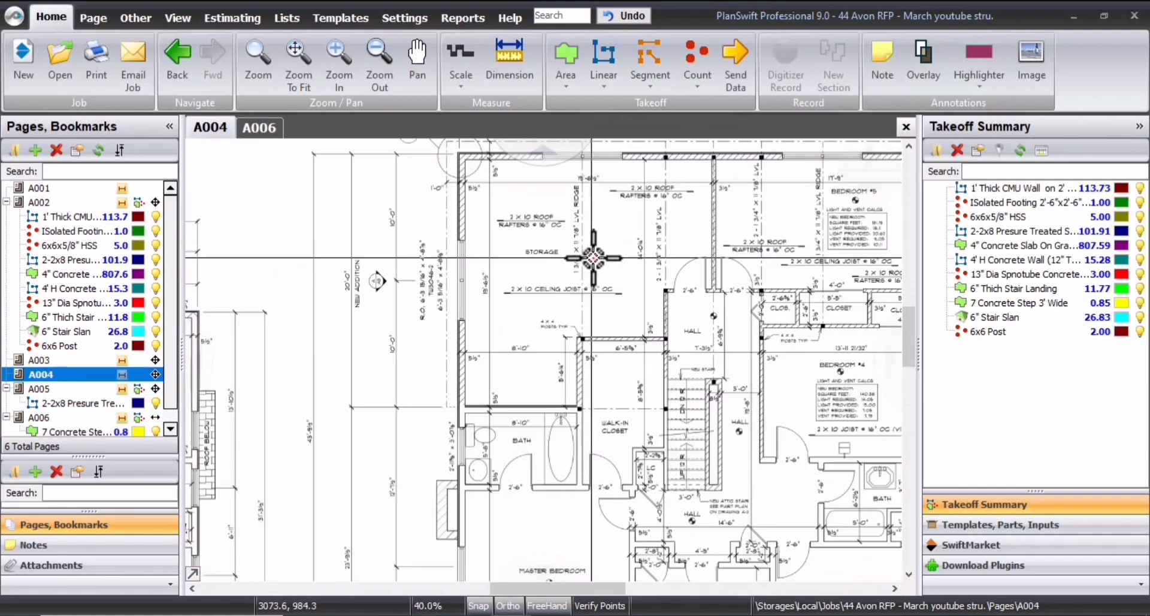
pyautogui.scroll(-3, 527, 328)
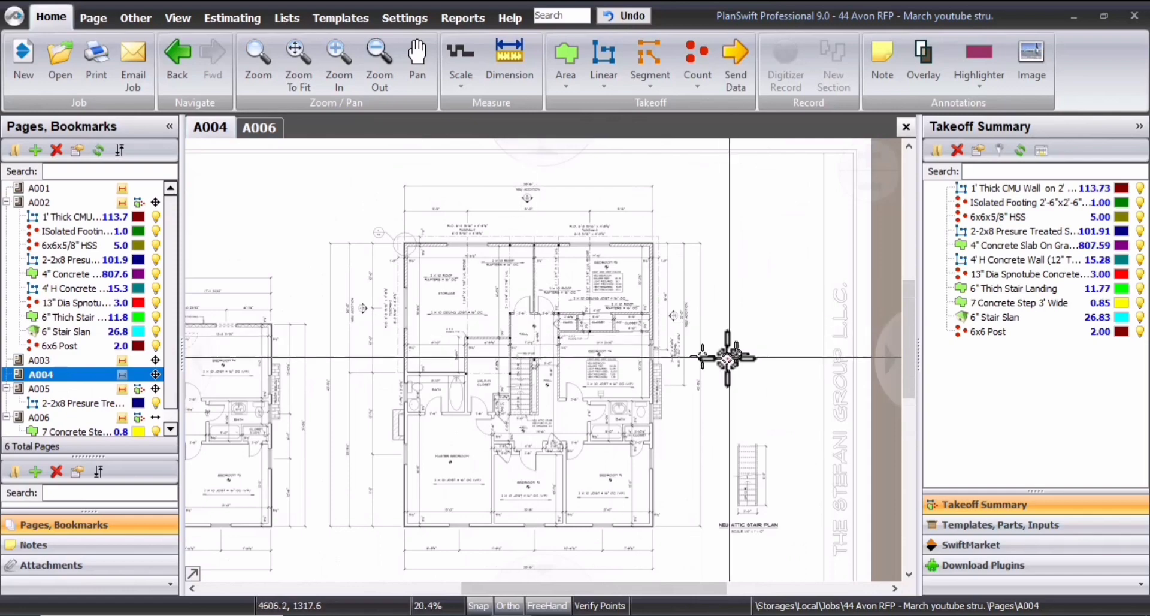
pyautogui.scroll(6, 472, 304)
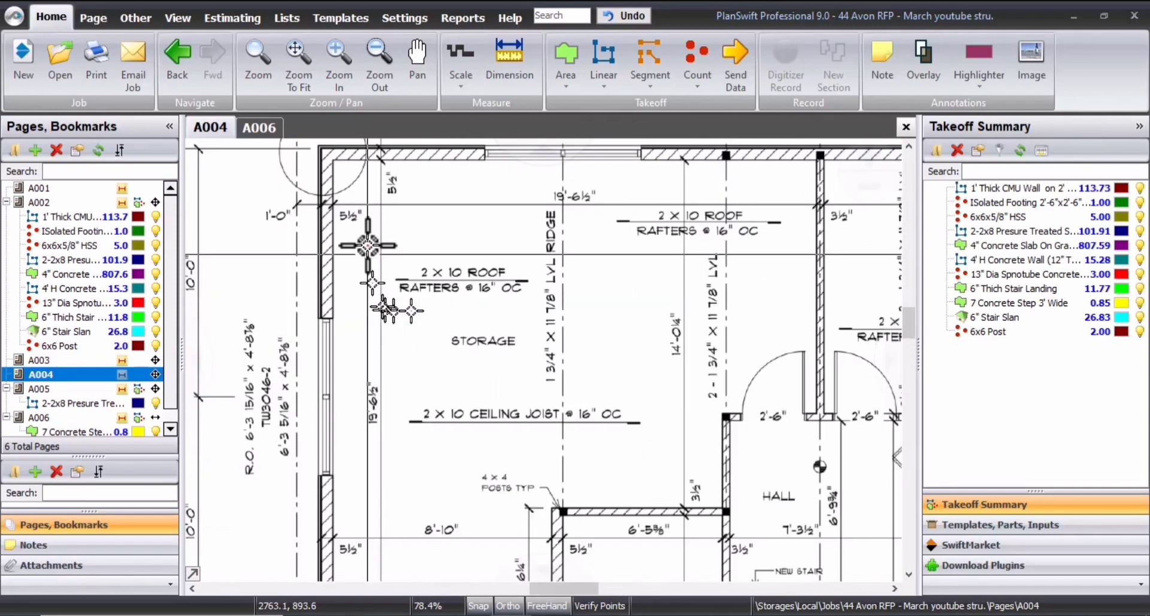
pyautogui.scroll(-4, 585, 410)
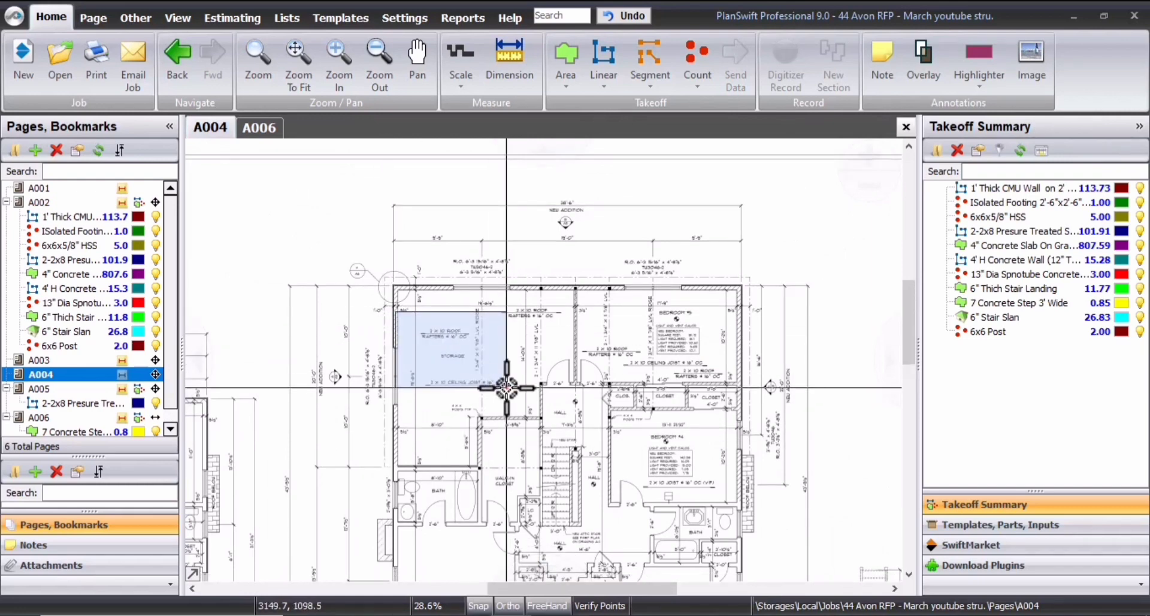
pyautogui.scroll(4, 479, 330)
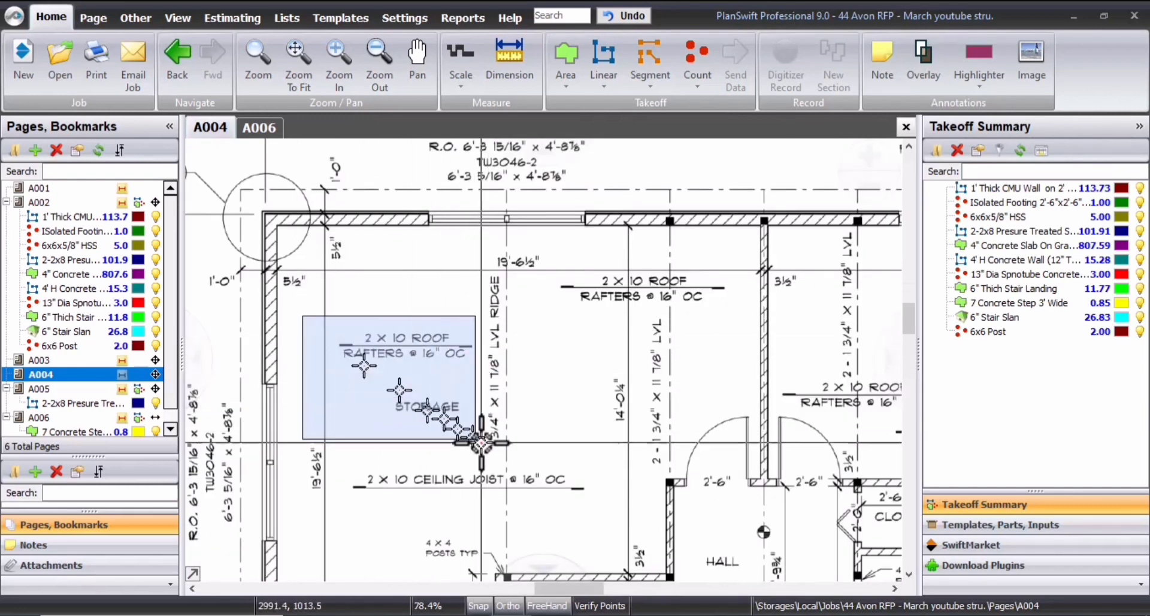
pyautogui.moveTo(481, 442); pyautogui.dragTo(483, 443)
pyautogui.moveTo(329, 320); pyautogui.dragTo(565, 406)
pyautogui.scroll(-1, 565, 406)
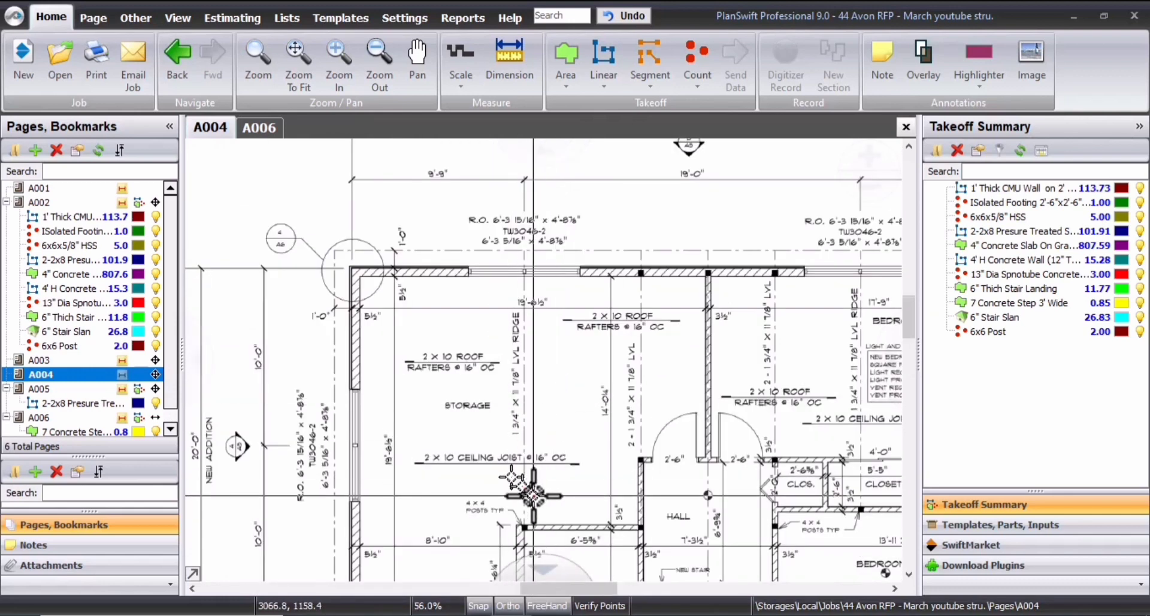
pyautogui.scroll(-1, 527, 446)
pyautogui.moveTo(530, 557); pyautogui.dragTo(500, 174)
pyautogui.moveTo(511, 440); pyautogui.dragTo(505, 395)
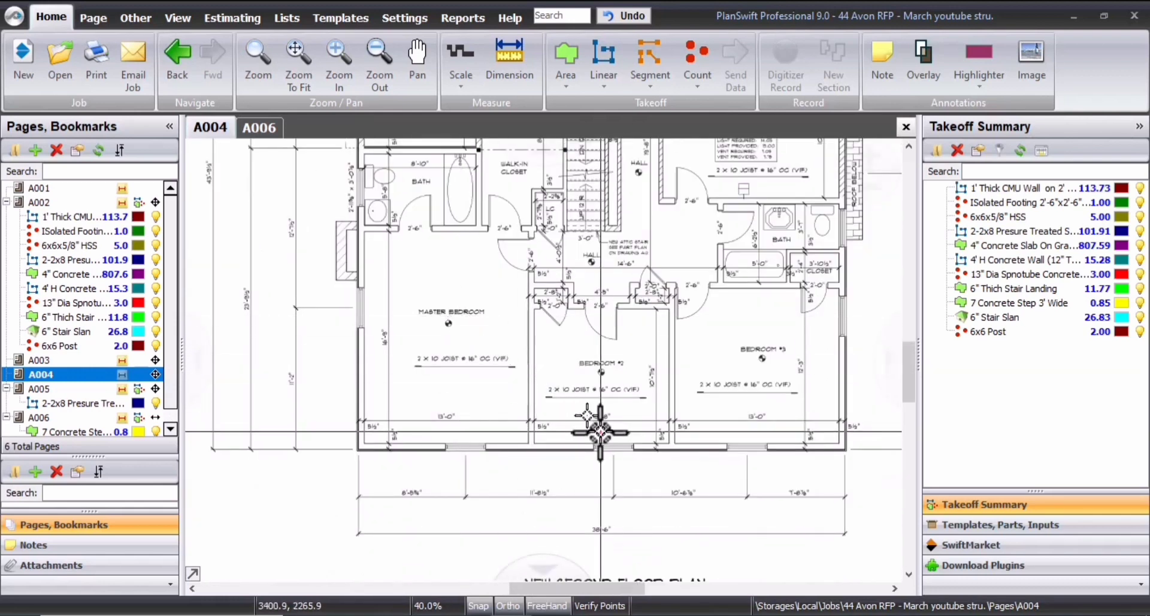
pyautogui.scroll(-2, 596, 500)
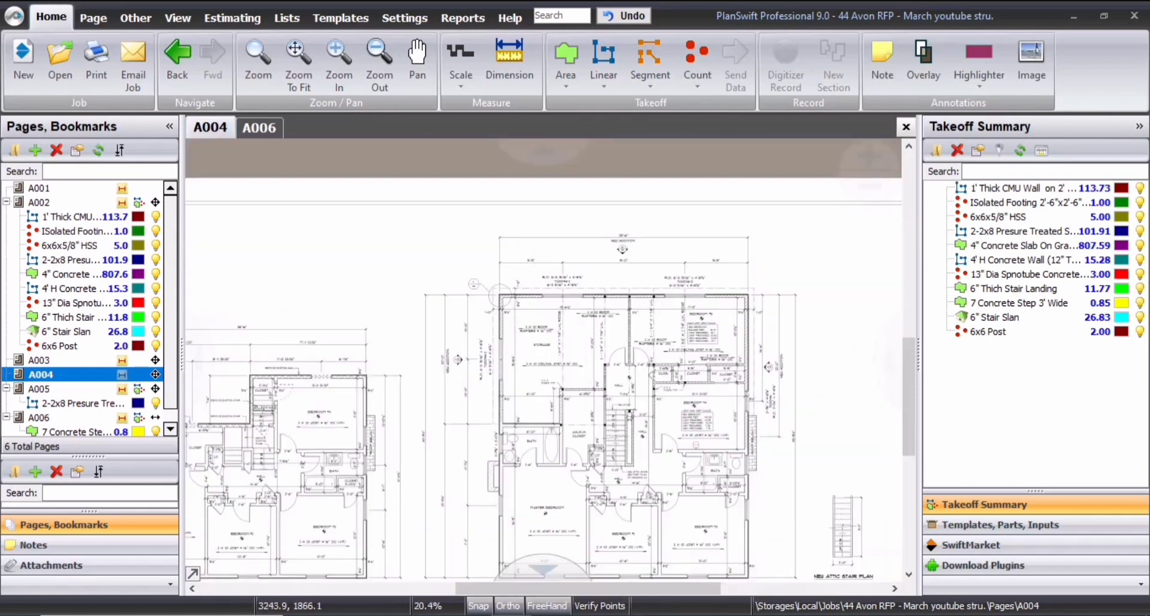
pyautogui.scroll(1, 673, 436)
pyautogui.scroll(1, 521, 385)
pyautogui.scroll(1, 418, 342)
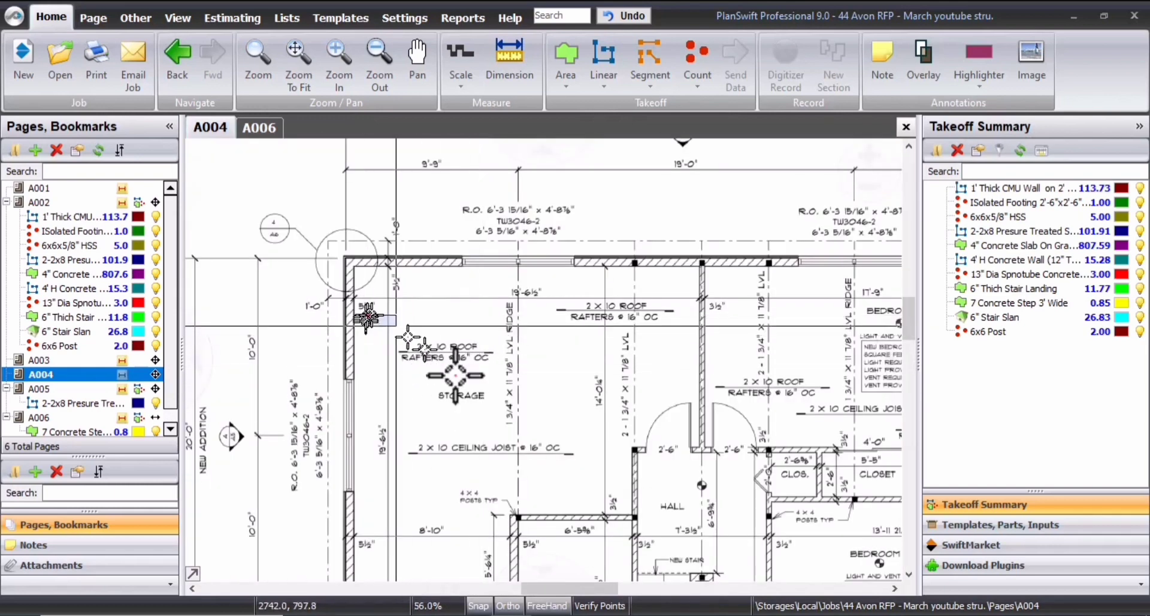
pyautogui.moveTo(366, 317); pyautogui.dragTo(776, 523)
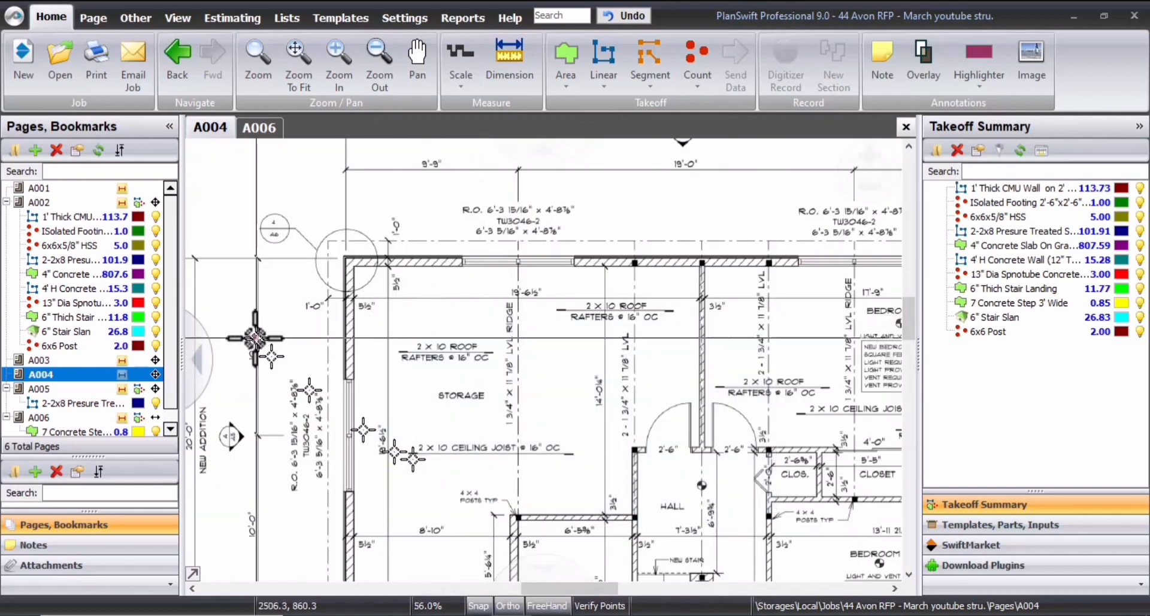
# Return to page A002 by way of A003 and examine the joist notes over the cellar slab area
pyautogui.click(65, 359)
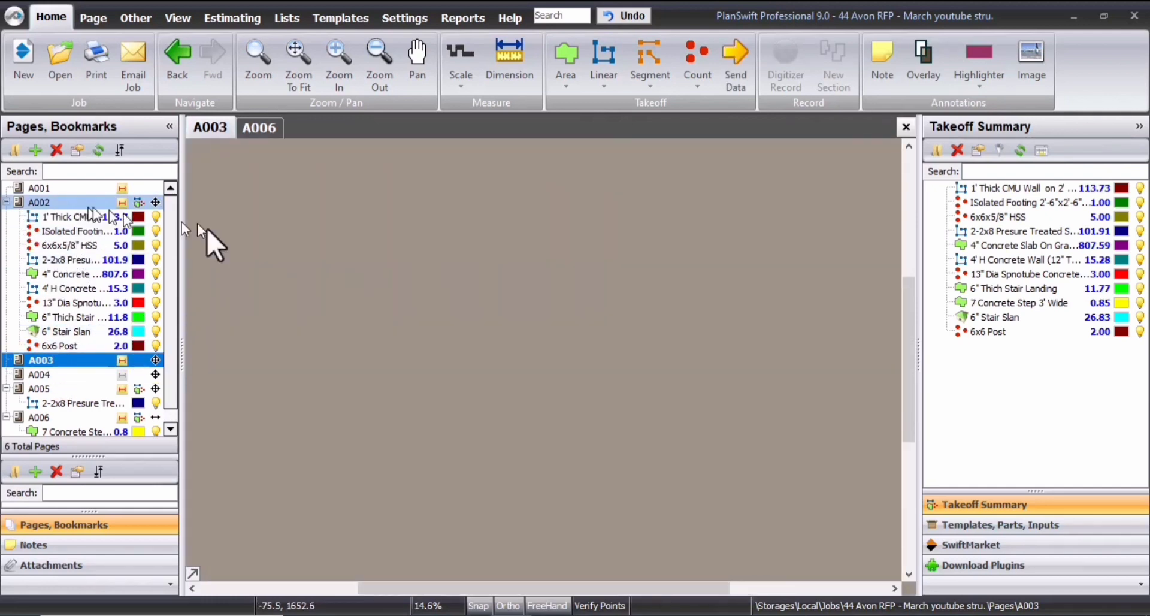
pyautogui.scroll(3, 610, 279)
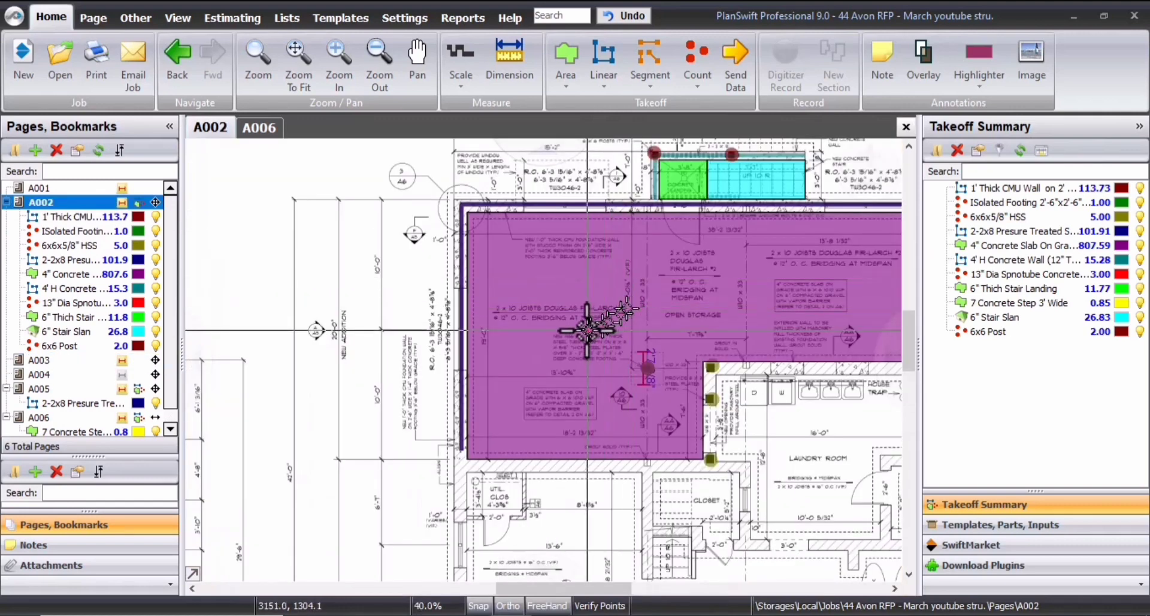
pyautogui.scroll(1, 588, 329)
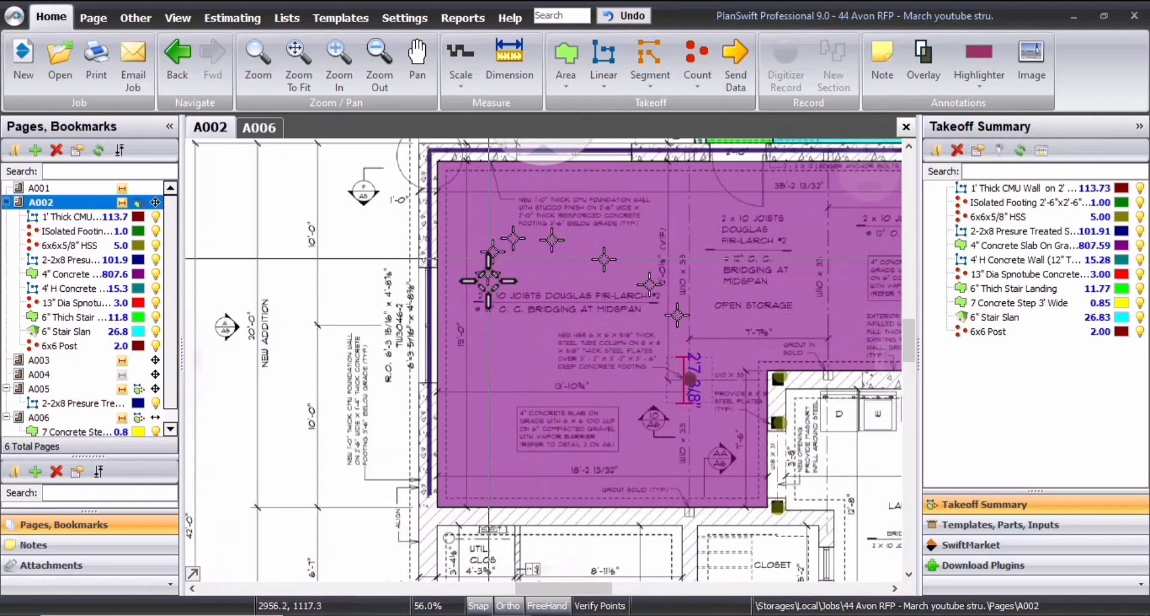
pyautogui.scroll(-1, 303, 306)
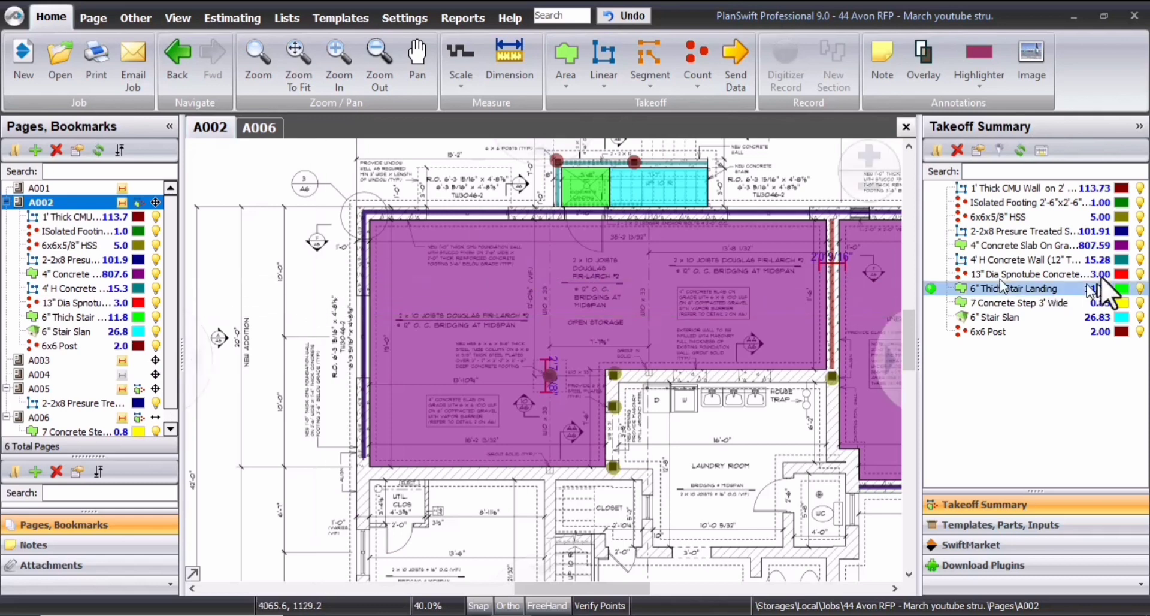
# Create a new takeoff folder named "Celler Floor"
pyautogui.click(934, 149)
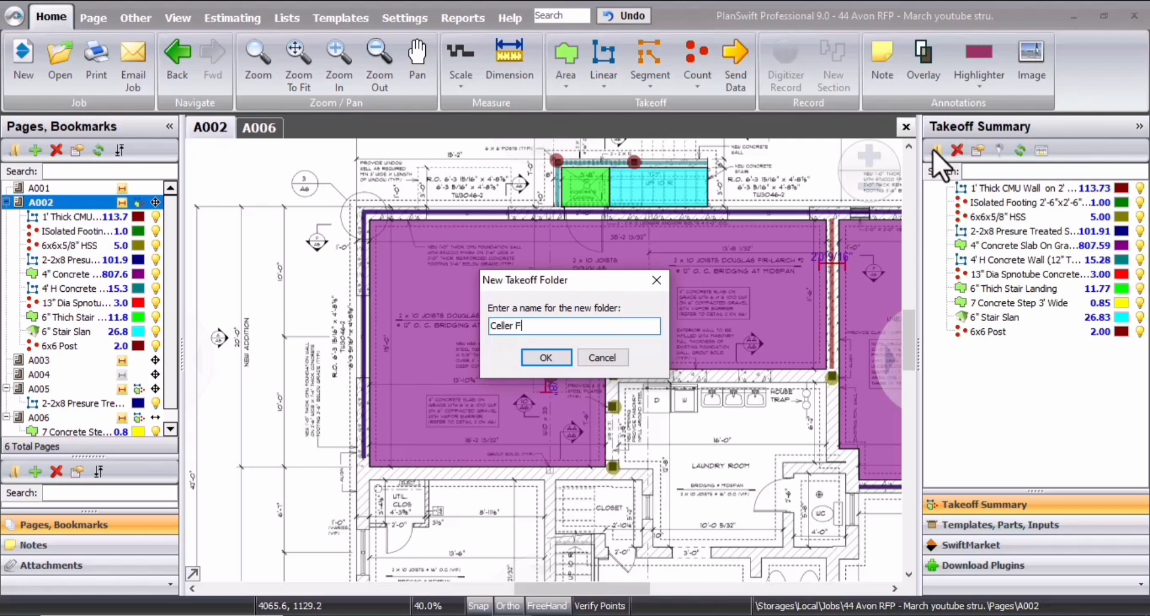
pyautogui.write('Celler Floor')
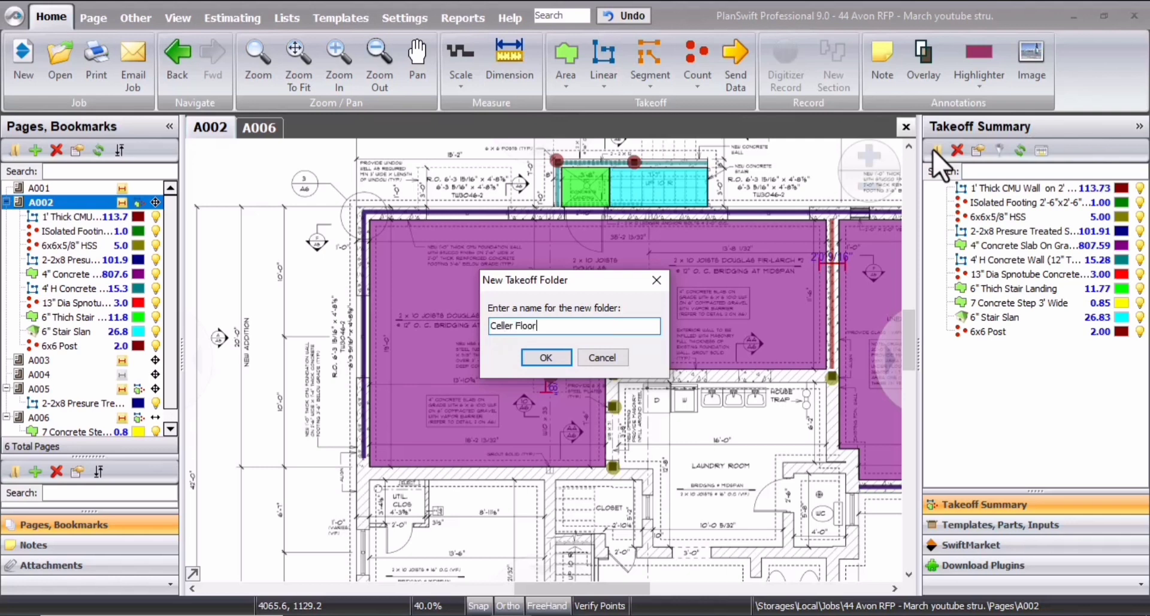
pyautogui.click(543, 357)
# Check the title of the new cellar floor plan and correct the takeoff folder's name to "Cellar Floor"
pyautogui.scroll(-1, 664, 427)
pyautogui.scroll(-1, 605, 508)
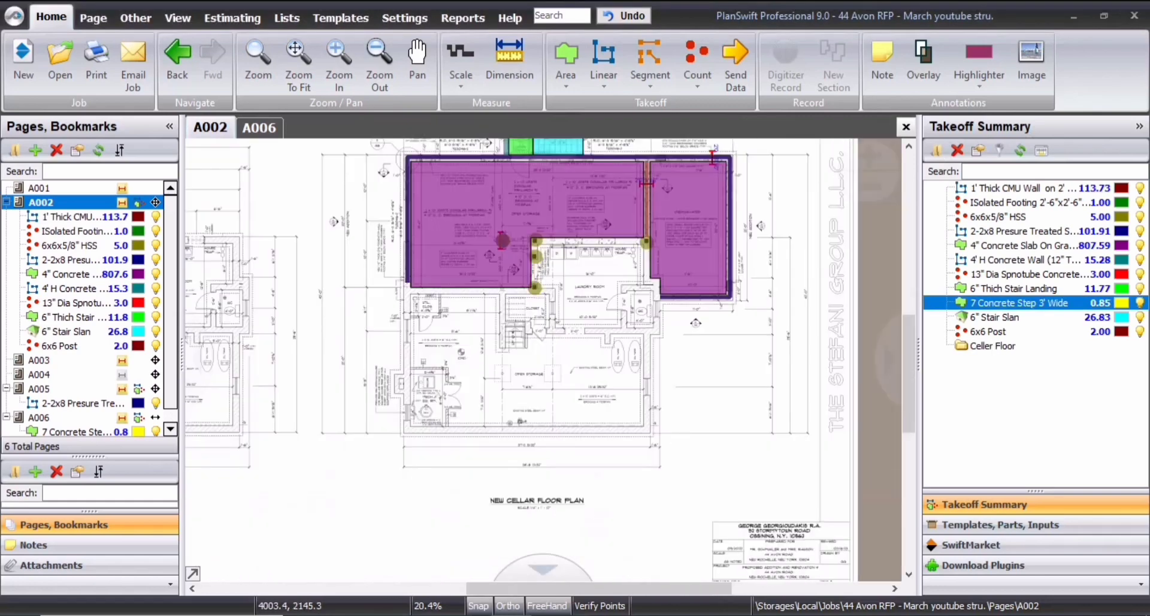
pyautogui.scroll(1, 545, 523)
pyautogui.scroll(1, 545, 523)
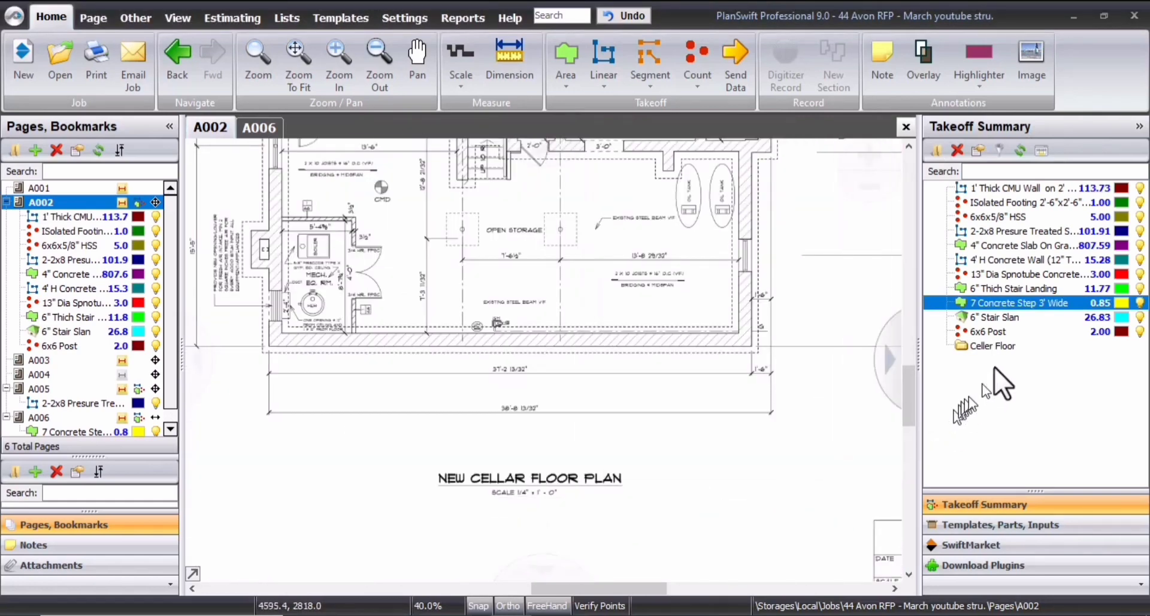
pyautogui.doubleClick(997, 347)
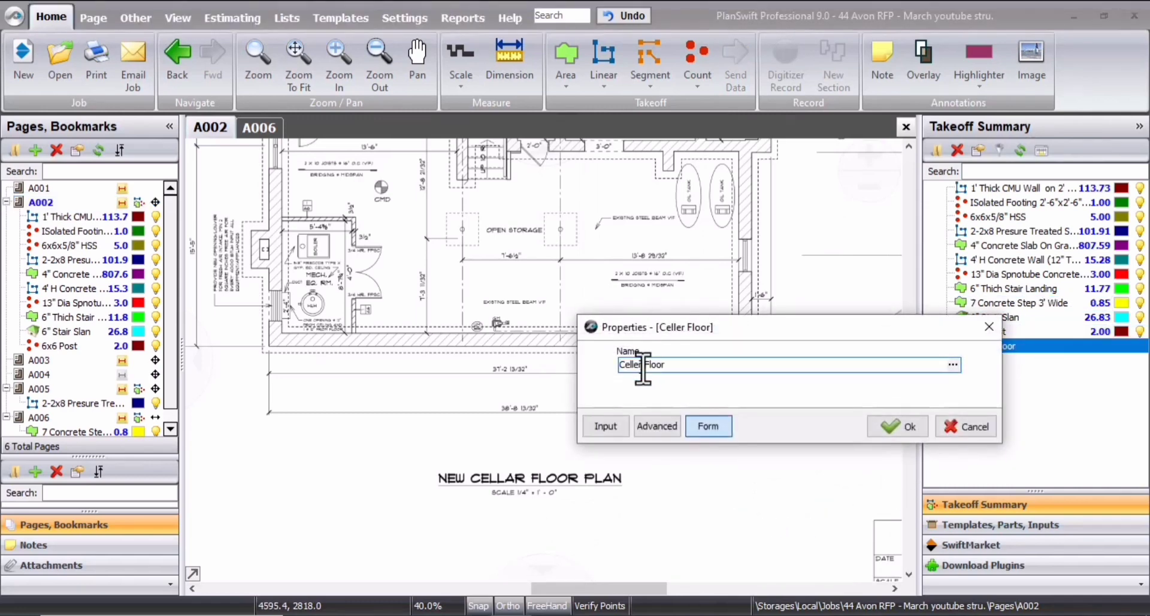
pyautogui.click(905, 426)
# Move all takeoff items, from the 1' Thick CMU Wall through the 6x6 Post, into the Cellar Floor folder and expand it
pyautogui.click(1016, 187)
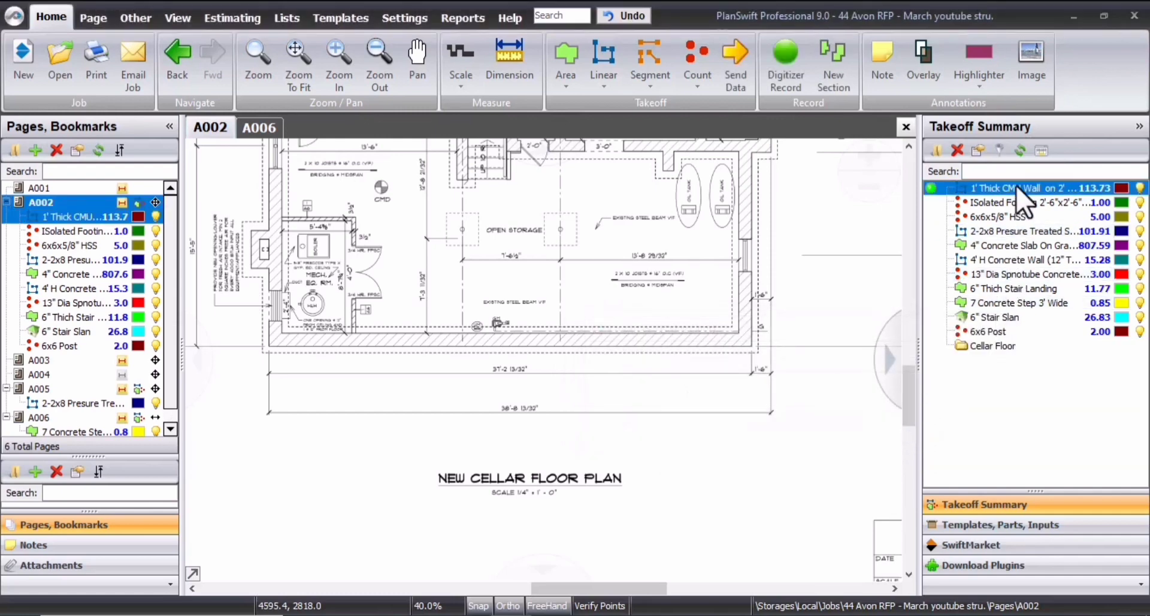
pyautogui.keyDown('shift'); pyautogui.click(981, 331); pyautogui.keyUp('shift')
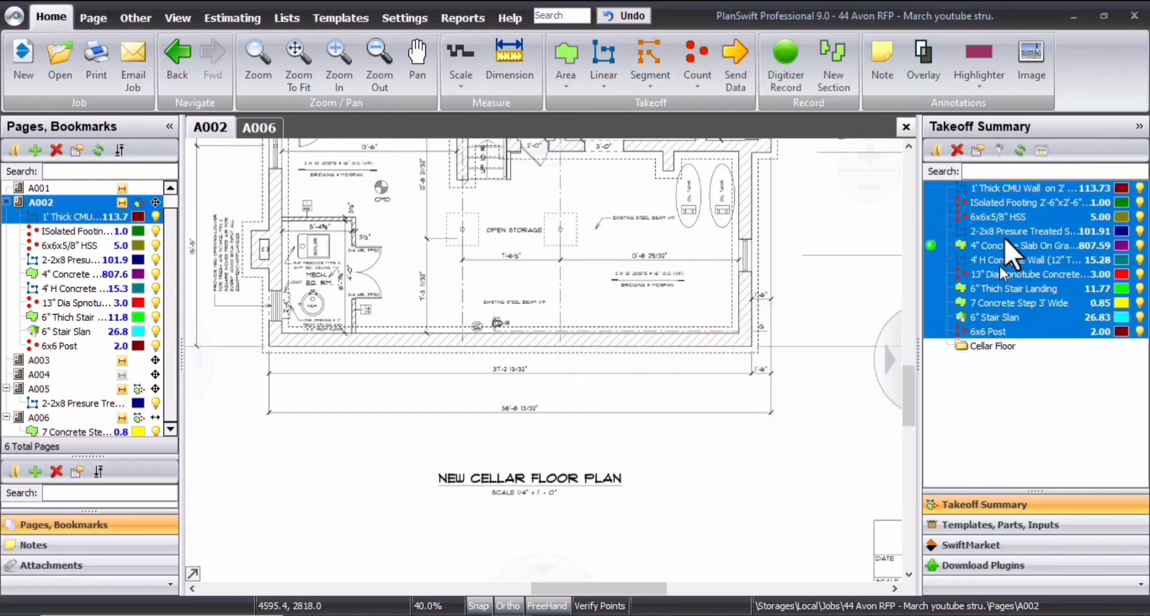
pyautogui.moveTo(1005, 237)
pyautogui.mouseDown()
pyautogui.moveTo(995, 324)
pyautogui.moveTo(978, 345)
pyautogui.mouseUp()
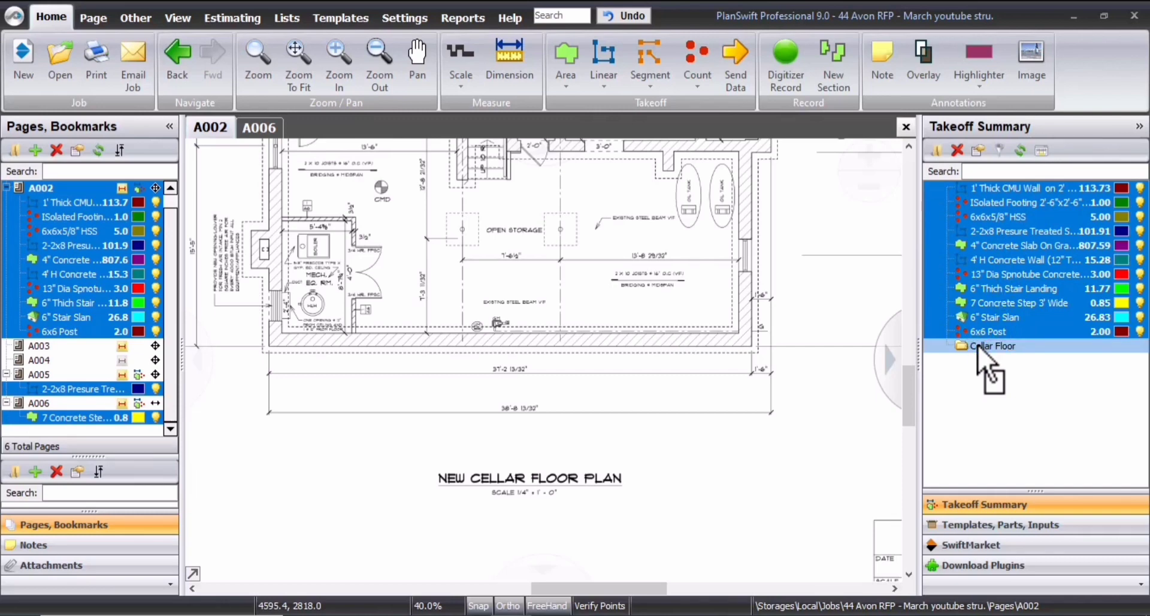
pyautogui.moveTo(978, 345); pyautogui.dragTo(978, 345)
pyautogui.scroll(-3, 688, 277)
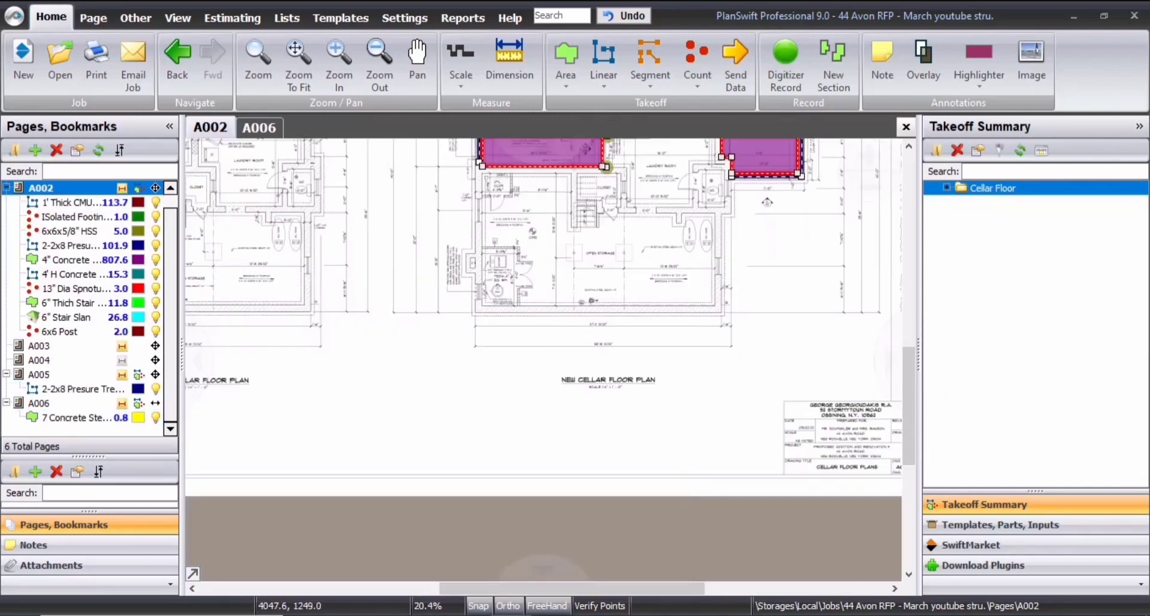
pyautogui.moveTo(671, 170); pyautogui.dragTo(662, 392)
pyautogui.click(946, 188)
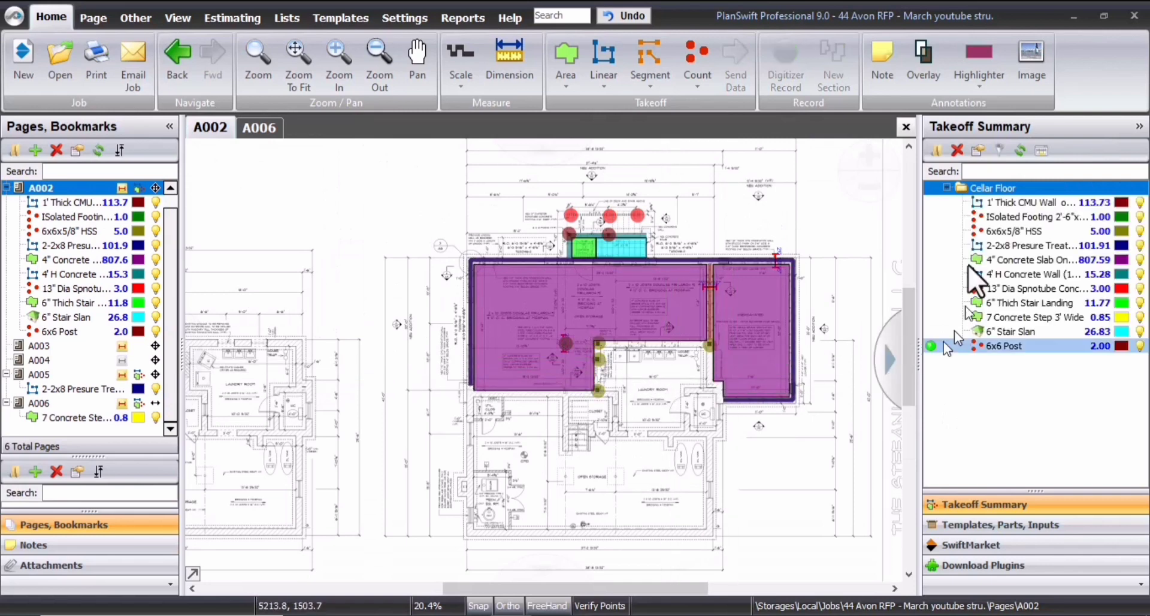
# Create a takeoff folder named "1st Floor", place it above Cellar Floor, and collapse the Cellar Floor folder
pyautogui.click(932, 145)
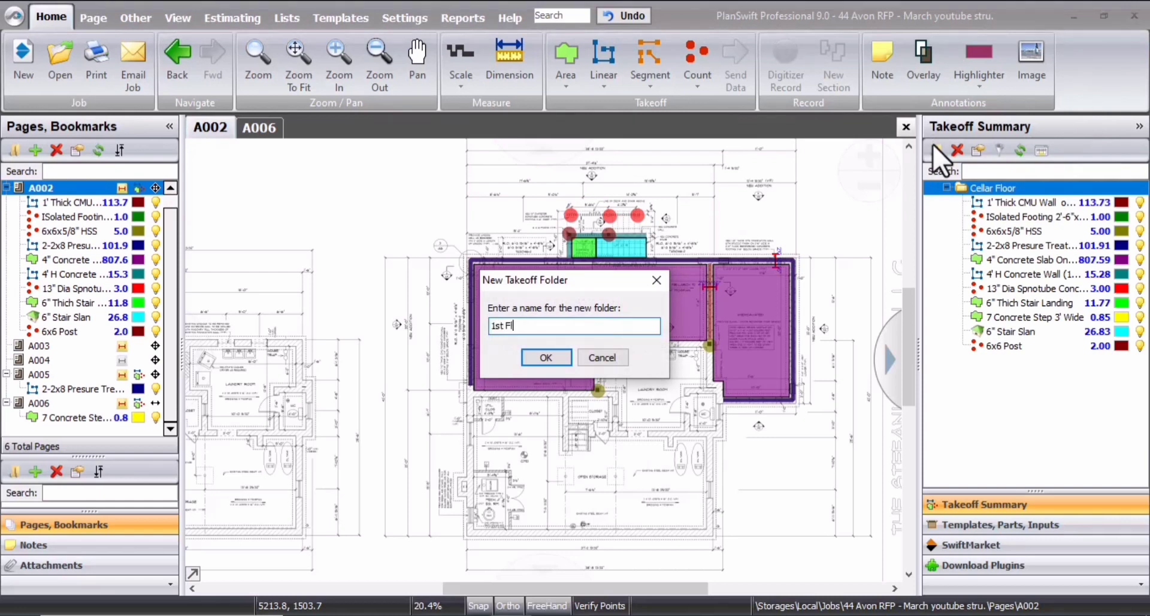
pyautogui.click(546, 357)
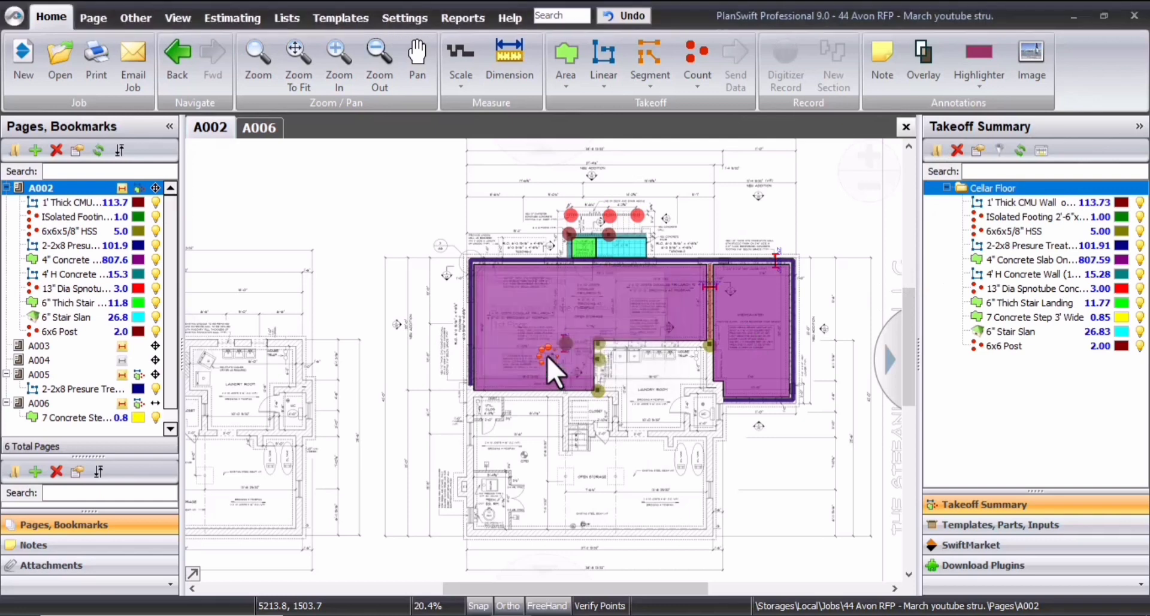
pyautogui.moveTo(996, 362); pyautogui.dragTo(1001, 185)
pyautogui.click(947, 203)
# Examine the 2 x 10 Douglas Fir-Larch joist notes above the cellar slab on page A002
pyautogui.moveTo(602, 447); pyautogui.dragTo(497, 434)
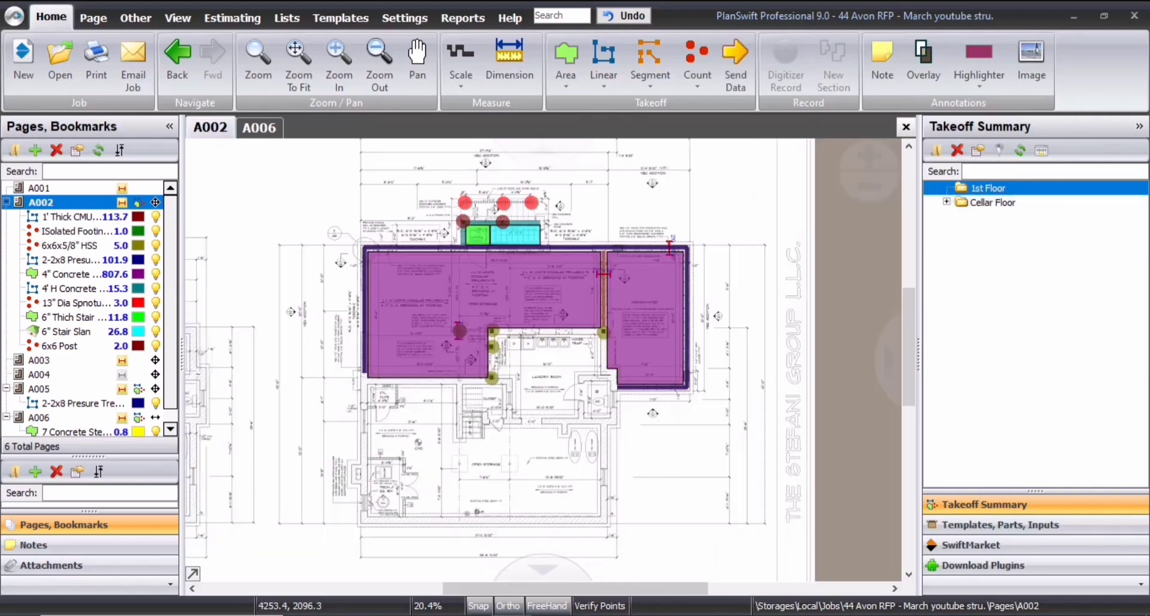
pyautogui.scroll(-1, 545, 458)
pyautogui.scroll(3, 543, 460)
pyautogui.moveTo(660, 441); pyautogui.dragTo(676, 573)
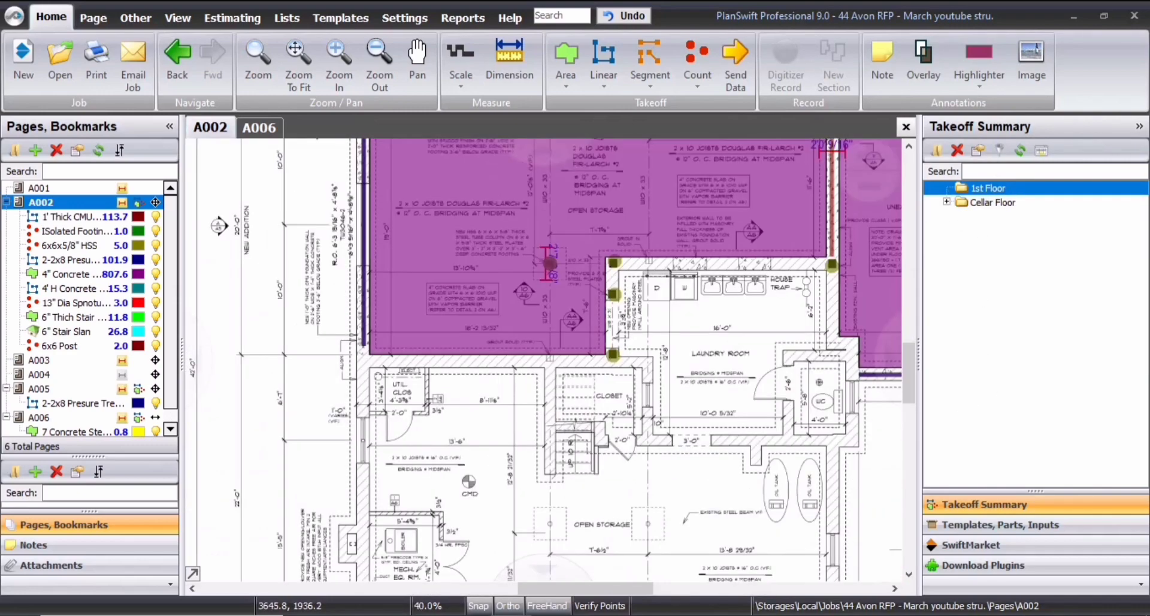
pyautogui.scroll(1, 502, 234)
pyautogui.moveTo(476, 197); pyautogui.dragTo(473, 337)
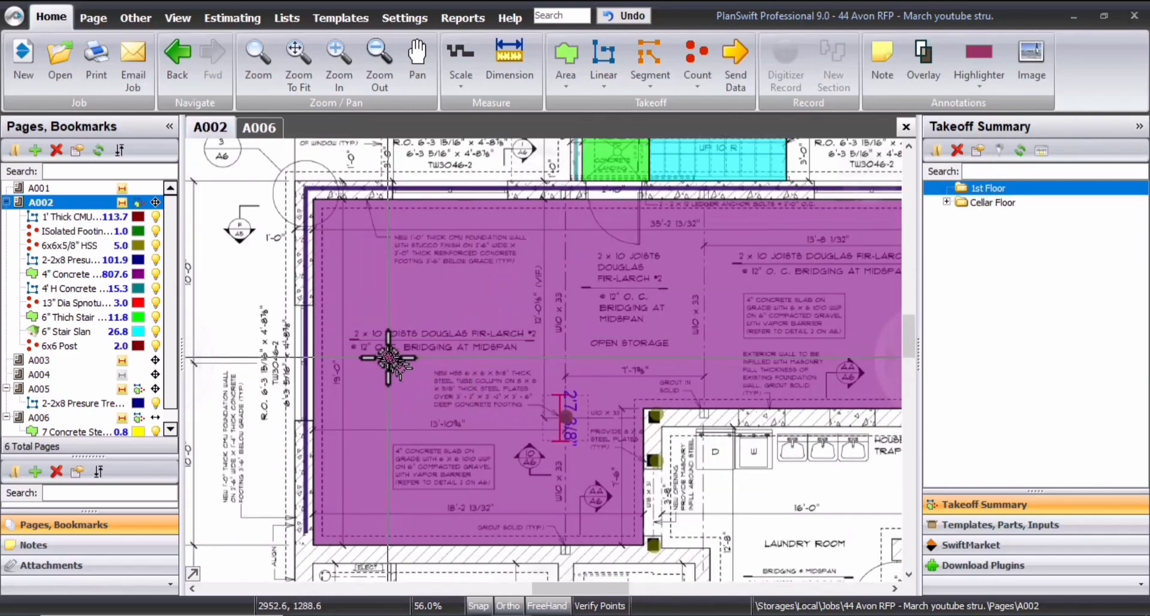
# Examine the first floor joist and subfloor notes around the kitchen, hall and utility rooms in section F on page A005
pyautogui.scroll(-1, 522, 386)
pyautogui.moveTo(523, 387); pyautogui.dragTo(497, 383)
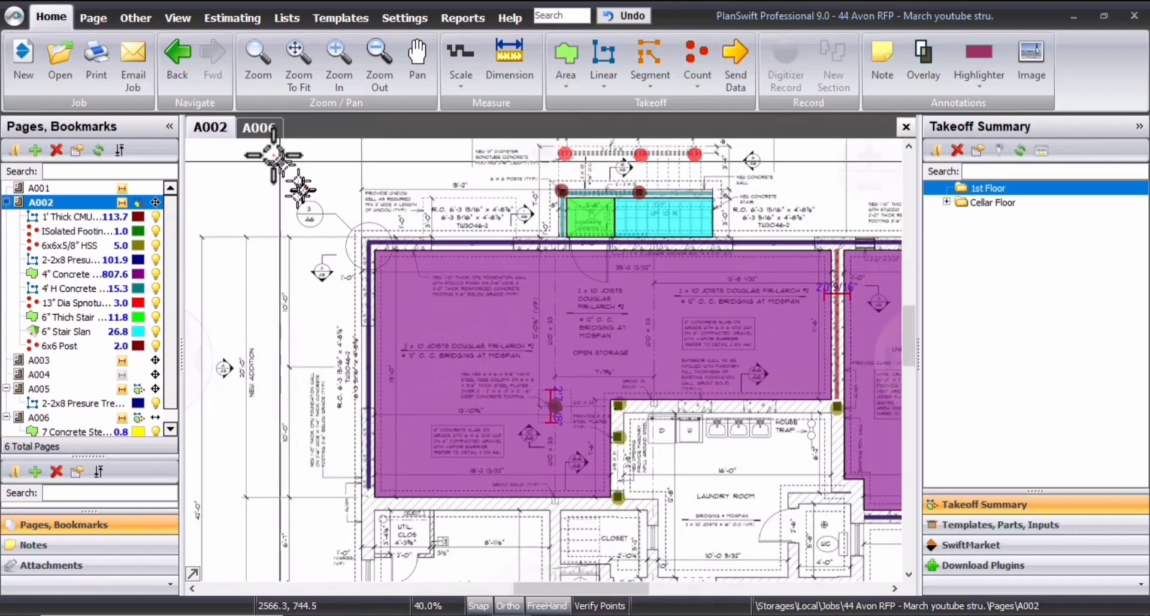
pyautogui.click(266, 133)
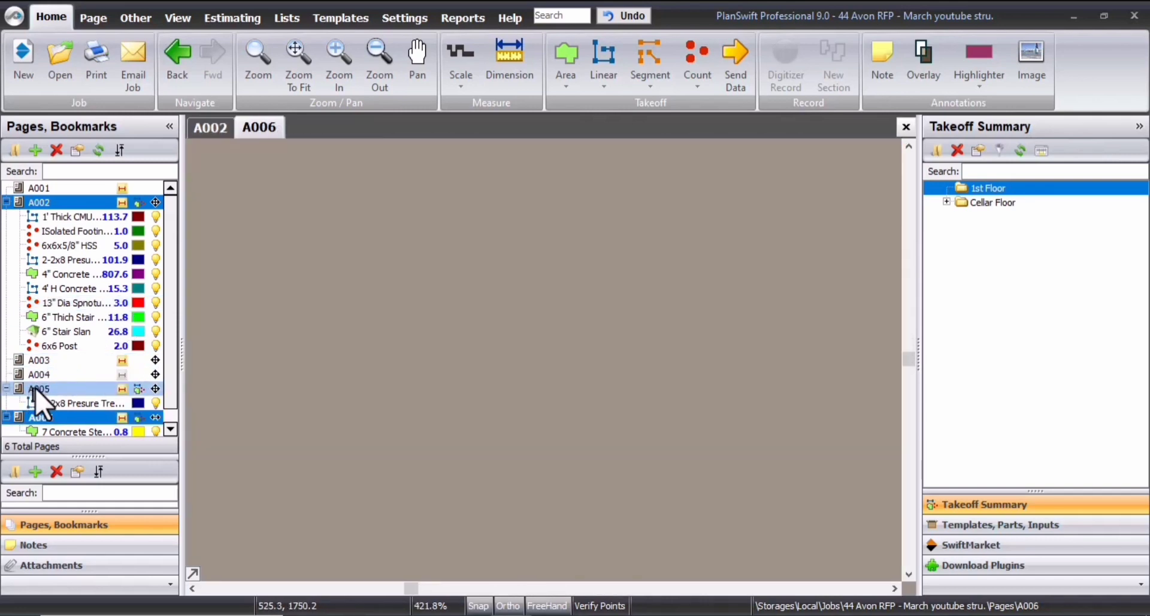
pyautogui.click(41, 387)
pyautogui.scroll(4, 372, 308)
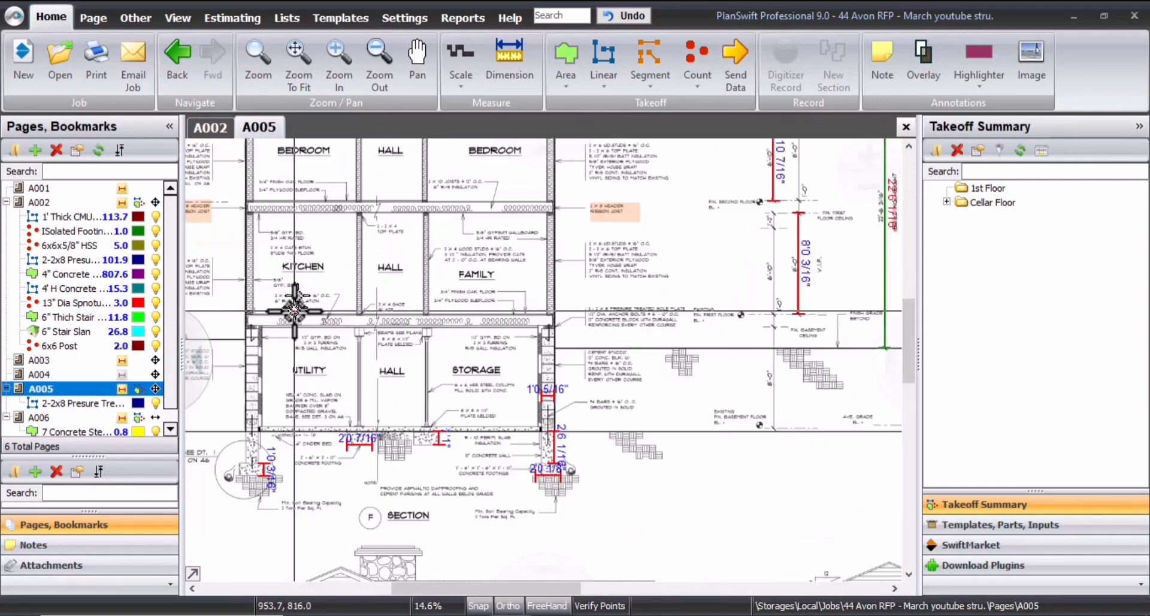
pyautogui.moveTo(383, 360); pyautogui.dragTo(482, 382)
pyautogui.scroll(1, 364, 336)
pyautogui.moveTo(318, 251); pyautogui.dragTo(573, 334)
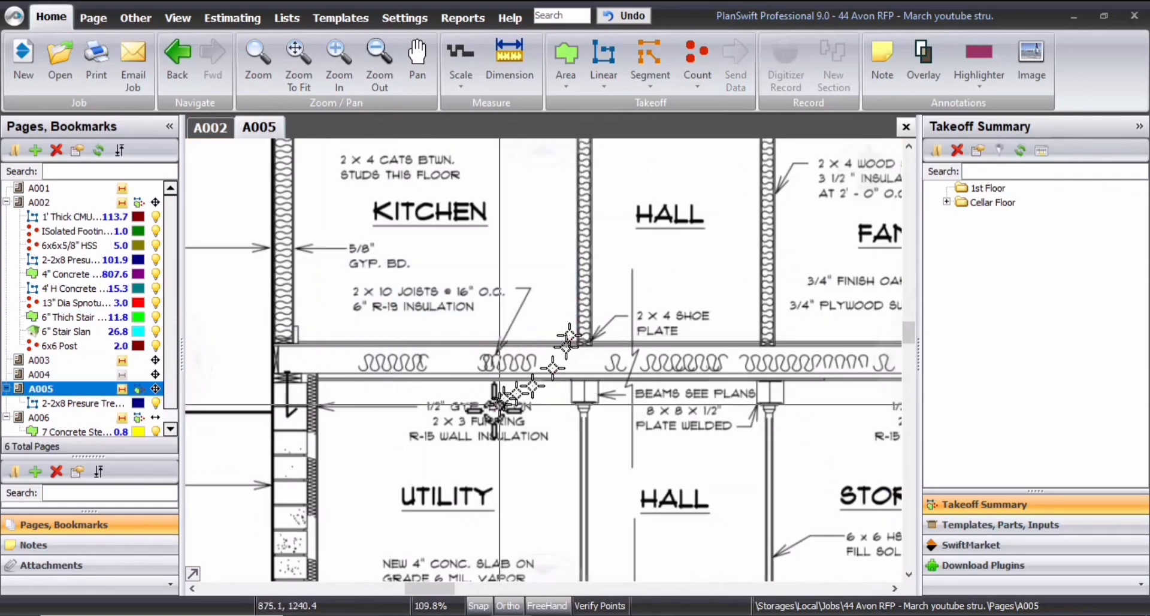
pyautogui.scroll(-1, 505, 399)
pyautogui.moveTo(610, 402); pyautogui.dragTo(297, 371)
pyautogui.scroll(1, 675, 354)
pyautogui.scroll(-2, 601, 352)
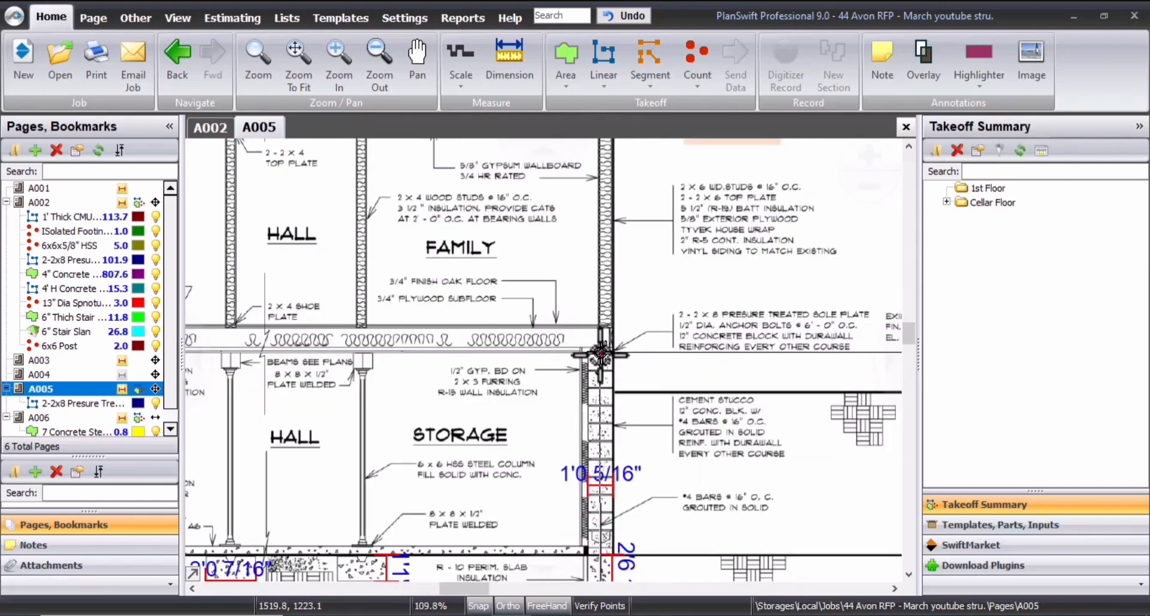
# Examine the sole plate at the foundation wall and the highlighted header ribbon joist notes on both sides of section F
pyautogui.moveTo(606, 354); pyautogui.dragTo(653, 354)
pyautogui.moveTo(614, 309); pyautogui.dragTo(397, 401)
pyautogui.moveTo(510, 267); pyautogui.dragTo(390, 328)
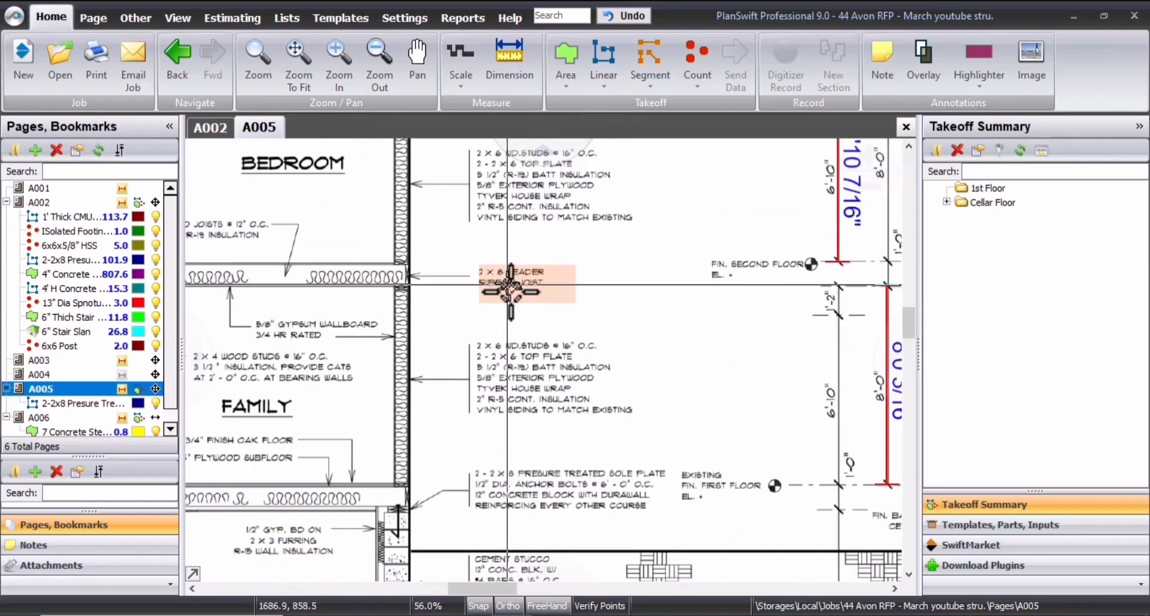
pyautogui.scroll(3, 513, 333)
pyautogui.scroll(1, 449, 412)
pyautogui.scroll(-5, 449, 412)
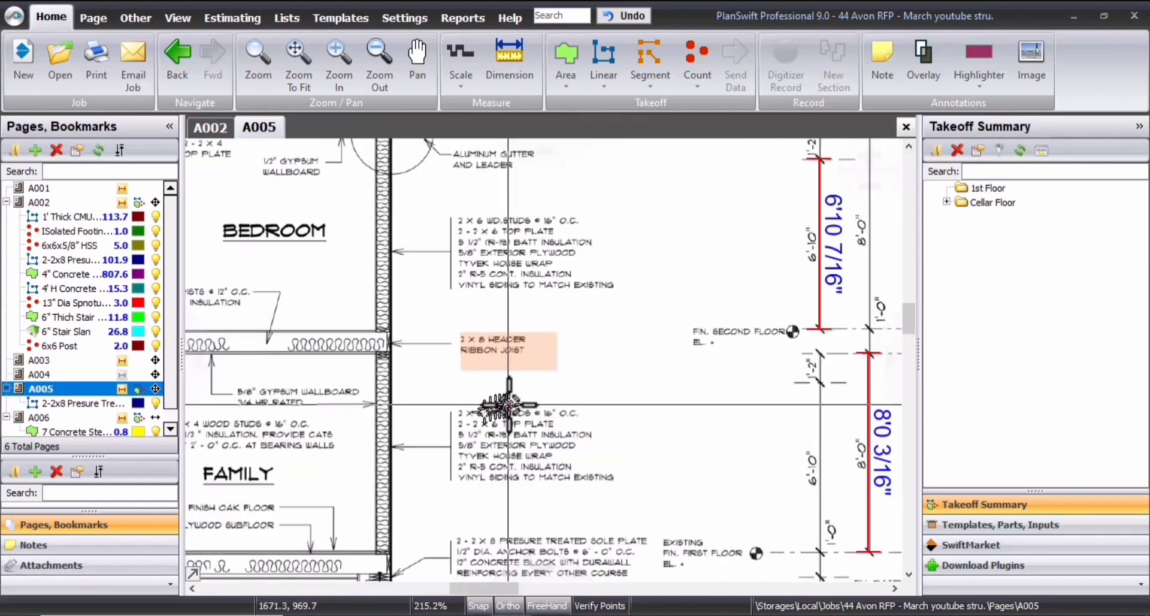
pyautogui.scroll(3, 359, 330)
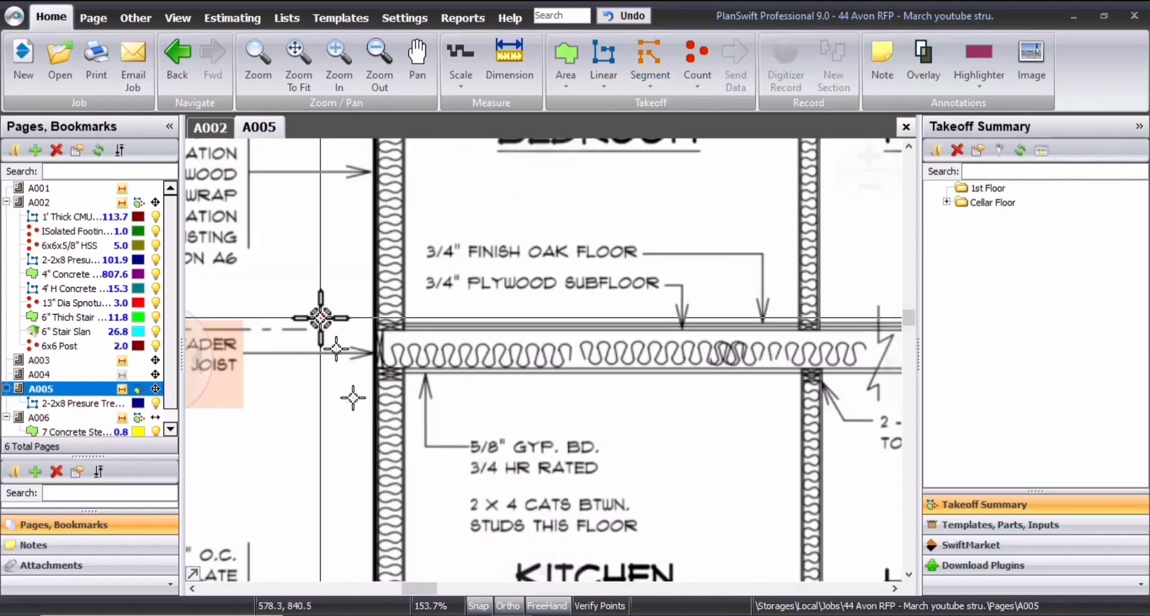
pyautogui.scroll(-2, 334, 318)
pyautogui.scroll(1, 453, 459)
pyautogui.scroll(1, 454, 459)
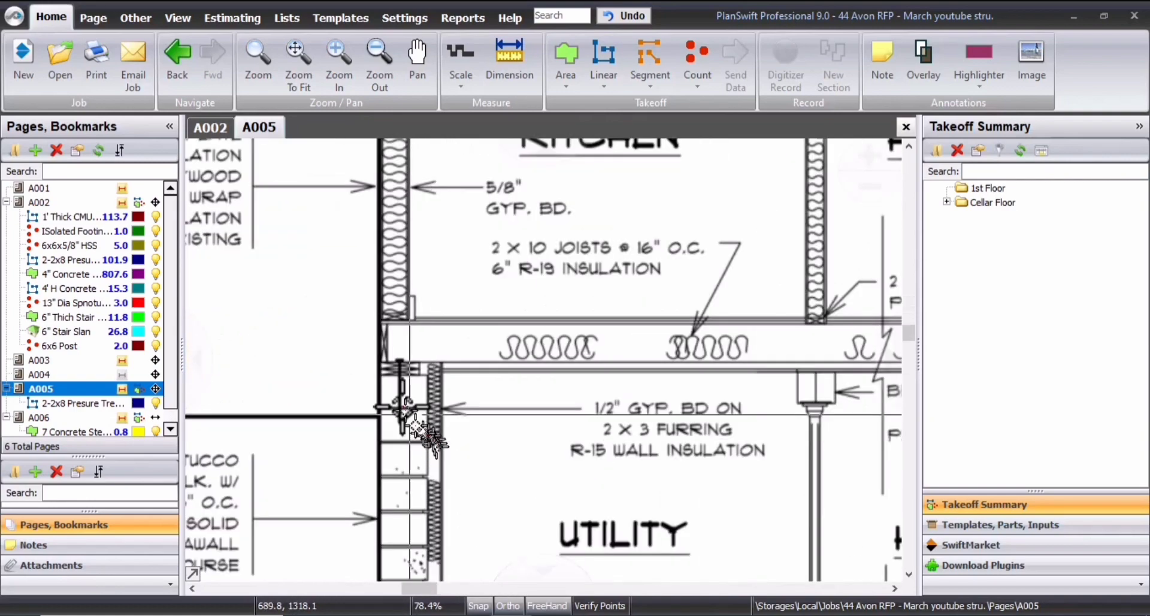
pyautogui.scroll(-2, 527, 370)
pyautogui.scroll(-4, 528, 370)
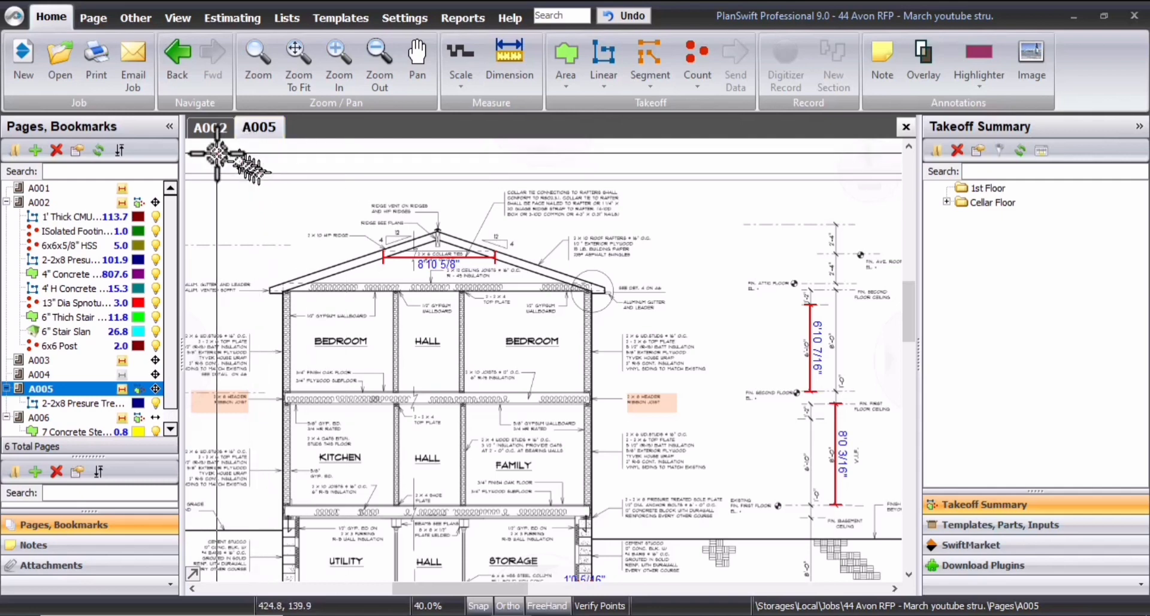
# Create an area takeoff on page A002 named "2x10 Joist Douglas Fir-Larch @ 12" O.C Bridging At Midspan" with a solid green fill
pyautogui.click(216, 128)
pyautogui.scroll(-2, 592, 355)
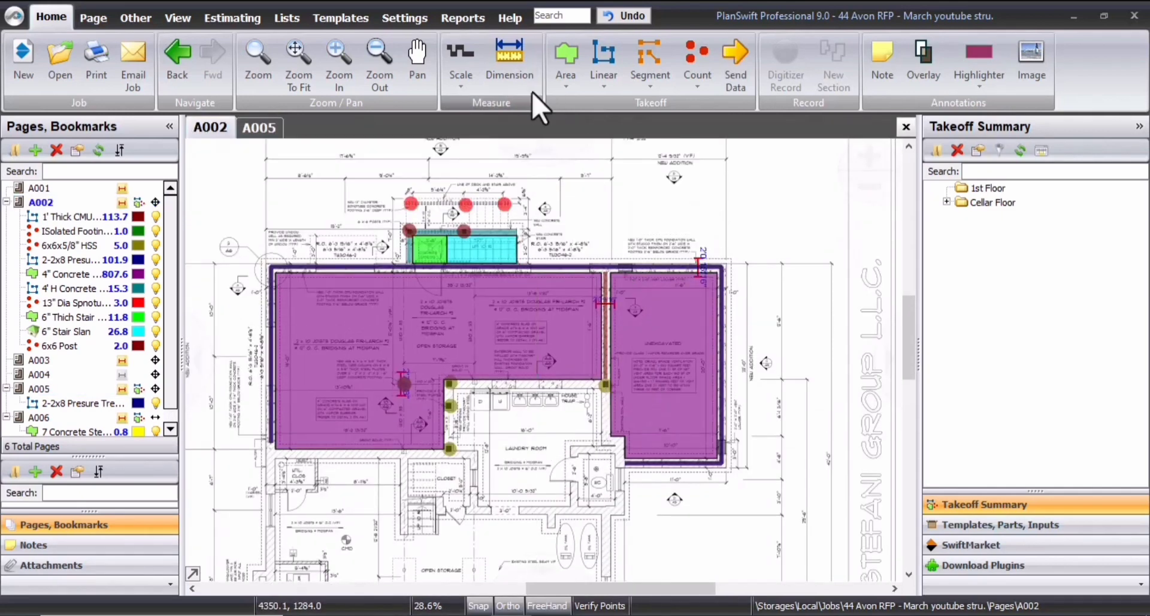
pyautogui.click(567, 53)
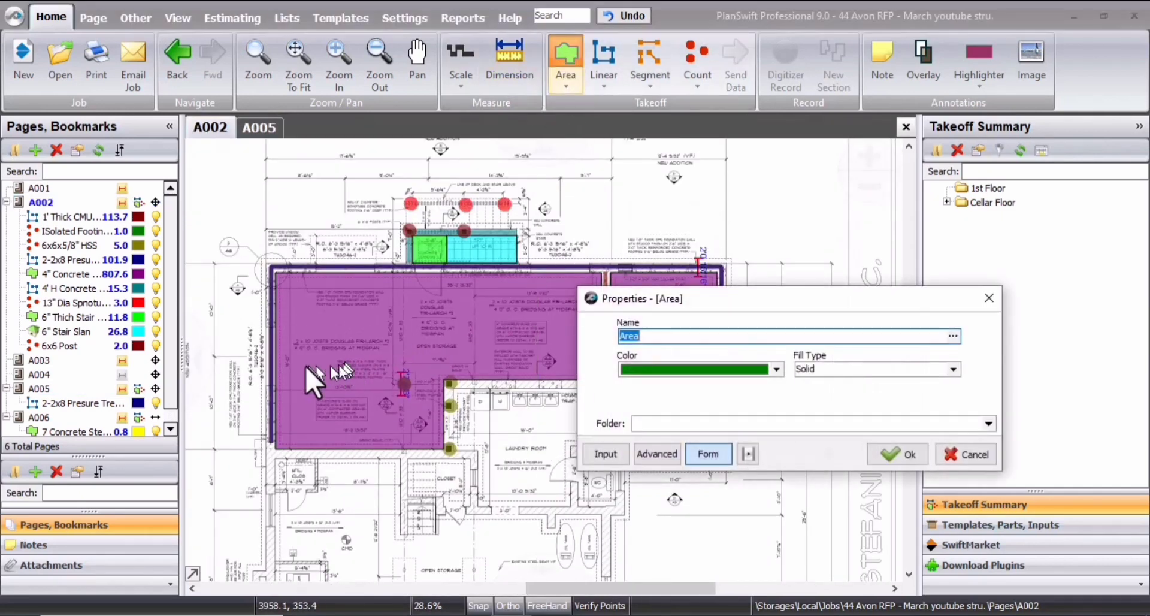
pyautogui.scroll(4, 383, 383)
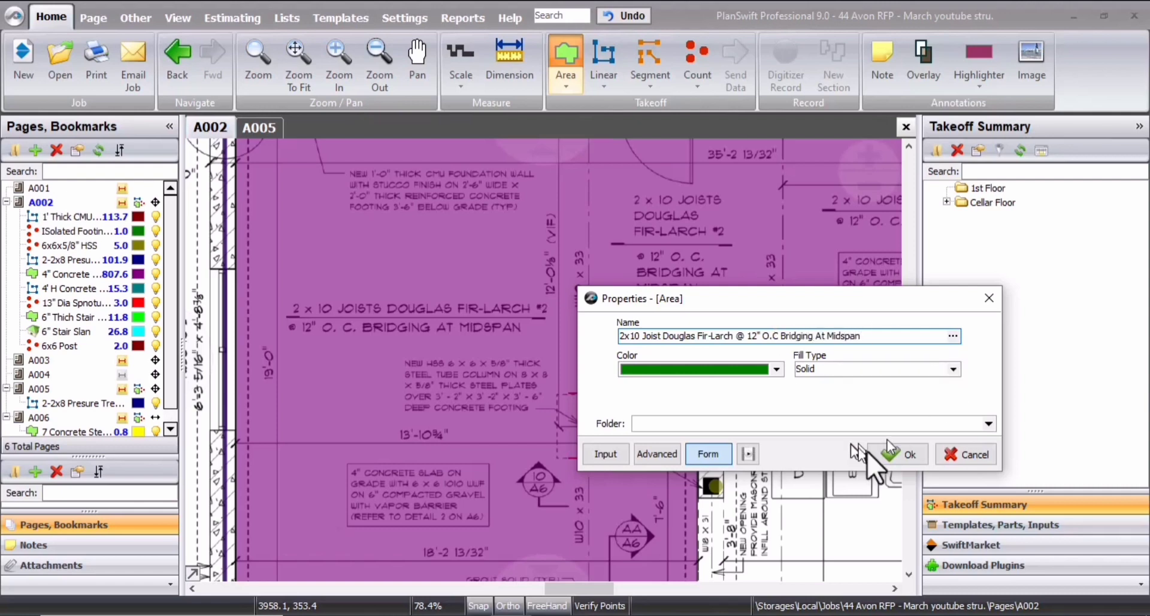
pyautogui.click(898, 454)
# Trace the joist area over the open storage slab, following the inner foundation wall faces and the laundry room corner, and finish recording
pyautogui.scroll(-3, 431, 407)
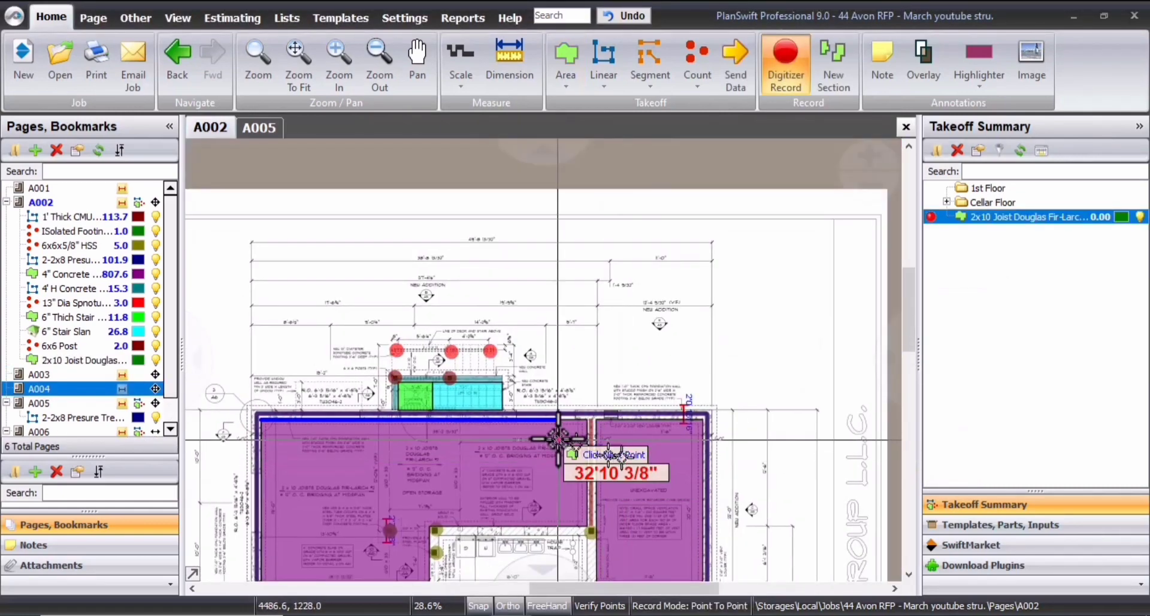
pyautogui.scroll(3, 557, 440)
pyautogui.click(636, 411)
pyautogui.moveTo(636, 479); pyautogui.dragTo(677, 202)
pyautogui.click(671, 412)
pyautogui.scroll(-3, 602, 412)
pyautogui.scroll(2, 461, 418)
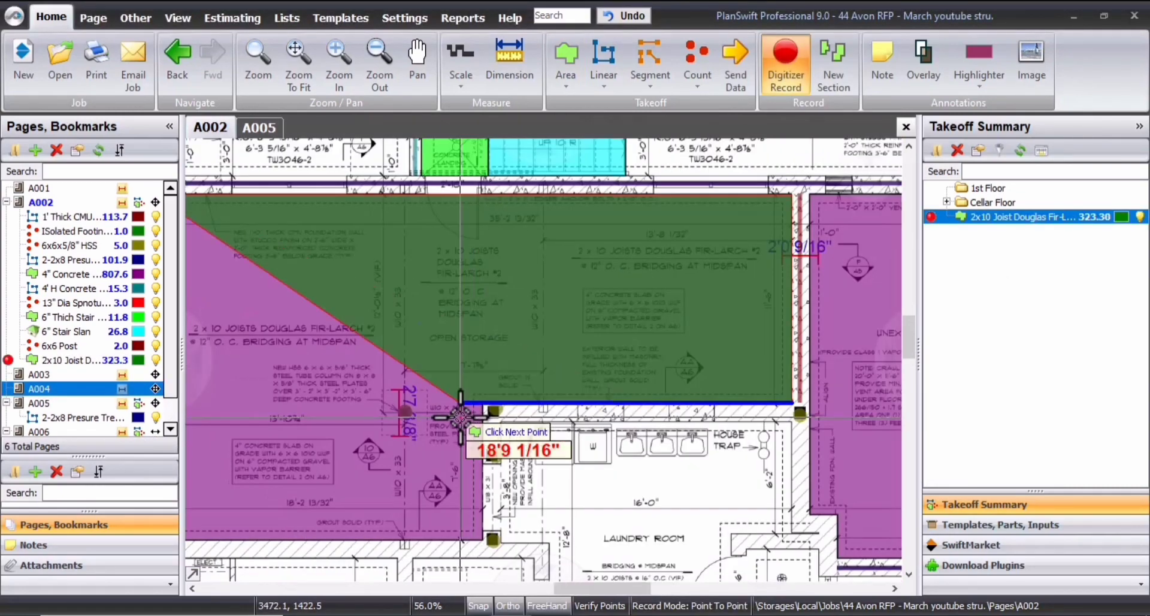
pyautogui.click(484, 412)
pyautogui.click(479, 543)
pyautogui.scroll(-1, 395, 557)
pyautogui.click(380, 544)
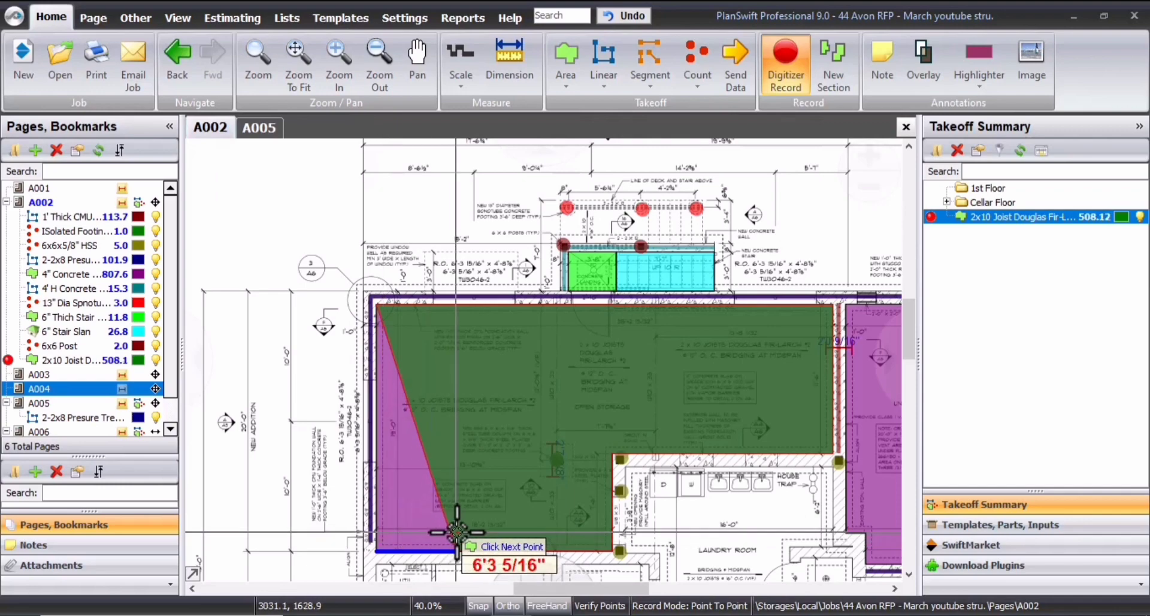
pyautogui.scroll(-3, 281, 486)
pyautogui.press('Escape')
# Compare the traced joist area on page A002 with the floor edge and header ribbon joist details in the section on page A005
pyautogui.scroll(2, 410, 459)
pyautogui.scroll(2, 421, 502)
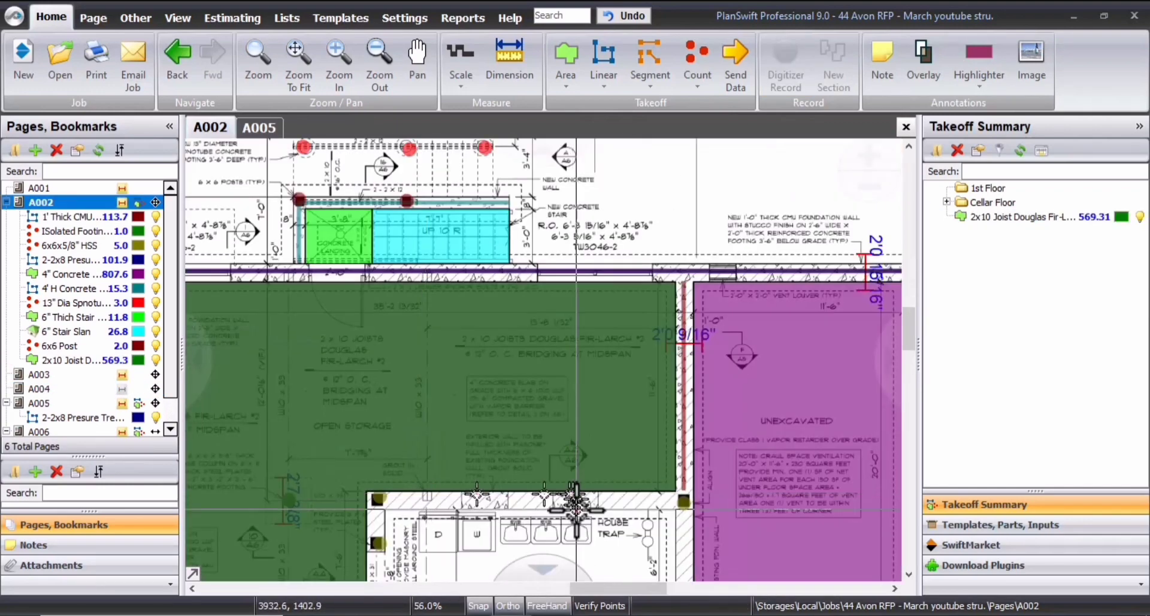
pyautogui.moveTo(576, 518); pyautogui.dragTo(593, 480)
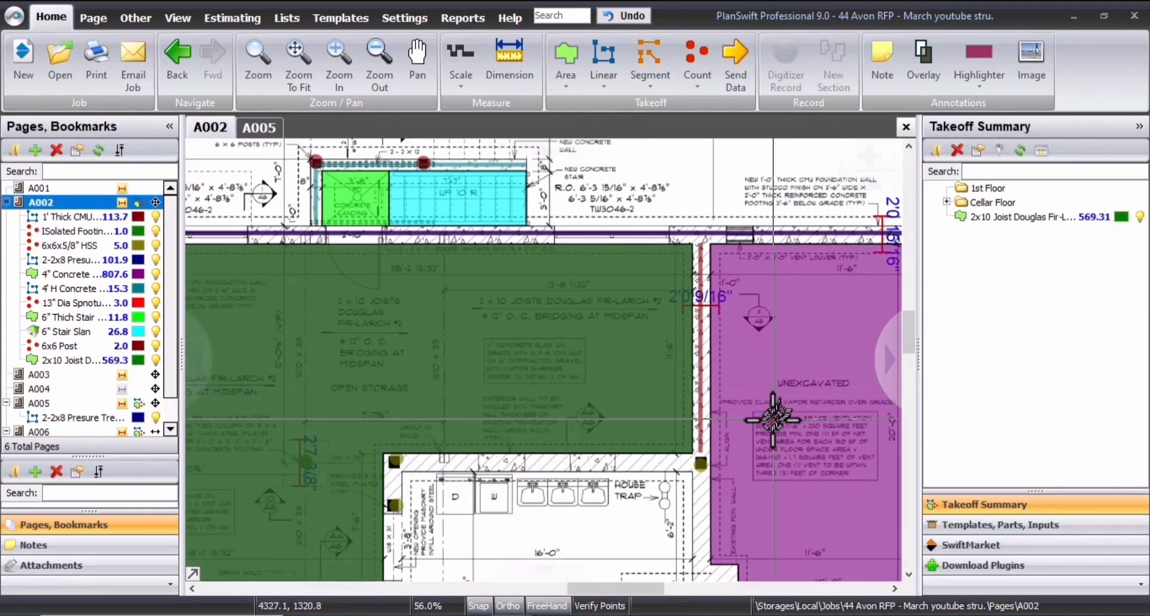
pyautogui.scroll(-2, 773, 419)
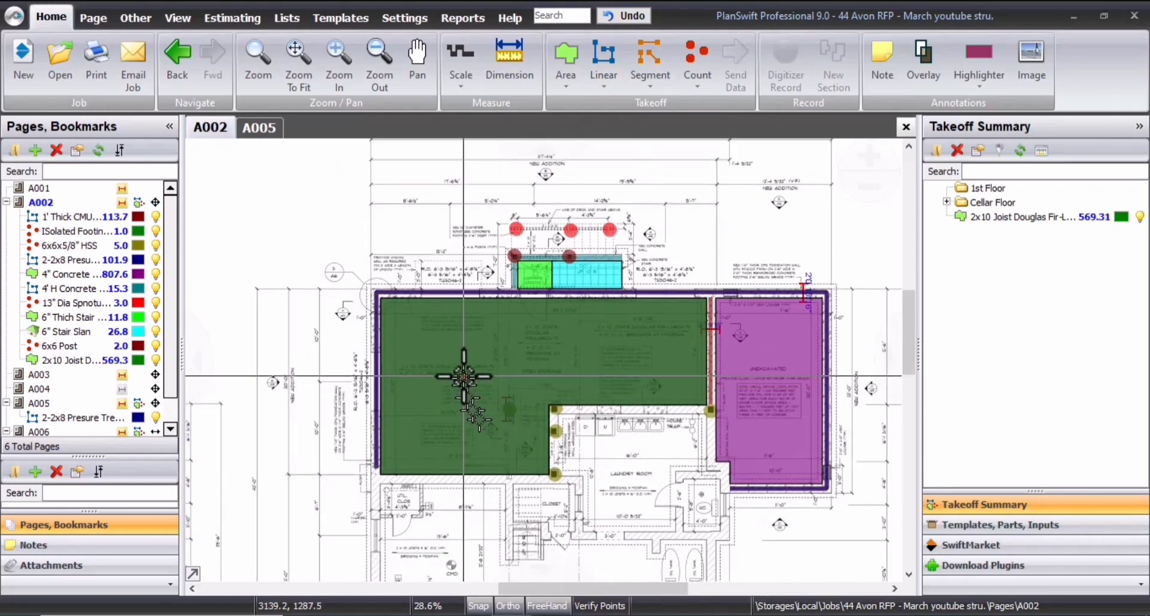
pyautogui.scroll(2, 463, 376)
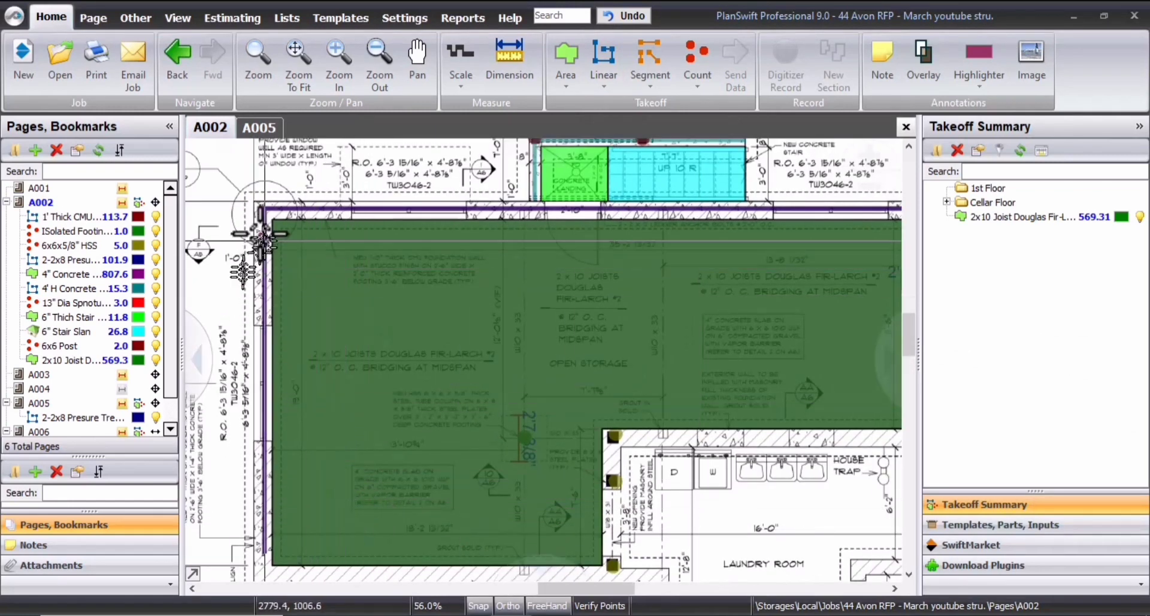
pyautogui.click(280, 127)
pyautogui.scroll(2, 684, 439)
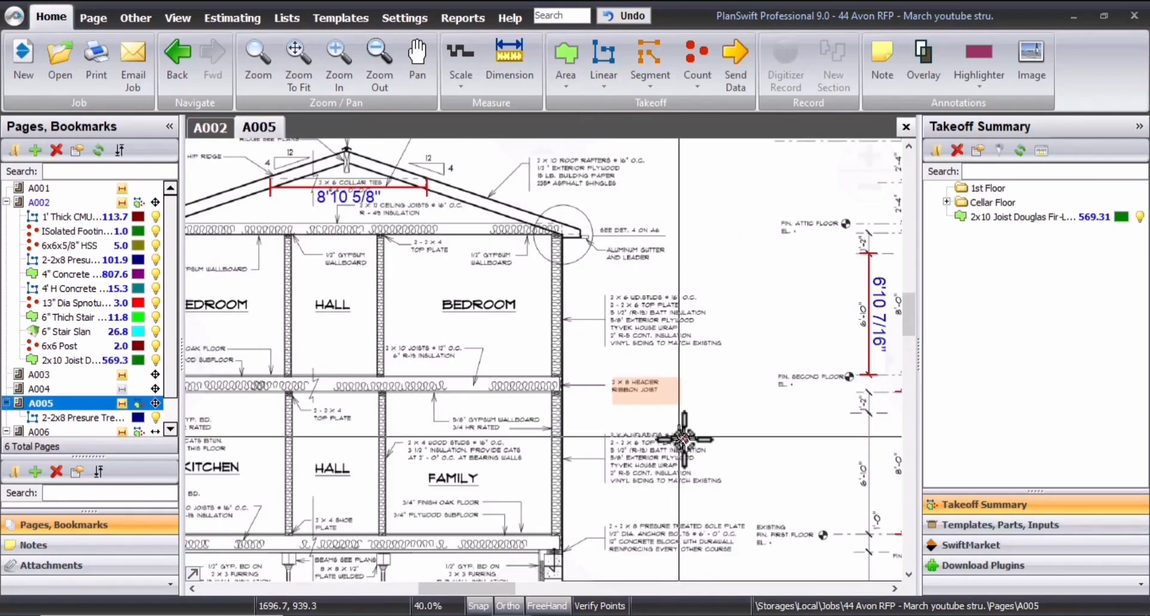
pyautogui.scroll(3, 684, 439)
pyautogui.scroll(-2, 604, 439)
pyautogui.moveTo(601, 439); pyautogui.dragTo(691, 389)
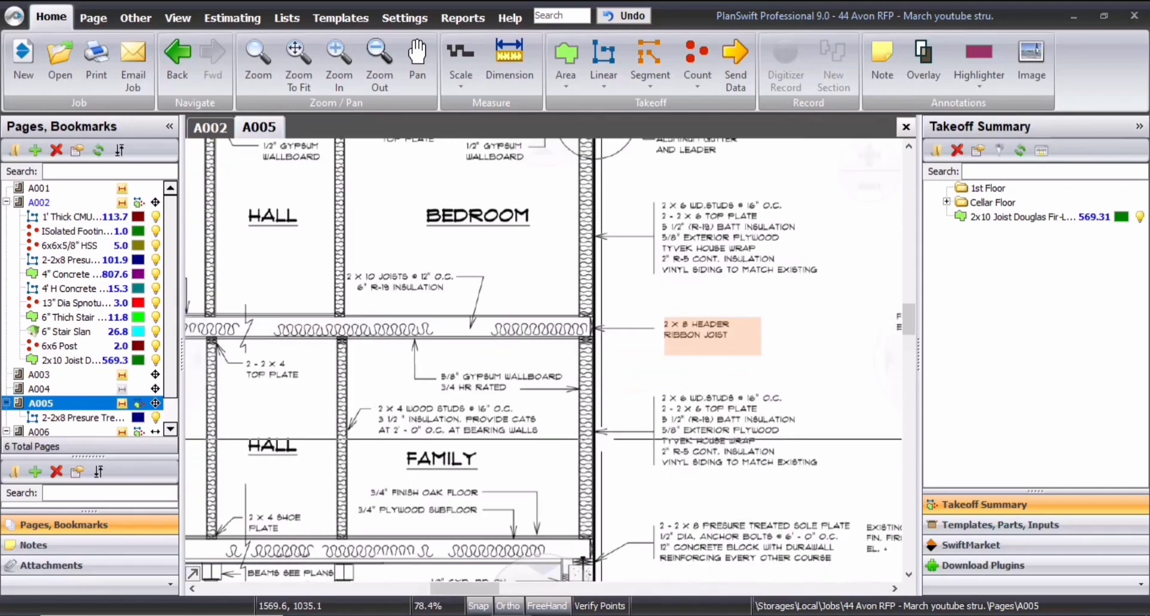
pyautogui.scroll(-2, 543, 359)
pyautogui.click(221, 125)
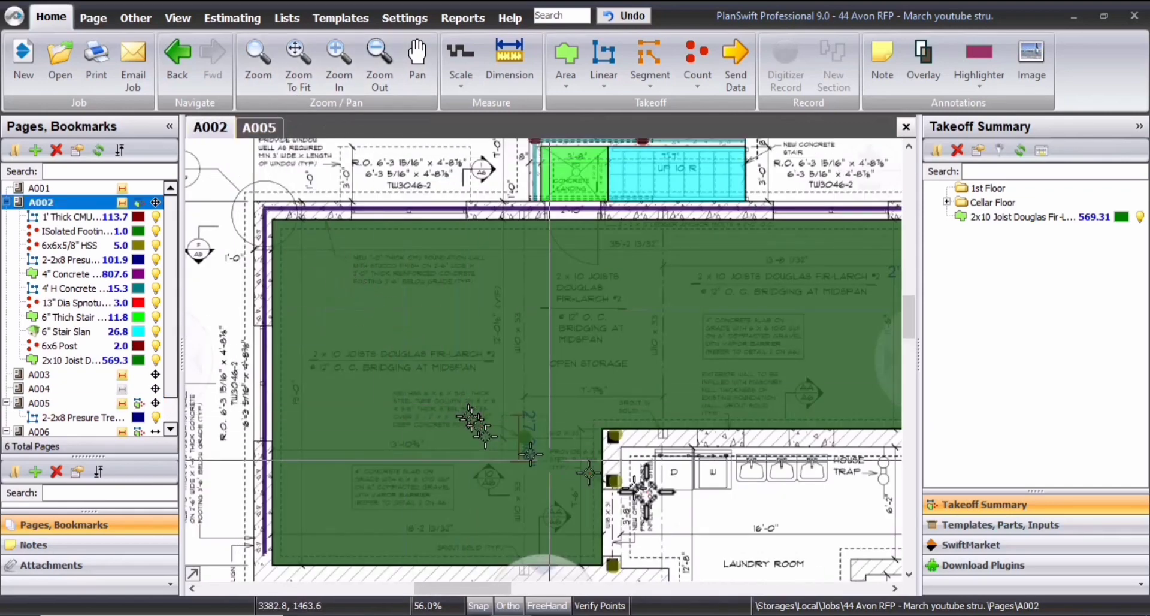
pyautogui.scroll(-2, 550, 460)
pyautogui.scroll(3, 374, 380)
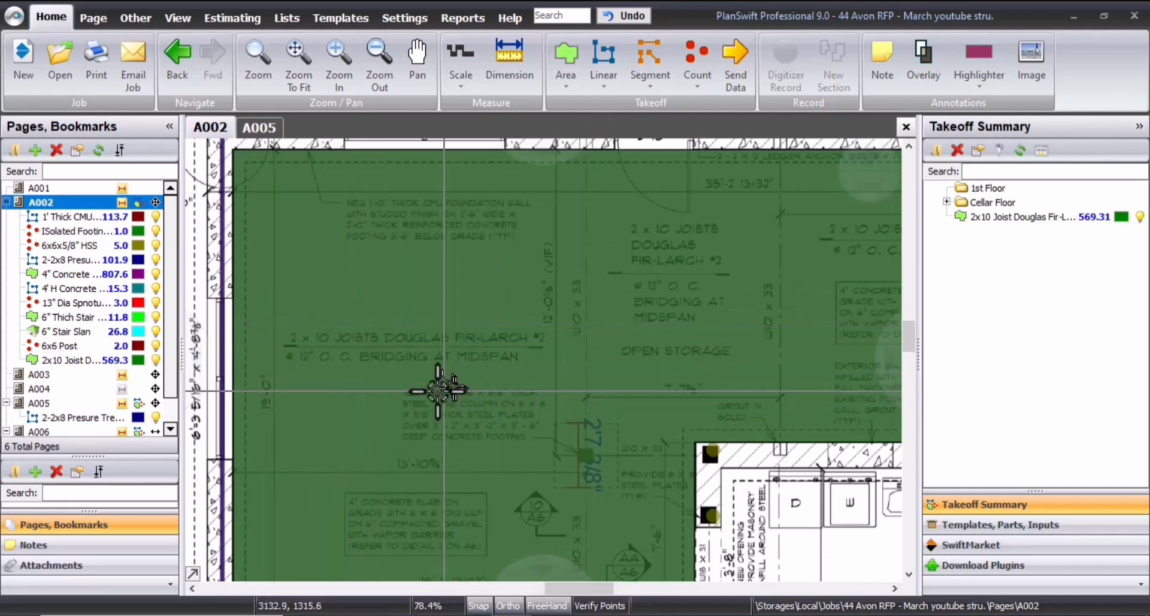
pyautogui.scroll(-1, 376, 321)
# Draw three horizontal pink highlighter boxes above the open storage area's upper foundation wall, the lowest across the window well note
pyautogui.moveTo(300, 198); pyautogui.dragTo(362, 331)
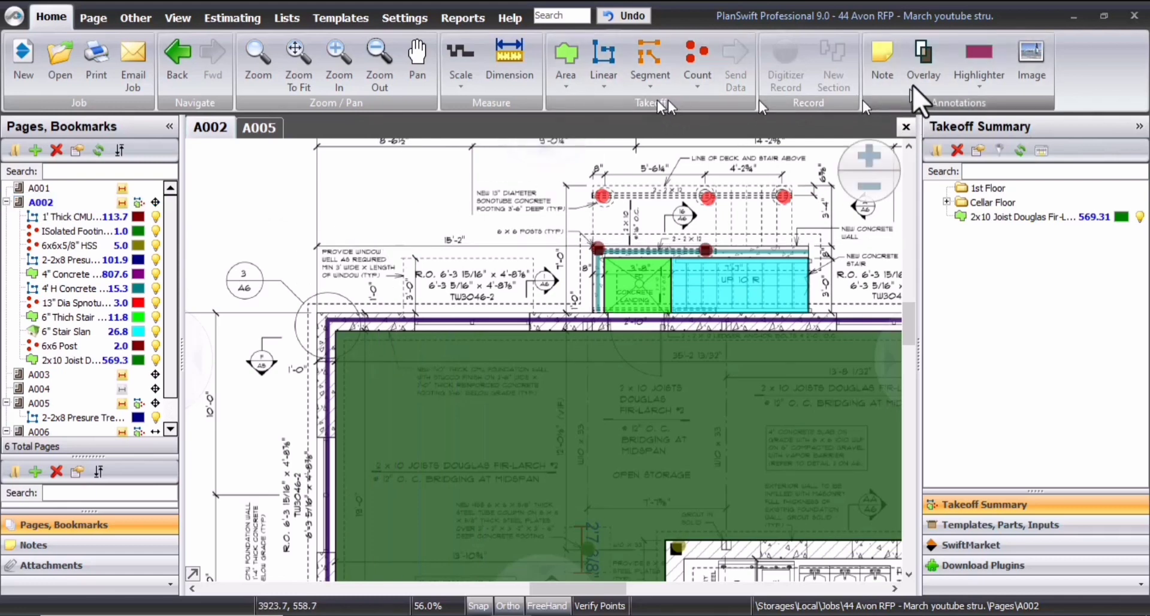
pyautogui.click(978, 57)
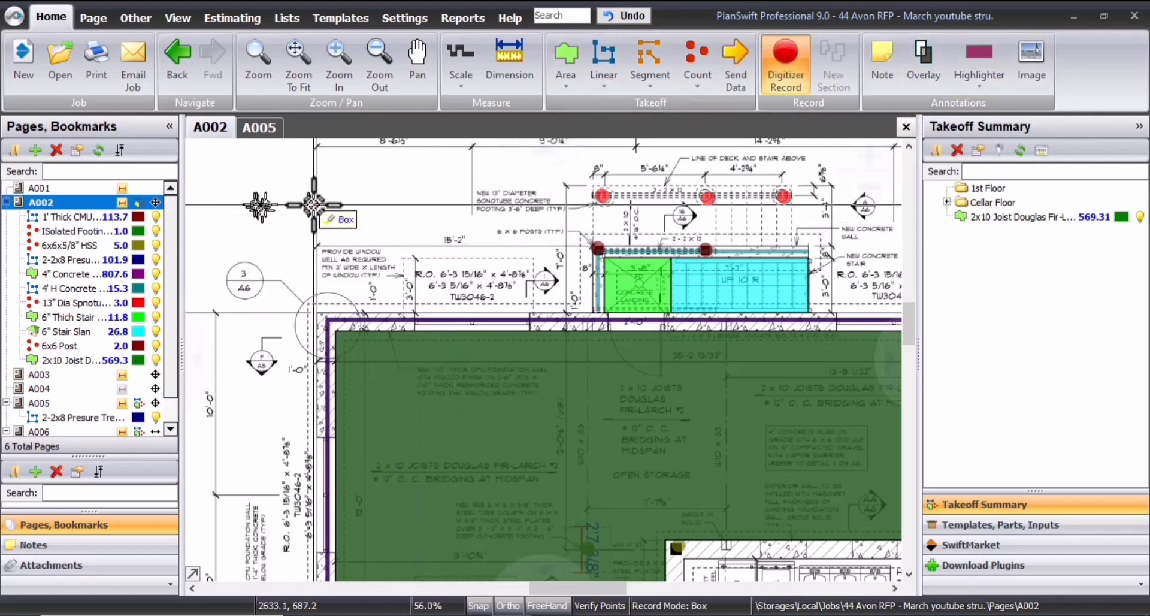
pyautogui.click(457, 199)
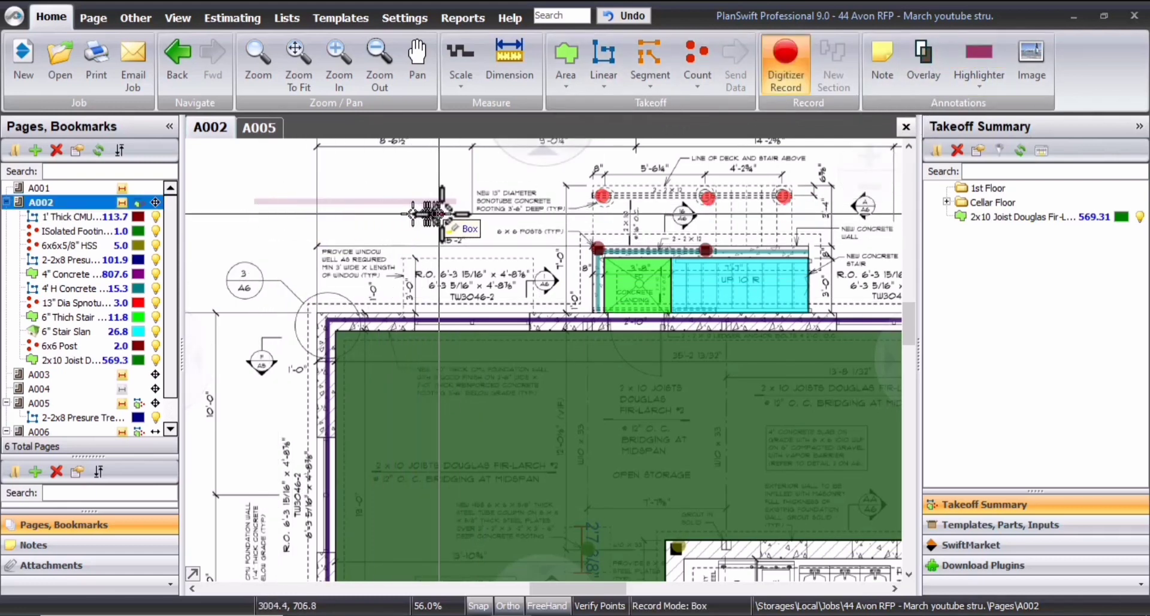
pyautogui.click(264, 227)
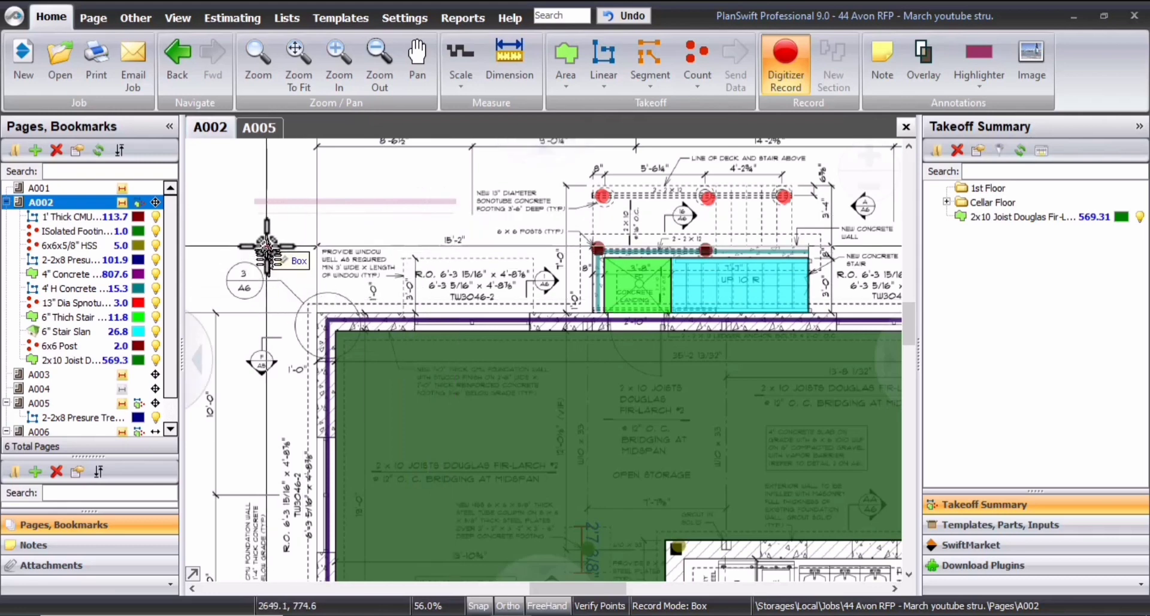
pyautogui.click(456, 240)
pyautogui.click(273, 241)
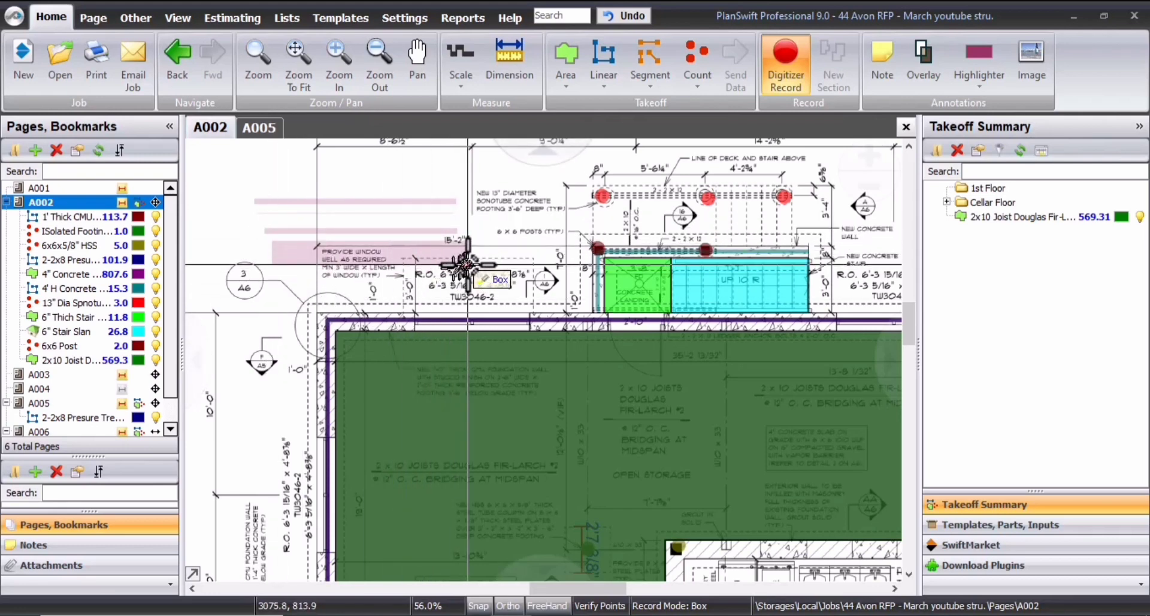
pyautogui.click(466, 264)
# Try a highlighter box just above the 2 x 10 joist note inside the green joist area, and delete it
pyautogui.scroll(3, 479, 512)
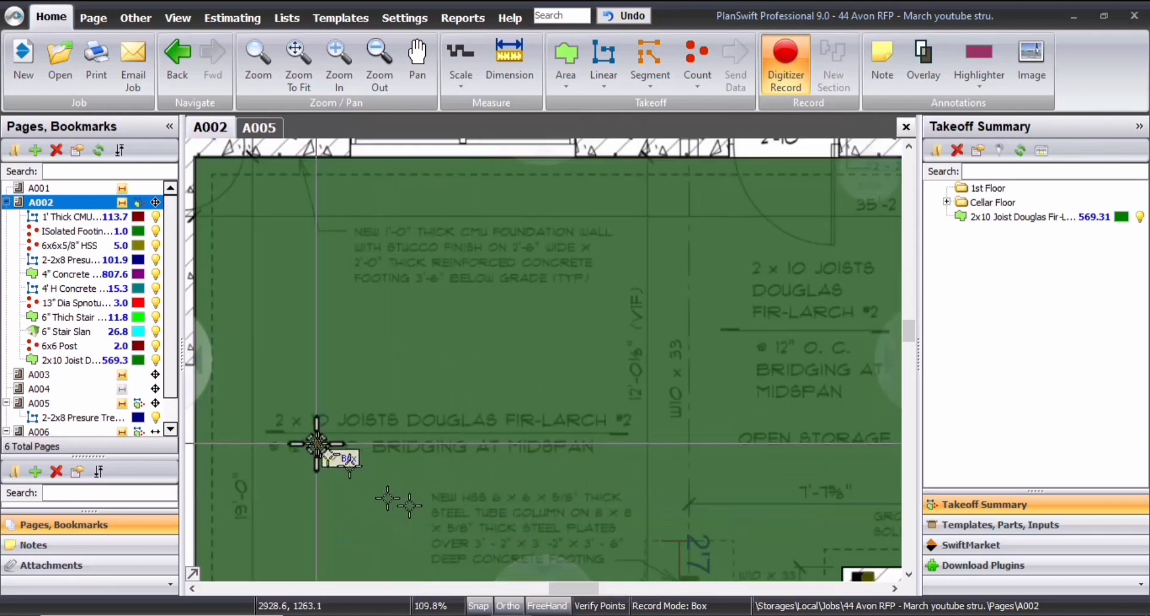
pyautogui.click(257, 370)
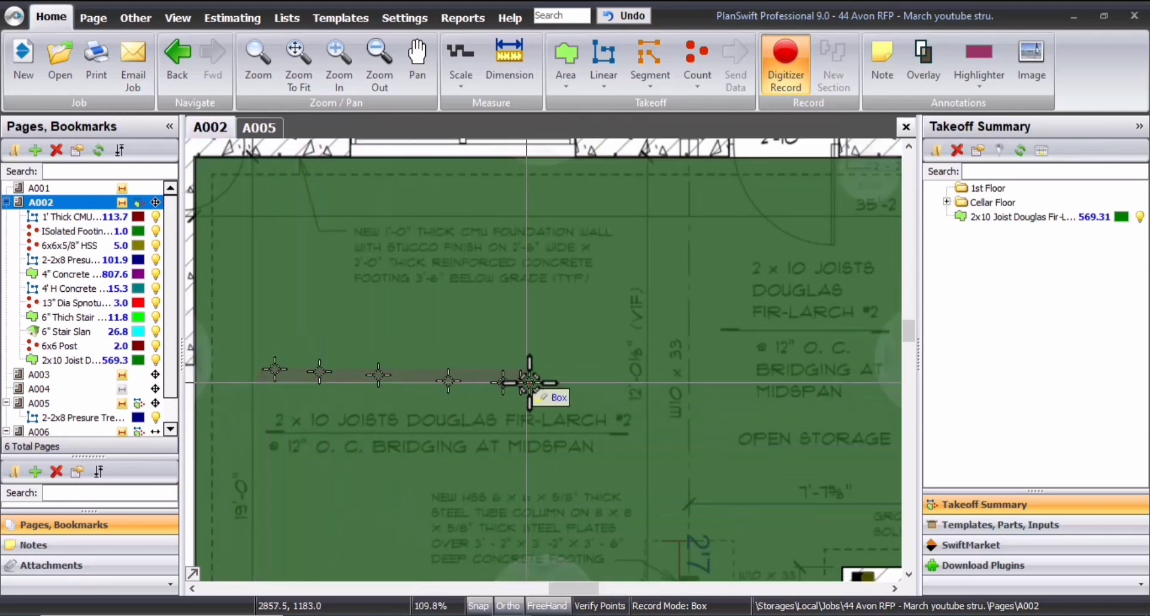
pyautogui.click(617, 381)
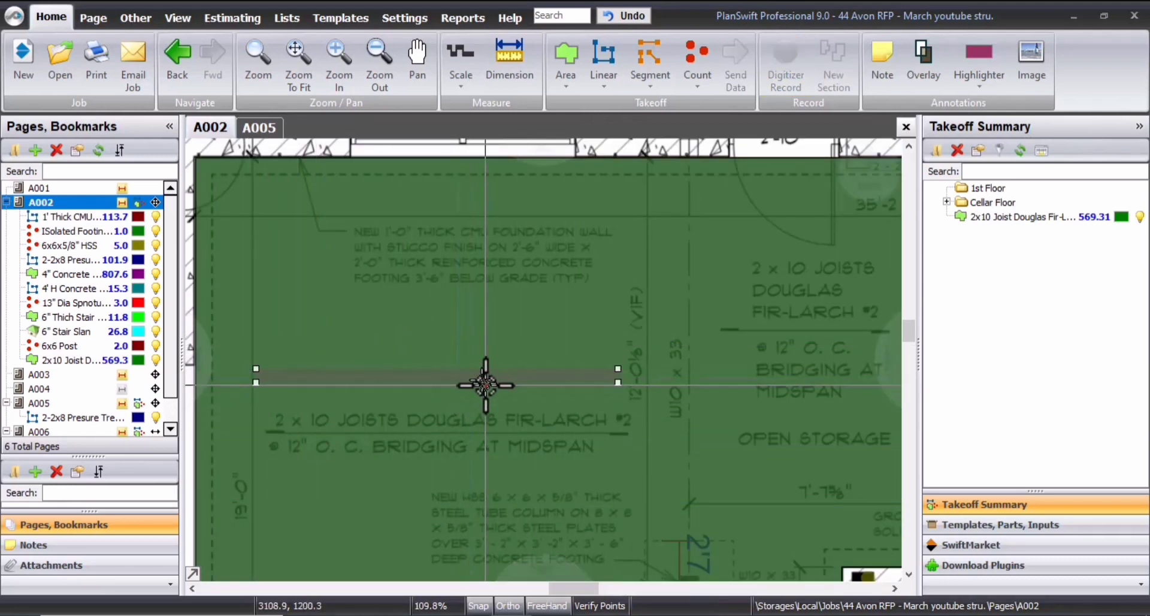
pyautogui.press('Delete')
pyautogui.scroll(-1, 467, 446)
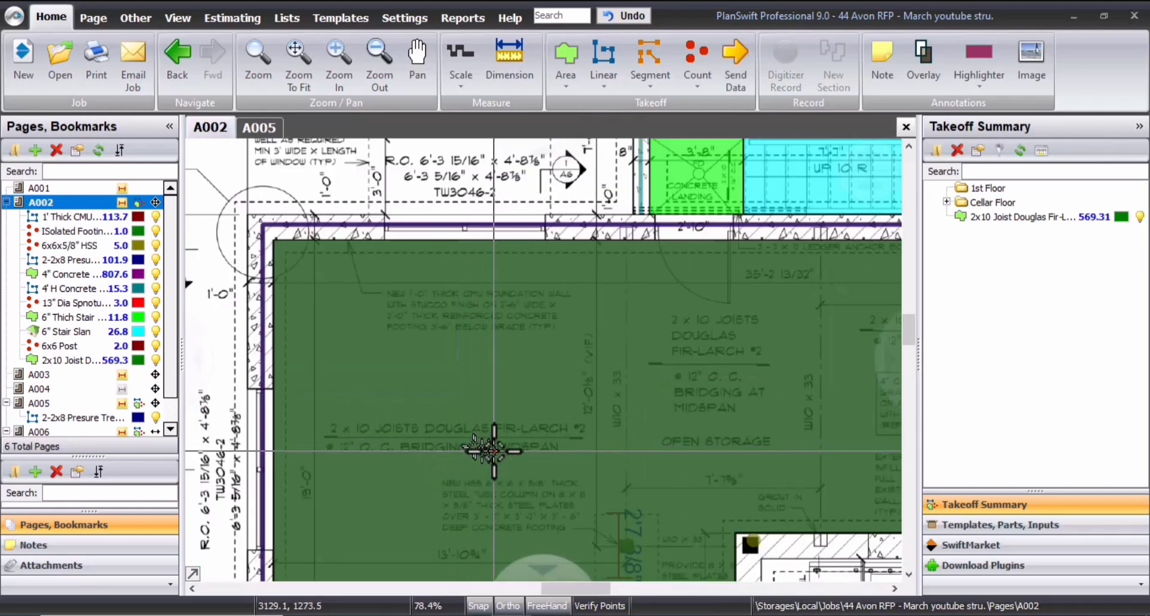
pyautogui.scroll(-1, 495, 452)
pyautogui.scroll(1, 419, 299)
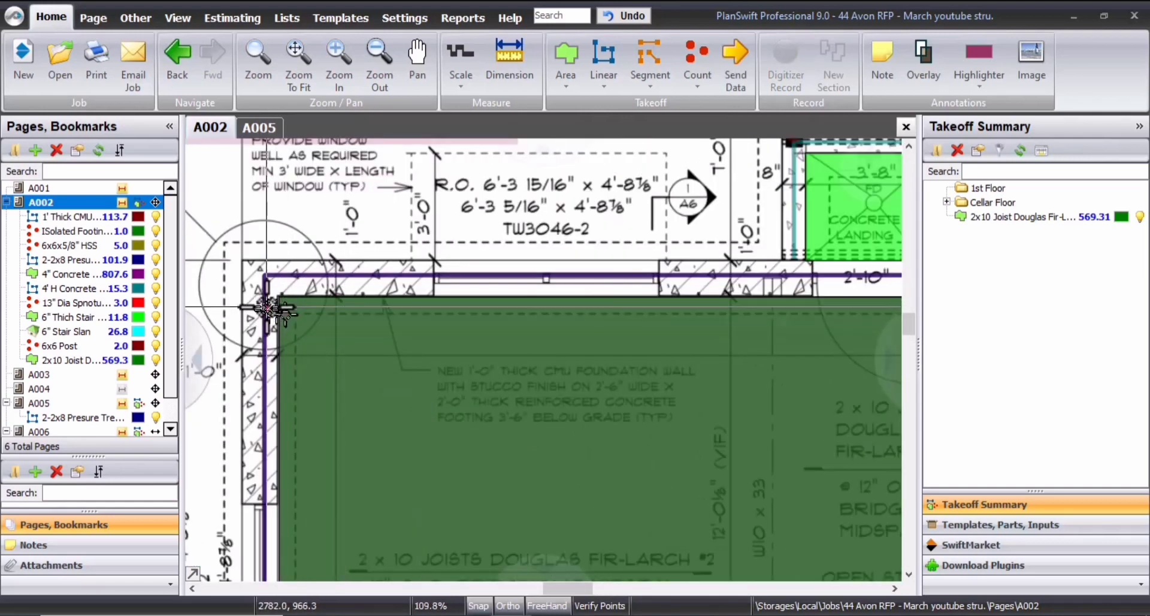
pyautogui.scroll(-1, 325, 213)
pyautogui.scroll(1, 343, 245)
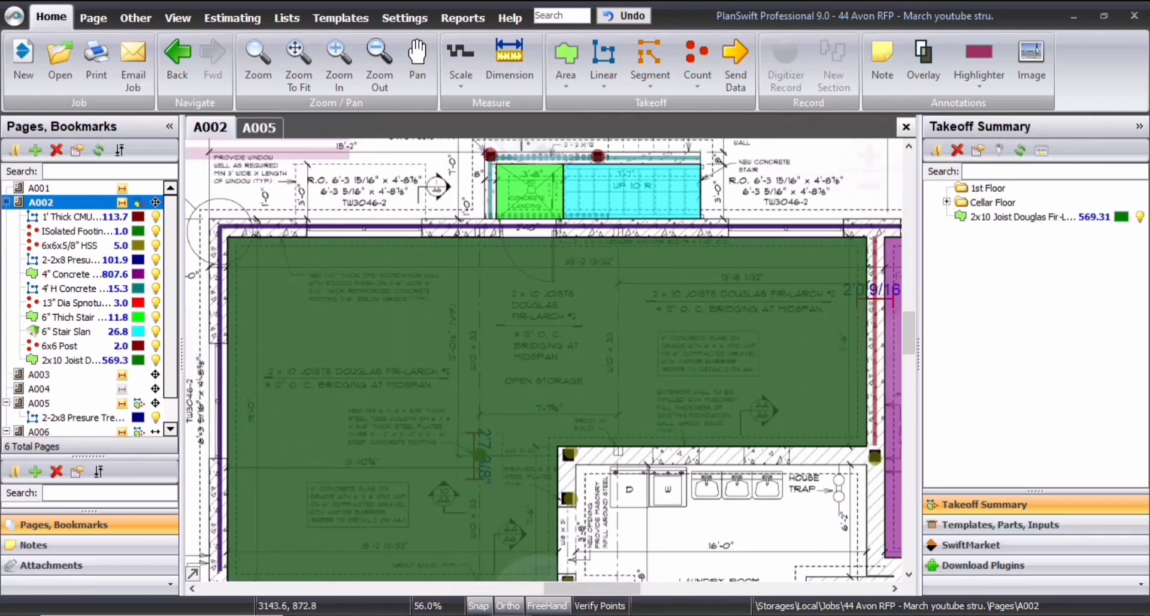
# Create a linear takeoff named 2x8 Header Ribbin Joist and trace about 19'6" along the joist area's outer left edge
pyautogui.click(601, 55)
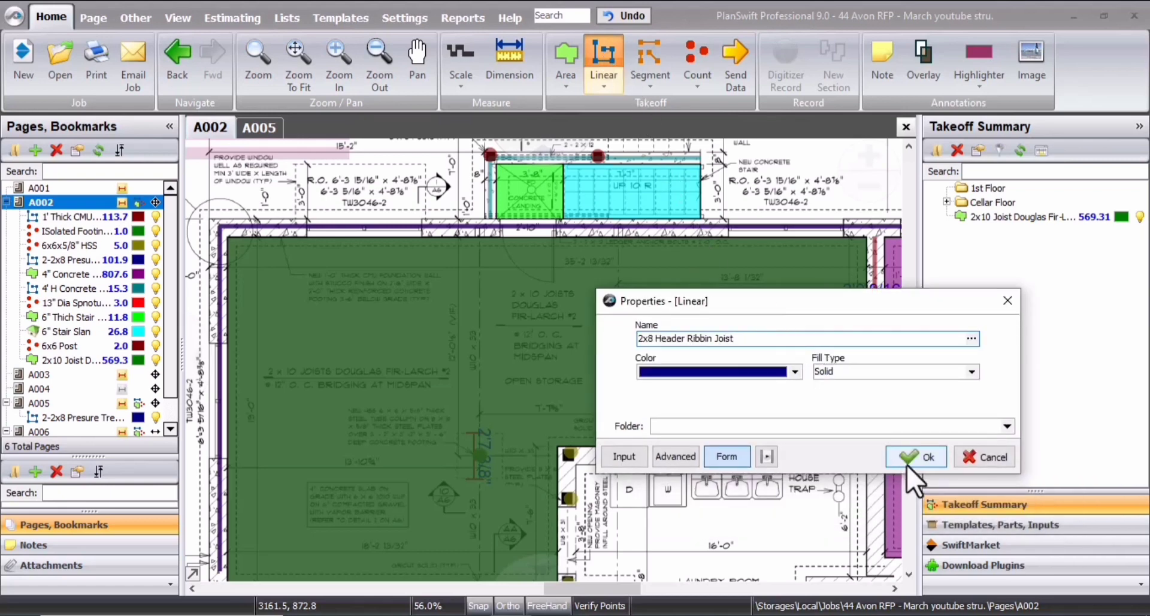
pyautogui.click(908, 461)
pyautogui.click(229, 236)
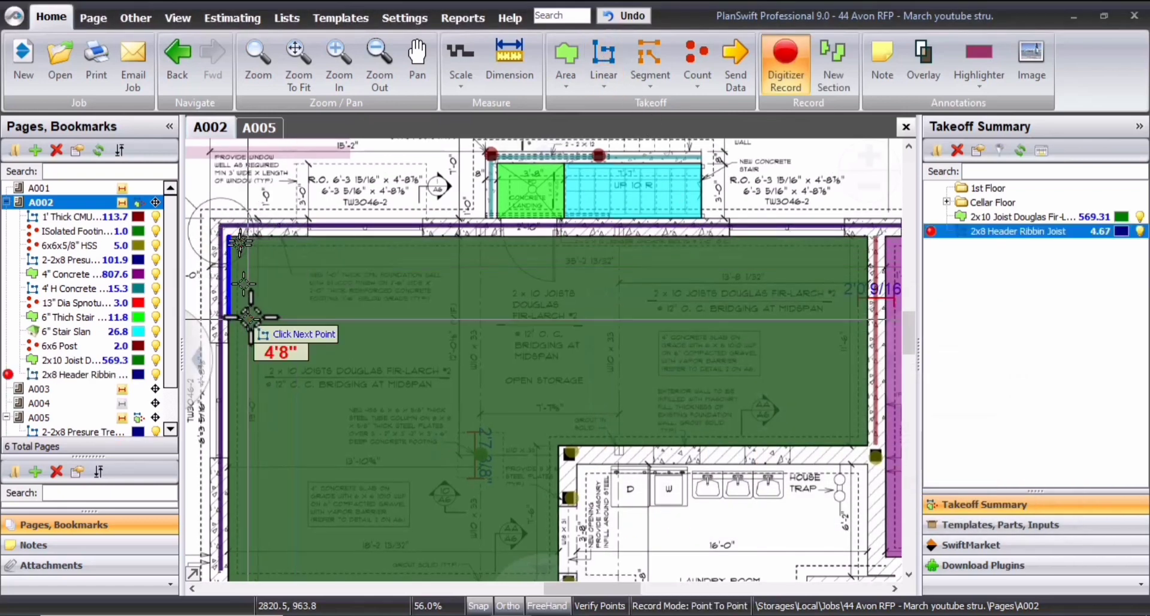
pyautogui.scroll(-2, 263, 467)
pyautogui.moveTo(263, 467); pyautogui.dragTo(300, 311)
pyautogui.scroll(2, 275, 389)
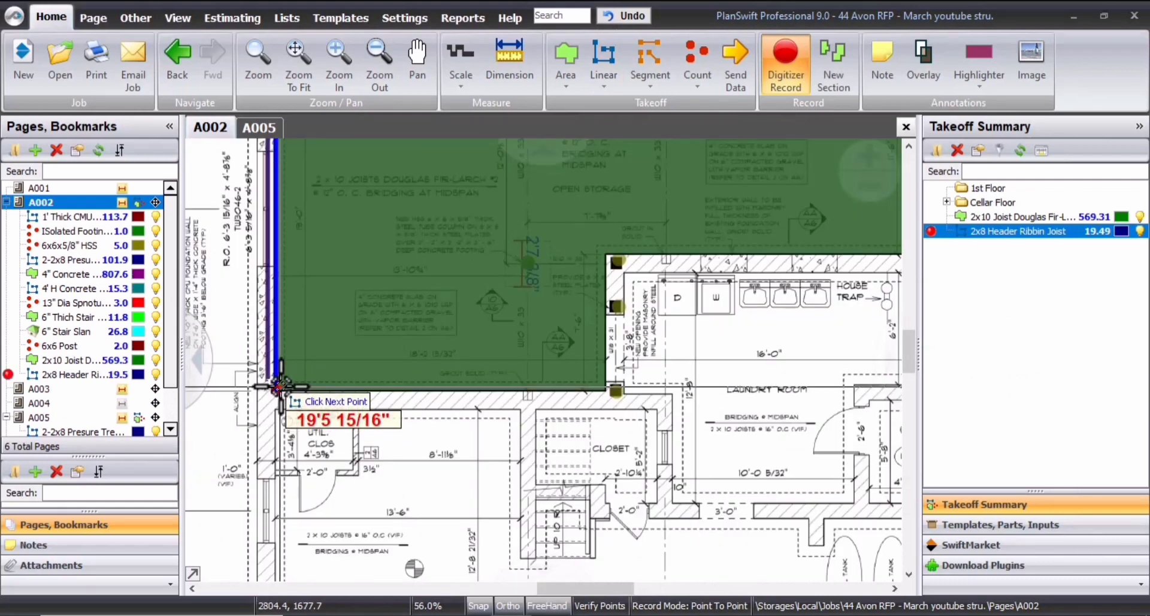
pyautogui.click(276, 389)
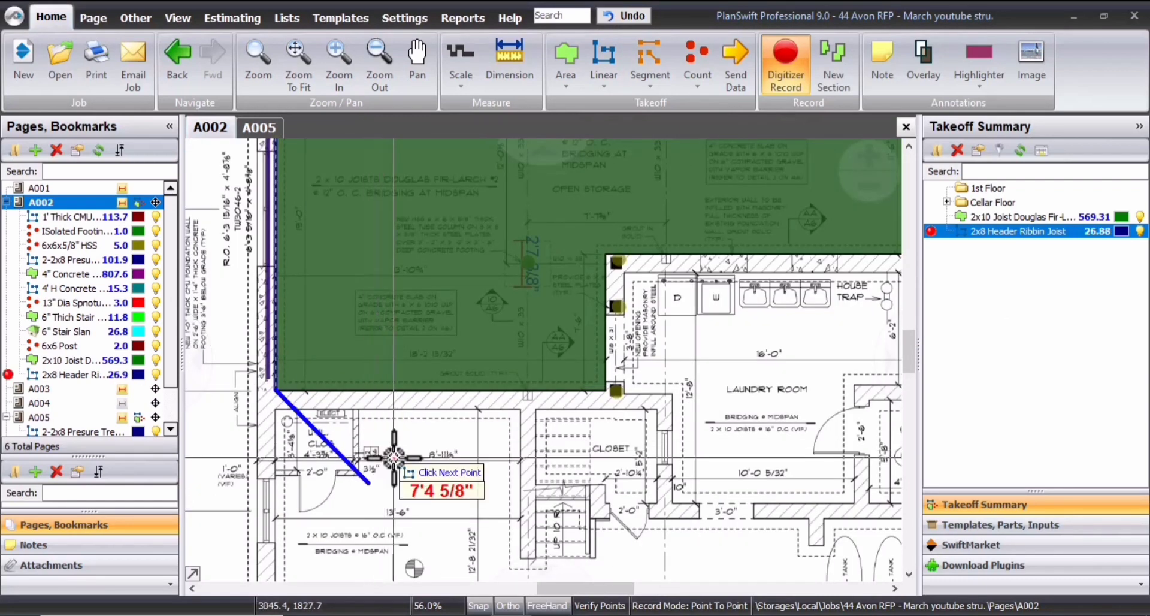
# Trace a second header joist run along the joist area's short vertical edge beside the laundry room, and end that section
pyautogui.scroll(-2, 403, 467)
pyautogui.moveTo(631, 434); pyautogui.dragTo(480, 464)
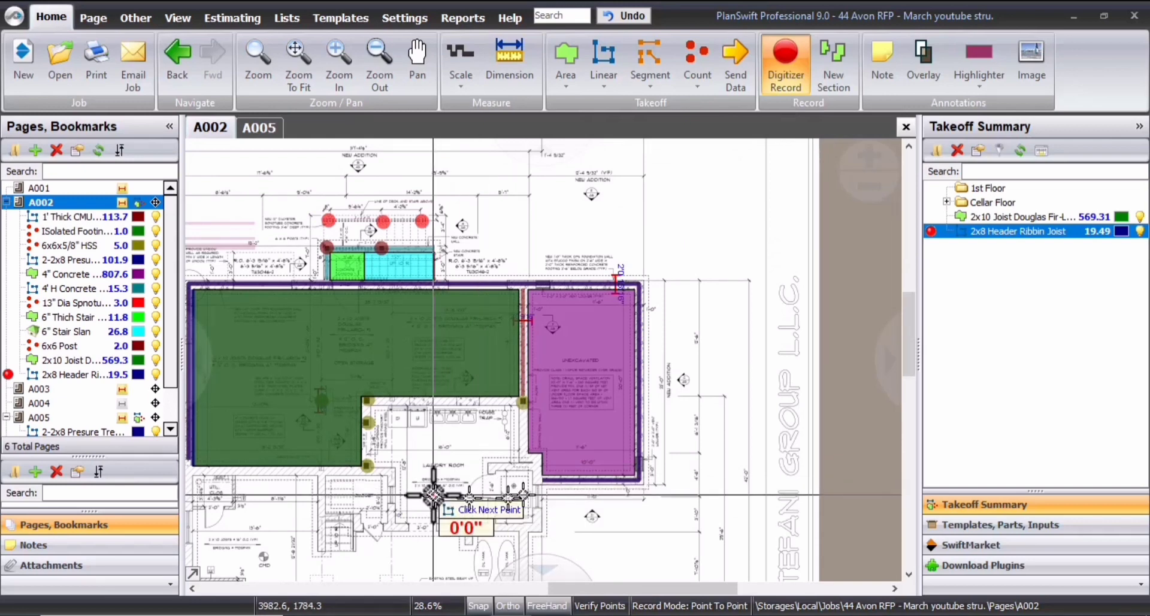
pyautogui.moveTo(430, 493); pyautogui.dragTo(476, 471)
pyautogui.scroll(2, 383, 387)
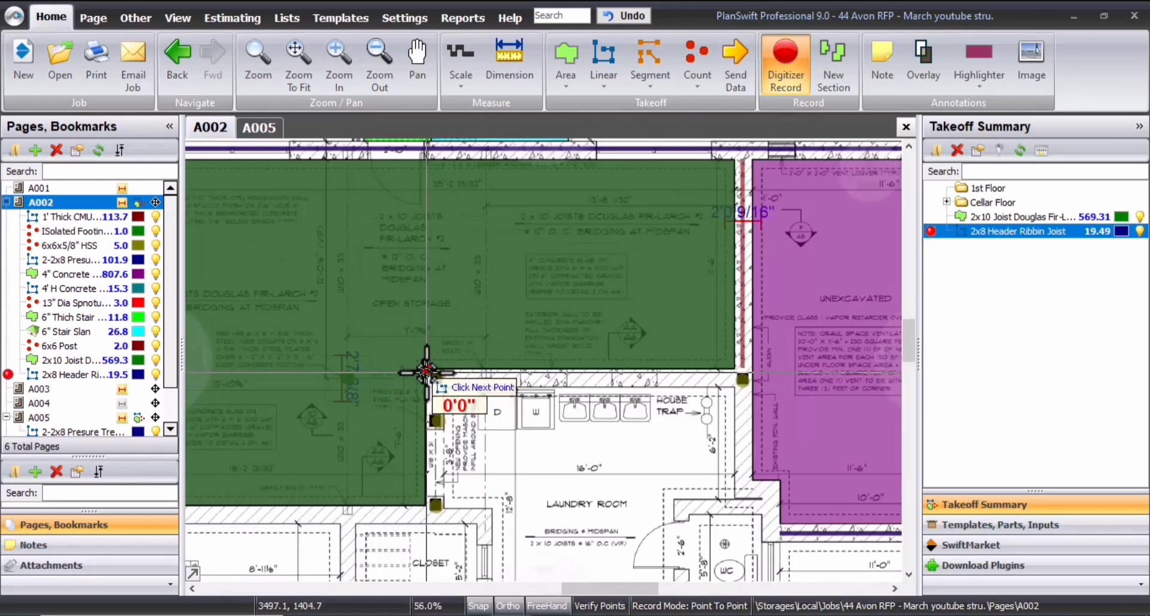
pyautogui.click(421, 505)
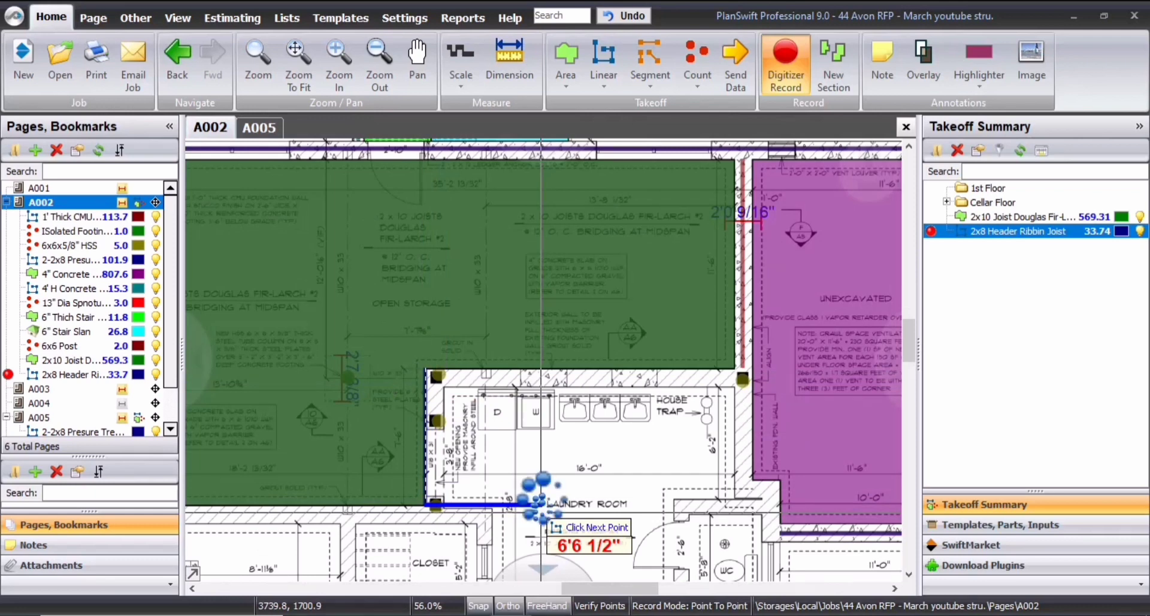
pyautogui.press('Escape')
# Trace a third header joist run down the joist area's edge facing the unexcavated area, and finish recording
pyautogui.click(735, 167)
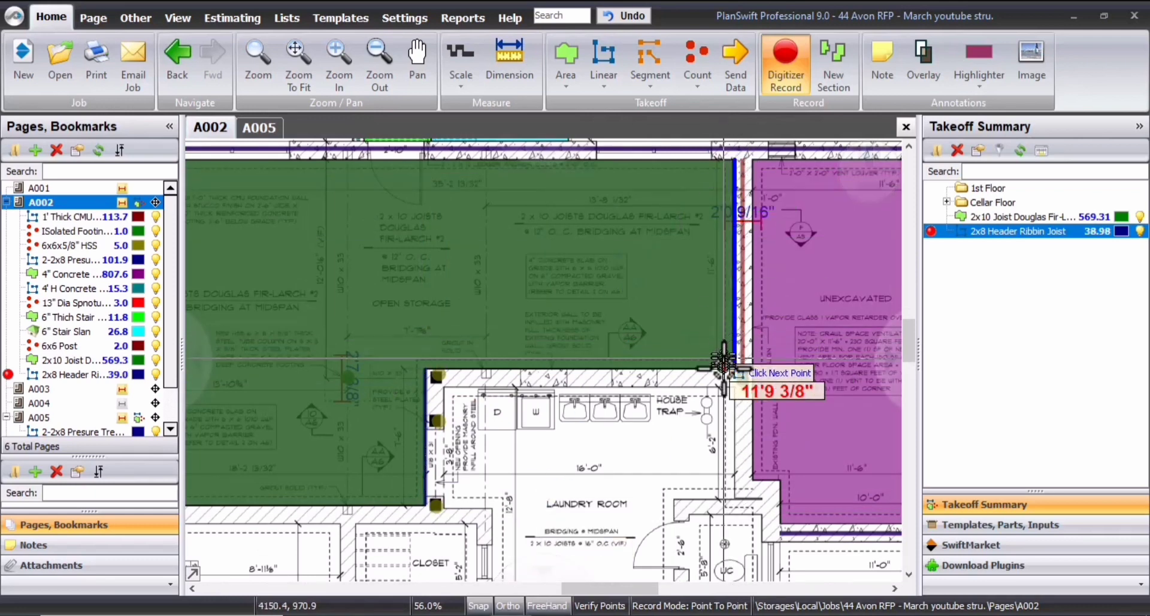
pyautogui.click(725, 371)
pyautogui.press('Escape')
pyautogui.scroll(-2, 663, 464)
pyautogui.moveTo(611, 508); pyautogui.dragTo(657, 507)
pyautogui.scroll(1, 649, 508)
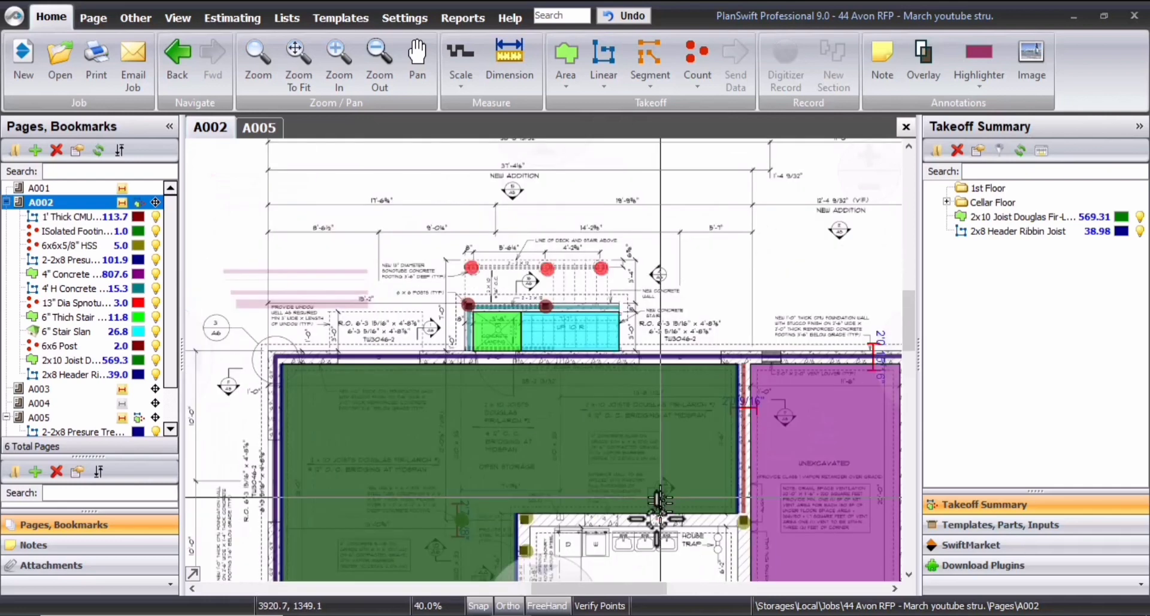
# Select the three horizontal pink highlighter boxes above the window well note and delete them
pyautogui.scroll(2, 293, 359)
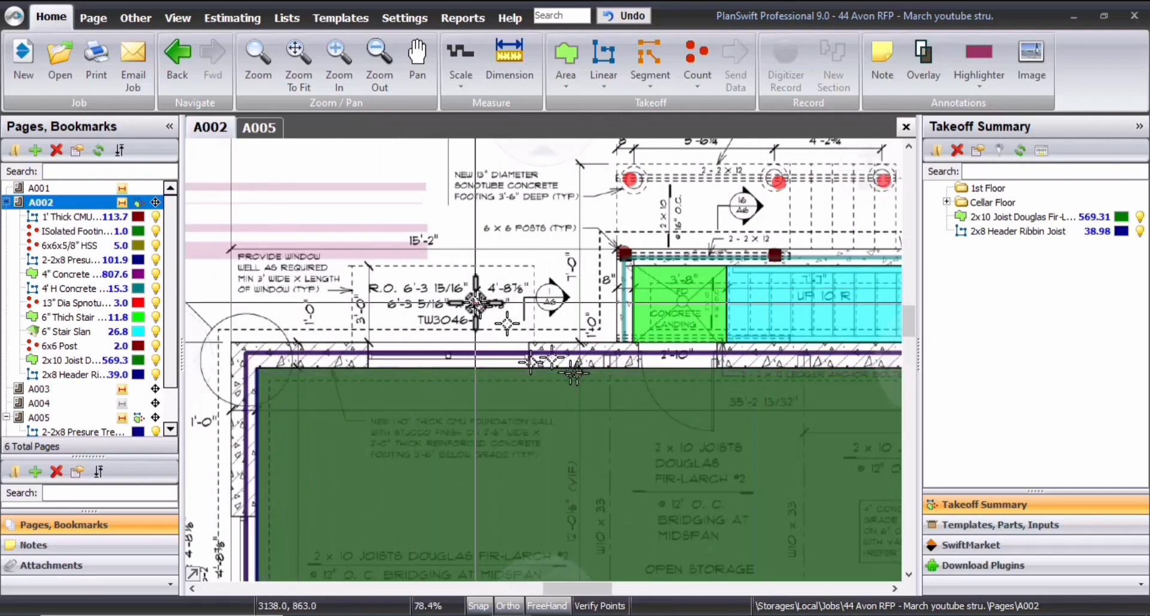
pyautogui.moveTo(477, 307); pyautogui.dragTo(599, 312)
pyautogui.moveTo(249, 179)
pyautogui.mouseDown()
pyautogui.moveTo(491, 258)
pyautogui.moveTo(631, 287)
pyautogui.mouseUp()
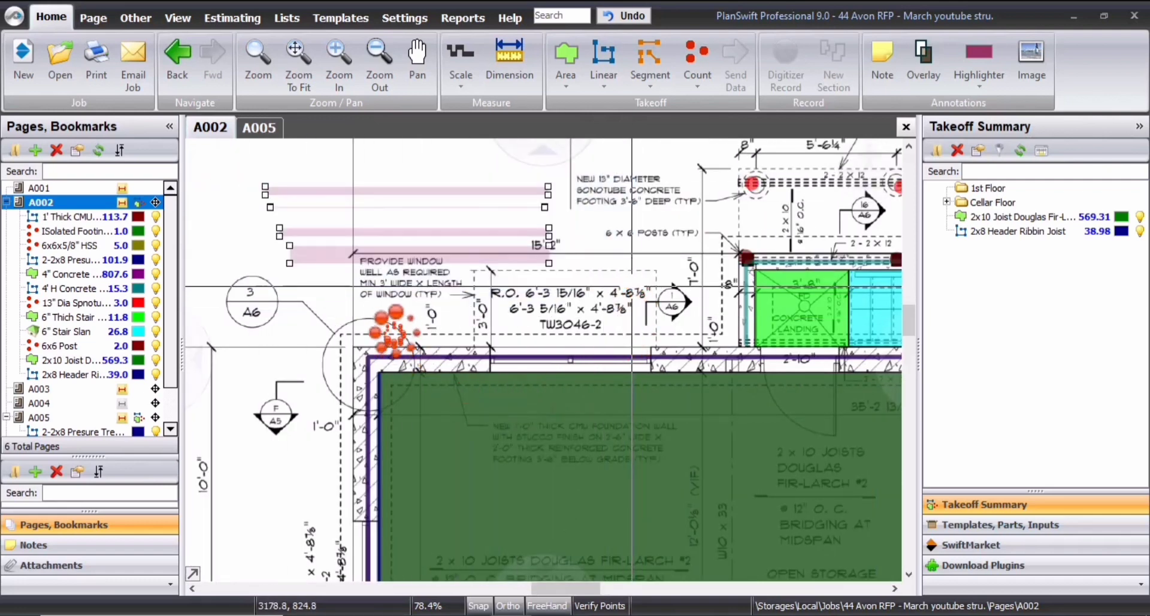
# Add a 1'0" dimension running down from the joist area's upper-left corner at a 270-degree angle
pyautogui.click(518, 50)
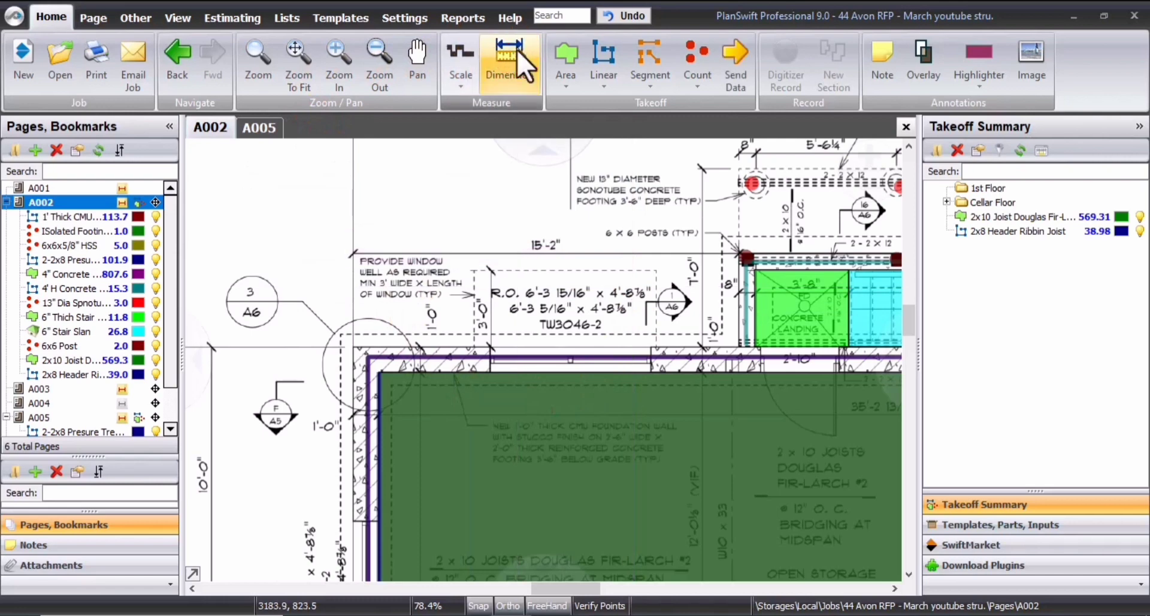
pyautogui.scroll(3, 391, 335)
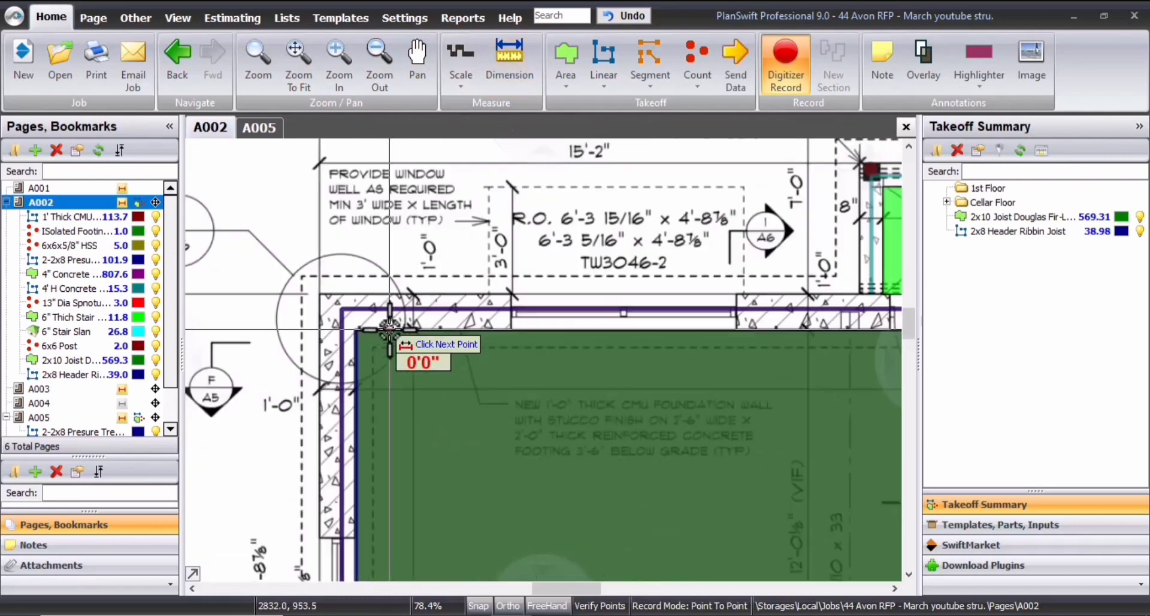
pyautogui.click(325, 331)
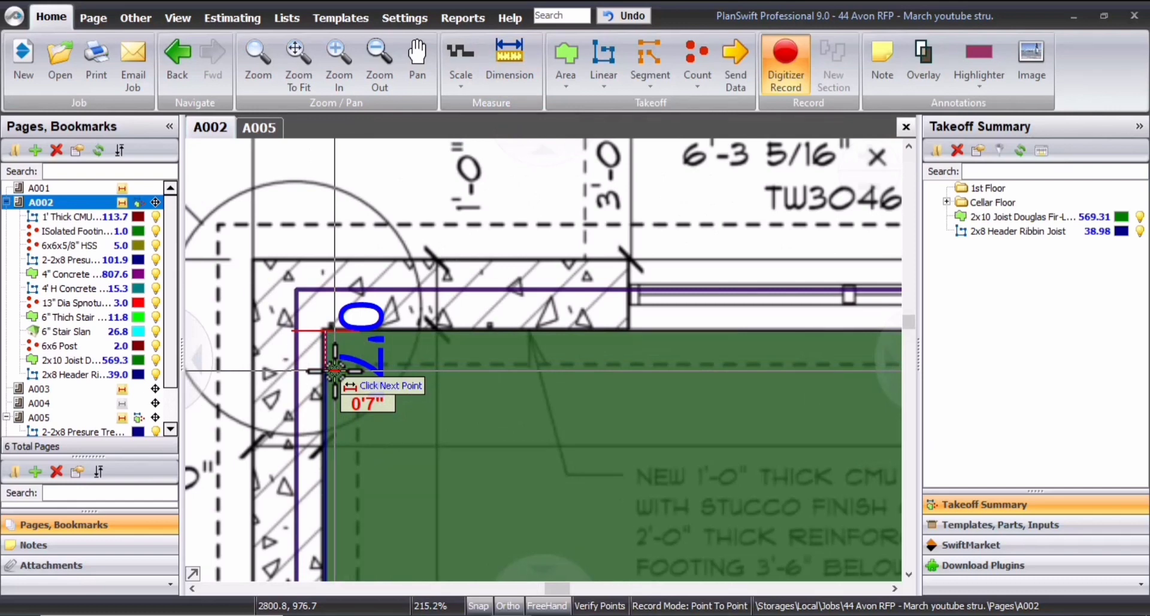
pyautogui.click(335, 370)
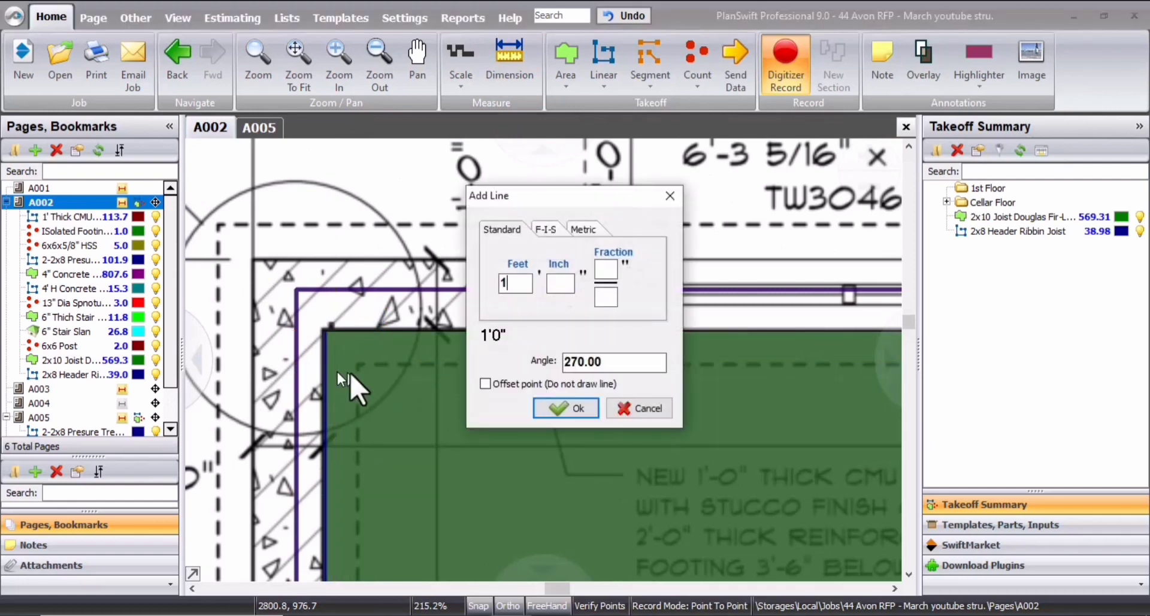
pyautogui.click(560, 403)
# Add a 1'0" dimension running up from the joist area's inner corner at the laundry room, at a 90-degree angle
pyautogui.scroll(-3, 527, 411)
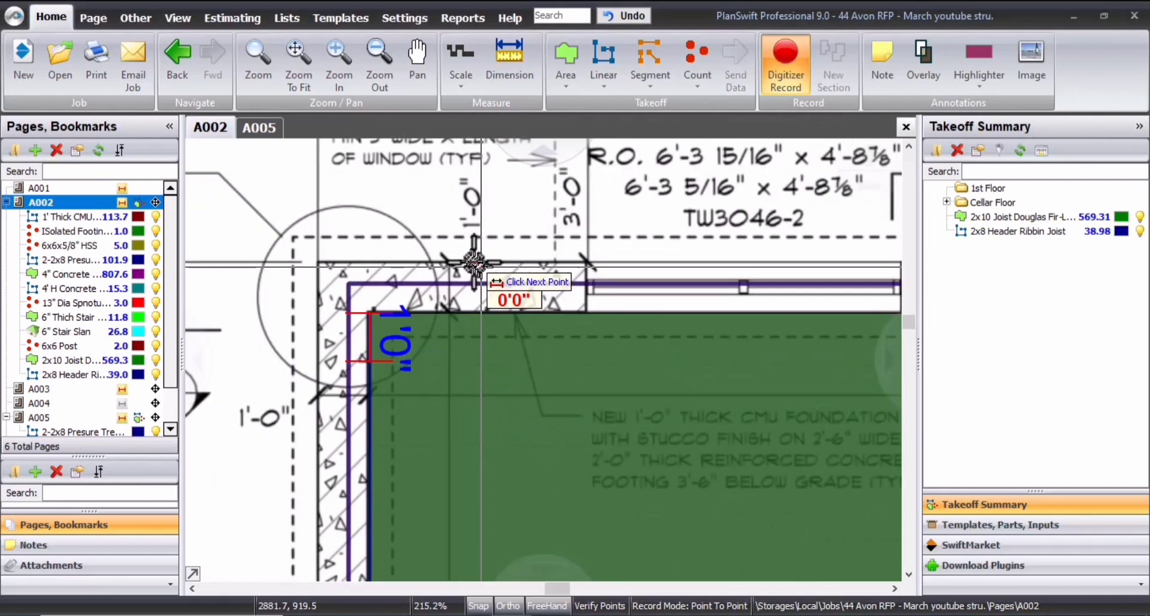
pyautogui.scroll(-1, 339, 403)
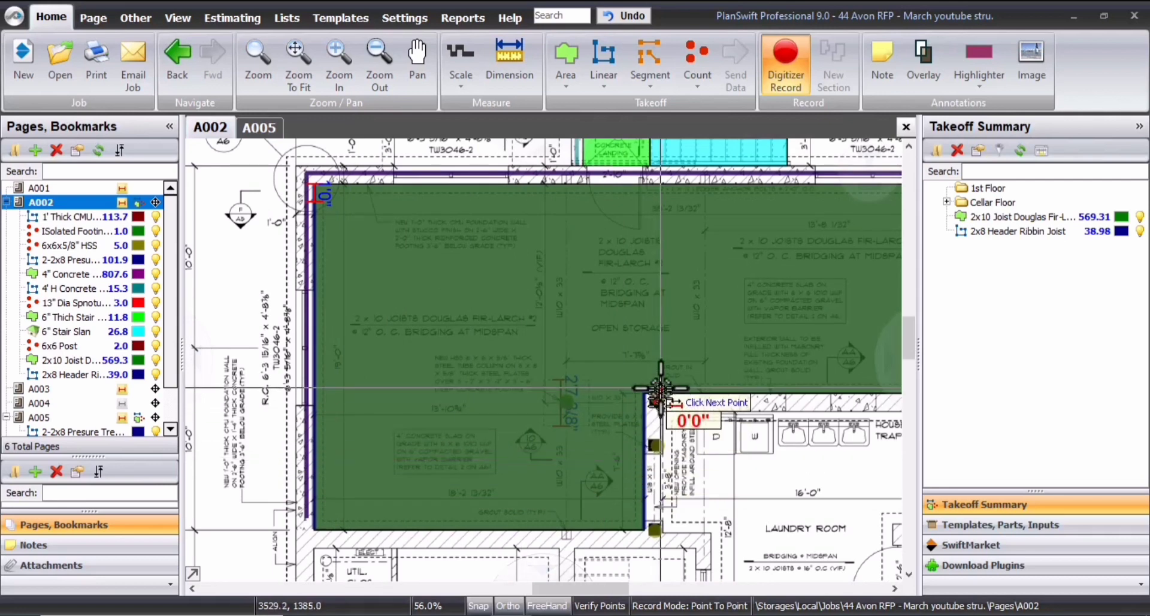
pyautogui.click(640, 393)
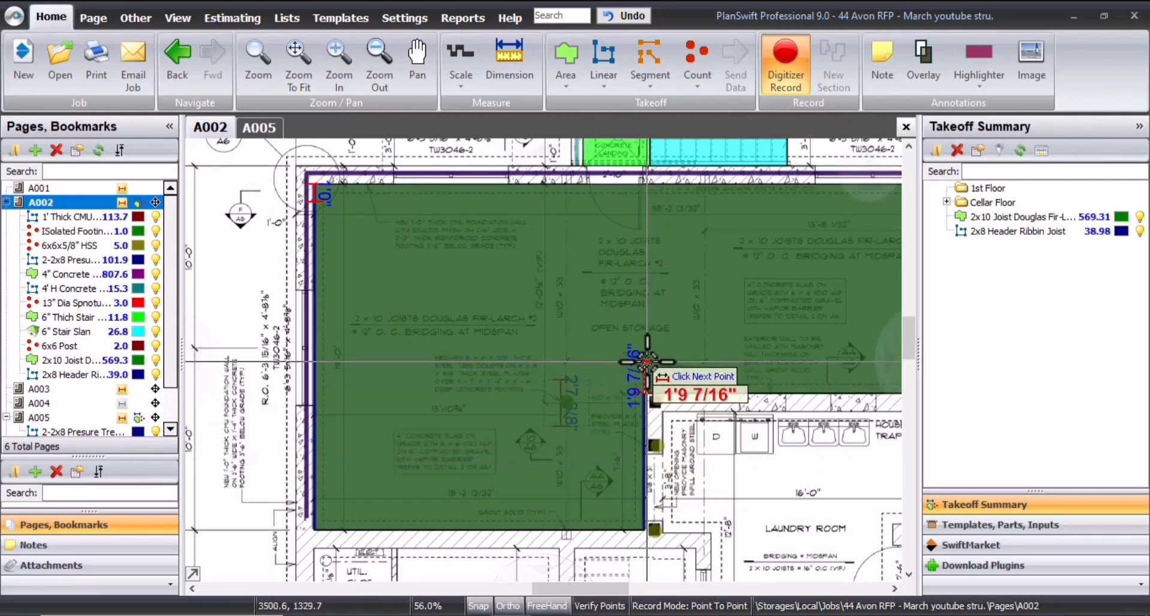
pyautogui.press('l')
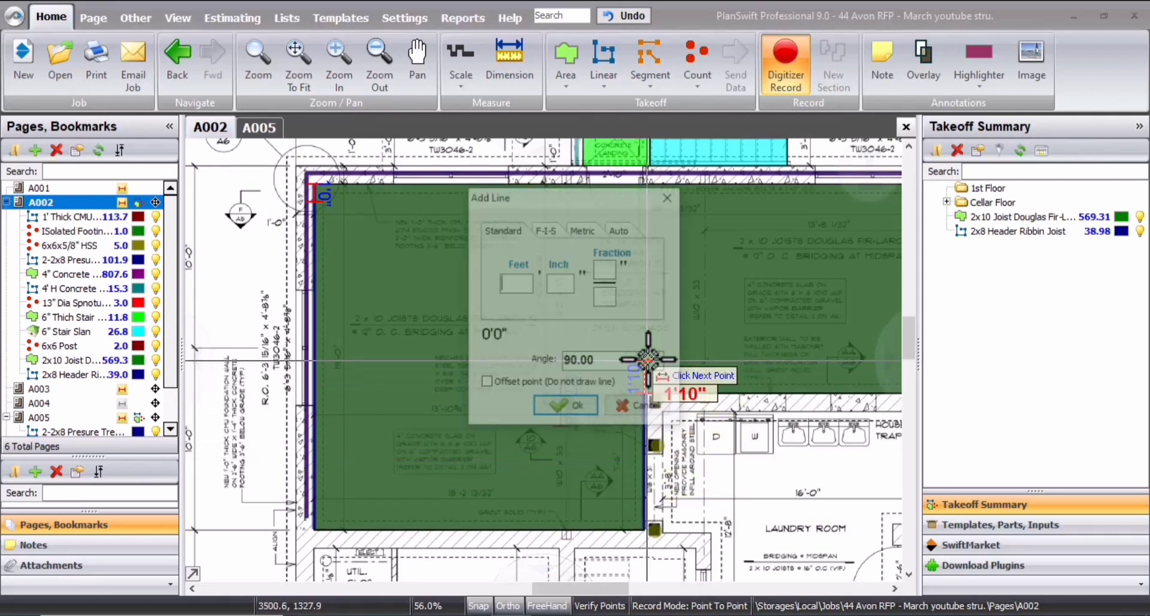
pyautogui.click(575, 409)
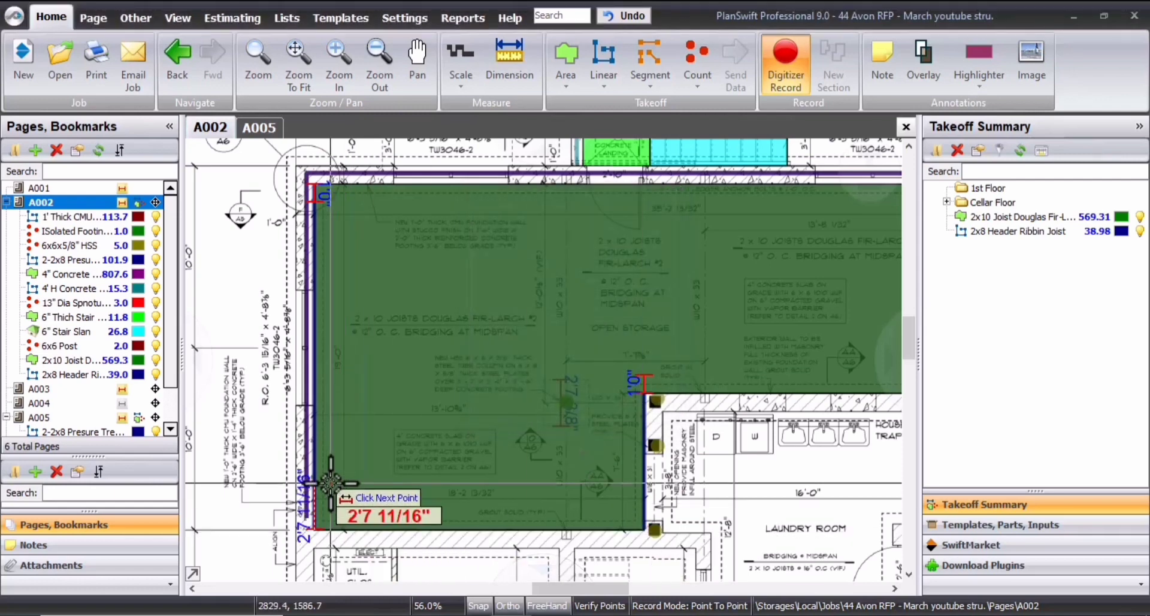
# Add a 1'0" dimension running up from the joist area's lower-left corner at a 90-degree angle, and finish dimensioning
pyautogui.write('l1')
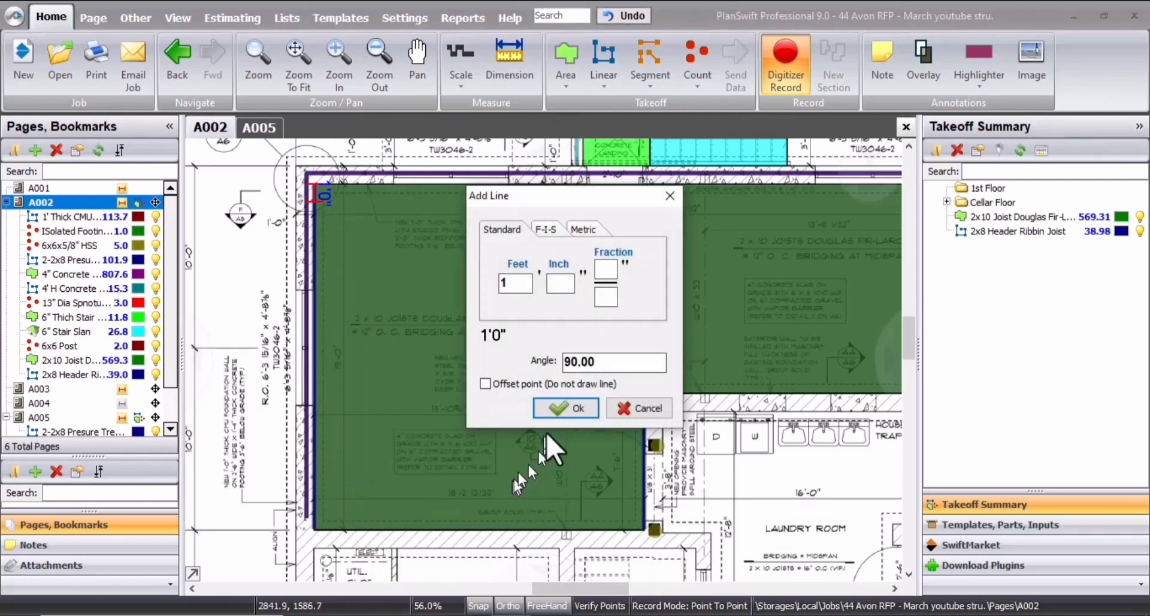
pyautogui.click(560, 410)
pyautogui.scroll(-2, 560, 409)
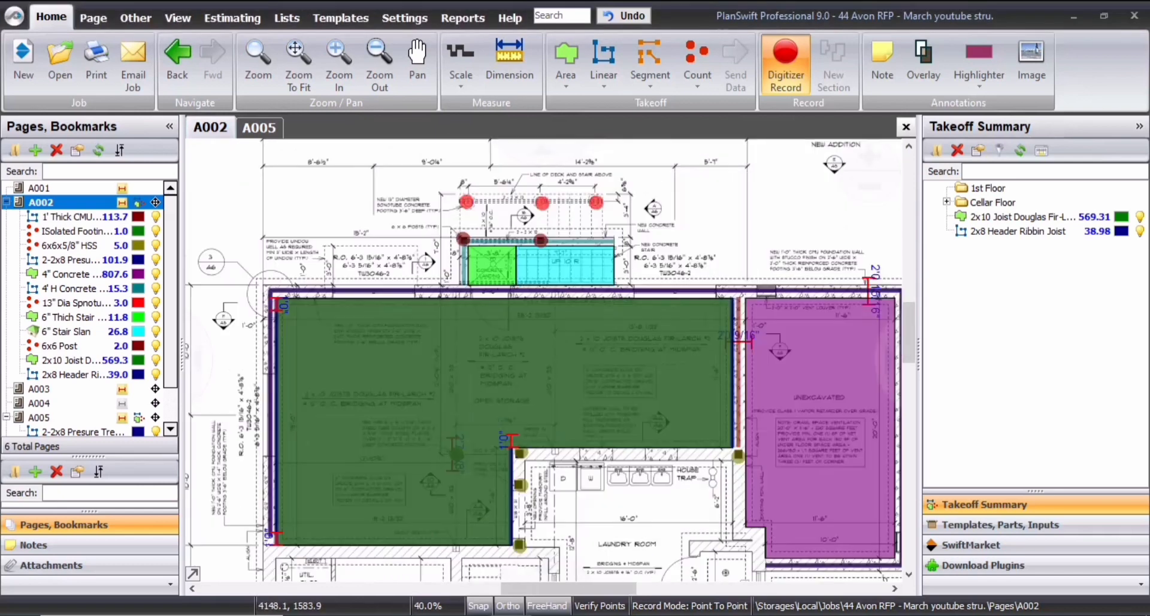
pyautogui.scroll(-1, 593, 530)
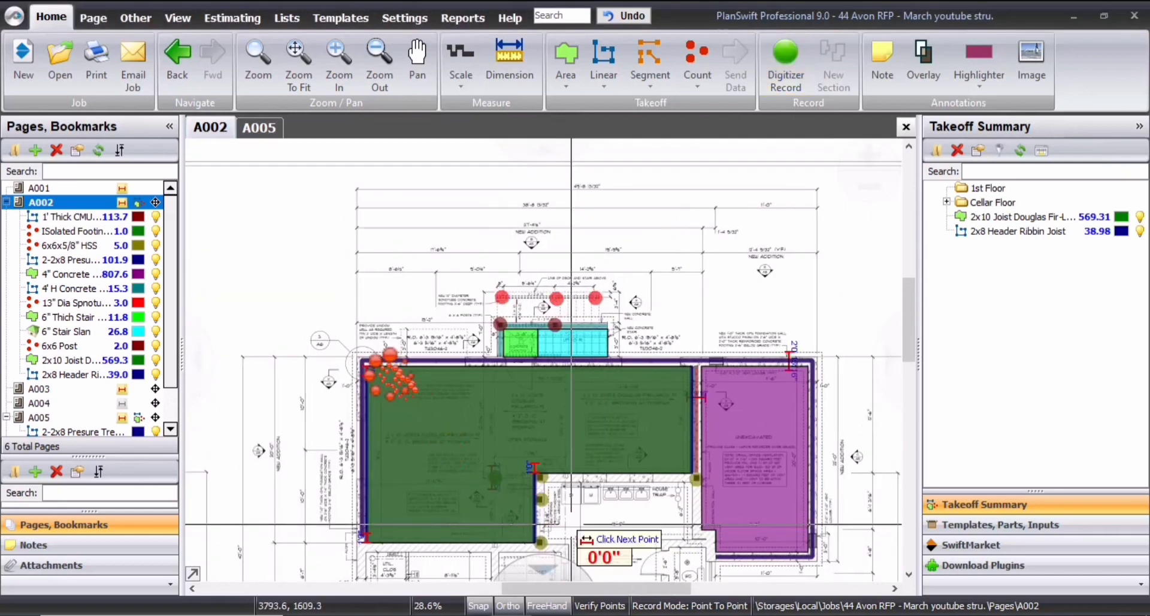
pyautogui.press('Escape')
# Draw a row of vertical pink highlighter boxes near the 8'-6 1/2" dimension above the storage area, and delete them
pyautogui.scroll(2, 364, 321)
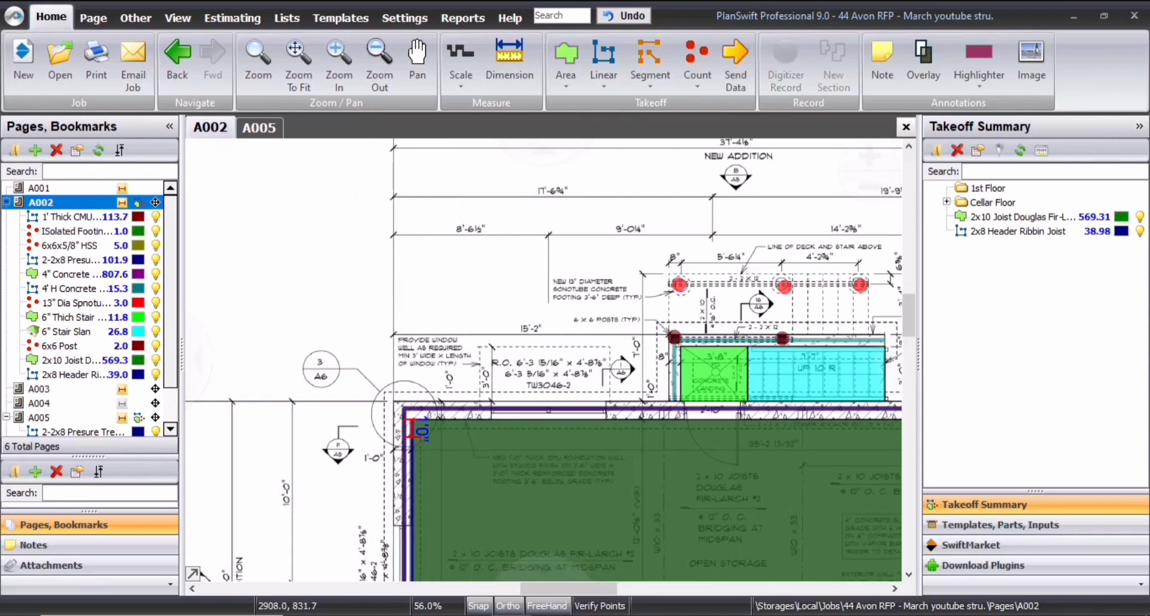
pyautogui.moveTo(513, 373); pyautogui.dragTo(521, 414)
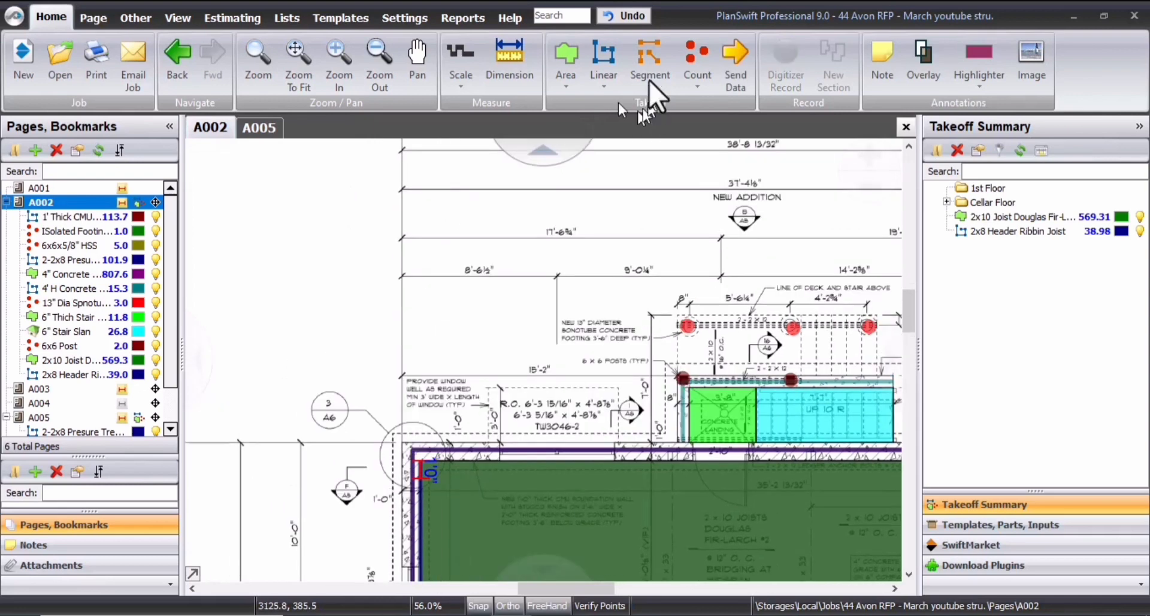
pyautogui.click(996, 47)
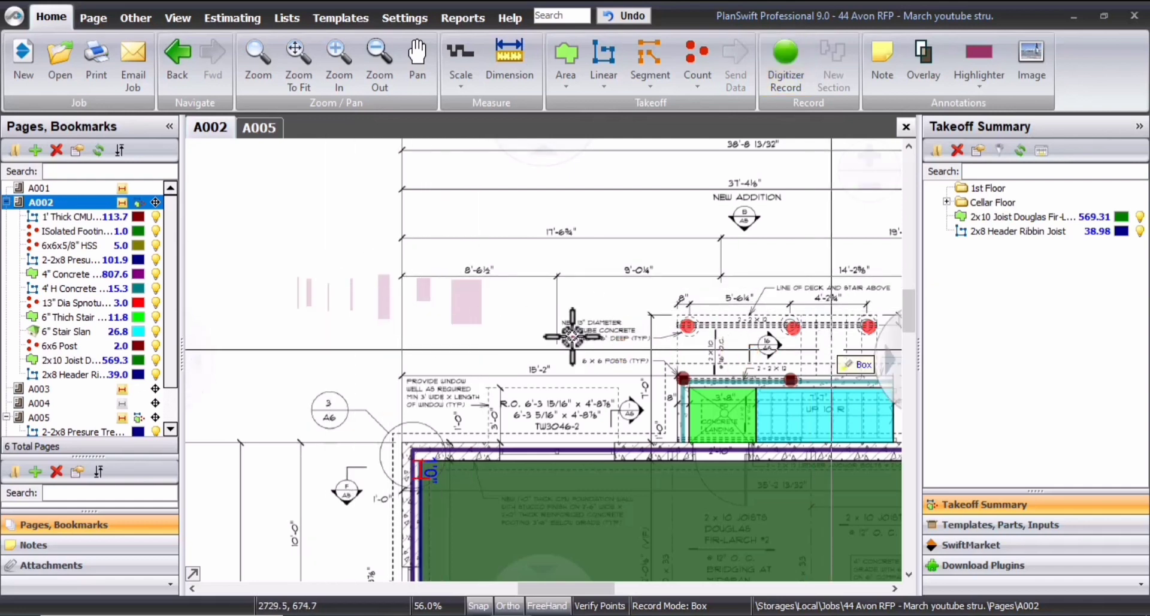
pyautogui.press('Escape')
pyautogui.moveTo(532, 252); pyautogui.dragTo(262, 342)
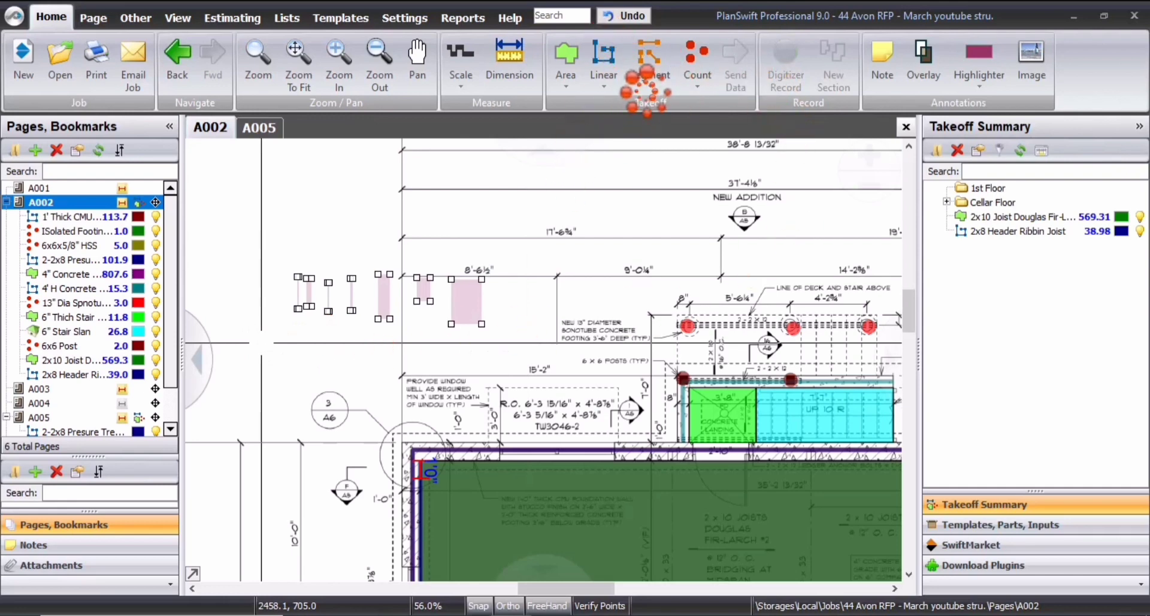
# Look over the segment and area takeoff types and the Joist Tool's properties, and close them without creating a takeoff
pyautogui.click(649, 79)
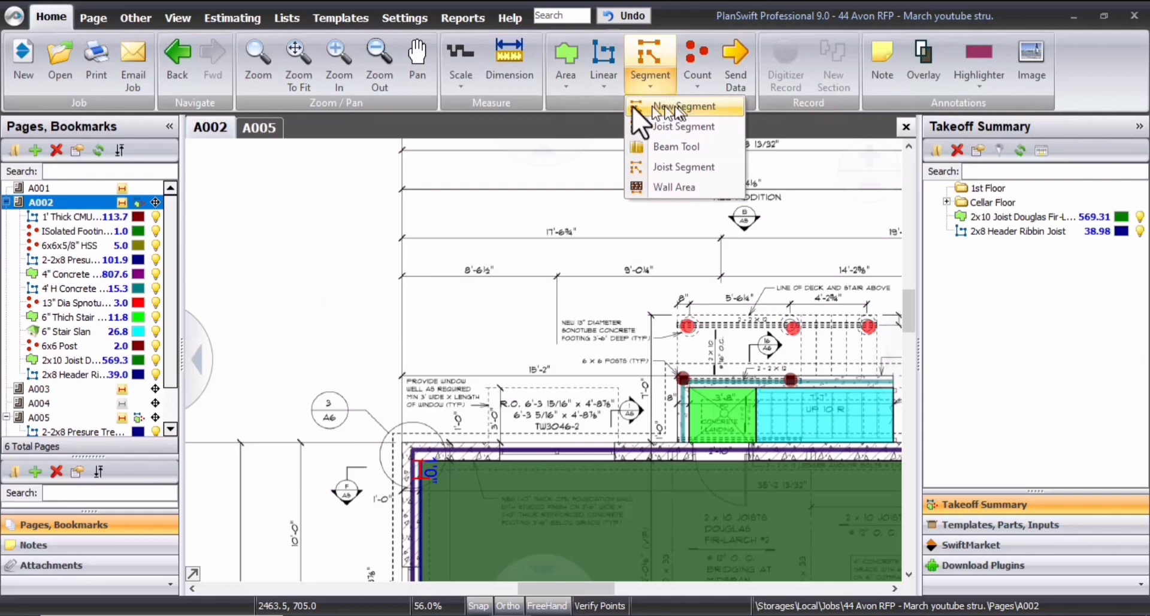
pyautogui.click(566, 77)
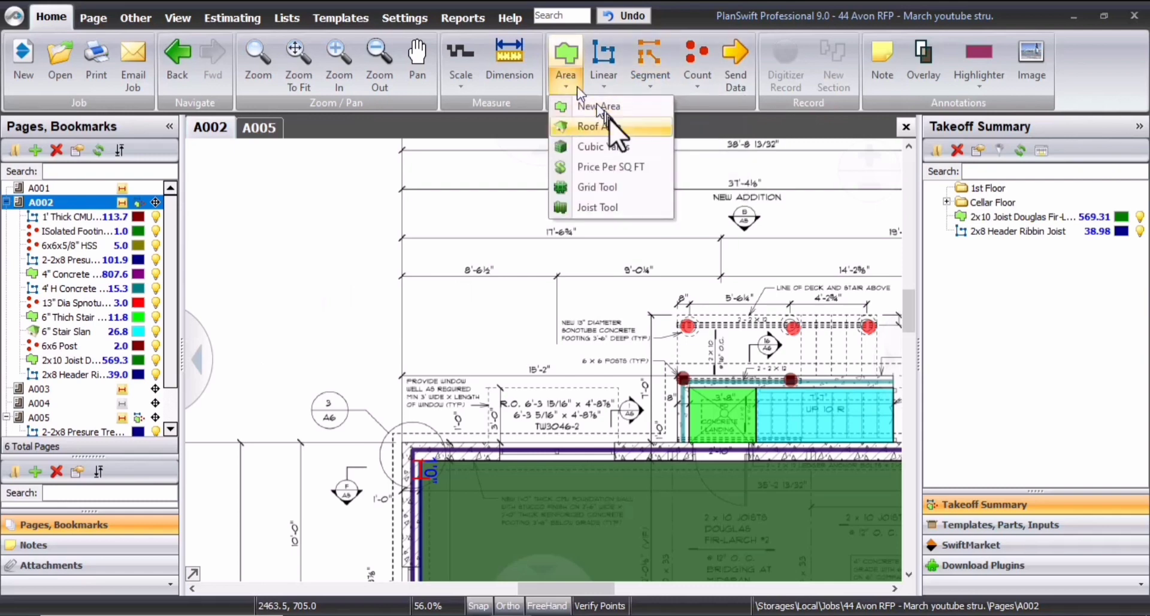
pyautogui.click(623, 204)
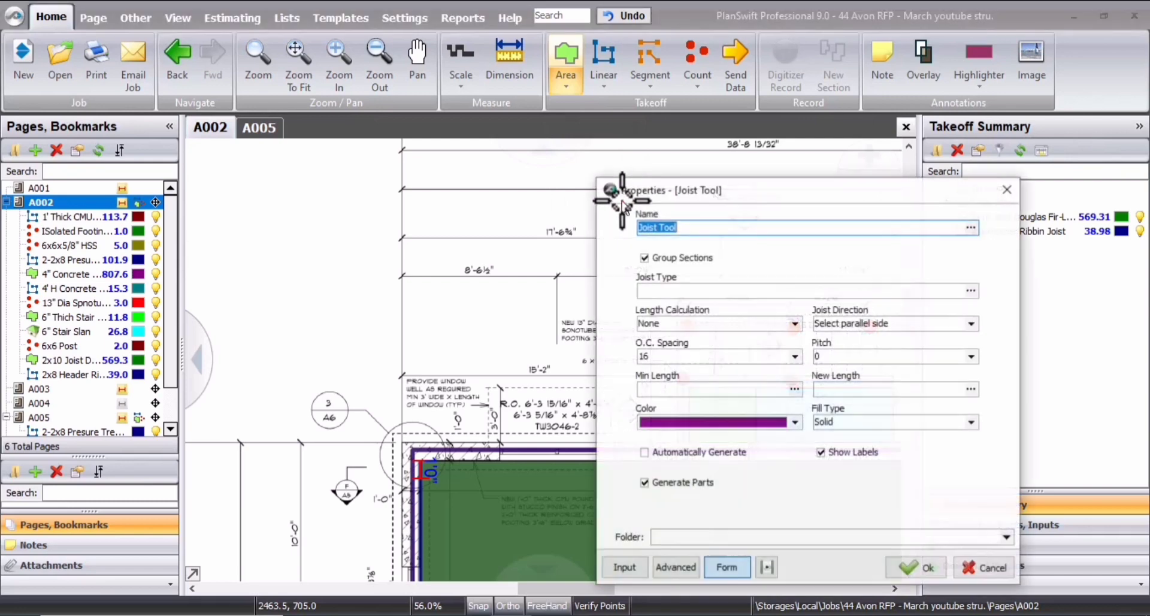
pyautogui.moveTo(692, 191); pyautogui.dragTo(748, 179)
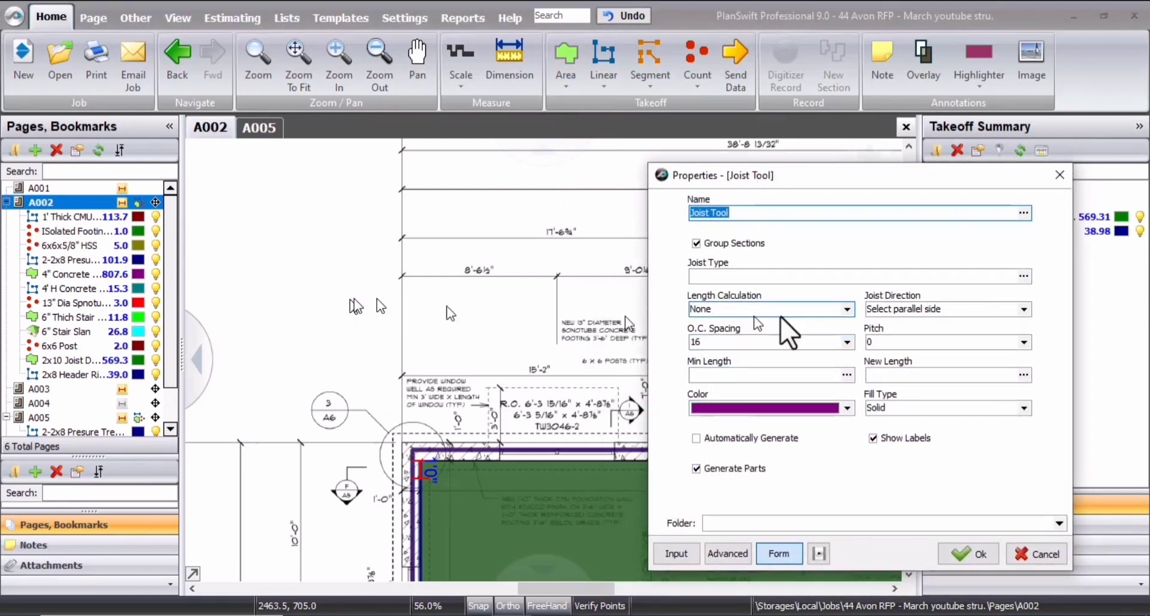
pyautogui.moveTo(835, 174); pyautogui.dragTo(551, 177)
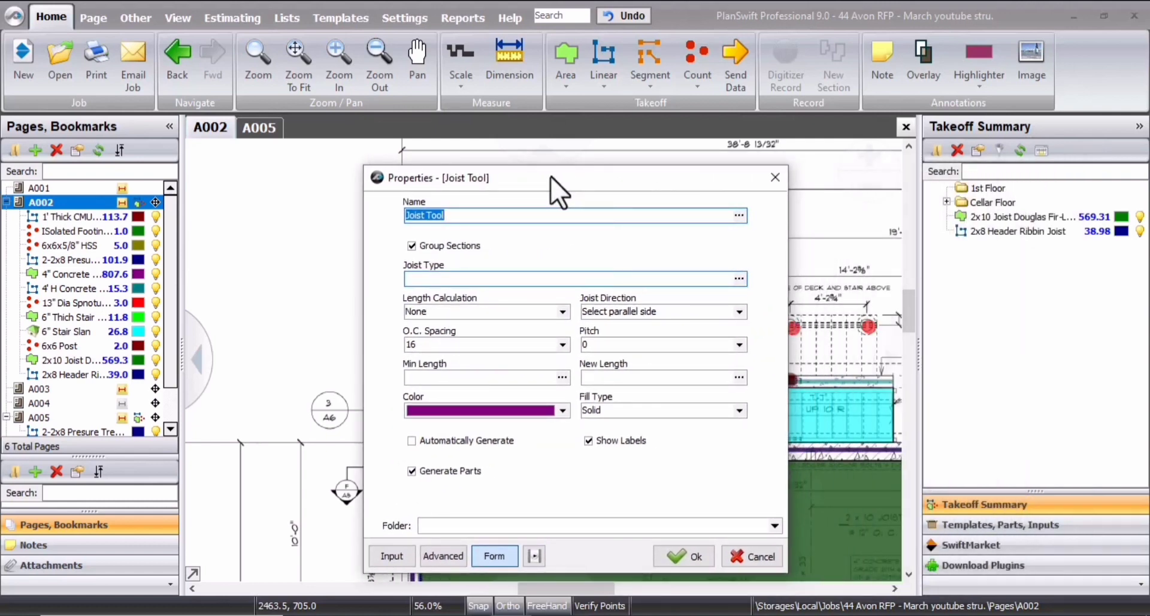
pyautogui.click(775, 177)
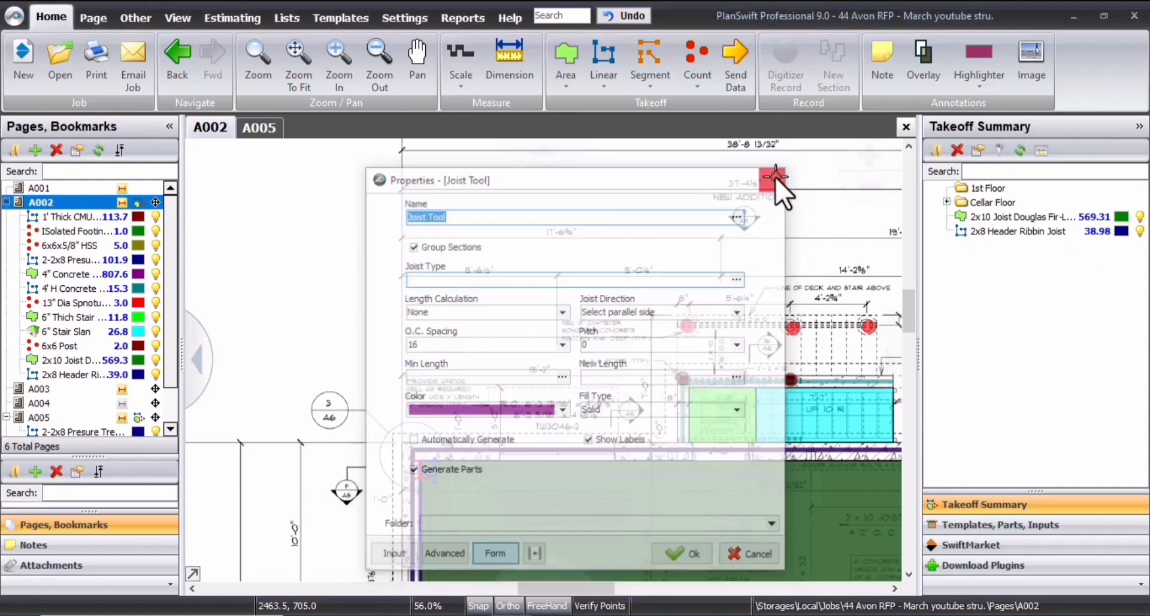
# Start a Joist Tool area takeoff on A002 and set its O.C. spacing to 12
pyautogui.scroll(-4, 628, 258)
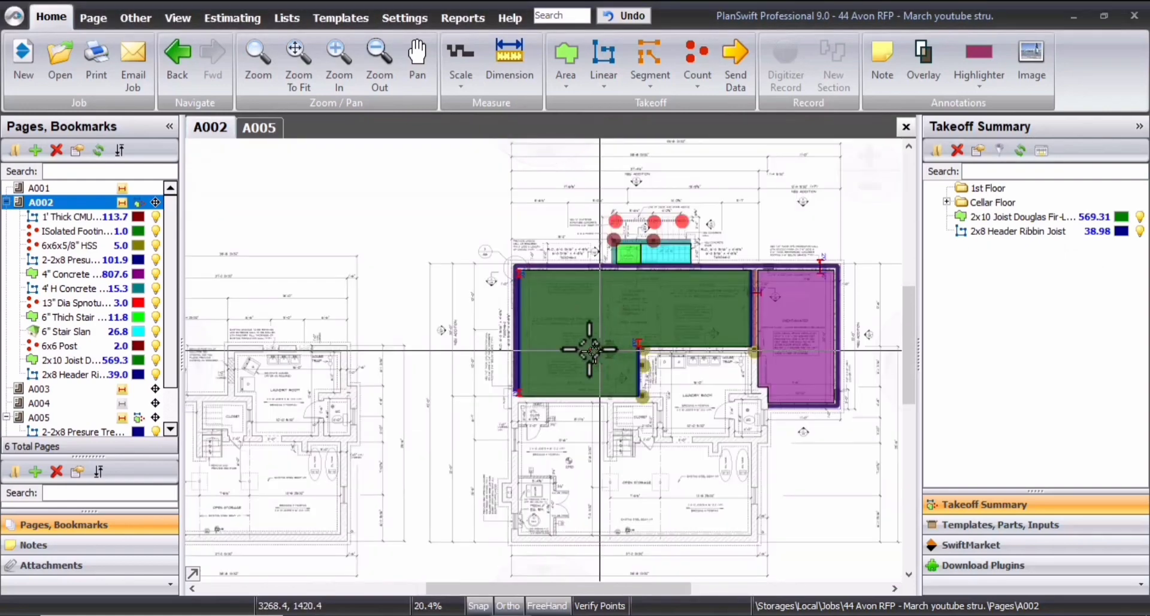
pyautogui.scroll(4, 585, 339)
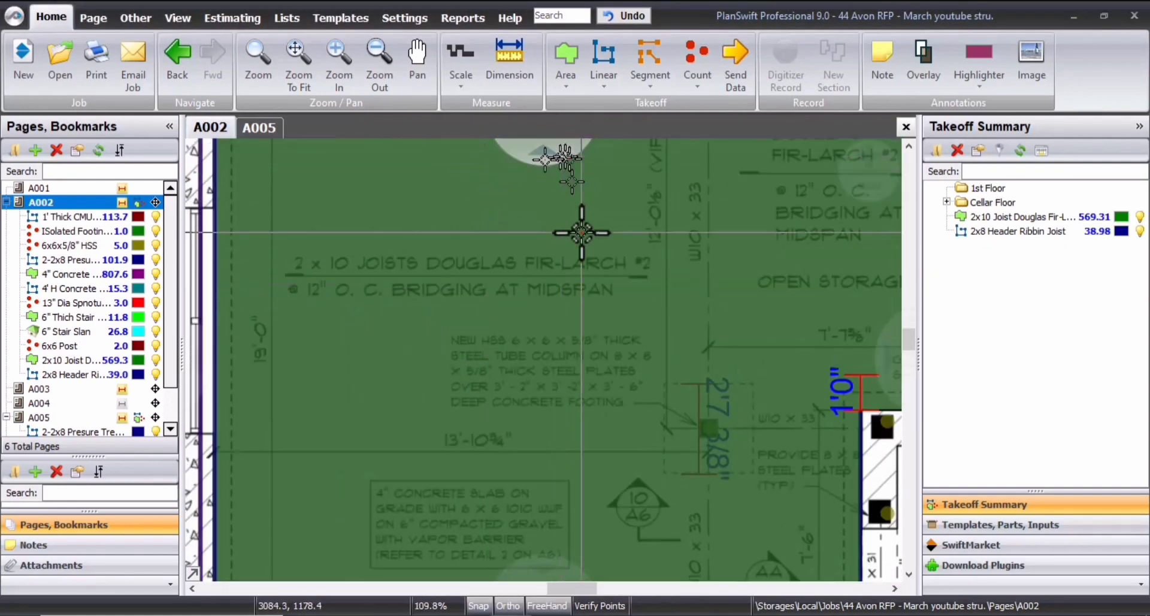
pyautogui.scroll(-8, 563, 242)
pyautogui.scroll(4, 473, 257)
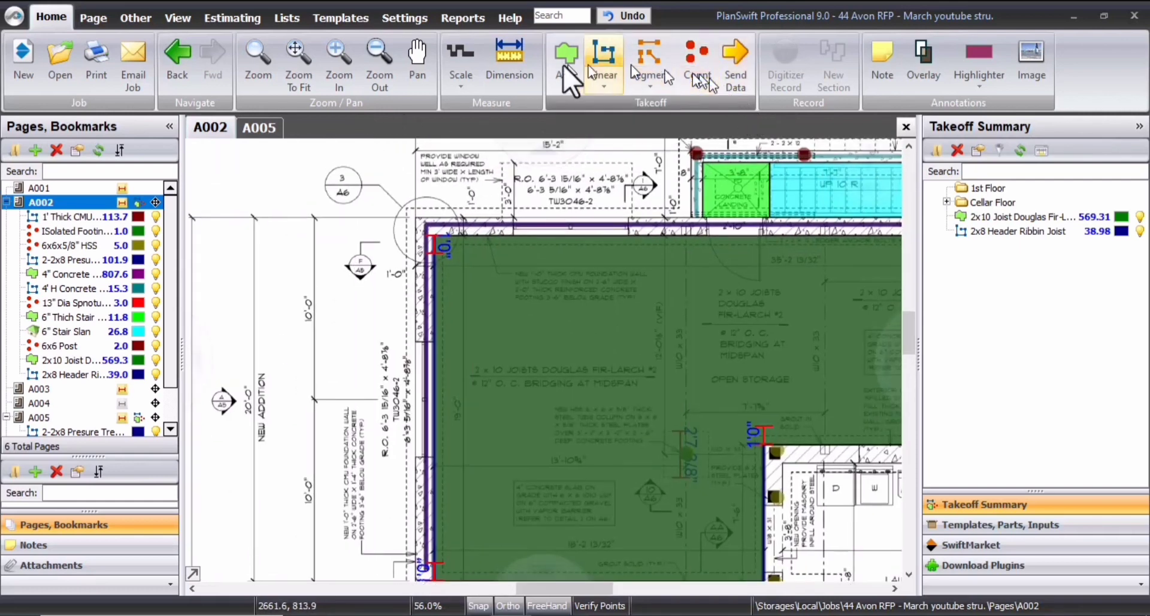
pyautogui.click(570, 81)
pyautogui.click(602, 207)
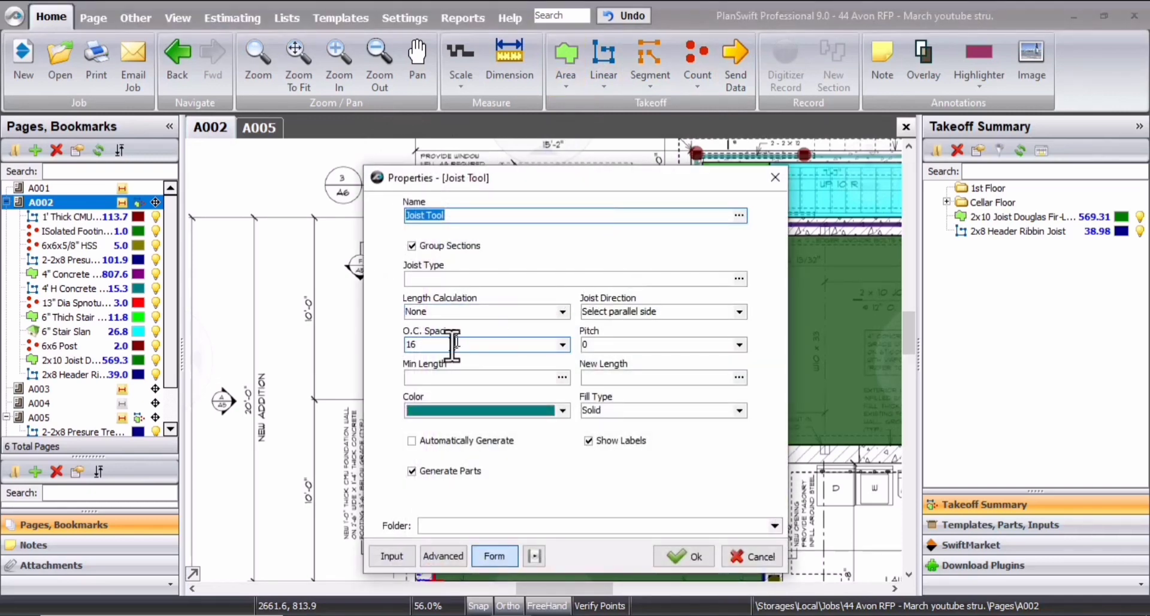
pyautogui.moveTo(440, 345); pyautogui.dragTo(420, 352)
pyautogui.write('2')
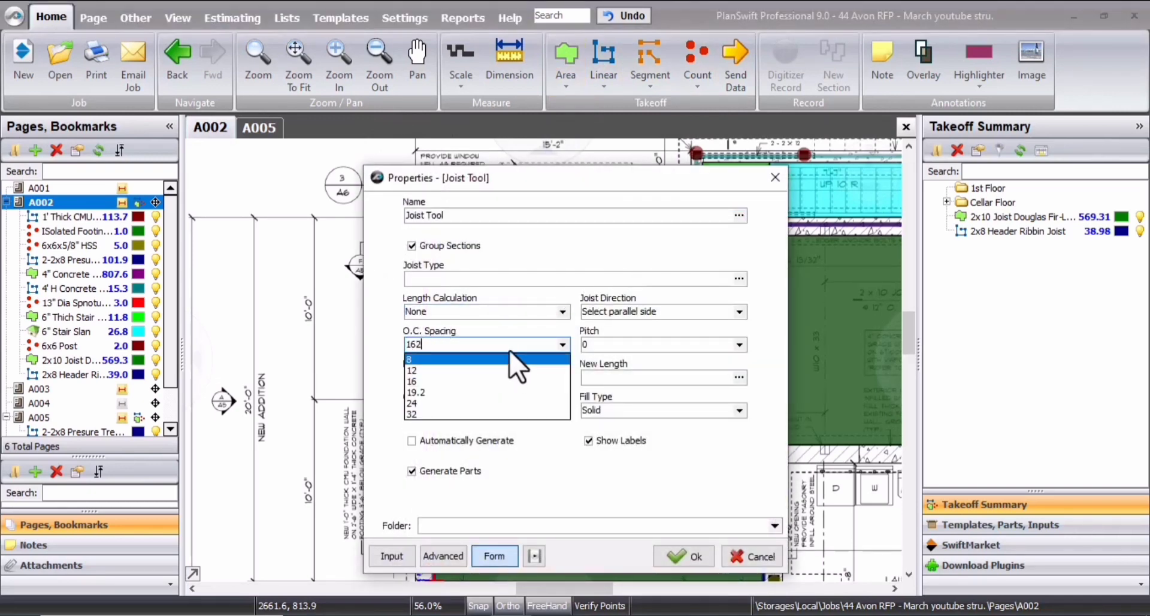
pyautogui.press('BackSpace')
pyautogui.press('BackSpace')
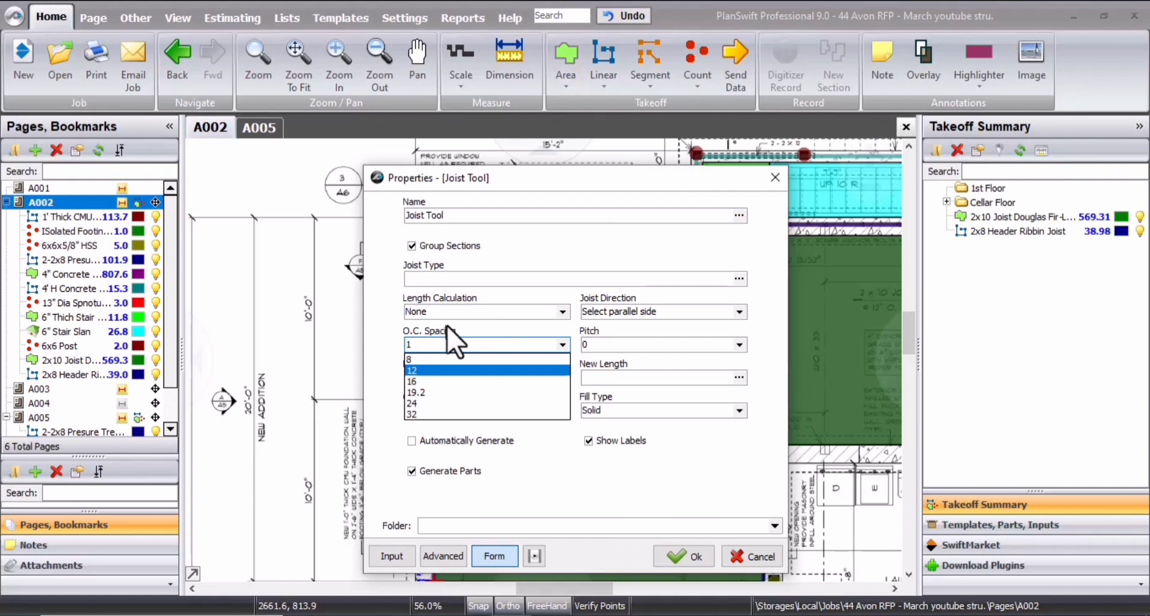
pyautogui.click(626, 508)
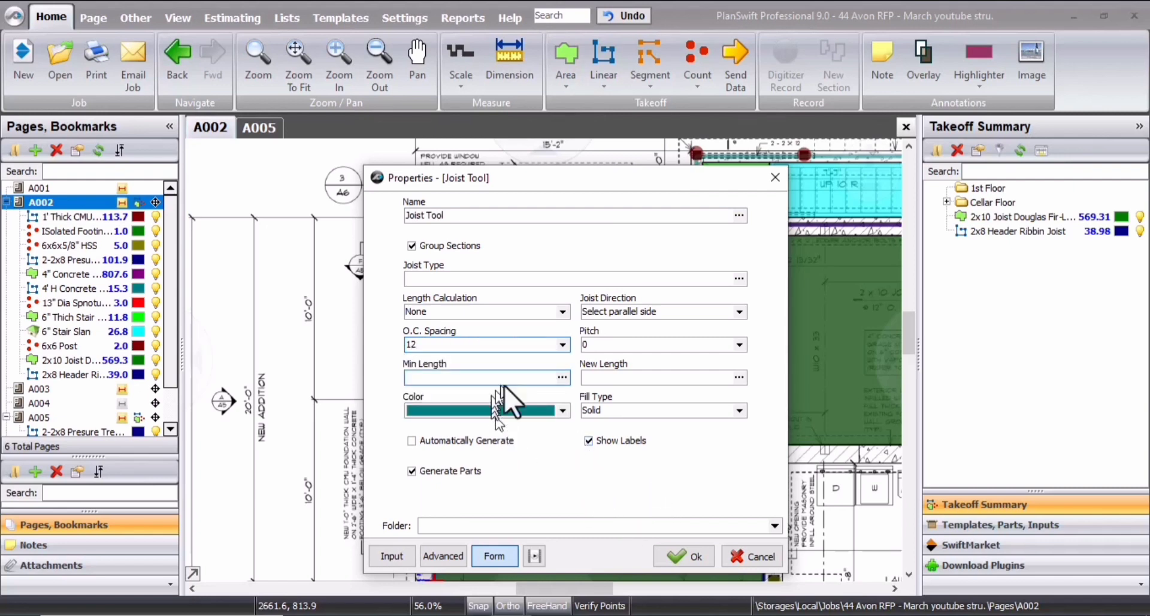
# Set Length Calculation to Nearest Even Foot and Joist Type to 2x8 Ribbin Joist, and create the Joist Tool takeoff
pyautogui.click(562, 312)
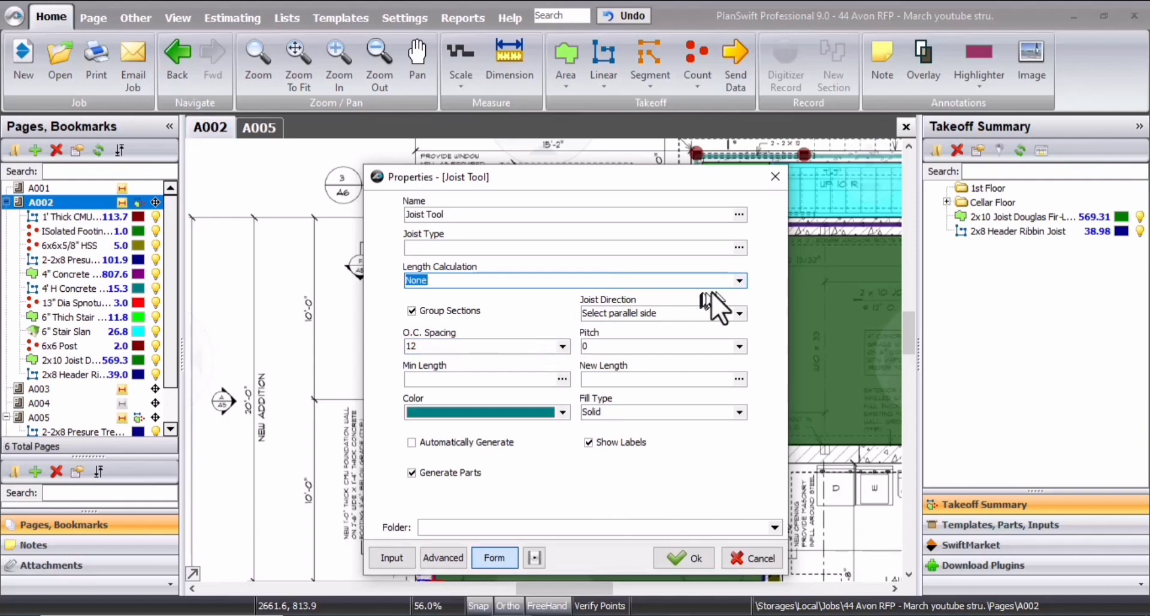
pyautogui.click(740, 279)
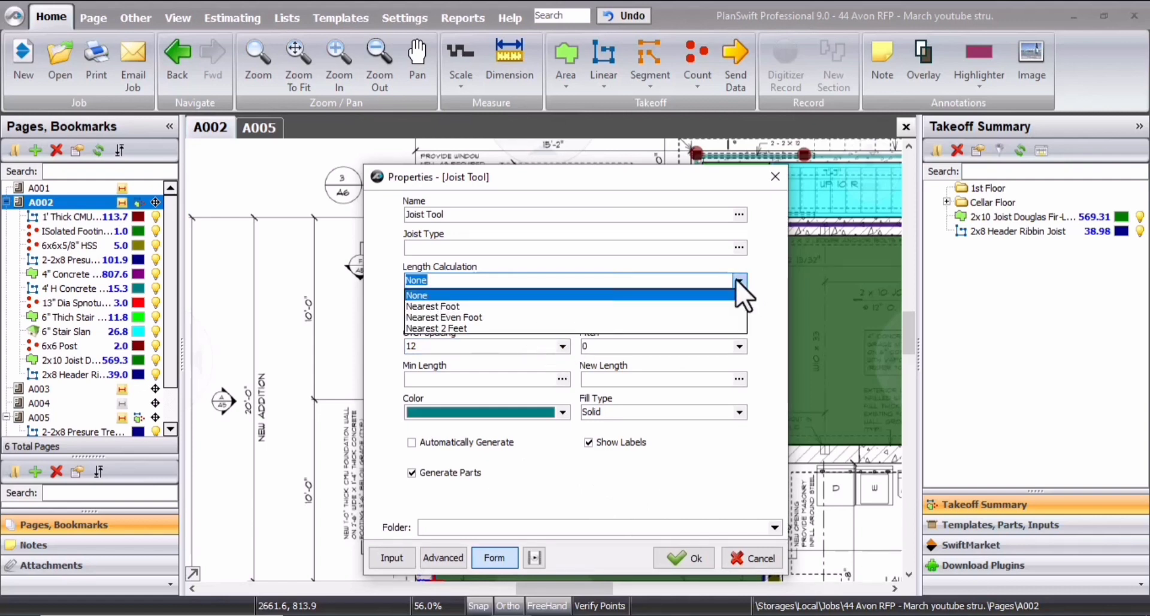
pyautogui.click(505, 317)
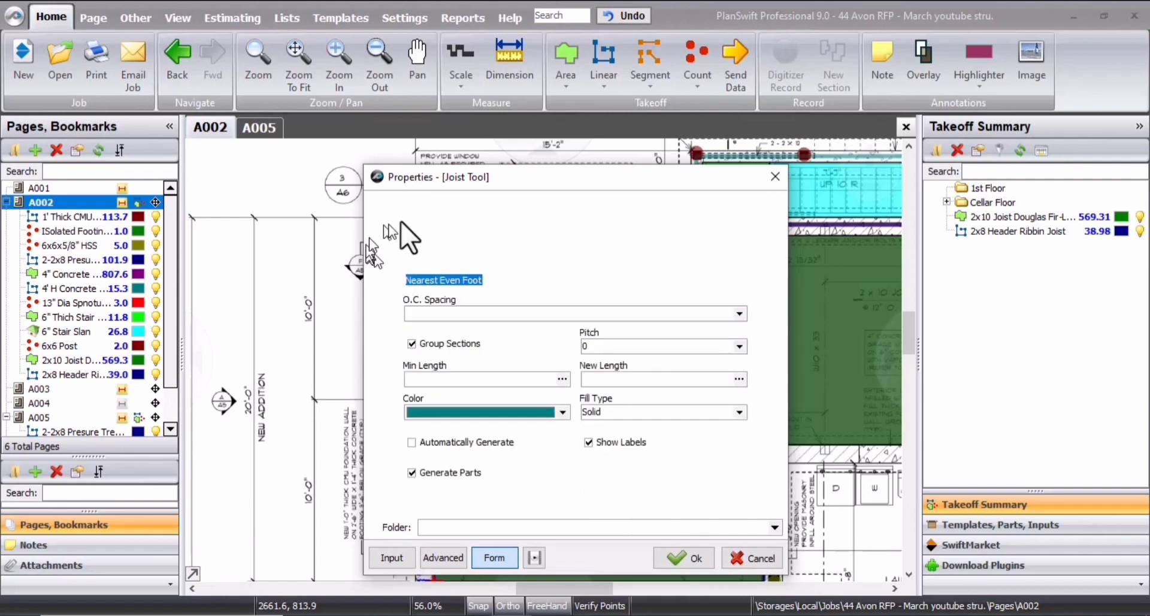
pyautogui.click(458, 213)
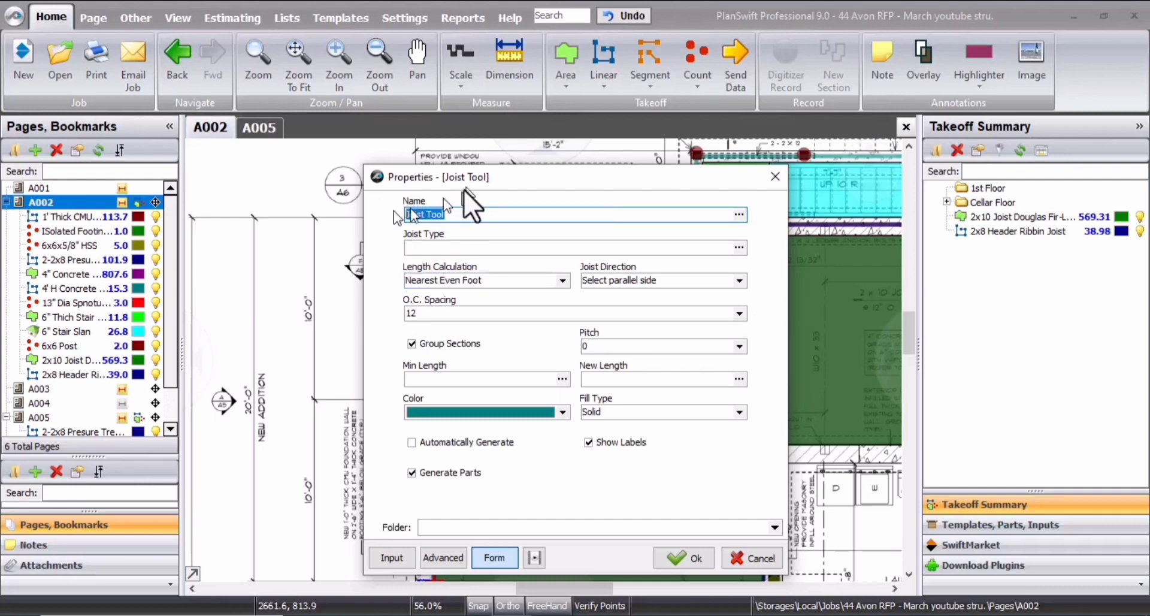
pyautogui.moveTo(473, 180); pyautogui.dragTo(455, 248)
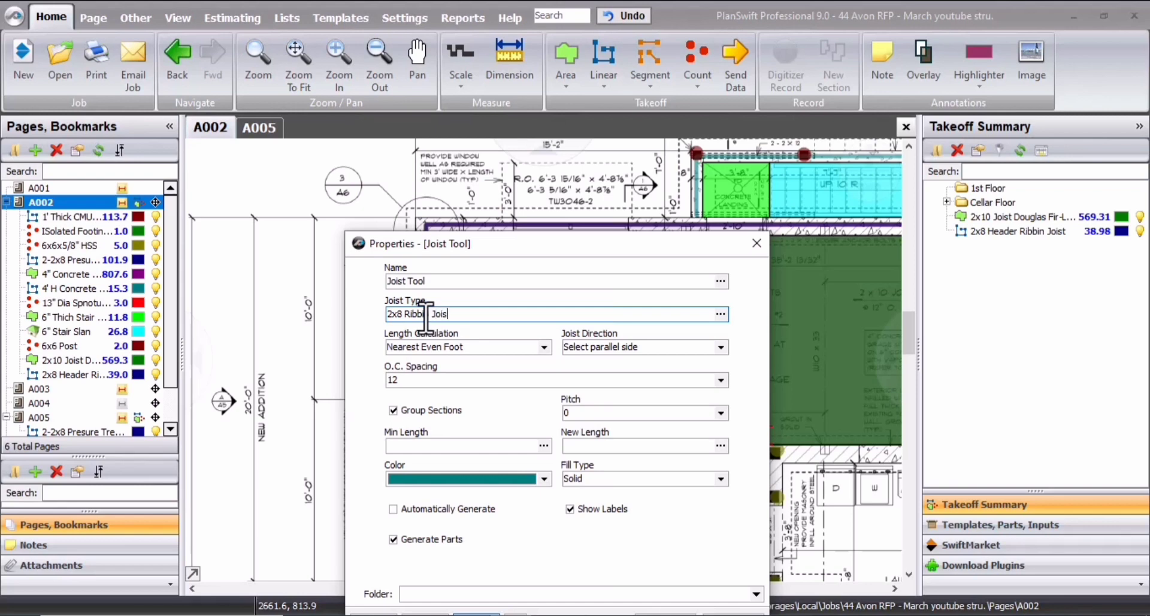
pyautogui.moveTo(455, 237); pyautogui.dragTo(381, 170)
pyautogui.click(597, 558)
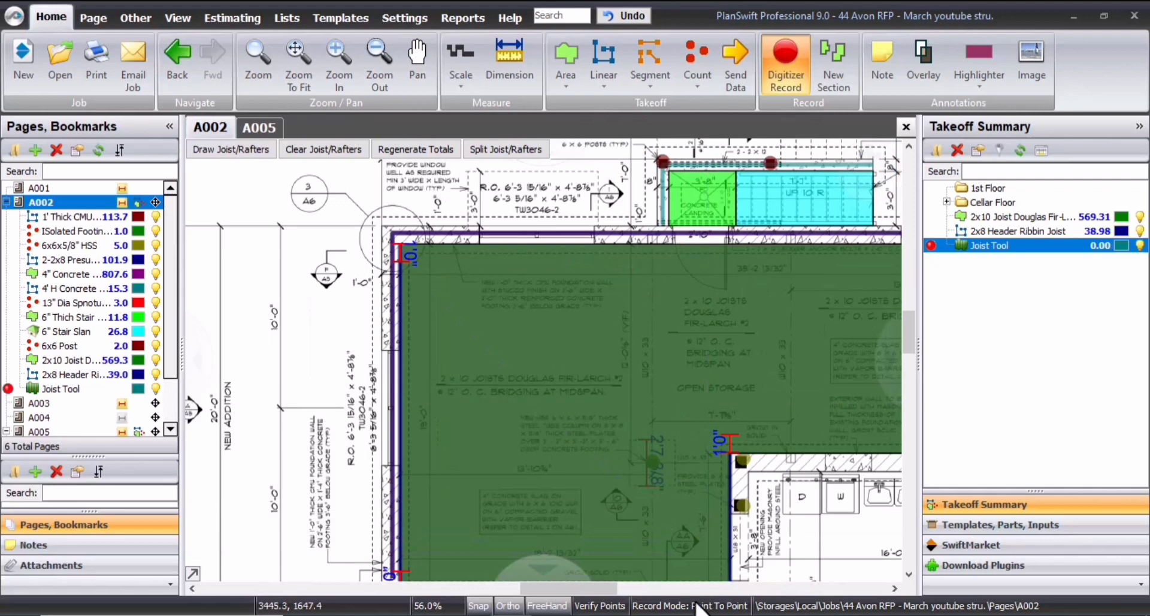
# In box record mode, draw 1'0" deep joist strips along the joist area's upper edge and its edge above the laundry room
pyautogui.moveTo(400, 259)
pyautogui.mouseDown()
pyautogui.moveTo(574, 175)
pyautogui.moveTo(682, 350)
pyautogui.moveTo(644, 347)
pyautogui.moveTo(658, 345)
pyautogui.moveTo(660, 371)
pyautogui.mouseUp()
pyautogui.scroll(2, 644, 347)
pyautogui.scroll(-3, 644, 255)
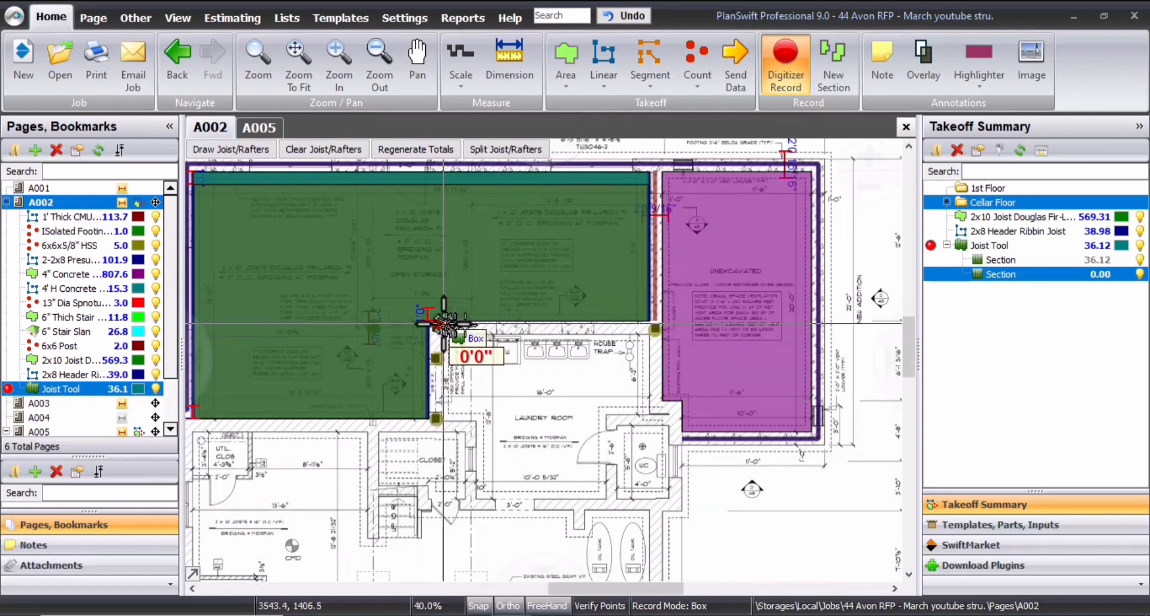
pyautogui.scroll(2, 436, 300)
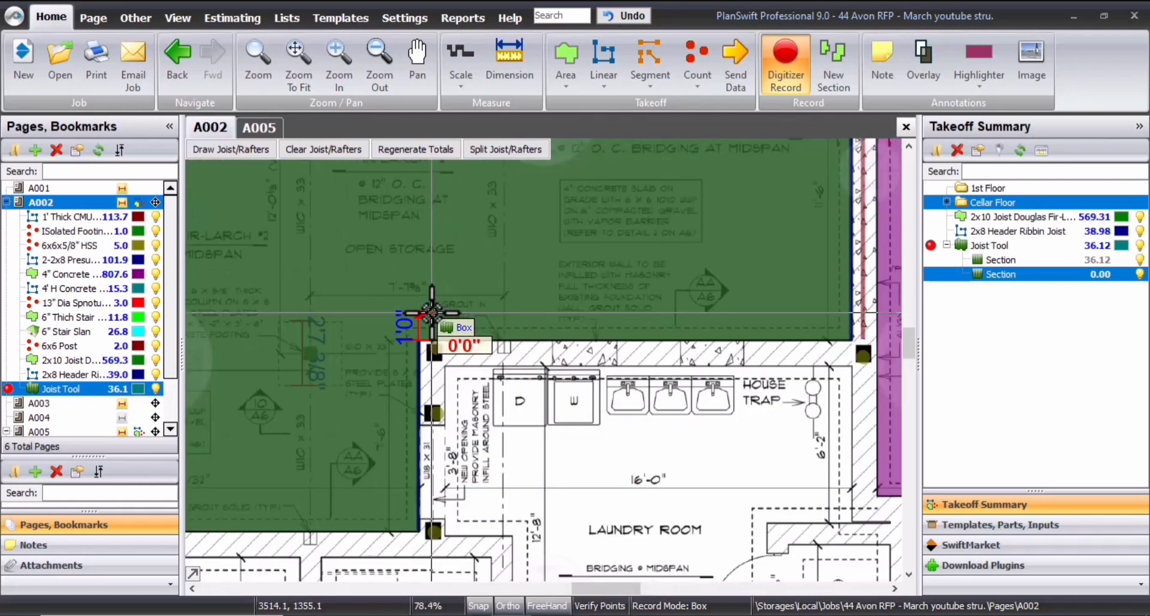
pyautogui.click(421, 315)
pyautogui.click(866, 363)
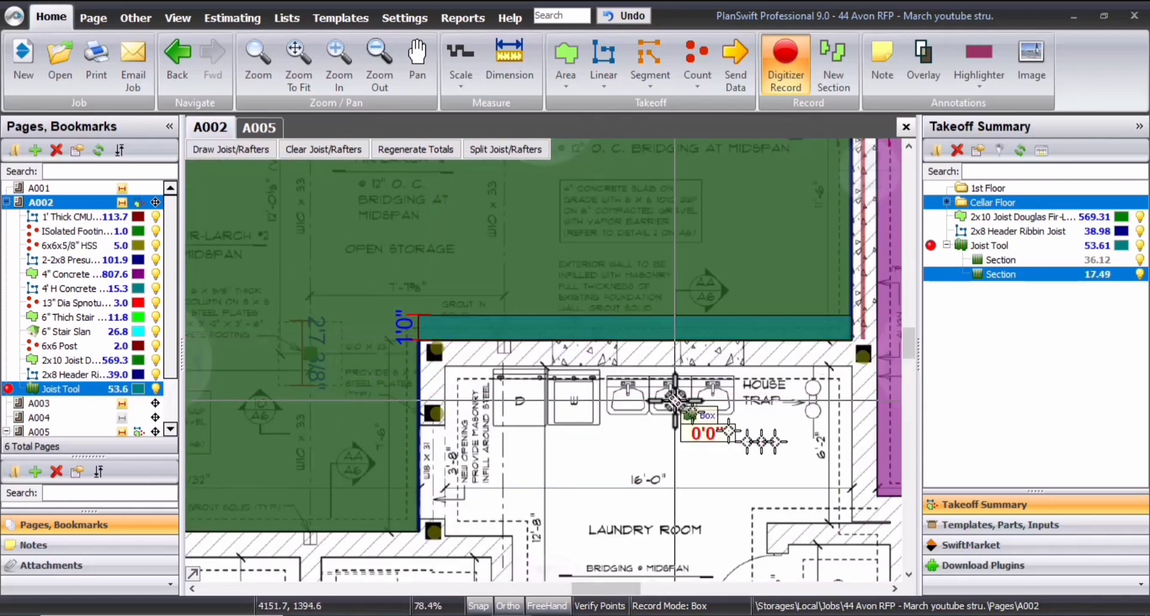
# Draw a 1'0" deep joist strip along the joist area's lower edge above the utility closet, and finish recording
pyautogui.scroll(-2, 688, 390)
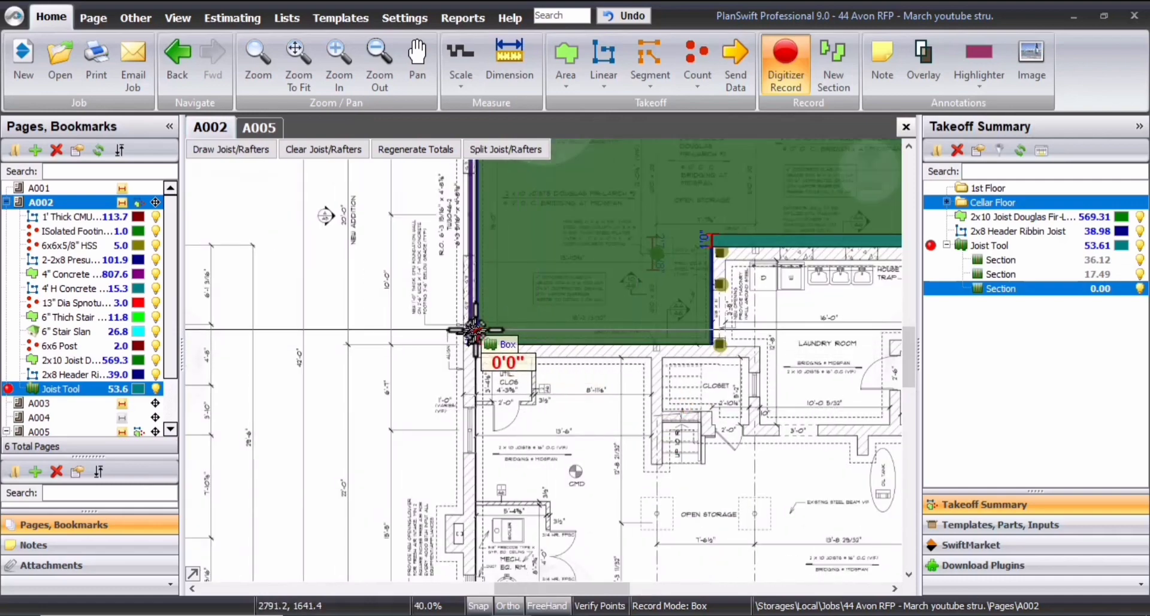
pyautogui.scroll(1, 476, 328)
pyautogui.scroll(-1, 717, 388)
pyautogui.moveTo(717, 388); pyautogui.dragTo(369, 372)
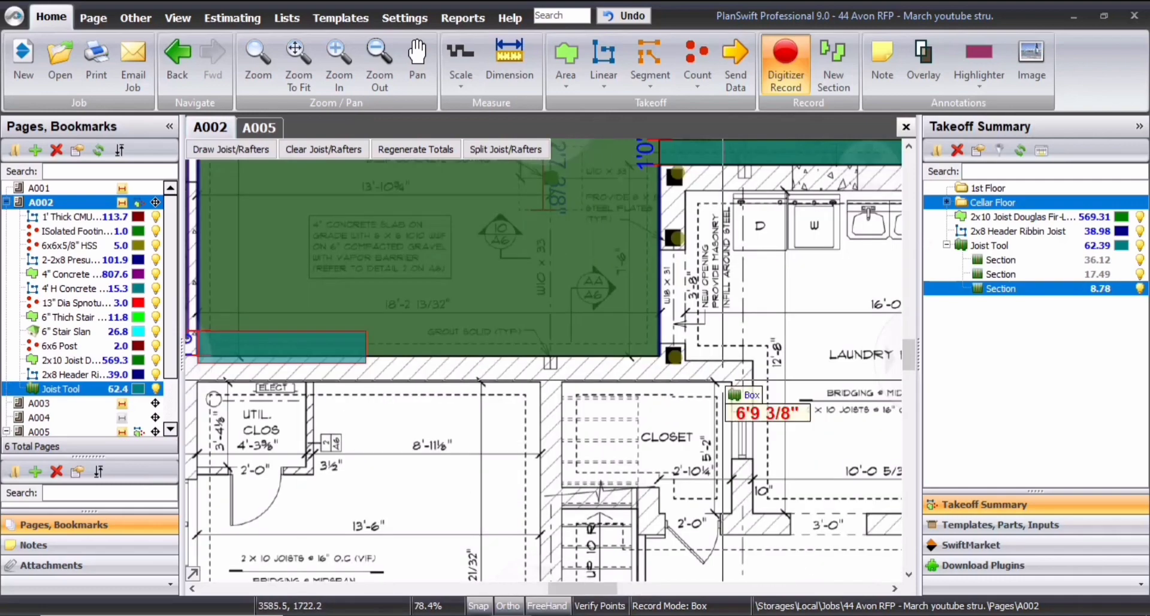
pyautogui.click(660, 362)
pyautogui.scroll(-2, 659, 420)
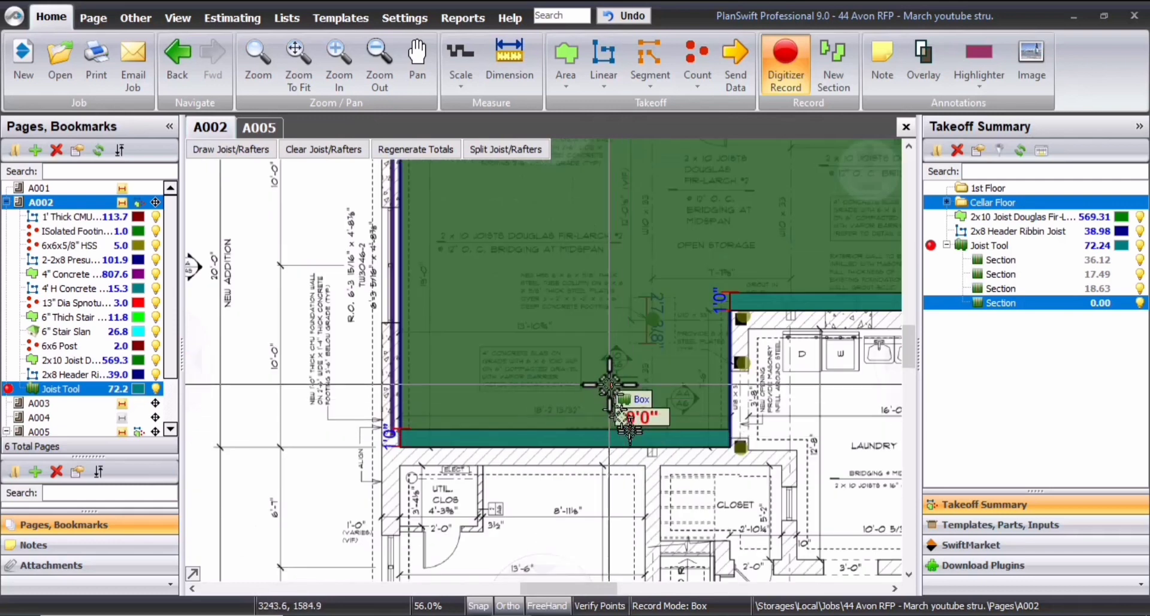
pyautogui.press('Escape')
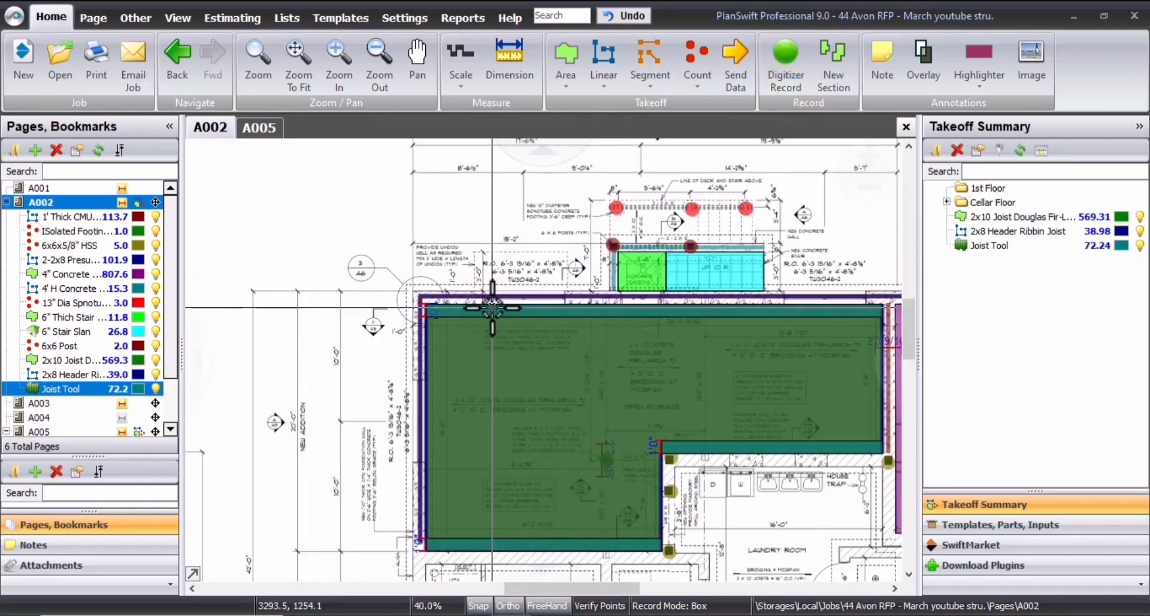
# Draw the joists in the upper strip, giving two points that run vertically across it as the joist direction
pyautogui.scroll(1, 246, 157)
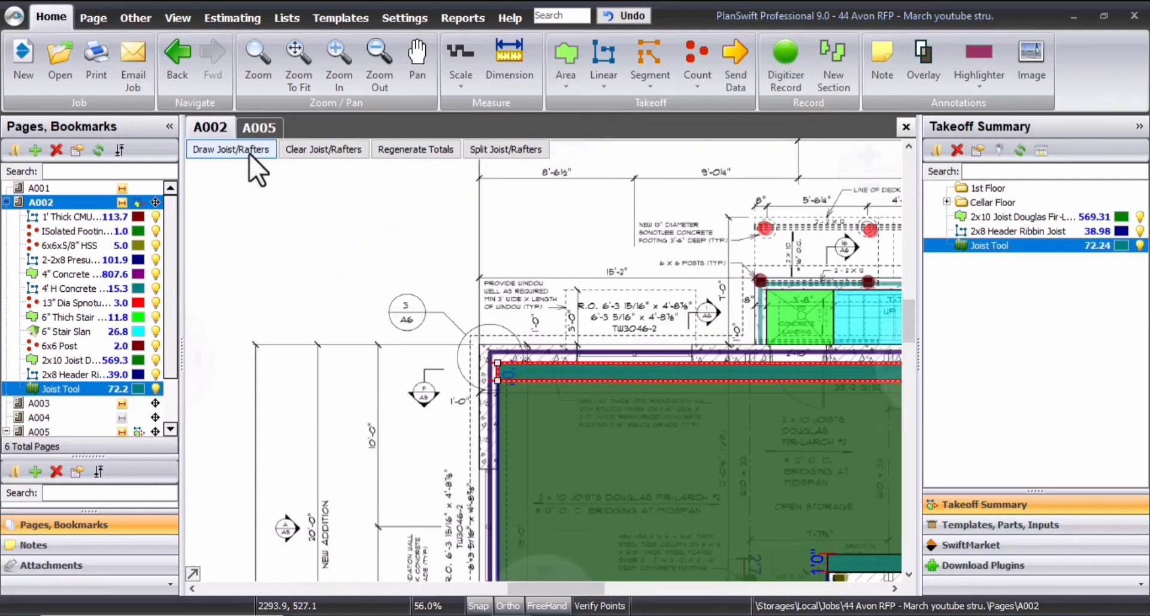
pyautogui.click(250, 151)
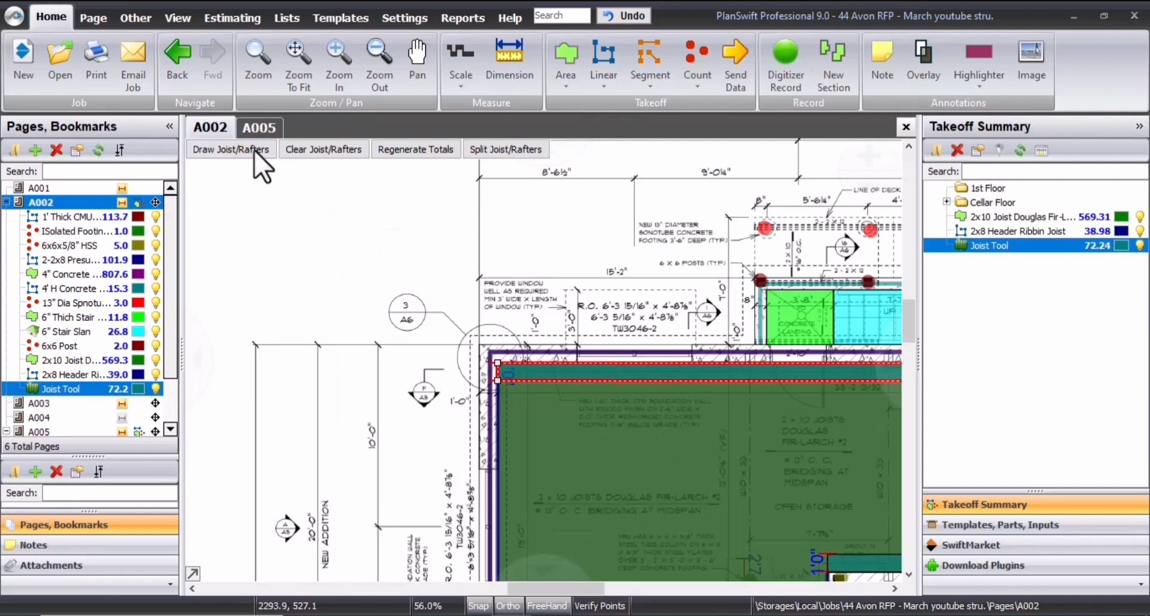
pyautogui.scroll(5, 539, 372)
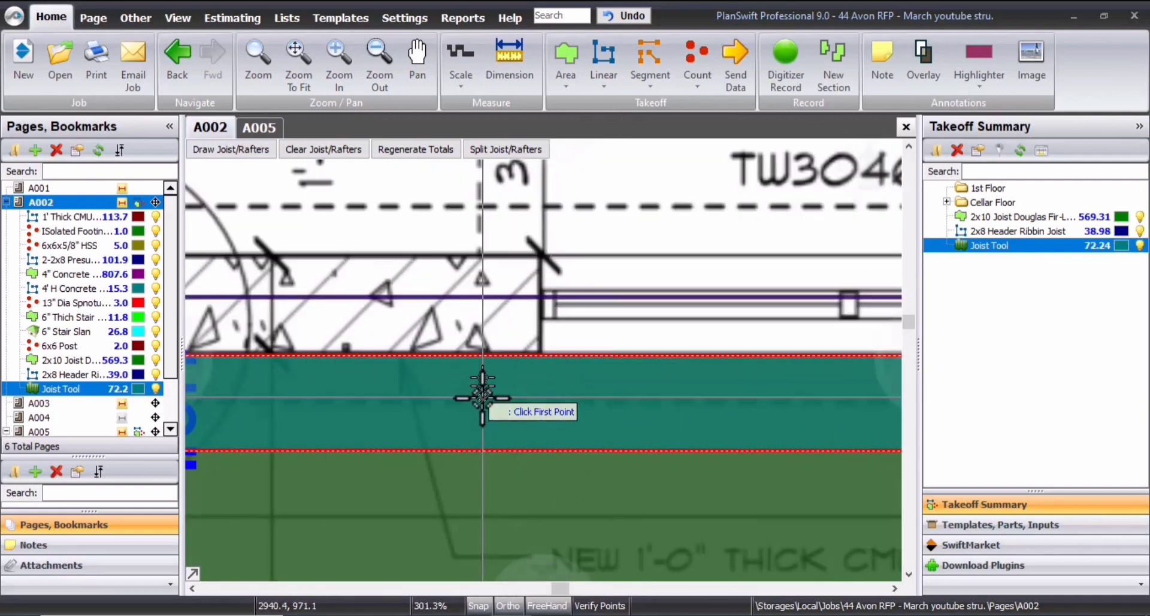
pyautogui.click(461, 432)
pyautogui.click(479, 368)
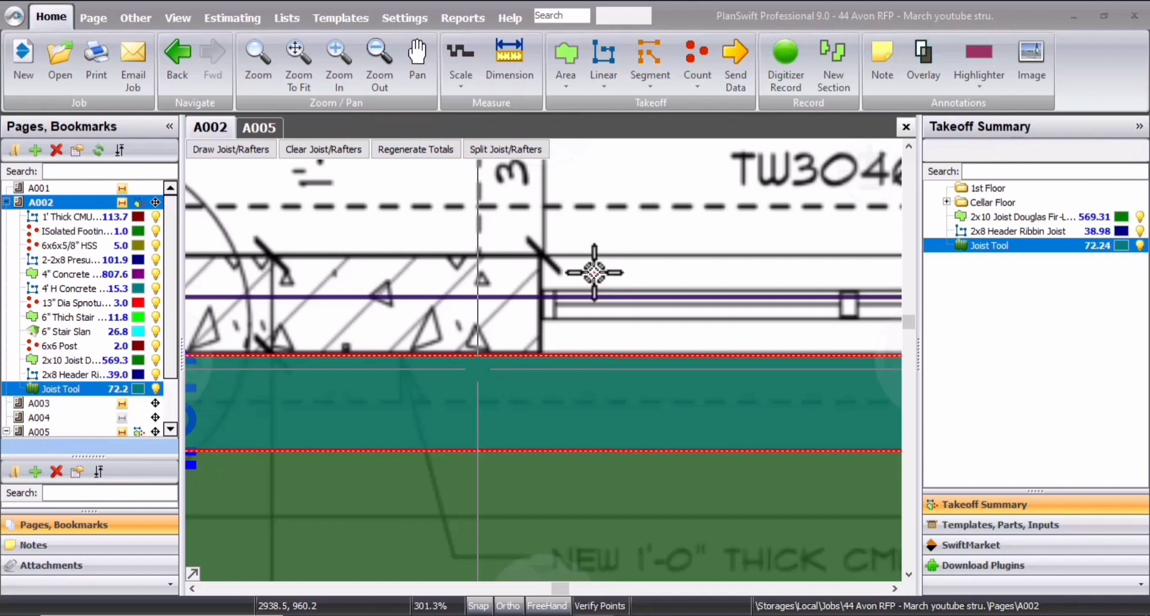
# Delete the yellow 2x8 Ribbin Joist label below the upper strip
pyautogui.scroll(-3, 600, 269)
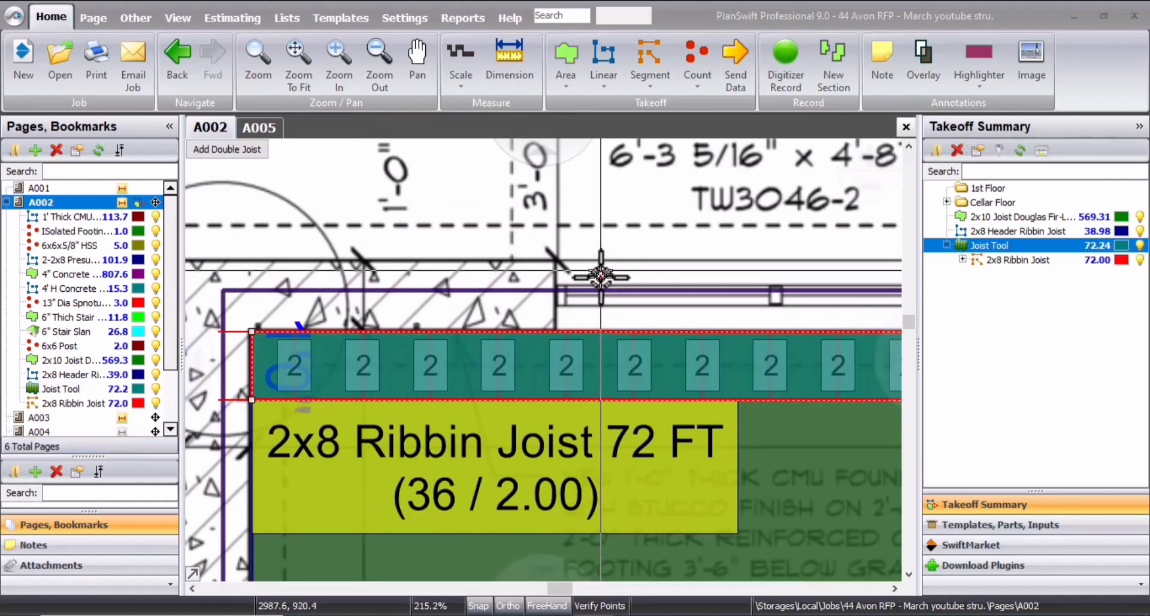
pyautogui.moveTo(593, 290); pyautogui.dragTo(460, 290)
pyautogui.moveTo(627, 329); pyautogui.dragTo(577, 342)
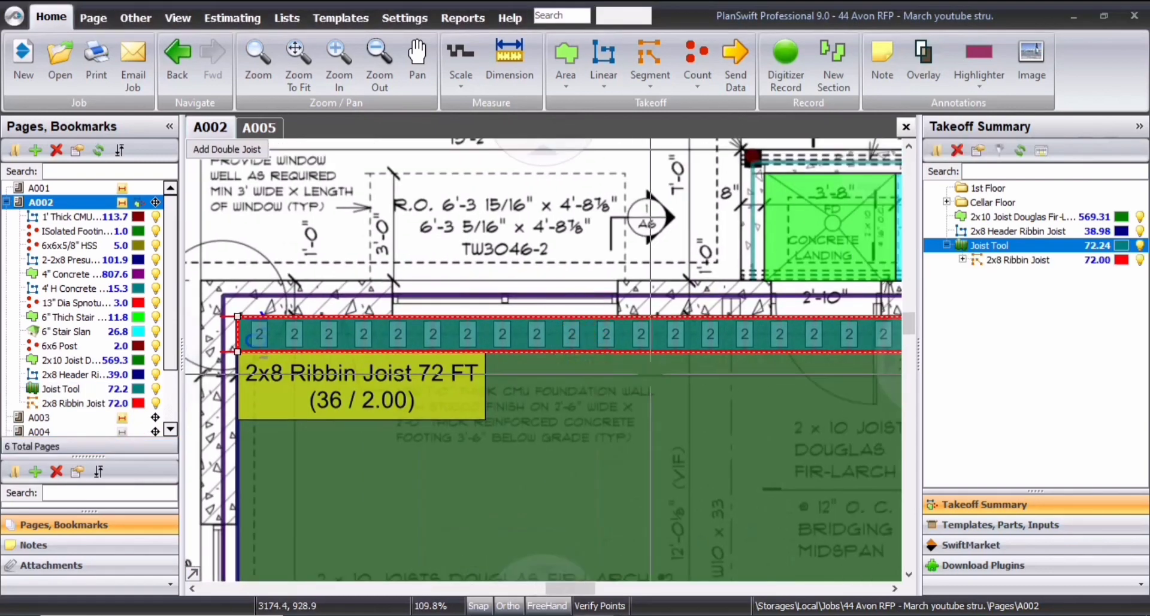
pyautogui.press('Escape')
pyautogui.click(424, 395)
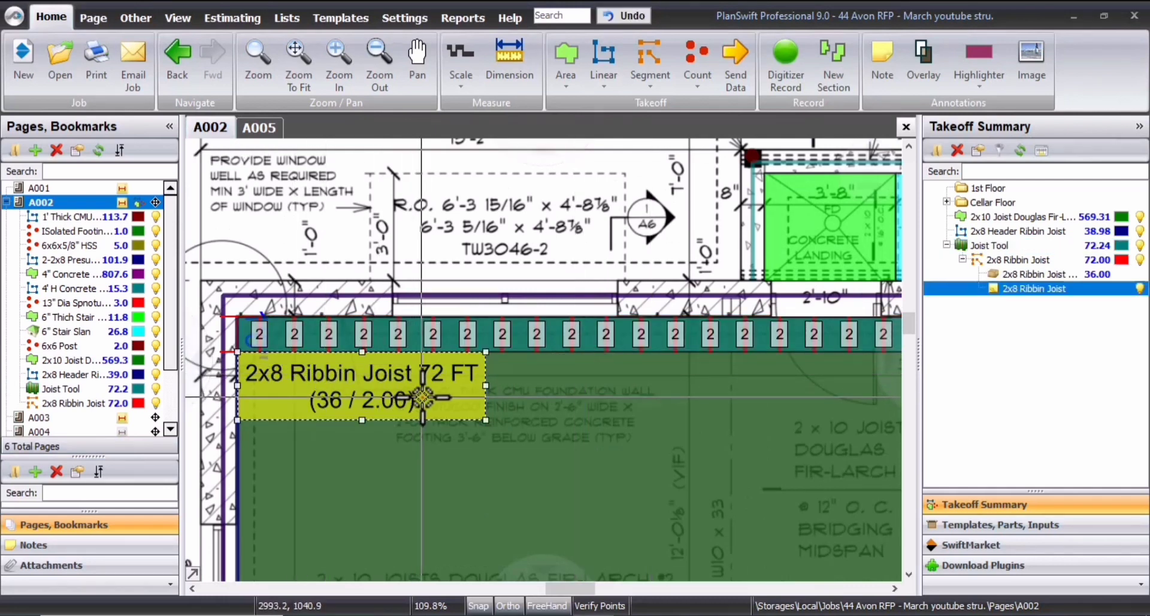
pyautogui.press('Delete')
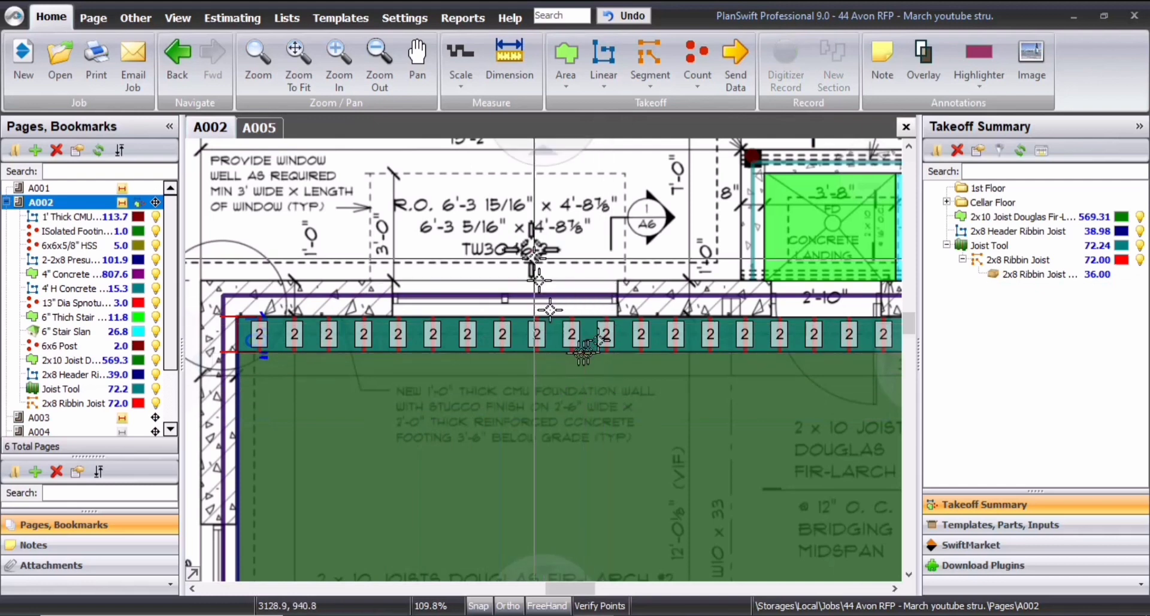
# Draw the joists in the strip above the laundry room, running vertically across it
pyautogui.scroll(-3, 539, 246)
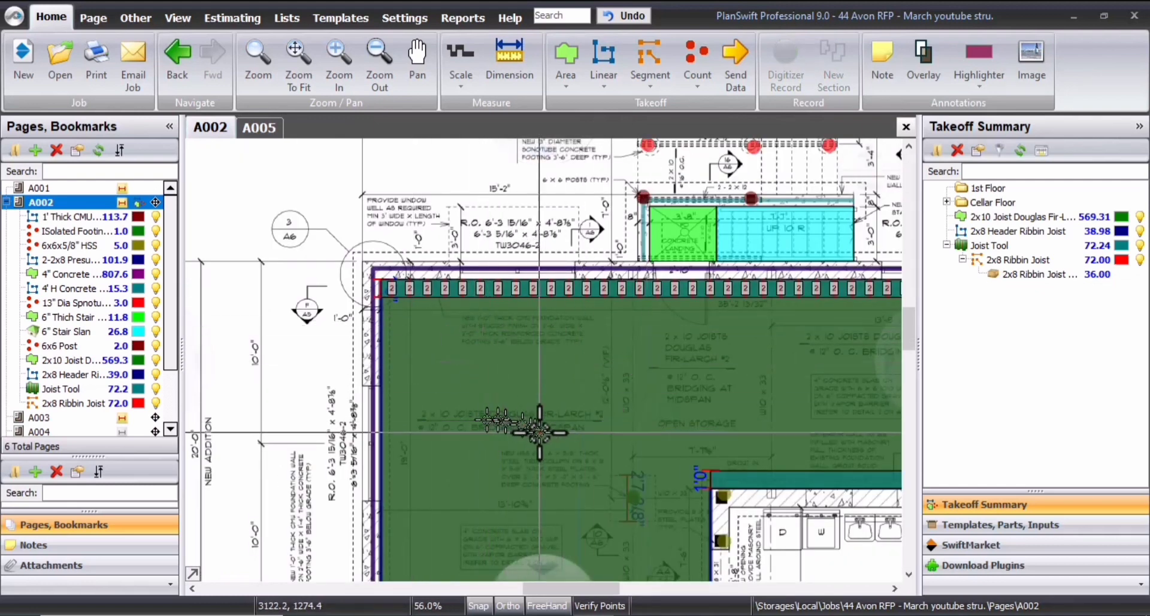
pyautogui.scroll(3, 406, 304)
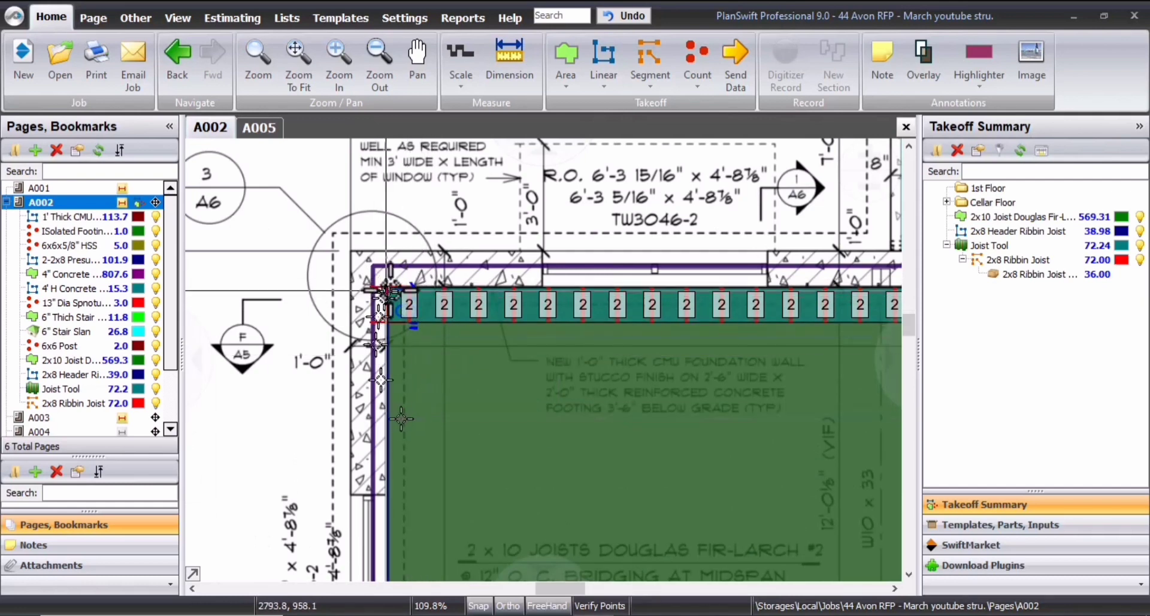
pyautogui.scroll(-2, 677, 209)
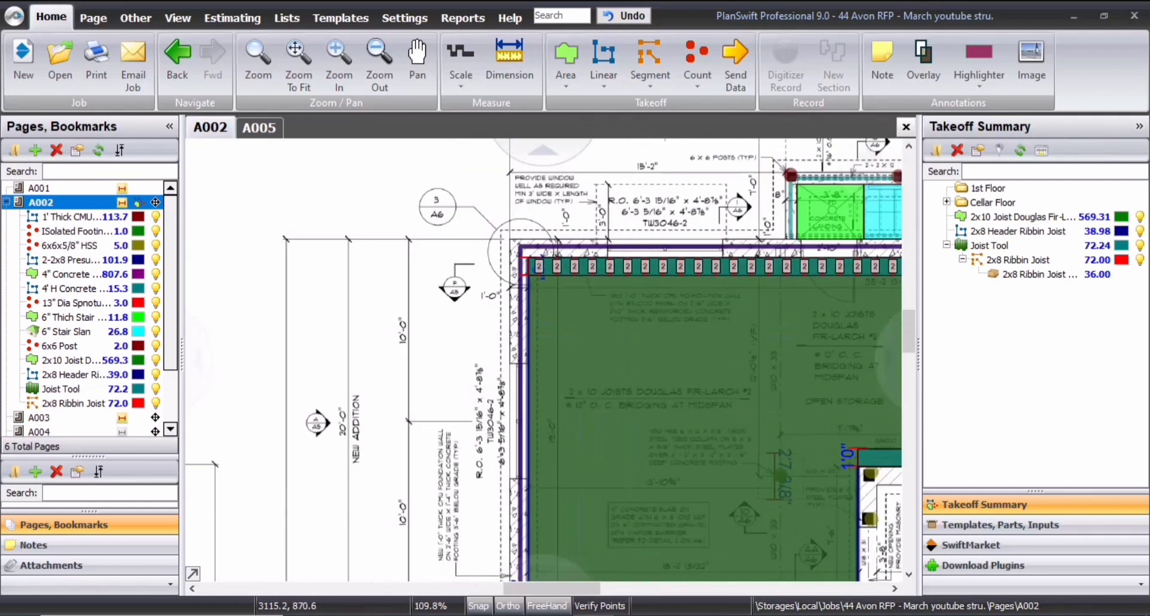
pyautogui.moveTo(838, 238); pyautogui.dragTo(527, 210)
pyautogui.scroll(1, 656, 440)
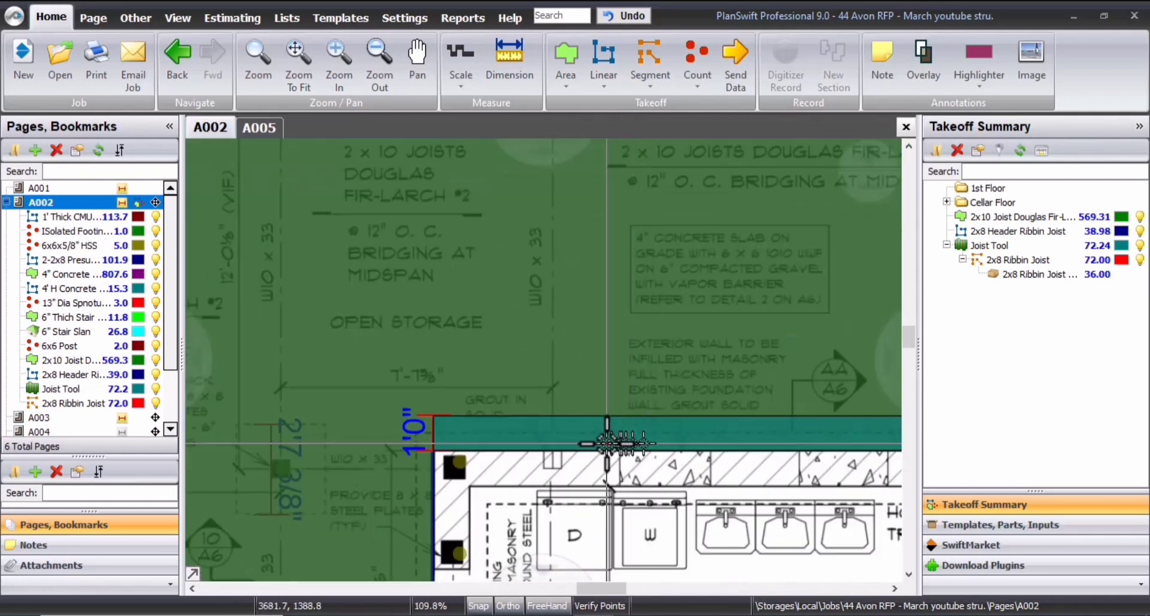
pyautogui.click(603, 436)
pyautogui.scroll(5, 629, 414)
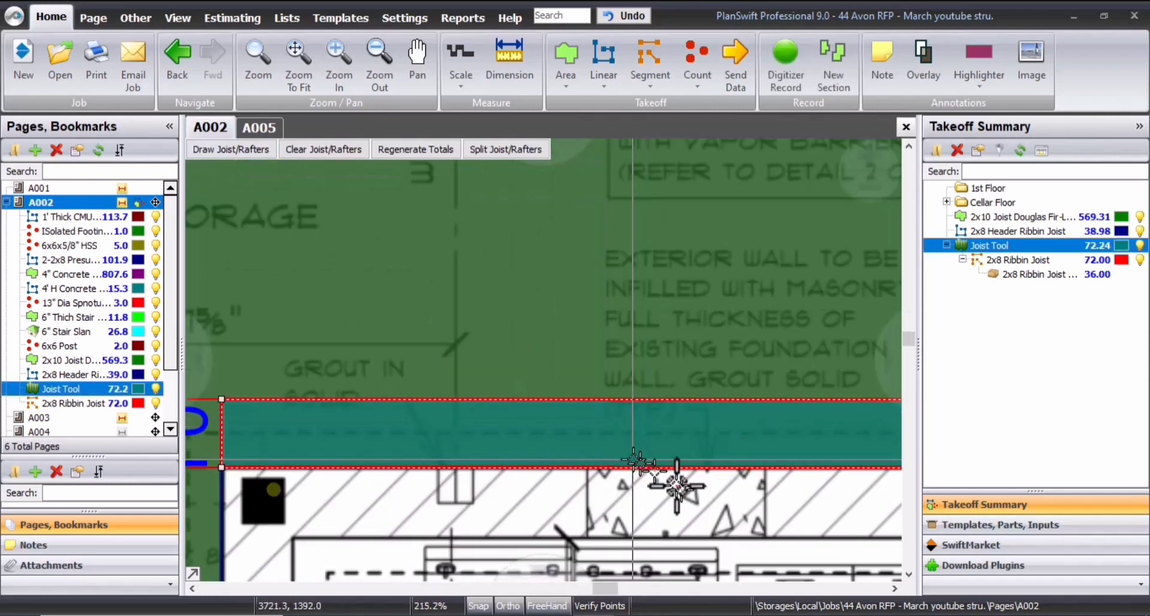
pyautogui.click(481, 477)
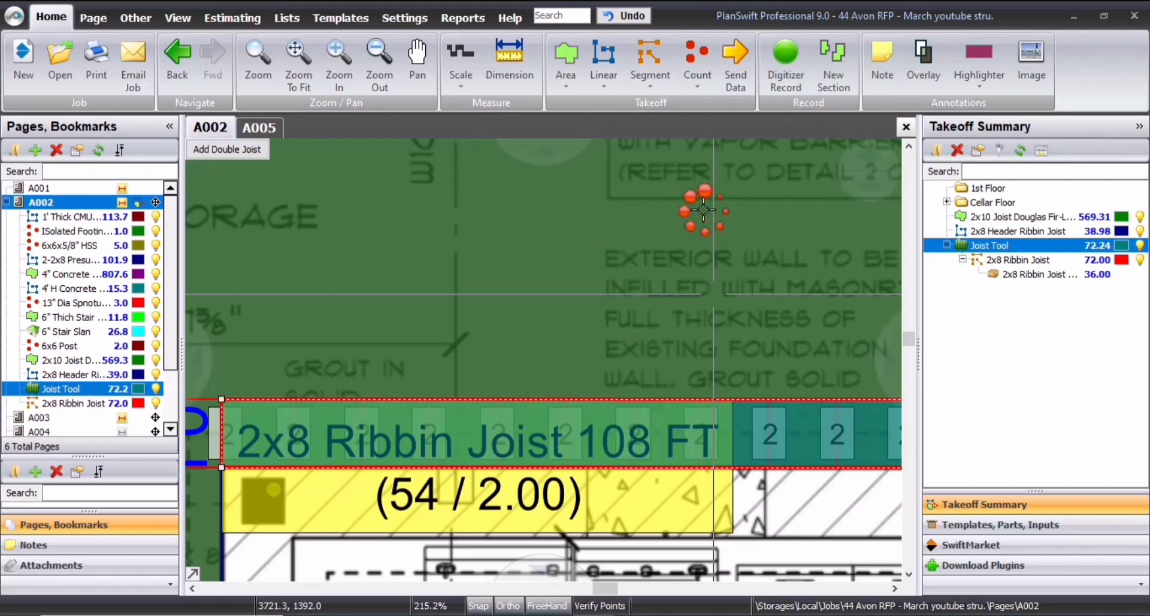
pyautogui.scroll(-2, 703, 210)
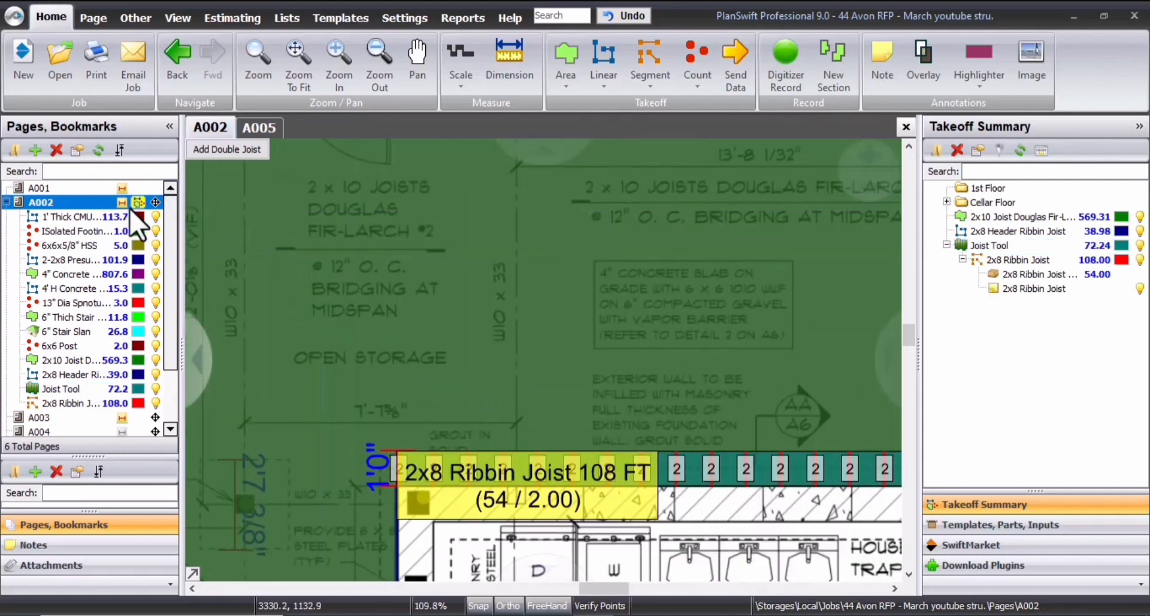
# Hide the 2x8 Ribbin Joist label on page A002
pyautogui.click(139, 203)
pyautogui.click(138, 202)
pyautogui.scroll(-5, 464, 476)
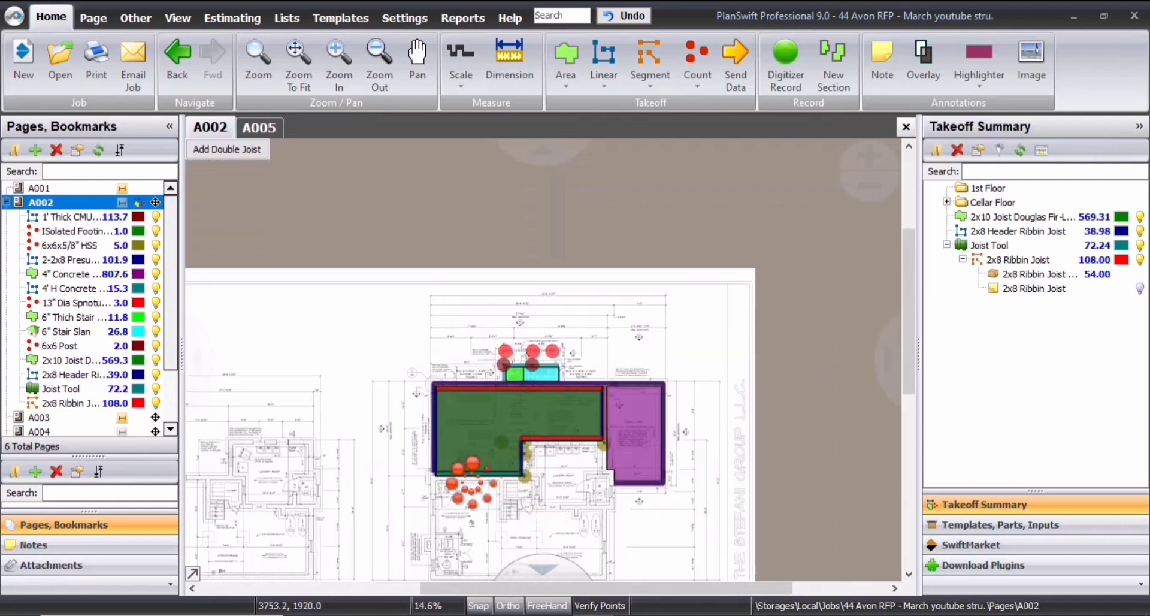
# Draw the joists in the strip above the utility closet, running vertically across it, and clear the resulting label from view
pyautogui.scroll(8, 467, 479)
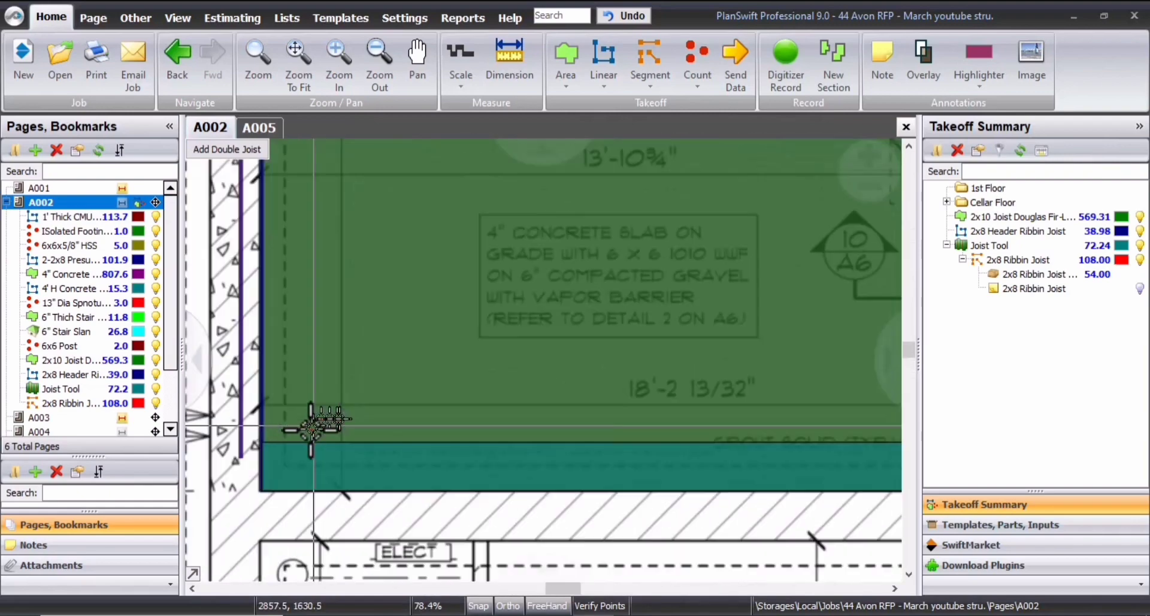
pyautogui.click(239, 257)
pyautogui.click(234, 149)
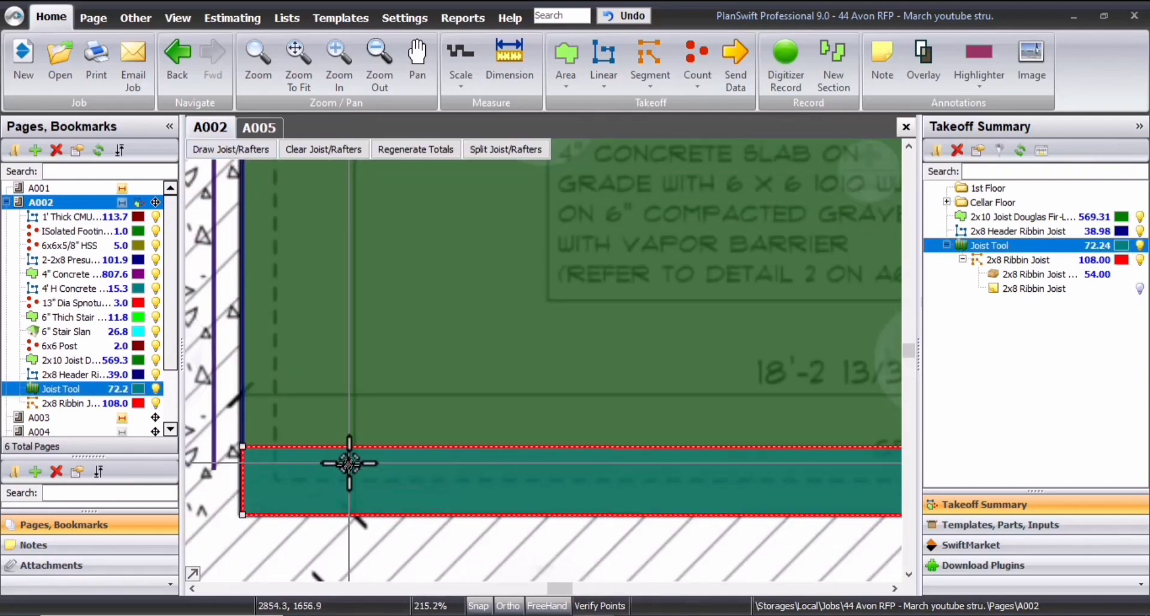
pyautogui.click(412, 479)
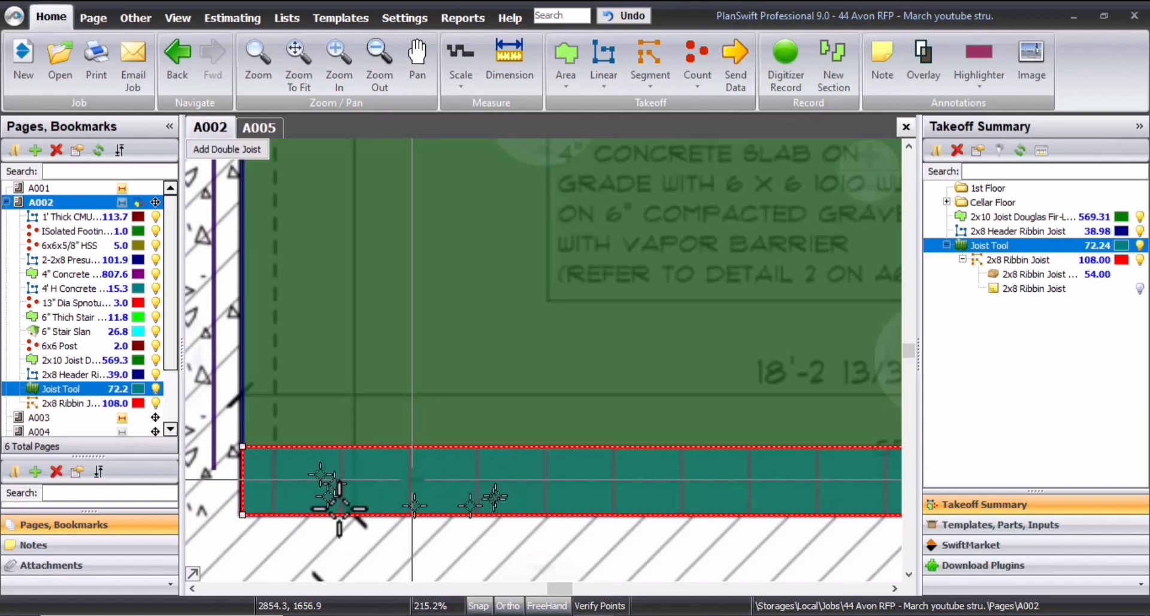
pyautogui.press('Delete')
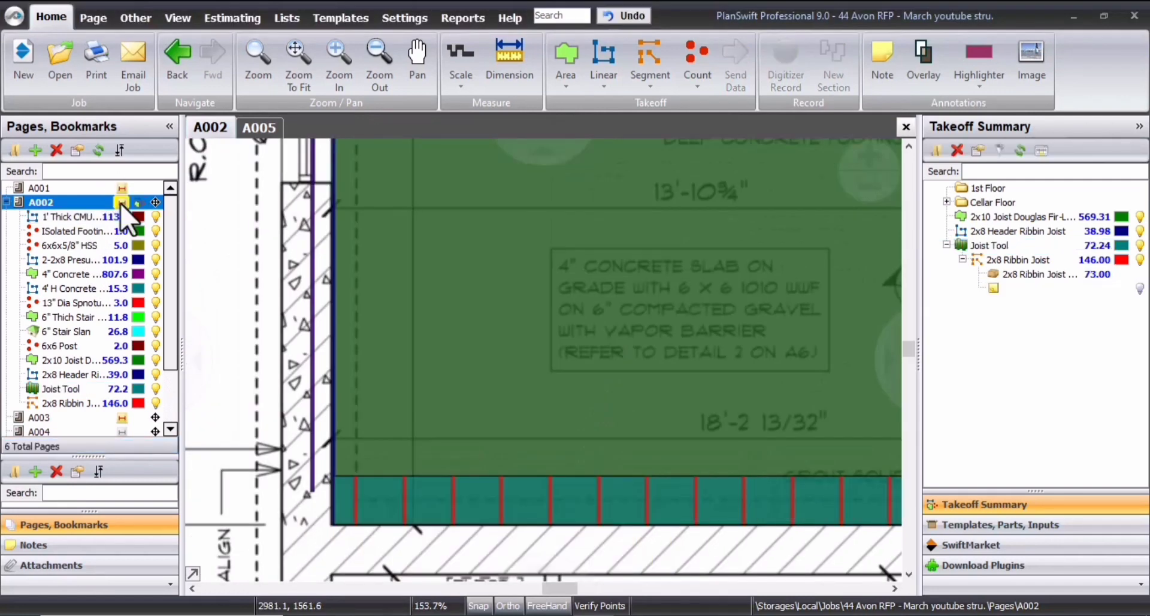
# Create a linear takeoff item named W10x33 with a green colour and solid fill type
pyautogui.scroll(-6, 458, 264)
pyautogui.scroll(-3, 459, 263)
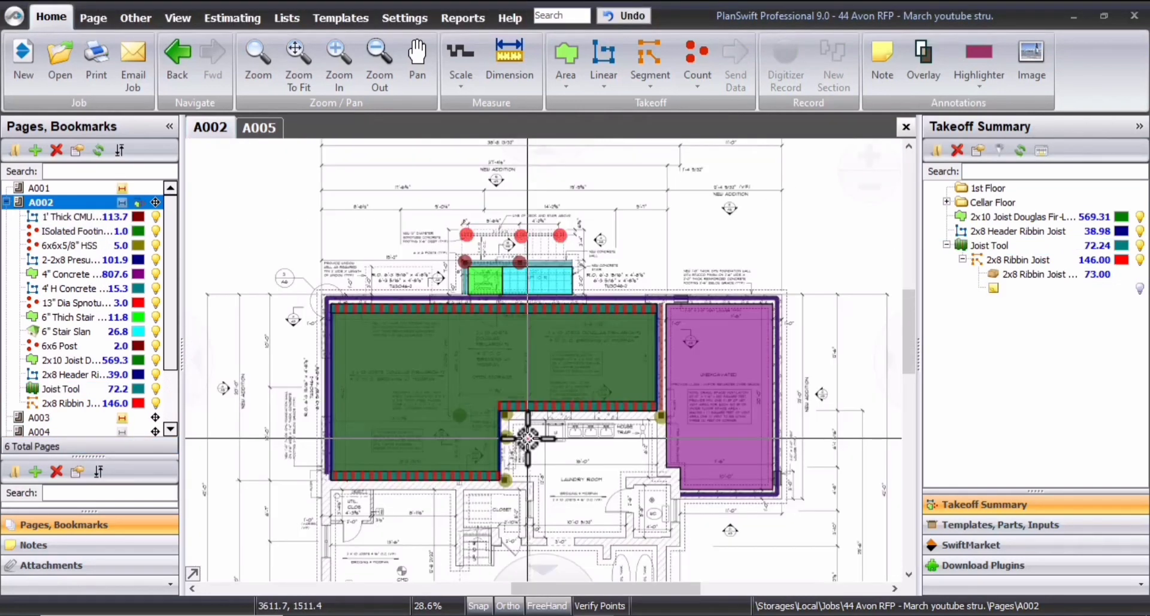
pyautogui.scroll(3, 575, 379)
pyautogui.scroll(4, 576, 379)
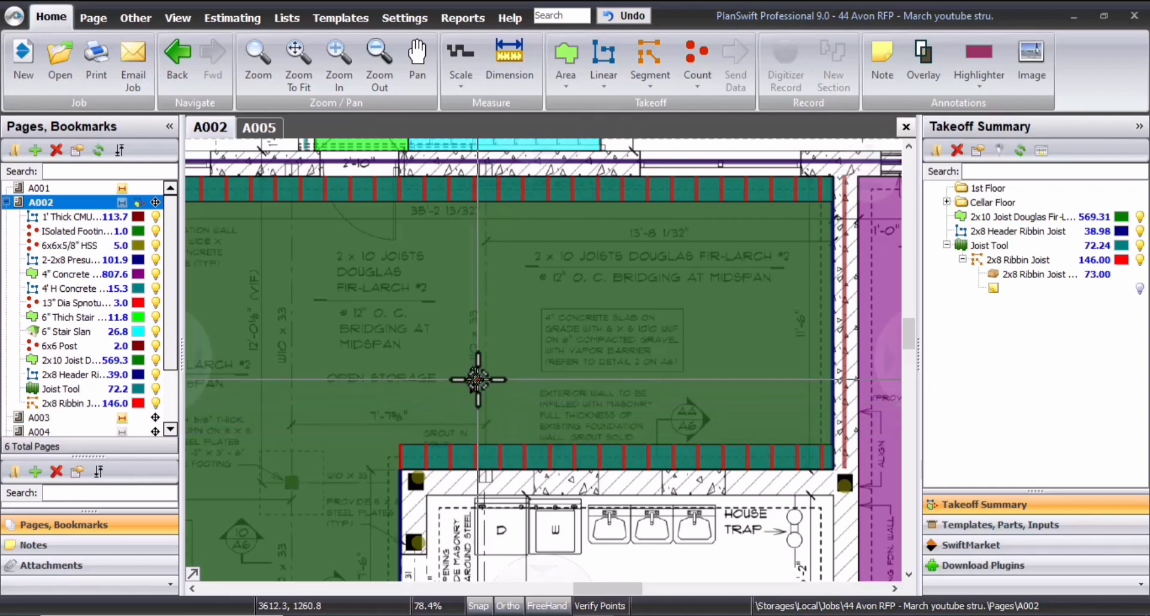
pyautogui.moveTo(485, 372)
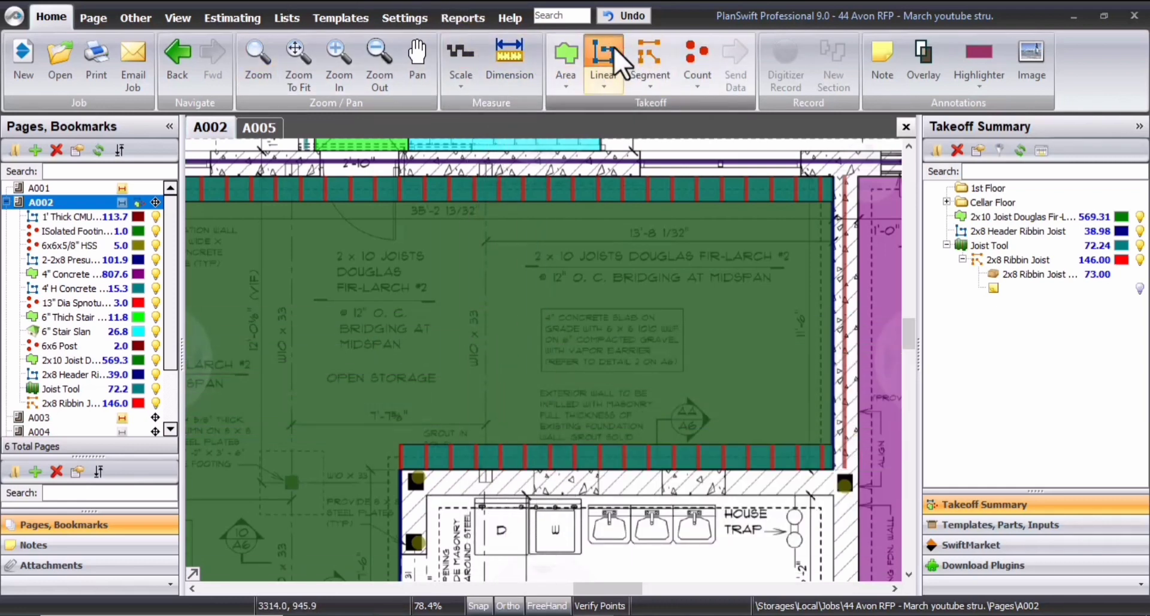
pyautogui.click(603, 63)
pyautogui.moveTo(485, 279); pyautogui.dragTo(623, 428)
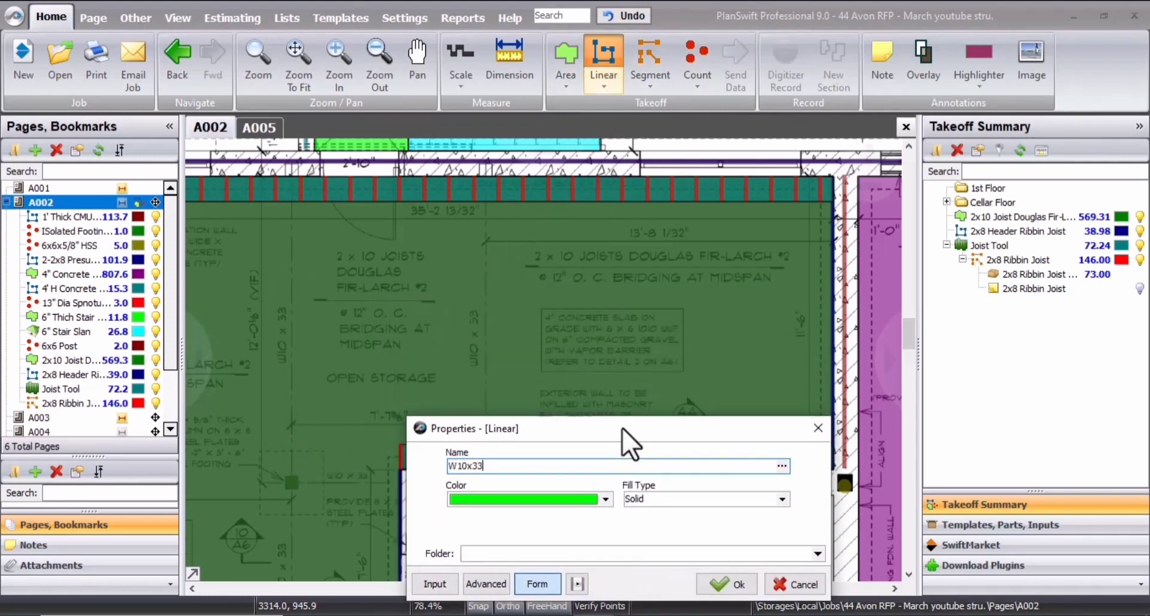
pyautogui.moveTo(567, 432); pyautogui.dragTo(515, 262)
pyautogui.click(664, 412)
# Trace the W10x33 beam, about 12.3 ft long, from the wall pocket above the laundry room up to the upper wall pocket
pyautogui.scroll(5, 493, 488)
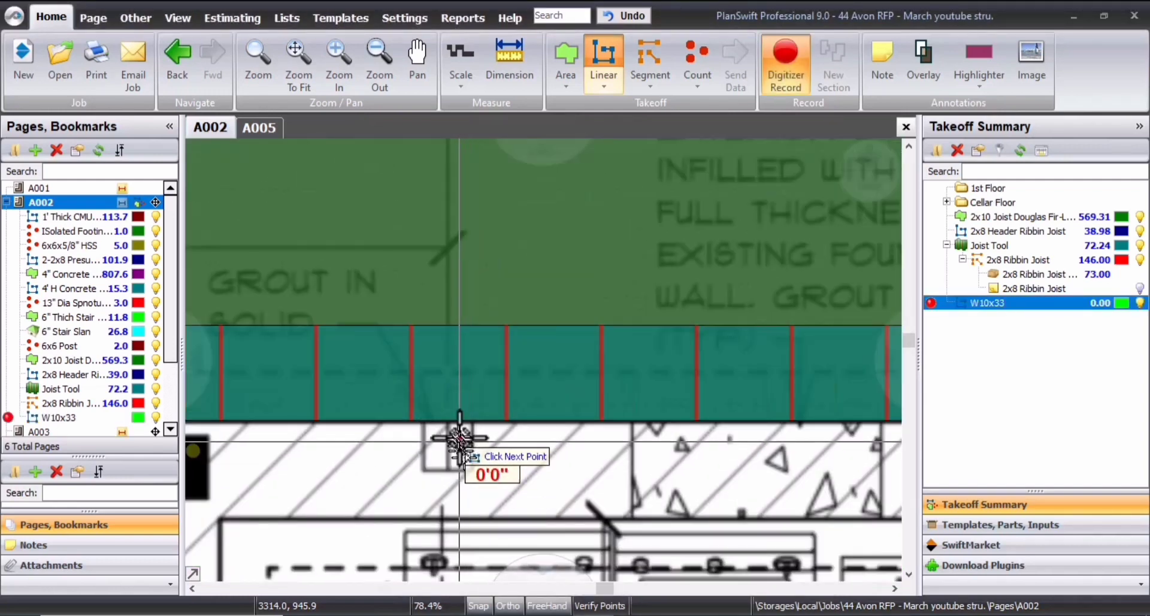
pyautogui.moveTo(448, 464); pyautogui.dragTo(449, 268)
pyautogui.scroll(-2, 455, 268)
pyautogui.moveTo(466, 329)
pyautogui.mouseDown()
pyautogui.moveTo(421, 460)
pyautogui.moveTo(567, 575)
pyautogui.mouseUp()
pyautogui.scroll(3, 592, 252)
pyautogui.click(514, 200)
pyautogui.press('Escape')
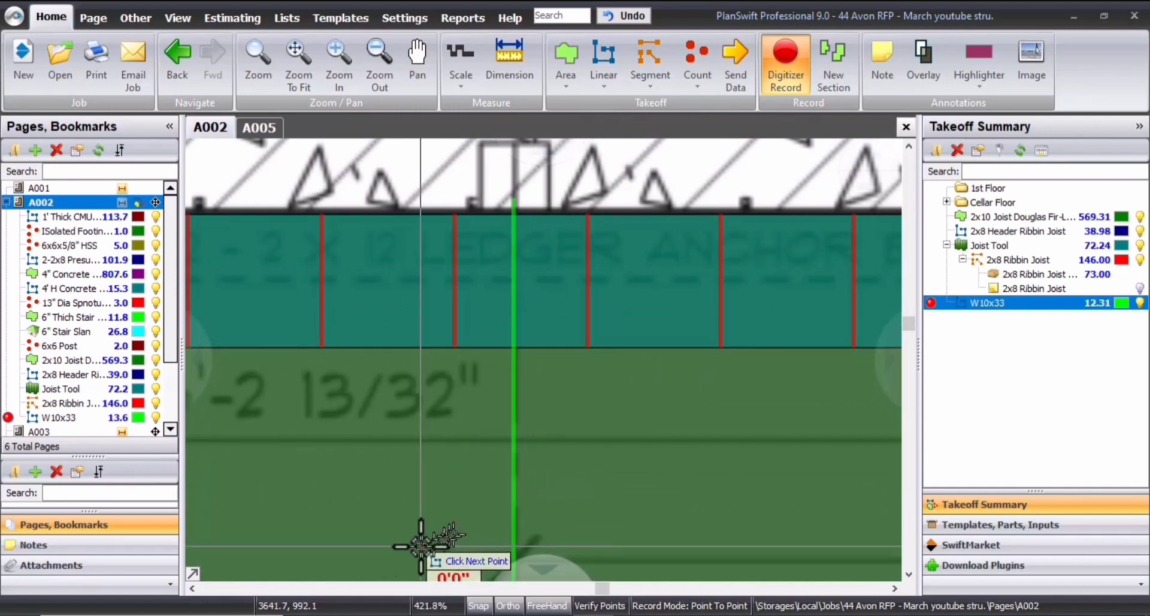
# Trace the second W10x33 beam from the wall pocket near the concrete landing down to the pocket in the wall above the closet
pyautogui.scroll(-3, 411, 513)
pyautogui.scroll(3, 449, 469)
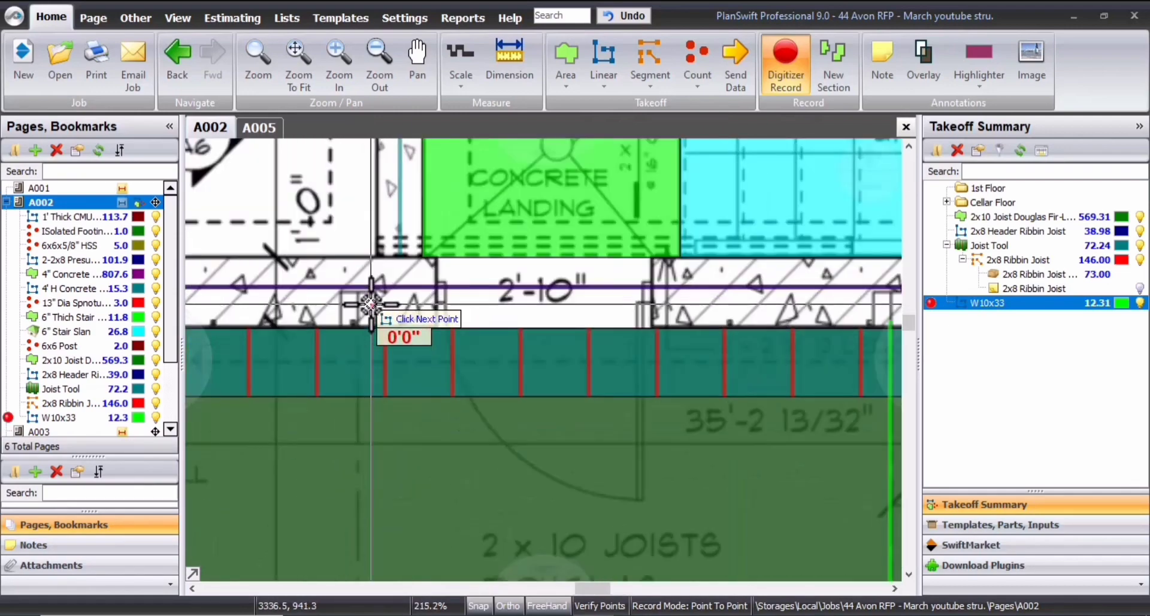
pyautogui.scroll(1, 371, 305)
pyautogui.click(354, 312)
pyautogui.scroll(-2, 354, 317)
pyautogui.moveTo(355, 416); pyautogui.dragTo(349, 96)
pyautogui.scroll(-2, 395, 254)
pyautogui.click(369, 431)
pyautogui.moveTo(369, 431); pyautogui.dragTo(362, 324)
pyautogui.scroll(4, 350, 514)
pyautogui.scroll(-2, 398, 511)
pyautogui.moveTo(569, 400); pyautogui.dragTo(461, 542)
pyautogui.scroll(-1, 491, 480)
pyautogui.moveTo(353, 384); pyautogui.dragTo(338, 461)
pyautogui.scroll(2, 338, 459)
pyautogui.scroll(2, 347, 446)
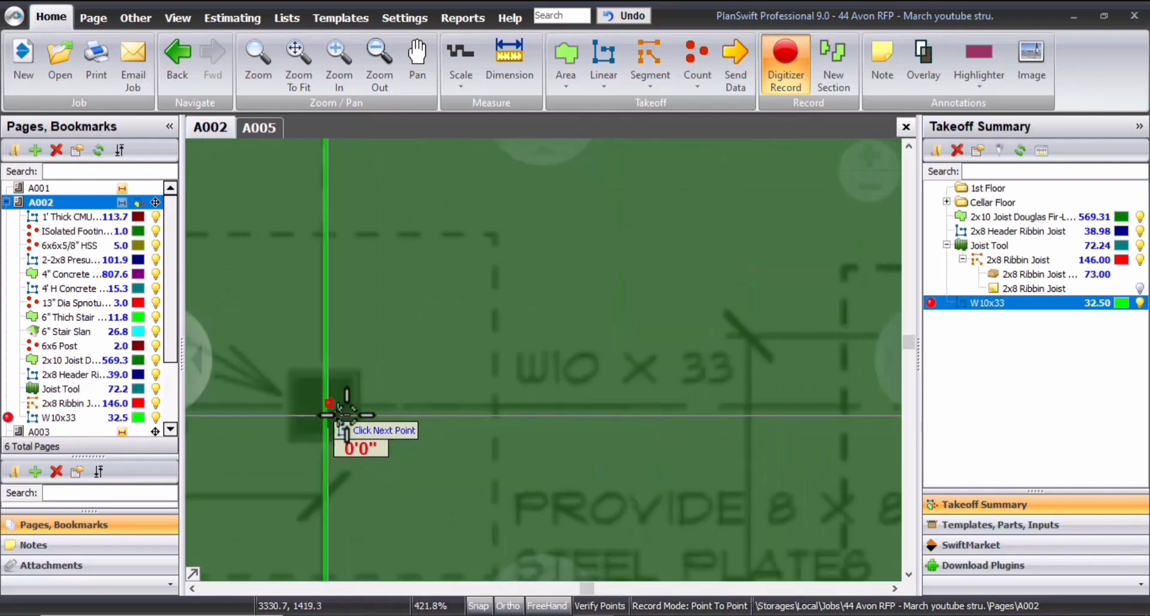
# Trace the short horizontal W10x33 beam from the steel column to the post at the laundry room corner, and finish recording
pyautogui.click(328, 411)
pyautogui.scroll(-2, 332, 413)
pyautogui.moveTo(887, 440); pyautogui.dragTo(719, 448)
pyautogui.scroll(2, 503, 437)
pyautogui.click(512, 427)
pyautogui.scroll(-4, 629, 533)
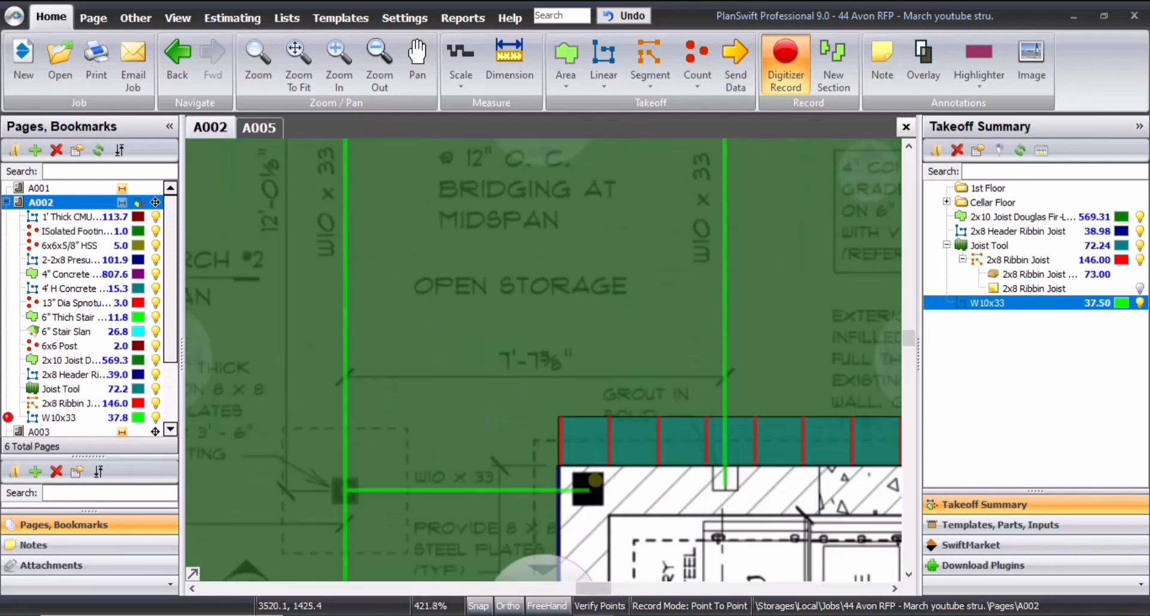
pyautogui.moveTo(638, 542); pyautogui.dragTo(632, 427)
pyautogui.scroll(-1, 633, 427)
pyautogui.press('Escape')
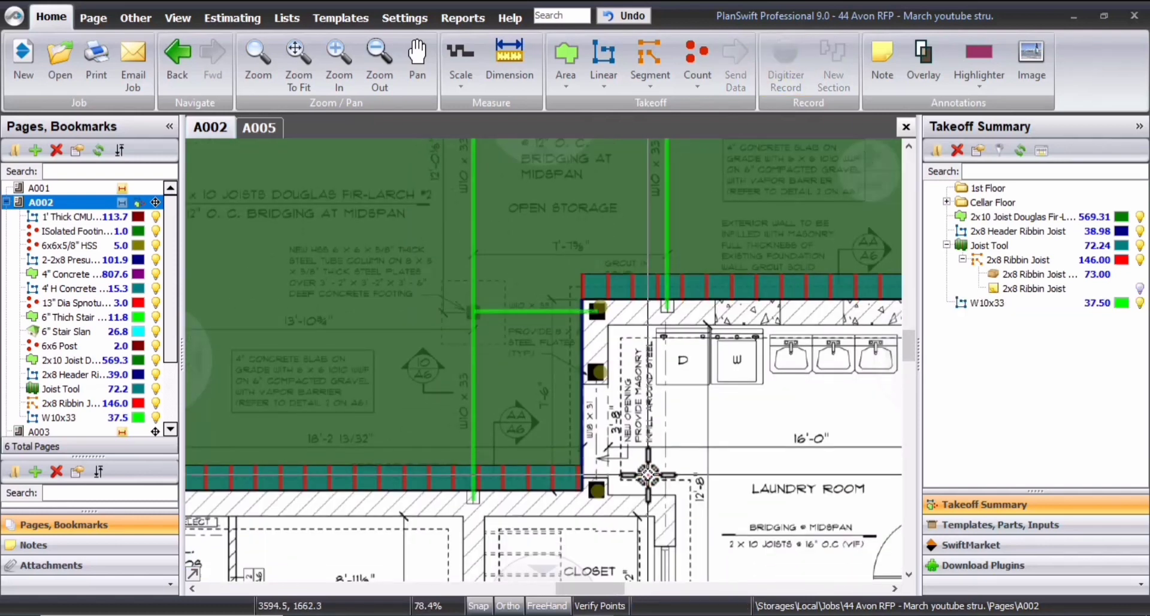
# Create a linear takeoff item named W18x31 with a yellow colour and solid fill type
pyautogui.moveTo(712, 488); pyautogui.dragTo(691, 454)
pyautogui.moveTo(684, 388); pyautogui.dragTo(670, 394)
pyautogui.moveTo(708, 439); pyautogui.dragTo(677, 403)
pyautogui.moveTo(660, 471); pyautogui.dragTo(712, 447)
pyautogui.scroll(-1, 641, 388)
pyautogui.scroll(-1, 705, 449)
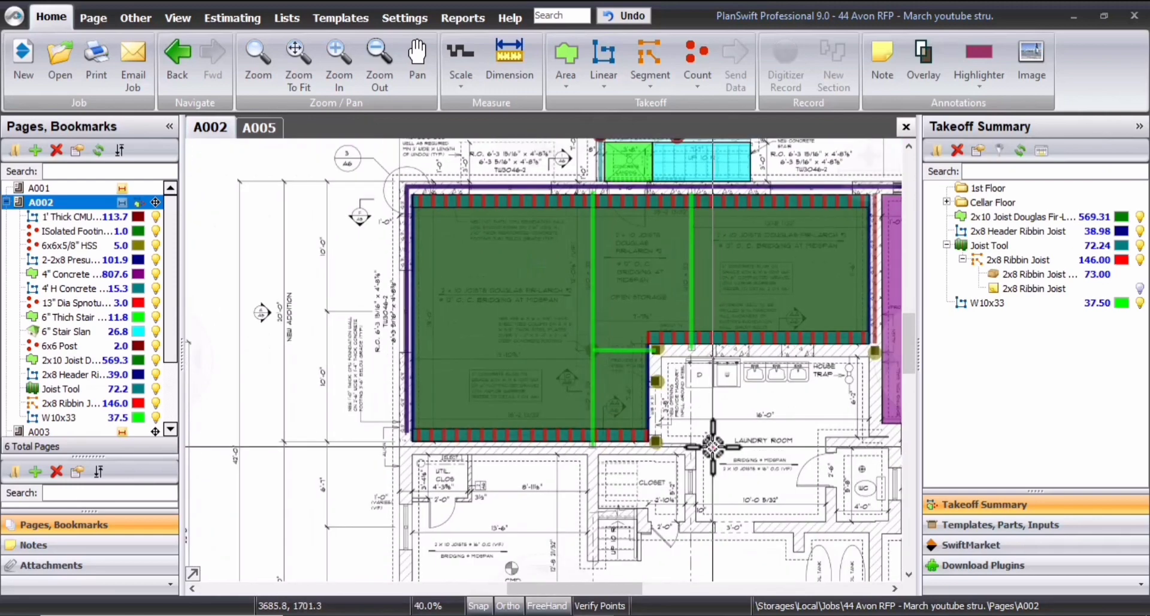
pyautogui.scroll(4, 682, 410)
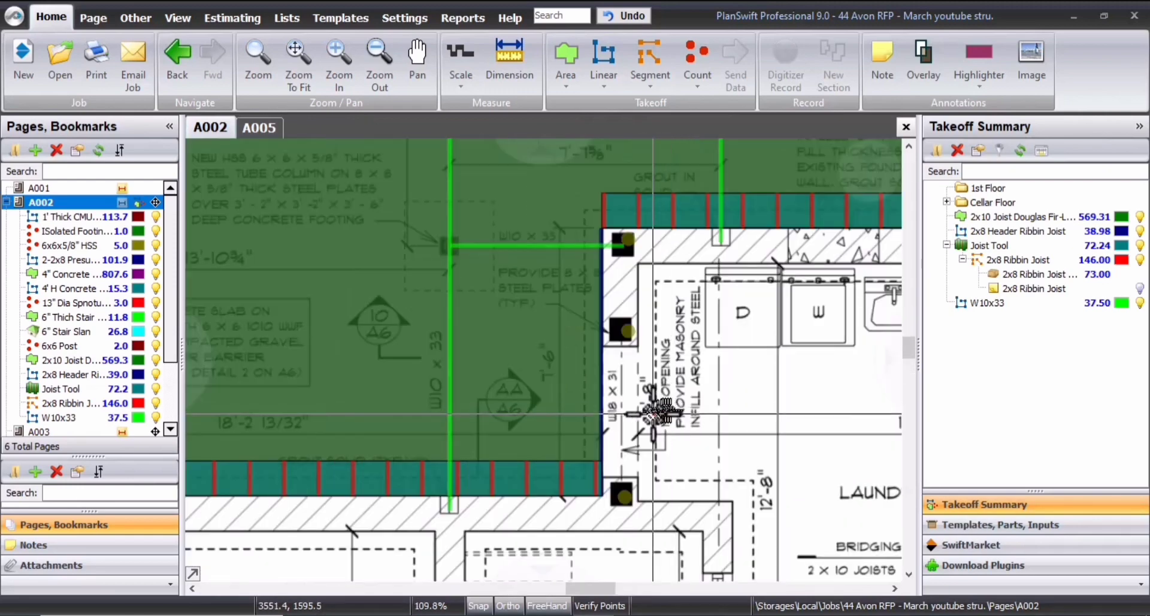
pyautogui.click(606, 57)
pyautogui.write('W')
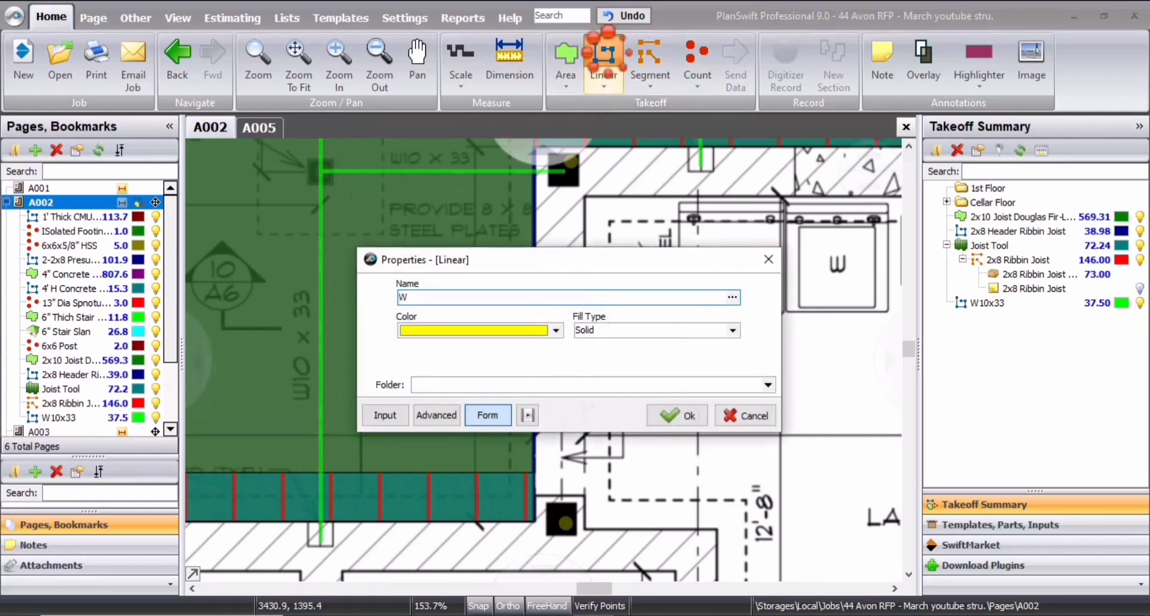
pyautogui.moveTo(549, 253); pyautogui.dragTo(799, 229)
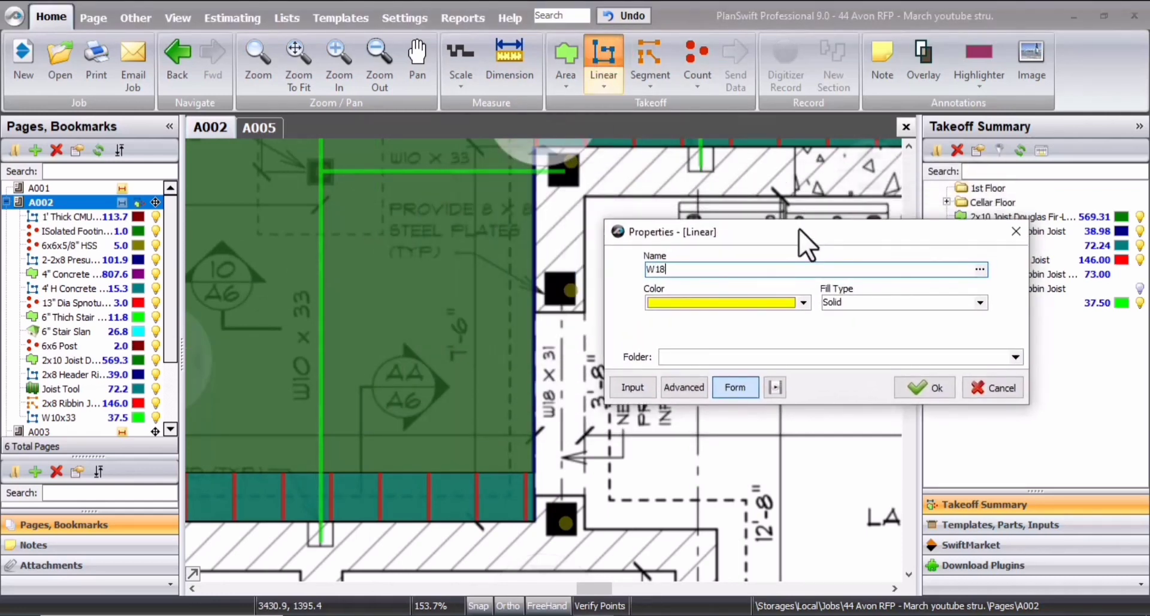
pyautogui.write('18x31')
pyautogui.click(924, 388)
# Trace the W18x31 beam, about 5.1 ft long, between the two steel posts at the new laundry room opening, and finish recording
pyautogui.scroll(1, 554, 311)
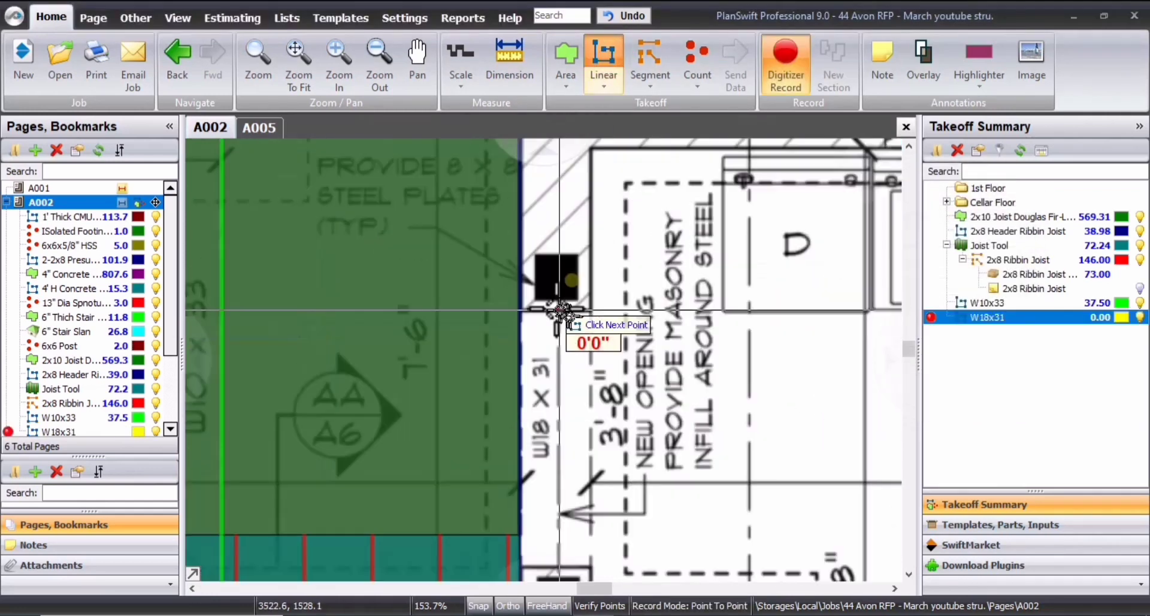
pyautogui.scroll(2, 555, 277)
pyautogui.click(557, 276)
pyautogui.scroll(-3, 556, 476)
pyautogui.scroll(4, 590, 515)
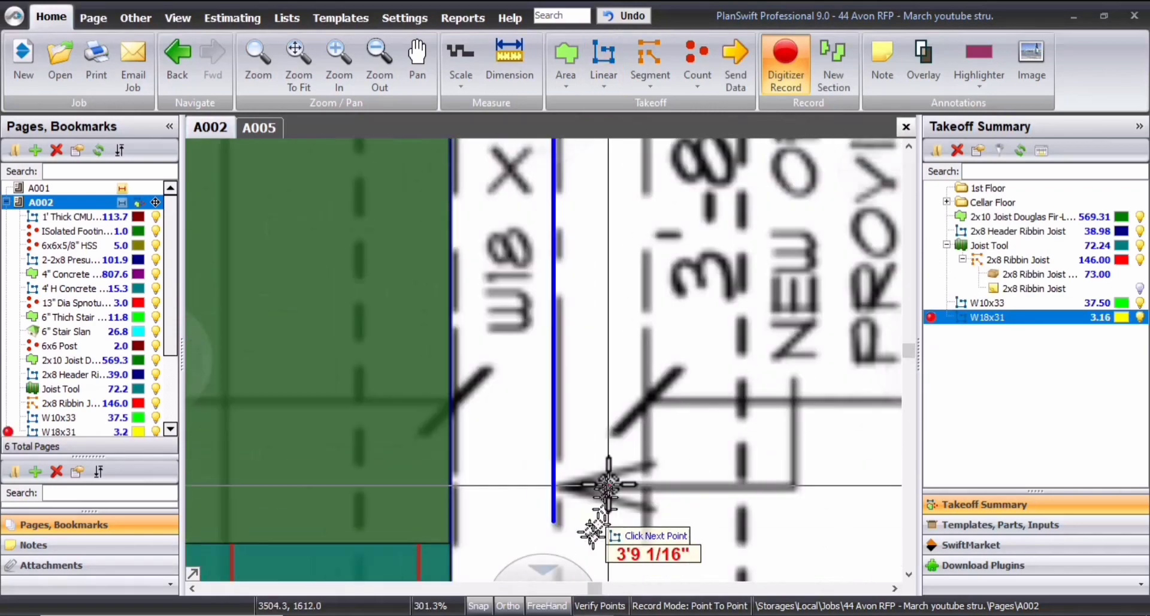
pyautogui.scroll(-1, 596, 509)
pyautogui.scroll(-2, 593, 489)
pyautogui.click(622, 430)
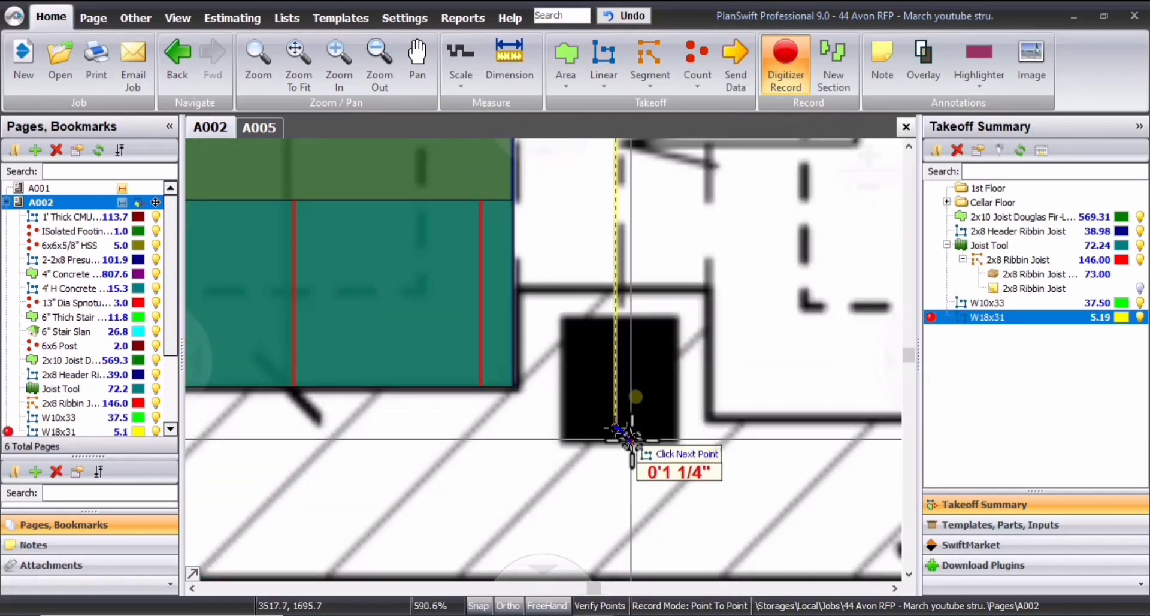
pyautogui.scroll(2, 622, 430)
pyautogui.scroll(-7, 703, 423)
pyautogui.press('Escape')
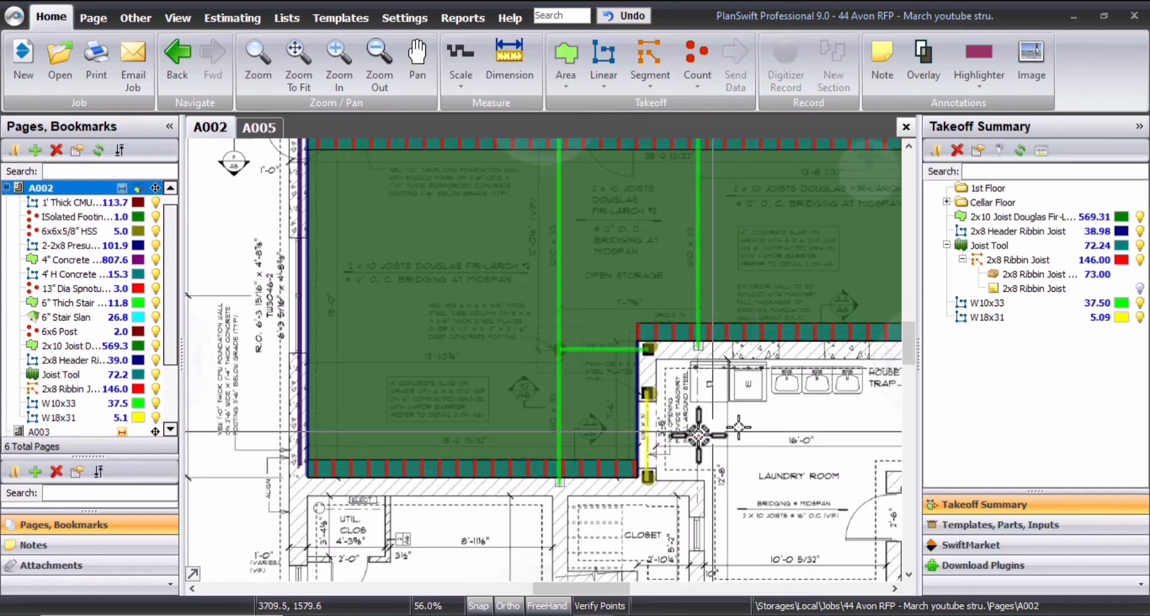
# Review the completed A002 framing takeoff as a whole and open page A003
pyautogui.scroll(-3, 739, 427)
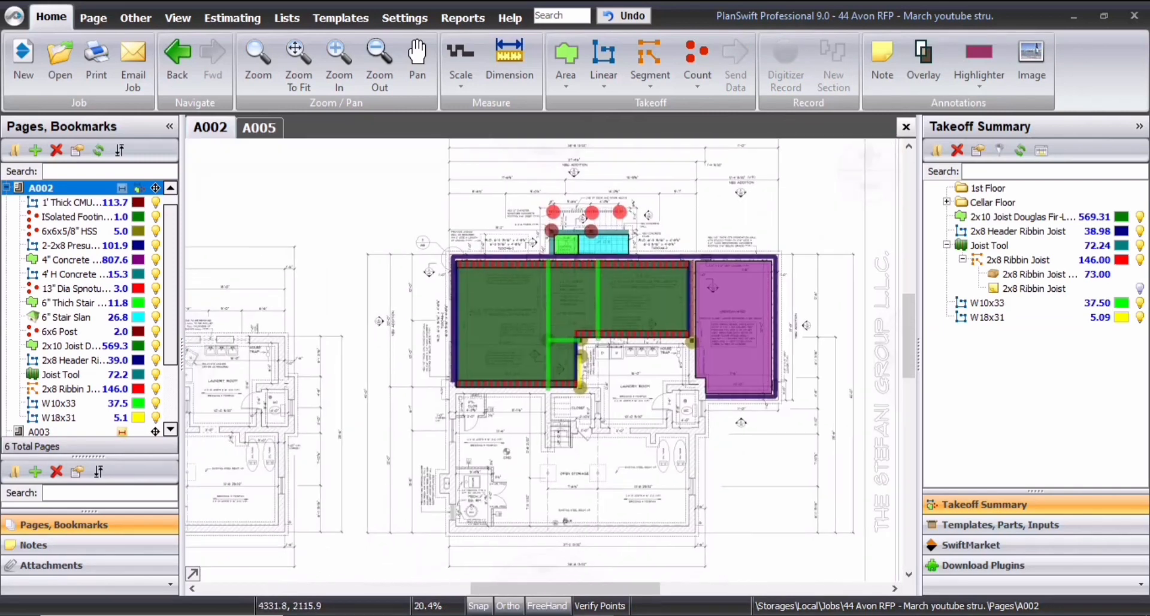
pyautogui.scroll(-2, 630, 458)
pyautogui.scroll(2, 607, 393)
pyautogui.scroll(-1, 585, 426)
pyautogui.scroll(1, 756, 417)
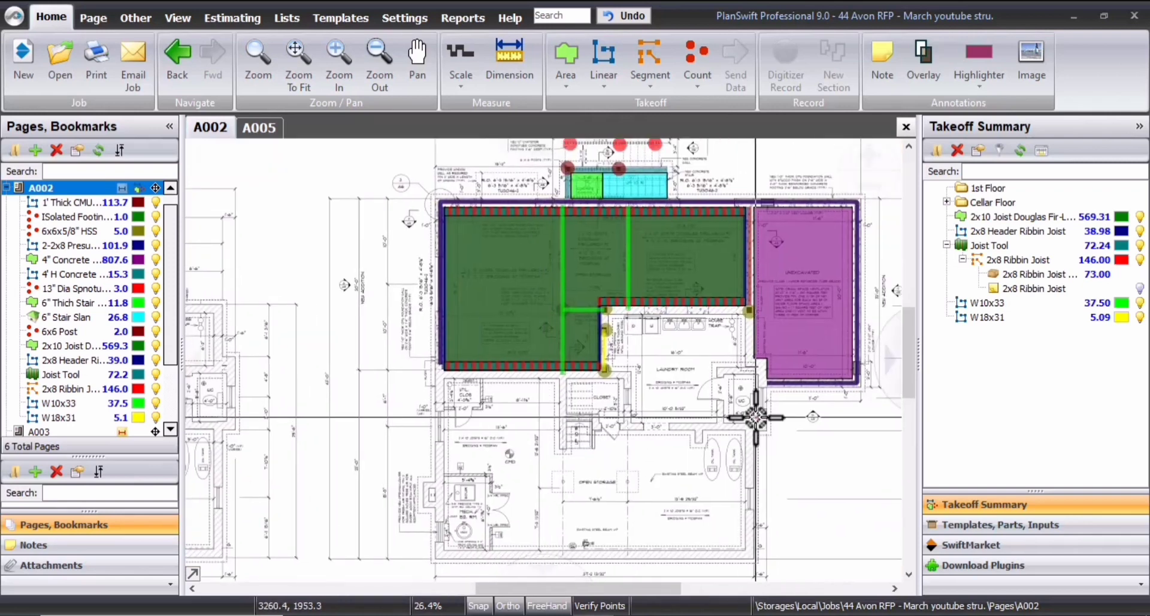
pyautogui.moveTo(727, 397); pyautogui.dragTo(642, 427)
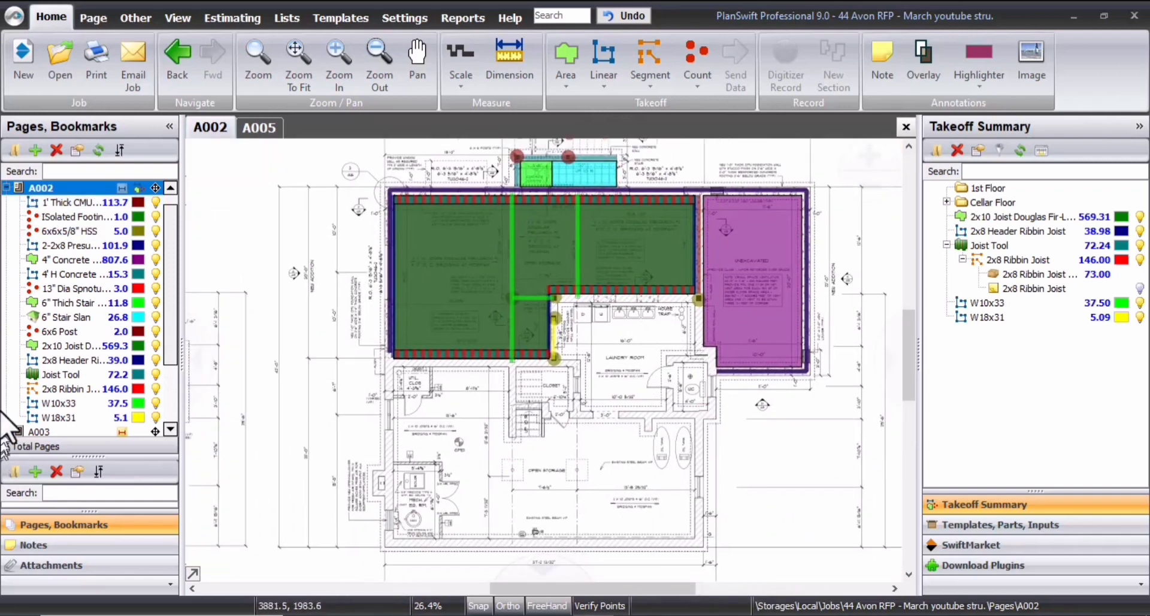
pyautogui.click(43, 430)
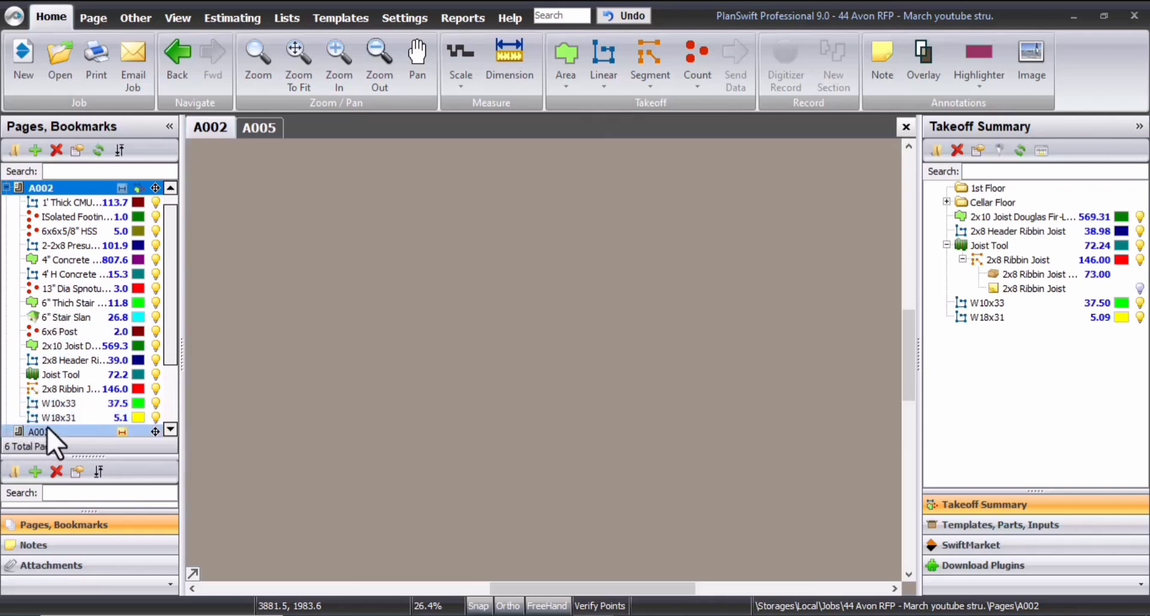
# Examine the steel beam, post and joist notes on A003 around the half bath, kitchen, dining area and hall
pyautogui.scroll(3, 621, 312)
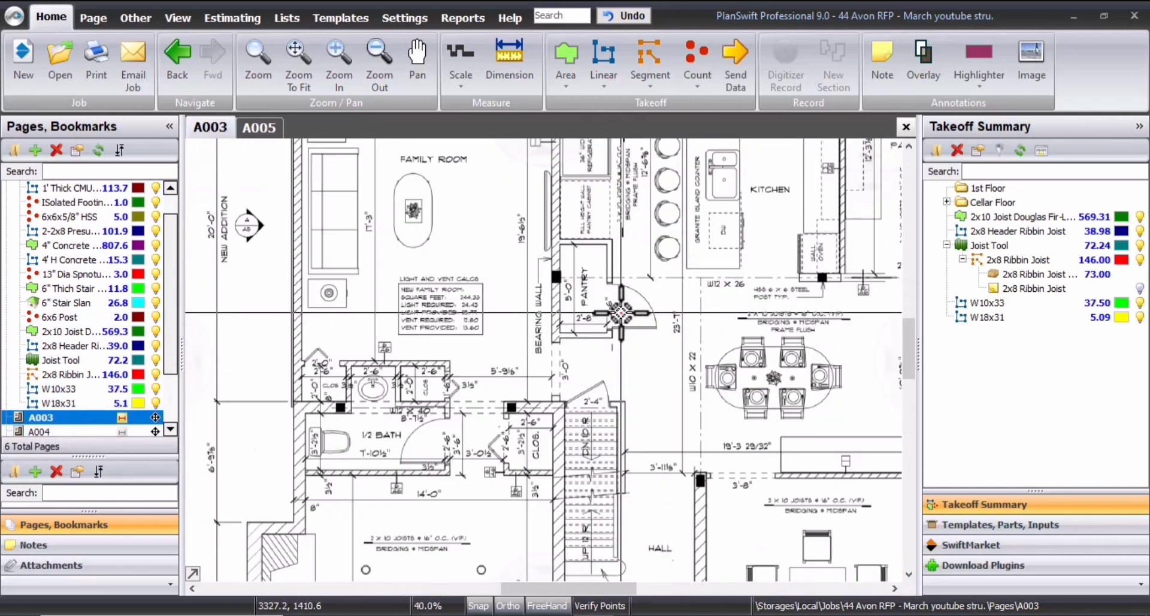
pyautogui.scroll(2, 281, 431)
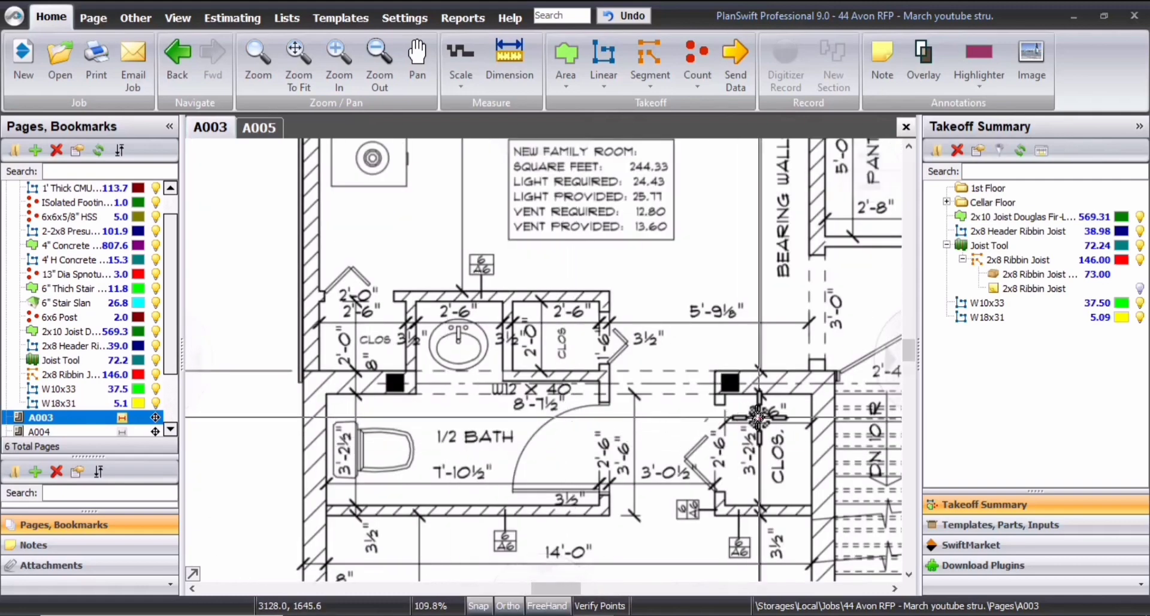
pyautogui.moveTo(759, 417); pyautogui.dragTo(750, 420)
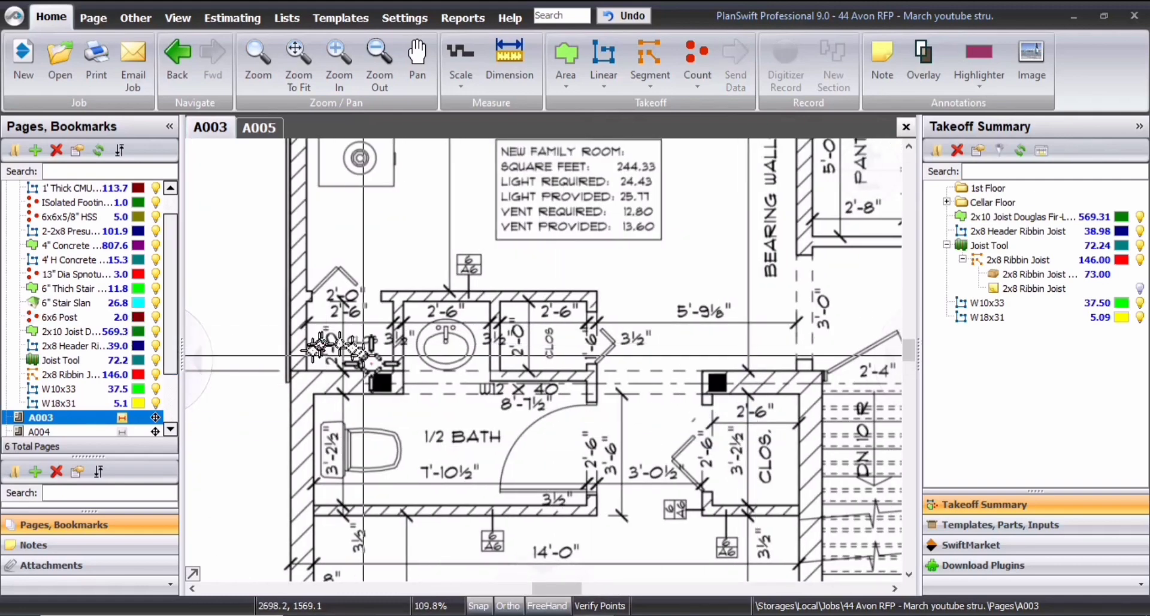
pyautogui.scroll(-2, 545, 374)
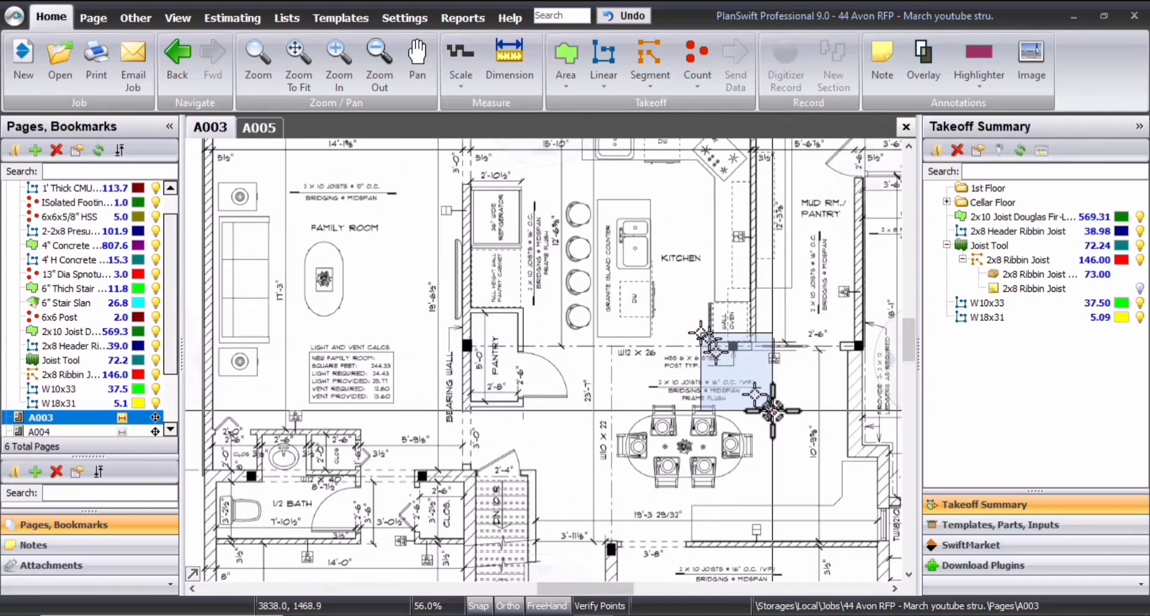
pyautogui.scroll(-1, 599, 336)
pyautogui.scroll(-3, 539, 359)
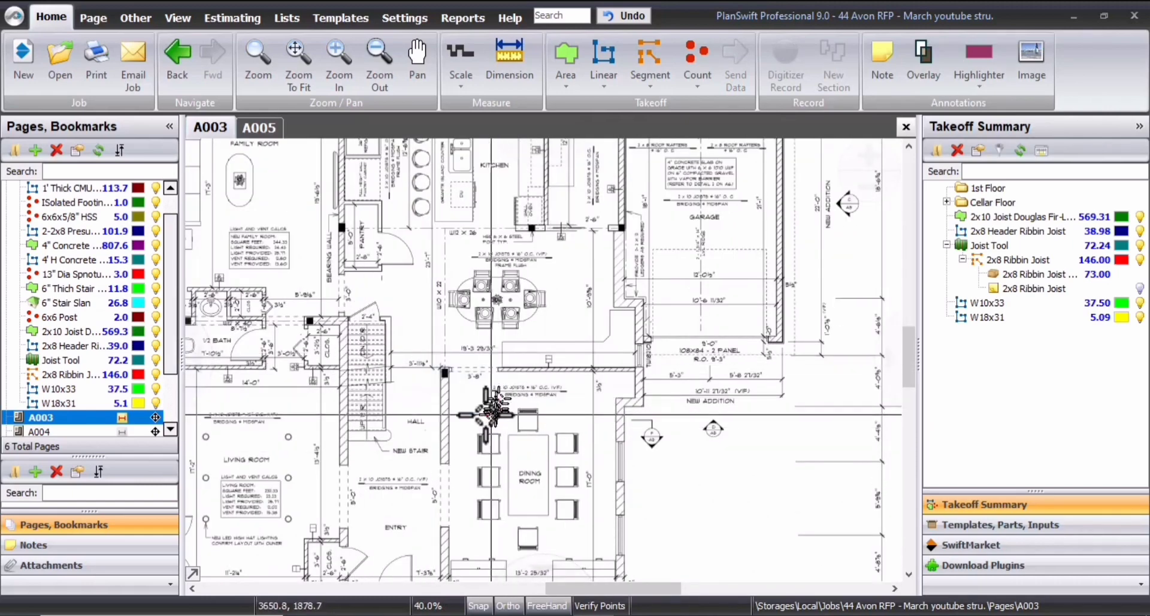
pyautogui.scroll(-2, 462, 424)
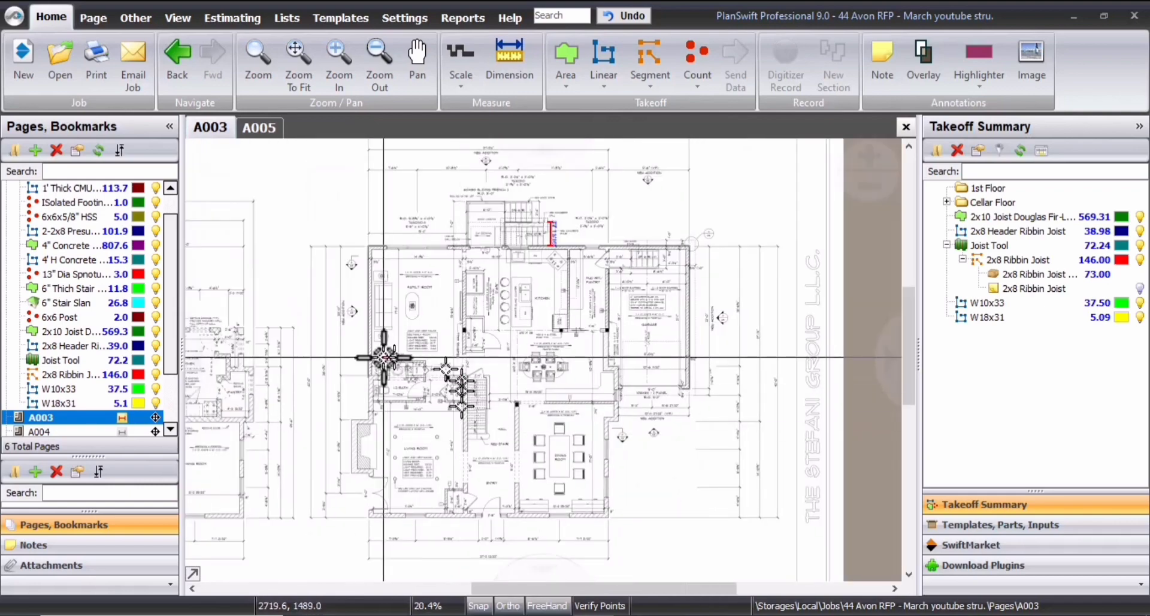
pyautogui.scroll(6, 539, 353)
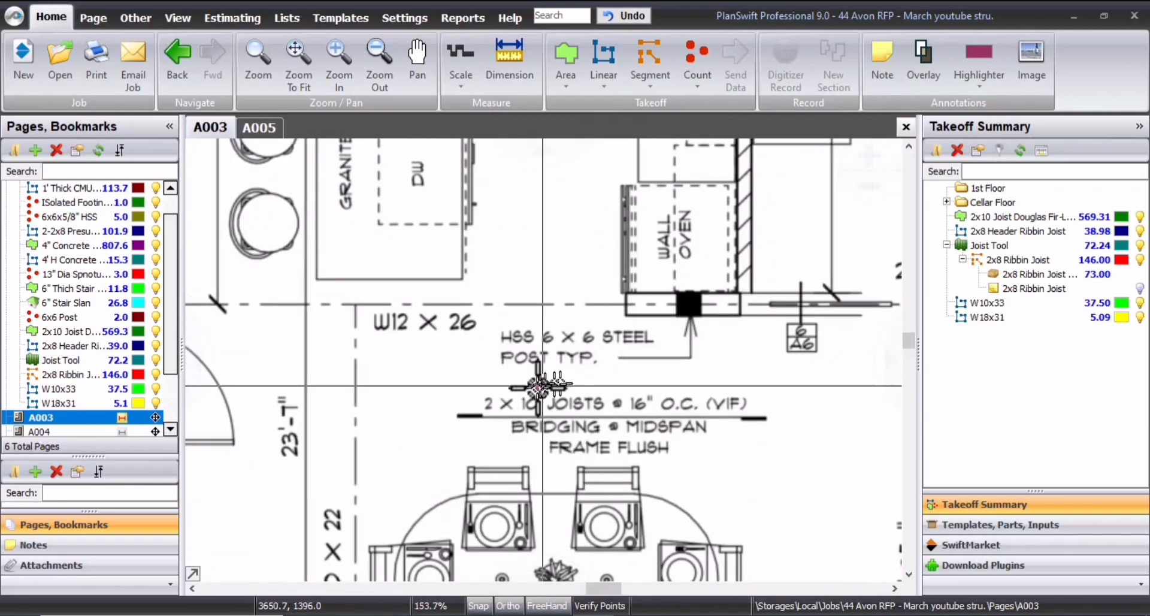
pyautogui.moveTo(538, 387); pyautogui.dragTo(532, 400)
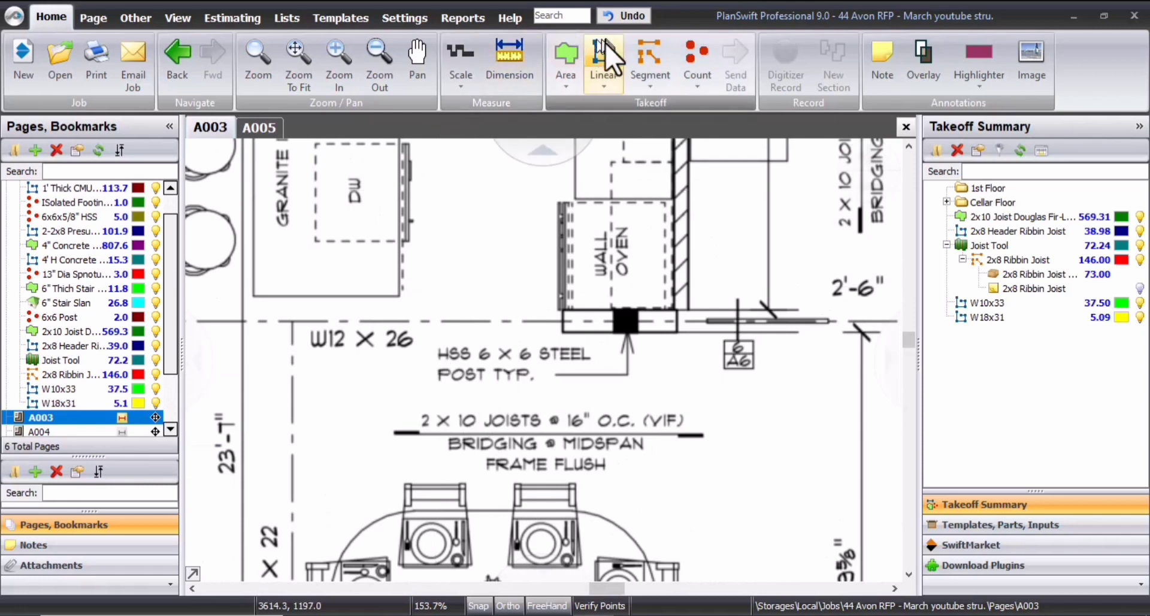
# Create a blue circle count item named 6x6 HSS and mark the steel posts by the wall oven and at the garage wall
pyautogui.click(703, 48)
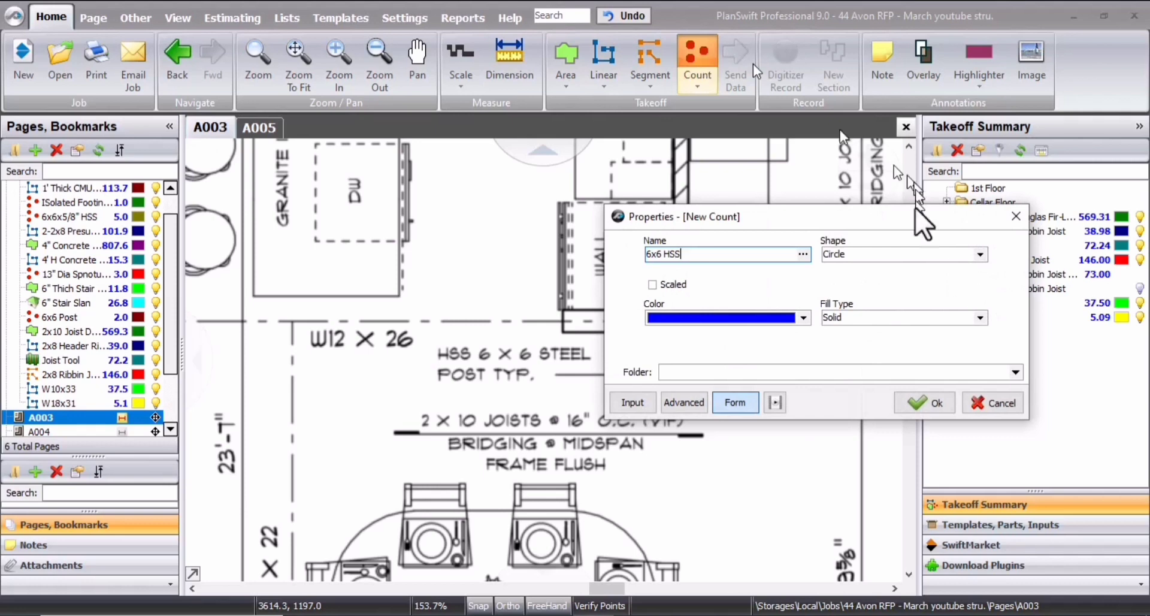
pyautogui.click(925, 401)
pyautogui.click(625, 321)
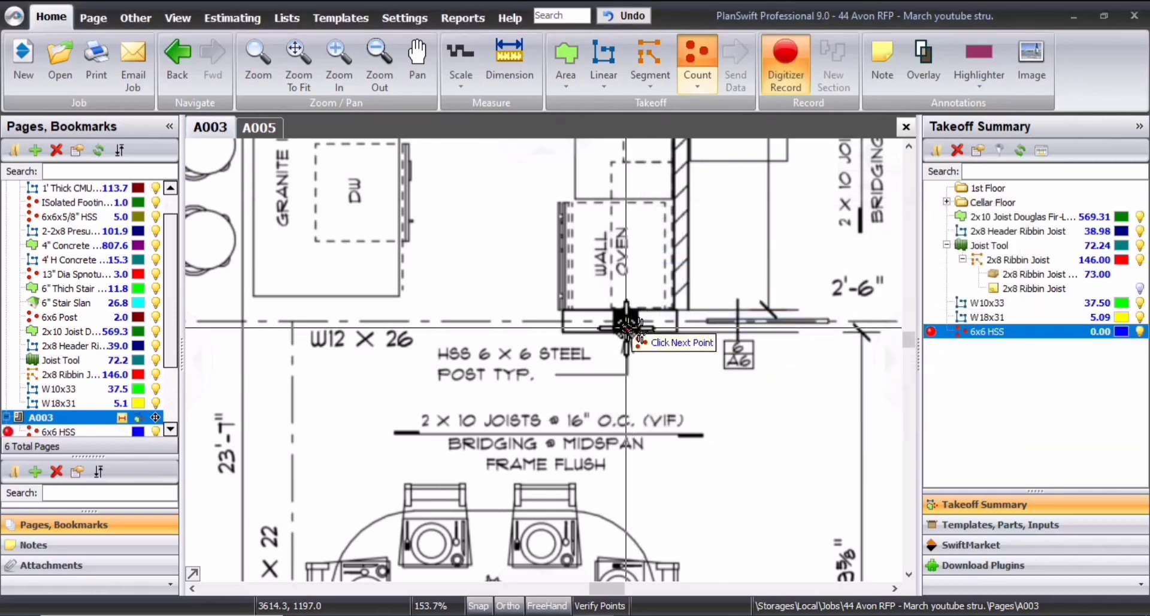
pyautogui.click(640, 383)
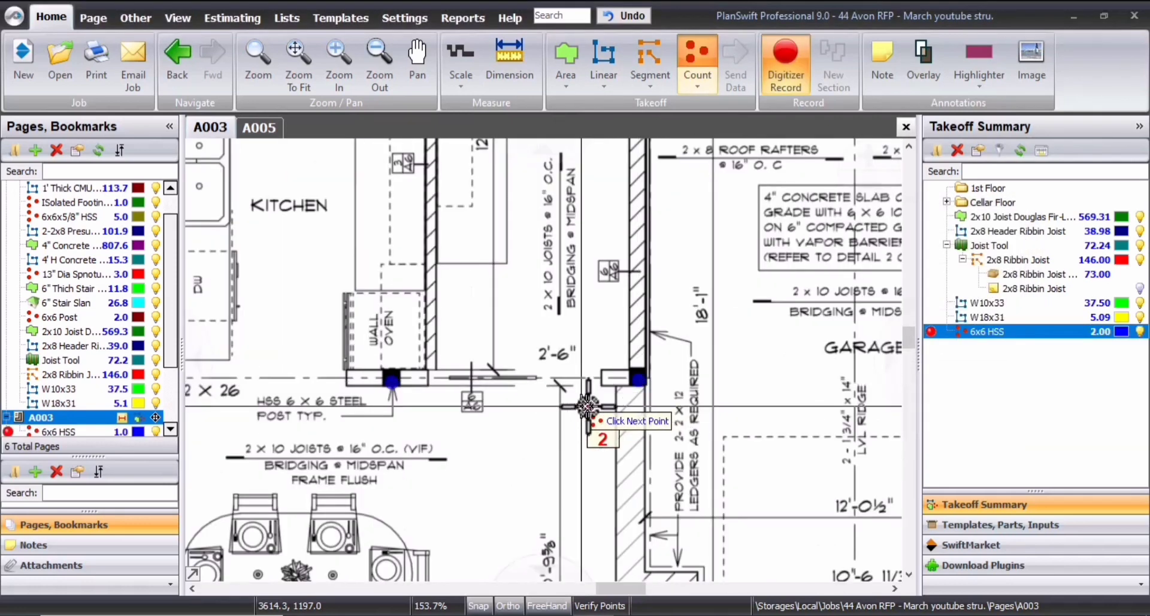
# Add the two posts at the ends of the W12x40 beam by the half bath to the 6x6 HSS count and finish recording
pyautogui.scroll(-6, 640, 383)
pyautogui.scroll(5, 334, 397)
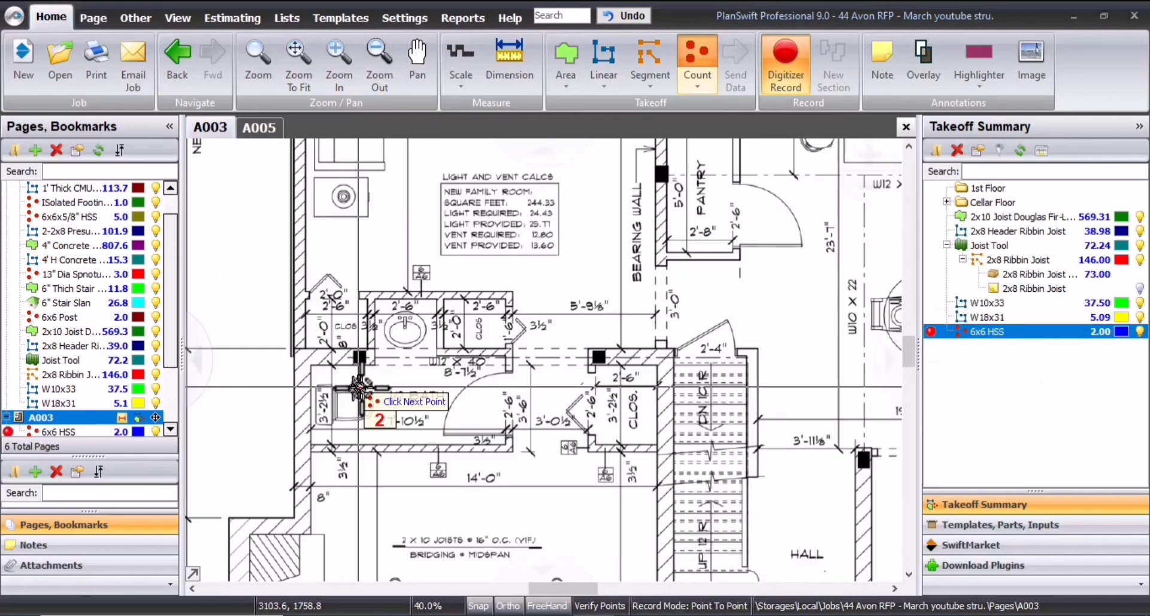
pyautogui.click(694, 346)
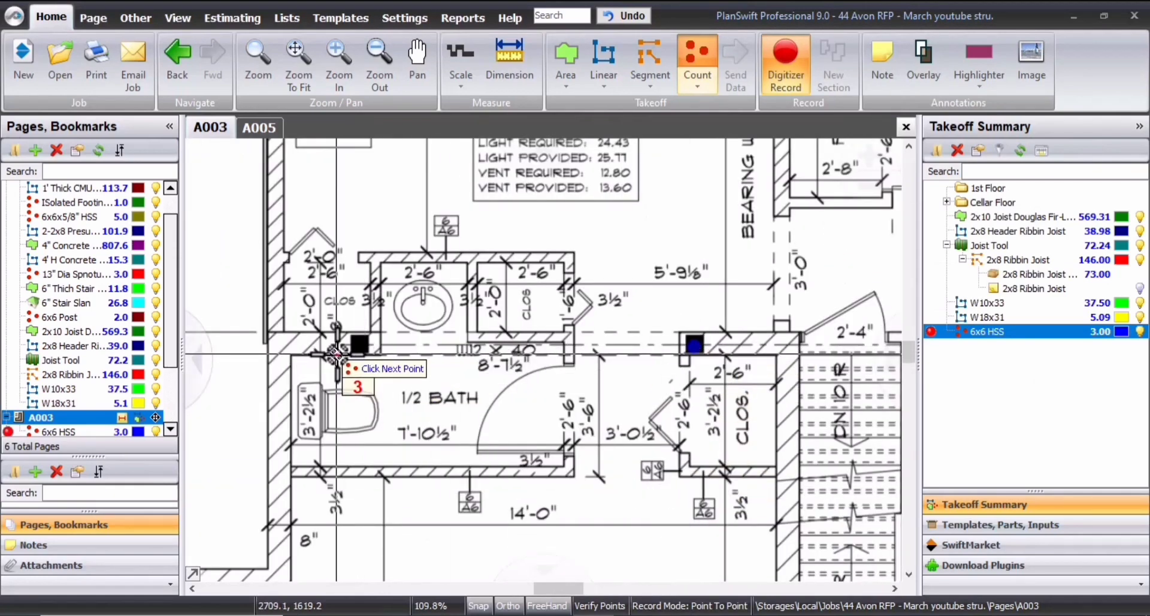
pyautogui.click(358, 345)
pyautogui.scroll(-1, 483, 403)
pyautogui.press('Escape')
pyautogui.moveTo(772, 277); pyautogui.dragTo(554, 395)
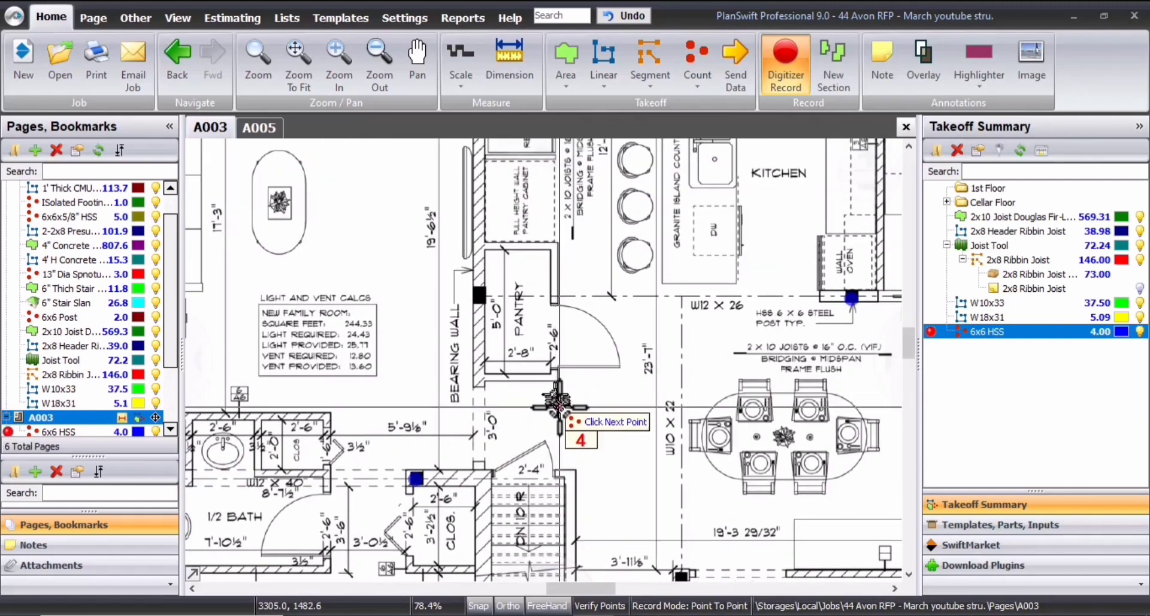
pyautogui.scroll(-4, 554, 394)
pyautogui.moveTo(538, 488); pyautogui.dragTo(533, 415)
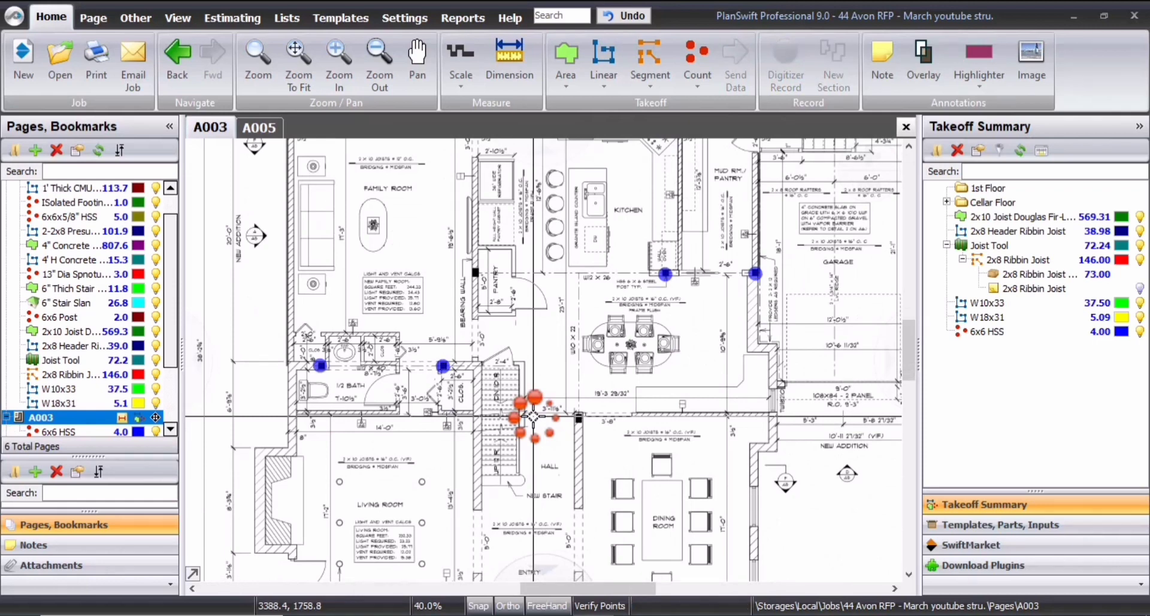
# Create a magenta circle count item named 6x8 HSS, mark the posts at the hall wall and pantry bearing wall, and finish recording
pyautogui.scroll(2, 540, 407)
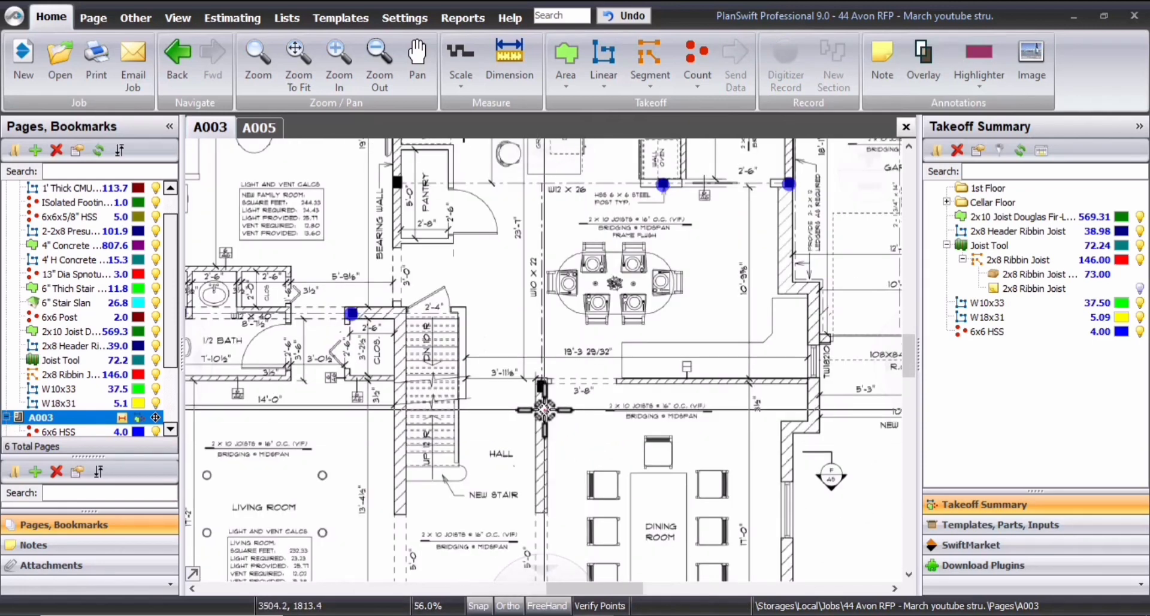
pyautogui.click(712, 51)
pyautogui.write('6x8 HSS')
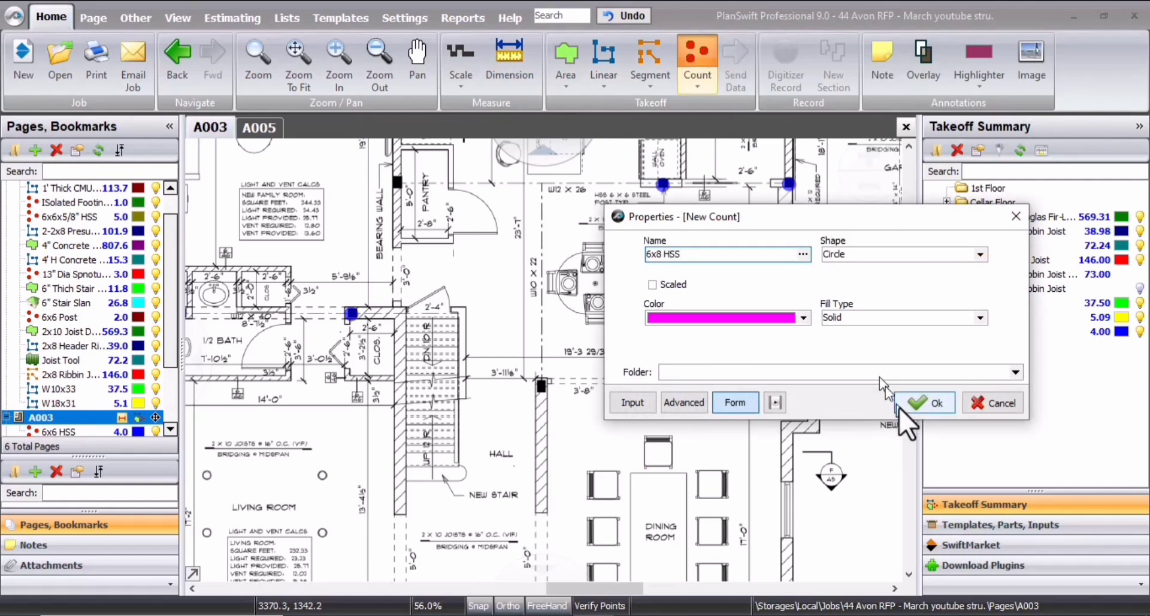
pyautogui.click(924, 402)
pyautogui.click(541, 385)
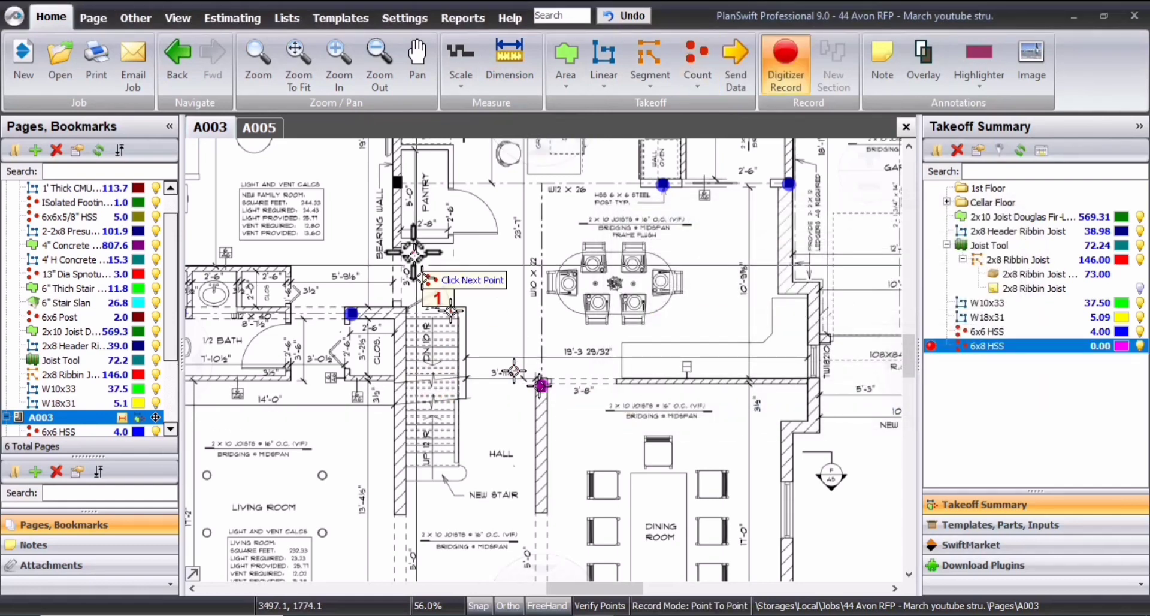
pyautogui.click(398, 179)
pyautogui.press('Escape')
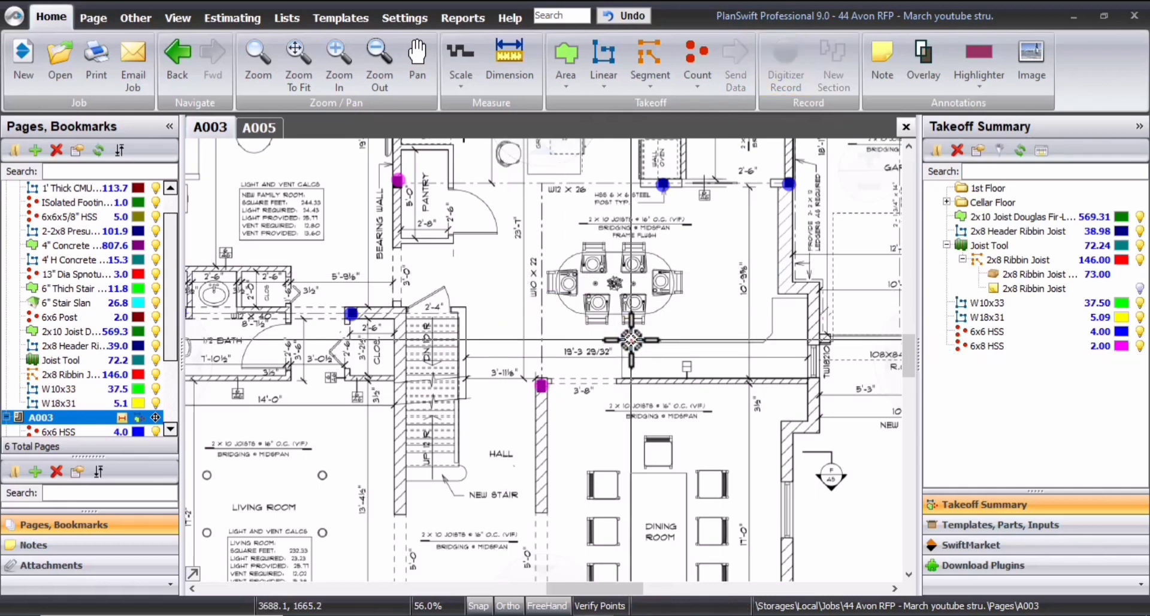
# Move the unfiled joist, ribbon joist, W10x33, W18x31, 6x6 HSS and 6x8 HSS takeoffs into the 1st Floor folder
pyautogui.scroll(-4, 593, 337)
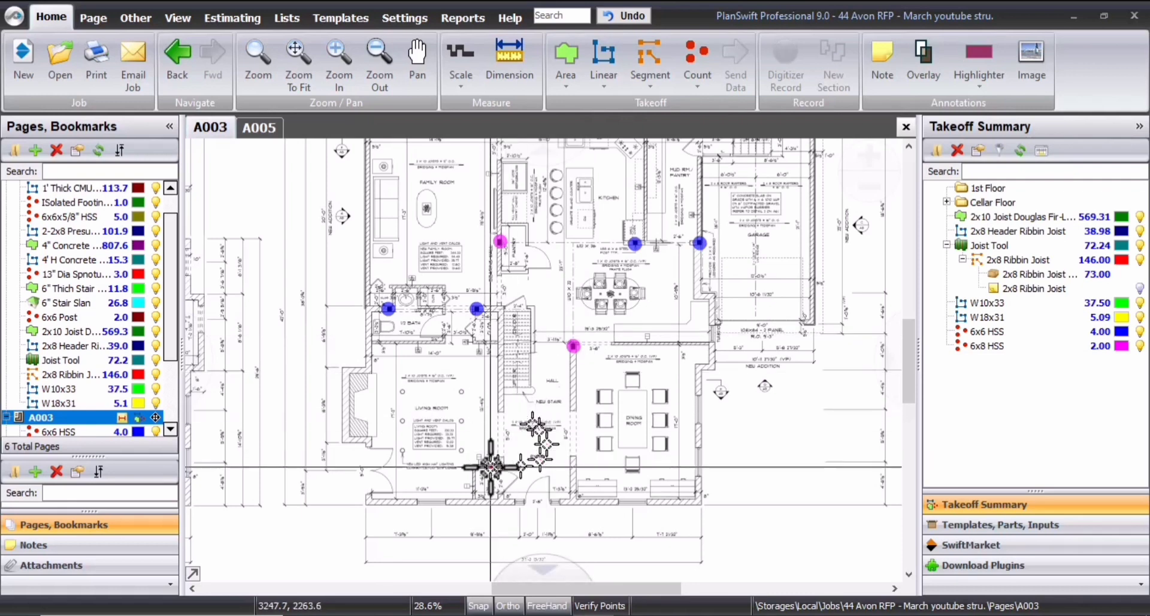
pyautogui.scroll(-4, 689, 416)
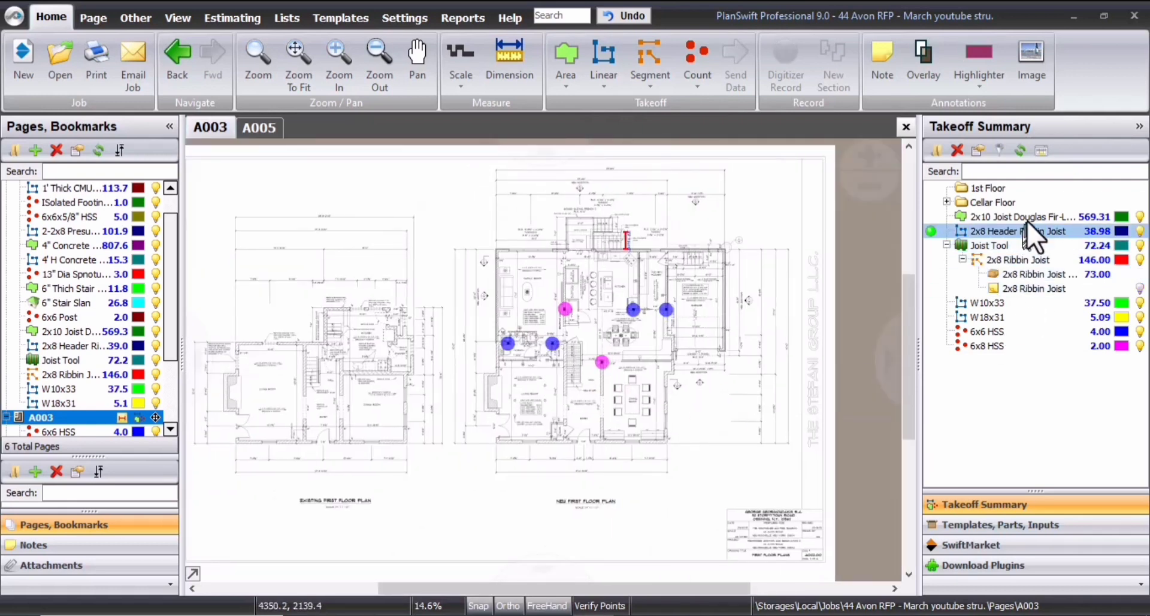
pyautogui.keyDown('shift'); pyautogui.click(984, 347); pyautogui.keyUp('shift')
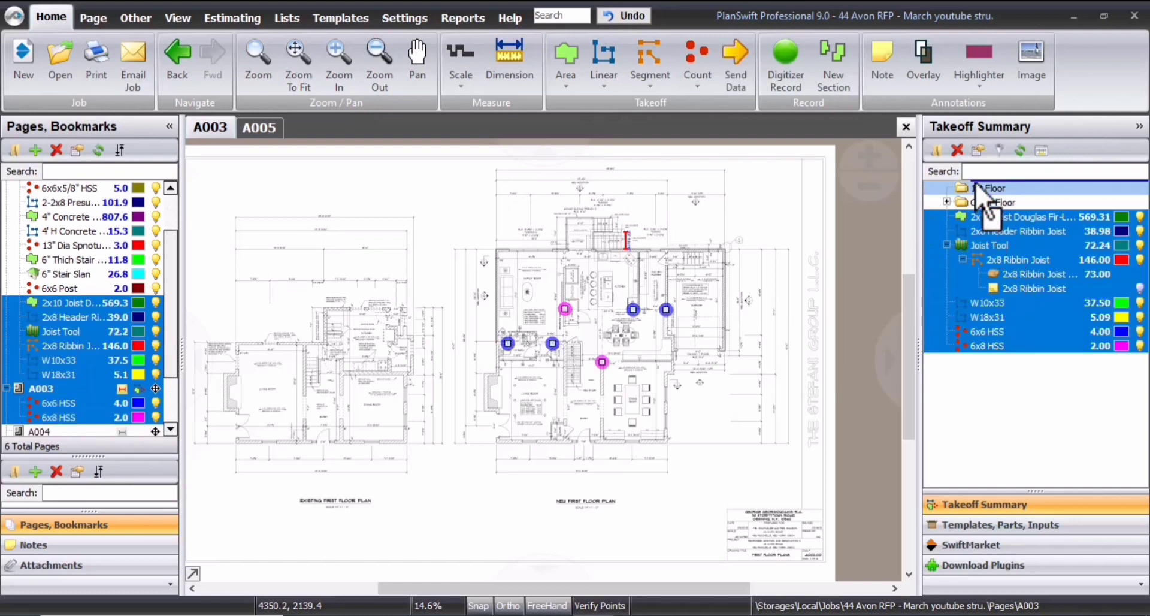
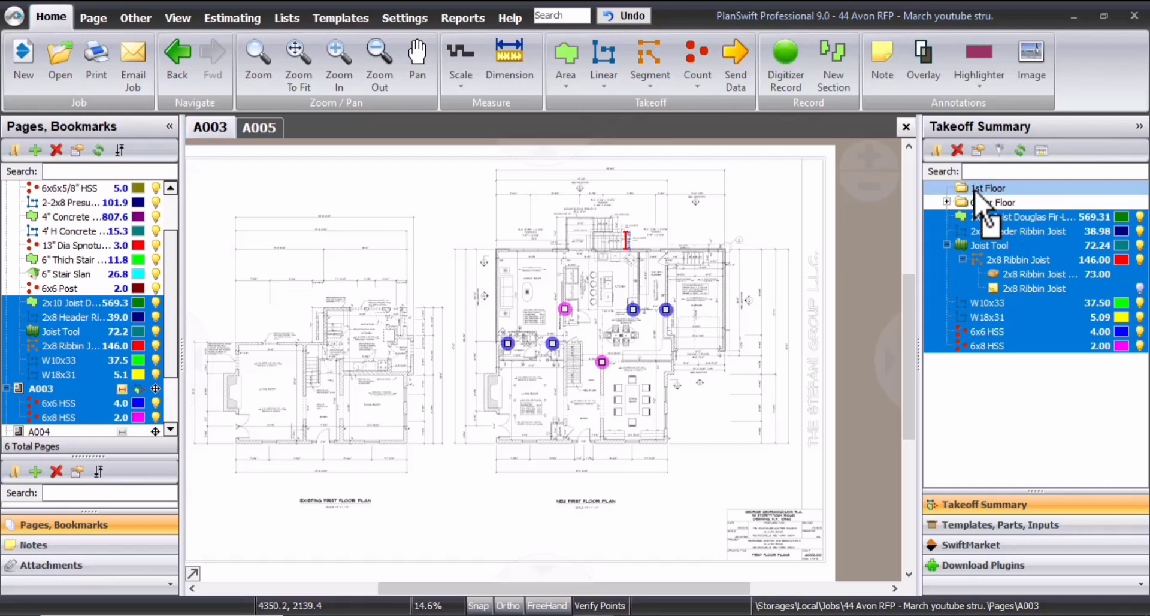
pyautogui.doubleClick(975, 189)
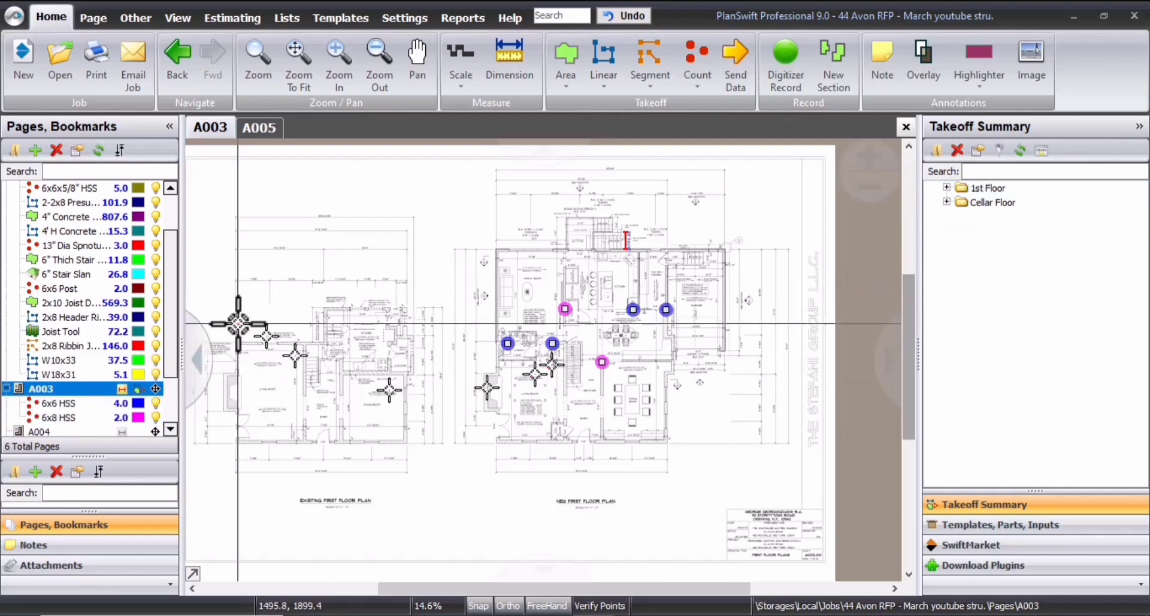
# Open page A002 and examine the 2x10 joist note and joist area takeoff in the new addition
pyautogui.scroll(4, 58, 331)
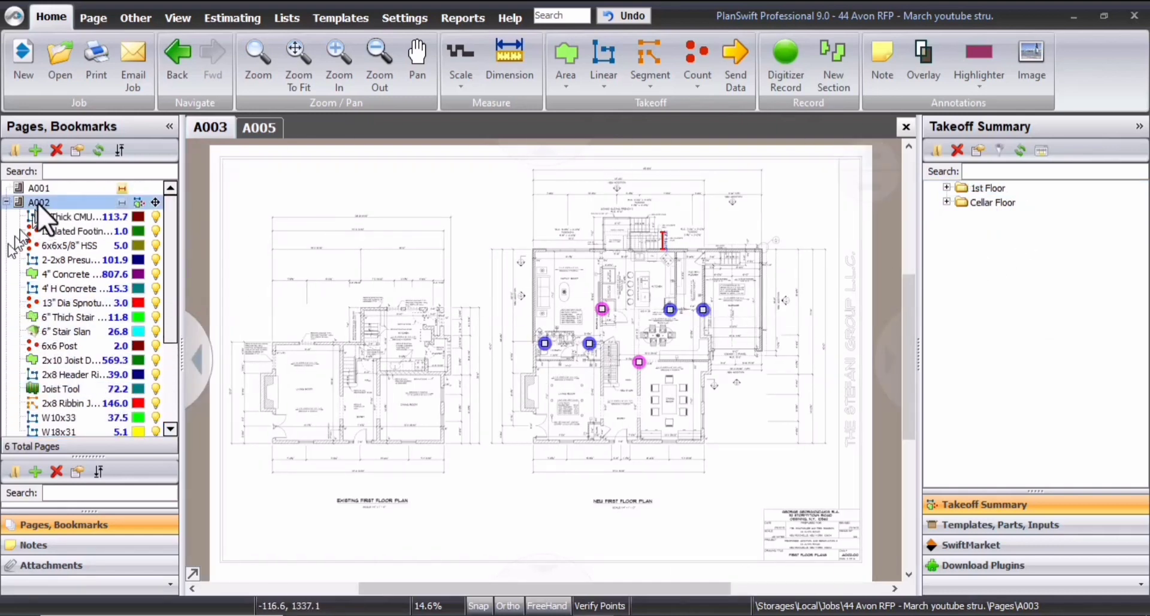
pyautogui.scroll(-6, 127, 363)
pyautogui.scroll(6, 79, 260)
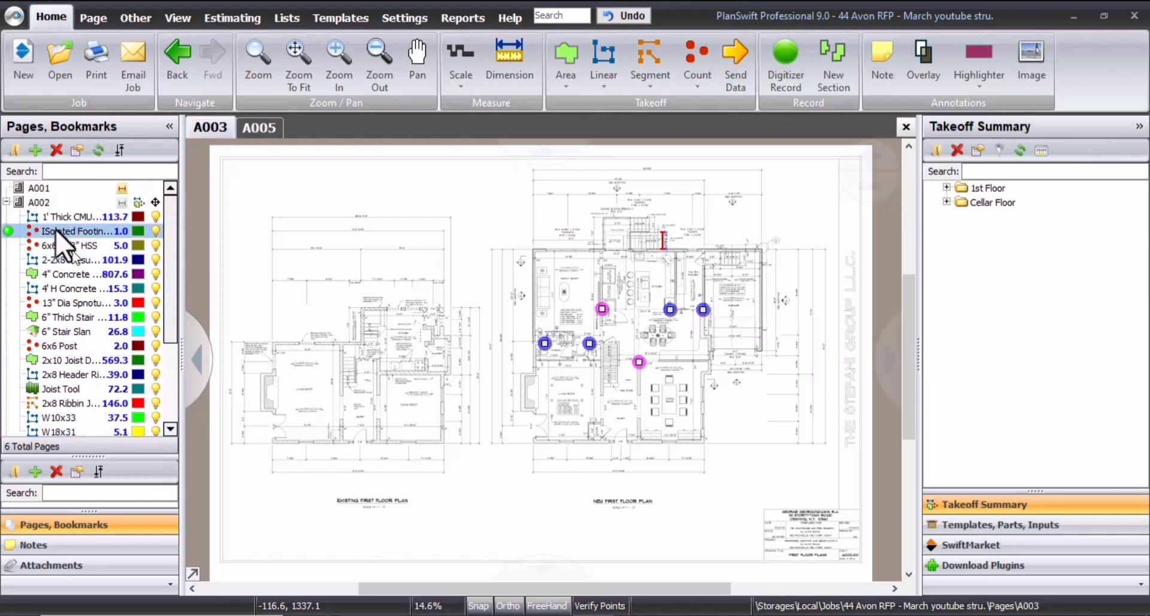
pyautogui.click(58, 202)
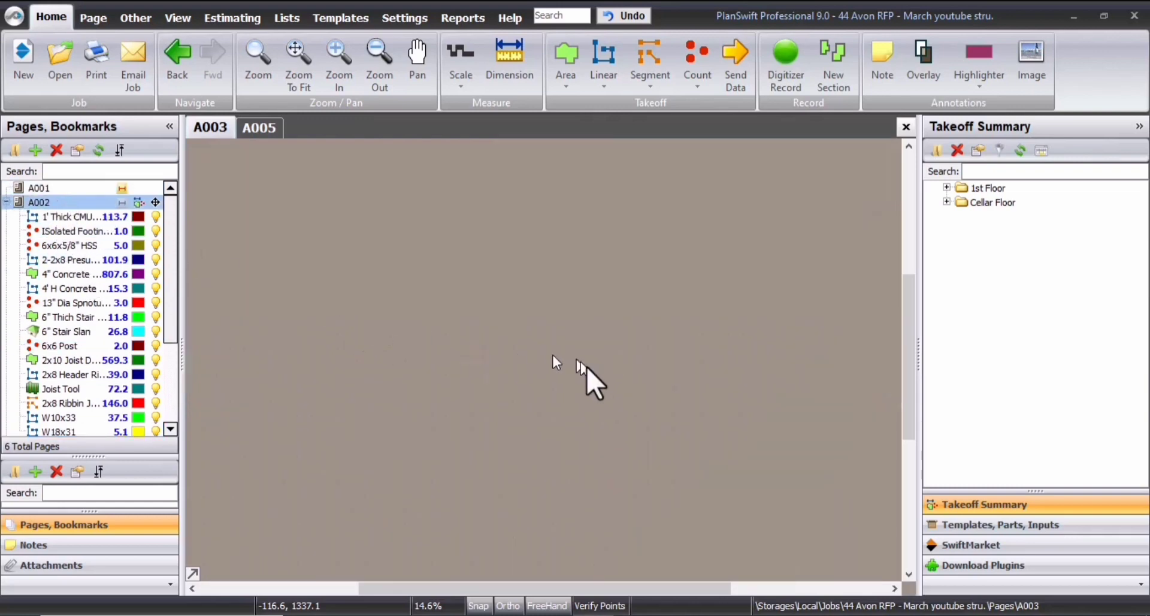
pyautogui.scroll(5, 599, 311)
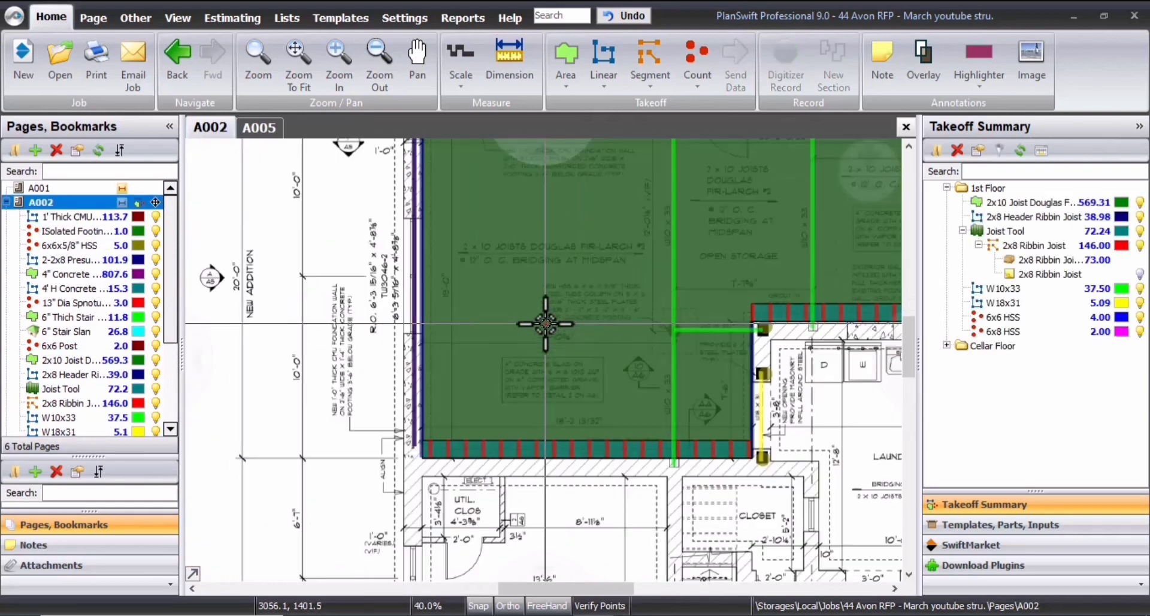
pyautogui.scroll(2, 486, 275)
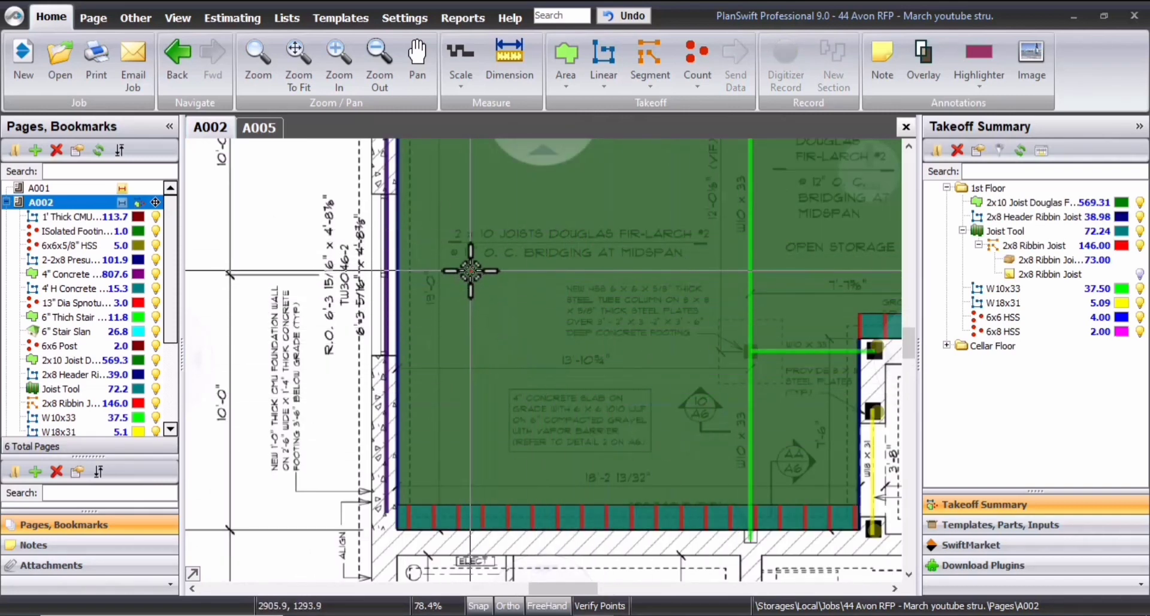
pyautogui.moveTo(467, 282)
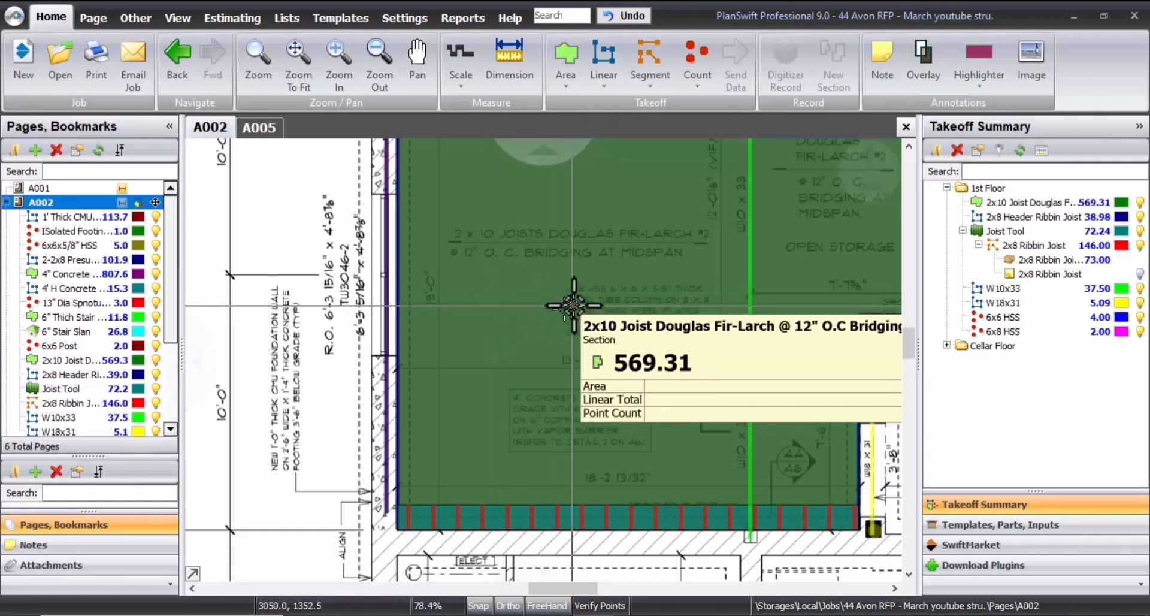
pyautogui.scroll(-4, 644, 298)
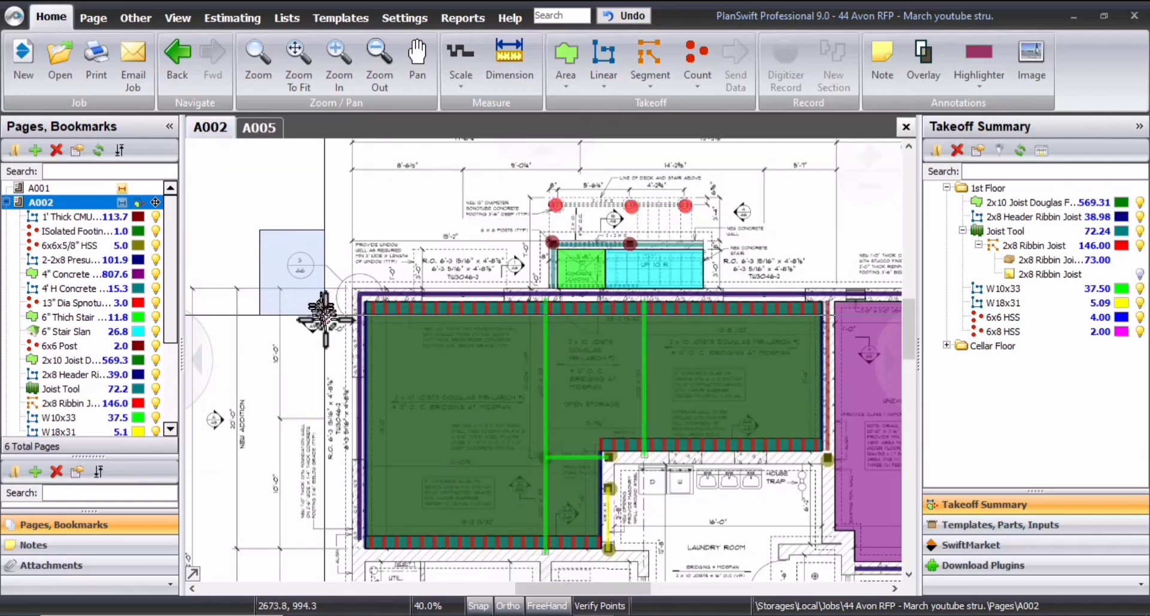
# Look over the available area takeoff tools and review the joist, ribbon joist and beam takeoffs around the A002 addition and laundry room
pyautogui.moveTo(281, 377); pyautogui.dragTo(218, 459)
pyautogui.click(577, 92)
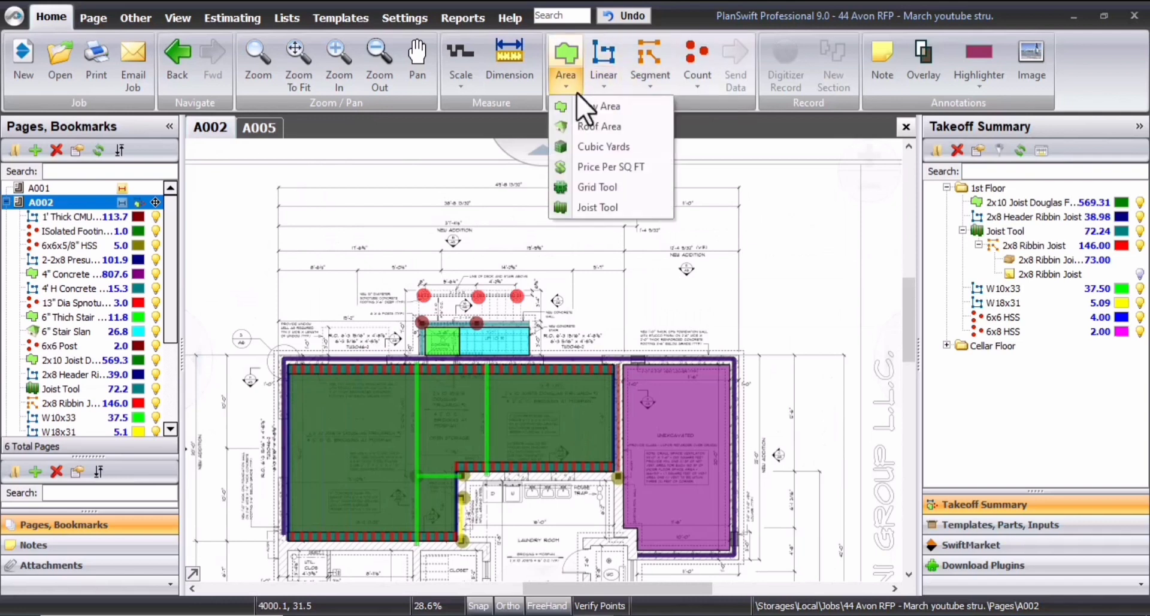
pyautogui.click(610, 210)
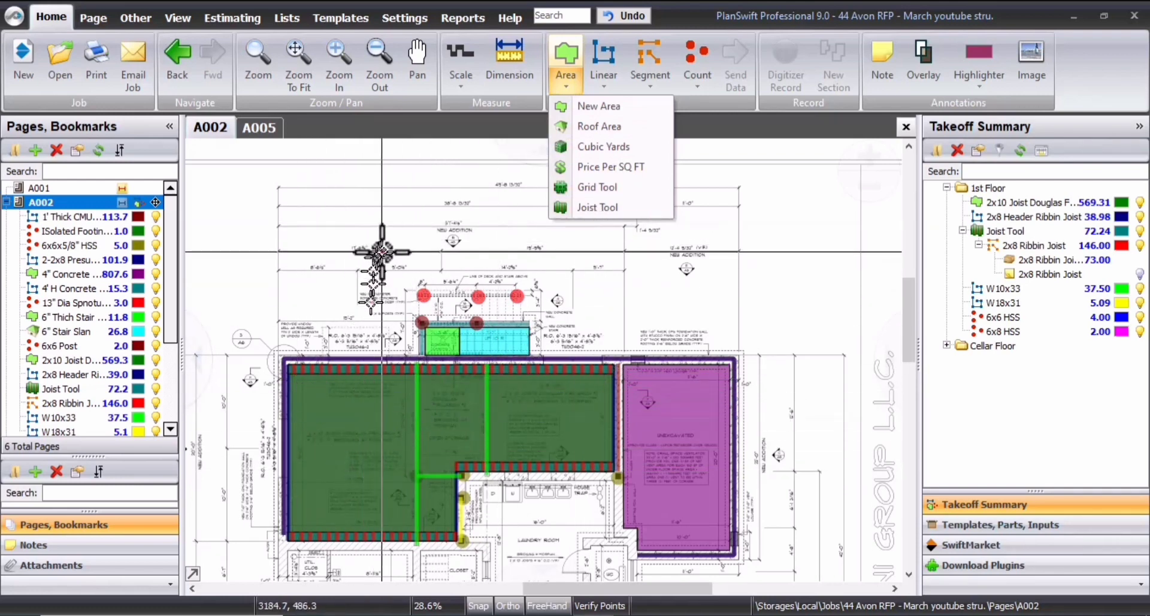
pyautogui.moveTo(377, 258); pyautogui.dragTo(430, 206)
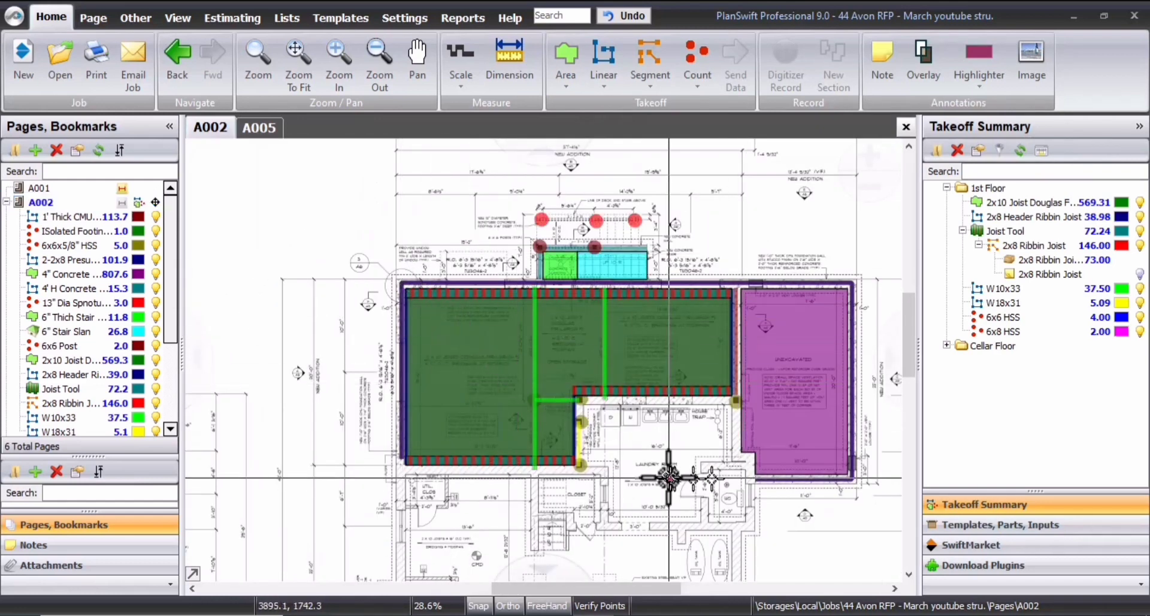
pyautogui.scroll(2, 667, 474)
pyautogui.moveTo(583, 387); pyautogui.dragTo(758, 482)
pyautogui.scroll(-1, 690, 468)
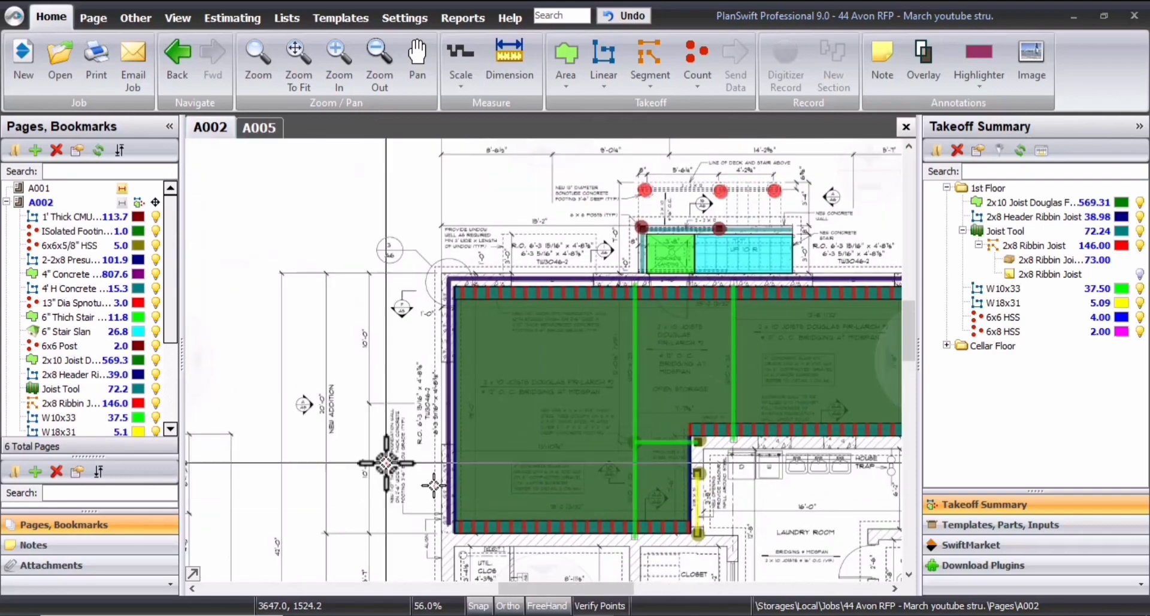
pyautogui.scroll(2, 560, 403)
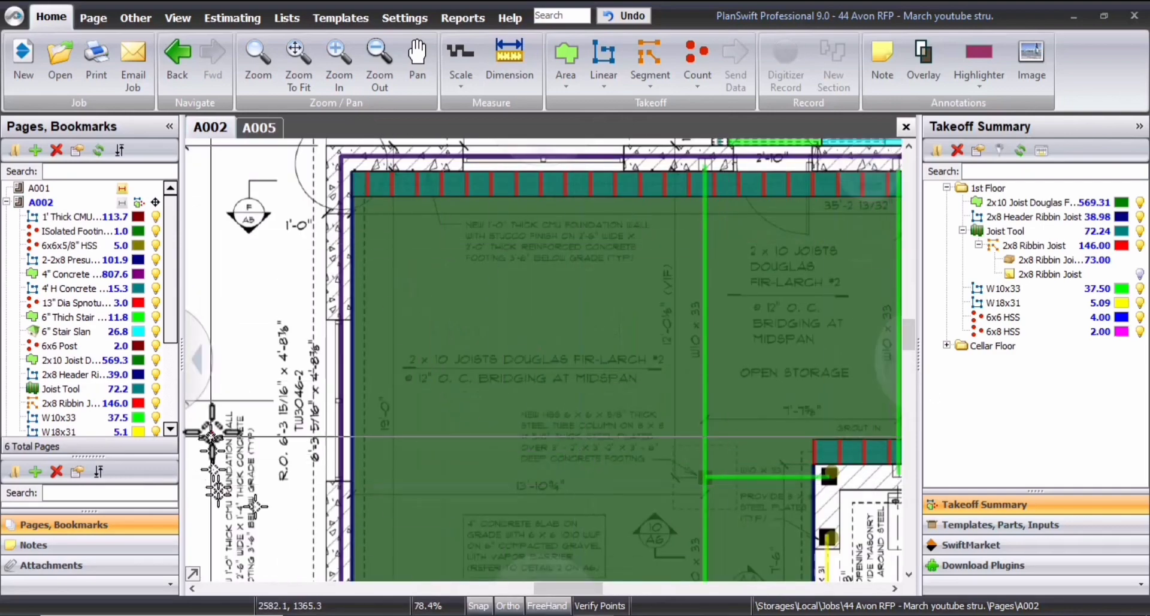
pyautogui.scroll(-1, 382, 352)
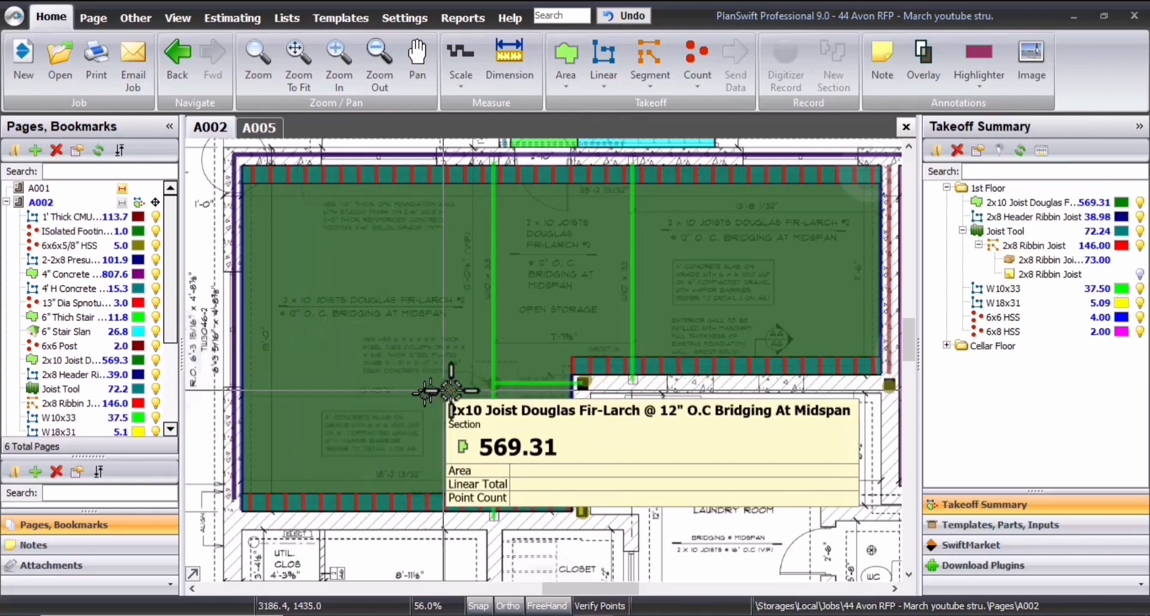
pyautogui.moveTo(693, 470); pyautogui.dragTo(697, 473)
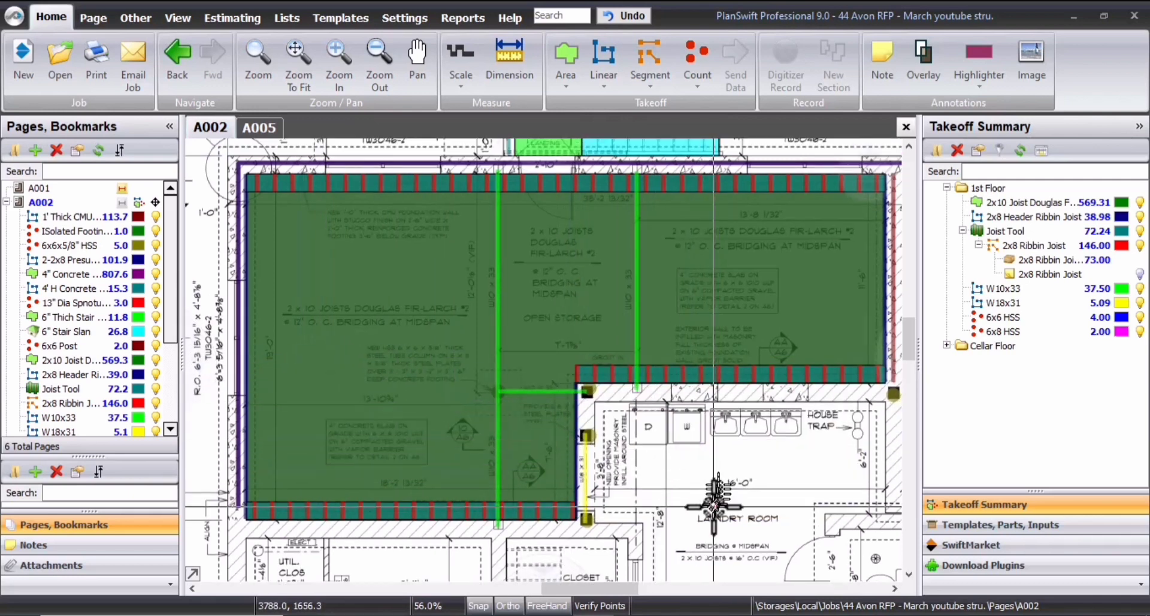
pyautogui.scroll(-2, 707, 516)
# Open page A003 and examine the 2x10 joist spacing and bridging notes in the family room and kitchen
pyautogui.scroll(-3, 80, 235)
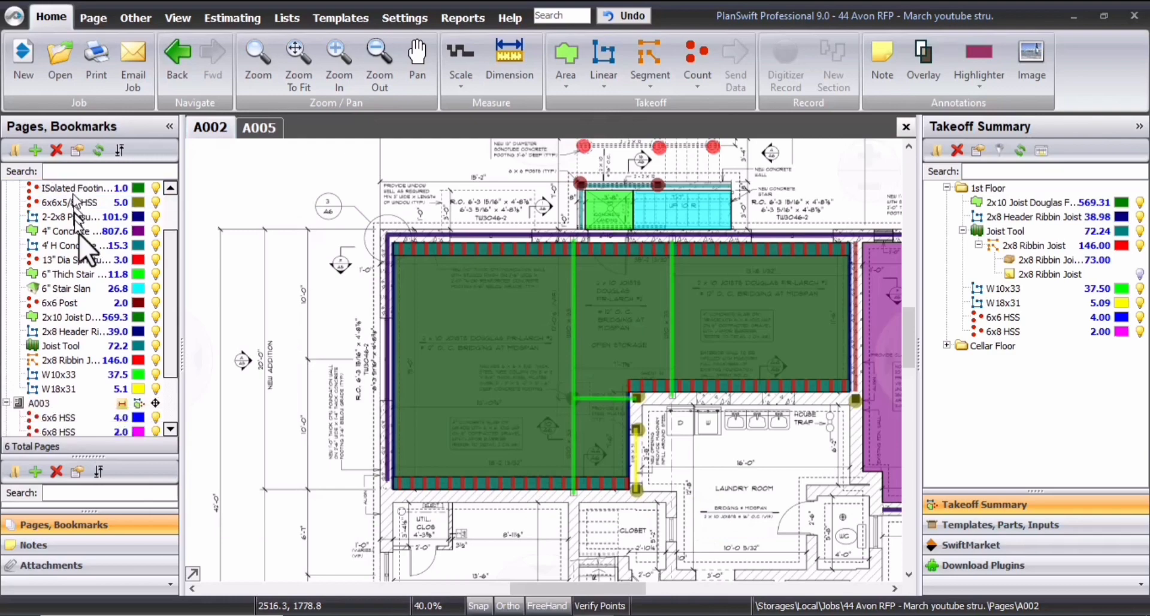
pyautogui.click(66, 316)
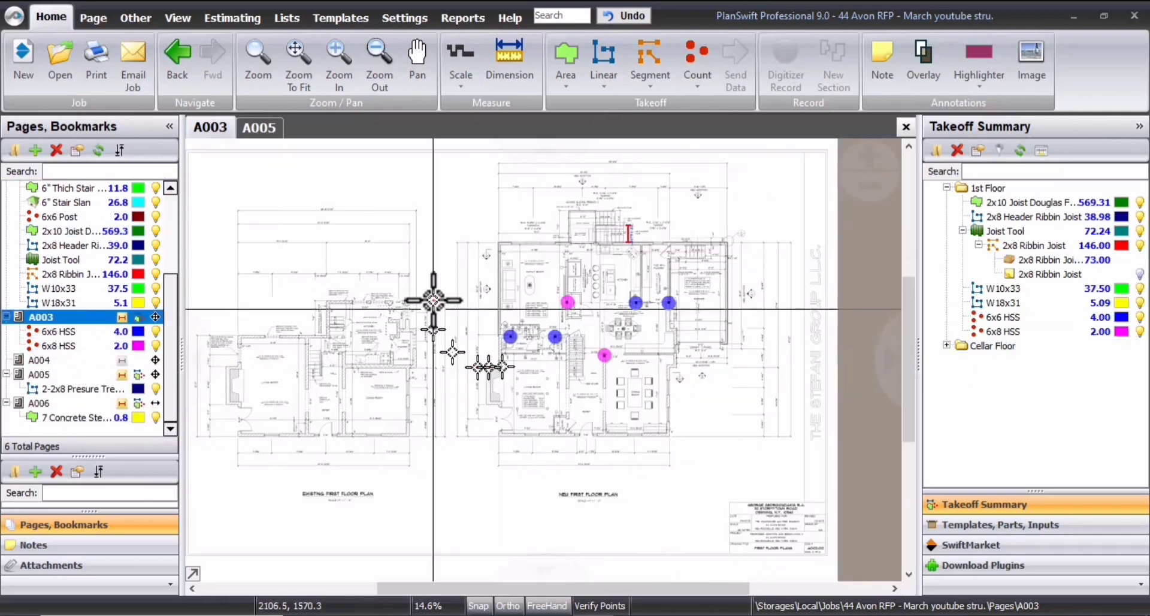
pyautogui.scroll(5, 441, 283)
pyautogui.scroll(4, 450, 353)
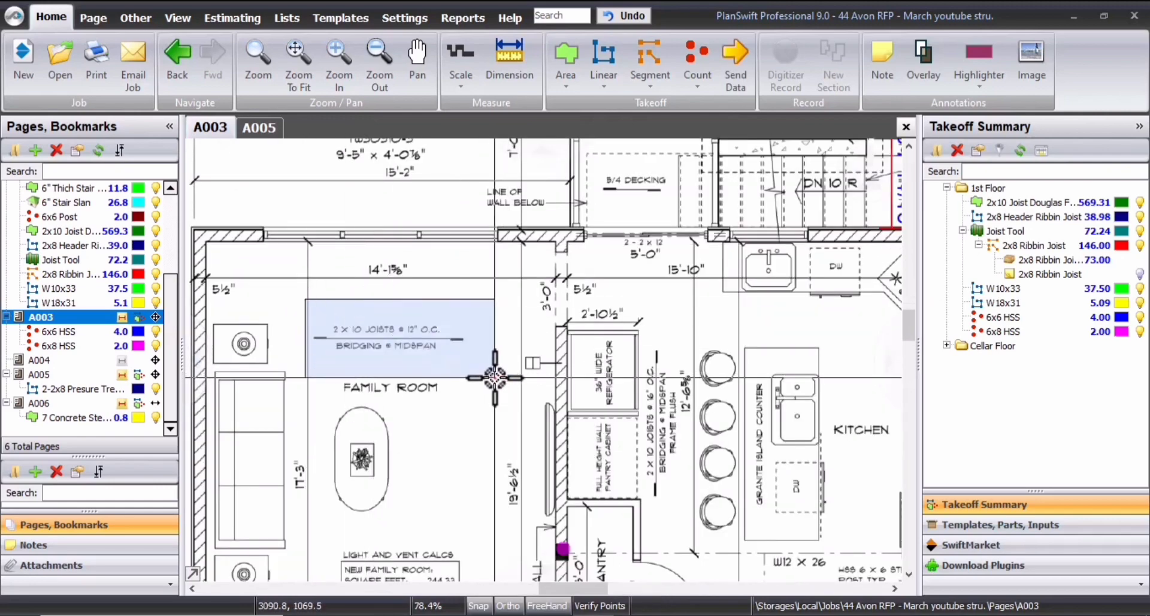
pyautogui.scroll(-3, 575, 419)
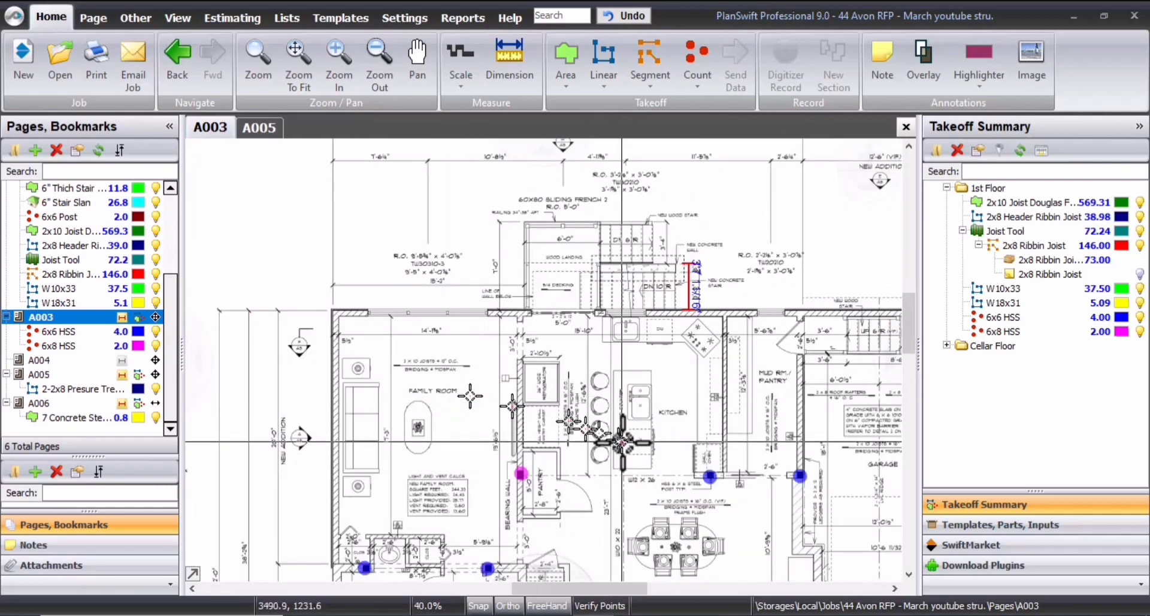
pyautogui.scroll(2, 582, 426)
pyautogui.scroll(4, 582, 426)
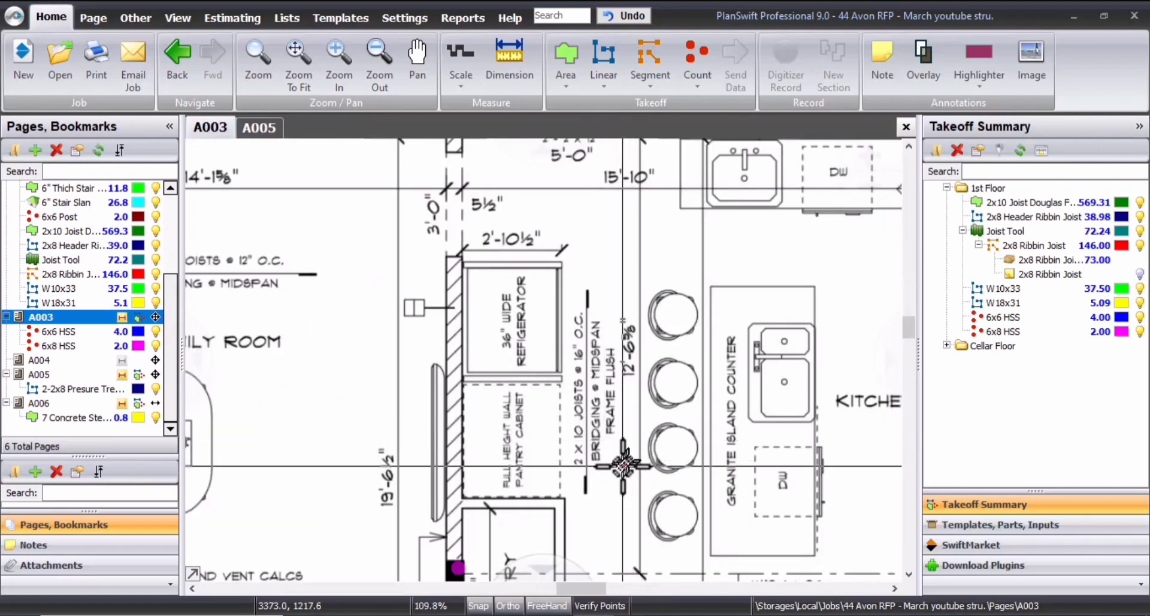
# Compare the 2x10 joist spacing notes in the kitchen, mud room/pantry and family room and the extents of each area
pyautogui.scroll(-2, 509, 457)
pyautogui.moveTo(799, 514); pyautogui.dragTo(621, 454)
pyautogui.scroll(2, 673, 410)
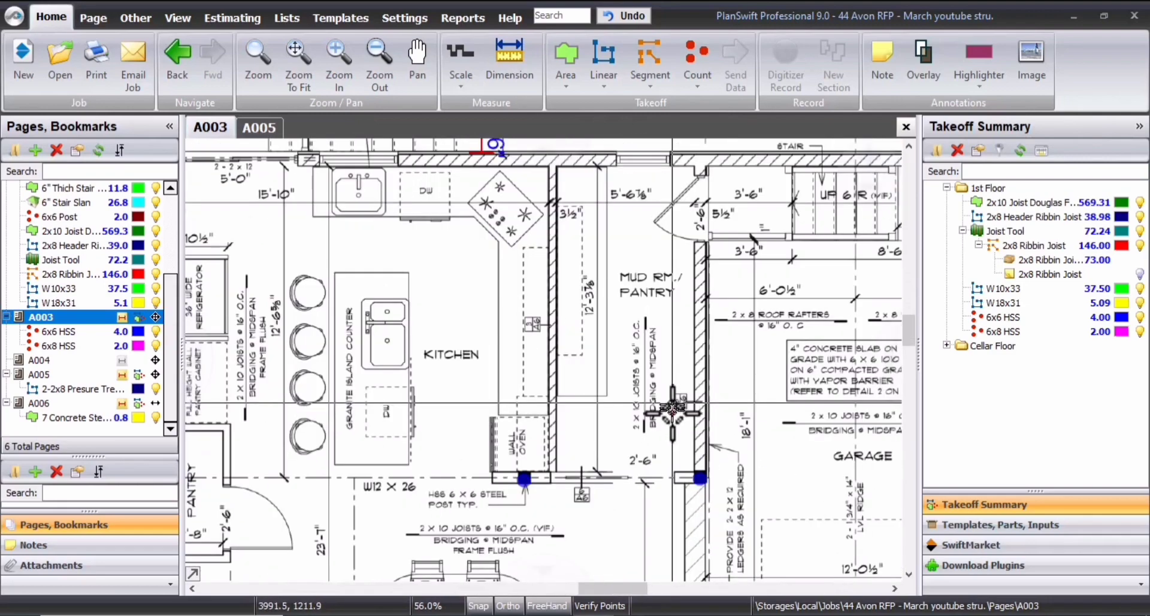
pyautogui.scroll(-2, 512, 347)
pyautogui.moveTo(344, 337); pyautogui.dragTo(524, 356)
pyautogui.scroll(2, 311, 303)
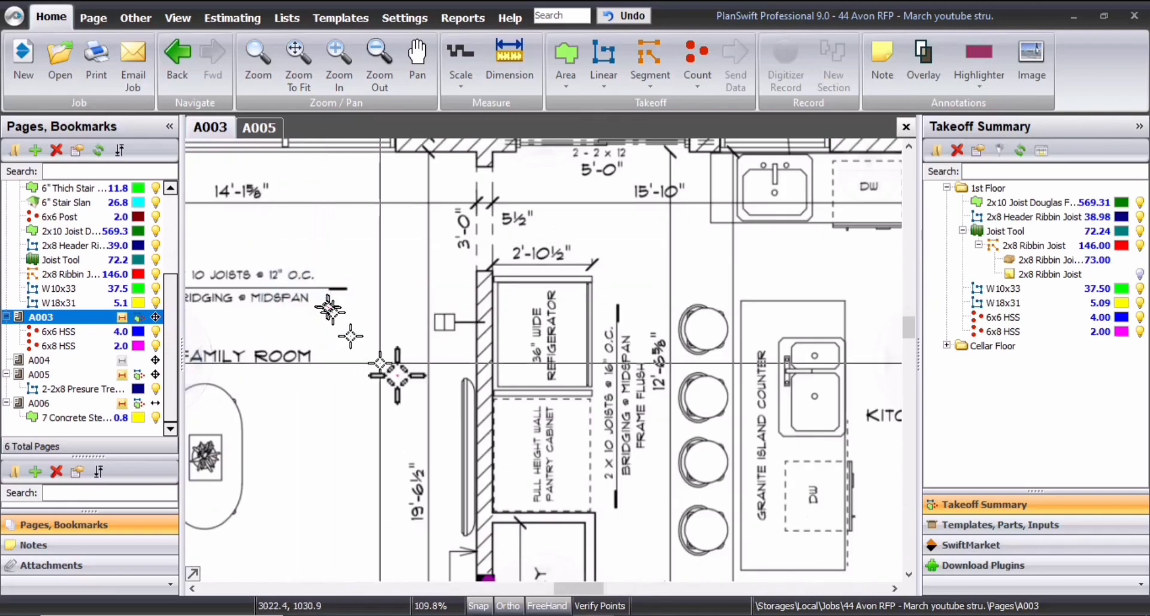
pyautogui.moveTo(863, 417); pyautogui.dragTo(611, 393)
pyautogui.scroll(-1, 752, 467)
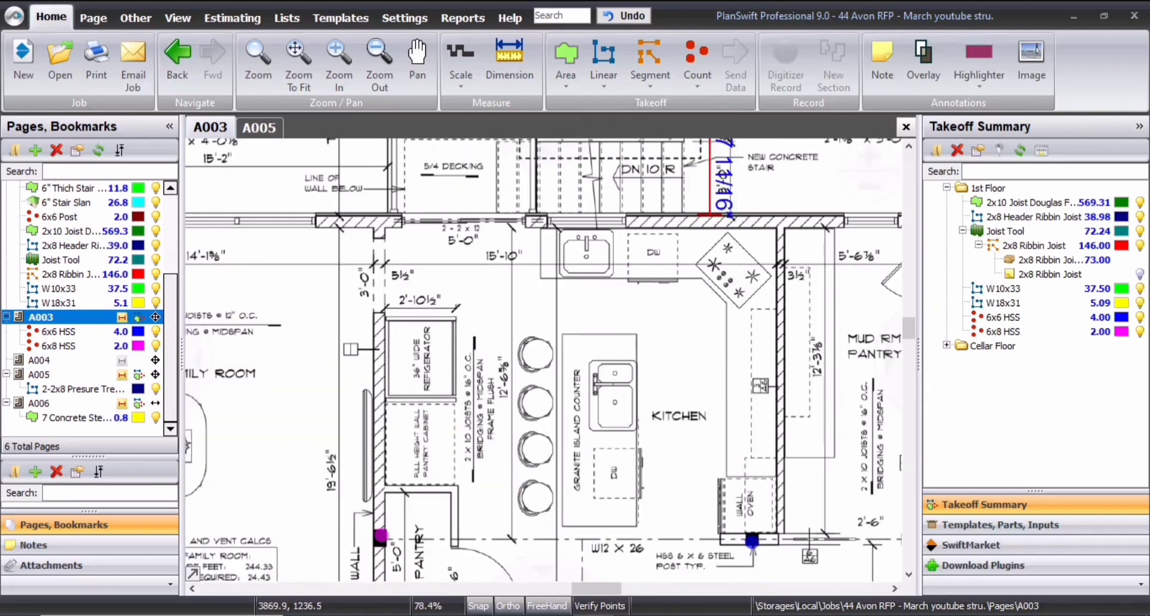
pyautogui.moveTo(860, 460); pyautogui.dragTo(663, 422)
pyautogui.scroll(-3, 482, 354)
pyautogui.moveTo(210, 304); pyautogui.dragTo(474, 362)
pyautogui.scroll(2, 516, 439)
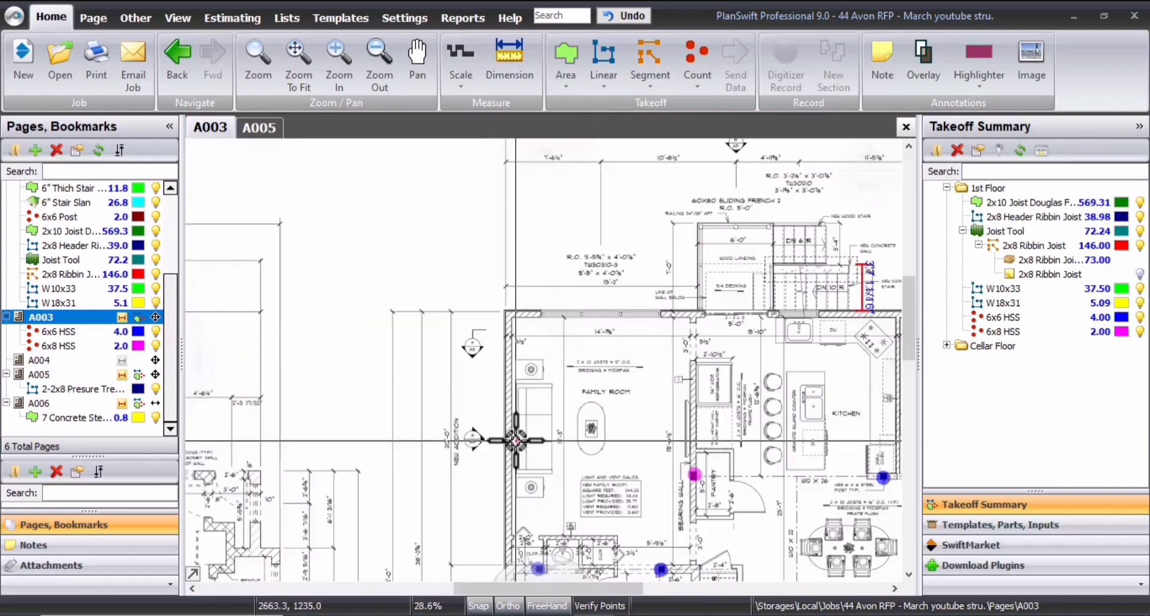
pyautogui.moveTo(516, 461); pyautogui.dragTo(463, 393)
pyautogui.scroll(-1, 599, 413)
pyautogui.scroll(1, 575, 402)
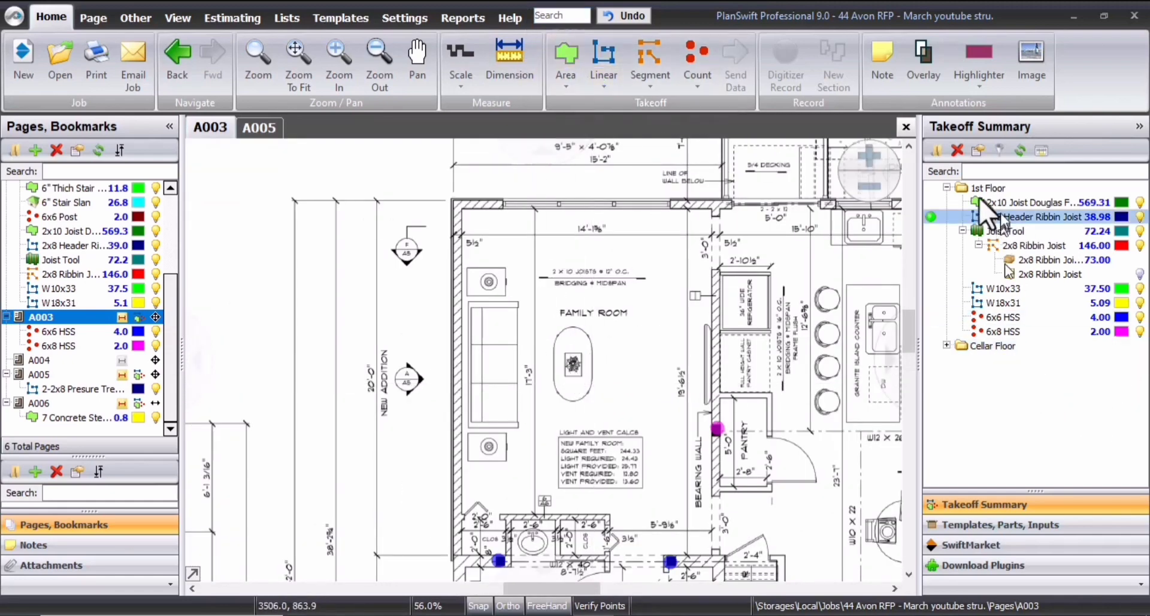
# Collapse the 1st Floor folder and create an area takeoff named "2x10 Joist @ 12" O.C"
pyautogui.click(946, 188)
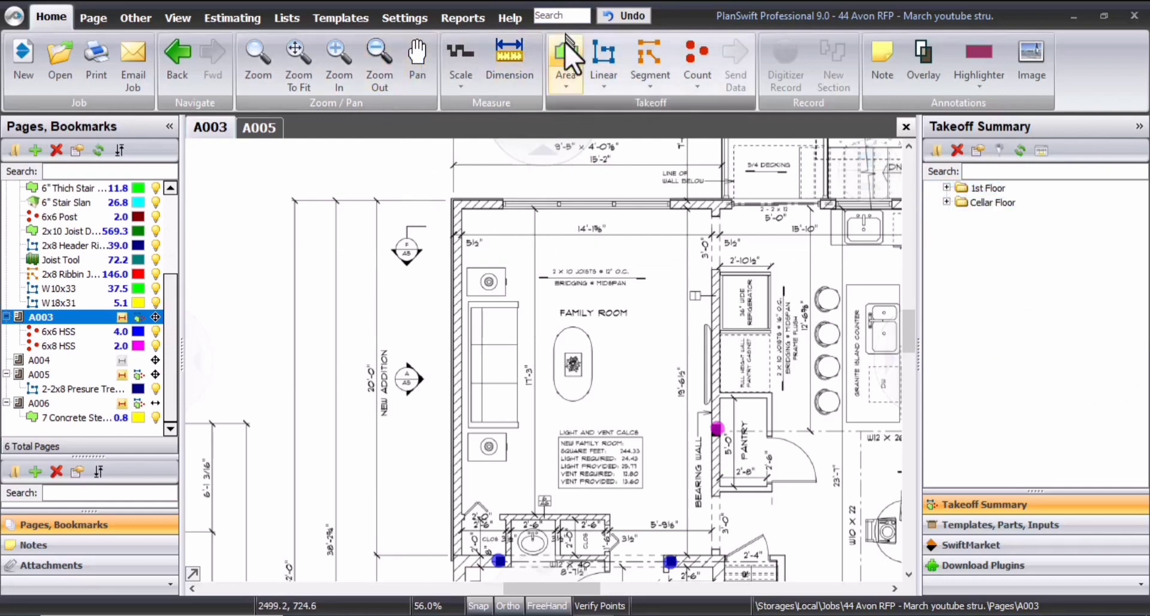
pyautogui.click(584, 82)
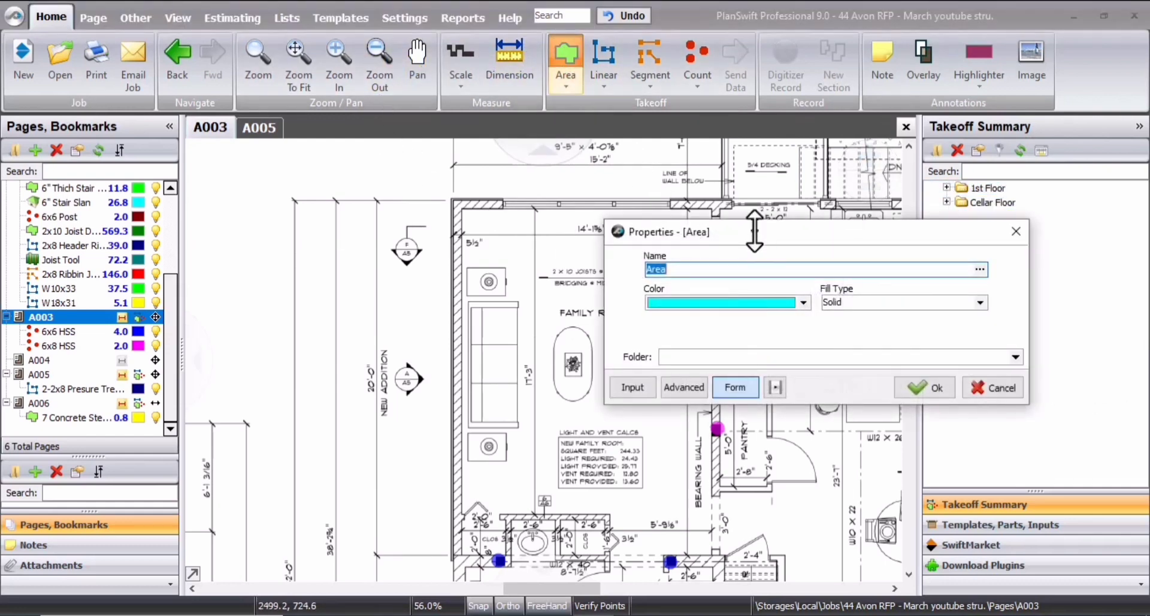
pyautogui.moveTo(755, 231); pyautogui.dragTo(753, 385)
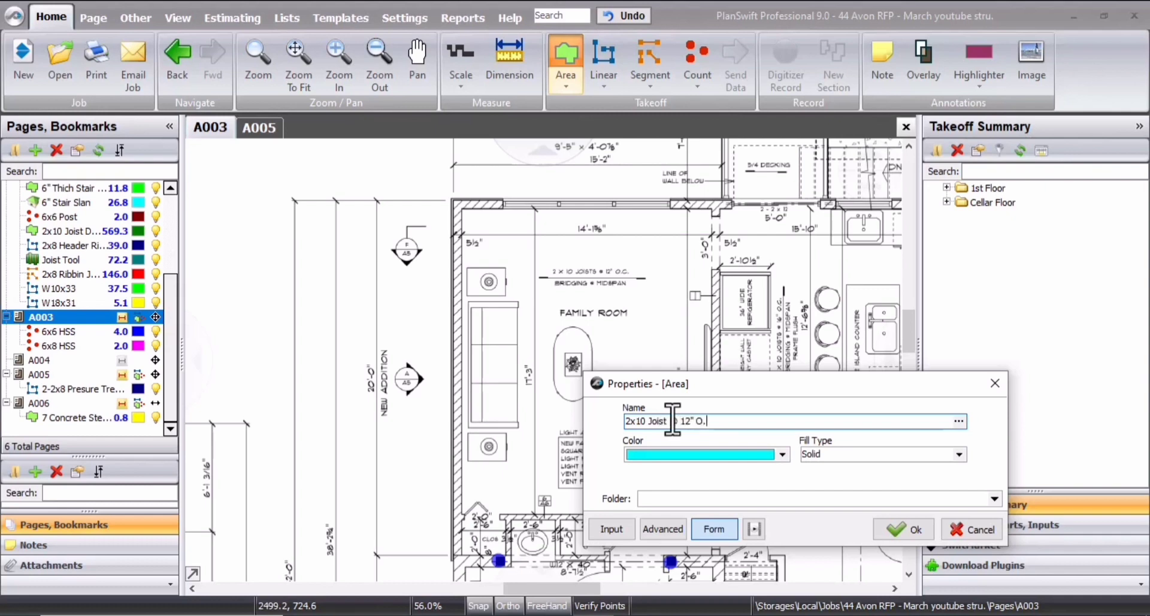
pyautogui.click(902, 528)
# Draw a rectangular joist area of about 231 sq ft over the family room, starting at its outer wall corner
pyautogui.scroll(3, 559, 406)
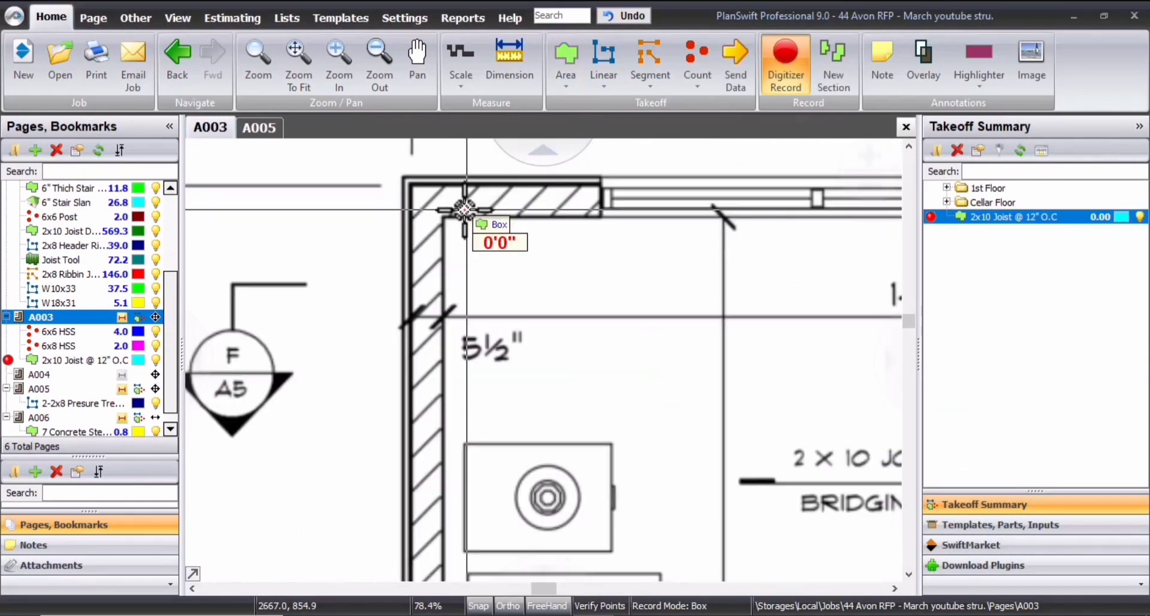
pyautogui.scroll(-1, 467, 218)
pyautogui.scroll(-1, 621, 434)
pyautogui.moveTo(617, 425); pyautogui.dragTo(597, 211)
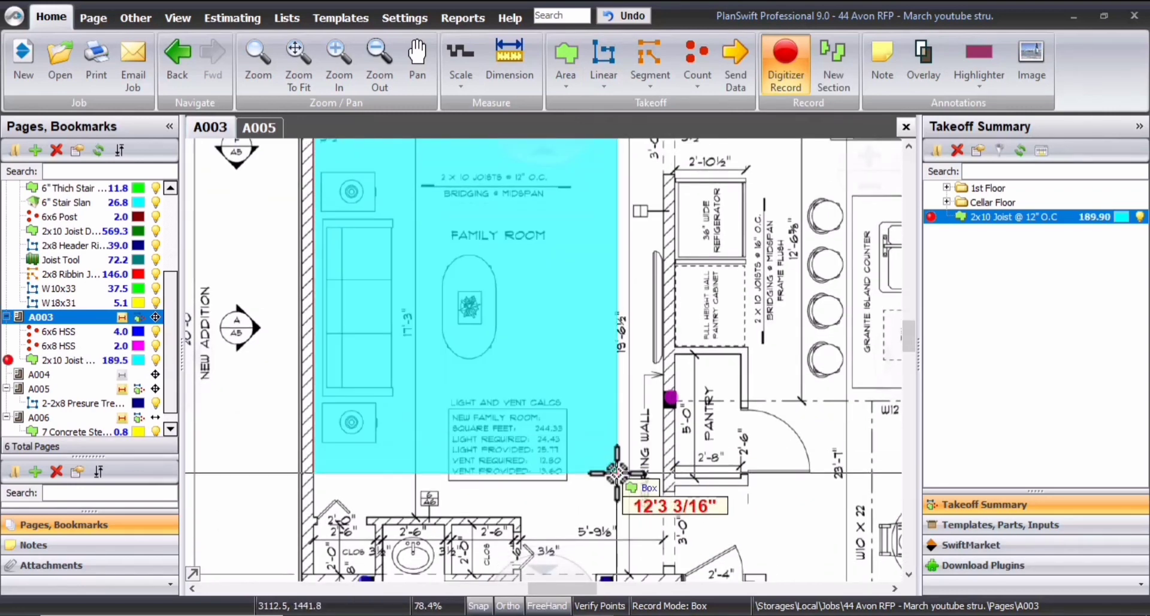
pyautogui.scroll(3, 617, 473)
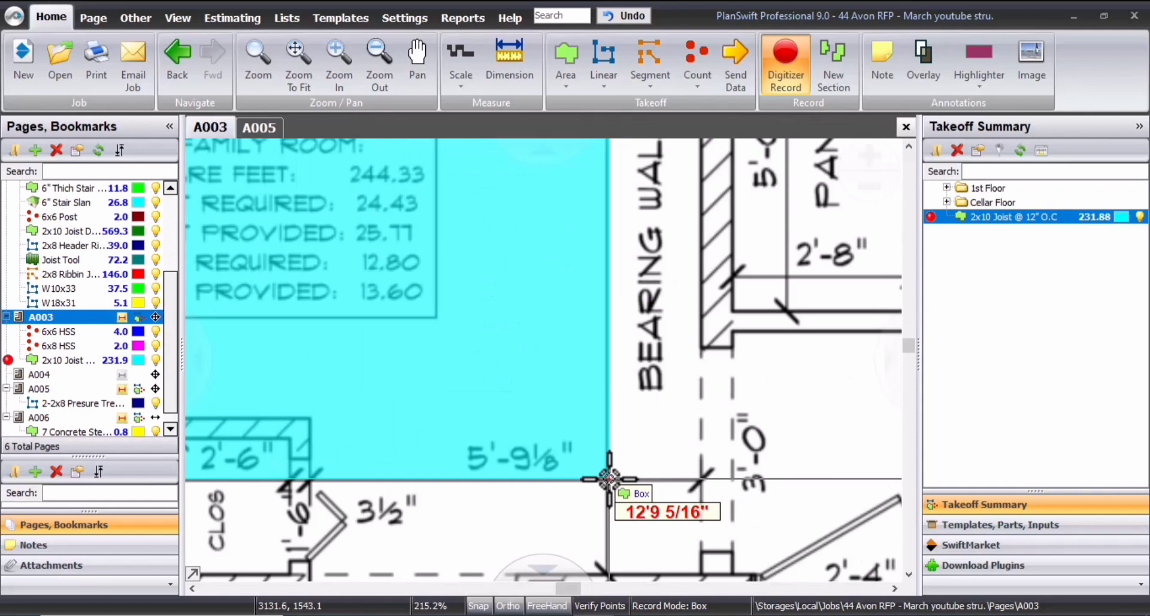
pyautogui.click(605, 479)
pyautogui.scroll(-3, 605, 479)
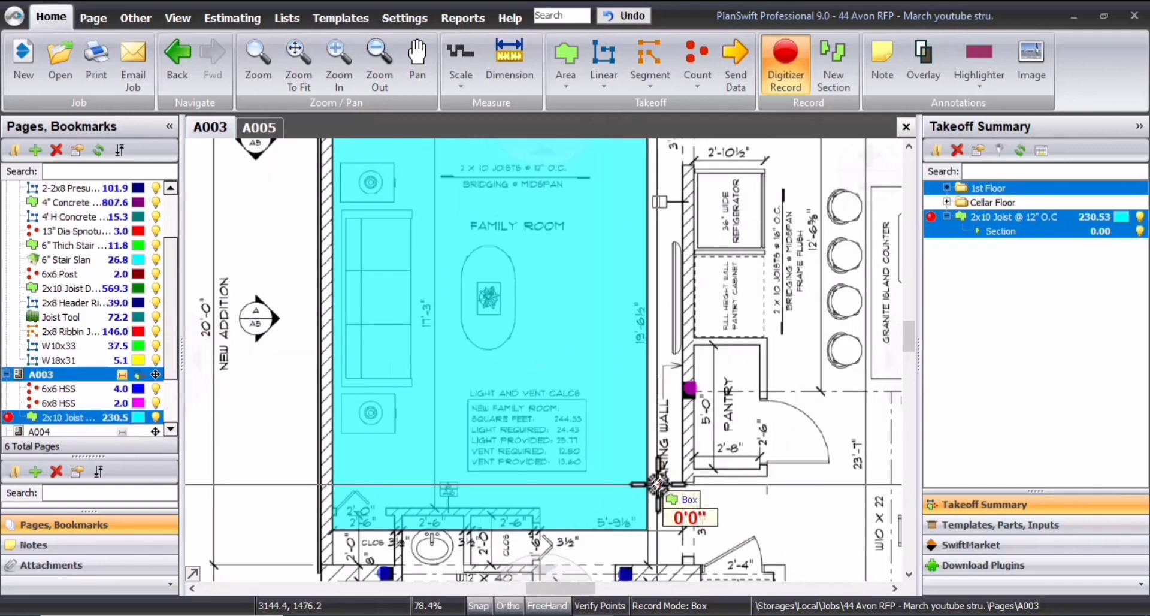
pyautogui.moveTo(662, 381); pyautogui.dragTo(615, 462)
pyautogui.press('Escape')
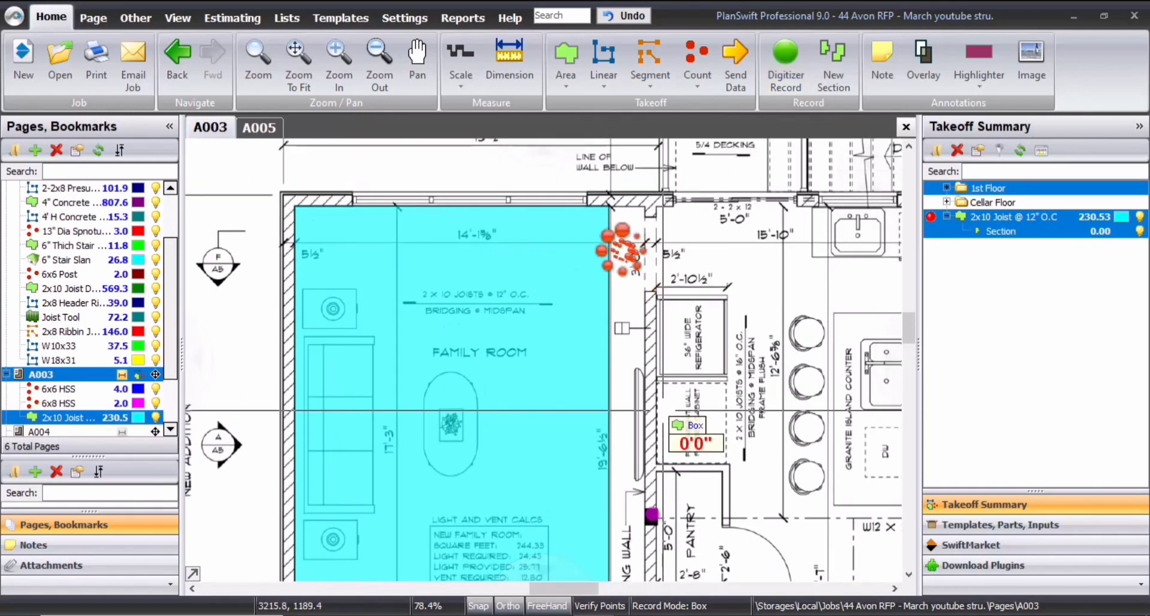
# Extend the family room joist area's kitchen-side edge to the bearing wall
pyautogui.click(647, 206)
pyautogui.click(603, 223)
pyautogui.moveTo(609, 205); pyautogui.dragTo(645, 207)
pyautogui.scroll(-2, 664, 308)
pyautogui.click(654, 415)
pyautogui.scroll(3, 654, 415)
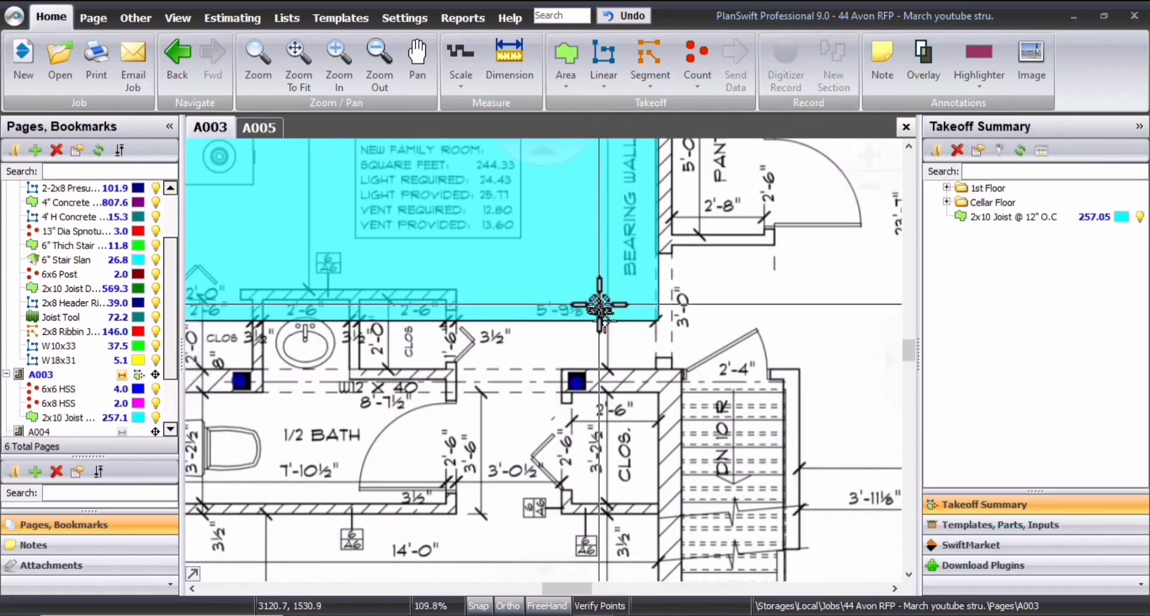
# Extend the family room joist area's lower edge to the wall line at the half bath and closet
pyautogui.click(657, 313)
pyautogui.moveTo(659, 320); pyautogui.dragTo(660, 367)
pyautogui.scroll(-2, 620, 428)
pyautogui.scroll(3, 365, 447)
pyautogui.click(631, 439)
# Create another area takeoff named "2x10 joist @ 16"" for the kitchen joists
pyautogui.scroll(-4, 631, 439)
pyautogui.scroll(4, 659, 335)
pyautogui.scroll(-2, 491, 413)
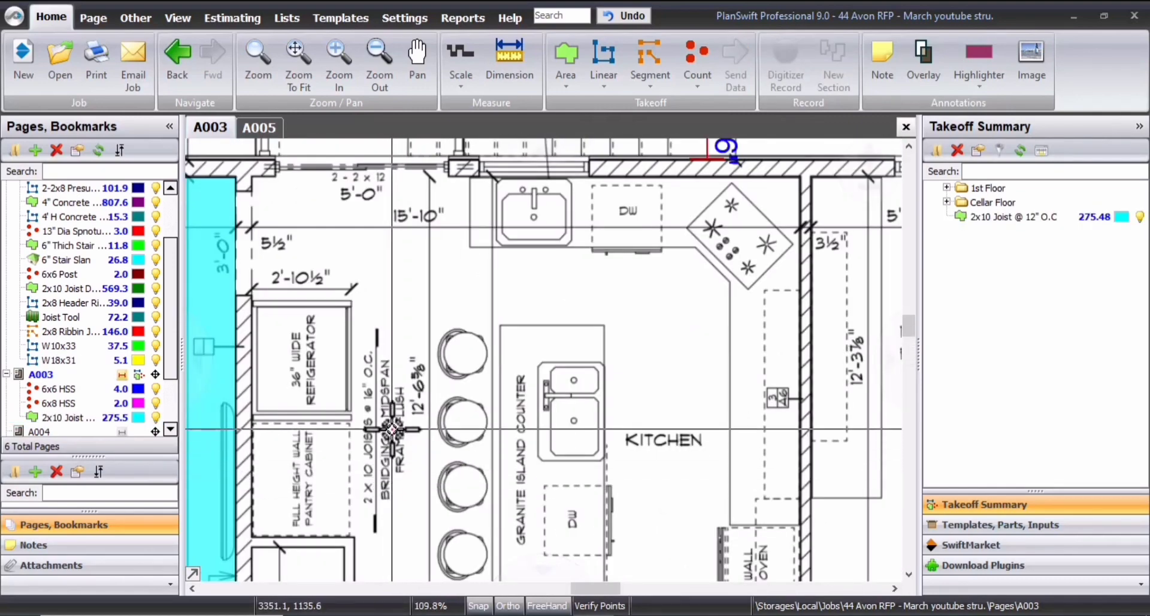
pyautogui.click(569, 53)
pyautogui.write('2x')
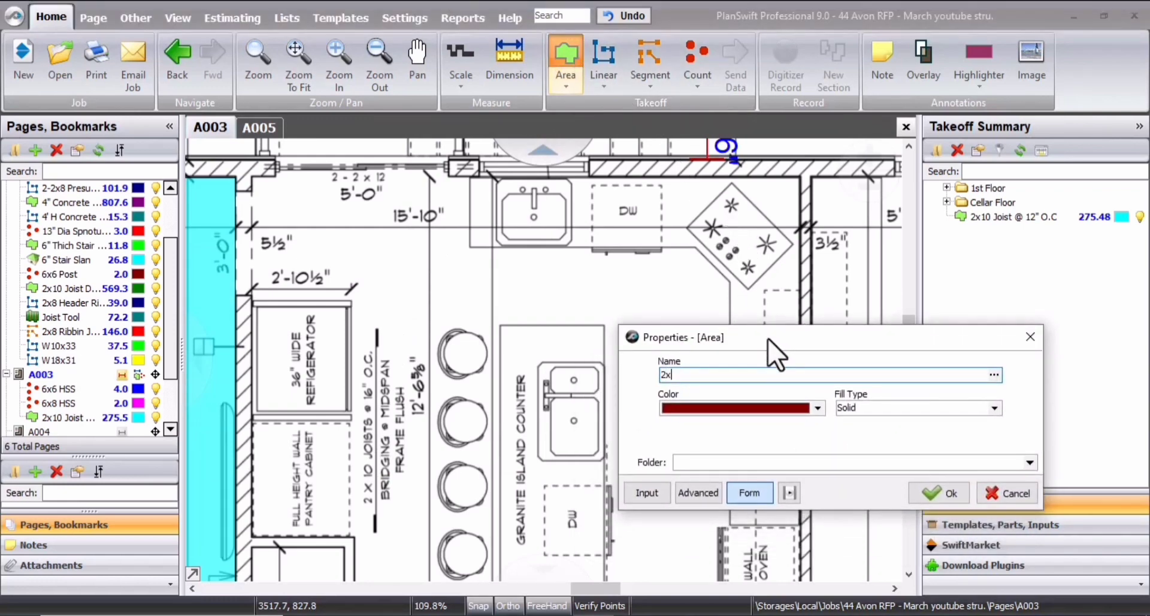
pyautogui.write('10 joist @ 16"')
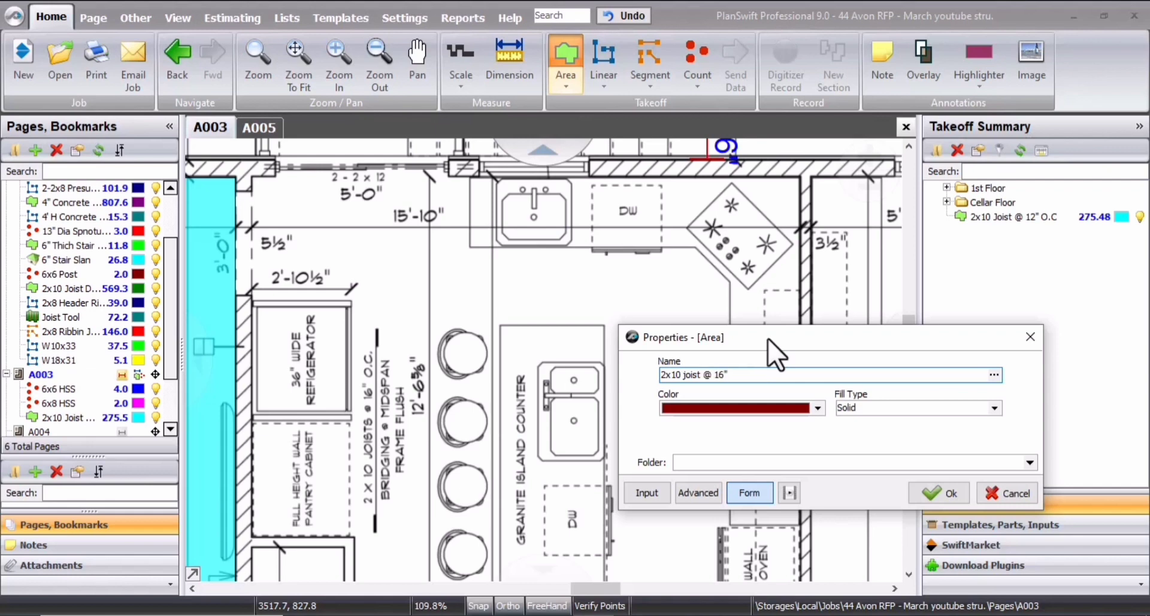
pyautogui.click(937, 493)
# Start tracing the 16" joist area point to point along the kitchen's exterior wall and down the mud room wall to the wall oven corner
pyautogui.scroll(5, 253, 177)
pyautogui.click(247, 171)
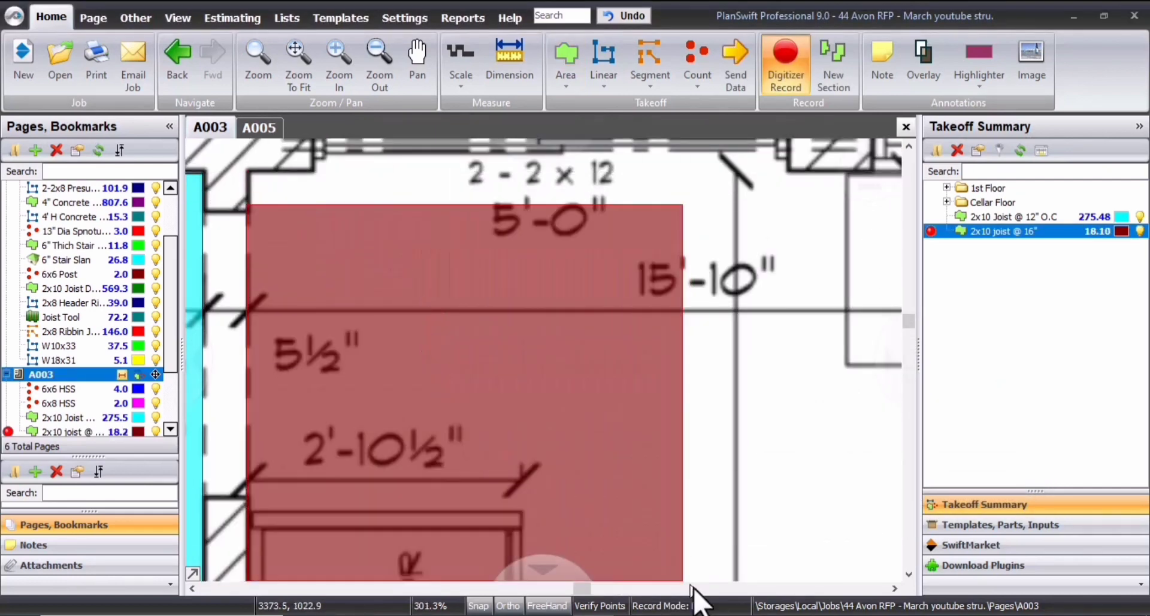
pyautogui.scroll(-2, 442, 190)
pyautogui.scroll(-4, 277, 258)
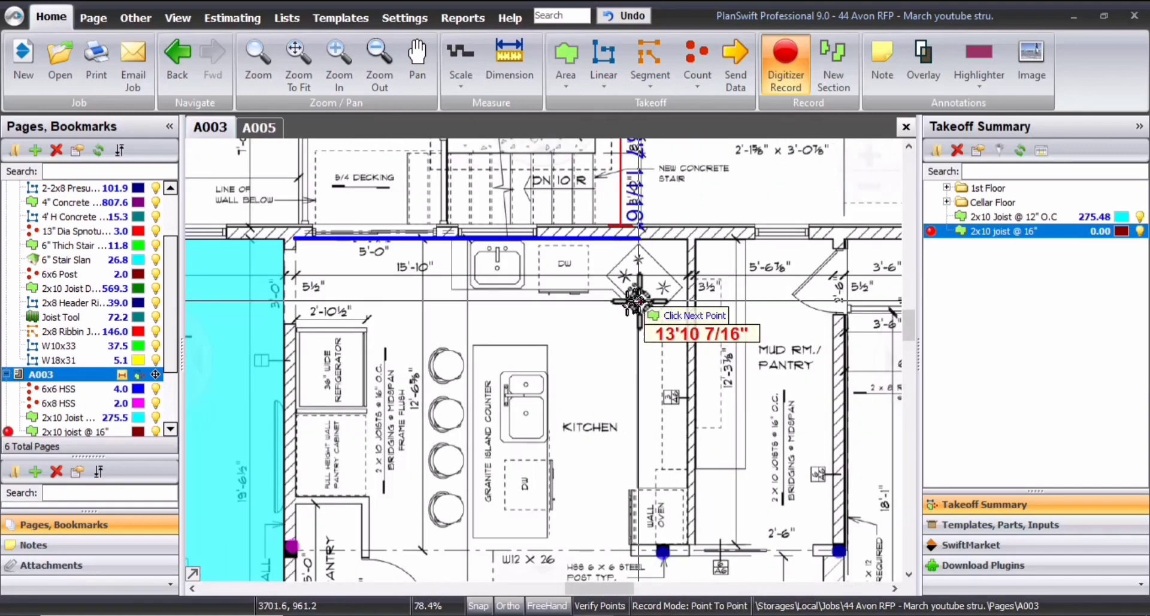
pyautogui.scroll(1, 686, 236)
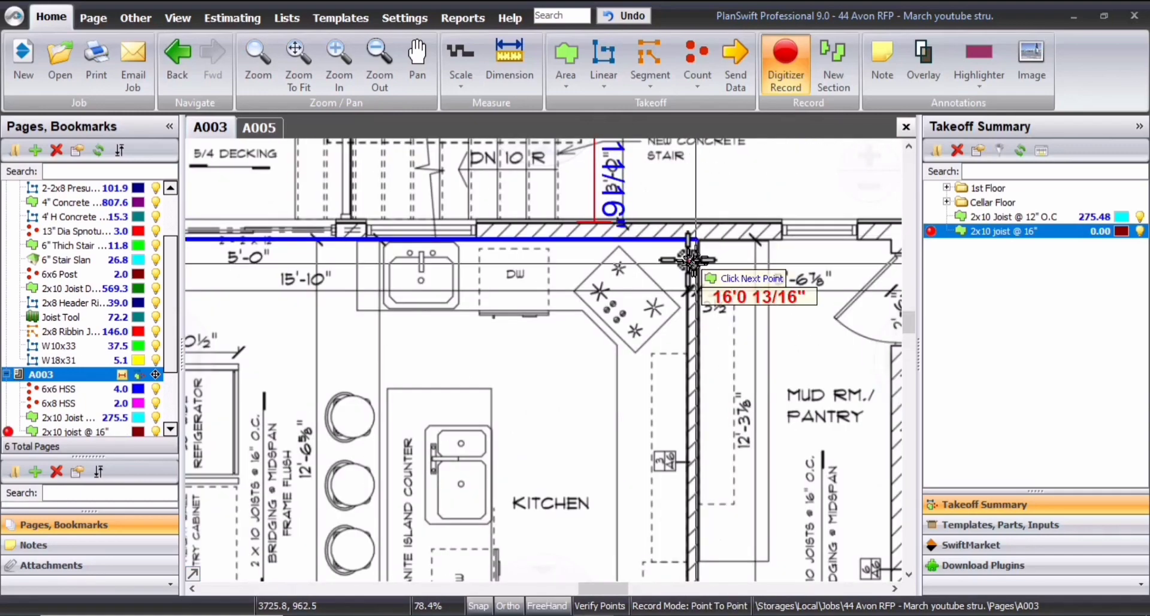
pyautogui.click(688, 240)
pyautogui.scroll(-3, 677, 350)
pyautogui.scroll(2, 672, 346)
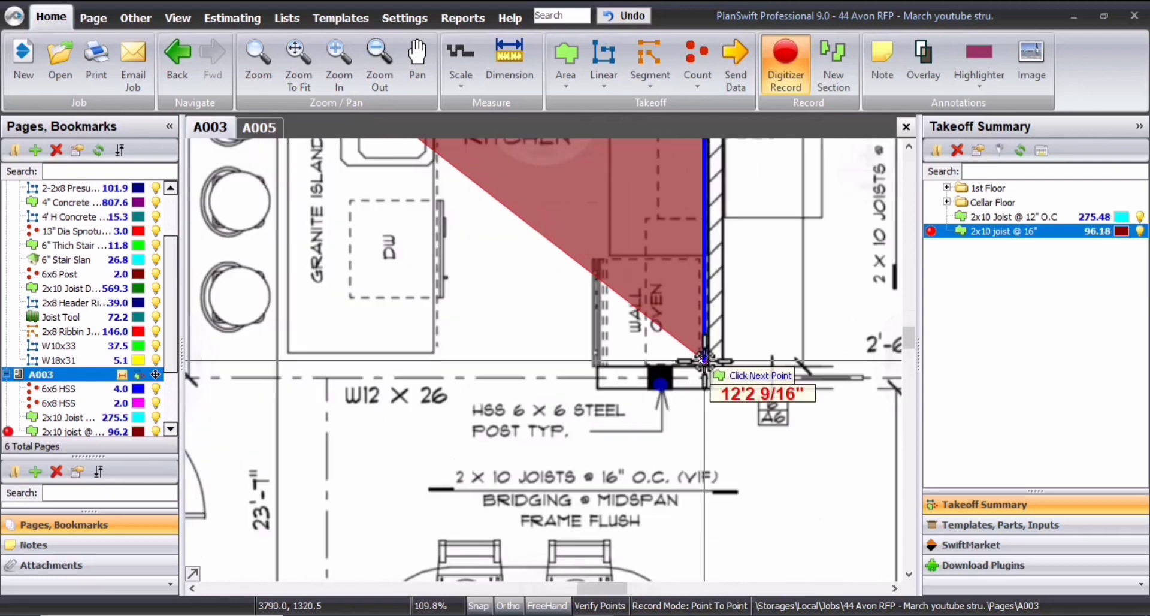
pyautogui.click(706, 362)
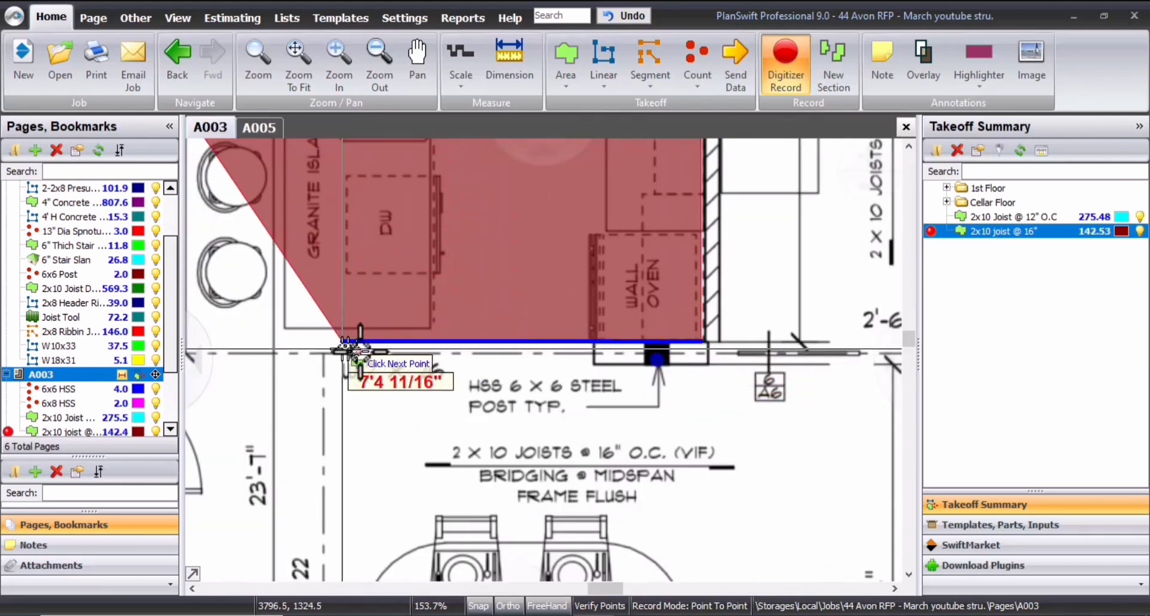
# Continue the kitchen joist outline past the 6x6 HSS post and along the W12x26 beam to the W10x22 beam
pyautogui.scroll(2, 617, 349)
pyautogui.click(541, 341)
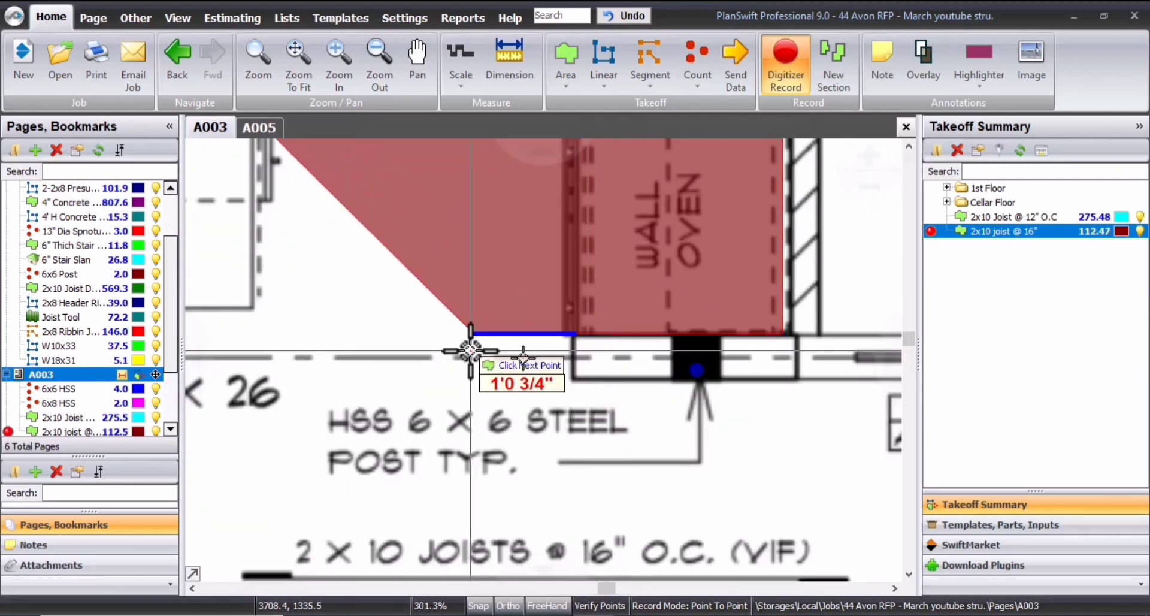
pyautogui.click(573, 336)
pyautogui.scroll(4, 594, 360)
pyautogui.click(521, 328)
pyautogui.scroll(-3, 379, 328)
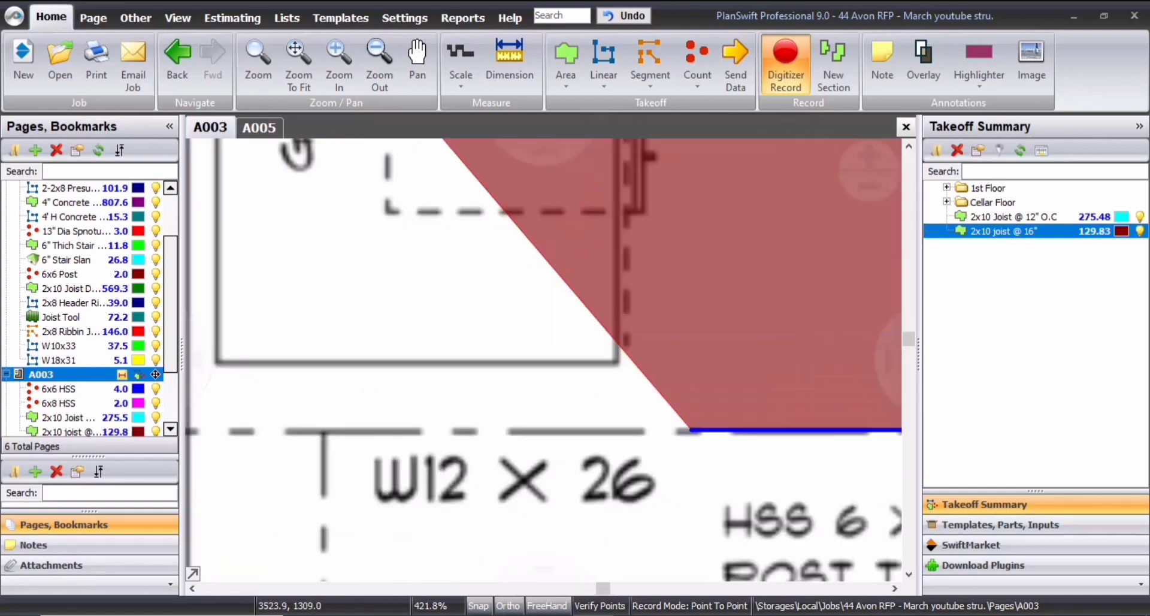
pyautogui.scroll(-3, 521, 330)
pyautogui.scroll(-2, 479, 387)
pyautogui.scroll(6, 498, 395)
pyautogui.click(258, 279)
# Carry the joist outline along the W10x22 beam to the 6x8 HSS post and across to the stair wall
pyautogui.scroll(-5, 290, 406)
pyautogui.scroll(2, 288, 479)
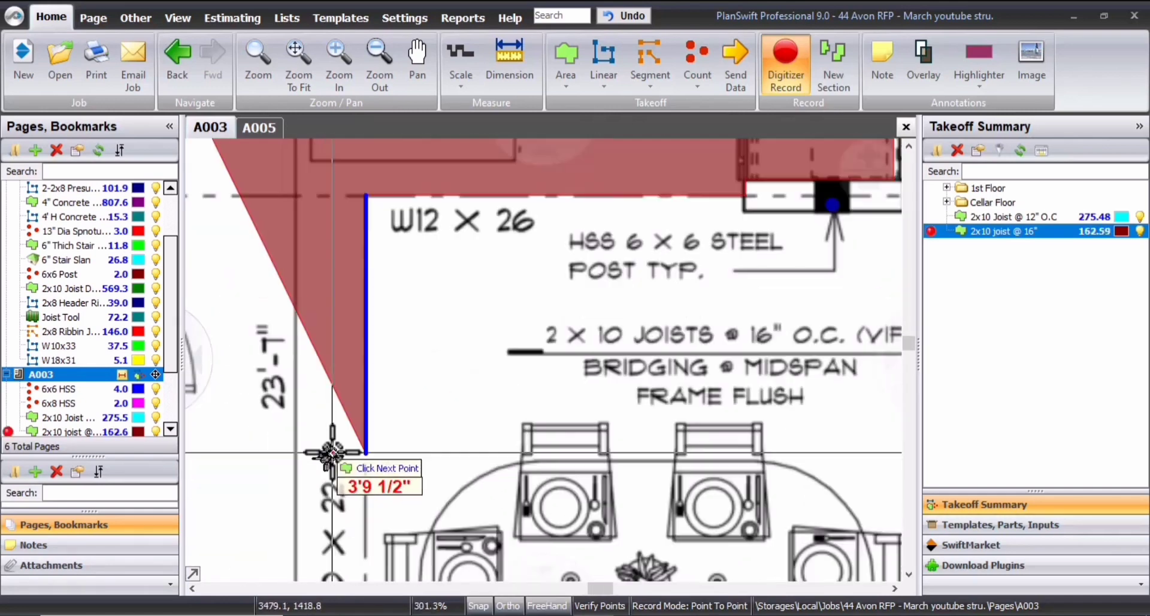
pyautogui.scroll(-2, 333, 452)
pyautogui.scroll(2, 323, 516)
pyautogui.scroll(-2, 326, 470)
pyautogui.moveTo(326, 469); pyautogui.dragTo(430, 369)
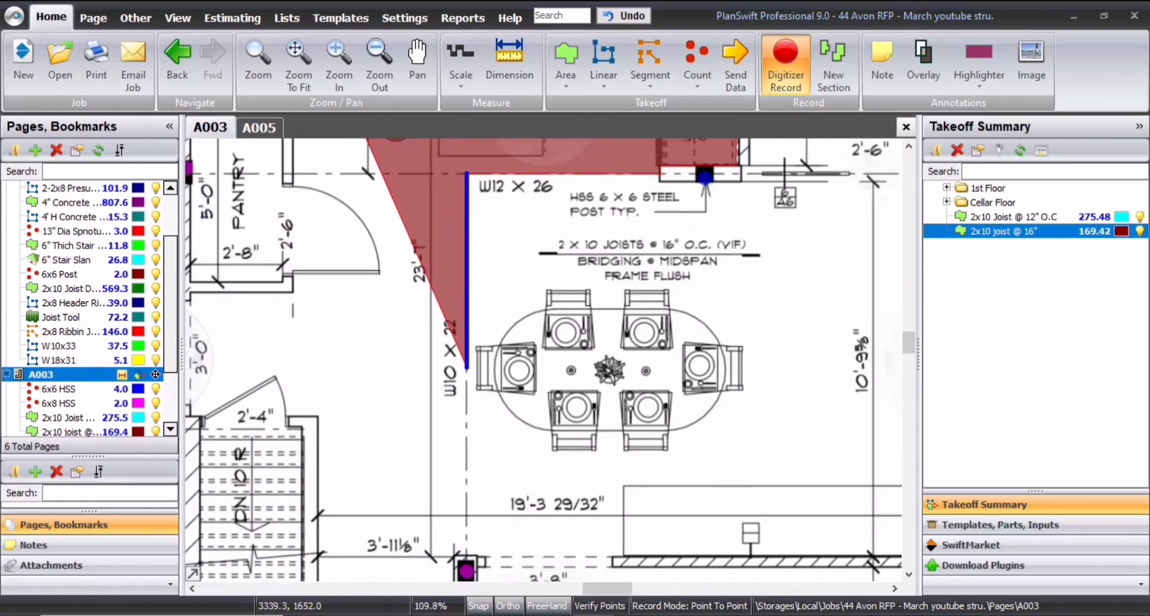
pyautogui.scroll(2, 467, 479)
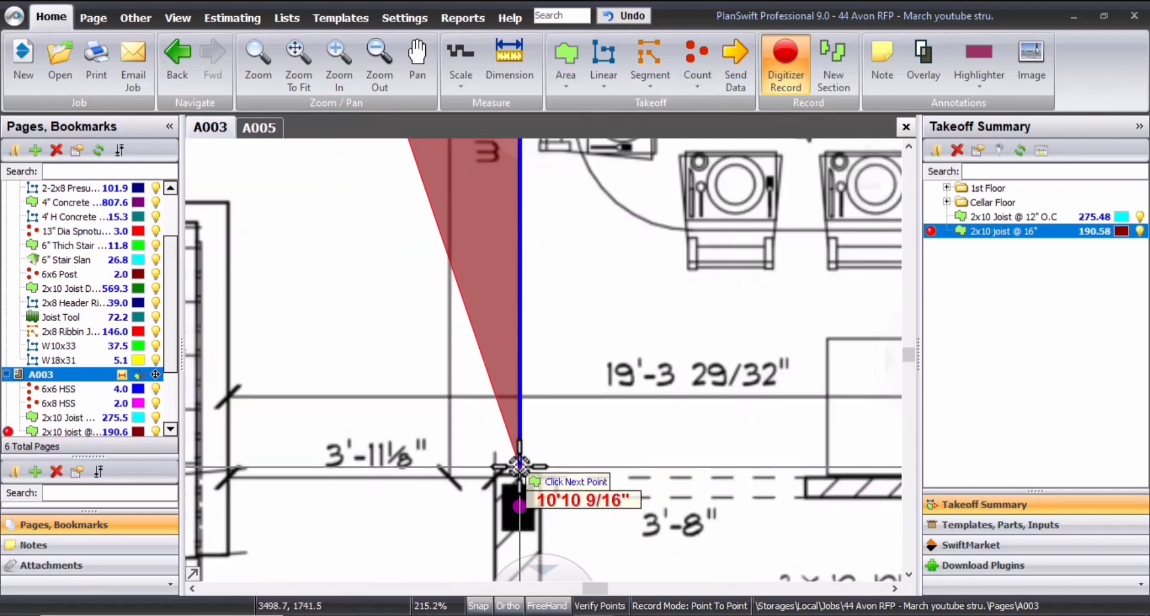
pyautogui.scroll(-3, 512, 476)
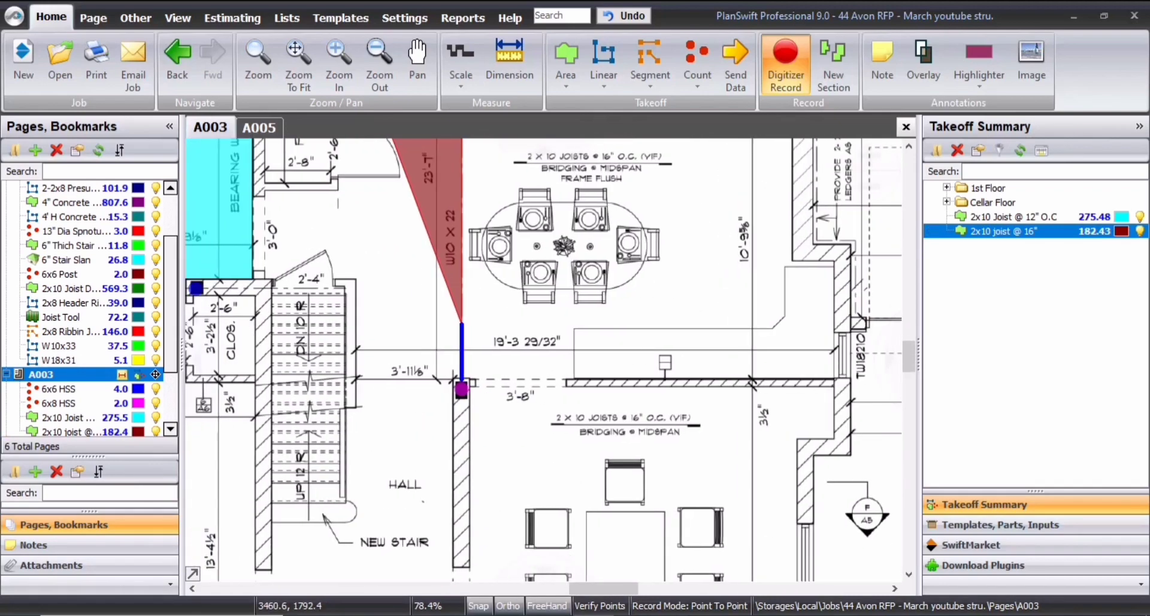
pyautogui.moveTo(512, 476); pyautogui.dragTo(499, 523)
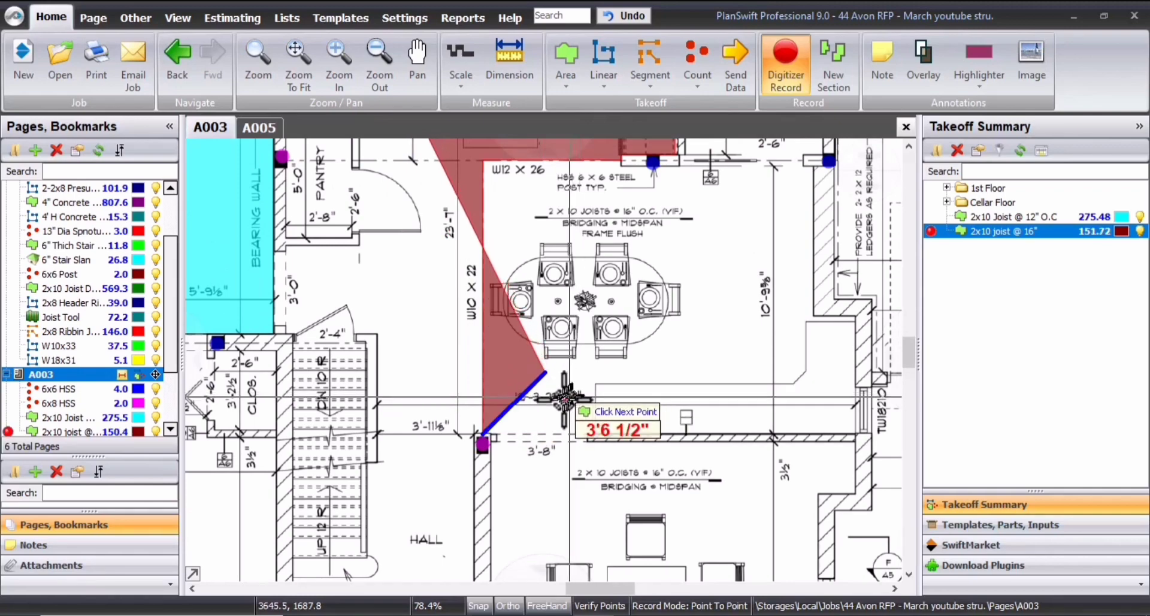
pyautogui.scroll(3, 385, 436)
pyautogui.click(367, 431)
# Trace the outline up the stair wall and across the stair head to the bearing wall, finishing the joist area at about 271 sq ft
pyautogui.scroll(-1, 367, 432)
pyautogui.moveTo(367, 431); pyautogui.dragTo(469, 590)
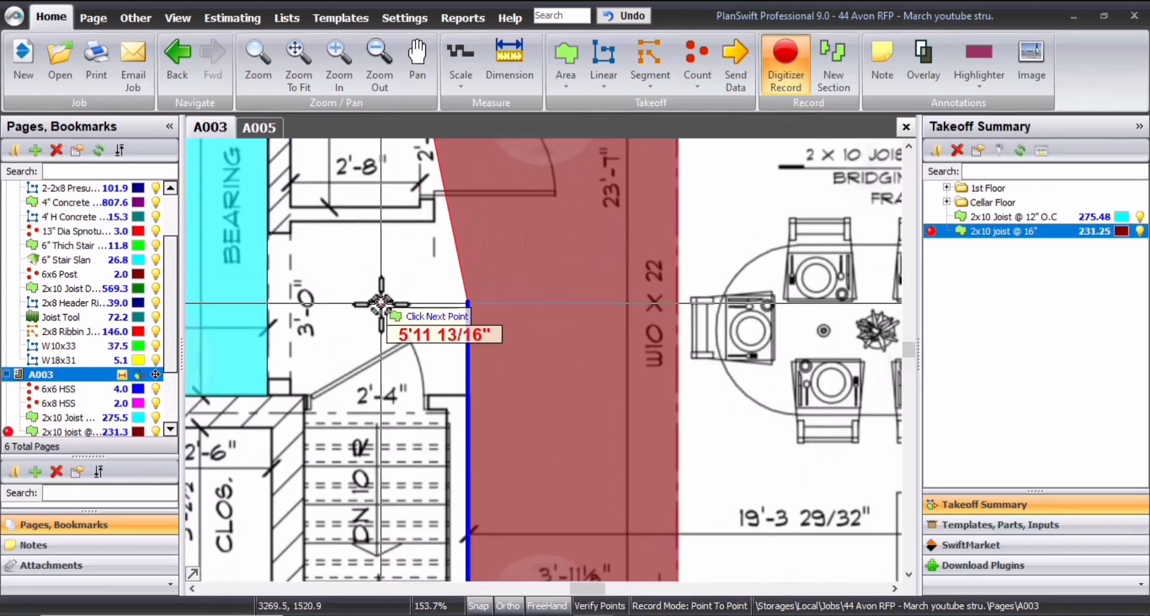
pyautogui.scroll(4, 461, 404)
pyautogui.click(487, 368)
pyautogui.scroll(-1, 487, 368)
pyautogui.moveTo(431, 374); pyautogui.dragTo(591, 378)
pyautogui.scroll(-2, 569, 389)
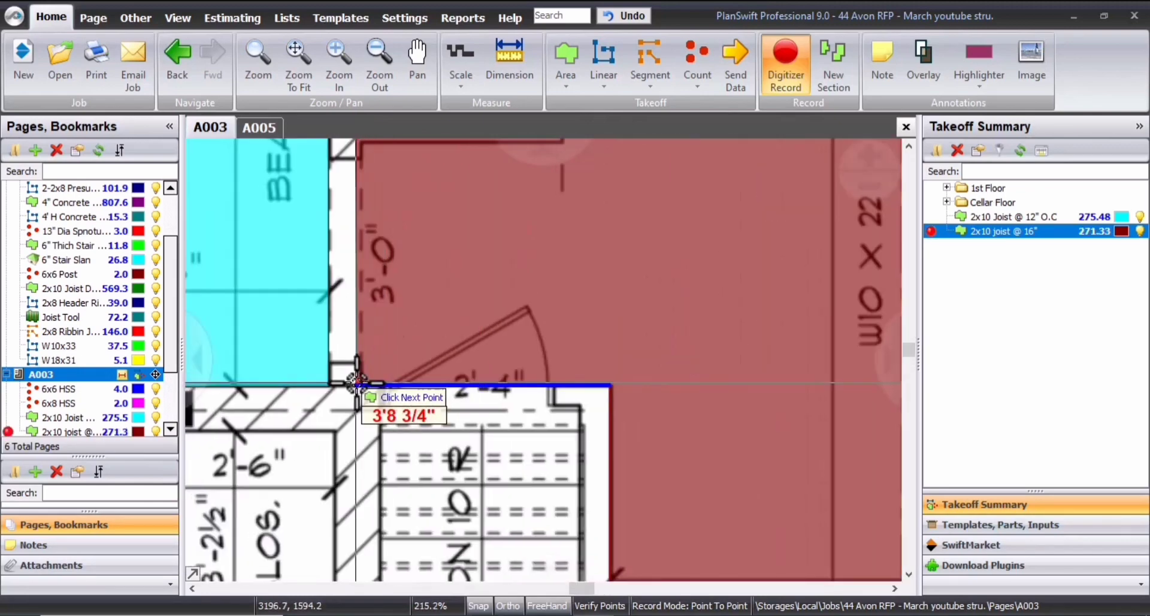
pyautogui.click(403, 381)
pyautogui.scroll(-4, 403, 380)
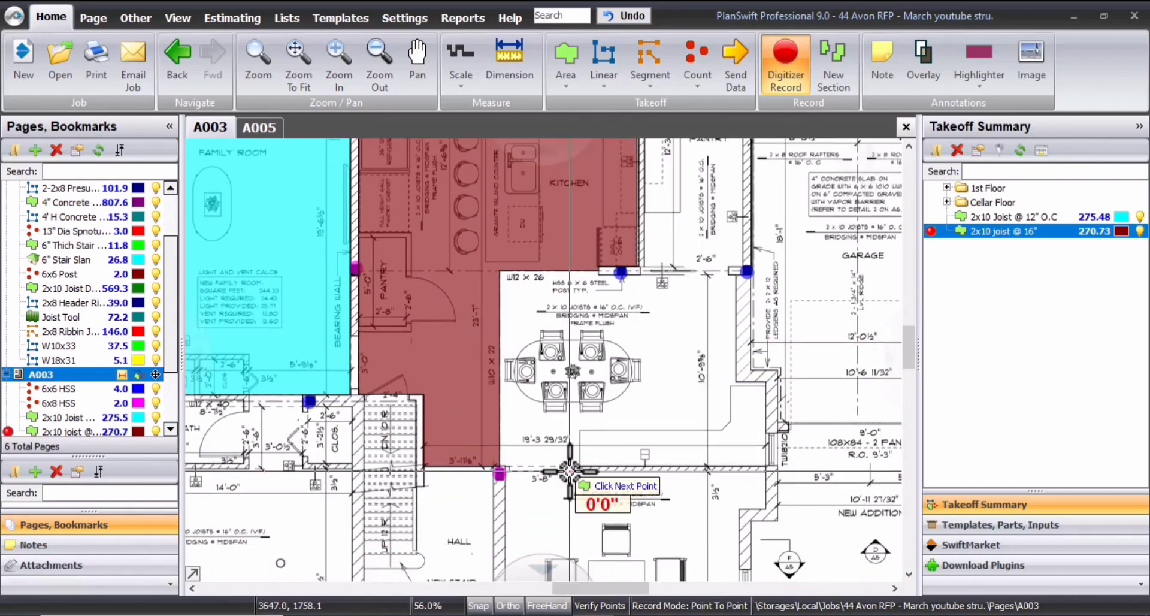
pyautogui.press('Escape')
# Reopen the 2x10 joist @ 16" takeoff and start a new section along the mud room/pantry's exterior wall to the garage wall
pyautogui.scroll(-2, 559, 482)
pyautogui.scroll(-5, 559, 482)
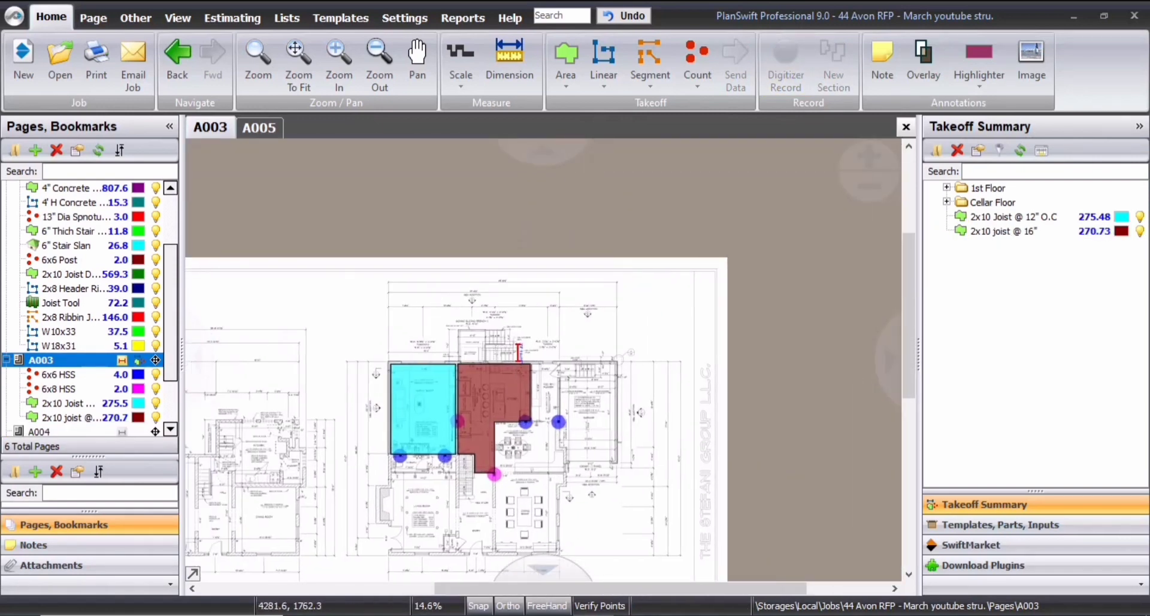
pyautogui.scroll(7, 529, 485)
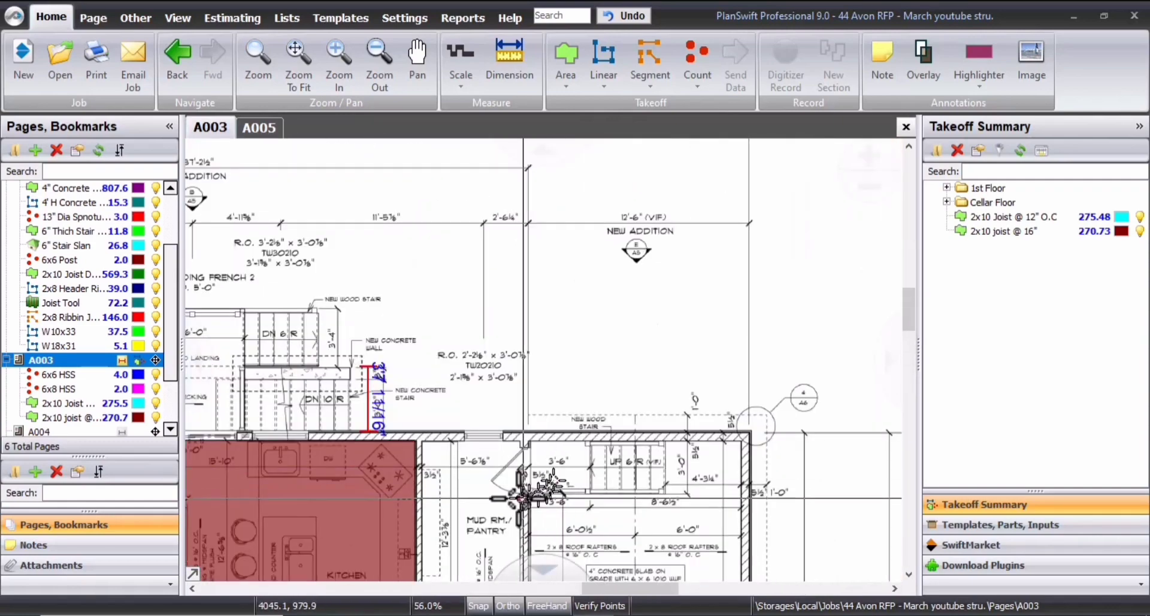
pyautogui.moveTo(470, 508)
pyautogui.mouseDown()
pyautogui.moveTo(493, 512)
pyautogui.moveTo(430, 473)
pyautogui.mouseUp()
pyautogui.click(362, 419)
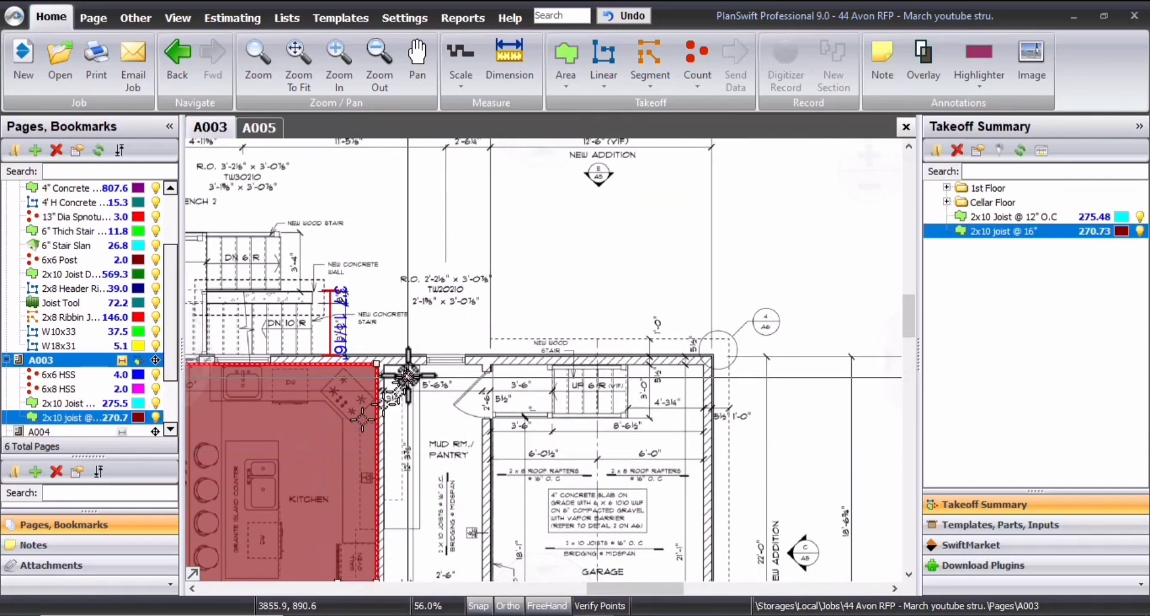
pyautogui.scroll(-2, 415, 417)
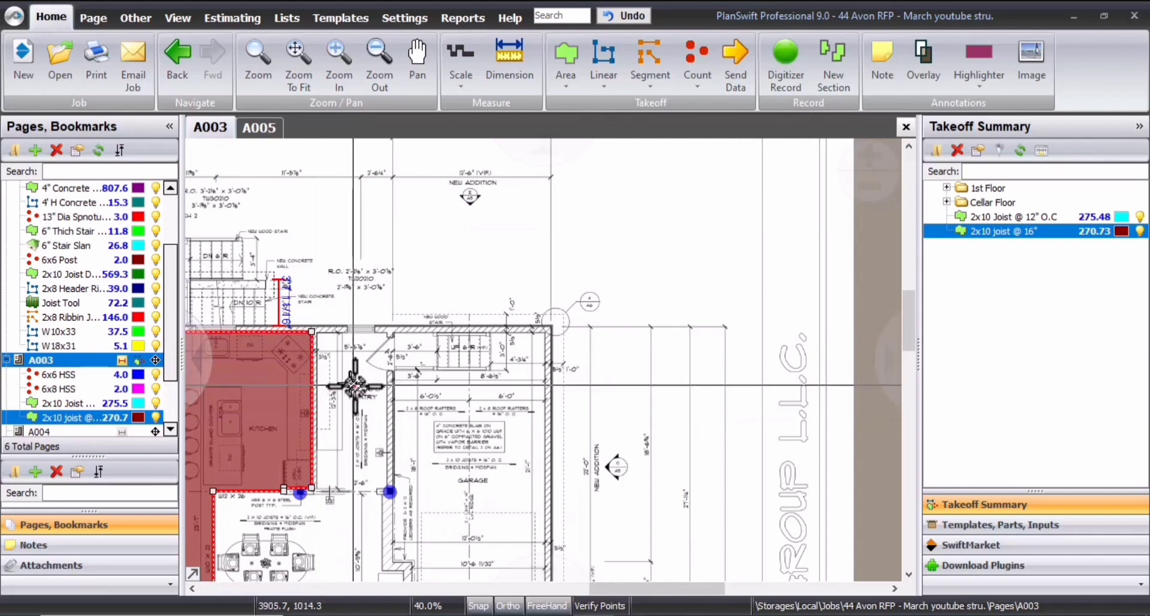
pyautogui.scroll(5, 344, 346)
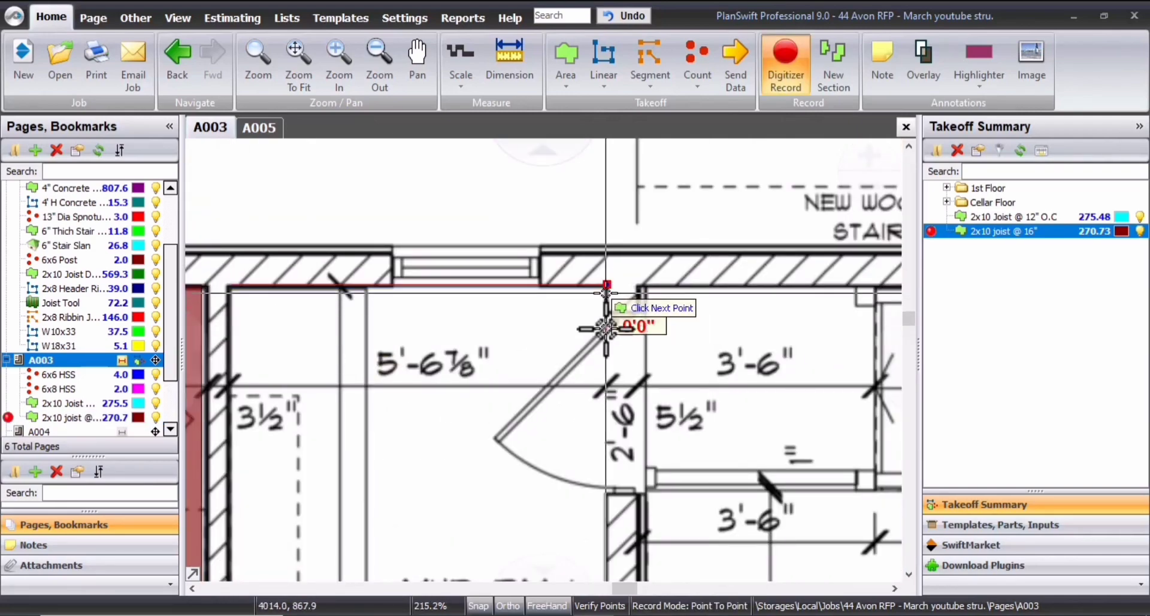
# Carry the mud room outline down the garage wall to the 6x6 HSS post and complete the section, about 339 sq ft in total
pyautogui.scroll(-4, 606, 327)
pyautogui.scroll(8, 573, 463)
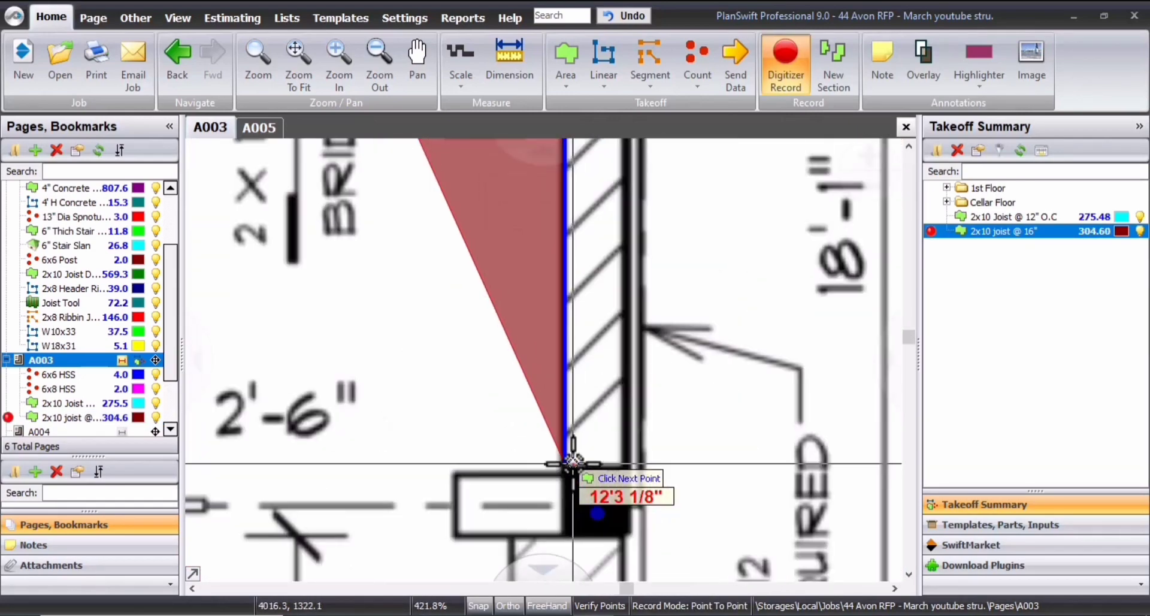
pyautogui.click(573, 462)
pyautogui.scroll(-5, 358, 459)
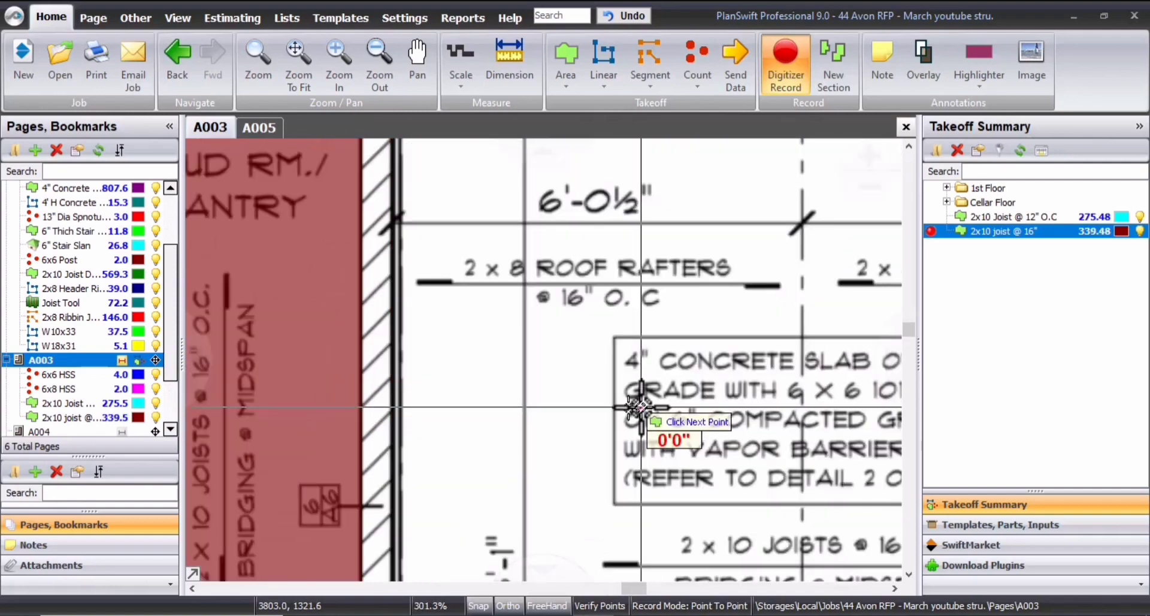
# Start the garage joist outline at the mud room wall corner and trace along the exterior wall to the far corner
pyautogui.scroll(5, 465, 254)
pyautogui.click(465, 254)
pyautogui.scroll(-5, 740, 268)
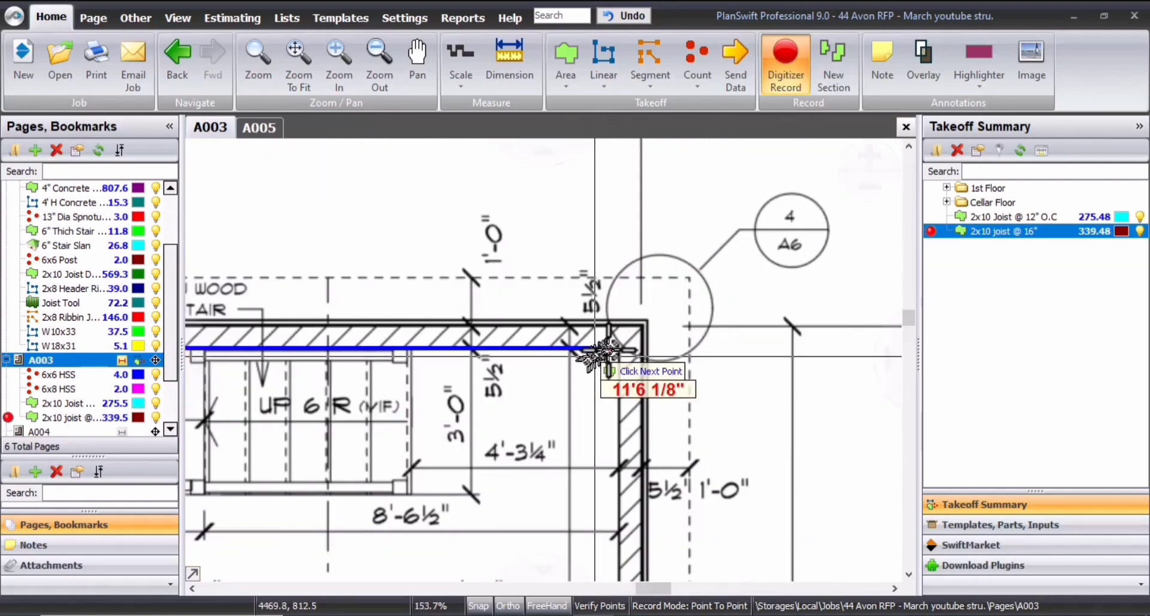
pyautogui.scroll(3, 599, 346)
pyautogui.click(647, 349)
# Continue the garage joist outline down the outer side wall to the corner beside the garage door
pyautogui.scroll(-4, 647, 349)
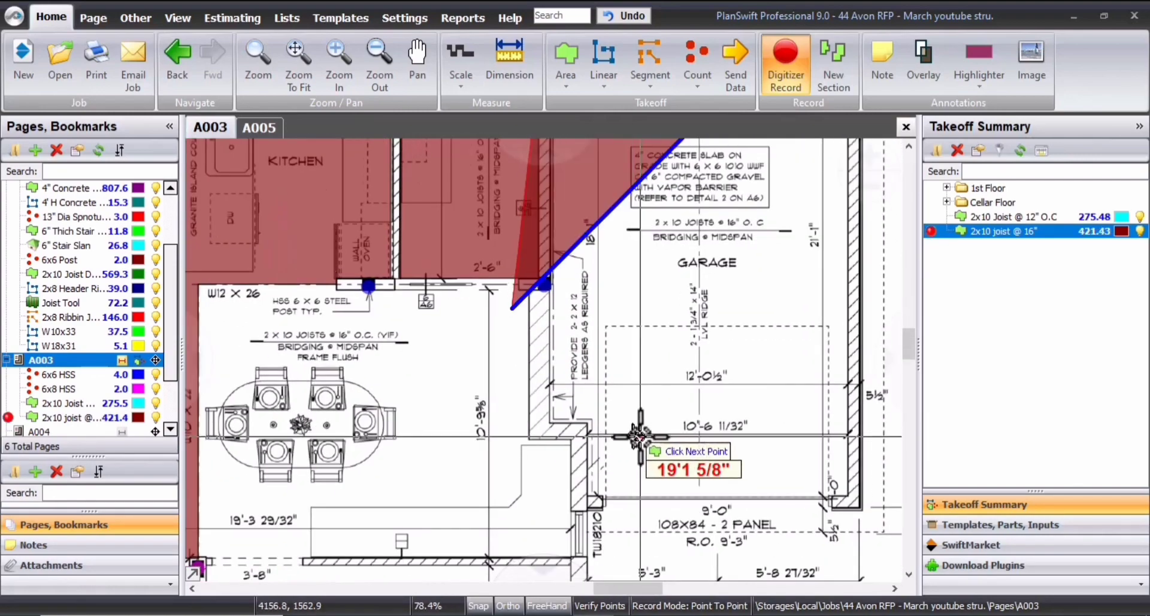
pyautogui.scroll(-1, 708, 421)
pyautogui.moveTo(708, 421); pyautogui.dragTo(678, 476)
pyautogui.scroll(2, 653, 345)
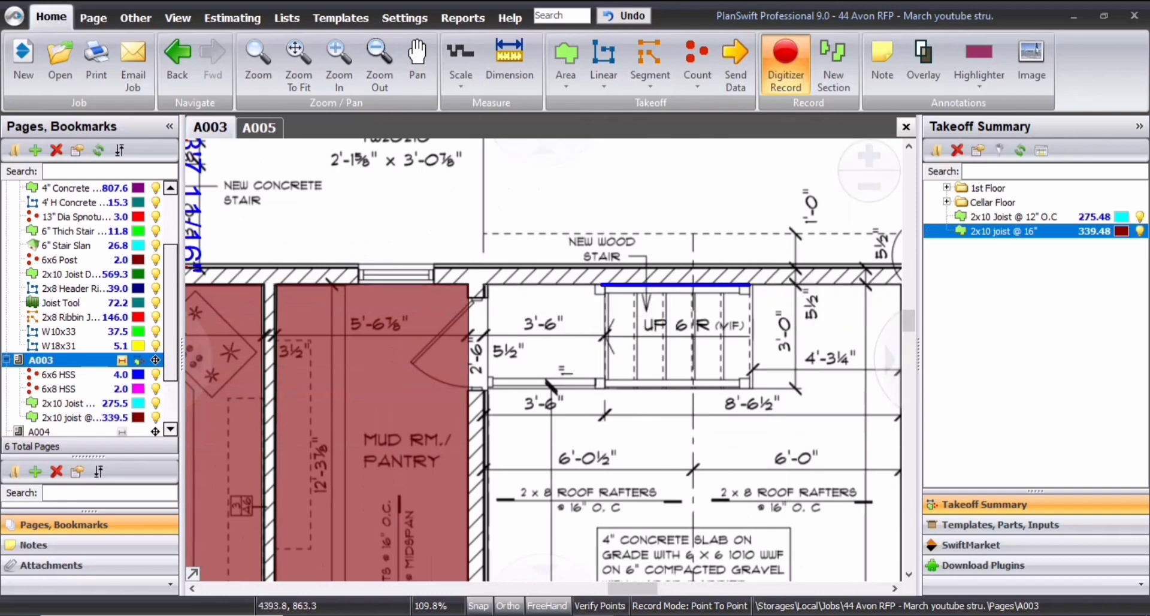
pyautogui.moveTo(839, 287); pyautogui.dragTo(713, 287)
pyautogui.scroll(-3, 764, 443)
pyautogui.scroll(3, 768, 554)
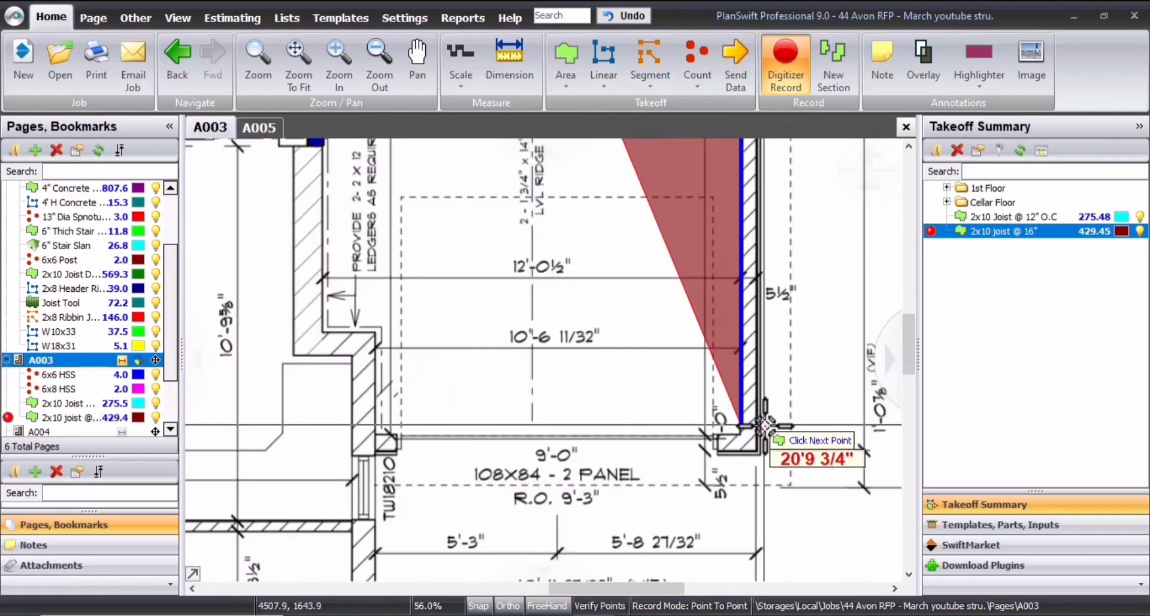
pyautogui.click(744, 433)
pyautogui.scroll(1, 381, 430)
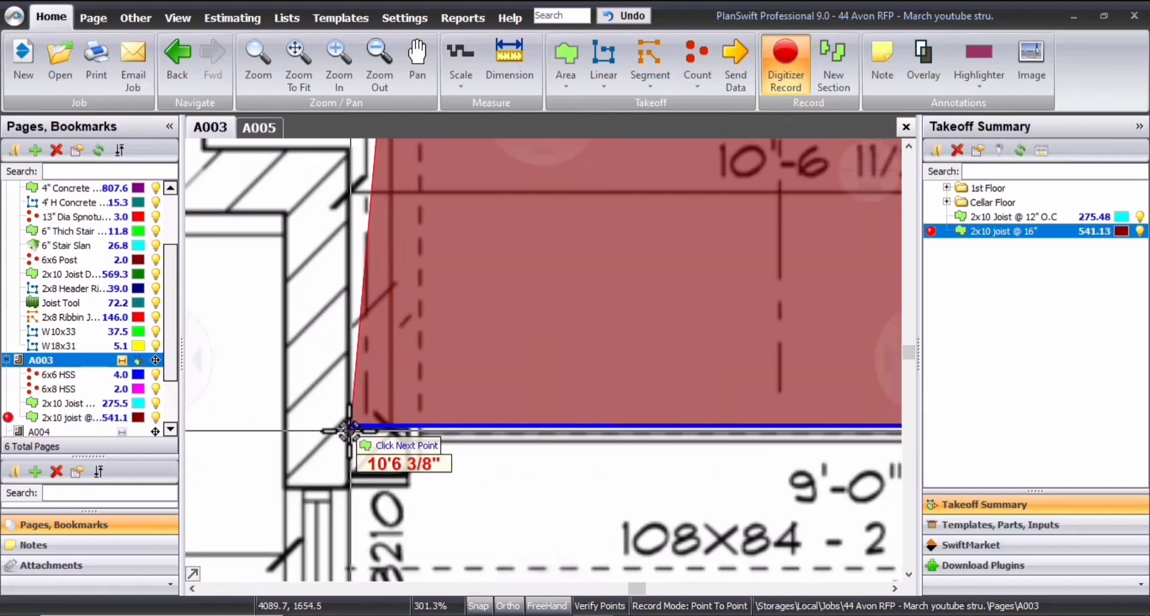
# Carry the garage outline across the door opening to the opposite wall and around the wall jog beside the dining area
pyautogui.click(350, 430)
pyautogui.scroll(-1, 349, 239)
pyautogui.moveTo(344, 147); pyautogui.dragTo(454, 354)
pyautogui.scroll(2, 464, 400)
pyautogui.click(448, 391)
pyautogui.click(242, 383)
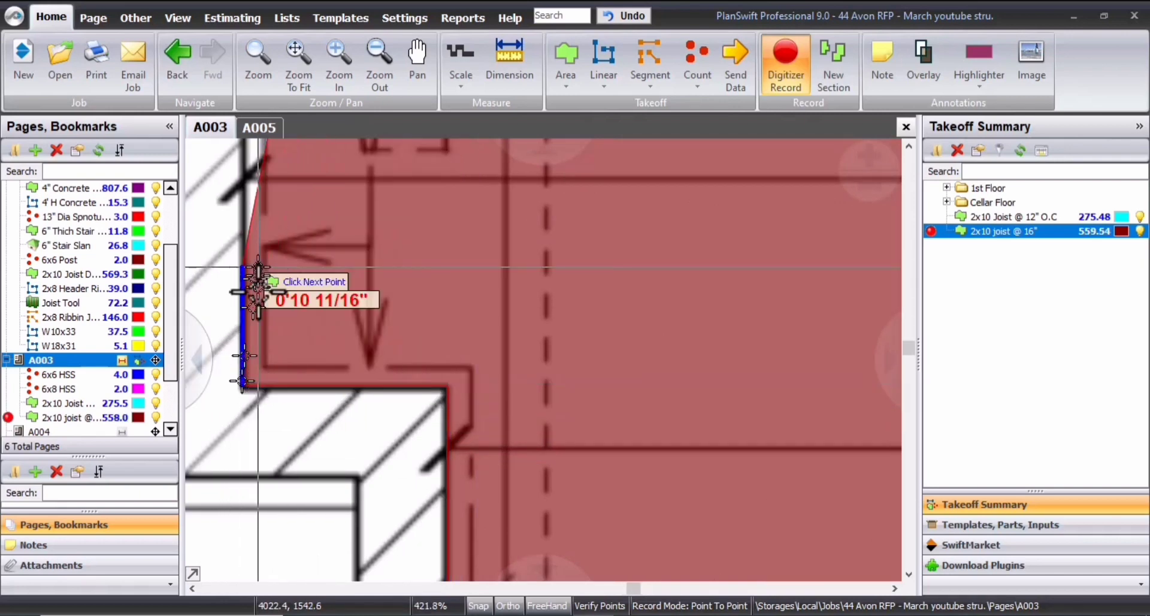
# Bring the garage outline up the mud room wall to its starting corner and finish the 16" joist area at about 589 sq ft
pyautogui.scroll(-4, 257, 281)
pyautogui.scroll(1, 456, 266)
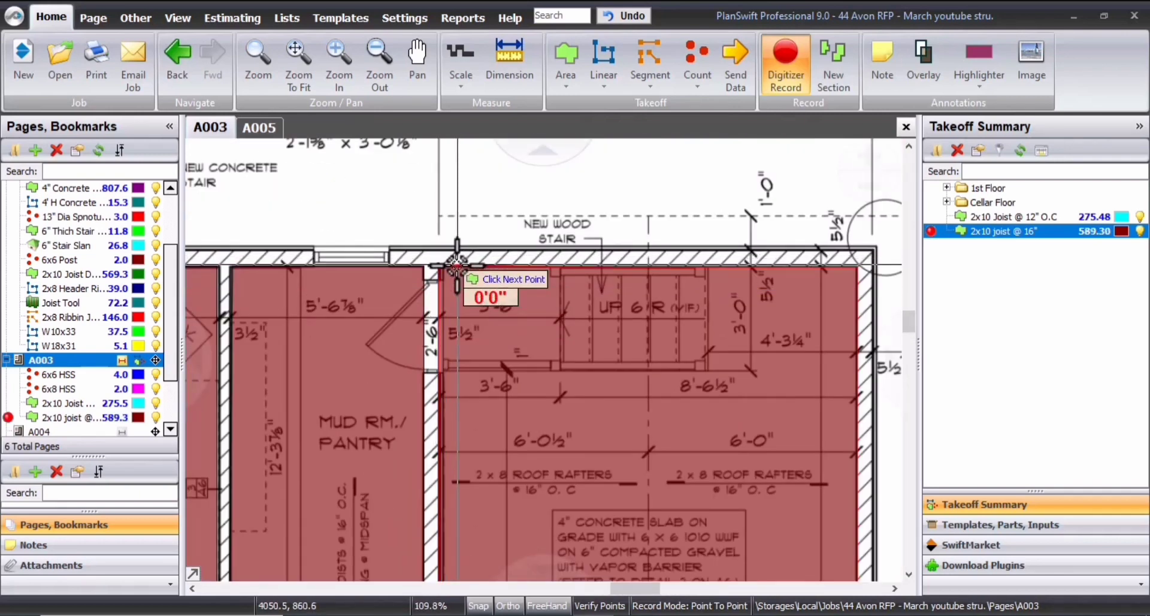
pyautogui.scroll(-2, 457, 265)
pyautogui.scroll(3, 530, 380)
pyautogui.press('Escape')
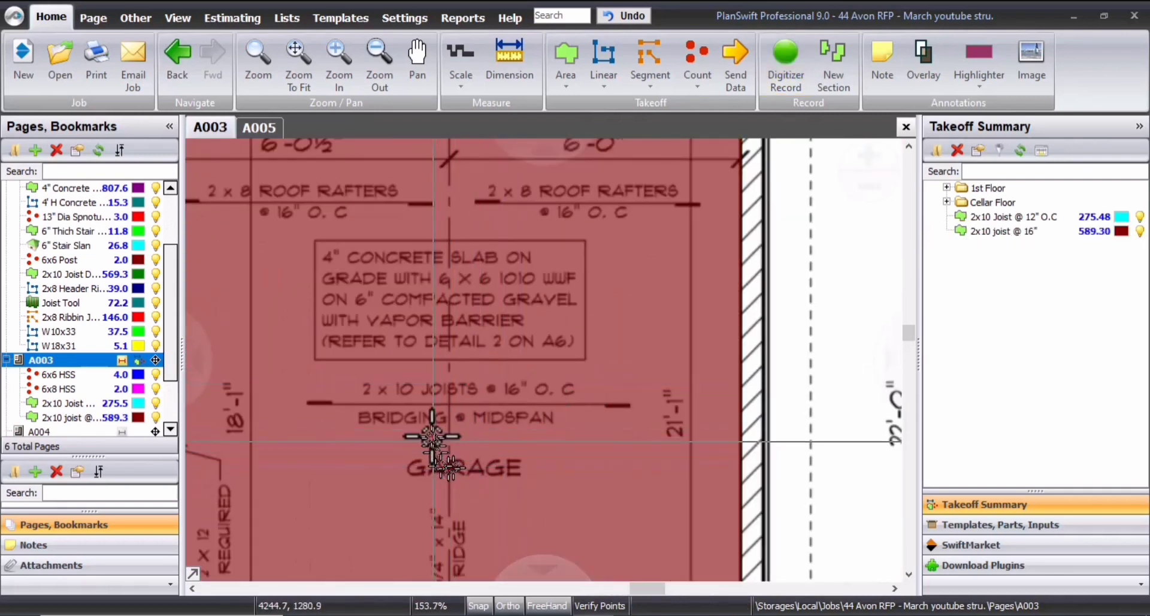
# Review the garage joist note and the traced 12" and 16" joist areas across the first floor plan
pyautogui.scroll(-3, 495, 431)
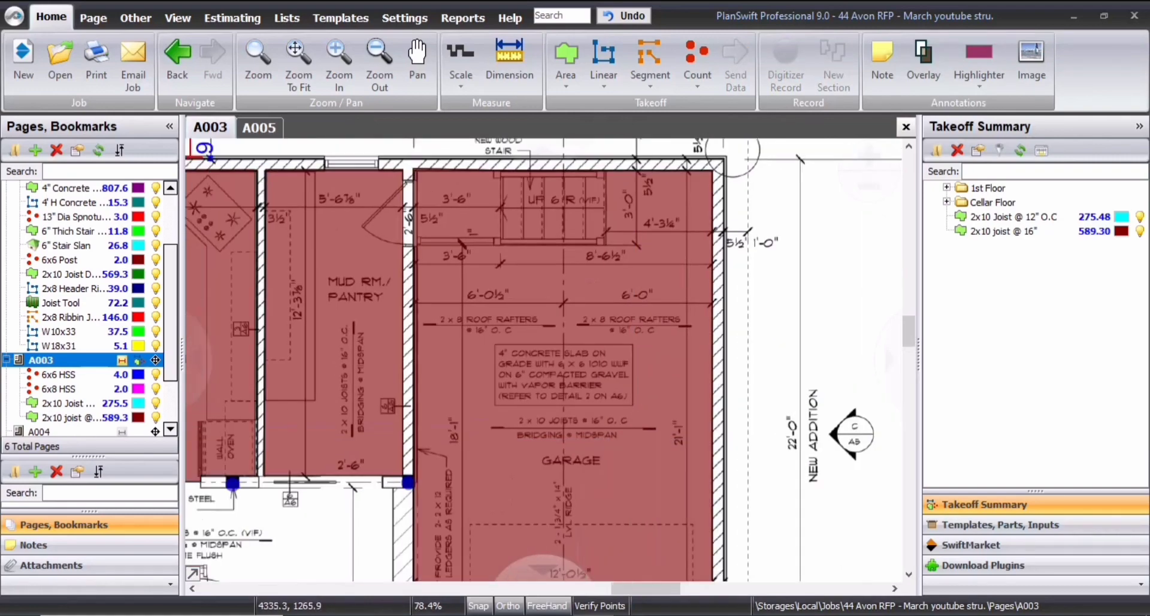
pyautogui.scroll(3, 566, 400)
pyautogui.scroll(-3, 595, 397)
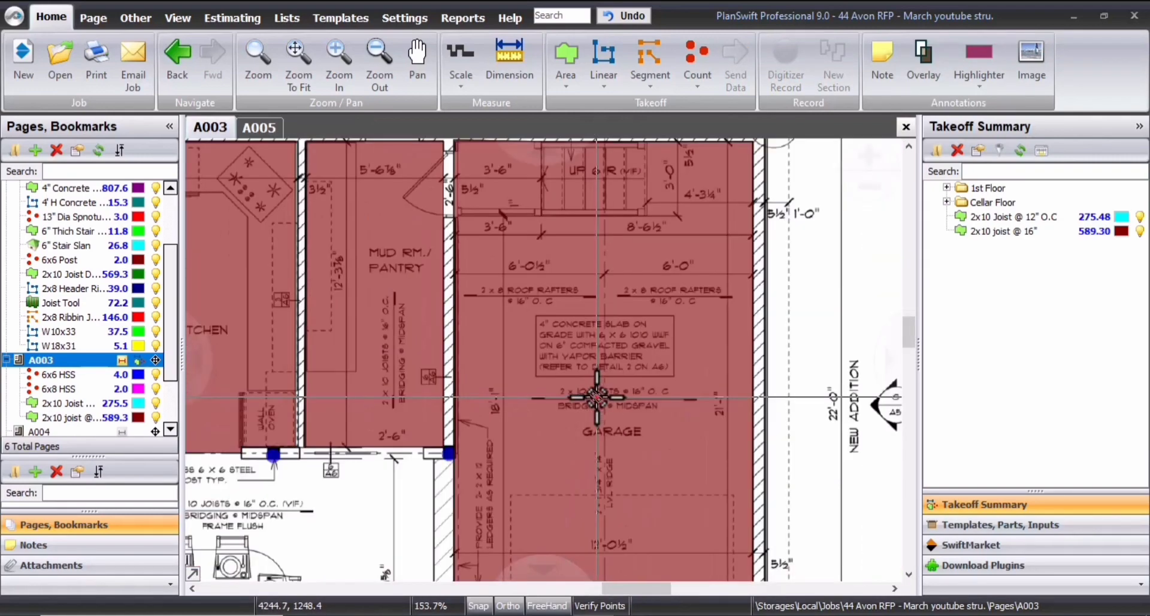
pyautogui.scroll(2, 589, 404)
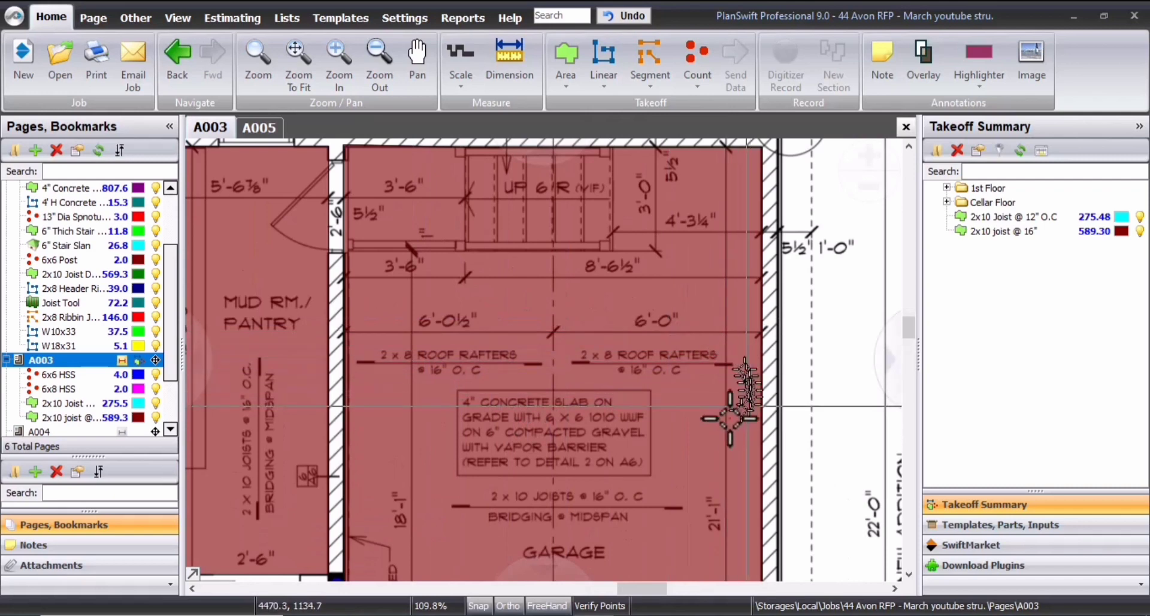
pyautogui.scroll(-2, 666, 394)
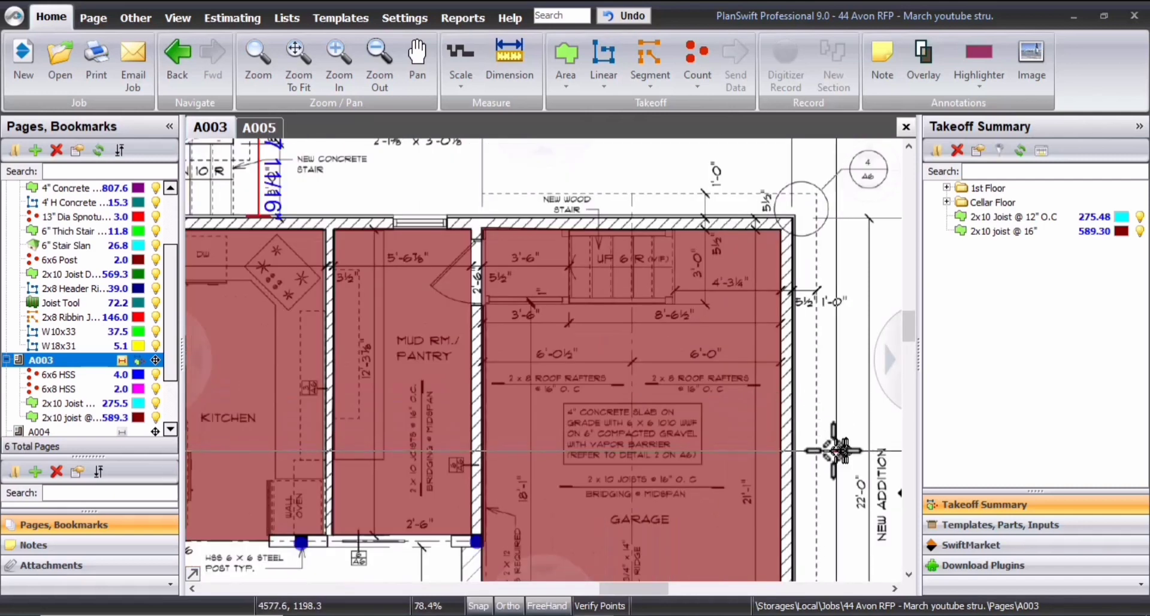
pyautogui.scroll(1, 677, 443)
pyautogui.scroll(-1, 689, 503)
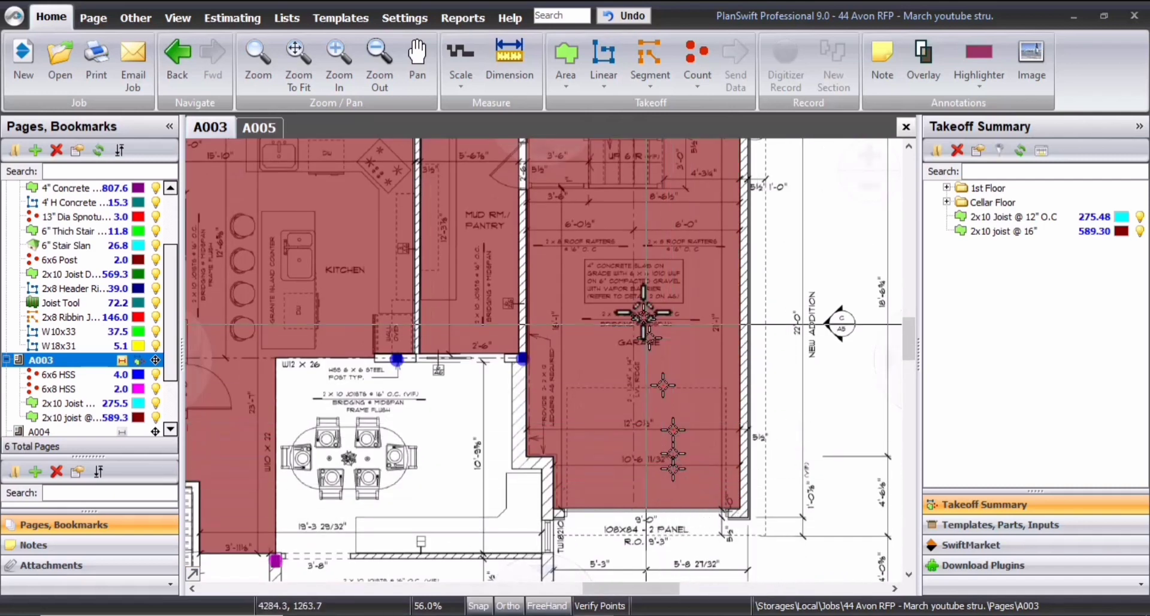
pyautogui.scroll(-2, 779, 437)
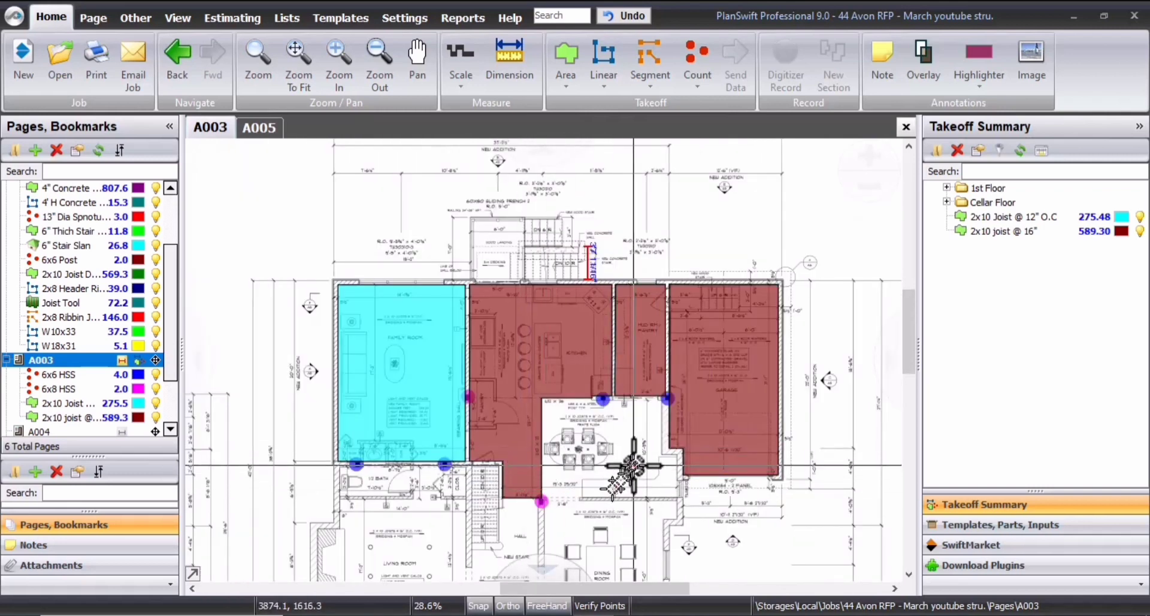
pyautogui.moveTo(631, 465); pyautogui.dragTo(653, 461)
pyautogui.hscroll(2, 677, 486)
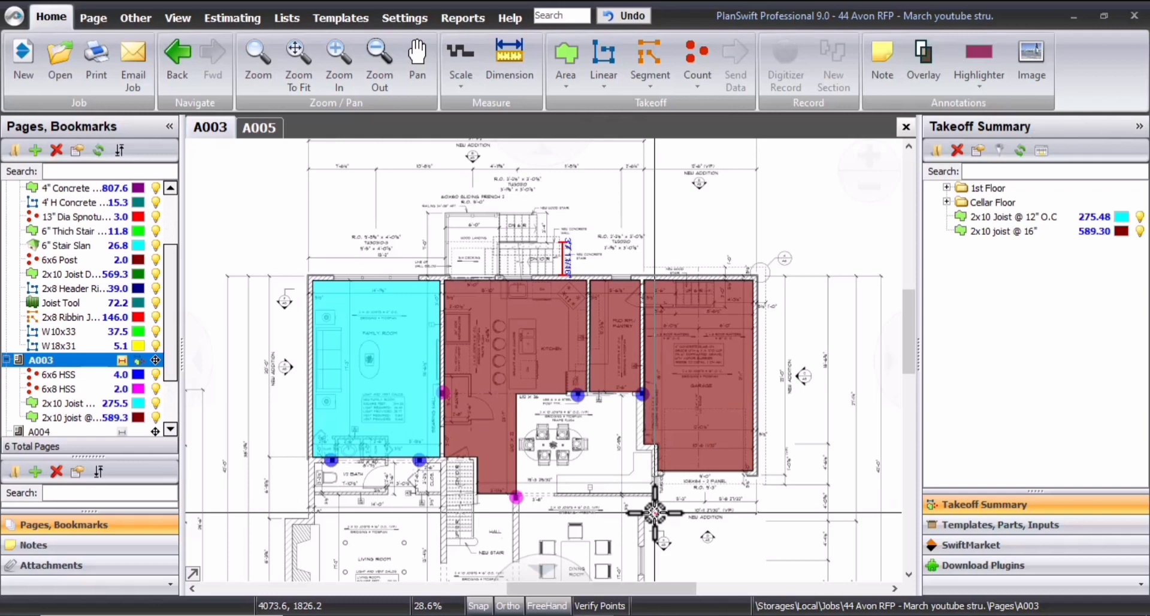
# Using the A005 header ribbon joist note, create a solid green linear takeoff named 2x8 Ribbin Joist on A003 and start tracing it
pyautogui.click(270, 135)
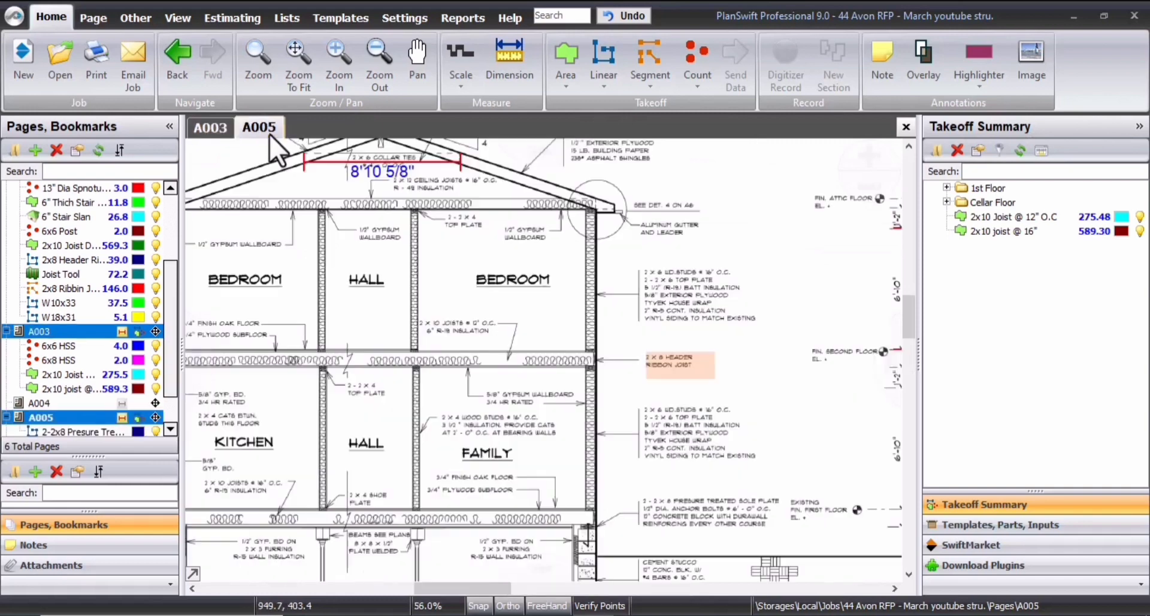
pyautogui.click(224, 133)
pyautogui.scroll(5, 365, 373)
pyautogui.scroll(-2, 444, 398)
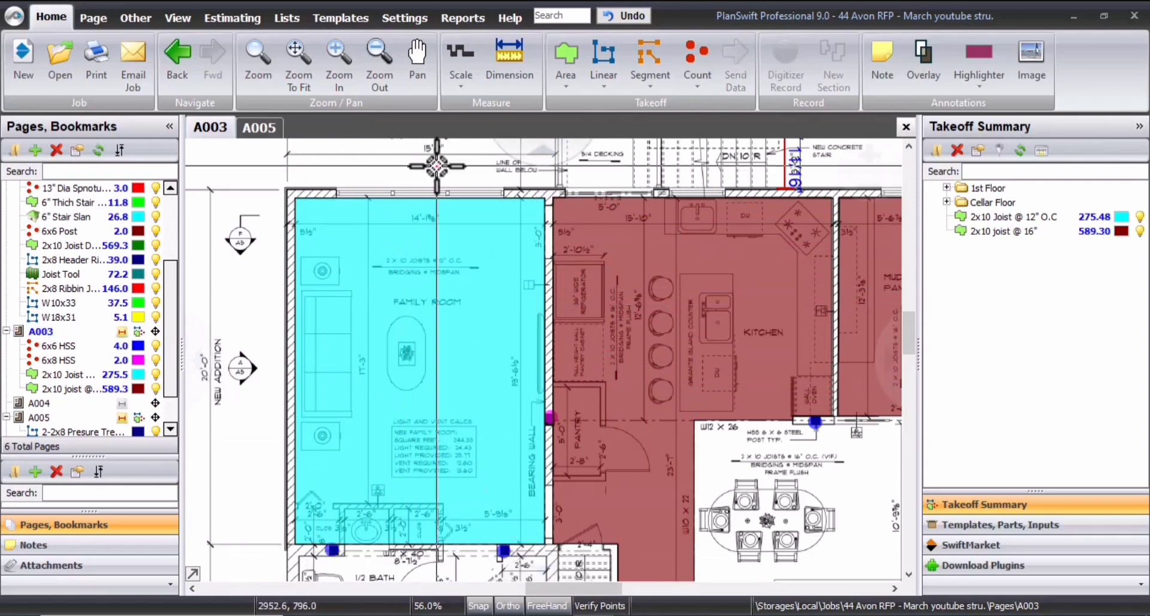
pyautogui.scroll(1, 437, 173)
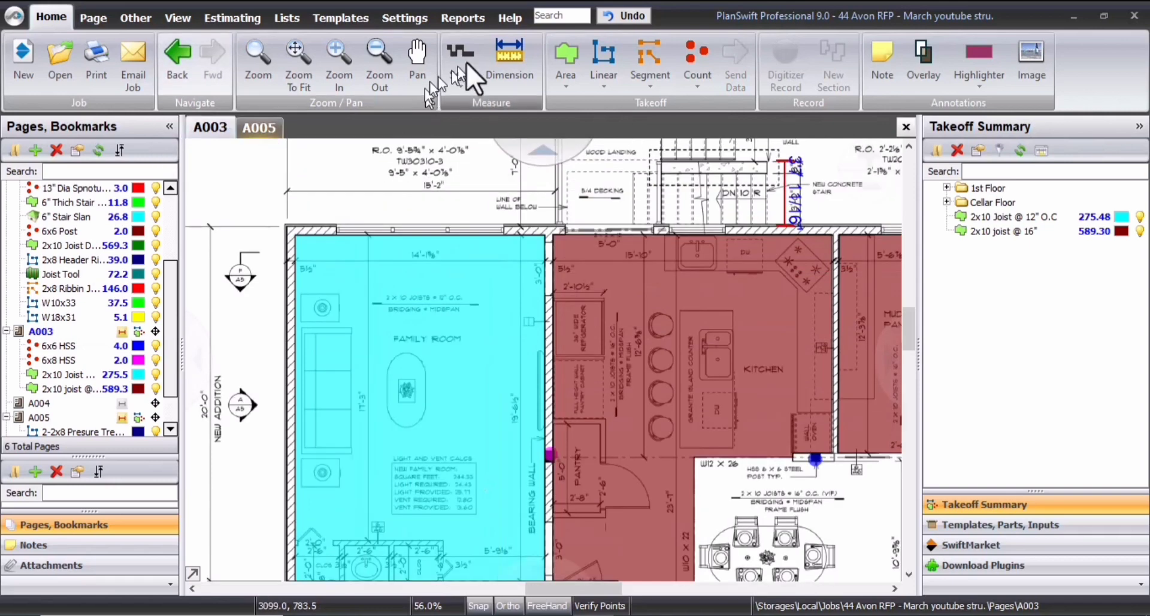
pyautogui.click(614, 55)
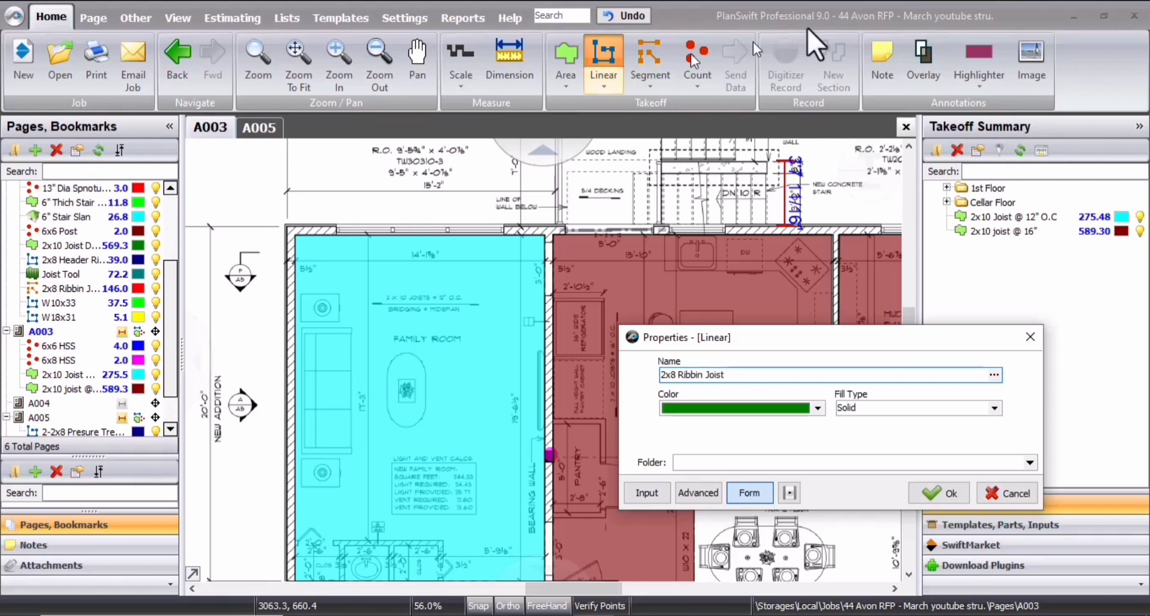
pyautogui.click(950, 493)
pyautogui.scroll(-3, 282, 353)
pyautogui.moveTo(287, 557); pyautogui.dragTo(247, 165)
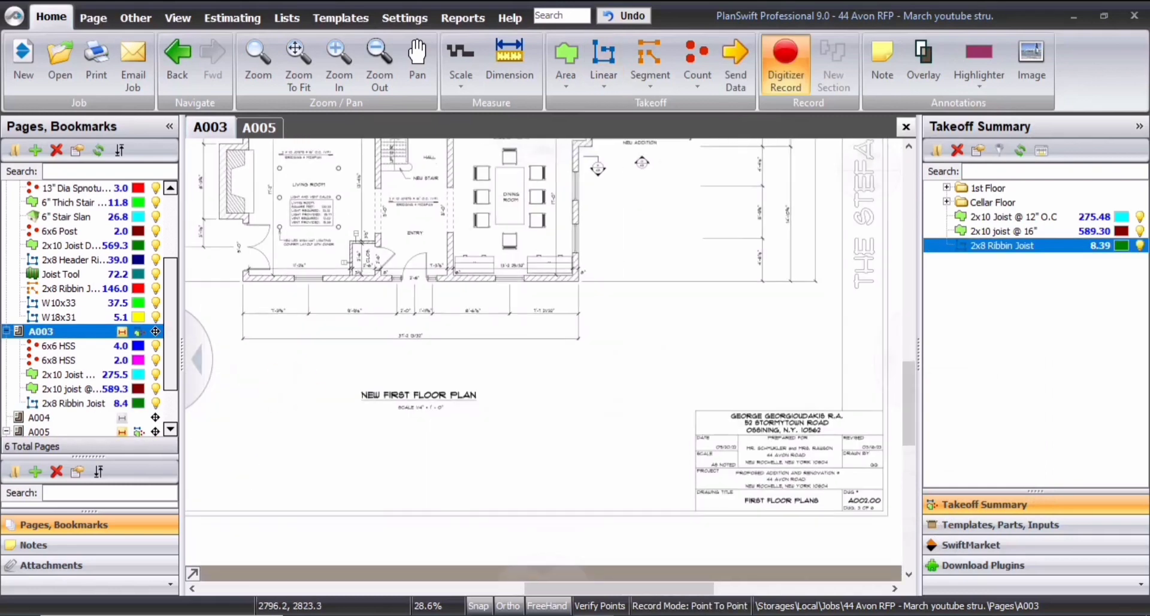
# Trace a 2x8 Ribbin Joist section about 19'-6" long along the family room's outer side wall and finish the section
pyautogui.click(250, 233)
pyautogui.moveTo(250, 240); pyautogui.dragTo(294, 548)
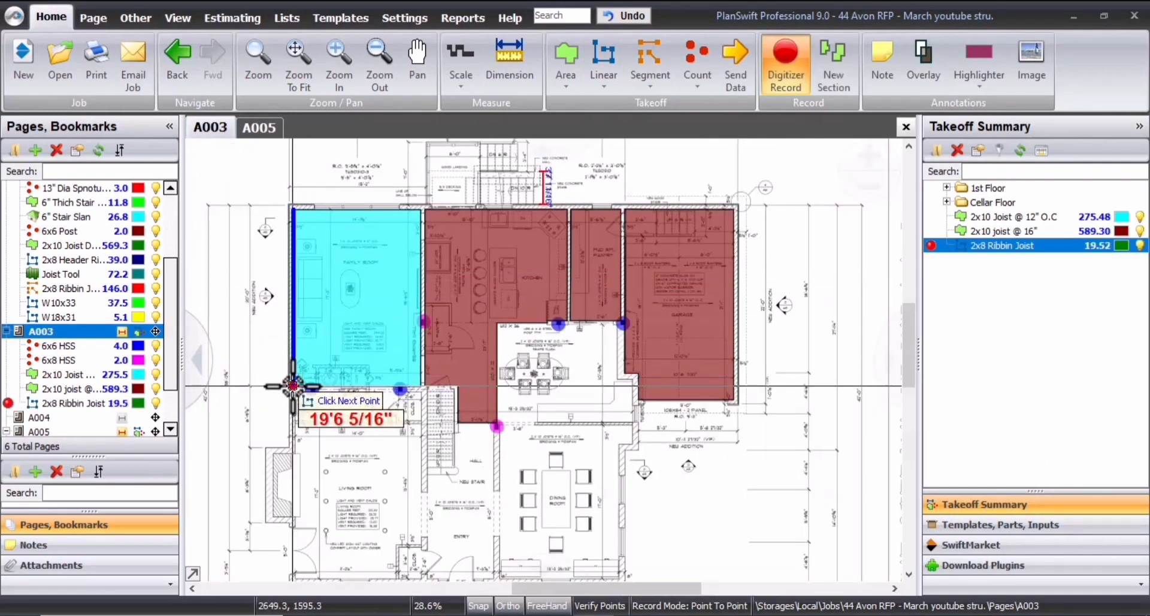
pyautogui.click(292, 387)
pyautogui.press('n')
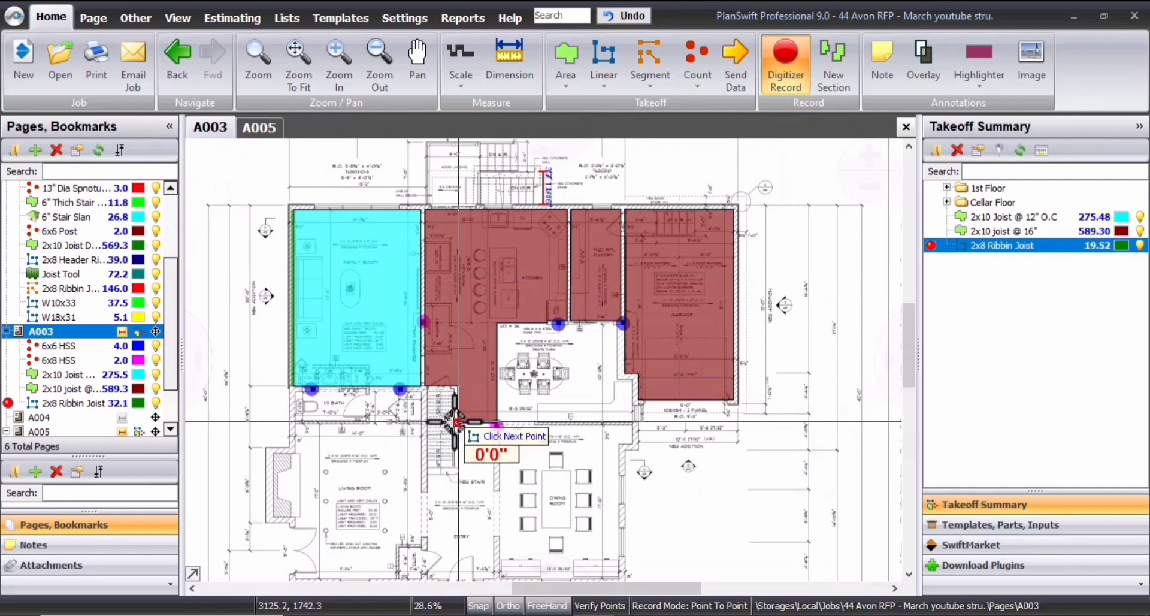
# Trace a 2x8 Ribbin Joist section along the full length of the bearing wall between the family room and kitchen
pyautogui.scroll(5, 422, 210)
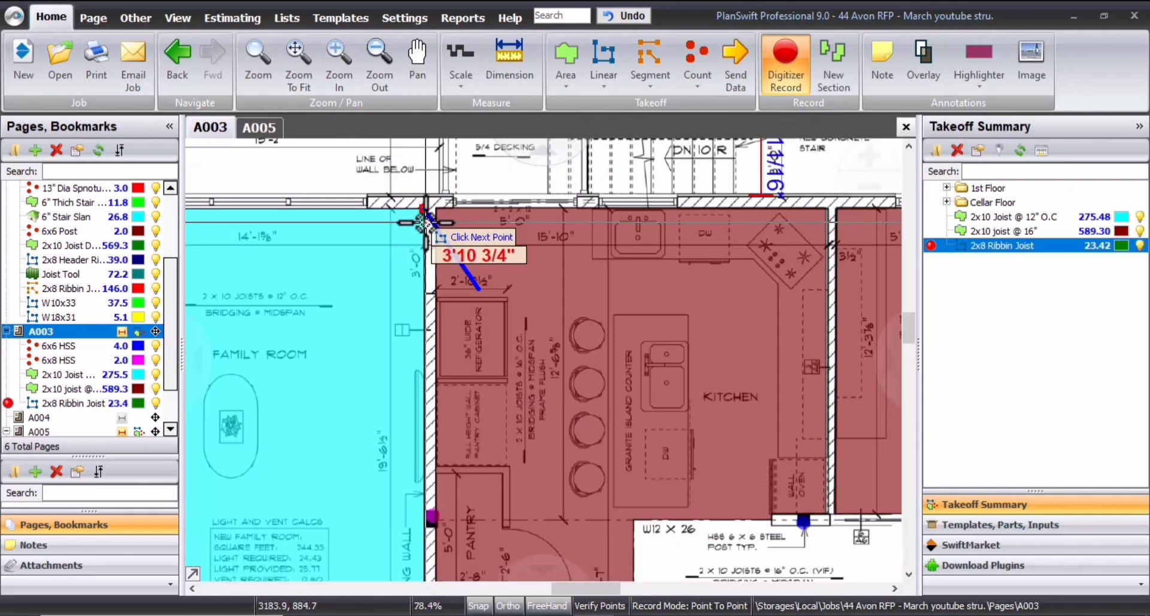
pyautogui.click(672, 481)
pyautogui.hotkey('ctrl', 'z')
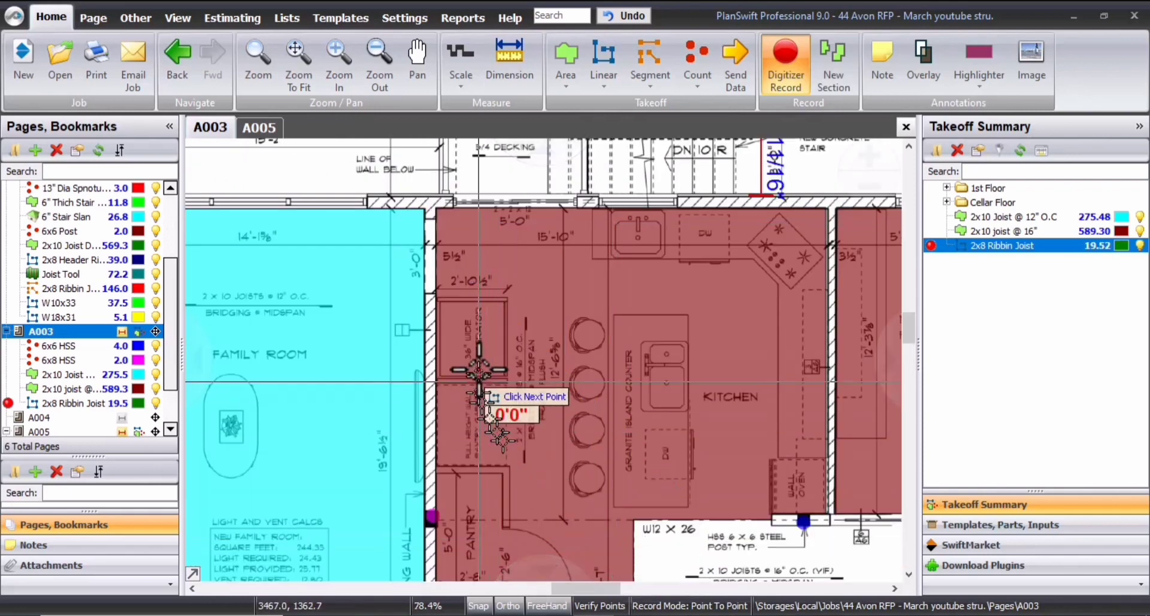
pyautogui.click(425, 211)
pyautogui.scroll(-1, 402, 346)
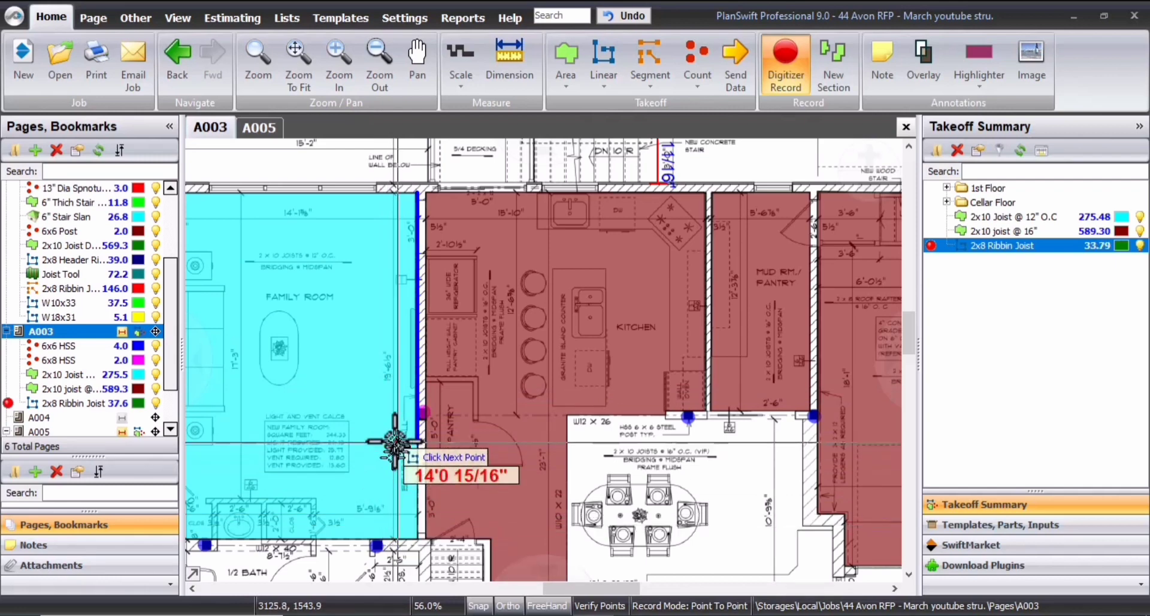
pyautogui.moveTo(415, 472); pyautogui.dragTo(399, 442)
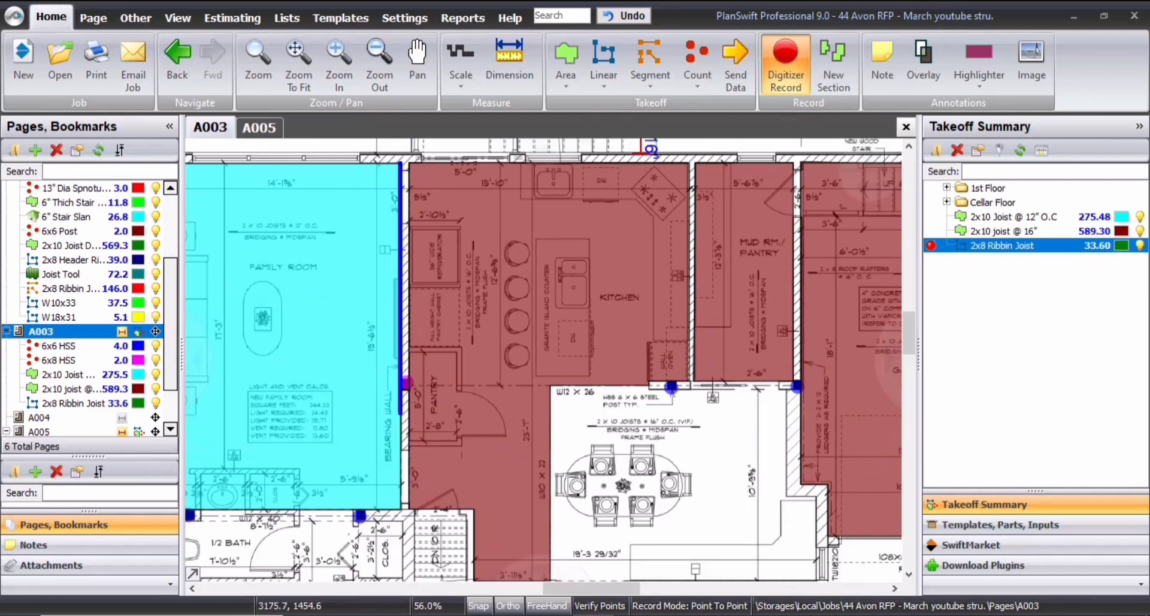
pyautogui.doubleClick(401, 511)
pyautogui.scroll(-2, 388, 533)
pyautogui.moveTo(404, 533); pyautogui.dragTo(370, 554)
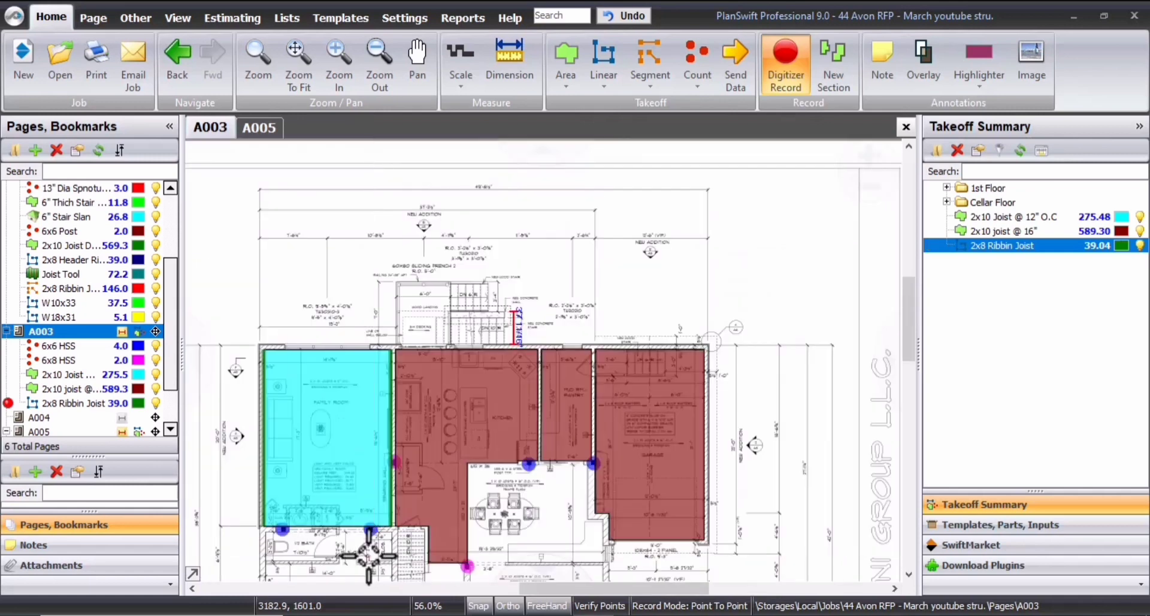
# Trace a 2x8 Ribbin Joist section along the exterior wall behind the kitchen and mud room
pyautogui.scroll(2, 422, 492)
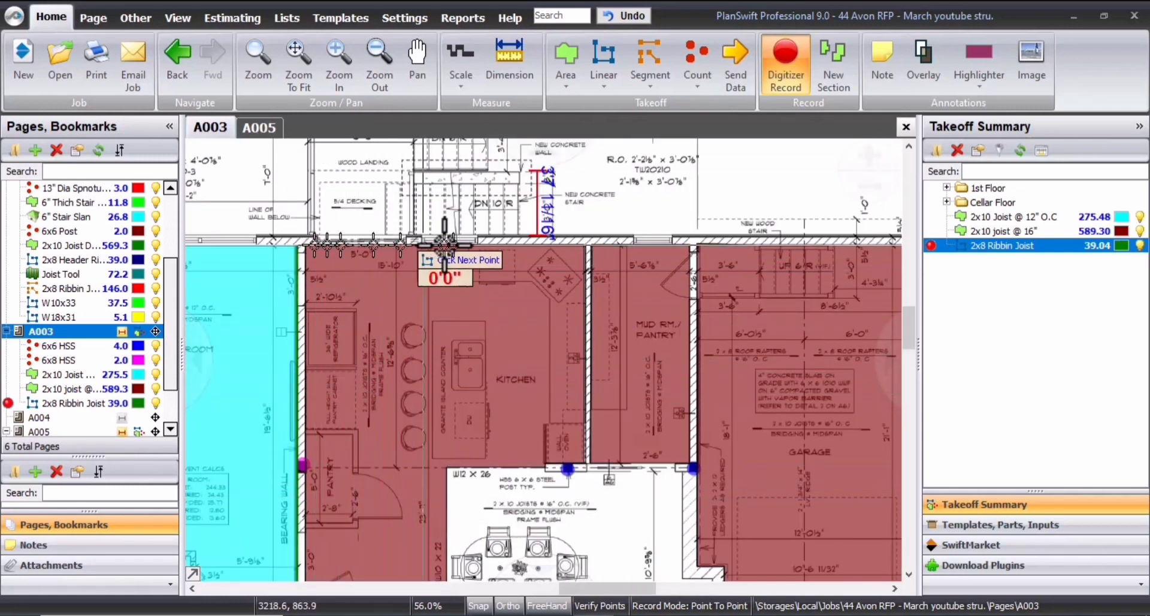
pyautogui.click(305, 243)
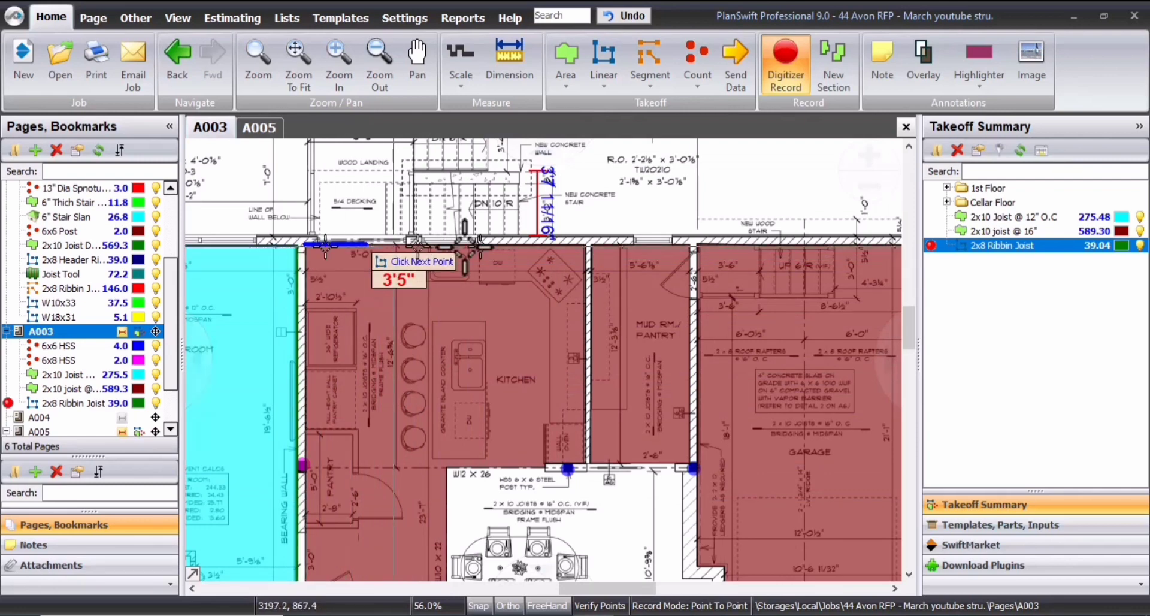
pyautogui.doubleClick(687, 243)
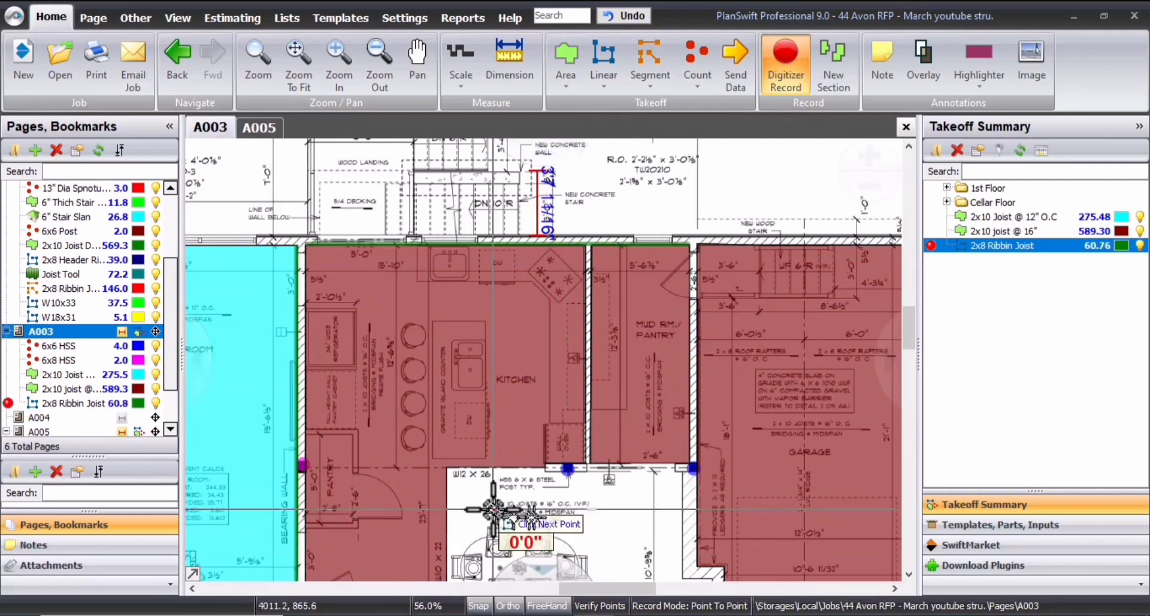
# Trace a 2x8 Ribbin Joist section about 13.7 ft long along the W12x26 beam line below the kitchen and mud room
pyautogui.moveTo(509, 569); pyautogui.dragTo(559, 509)
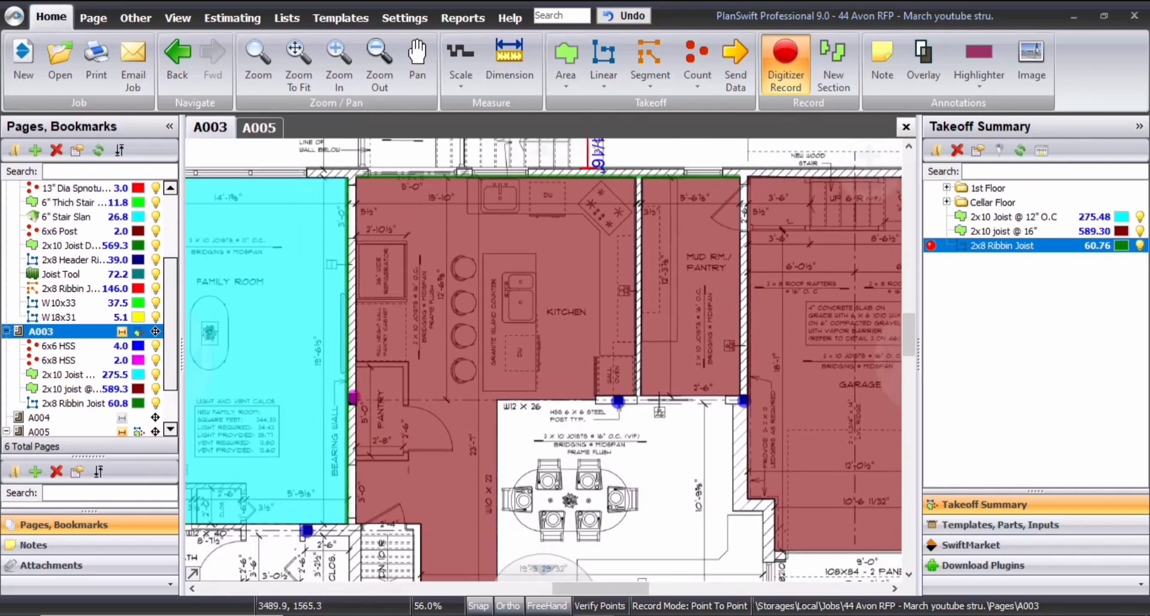
pyautogui.click(497, 400)
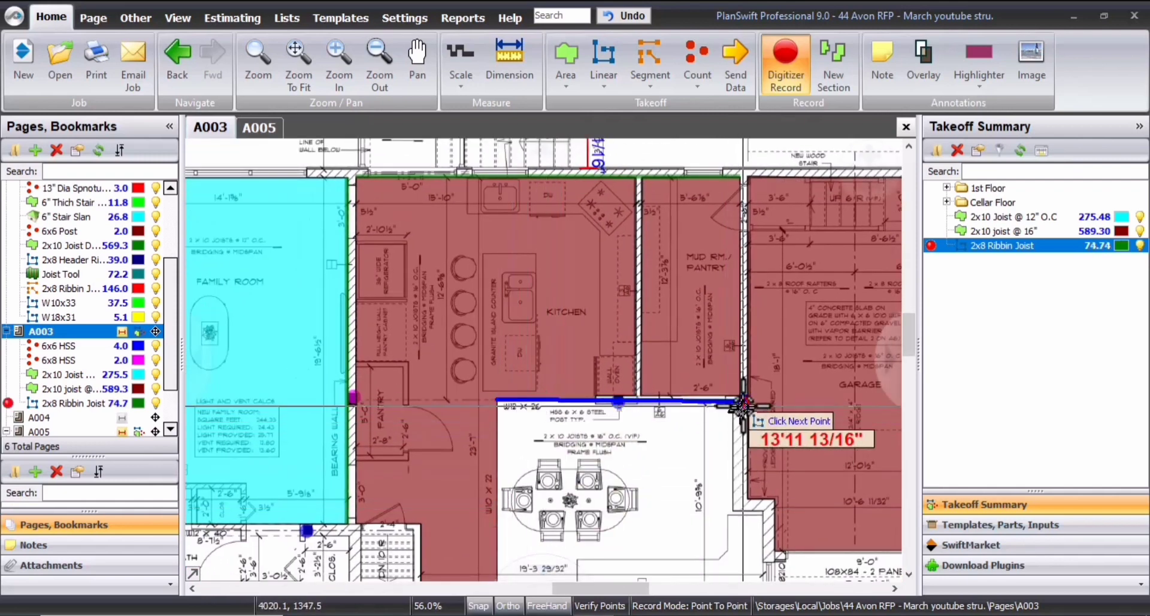
pyautogui.click(740, 397)
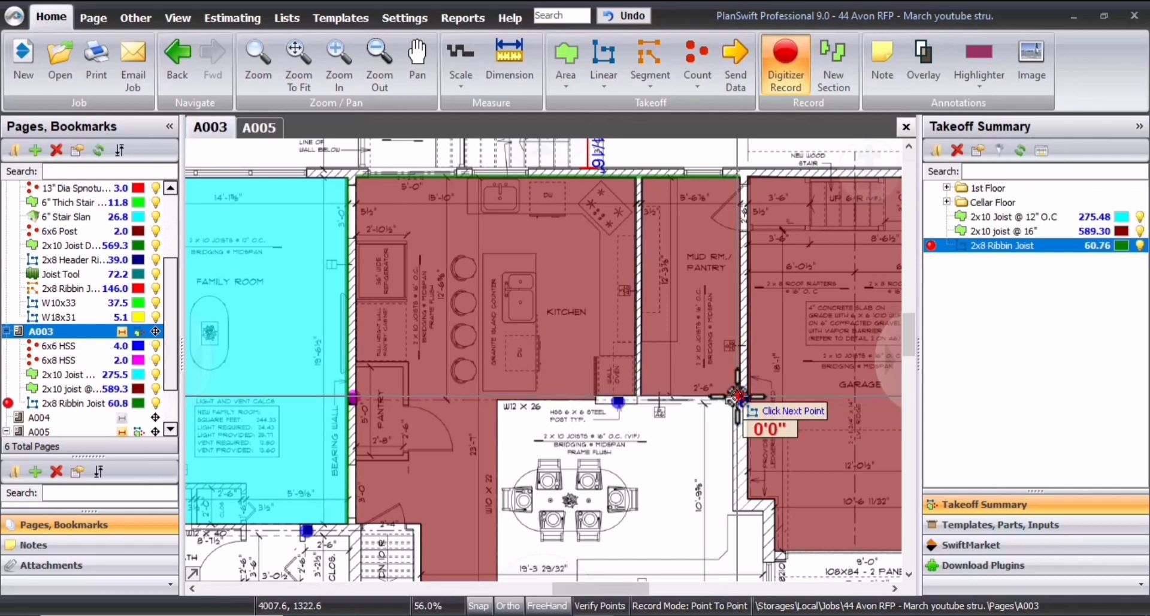
pyautogui.click(497, 401)
pyautogui.scroll(-3, 585, 479)
pyautogui.moveTo(669, 444); pyautogui.dragTo(678, 440)
pyautogui.scroll(3, 563, 338)
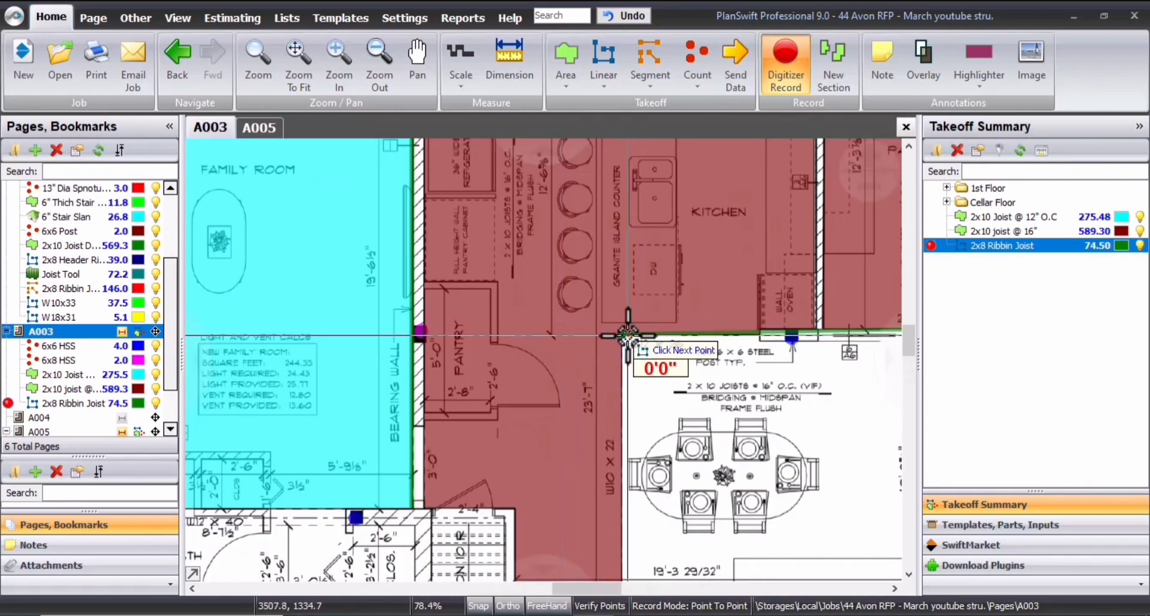
# Trace 2x8 Ribbin Joist sections along the hall end of the 16" joist area and the stair opening edge, then stop recording
pyautogui.moveTo(796, 467); pyautogui.dragTo(636, 273)
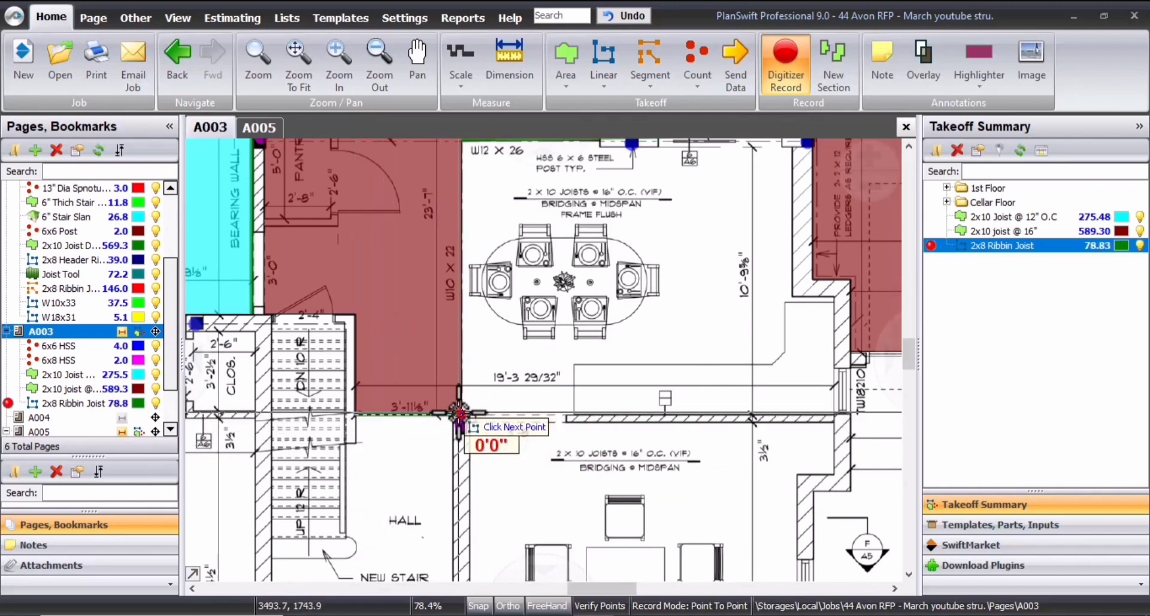
pyautogui.click(354, 313)
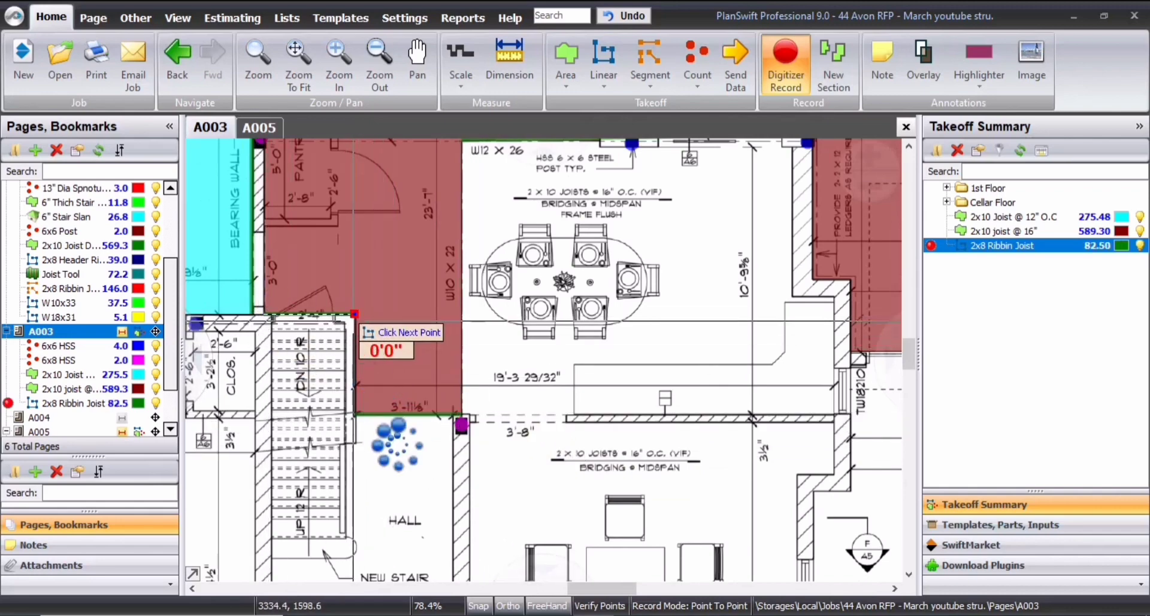
pyautogui.scroll(-1, 662, 270)
pyautogui.moveTo(663, 270); pyautogui.dragTo(608, 439)
pyautogui.scroll(-1, 632, 404)
pyautogui.moveTo(633, 404); pyautogui.dragTo(620, 470)
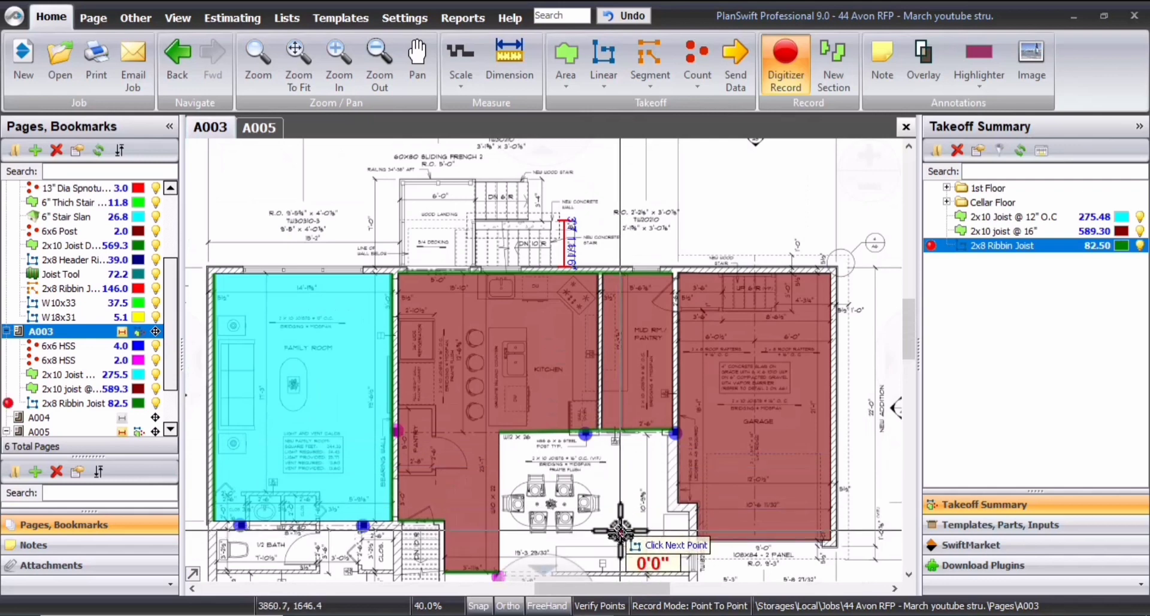
pyautogui.scroll(-1, 608, 509)
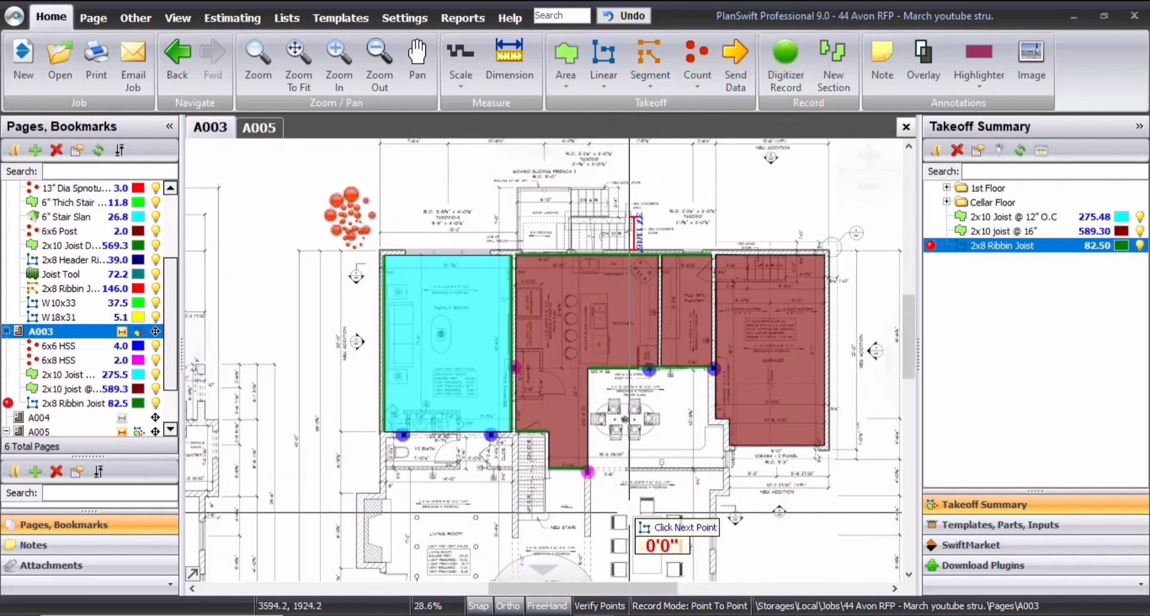
# Check the floor framing in the building section on sheet A005 against the joist areas on plan A003
pyautogui.click(254, 127)
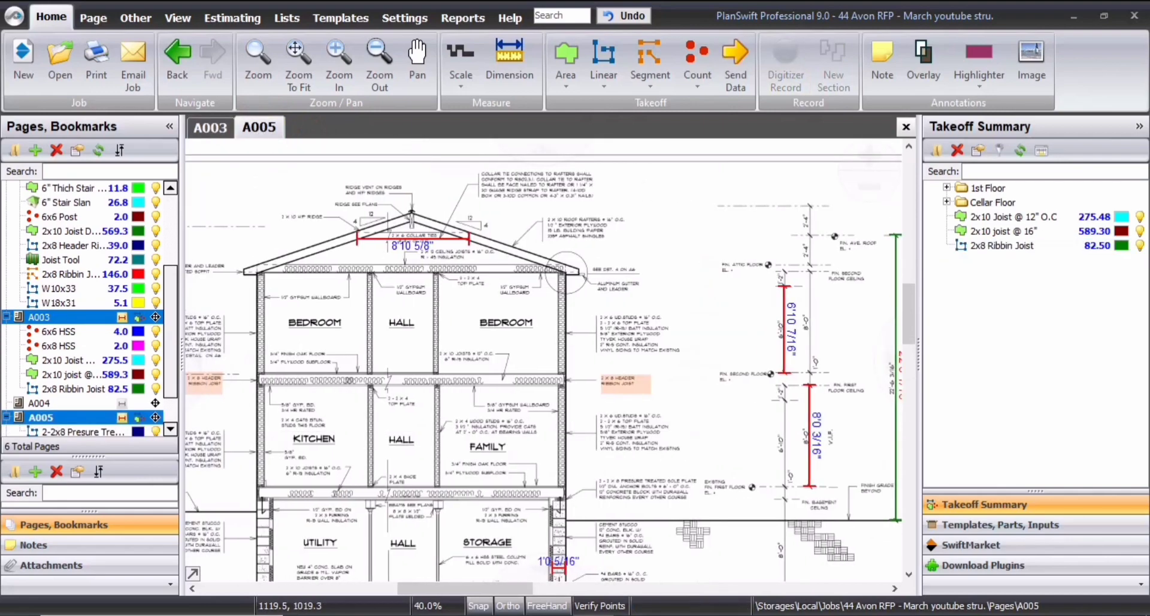
pyautogui.scroll(3, 346, 398)
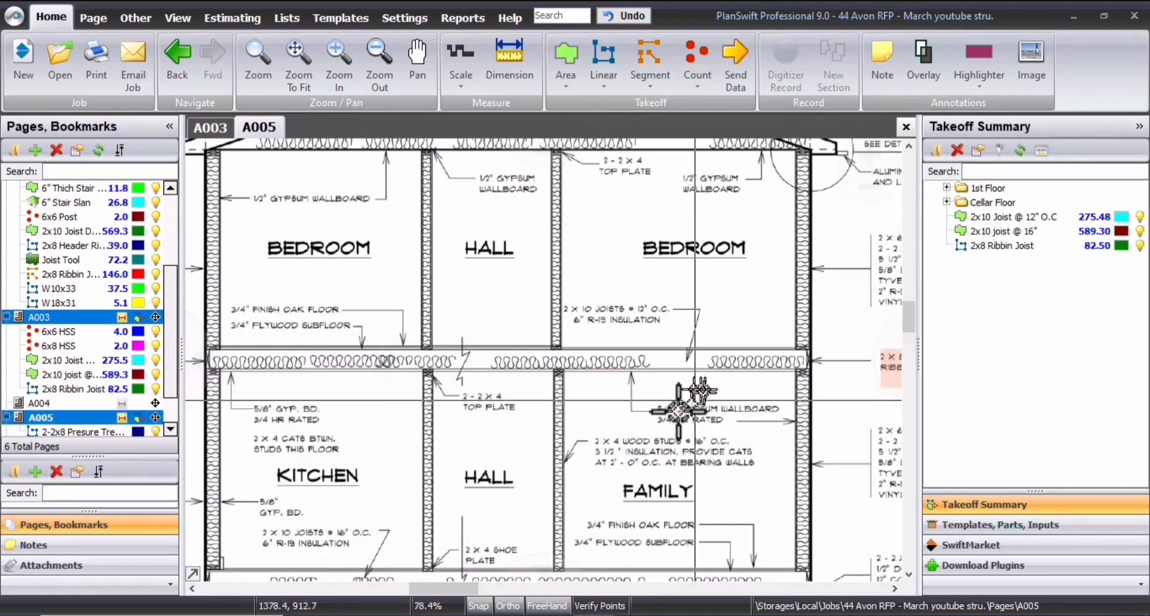
pyautogui.click(205, 128)
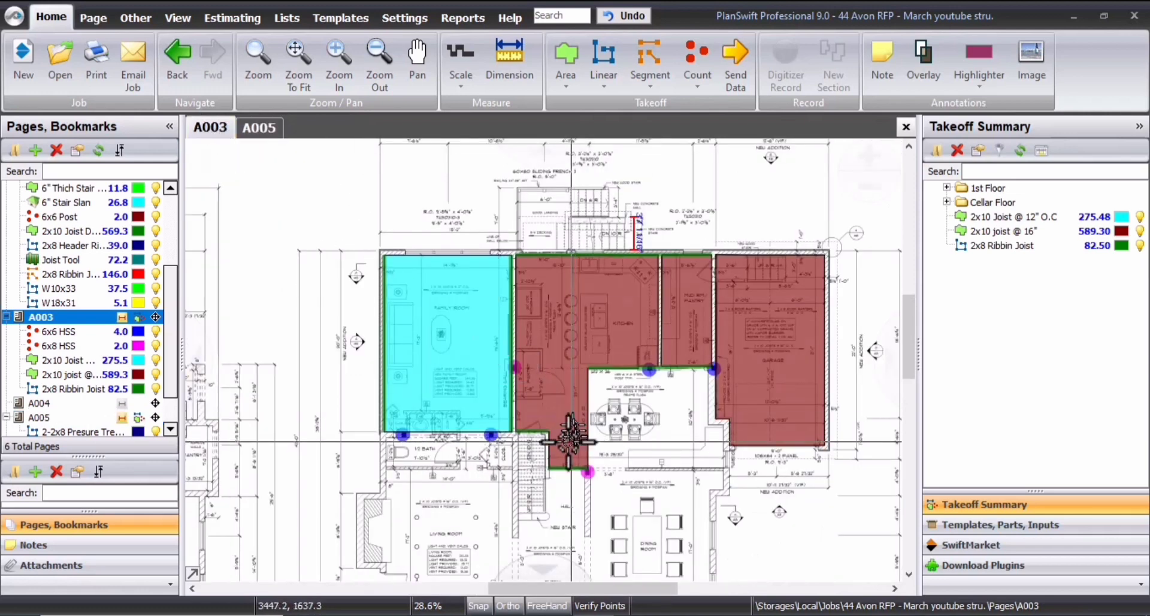
pyautogui.scroll(1, 515, 336)
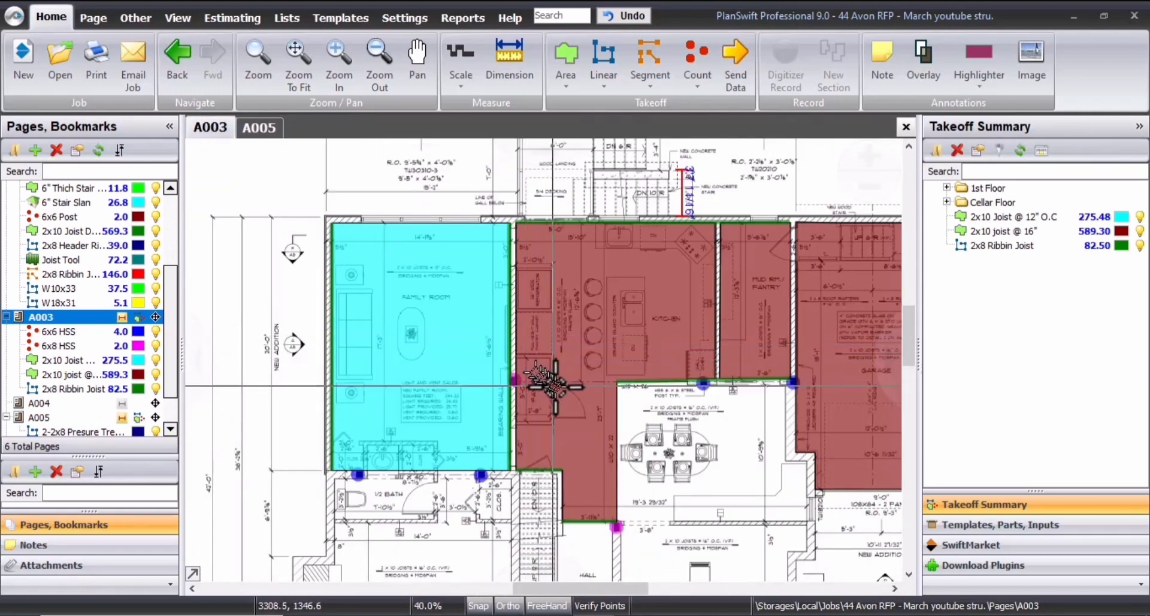
pyautogui.scroll(1, 554, 384)
pyautogui.moveTo(557, 388)
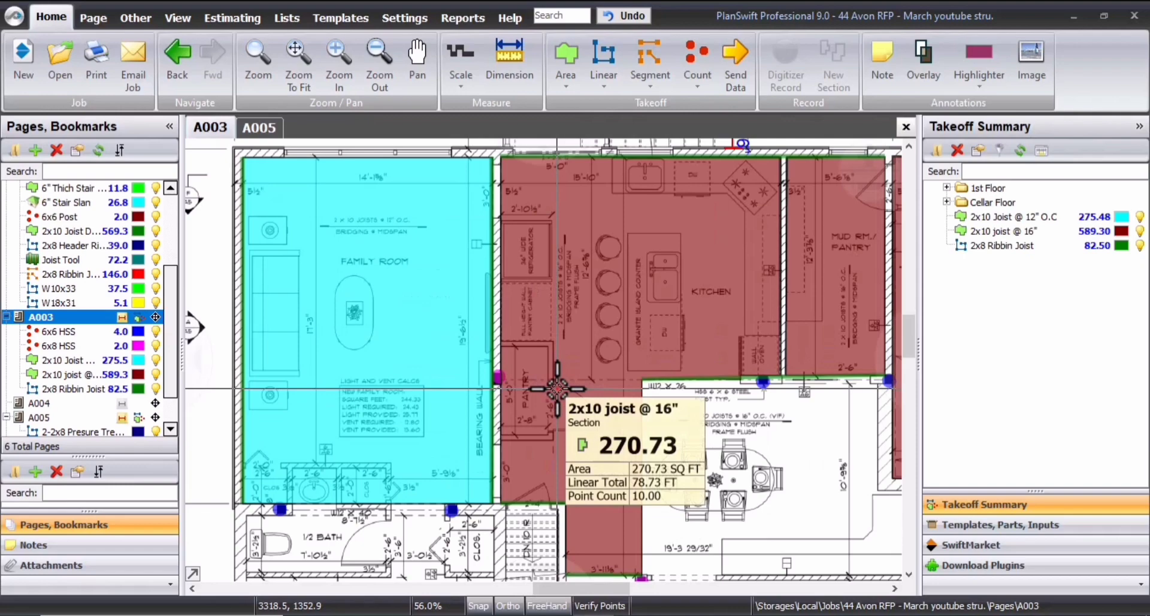
pyautogui.scroll(-2, 593, 431)
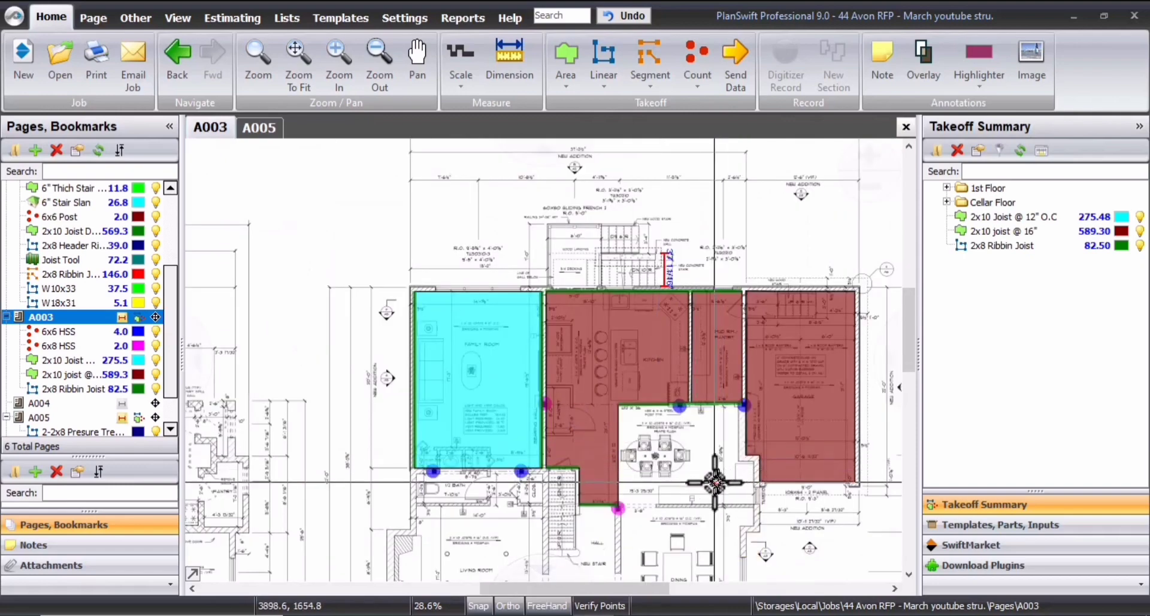
# Delete the 2x8 Ribbin Joist sections on the wall between family room and kitchen and along the W12x26 beam line
pyautogui.scroll(4, 560, 341)
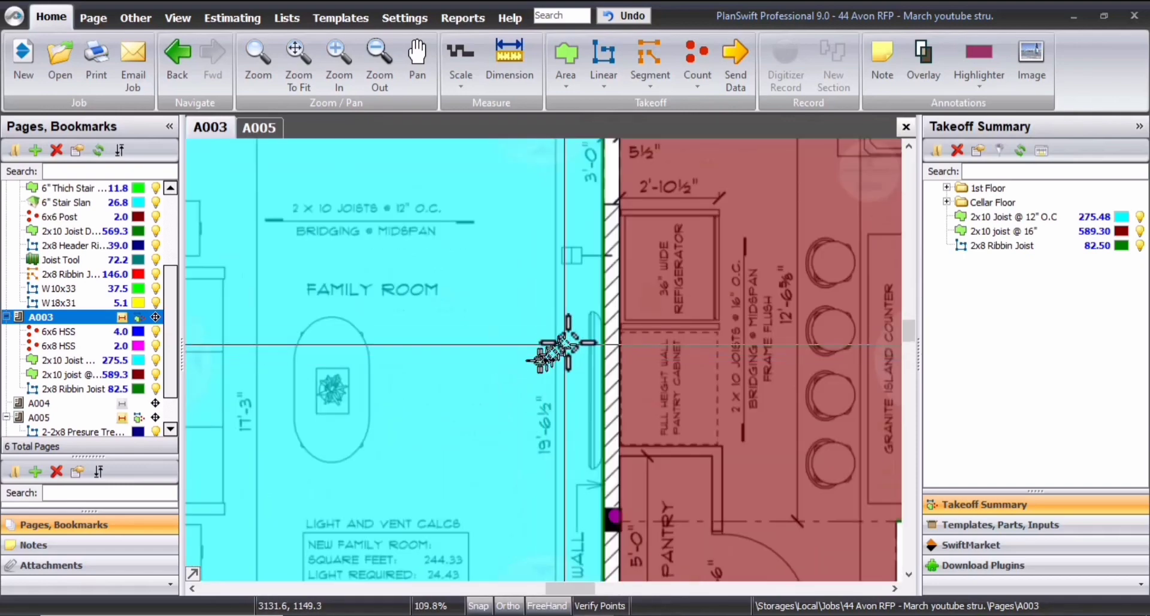
pyautogui.click(603, 310)
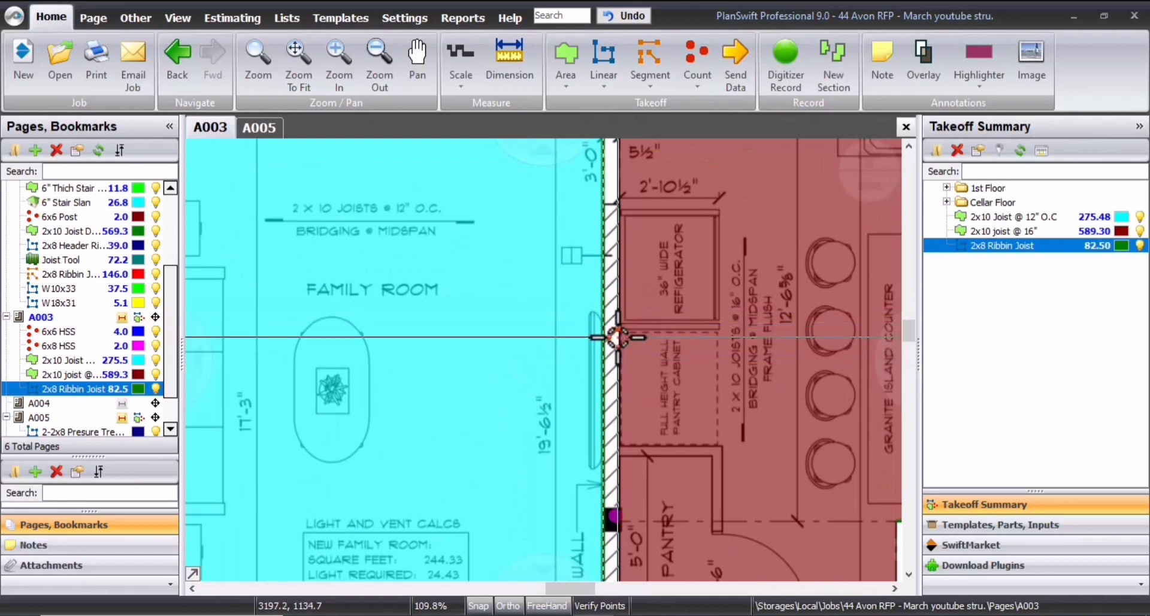
pyautogui.press('Delete')
pyautogui.scroll(-3, 593, 407)
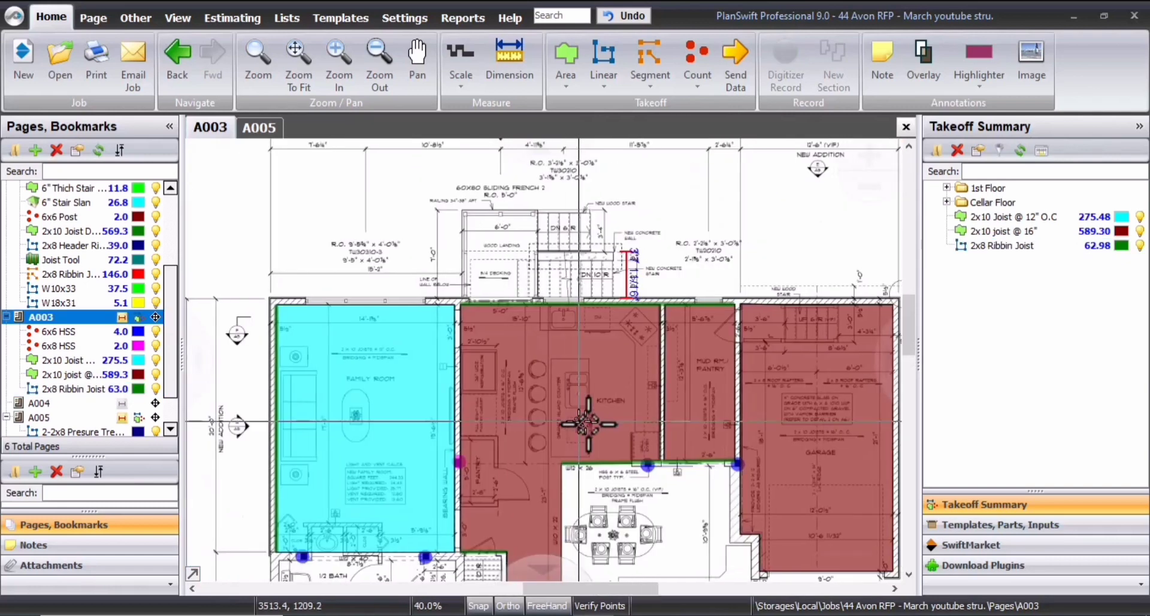
pyautogui.click(624, 464)
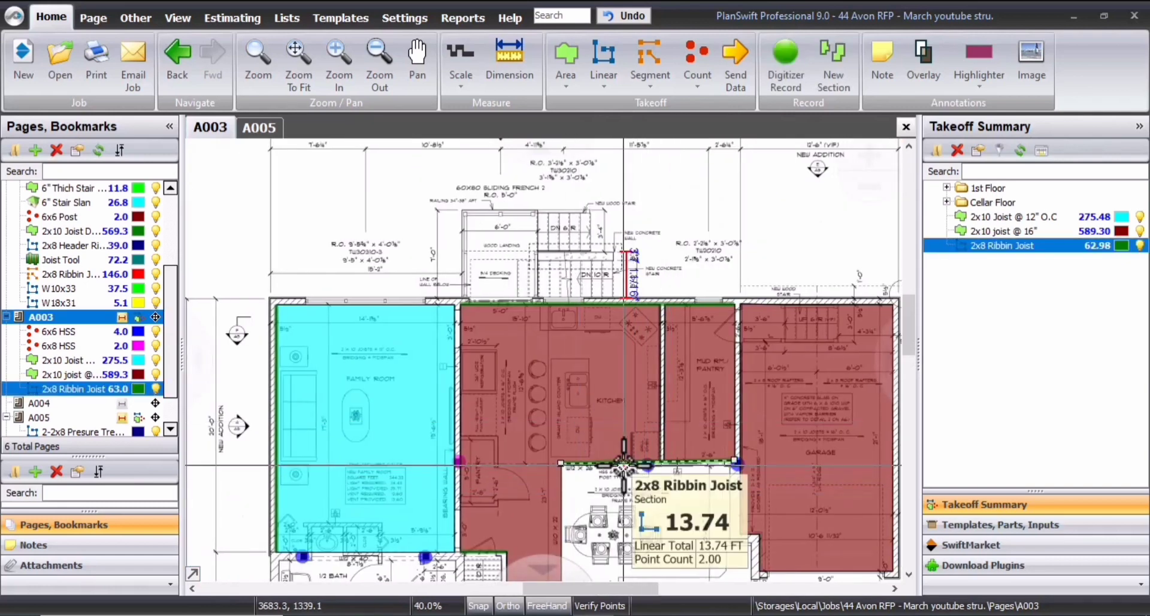
pyautogui.press('Delete')
pyautogui.scroll(-1, 624, 464)
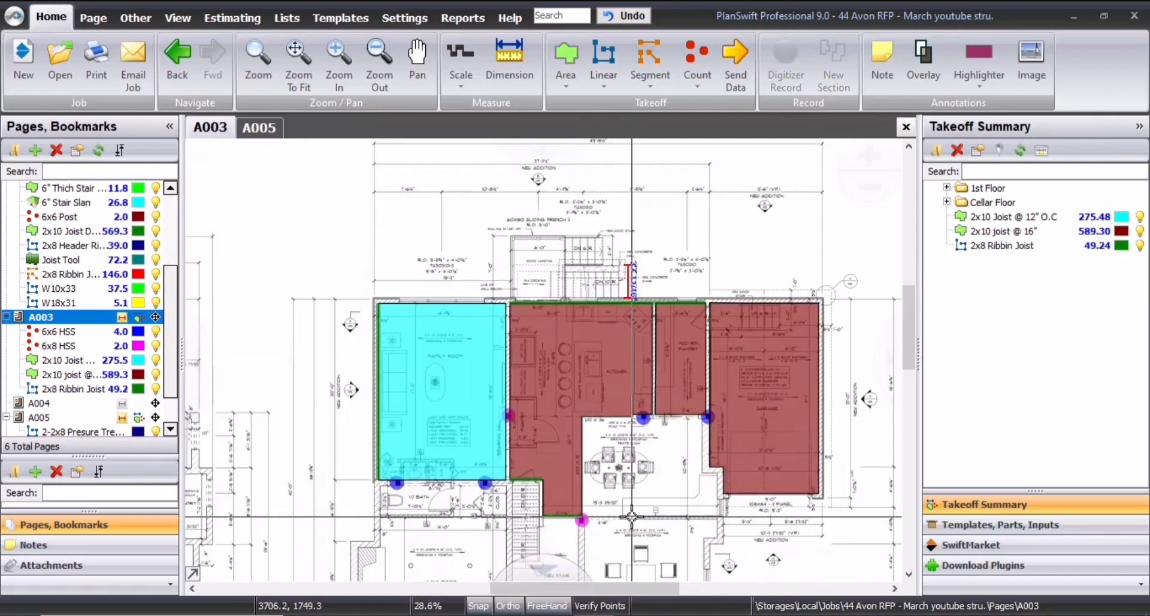
# Delete the 2x8 Ribbin Joist sections at the stair opening edge and the hall end of the 16" joist area
pyautogui.scroll(2, 551, 522)
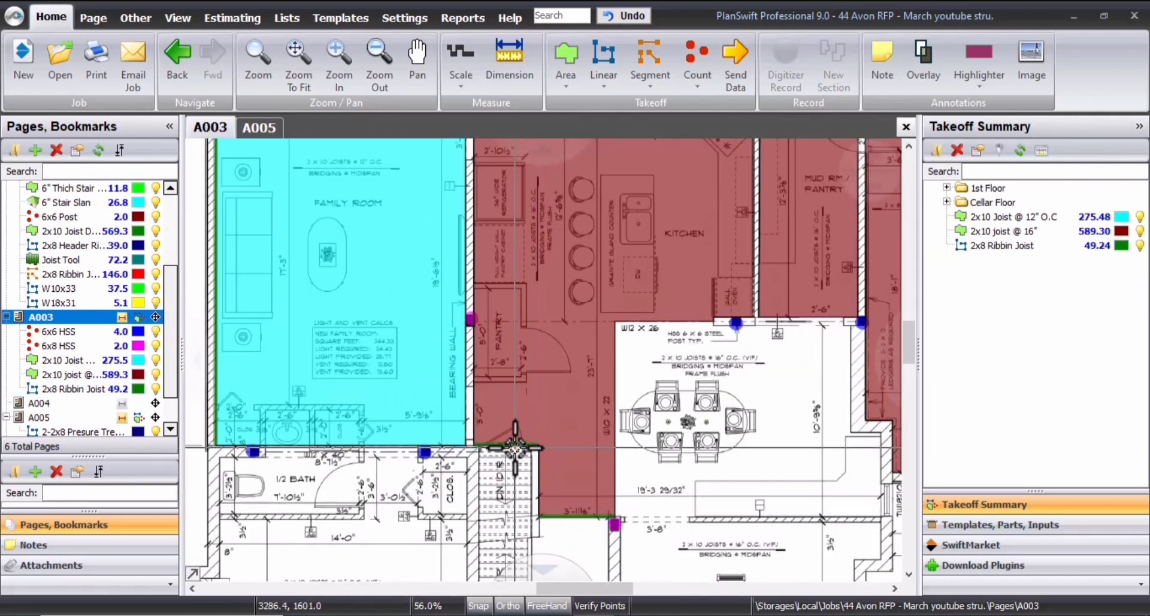
pyautogui.click(516, 444)
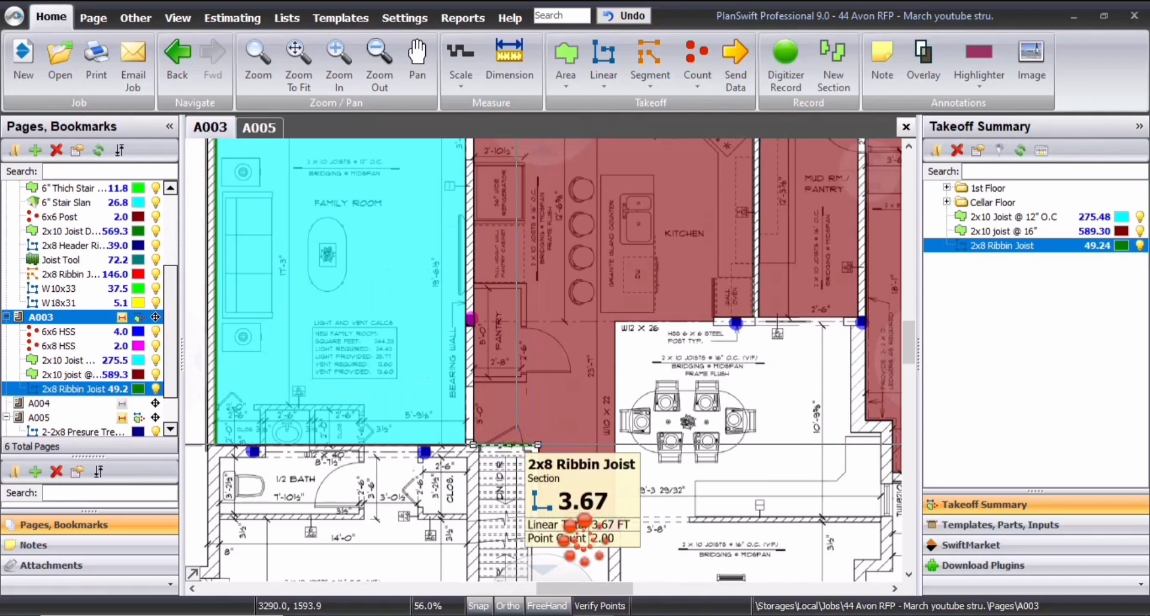
pyautogui.press('Delete')
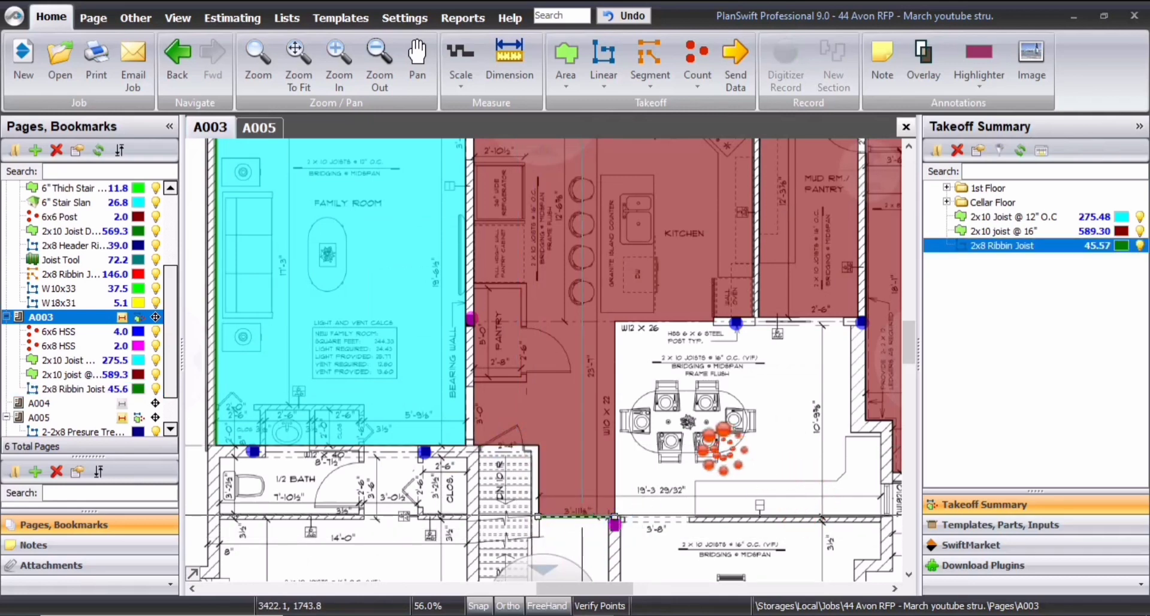
pyautogui.scroll(-2, 720, 447)
pyautogui.press('Delete')
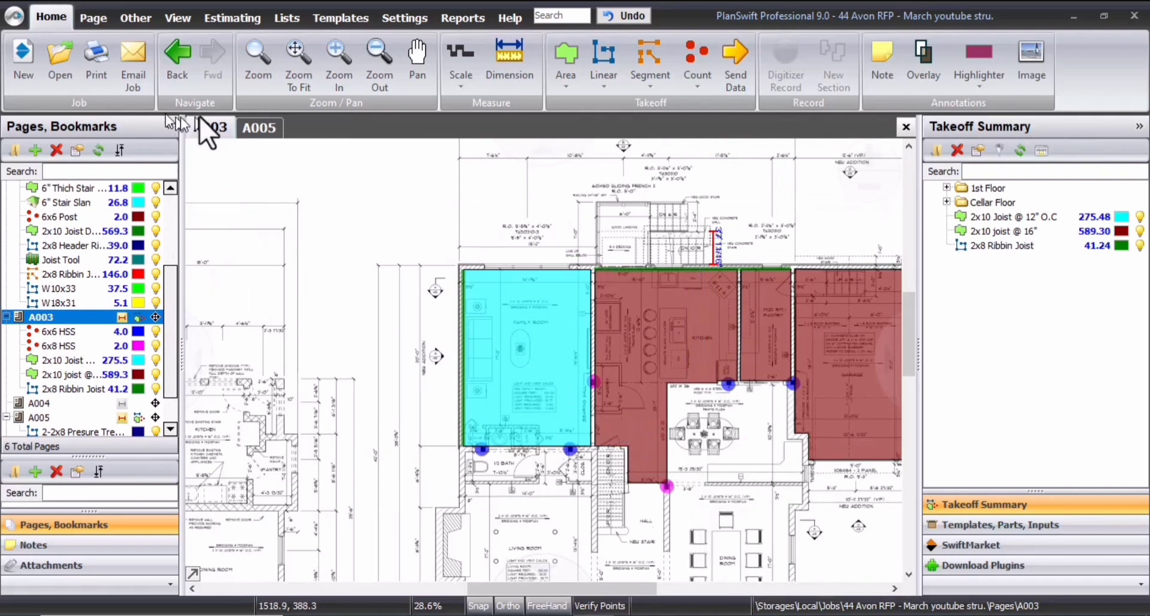
# Examine where the header and ribbon joist callouts meet the exterior walls in the building section on sheet A005
pyautogui.click(262, 122)
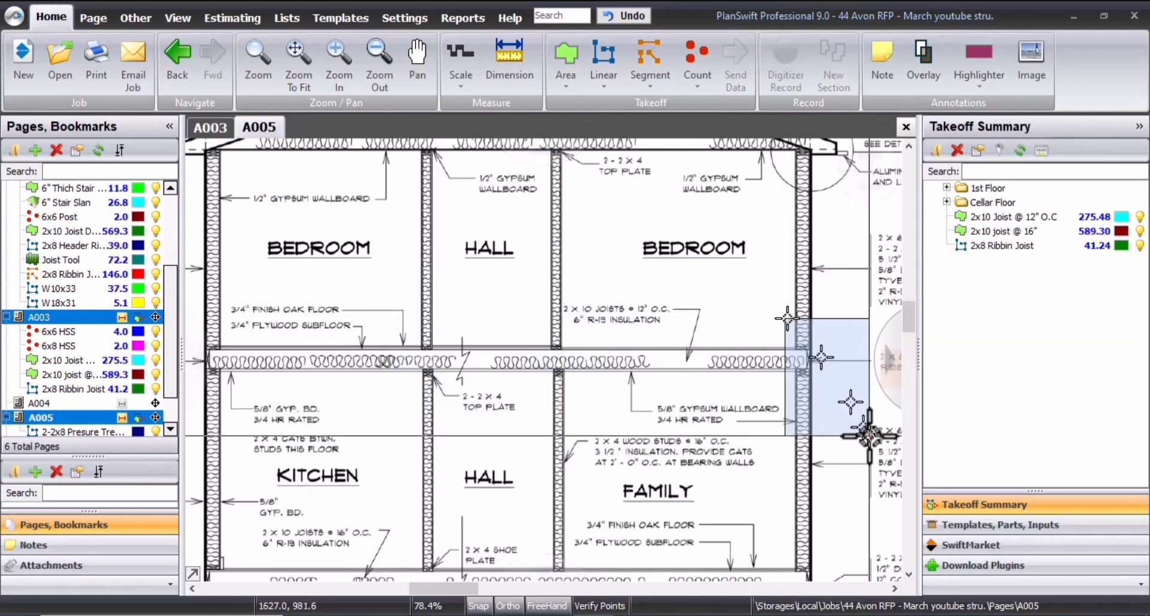
pyautogui.scroll(-3, 303, 249)
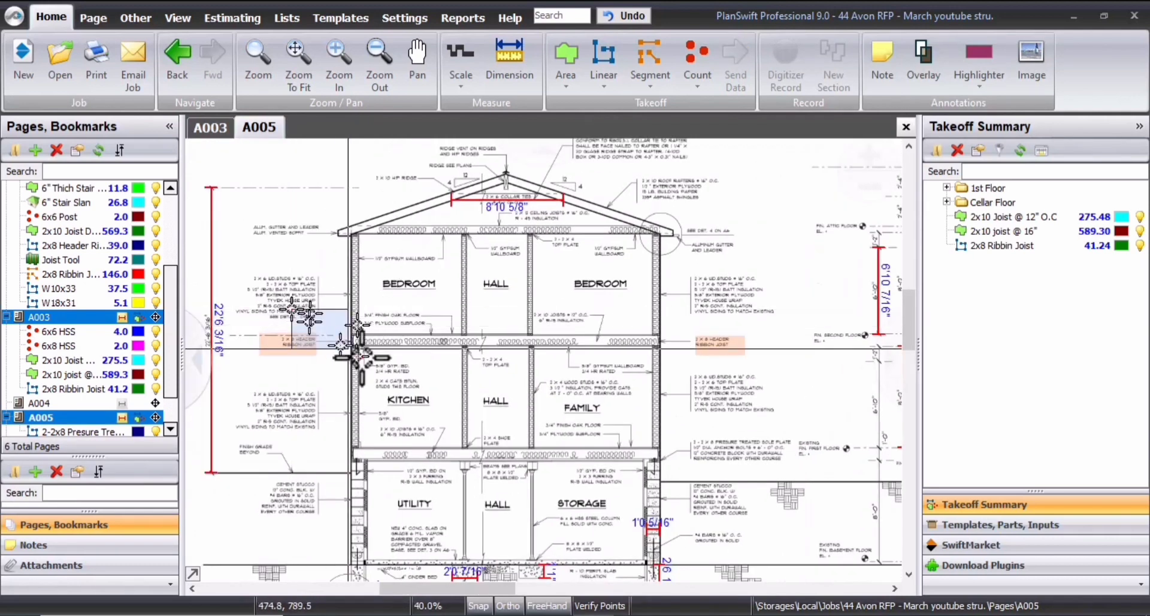
# Examine the 2x10 joist areas and exterior walls on plan A003 around the family room, kitchen and mud room
pyautogui.click(210, 126)
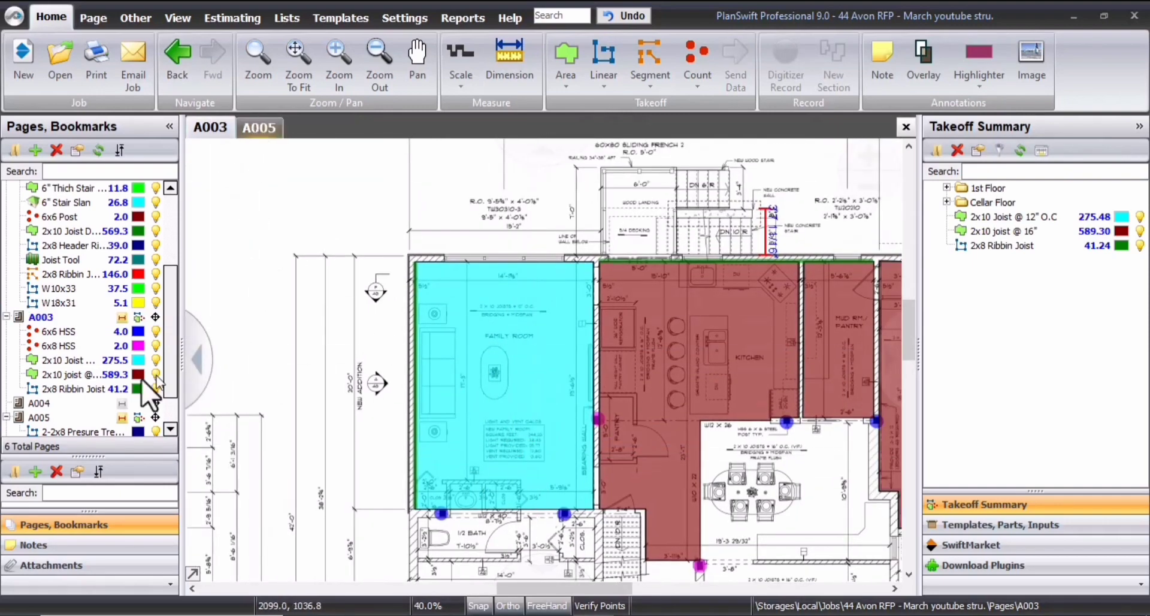
pyautogui.scroll(1, 455, 238)
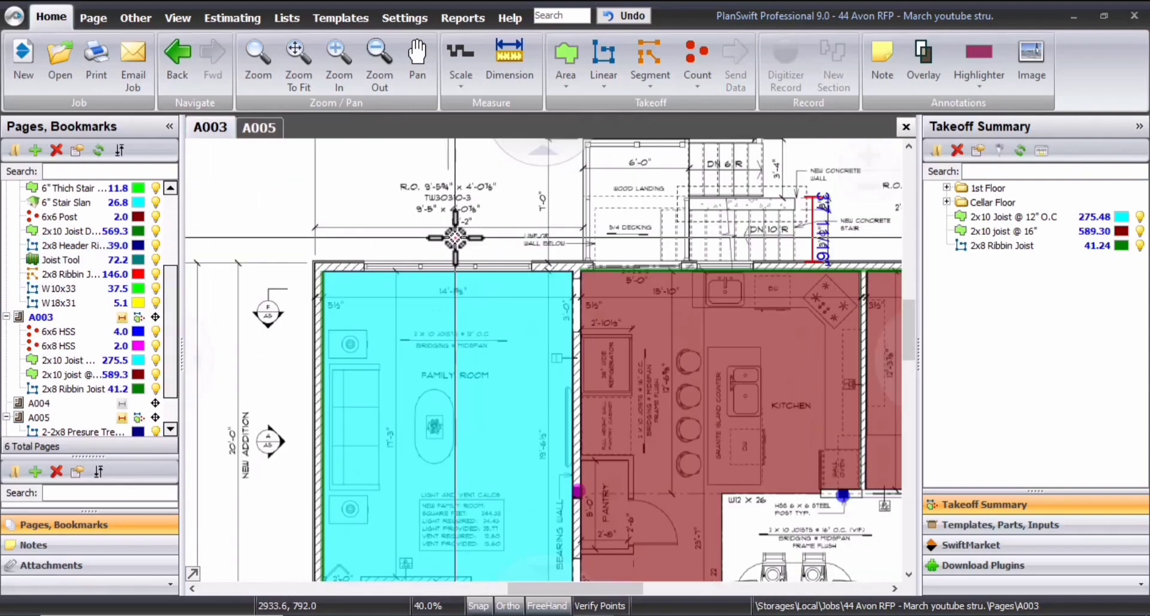
pyautogui.scroll(1, 454, 237)
pyautogui.scroll(-3, 439, 239)
pyautogui.scroll(2, 484, 239)
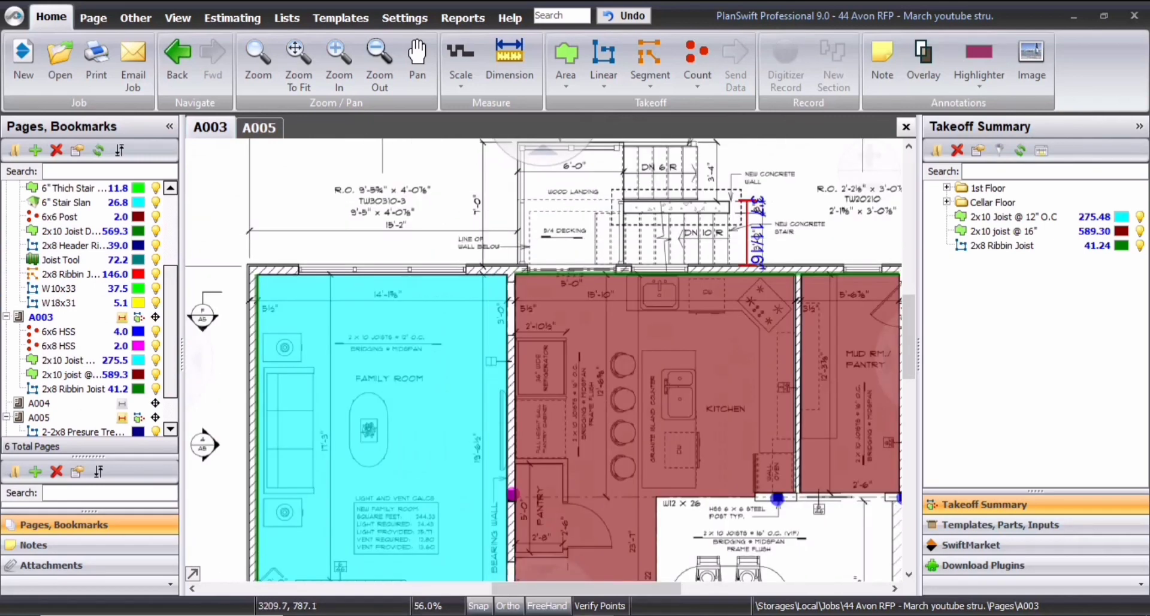
pyautogui.moveTo(517, 235); pyautogui.dragTo(454, 238)
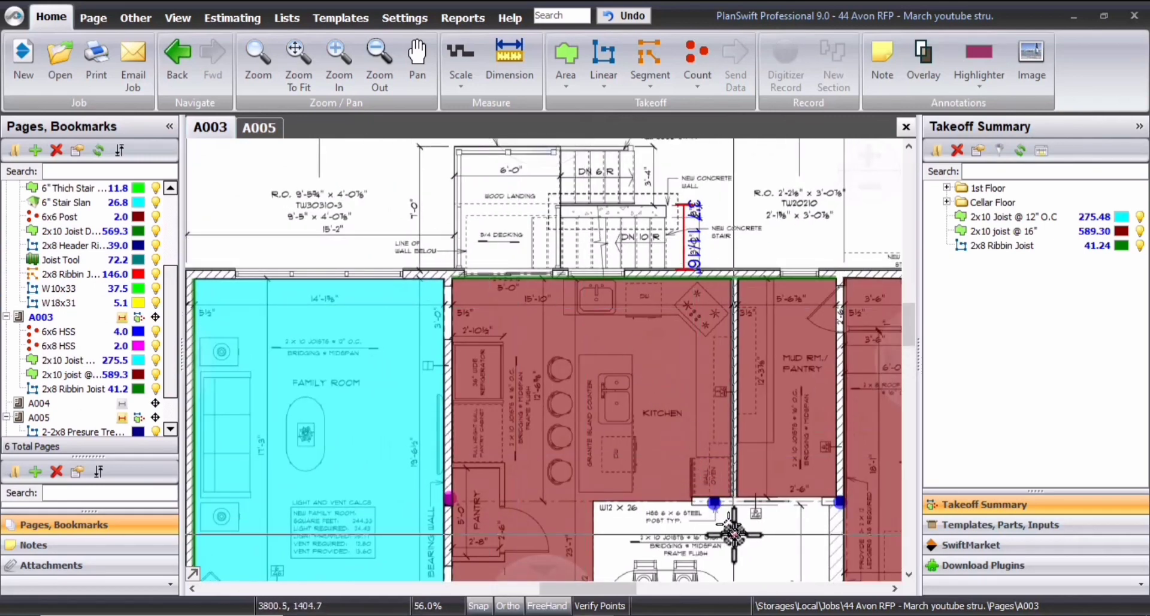
pyautogui.moveTo(732, 532); pyautogui.dragTo(685, 397)
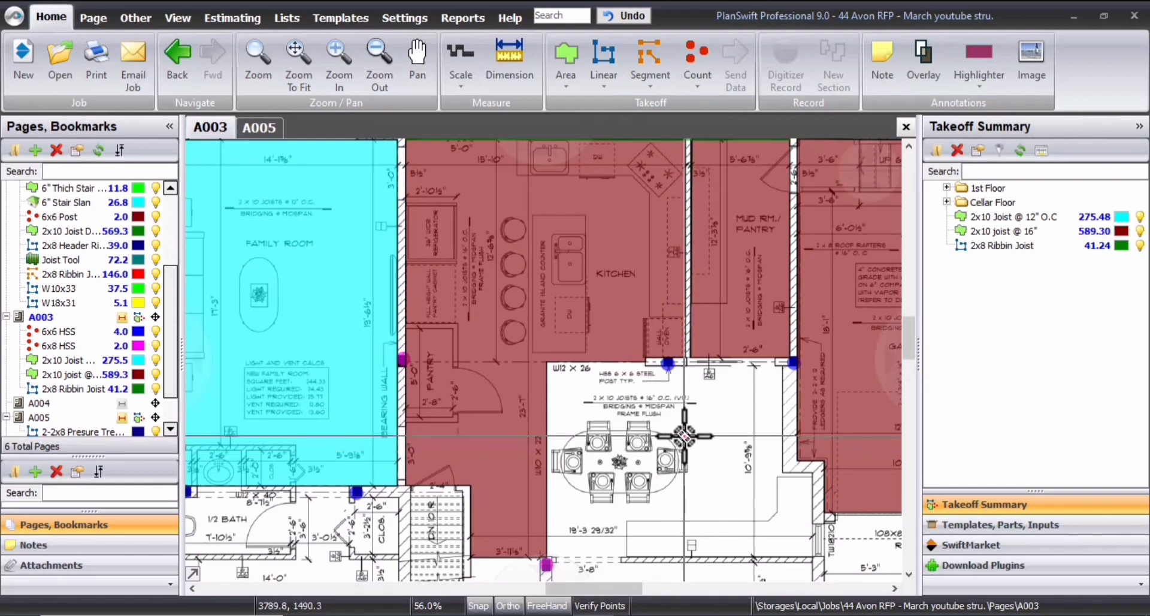
pyautogui.scroll(-3, 673, 437)
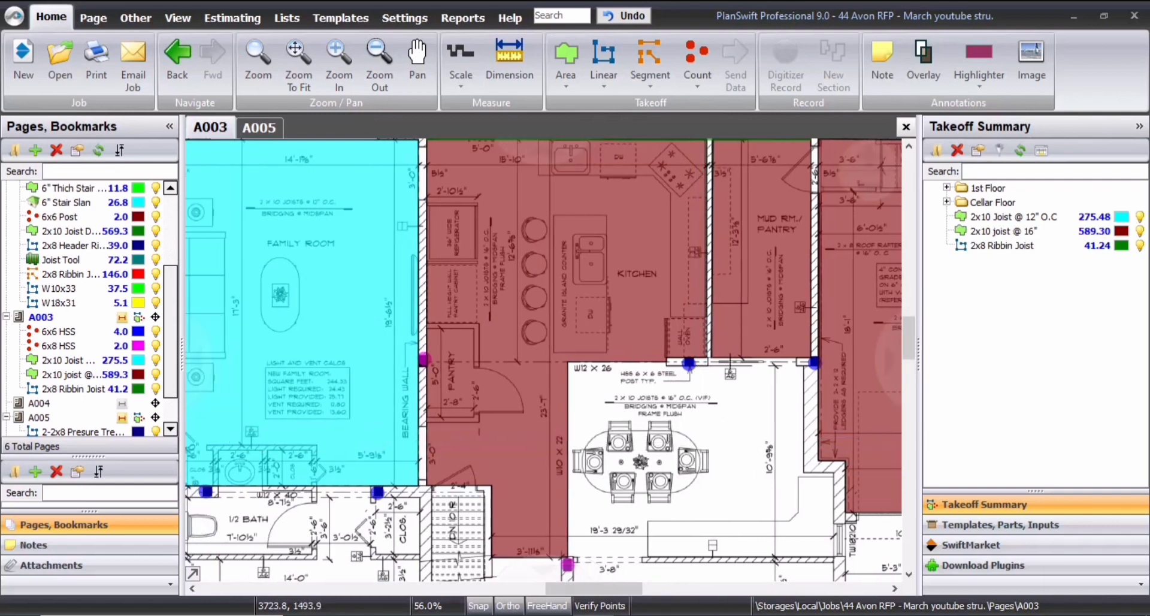
pyautogui.scroll(5, 662, 419)
pyautogui.scroll(-2, 509, 257)
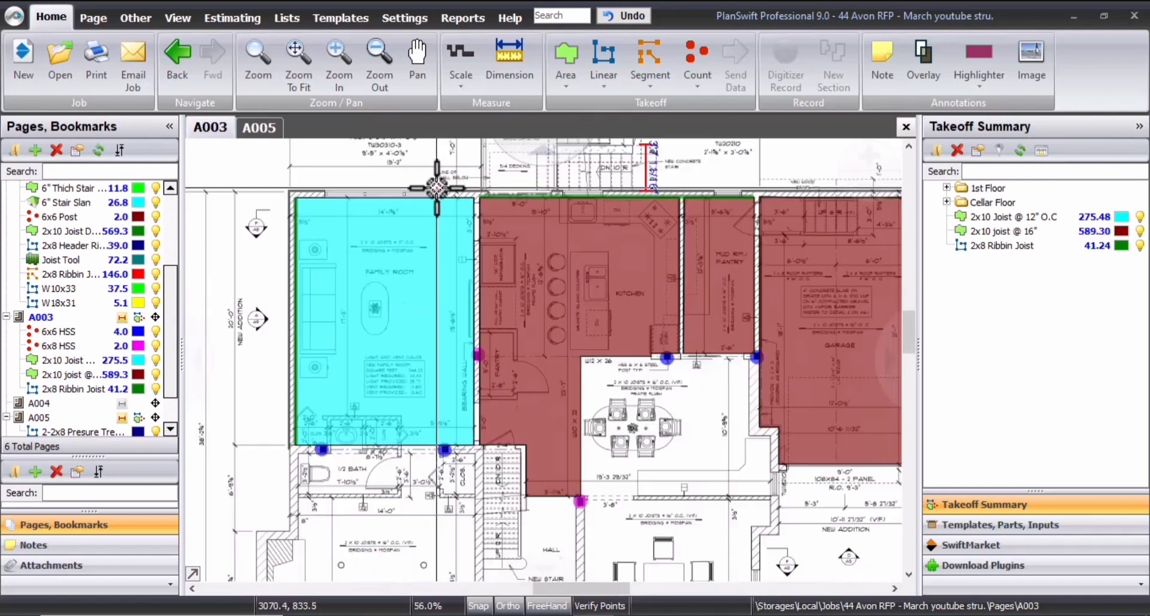
pyautogui.scroll(3, 355, 242)
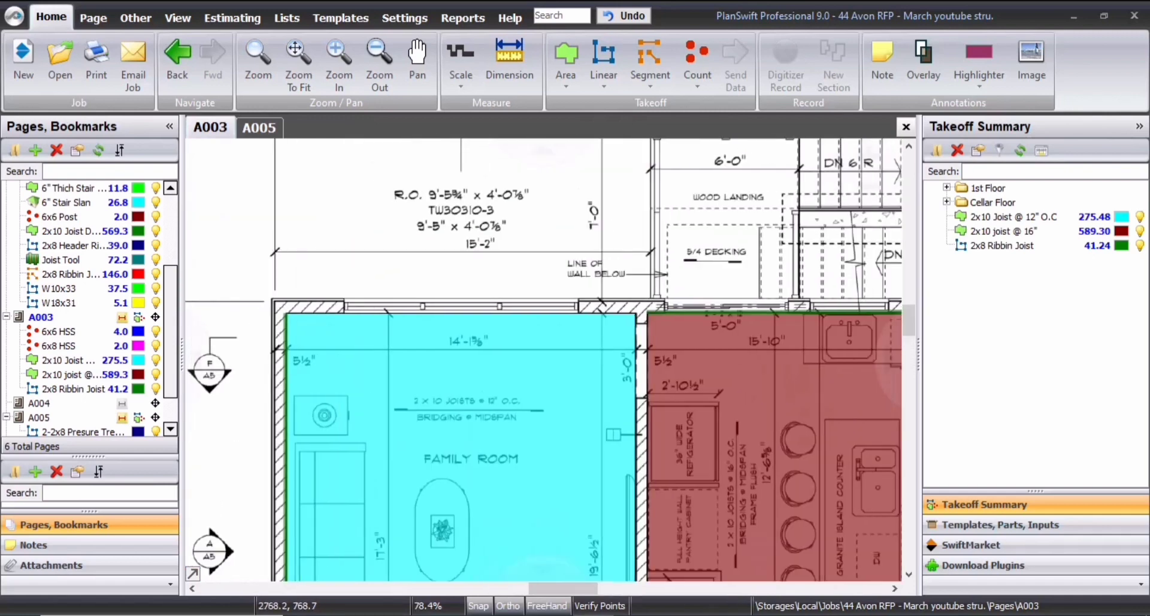
# Create a Joist Tool takeoff with joist type 2x8 Ribbin Joist and 12-inch O.C. spacing
pyautogui.click(566, 86)
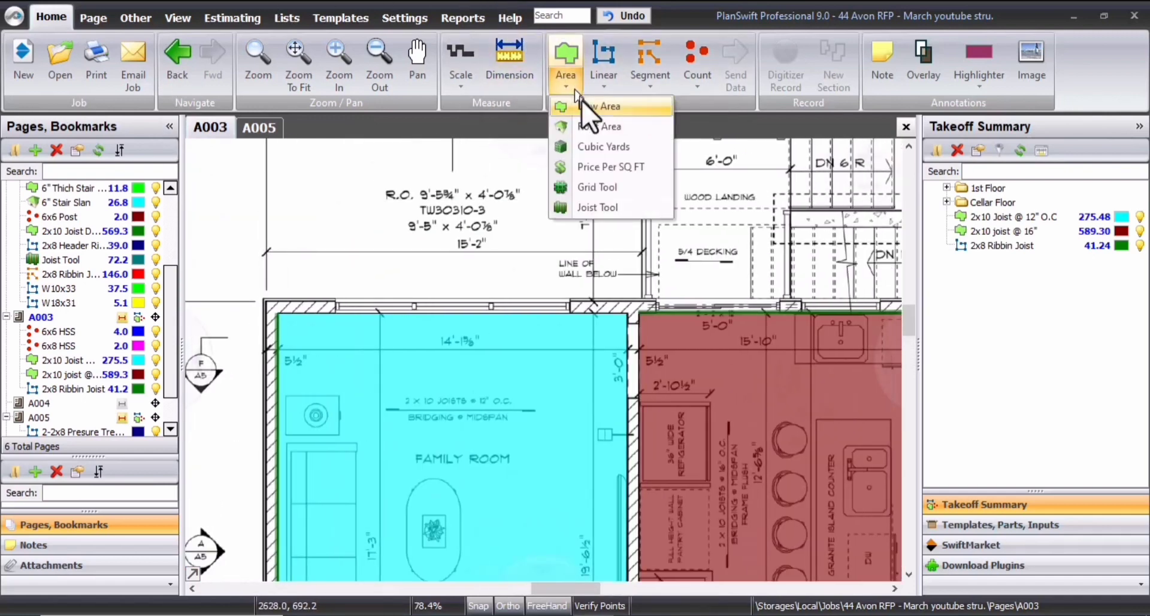
pyautogui.click(605, 213)
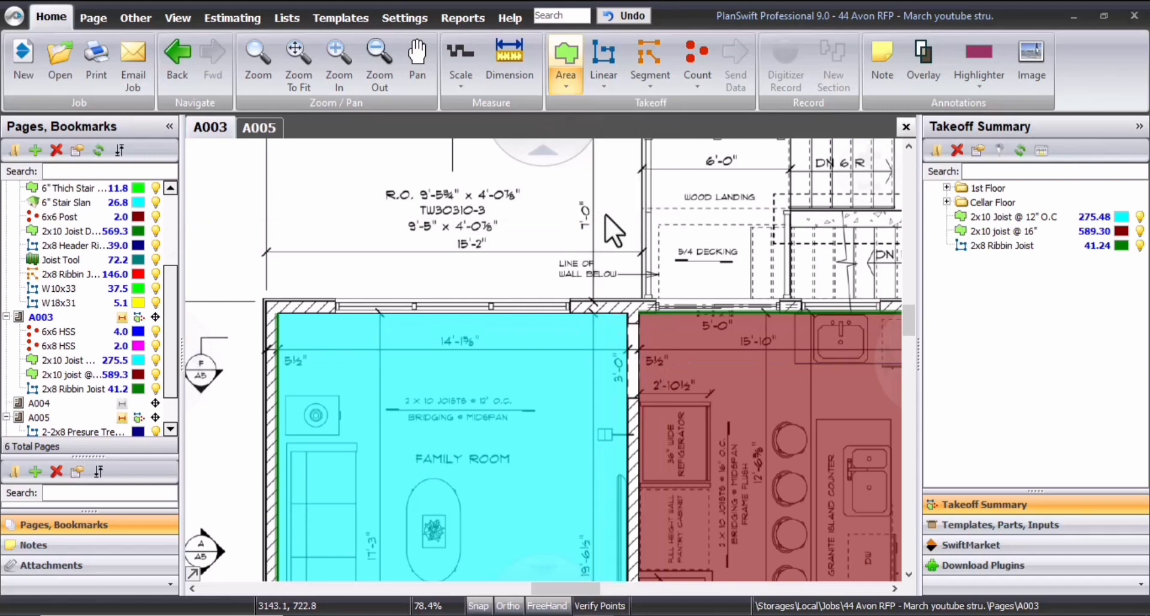
pyautogui.moveTo(673, 231); pyautogui.dragTo(657, 221)
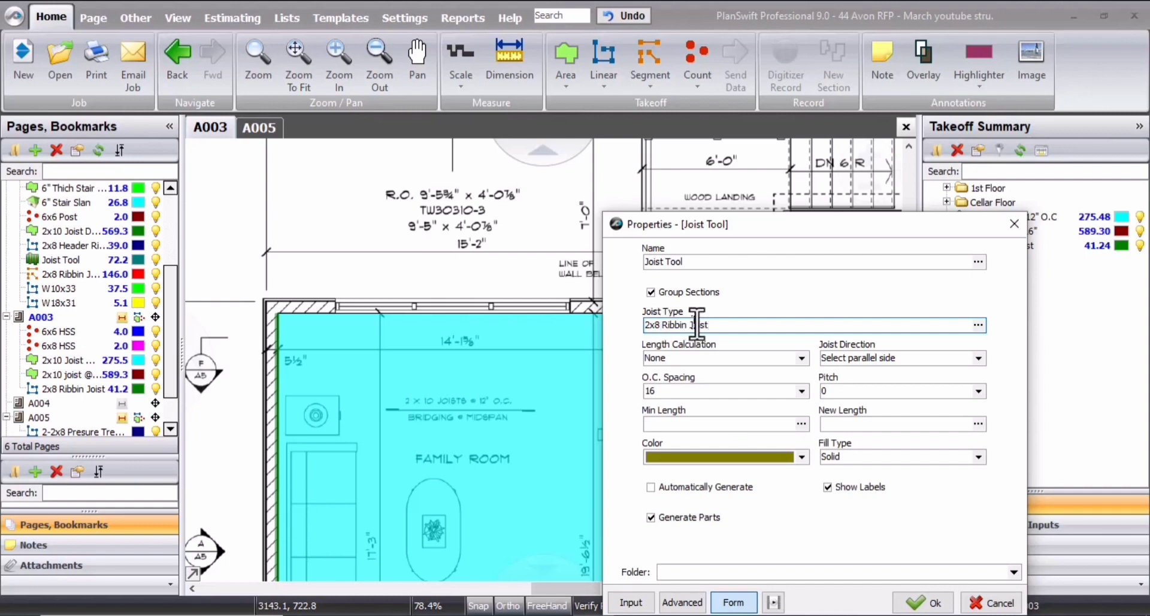
pyautogui.moveTo(787, 232); pyautogui.dragTo(679, 105)
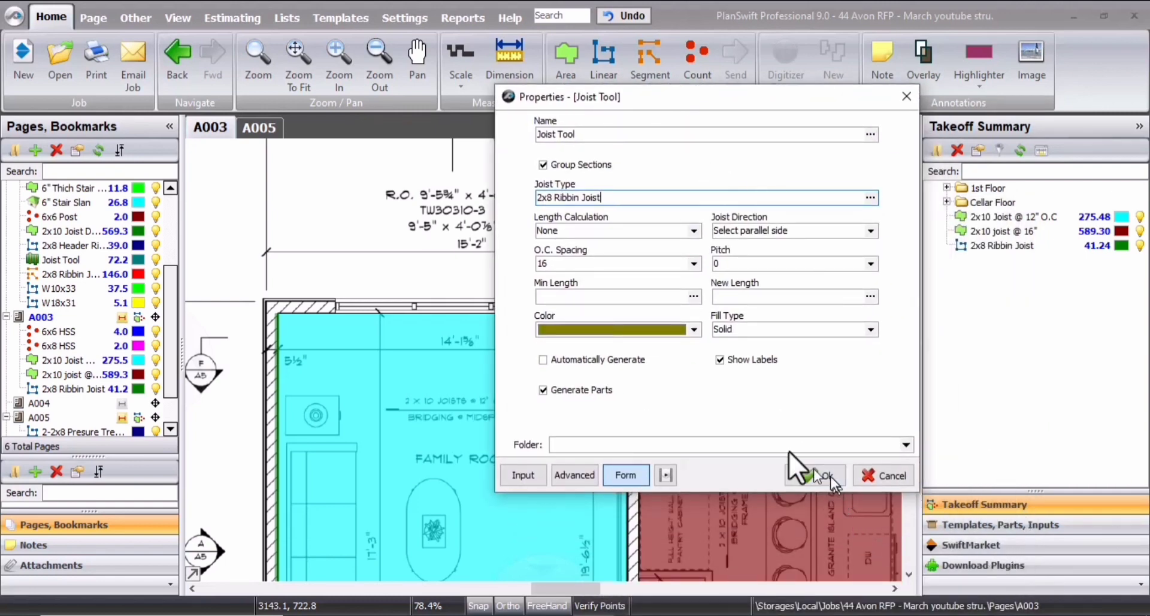
pyautogui.doubleClick(557, 263)
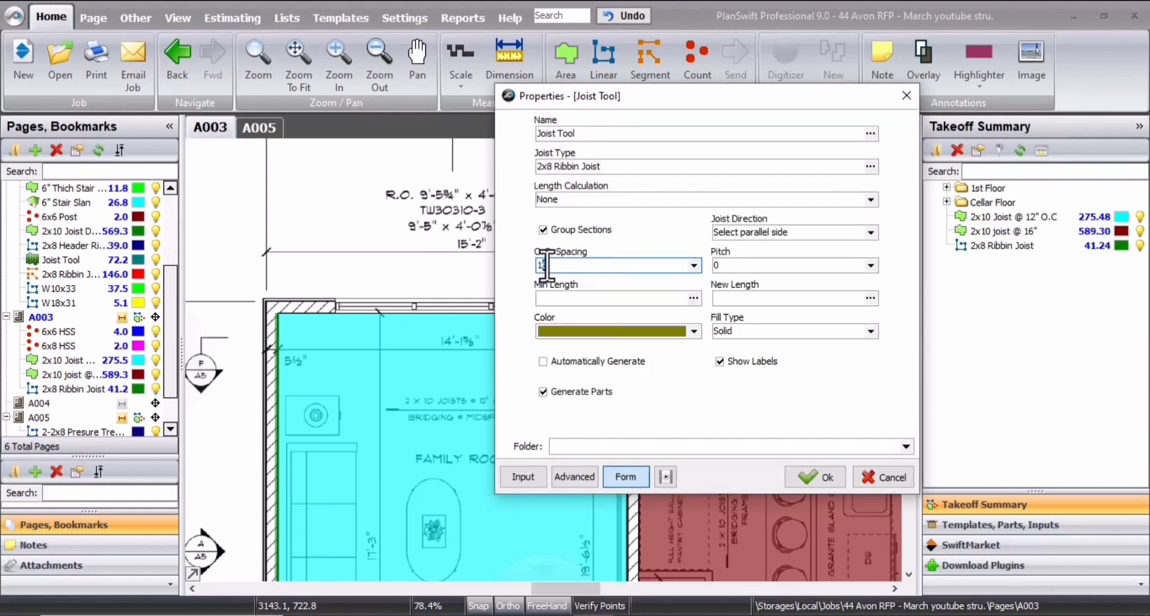
pyautogui.click(805, 476)
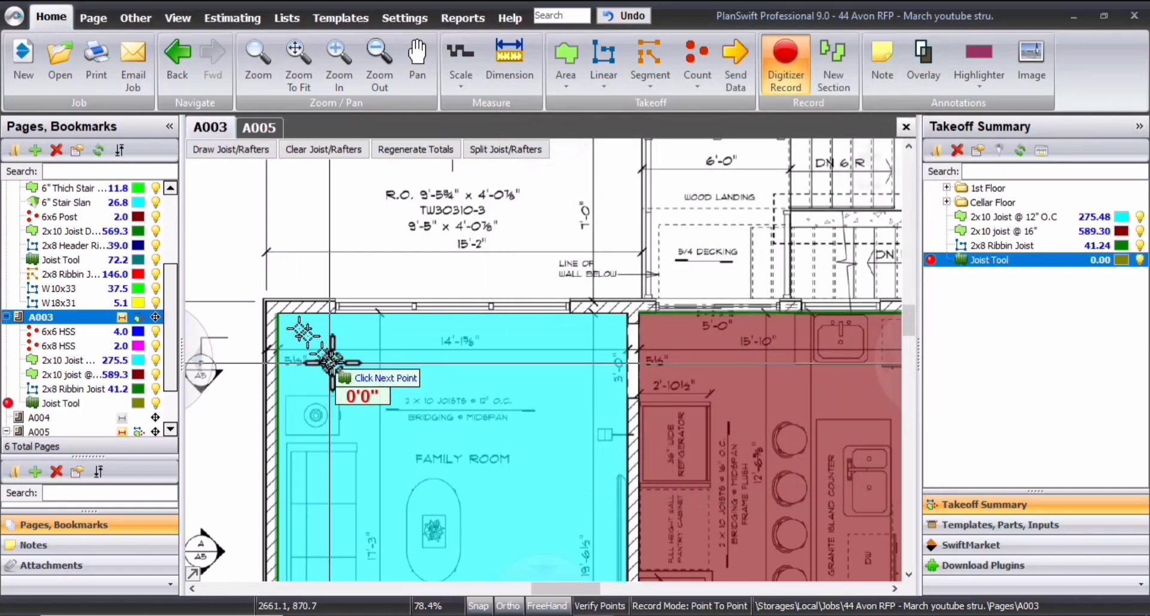
pyautogui.scroll(4, 281, 317)
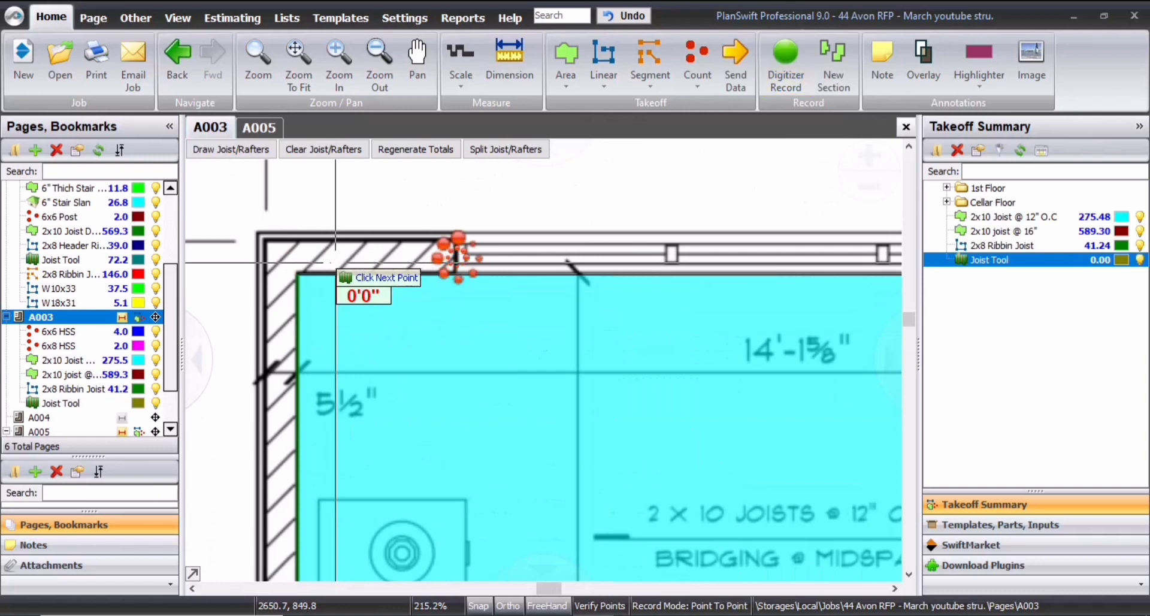
pyautogui.press('Escape')
pyautogui.click(506, 77)
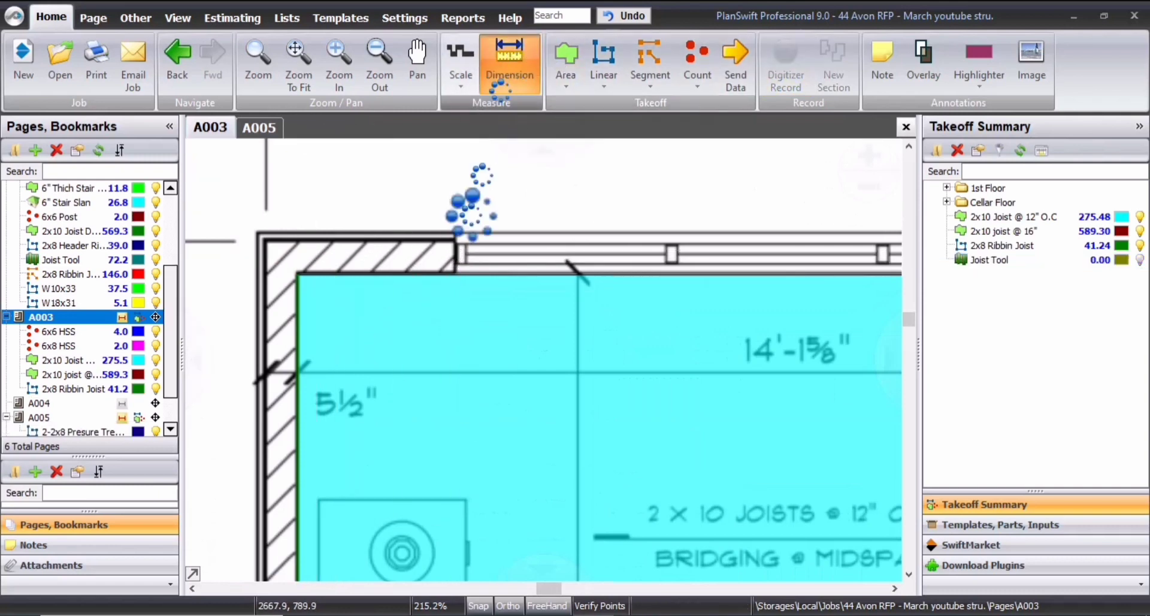
pyautogui.click(298, 276)
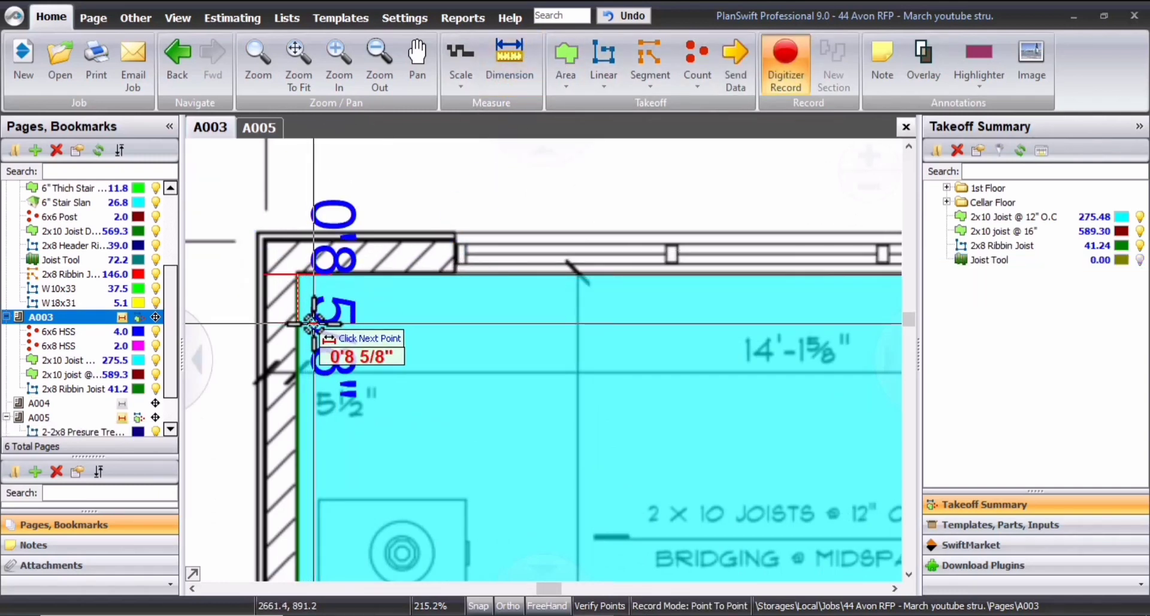
pyautogui.press('l')
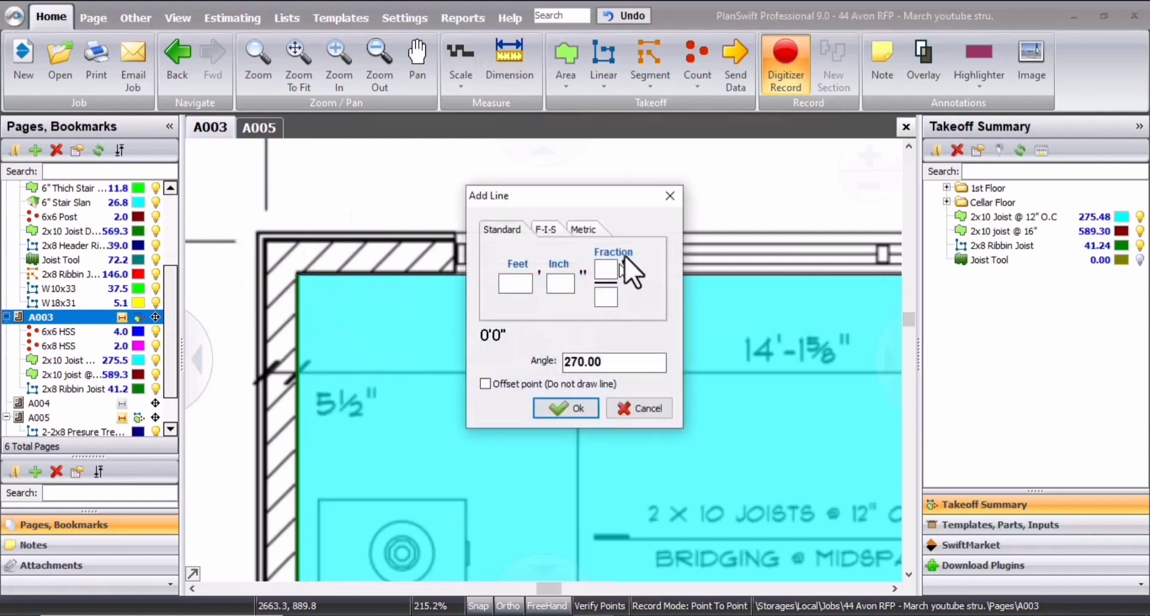
pyautogui.click(670, 195)
# Add a 1'0" dimension along the family room's outer side wall, starting at the inside corner by the window wall
pyautogui.click(510, 57)
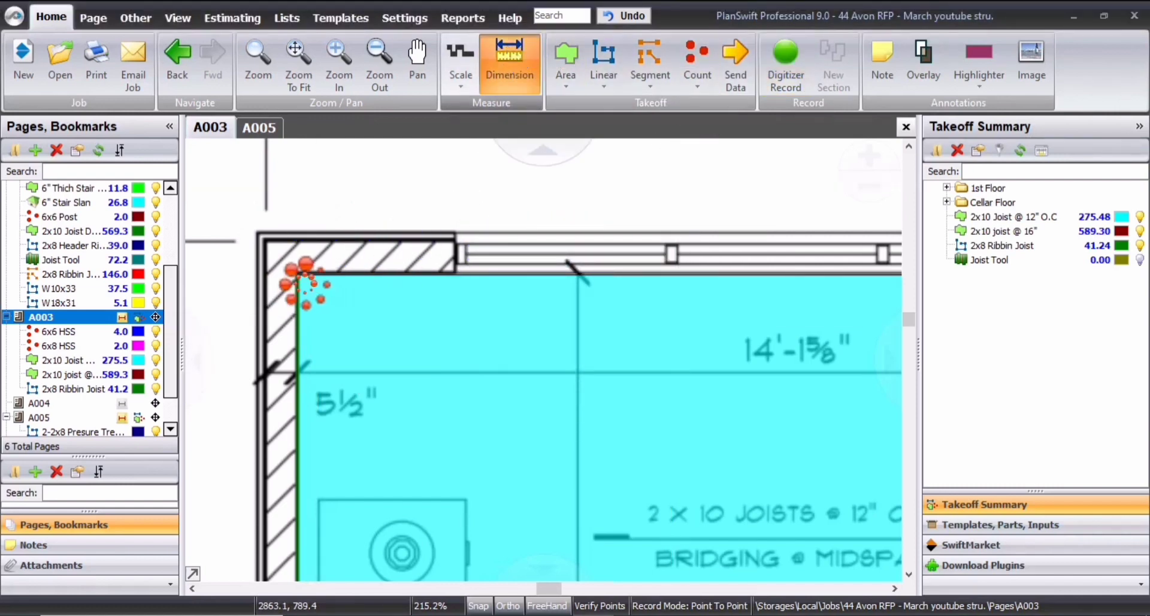
pyautogui.click(299, 275)
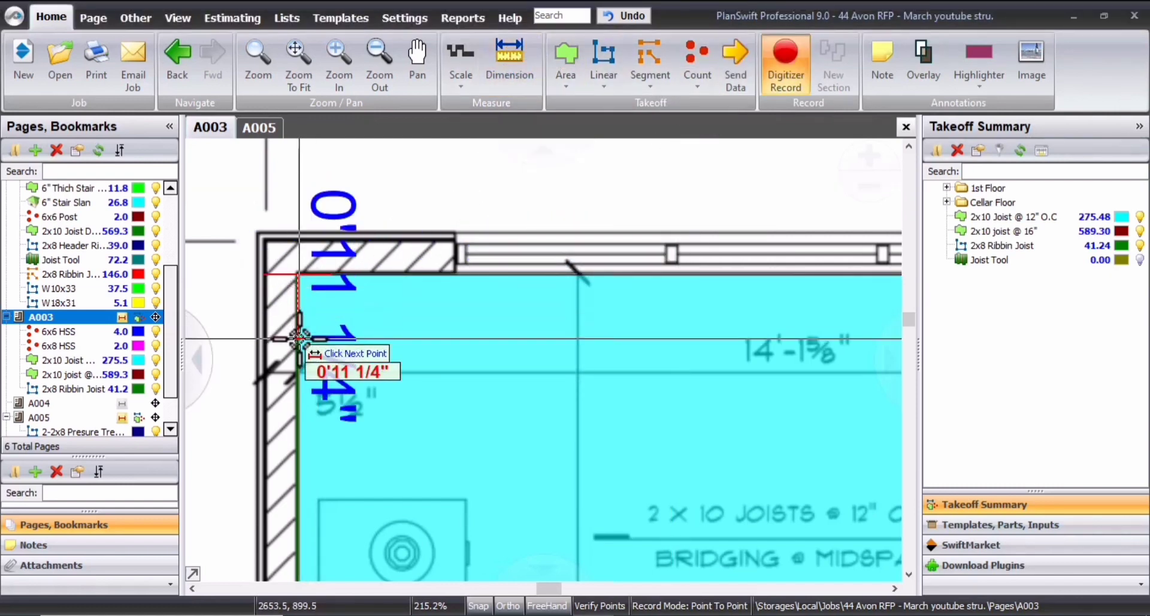
pyautogui.press('l')
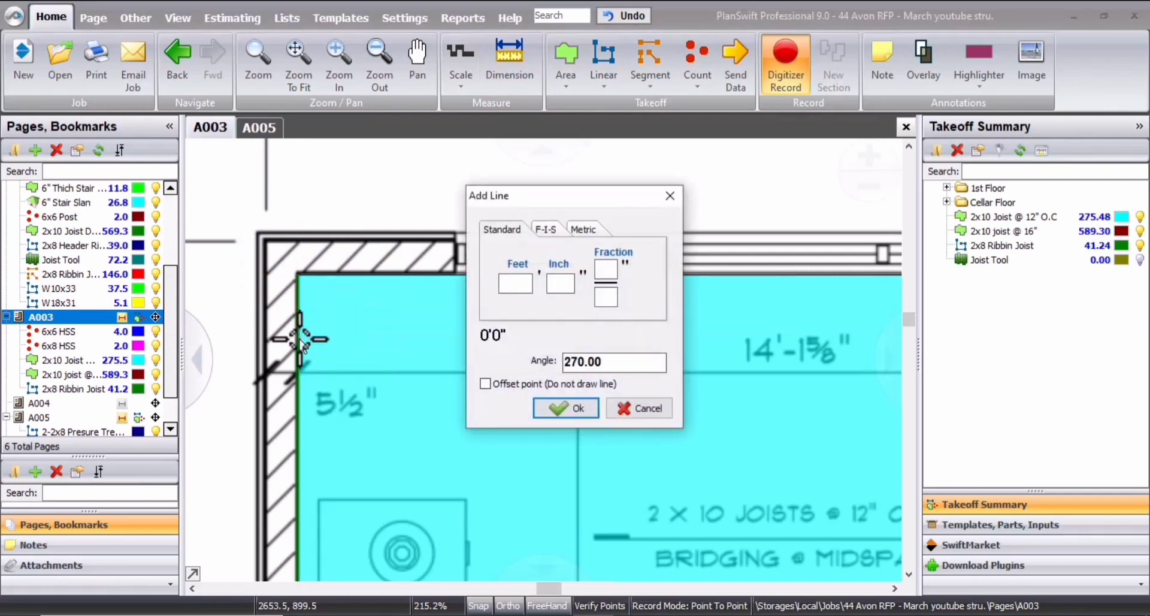
pyautogui.click(558, 397)
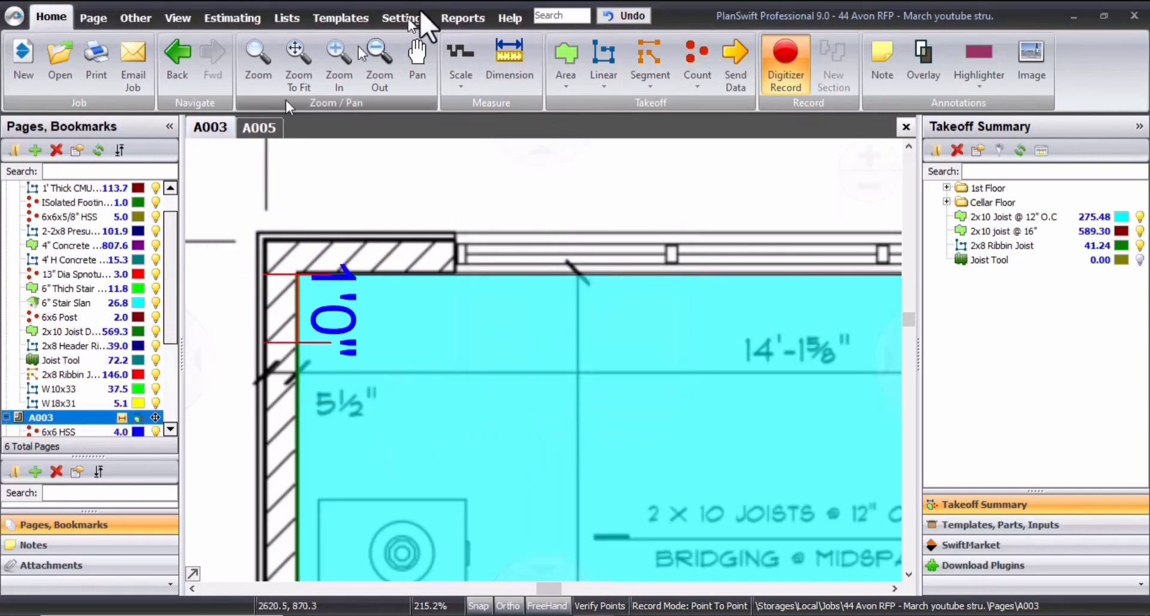
# Record a 1-foot-deep Joist Tool box along the family room's window wall, from the dimensioned inside corner to the kitchen wall
pyautogui.click(931, 260)
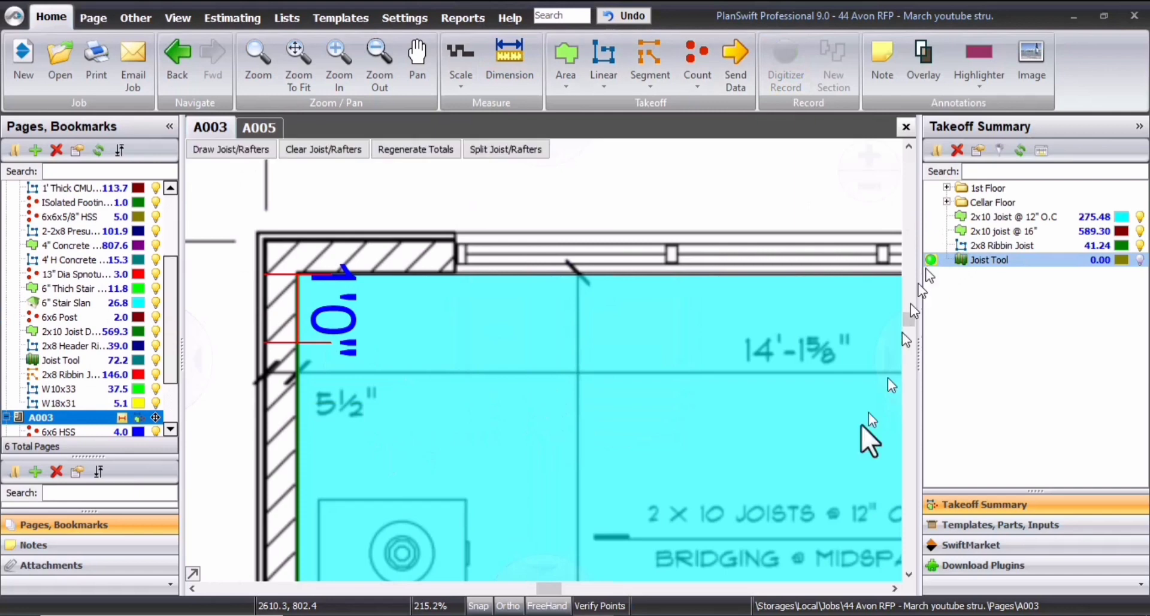
pyautogui.click(663, 610)
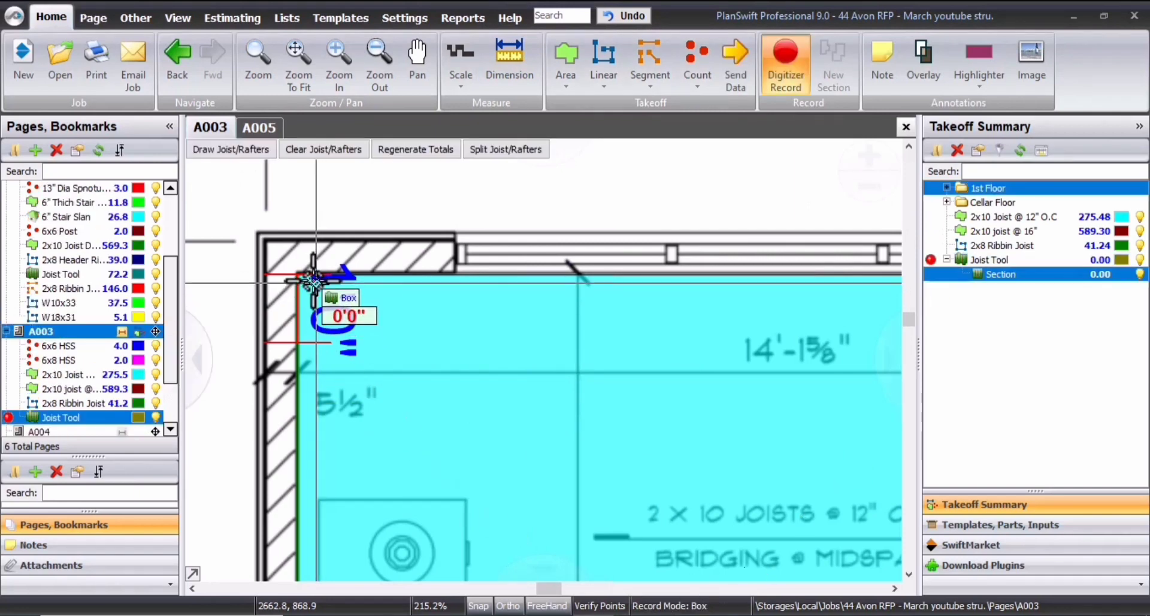
pyautogui.click(302, 343)
pyautogui.scroll(-1, 788, 327)
pyautogui.moveTo(774, 329); pyautogui.dragTo(269, 346)
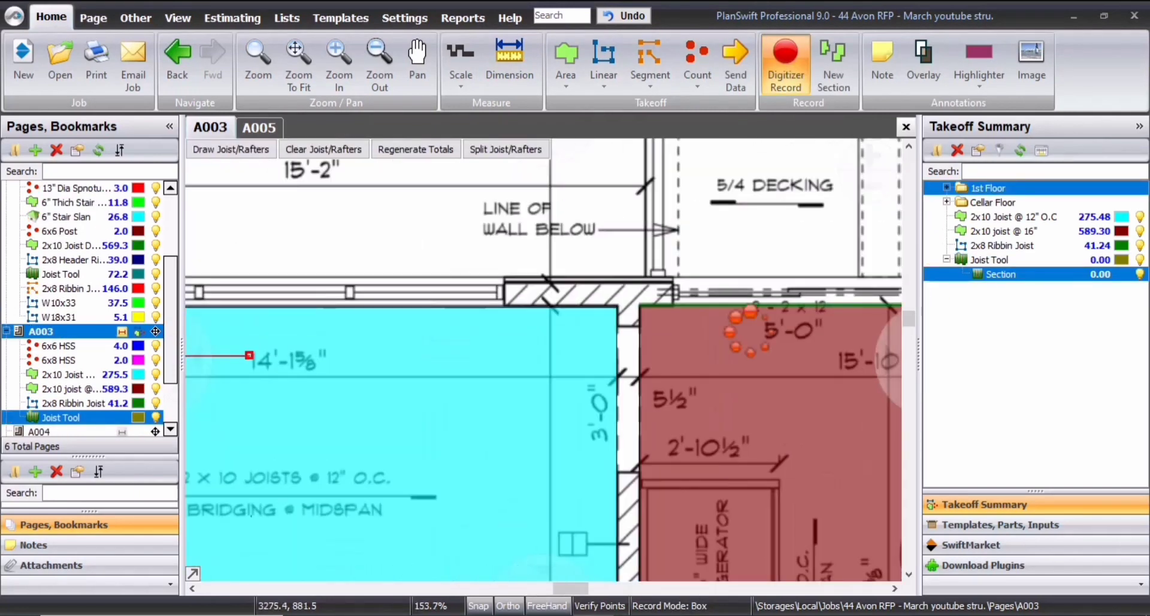
pyautogui.click(605, 310)
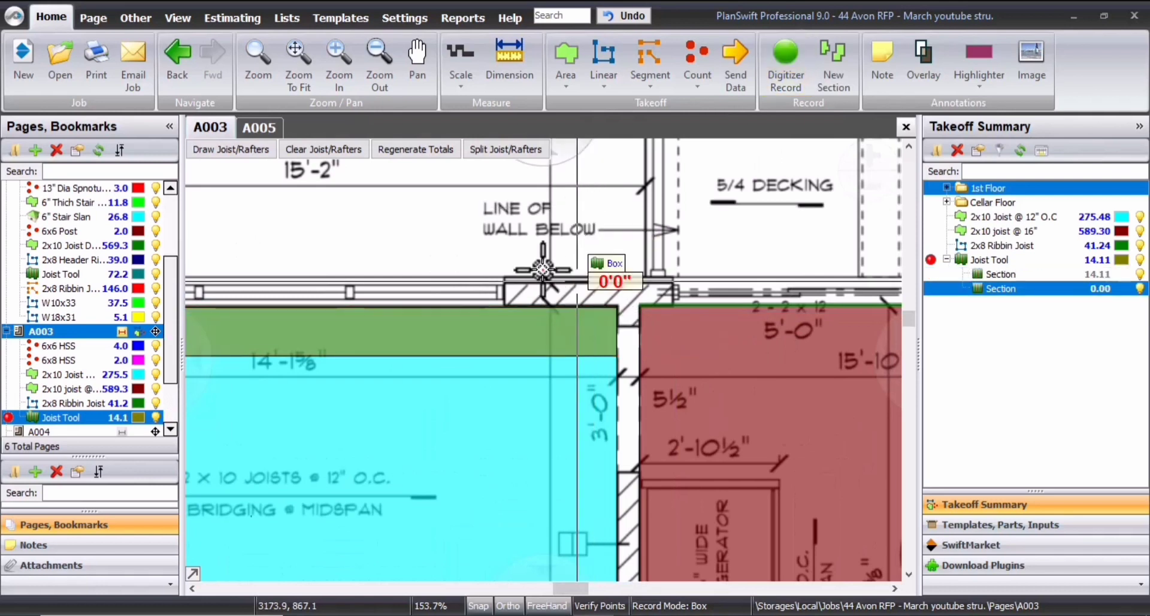
# Draw the 2x8 ribbon joists across the strip at the family room's window wall and delete their quantity label
pyautogui.scroll(-4, 477, 290)
pyautogui.click(442, 298)
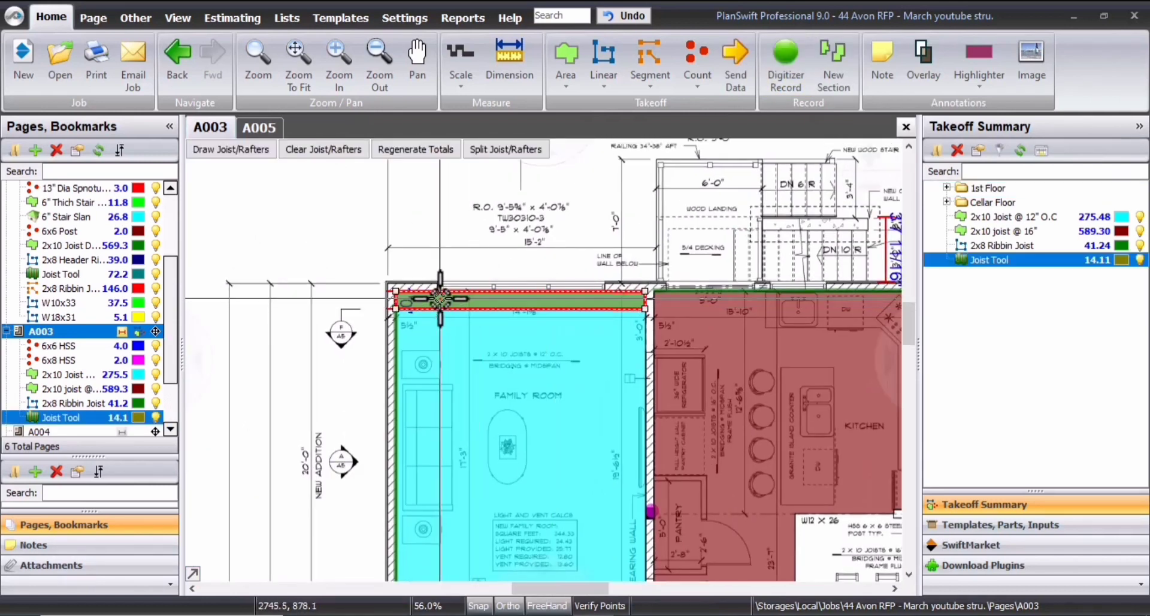
pyautogui.scroll(4, 442, 298)
pyautogui.click(240, 149)
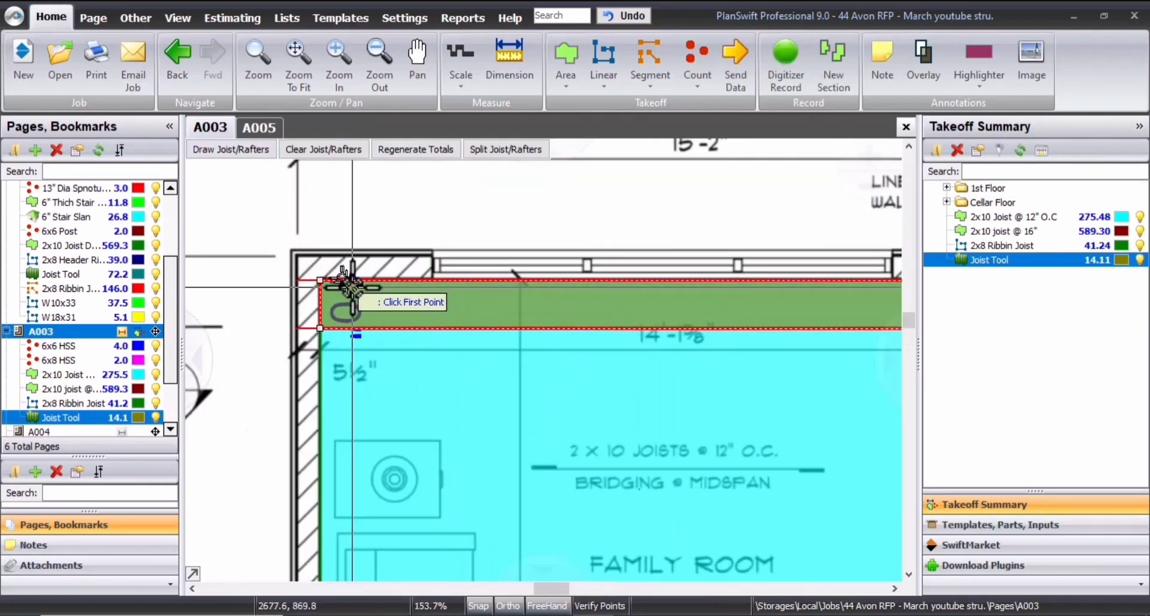
pyautogui.click(362, 310)
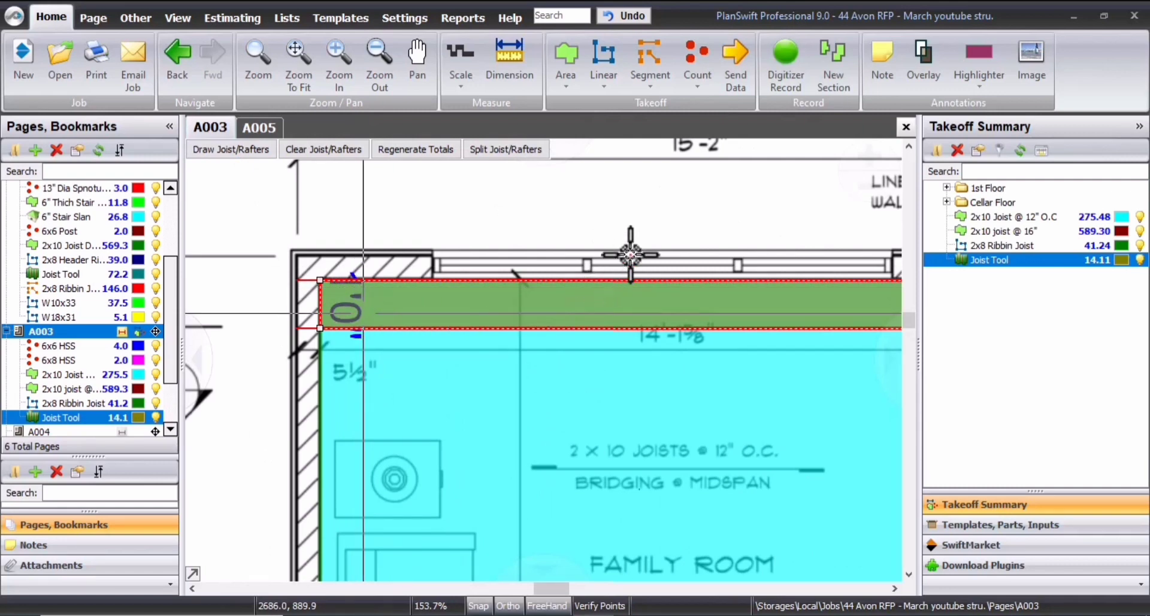
pyautogui.click(630, 255)
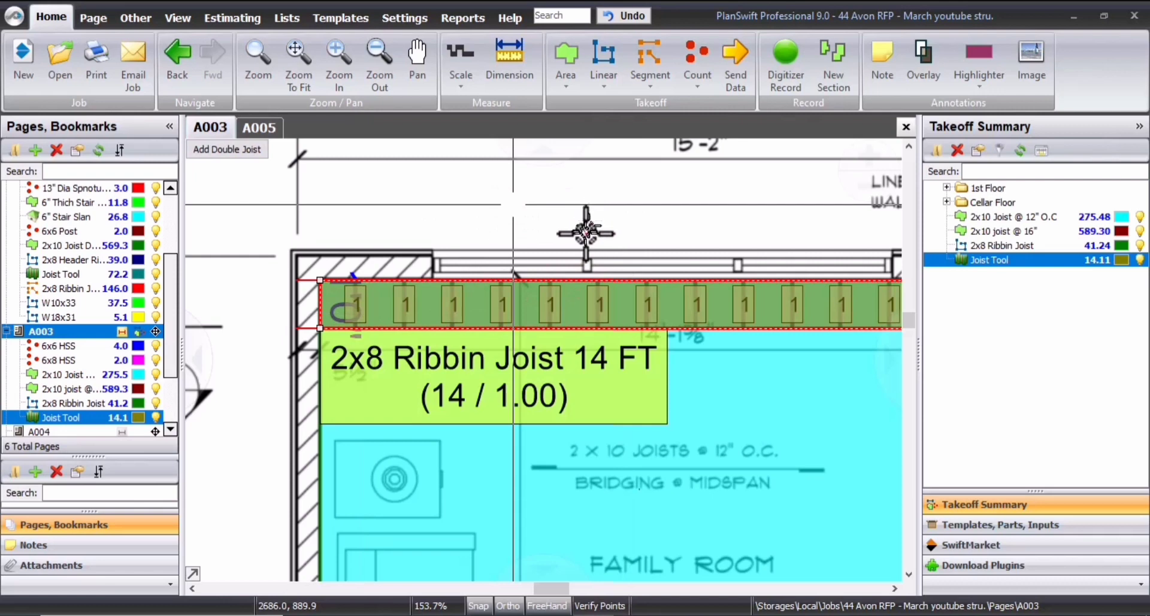
pyautogui.scroll(-5, 586, 232)
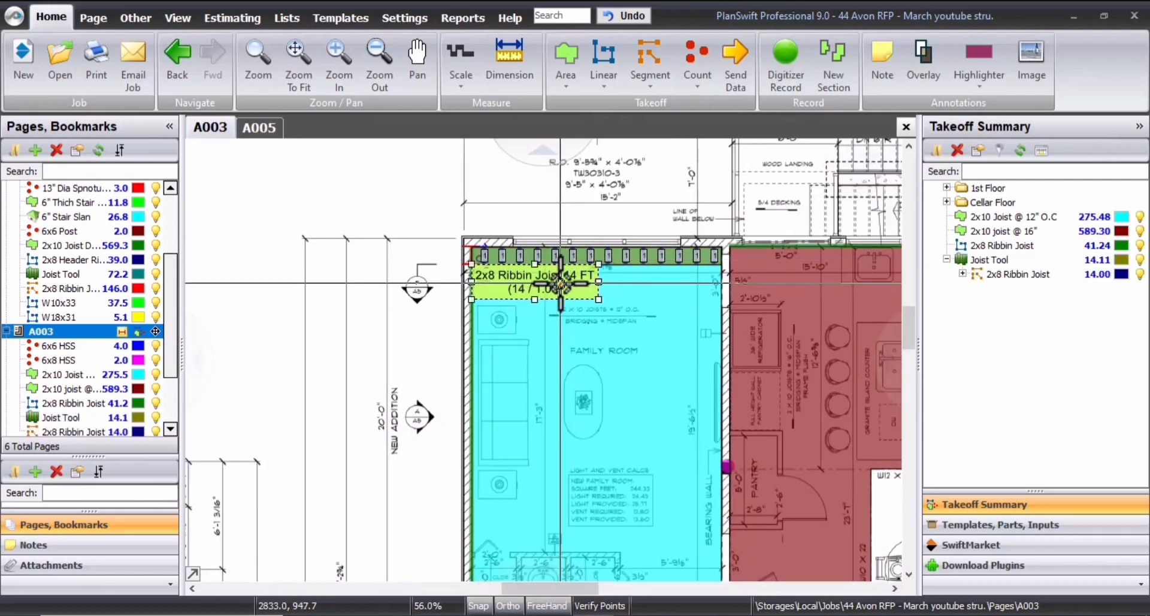
pyautogui.press('Delete')
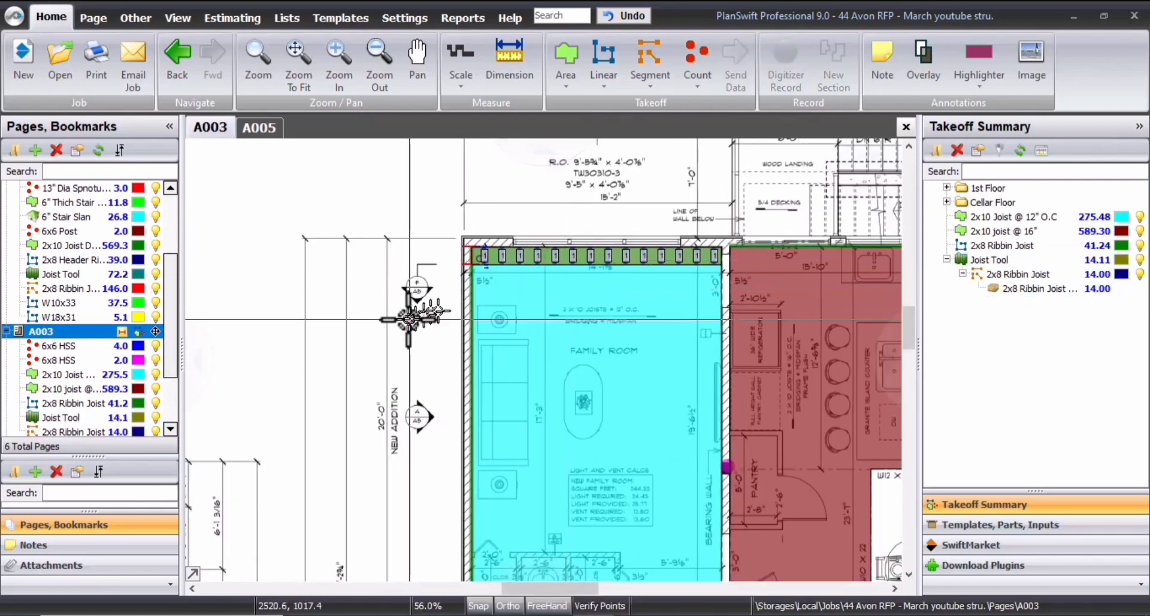
# Create a linear takeoff named W12x40 for the steel beam at the family room's half-bath wall
pyautogui.scroll(-2, 433, 485)
pyautogui.scroll(2, 734, 528)
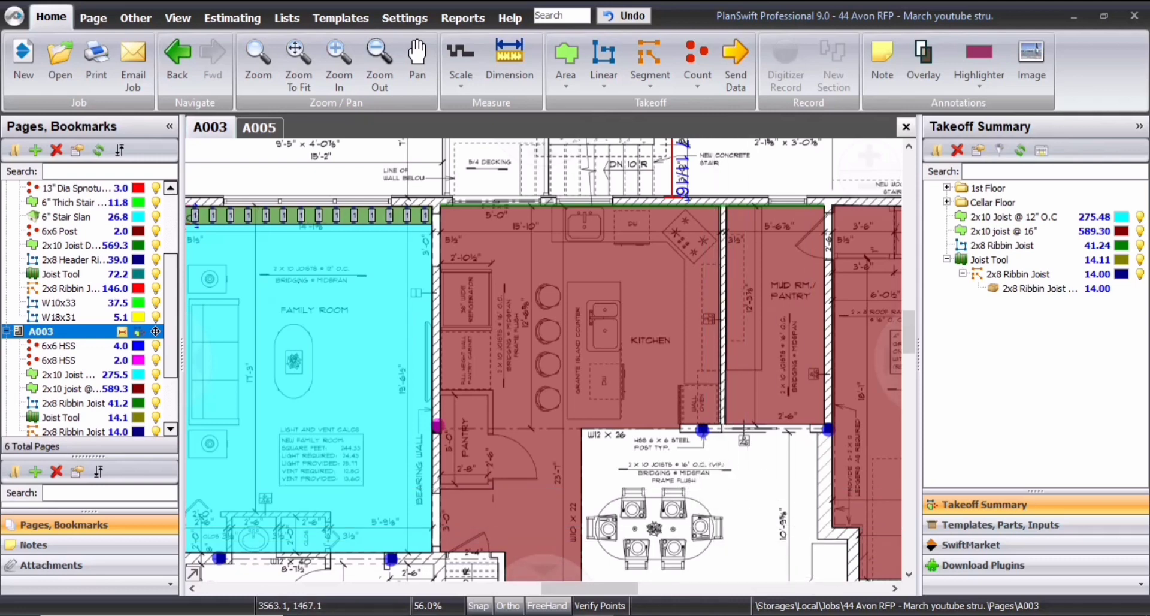
pyautogui.scroll(-2, 756, 496)
pyautogui.scroll(2, 619, 527)
pyautogui.scroll(2, 395, 546)
pyautogui.scroll(3, 395, 546)
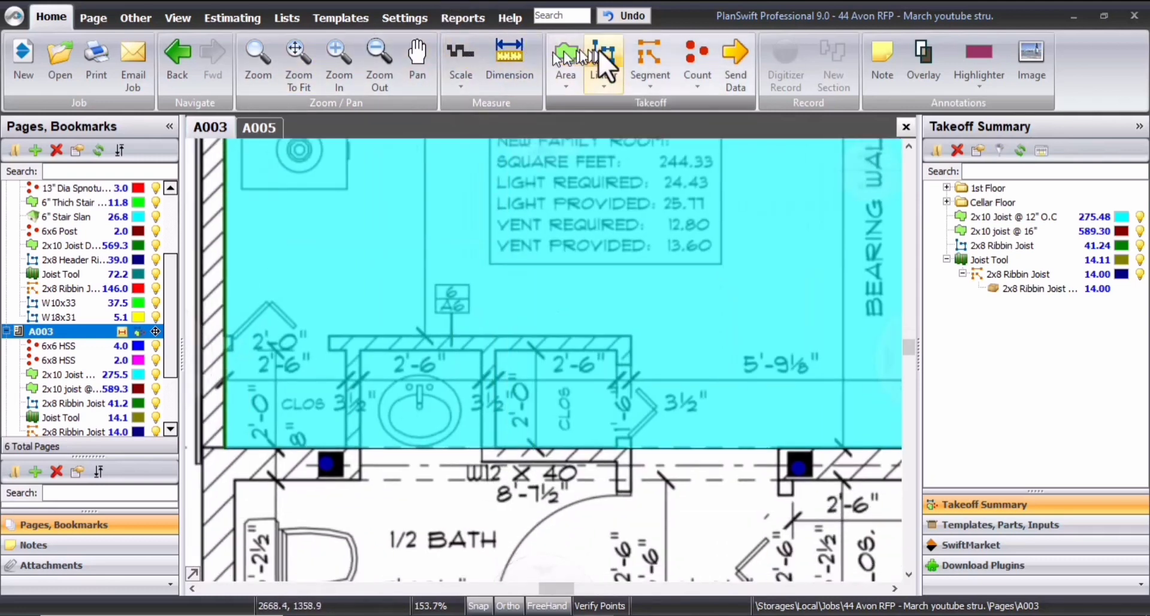
pyautogui.click(601, 48)
pyautogui.write('W12x40')
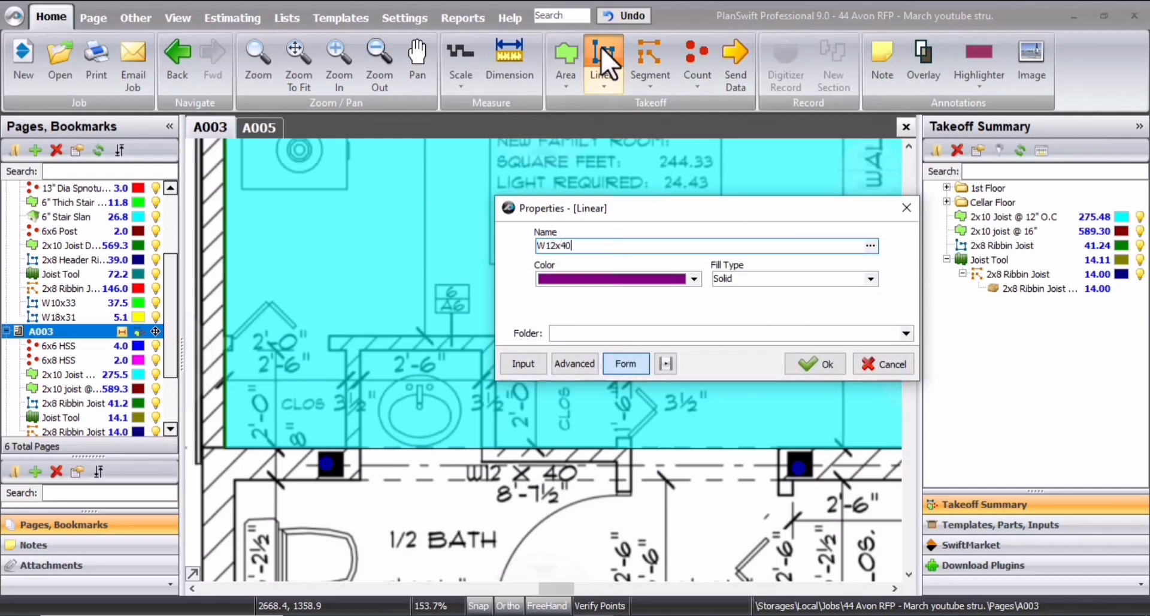
pyautogui.click(825, 359)
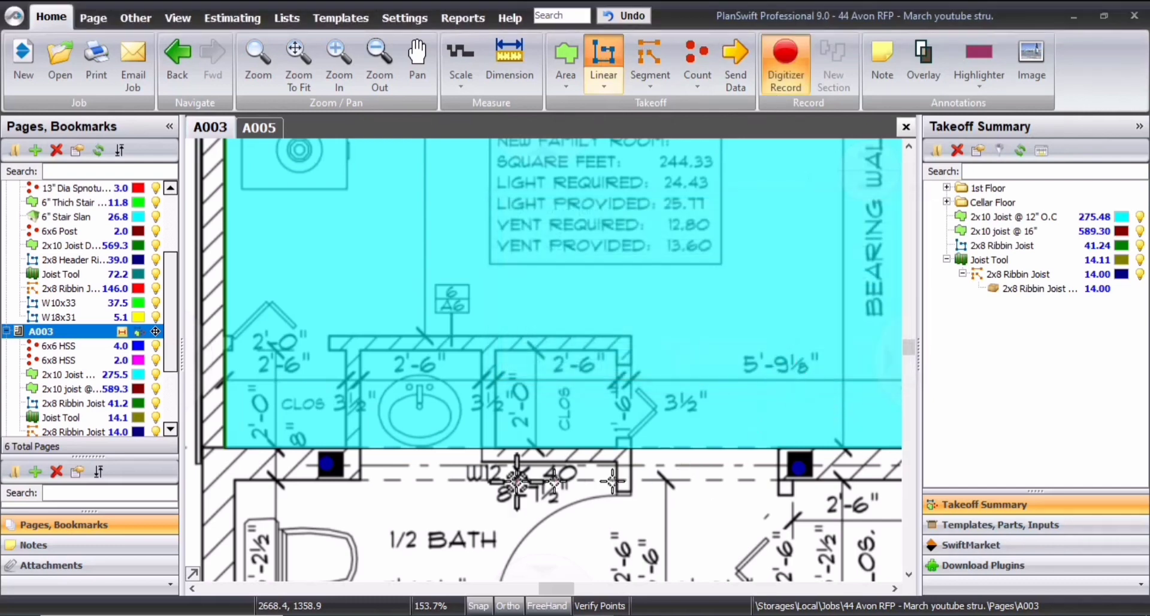
# Record the W12x40 beam, about 16 feet long, from the post at the half bath across to the far stair wall
pyautogui.click(327, 463)
pyautogui.scroll(-2, 768, 499)
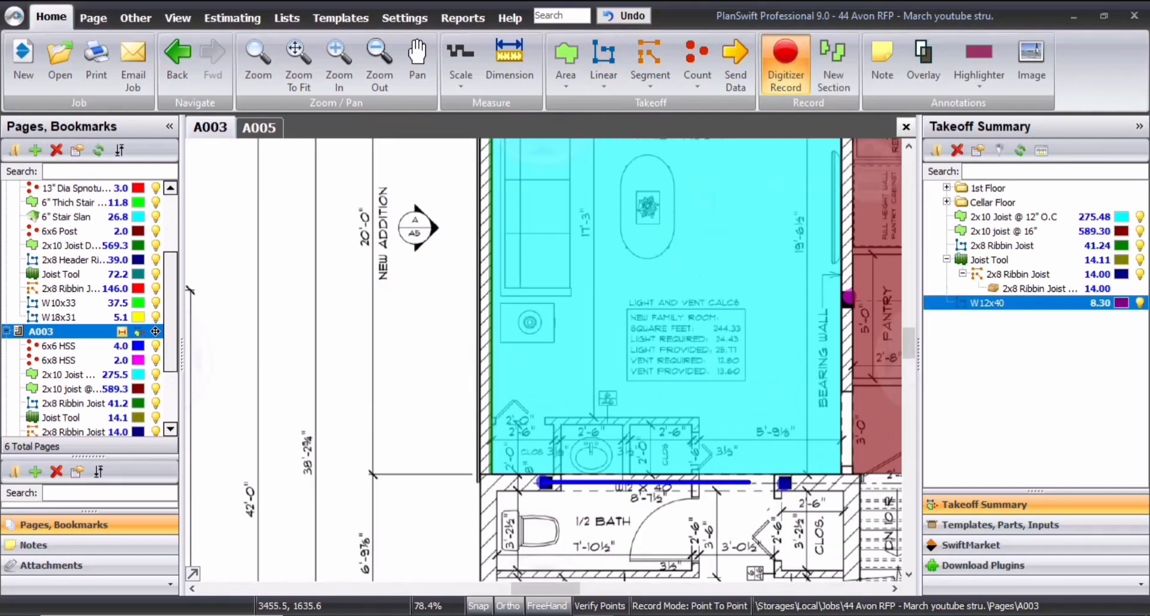
pyautogui.moveTo(743, 500); pyautogui.dragTo(465, 495)
pyautogui.scroll(1, 764, 501)
pyautogui.scroll(3, 641, 486)
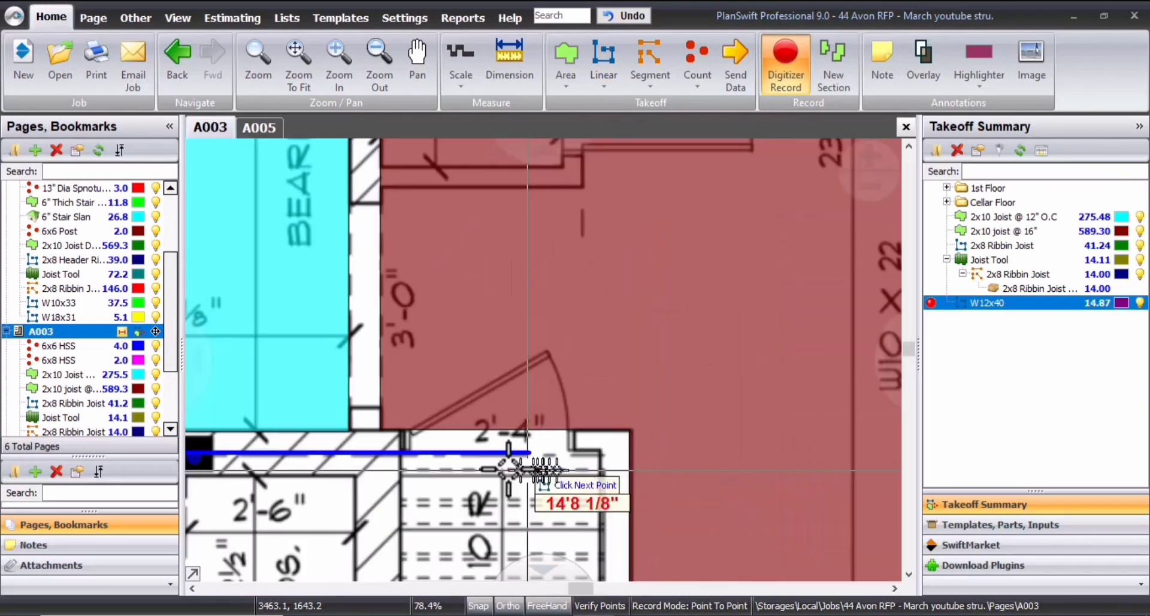
pyautogui.click(623, 453)
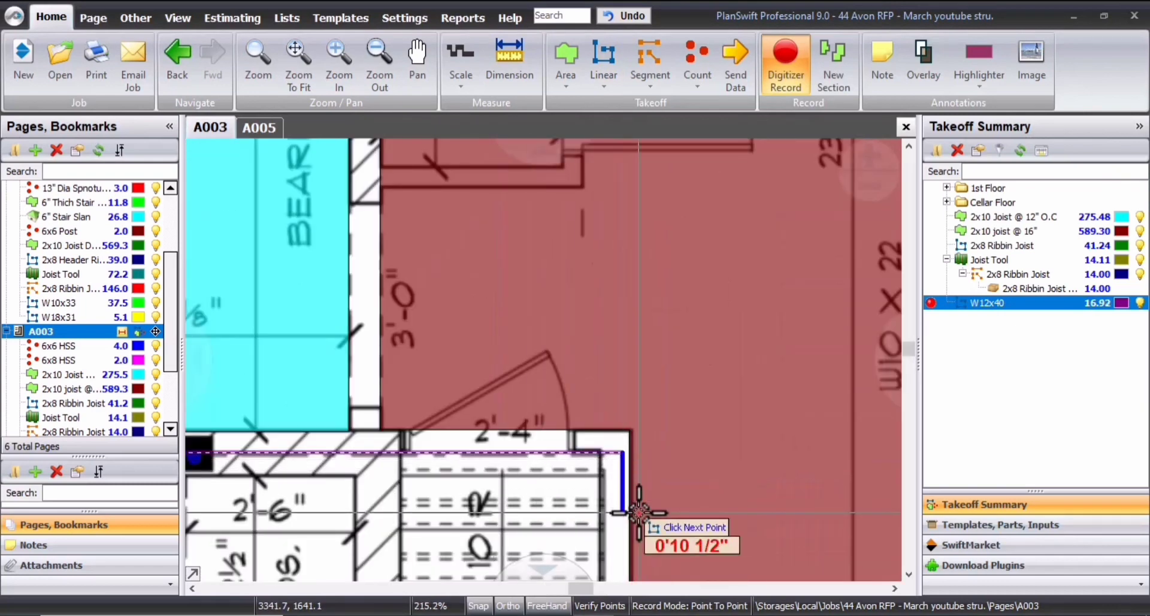
pyautogui.press('Escape')
pyautogui.scroll(-3, 538, 526)
pyautogui.moveTo(538, 525); pyautogui.dragTo(482, 526)
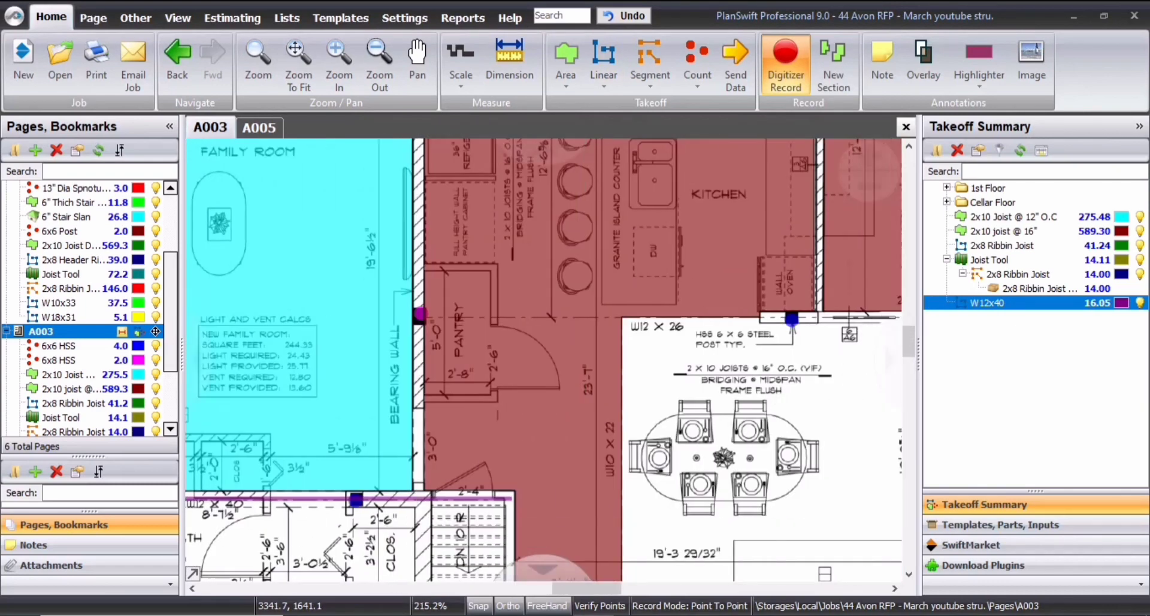
pyautogui.click(709, 447)
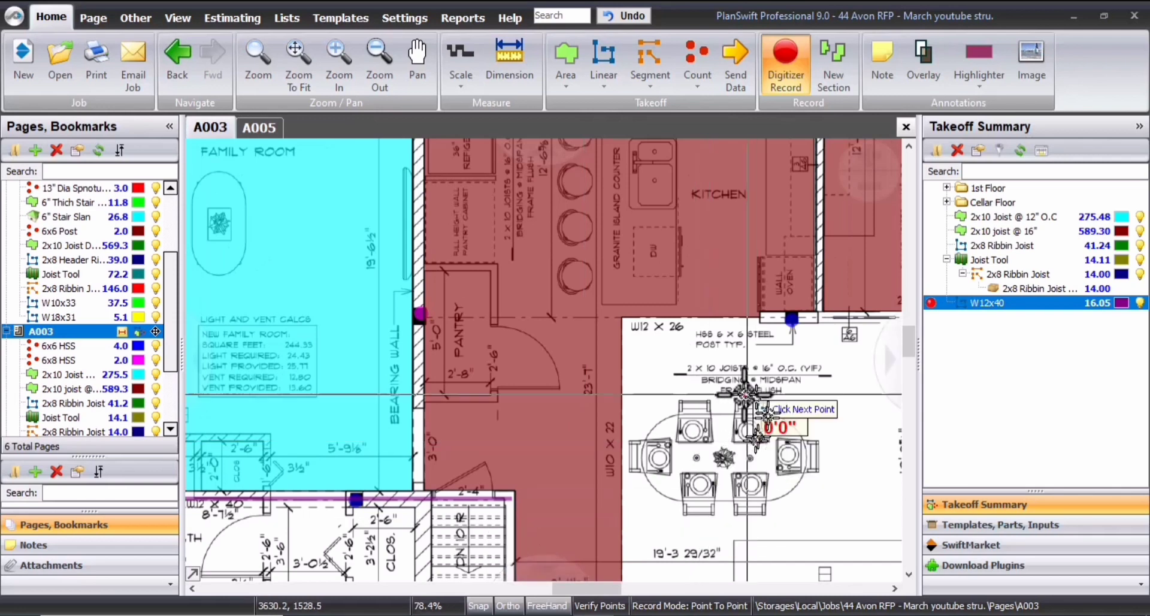
pyautogui.press('Escape')
# Create a linear takeoff named W12x26 for the steel beam along the kitchen's dining side
pyautogui.moveTo(693, 377); pyautogui.dragTo(740, 420)
pyautogui.scroll(3, 694, 380)
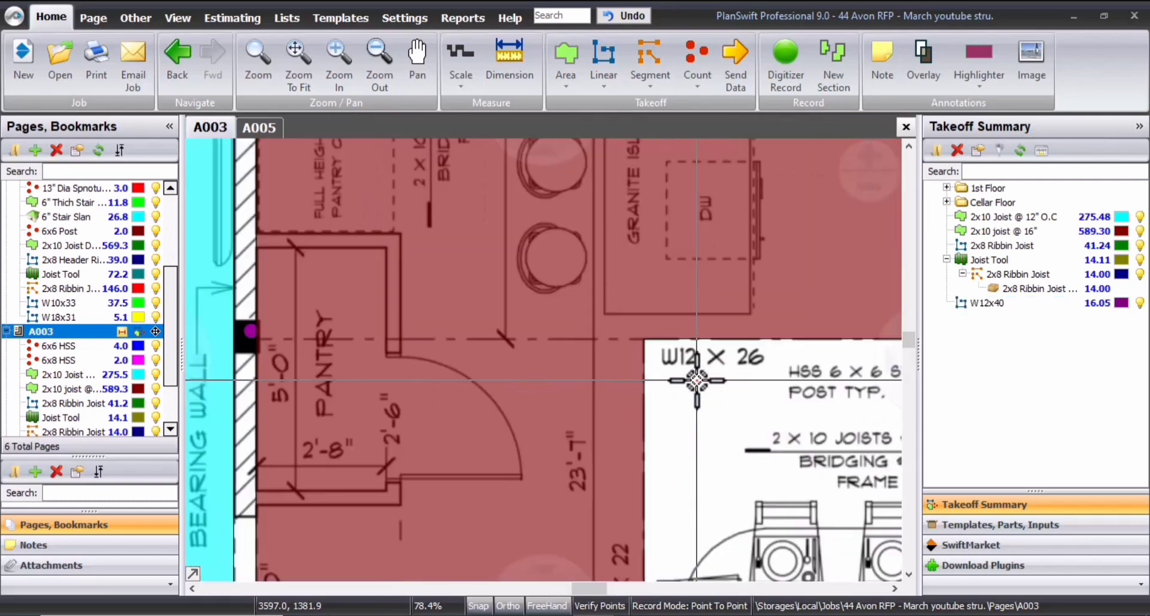
pyautogui.press('Escape')
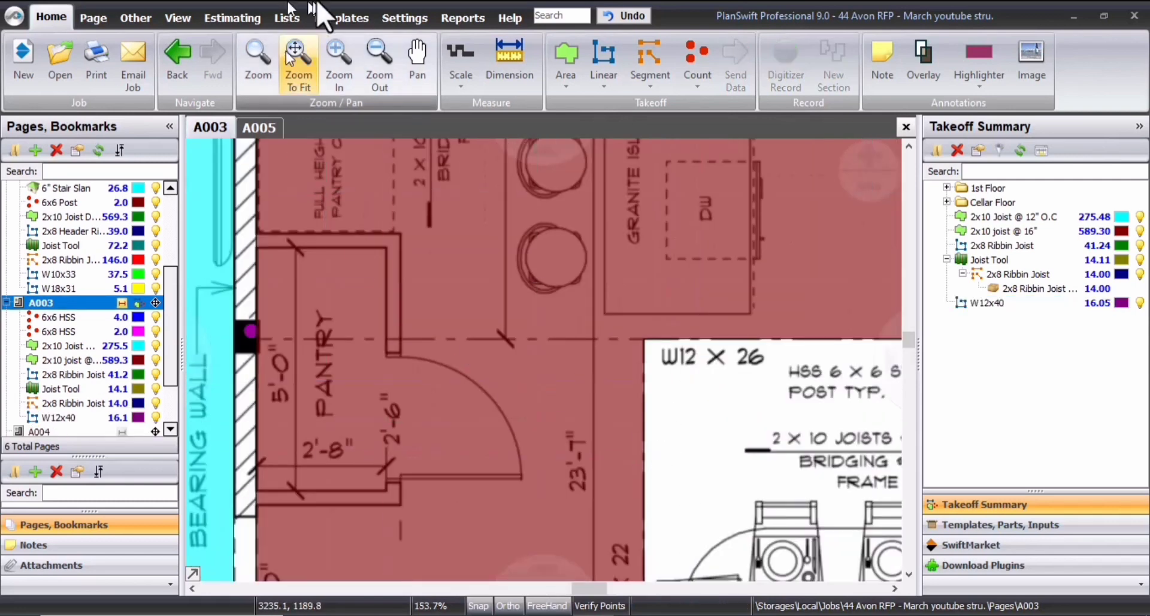
pyautogui.click(602, 53)
pyautogui.write('W')
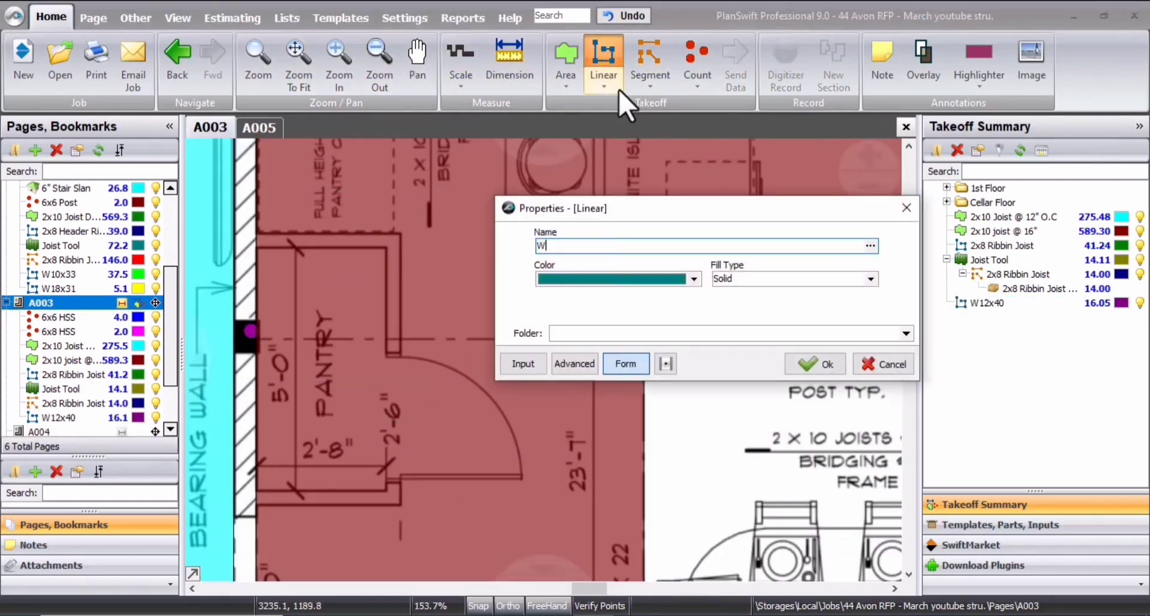
pyautogui.write('12x26')
pyautogui.click(822, 360)
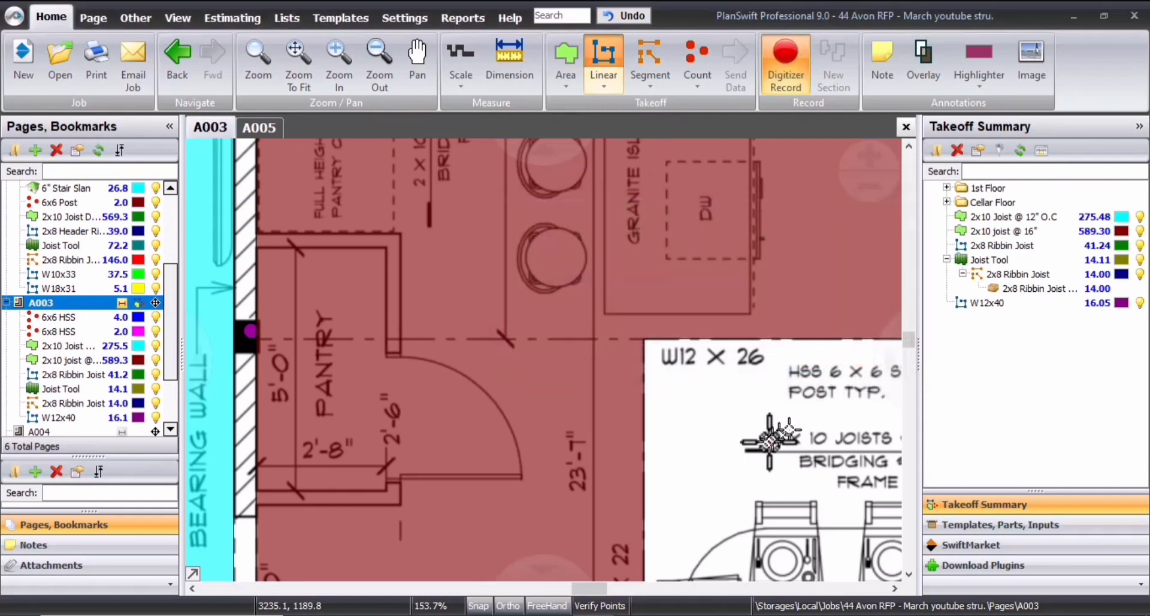
# Record the W12x26 beam, about 22 feet long, from the bearing wall post by the pantry to the post at the garage wall
pyautogui.scroll(4, 479, 378)
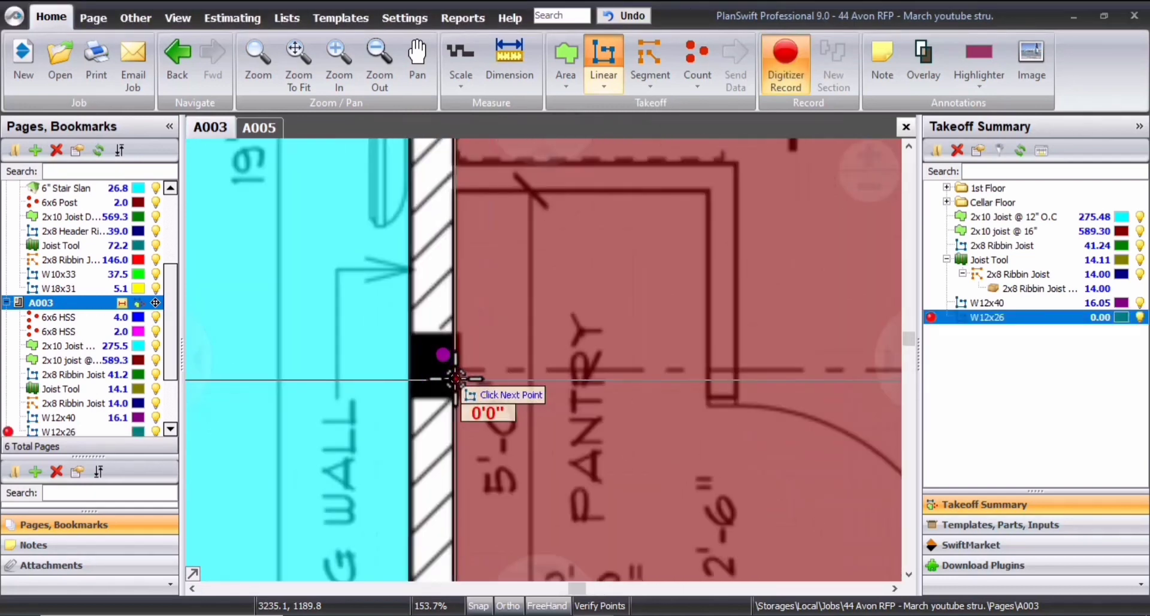
pyautogui.scroll(-3, 723, 390)
pyautogui.moveTo(880, 412); pyautogui.dragTo(299, 313)
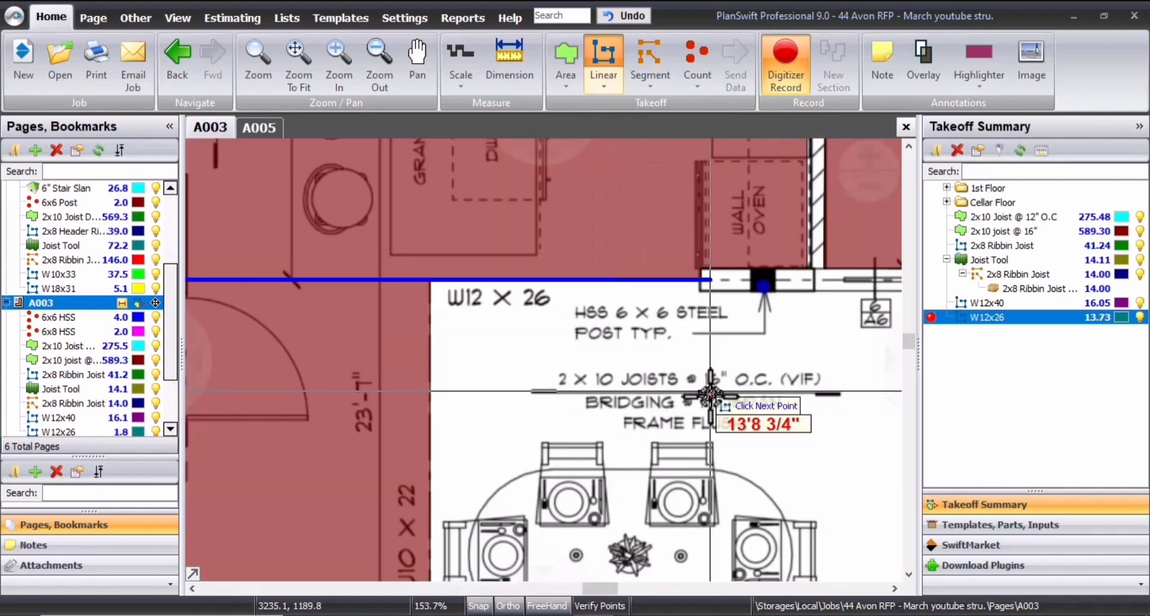
pyautogui.scroll(-3, 611, 394)
pyautogui.scroll(3, 718, 368)
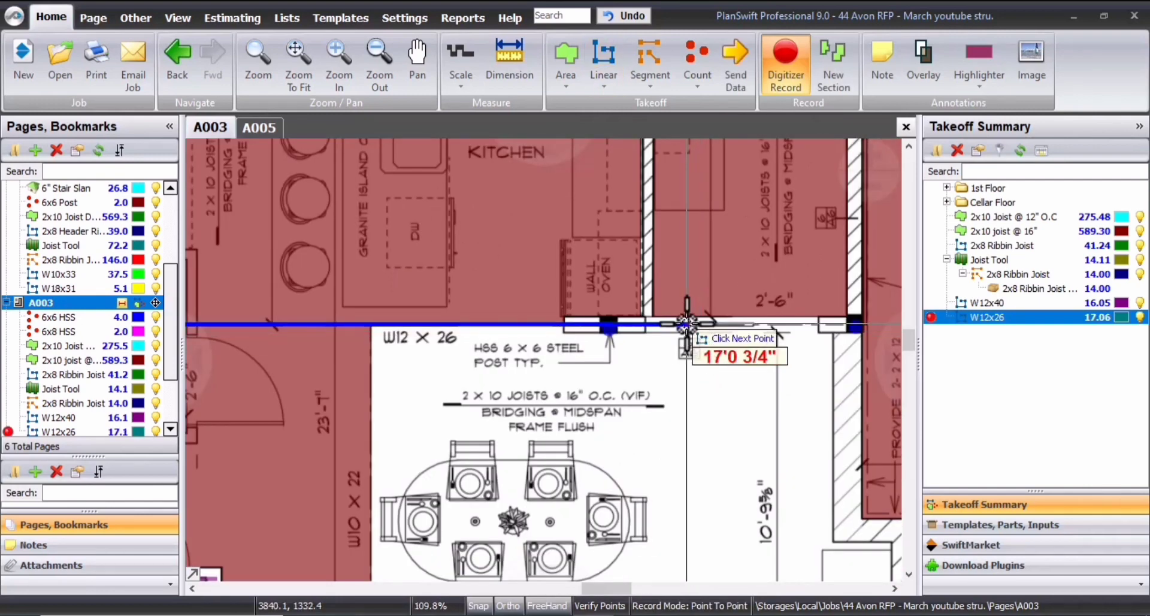
pyautogui.scroll(2, 850, 327)
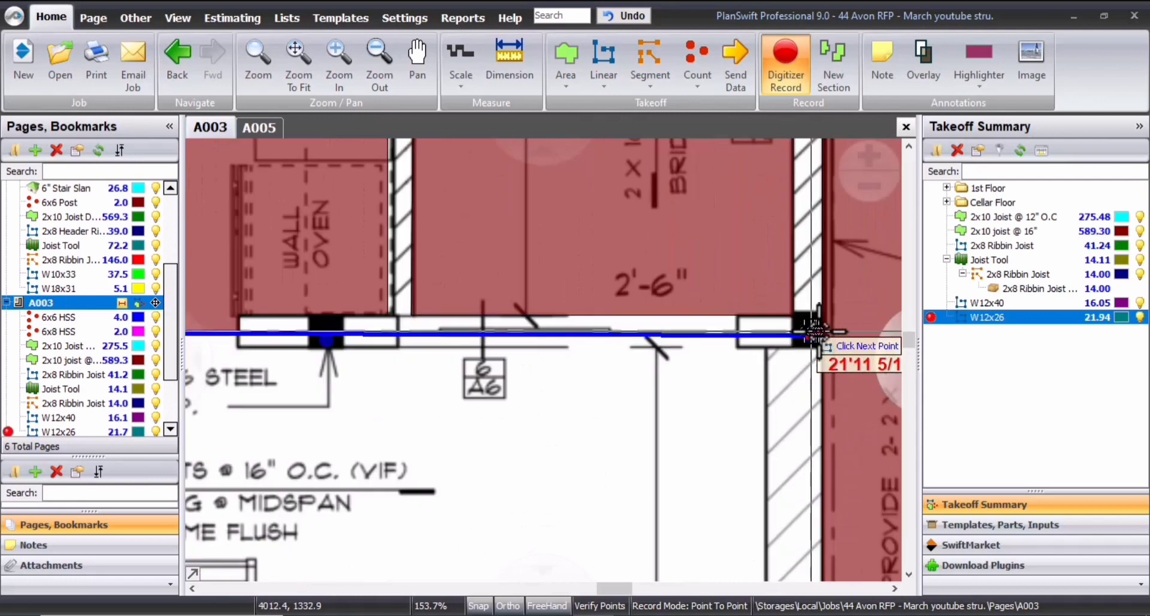
pyautogui.scroll(1, 824, 323)
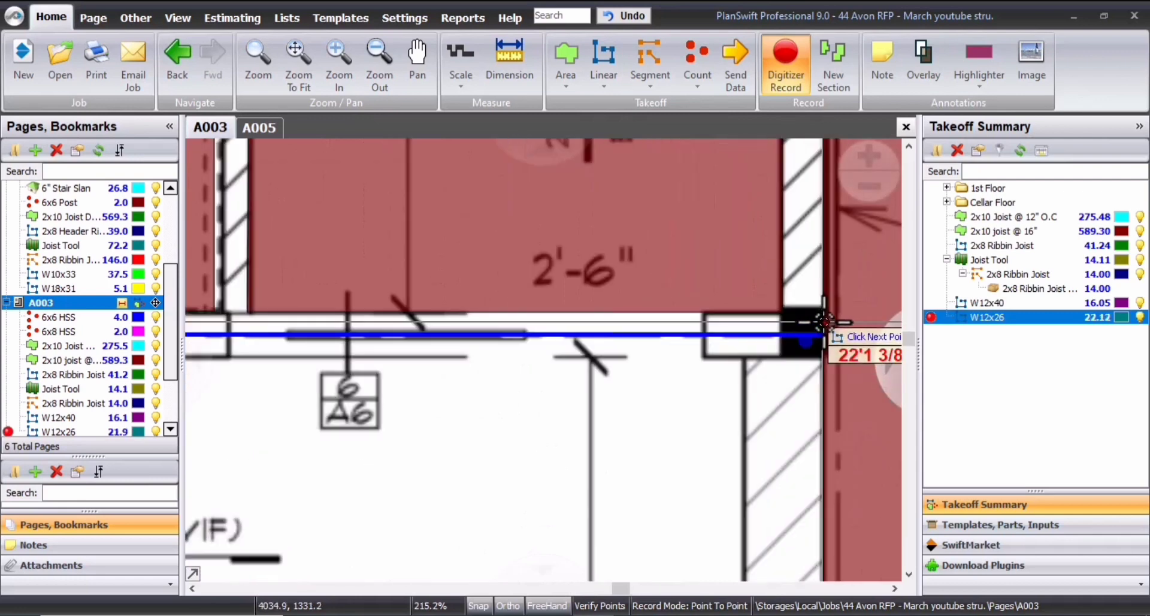
pyautogui.click(832, 322)
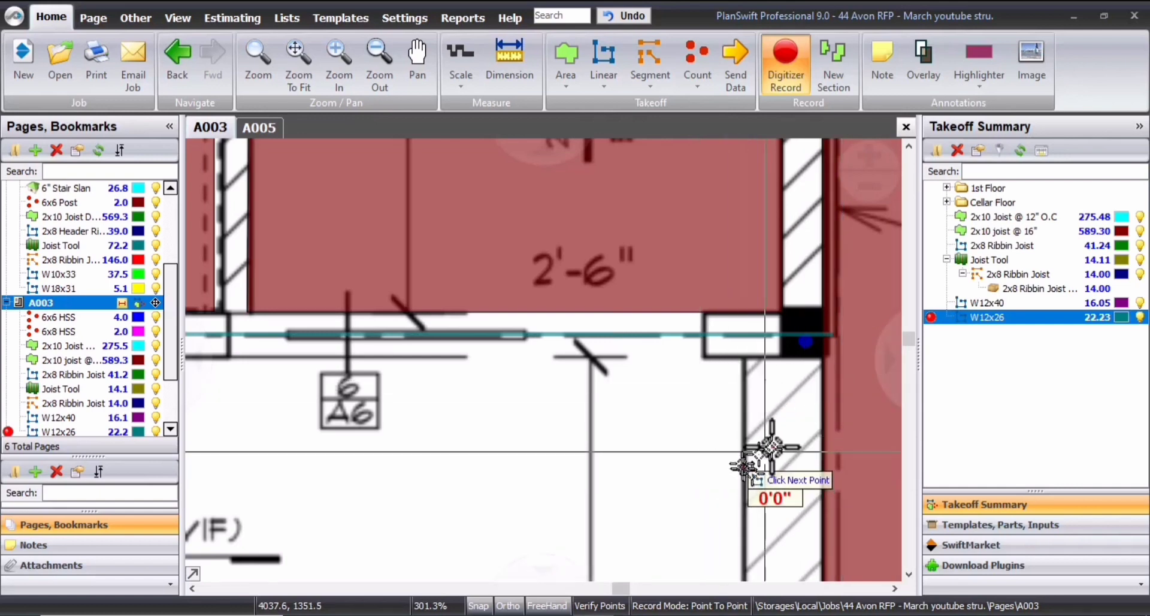
pyautogui.press('Escape')
# Create a linear takeoff named W10x22 for the steel beam beside the dining table area
pyautogui.scroll(-5, 707, 427)
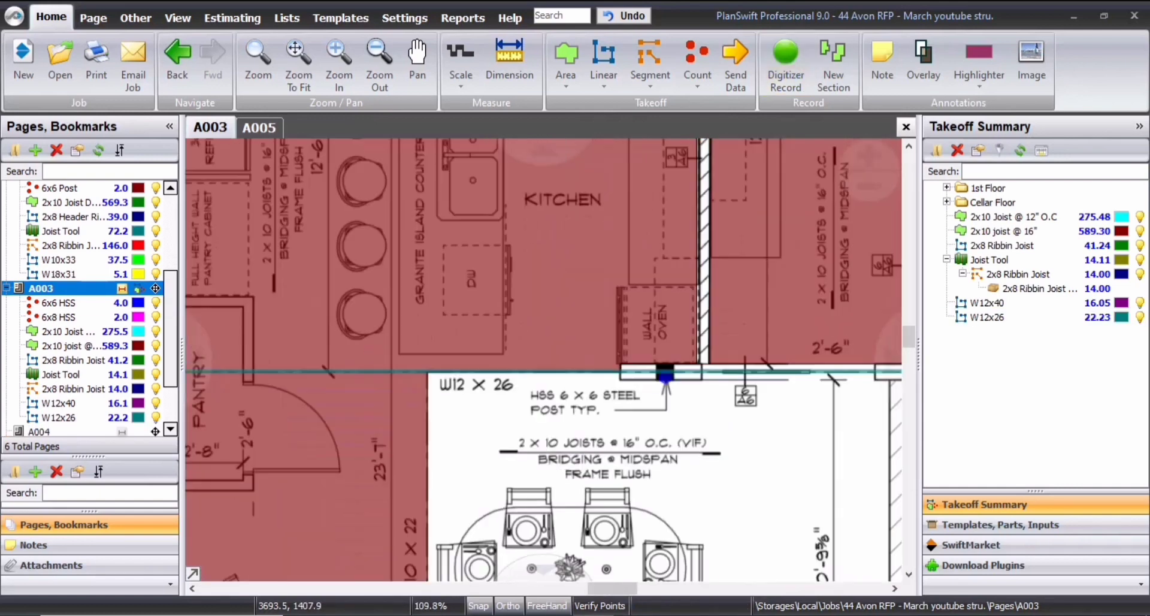
pyautogui.scroll(2, 490, 484)
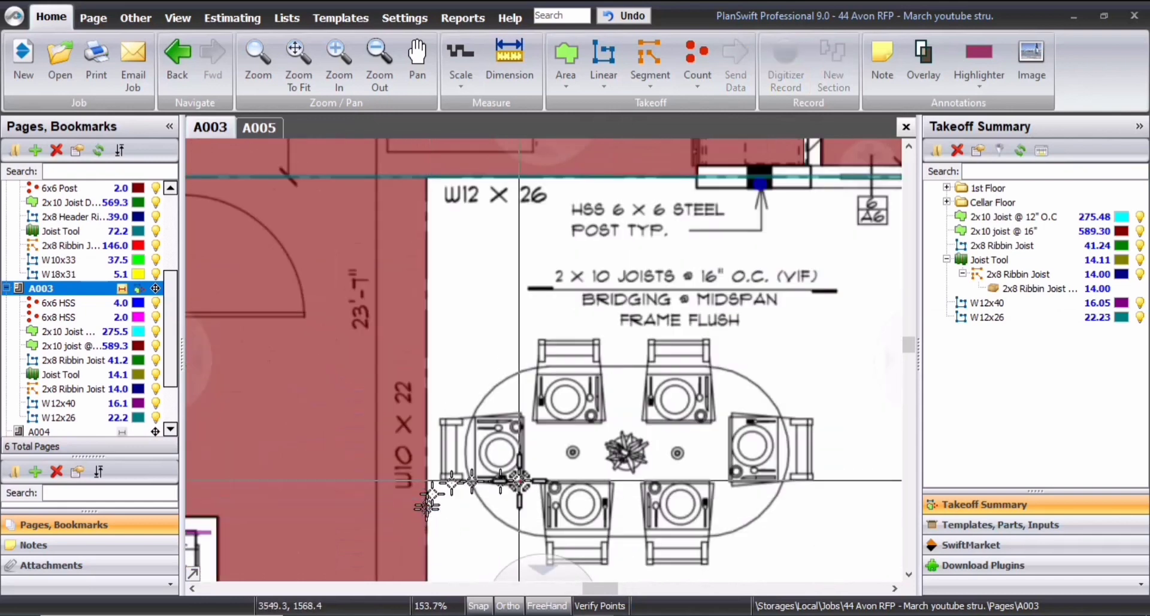
pyautogui.click(611, 50)
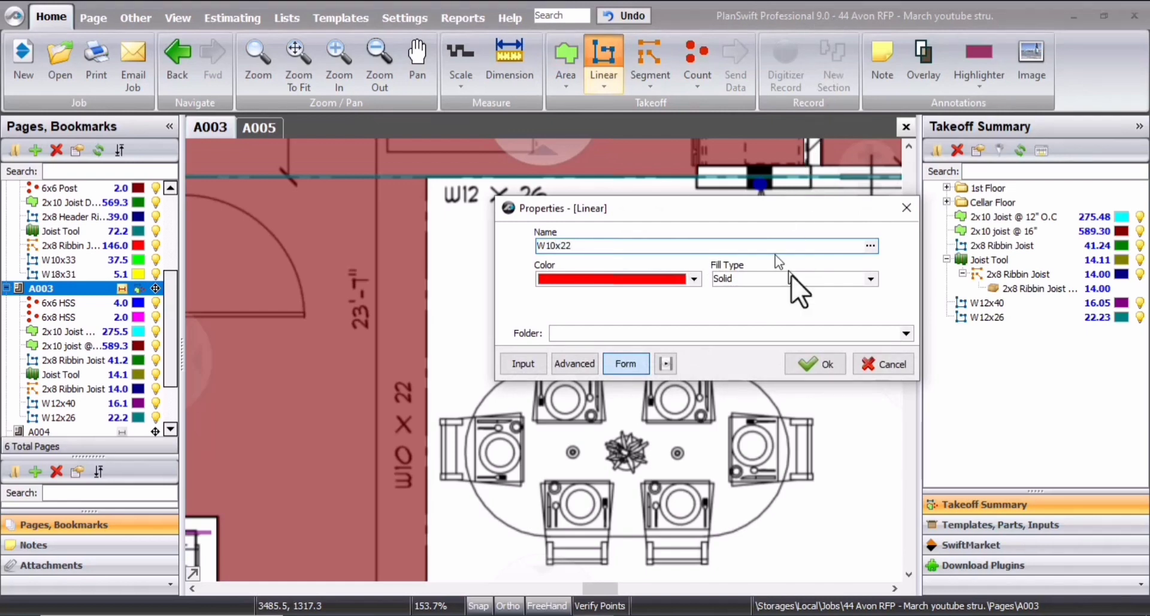
pyautogui.click(826, 361)
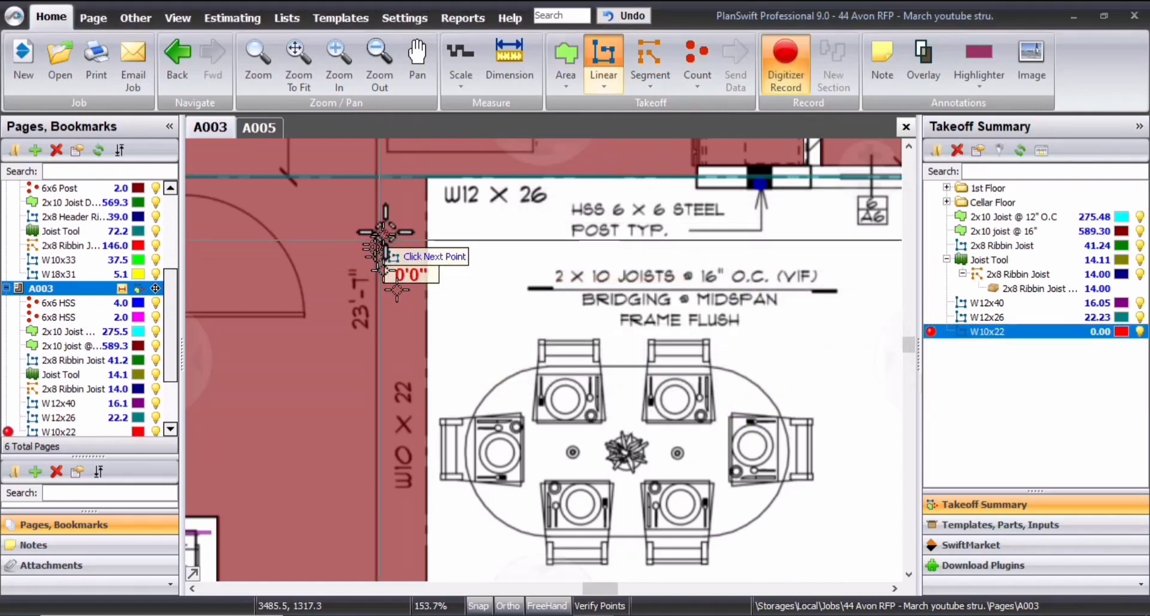
# Record the W10x22 beam, about 11 feet long, from the W12x26 beam to the post at the hall wall, and stop recording
pyautogui.click(426, 178)
pyautogui.scroll(-1, 479, 420)
pyautogui.moveTo(480, 420); pyautogui.dragTo(367, 265)
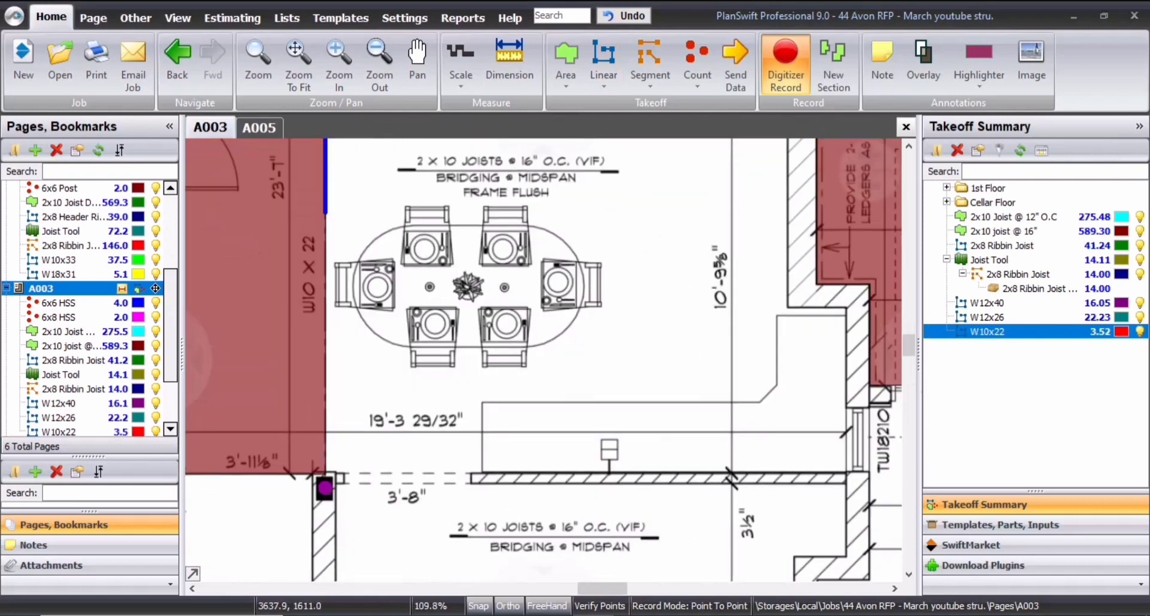
pyautogui.click(325, 473)
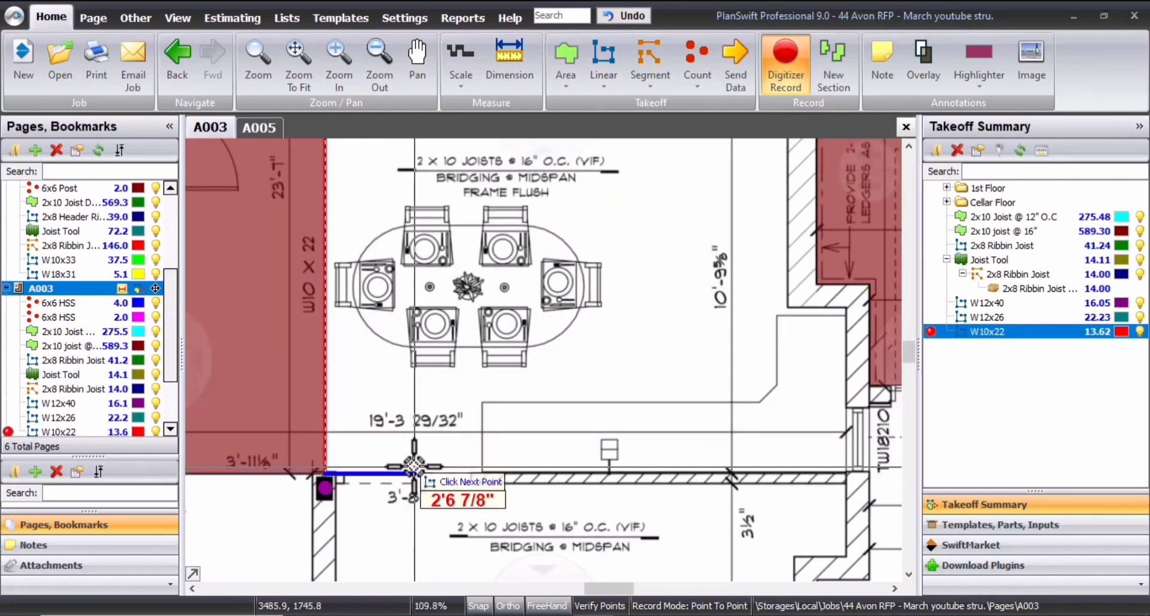
pyautogui.press('Escape')
pyautogui.scroll(-2, 454, 422)
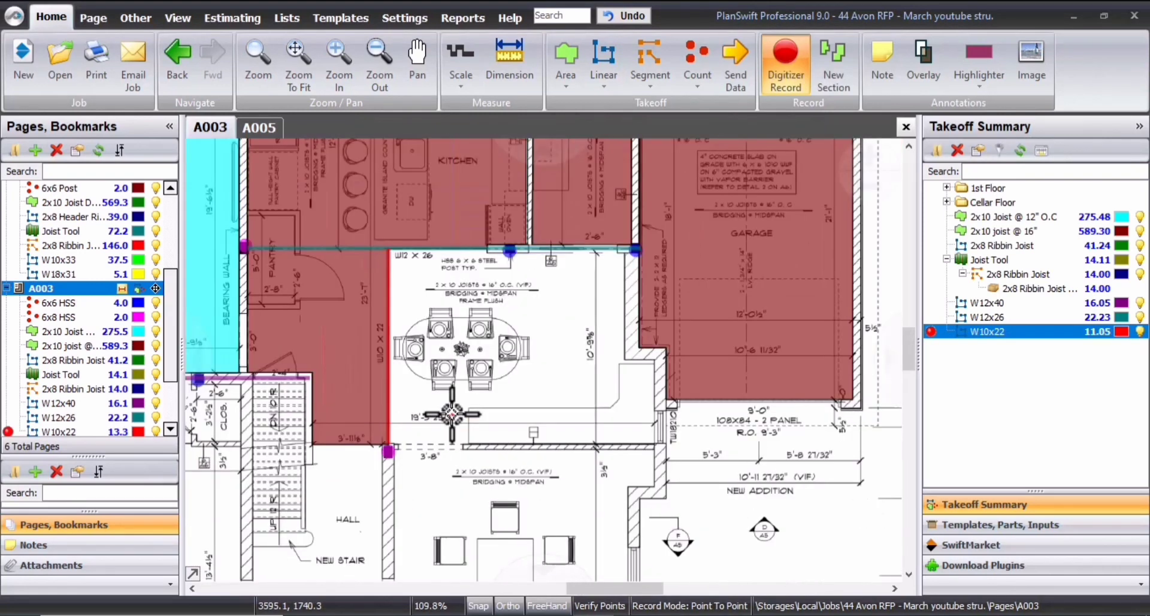
pyautogui.moveTo(454, 416); pyautogui.dragTo(424, 424)
pyautogui.click(786, 59)
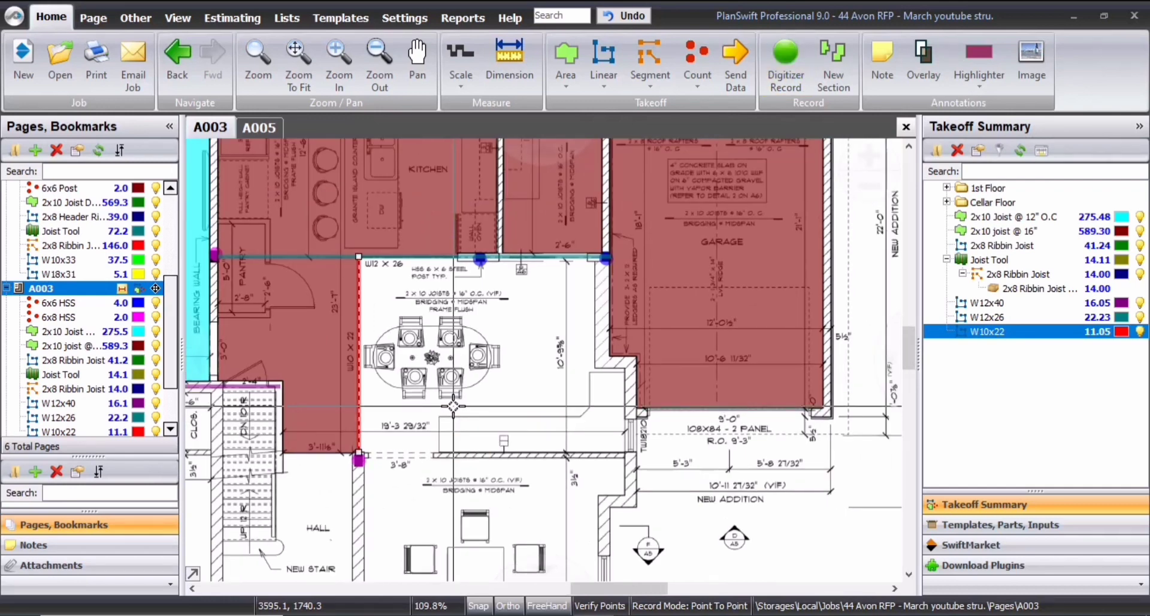
pyautogui.press('Escape')
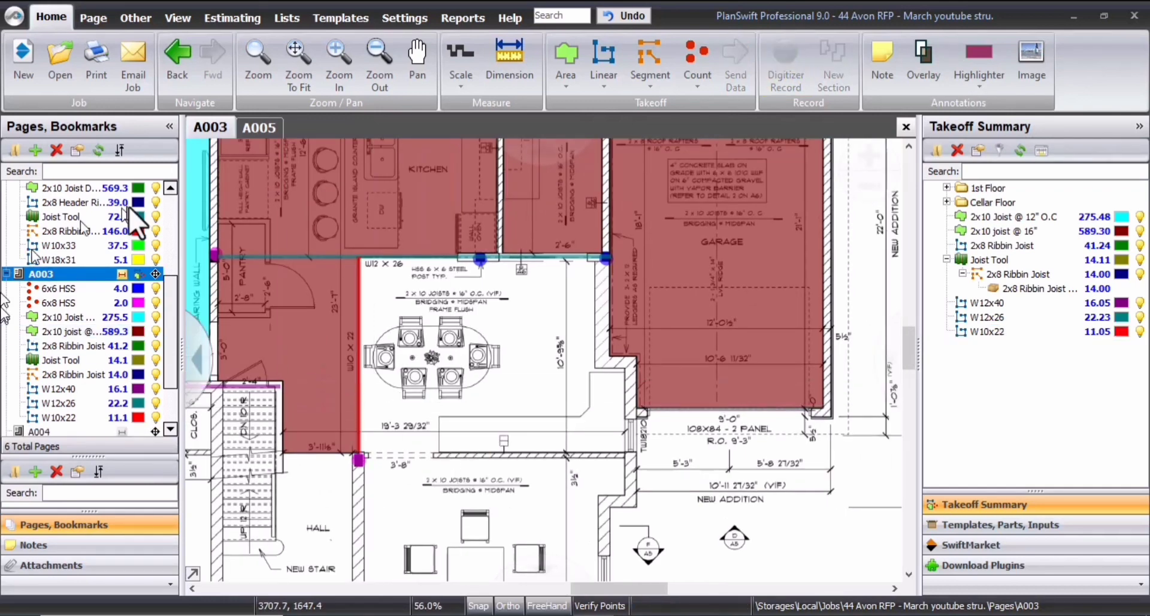
# Open plan page A004 with the second floor plans
pyautogui.scroll(-3, 469, 354)
pyautogui.scroll(-1, 61, 416)
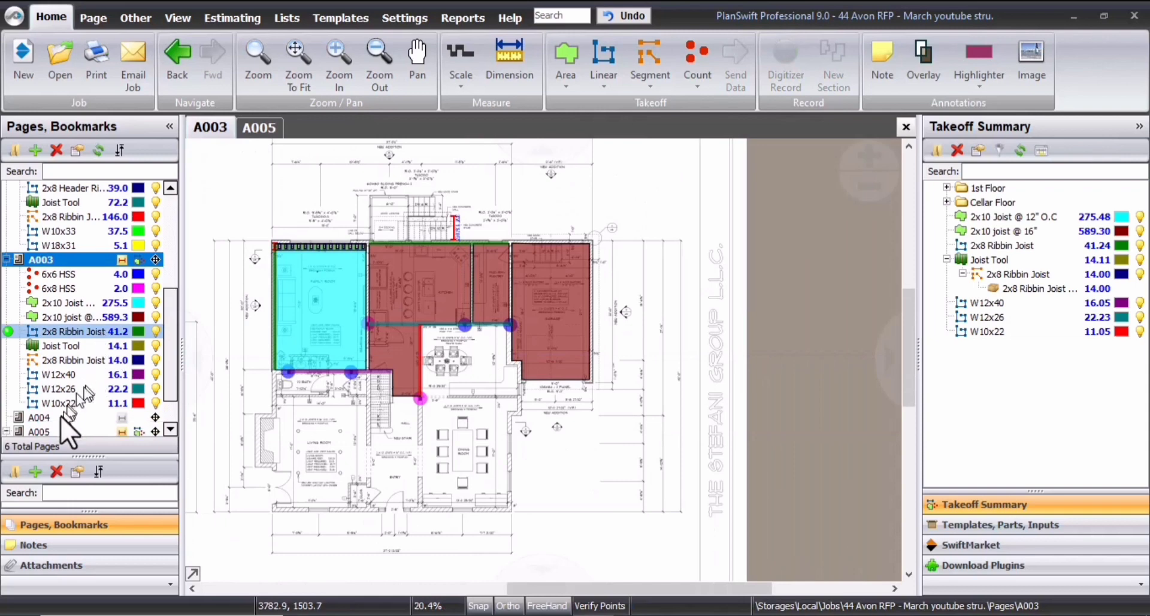
pyautogui.click(59, 389)
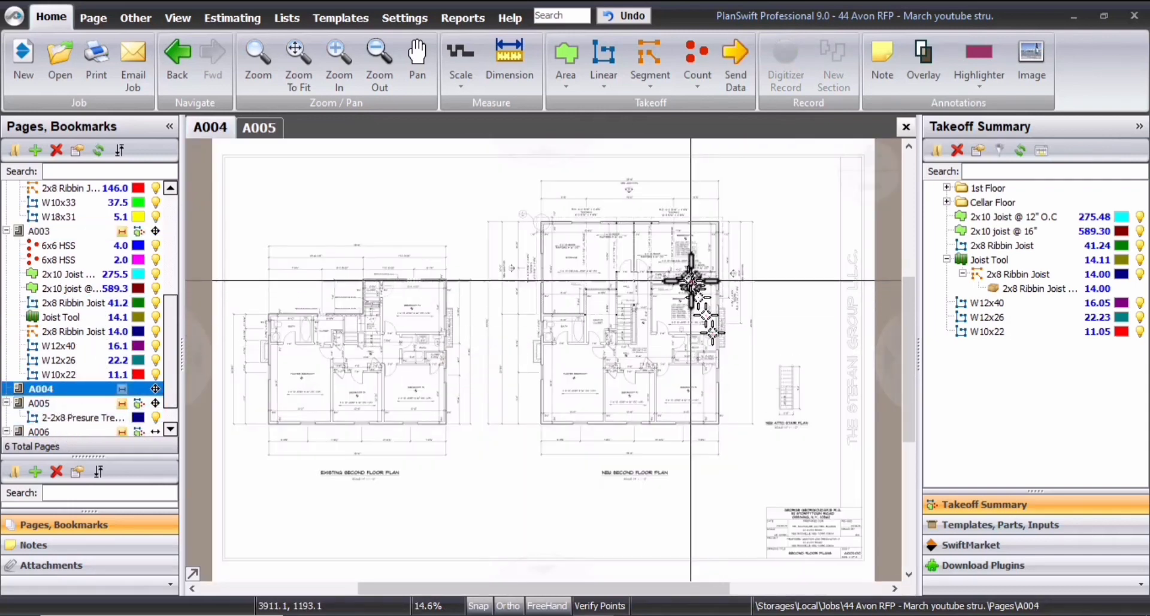
# Create a count takeoff named 4x4 Post for the new second floor plan
pyautogui.scroll(2, 670, 277)
pyautogui.scroll(2, 670, 277)
pyautogui.moveTo(669, 277); pyautogui.dragTo(773, 319)
pyautogui.moveTo(418, 286); pyautogui.dragTo(669, 417)
pyautogui.moveTo(576, 402); pyautogui.dragTo(547, 402)
pyautogui.scroll(2, 856, 419)
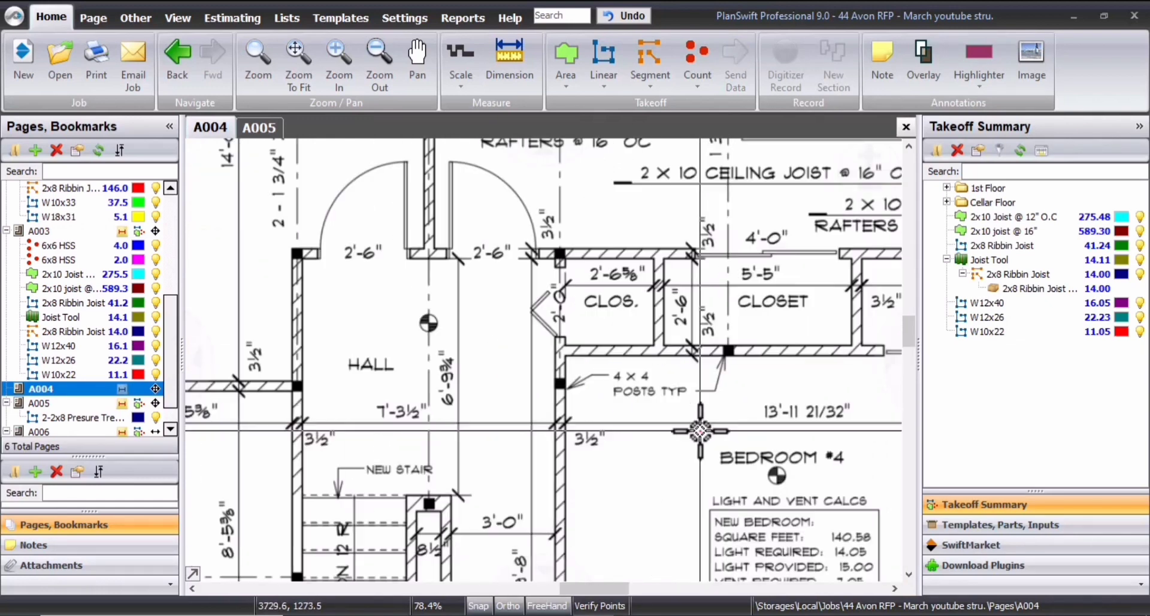
pyautogui.click(698, 54)
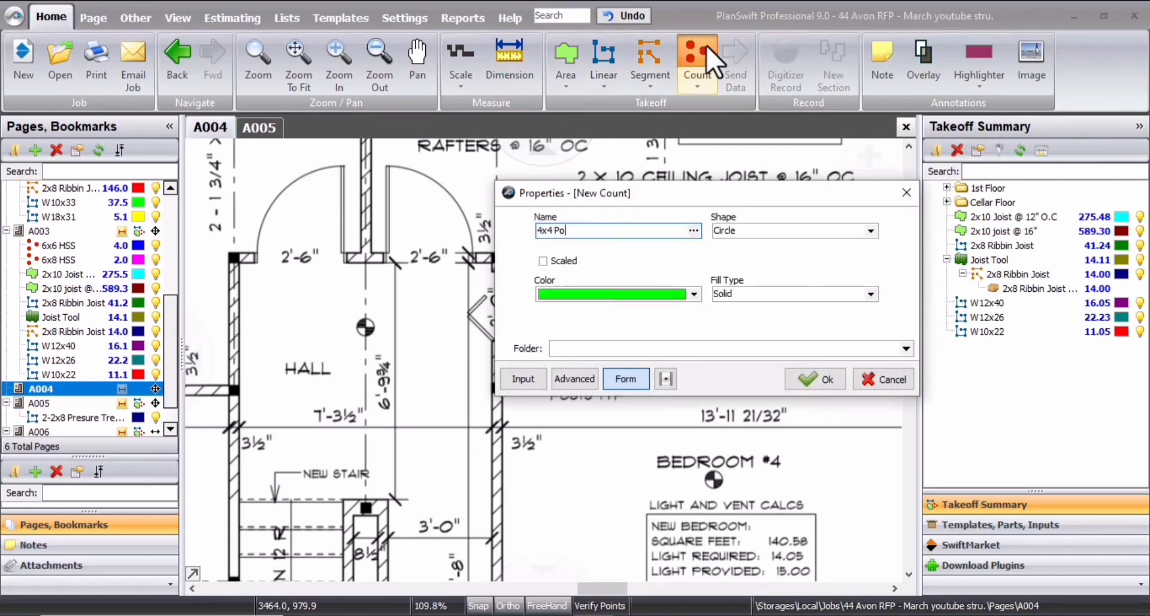
pyautogui.click(813, 379)
# Count five 4x4 posts around the upper hall: two at each side wall and one at the far end of the 6'-5⅝" wall
pyautogui.scroll(-2, 611, 287)
pyautogui.scroll(3, 450, 292)
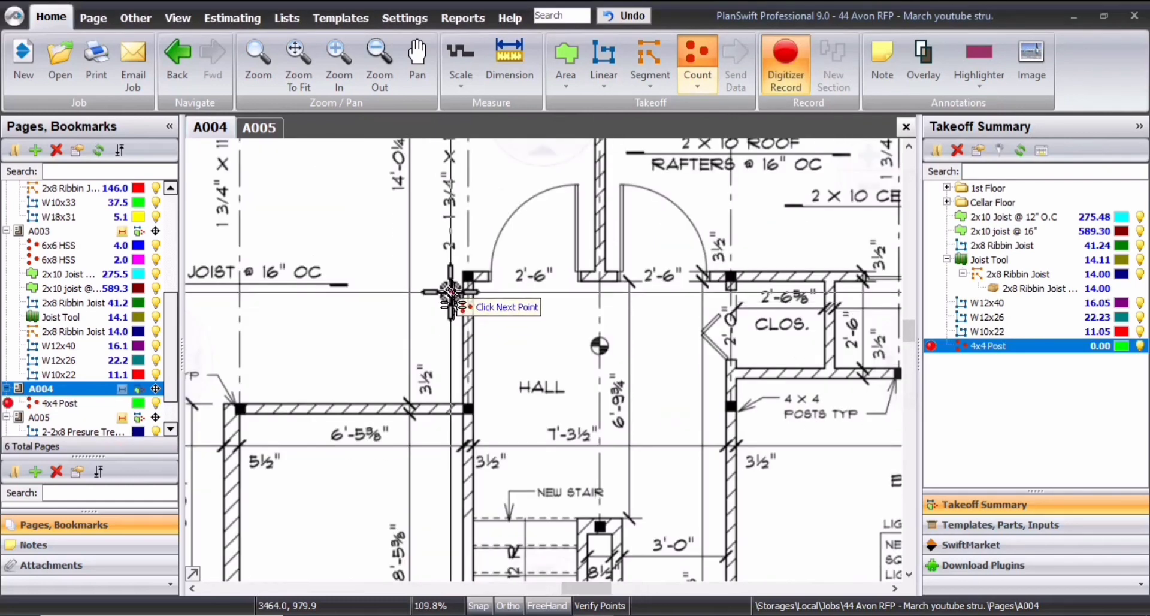
pyautogui.click(466, 275)
pyautogui.click(731, 276)
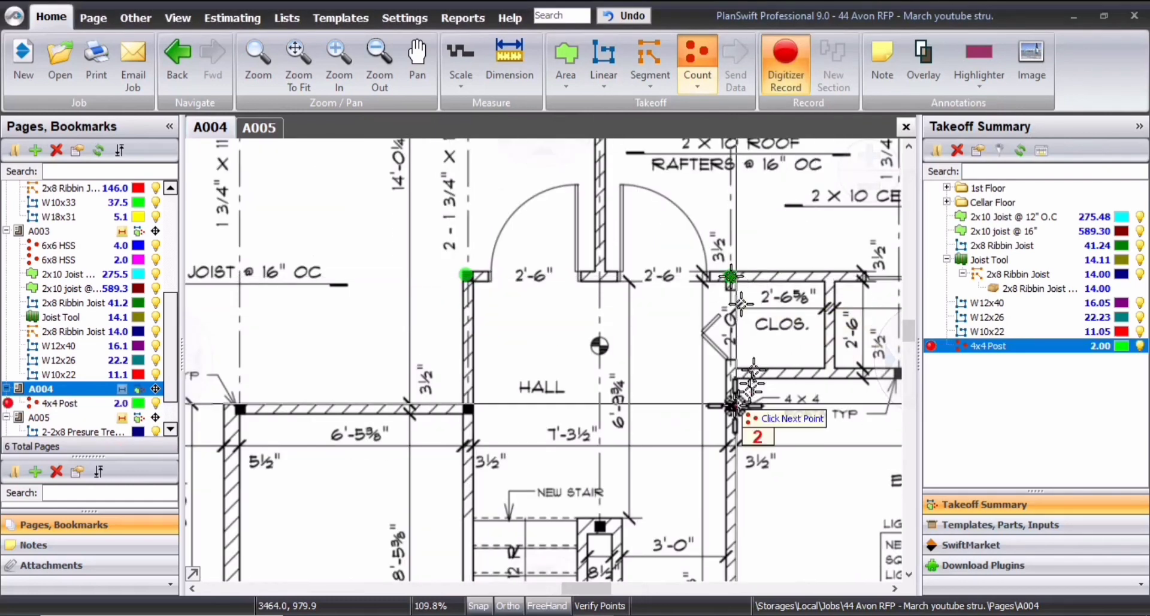
pyautogui.click(733, 406)
pyautogui.click(466, 410)
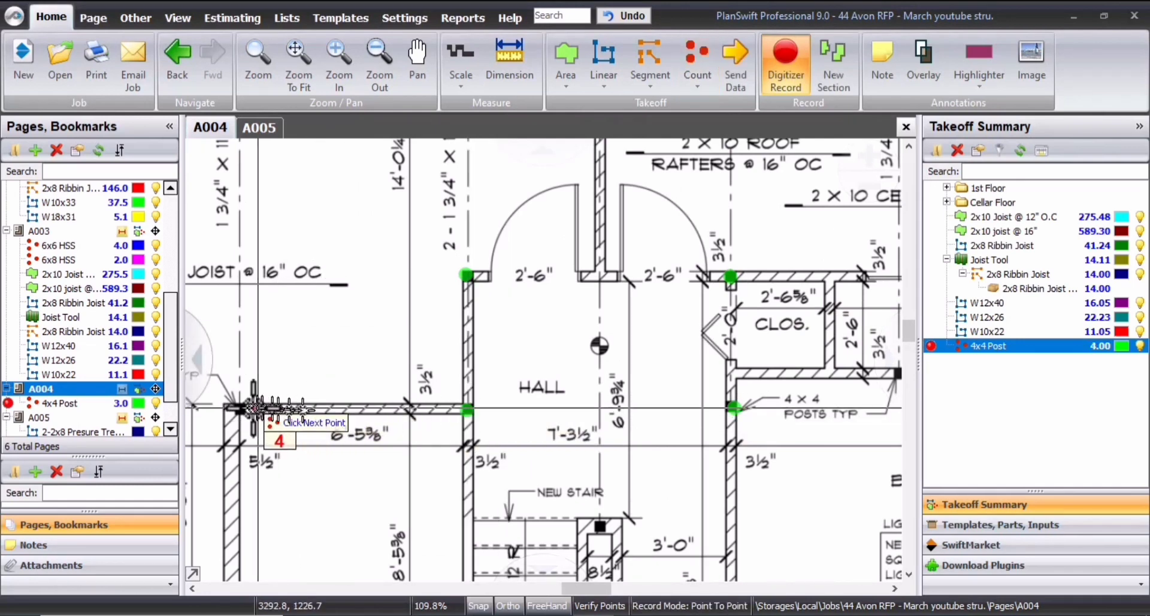
pyautogui.click(239, 410)
# Count the 4x4 posts at the Bedroom #4 closet wall, the stair wall and both sides of the walk-in closet, and stop recording
pyautogui.scroll(-2, 350, 276)
pyautogui.scroll(1, 701, 395)
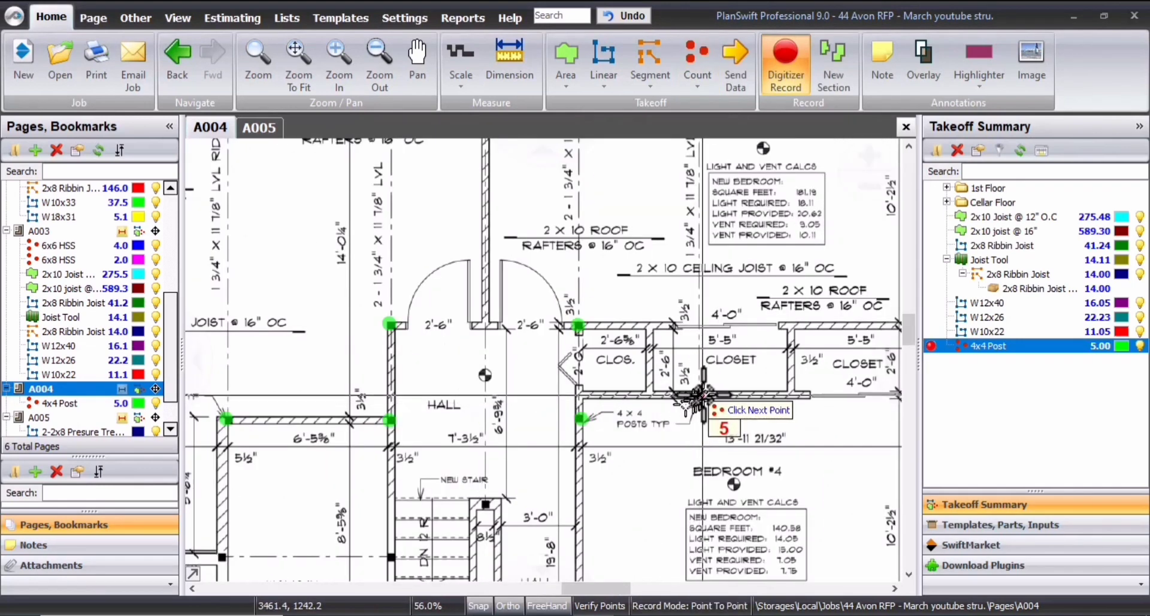
pyautogui.click(701, 395)
pyautogui.scroll(-2, 689, 419)
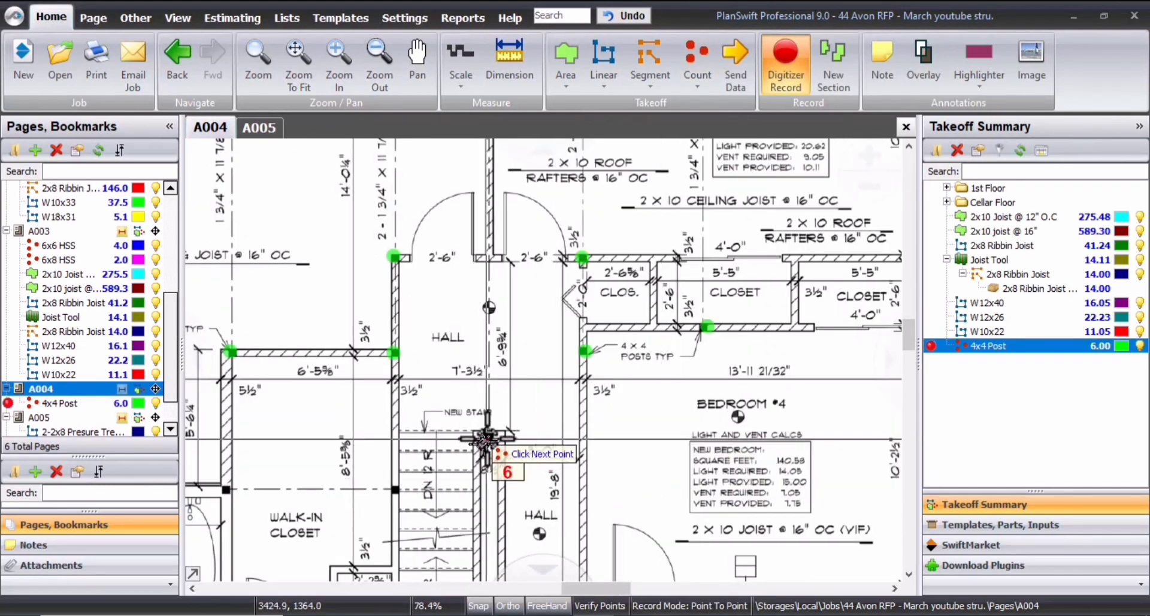
pyautogui.click(490, 434)
pyautogui.click(398, 490)
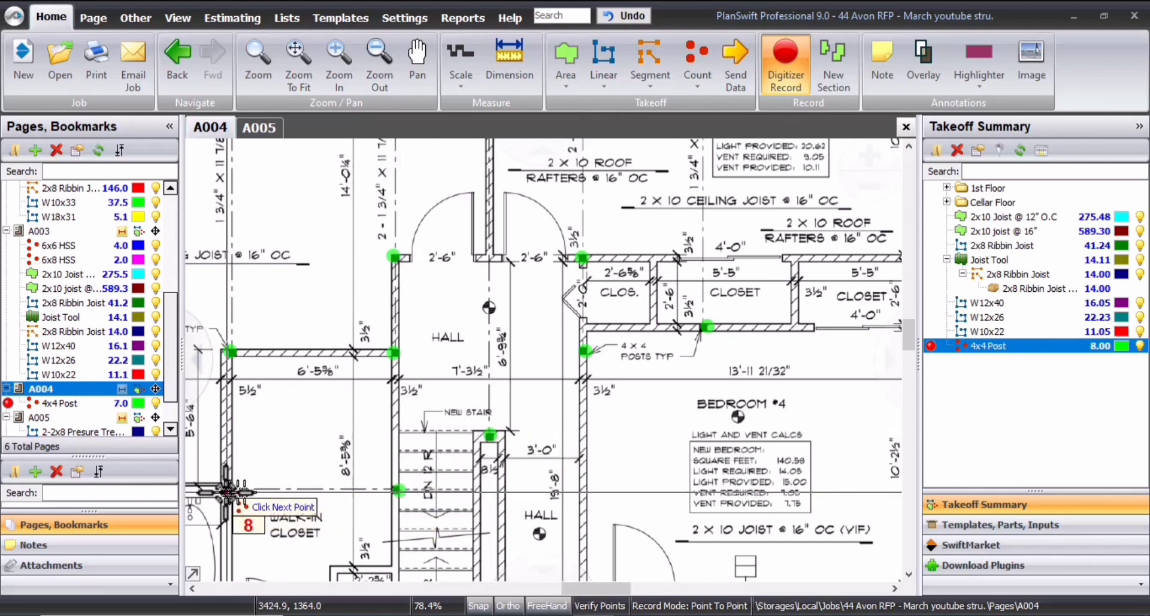
pyautogui.click(229, 490)
pyautogui.scroll(-4, 230, 490)
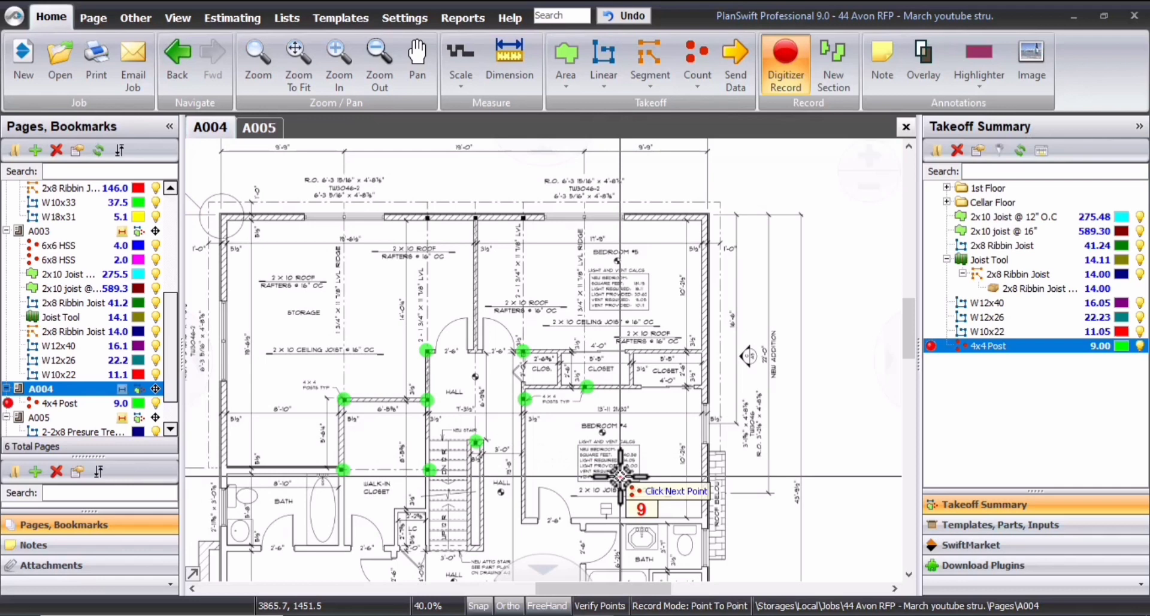
pyautogui.press('Escape')
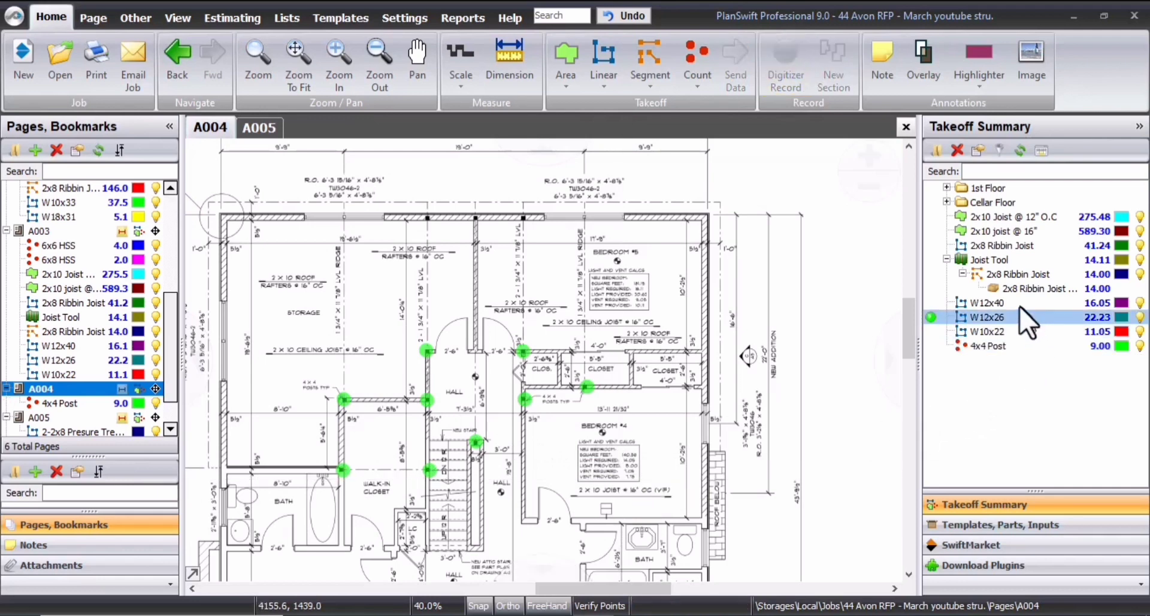
# Create a takeoff folder named 2ns Floor and move the takeoffs from 2x10 Joist @ 12" O.C through 4x4 Post into it
pyautogui.click(987, 346)
pyautogui.click(932, 149)
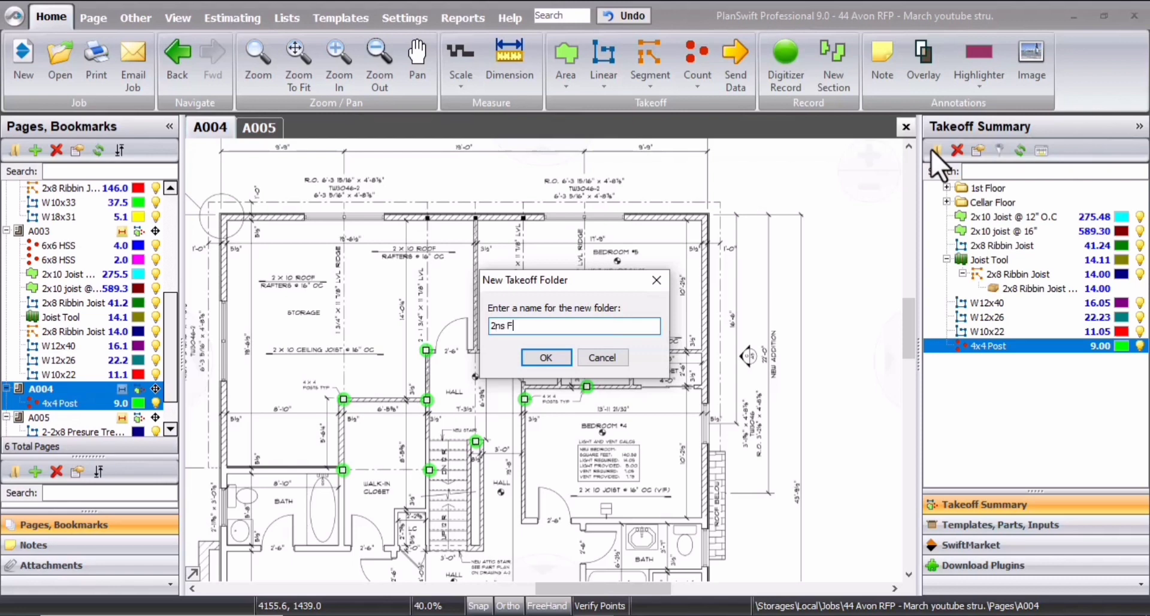
pyautogui.click(552, 361)
pyautogui.click(1030, 221)
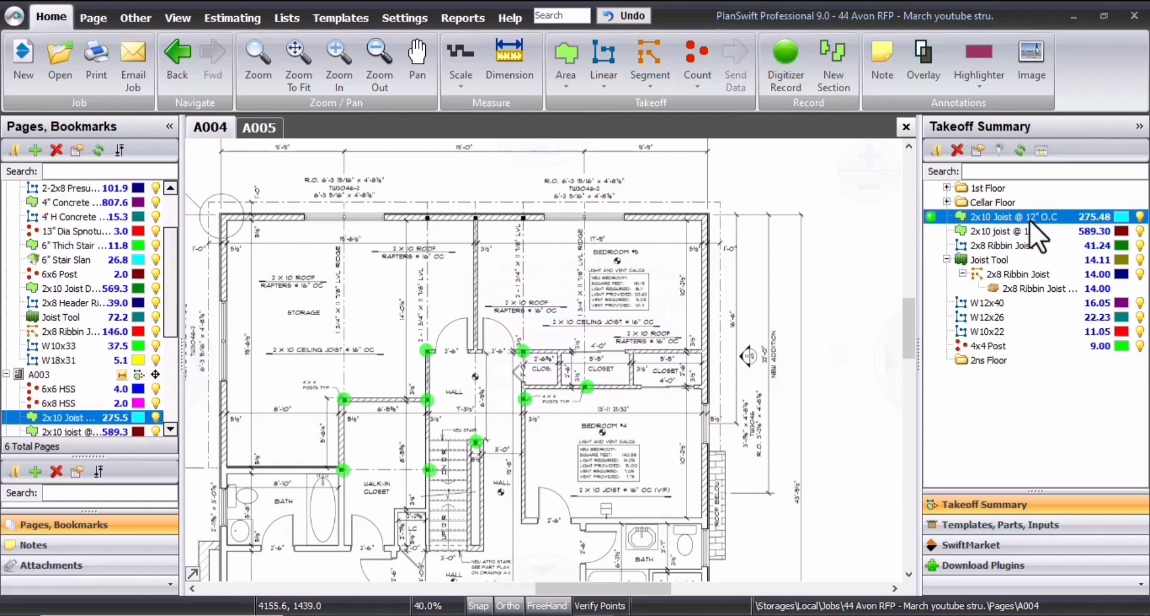
pyautogui.keyDown('shift'); pyautogui.click(978, 345); pyautogui.keyUp('shift')
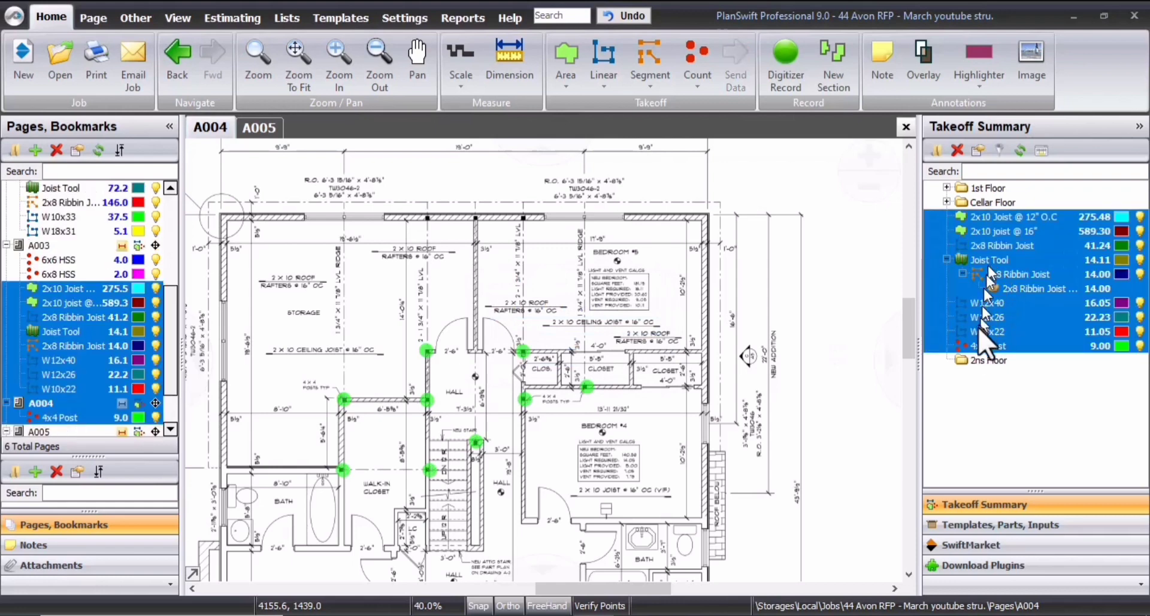
pyautogui.moveTo(970, 358); pyautogui.dragTo(975, 358)
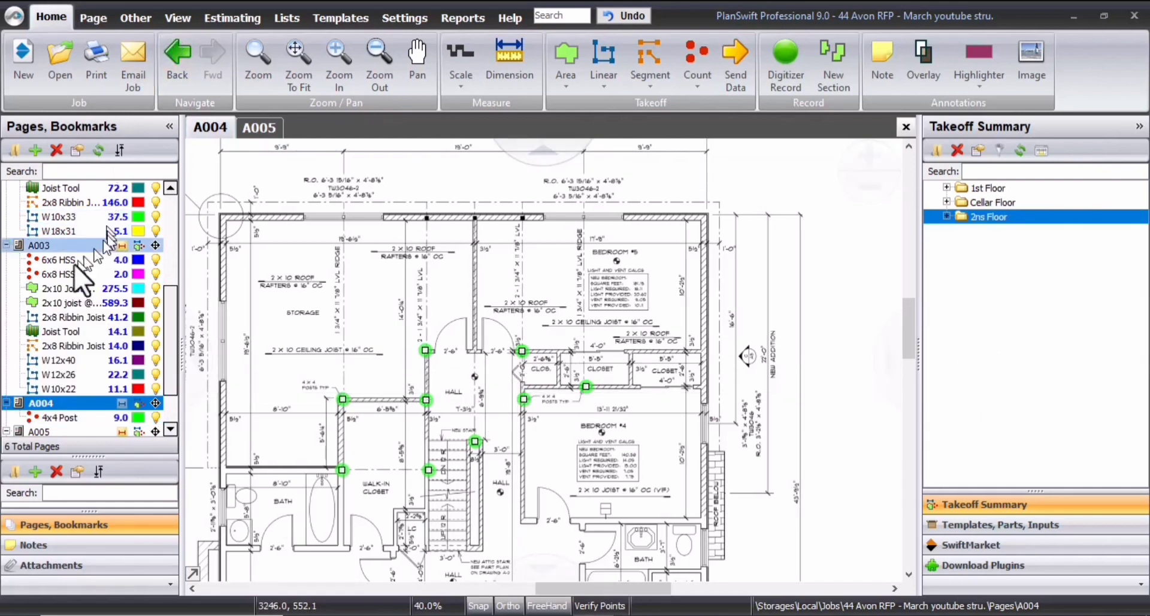
# Open plan page A003 and examine the roof rafter notes in the garage and the takeoffs around it
pyautogui.click(58, 245)
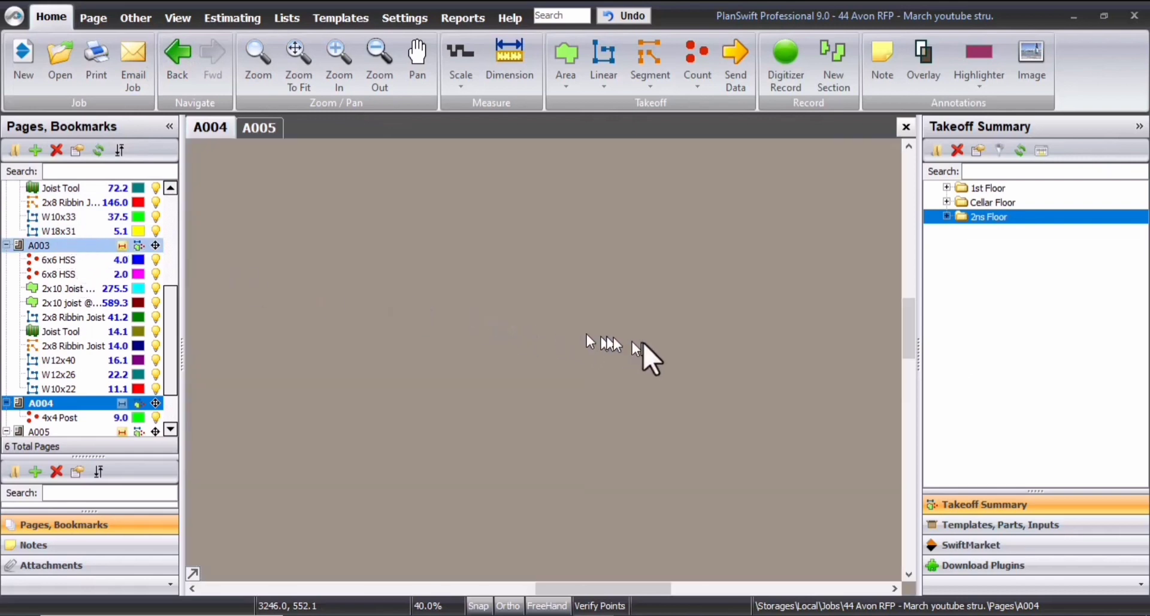
pyautogui.scroll(5, 770, 290)
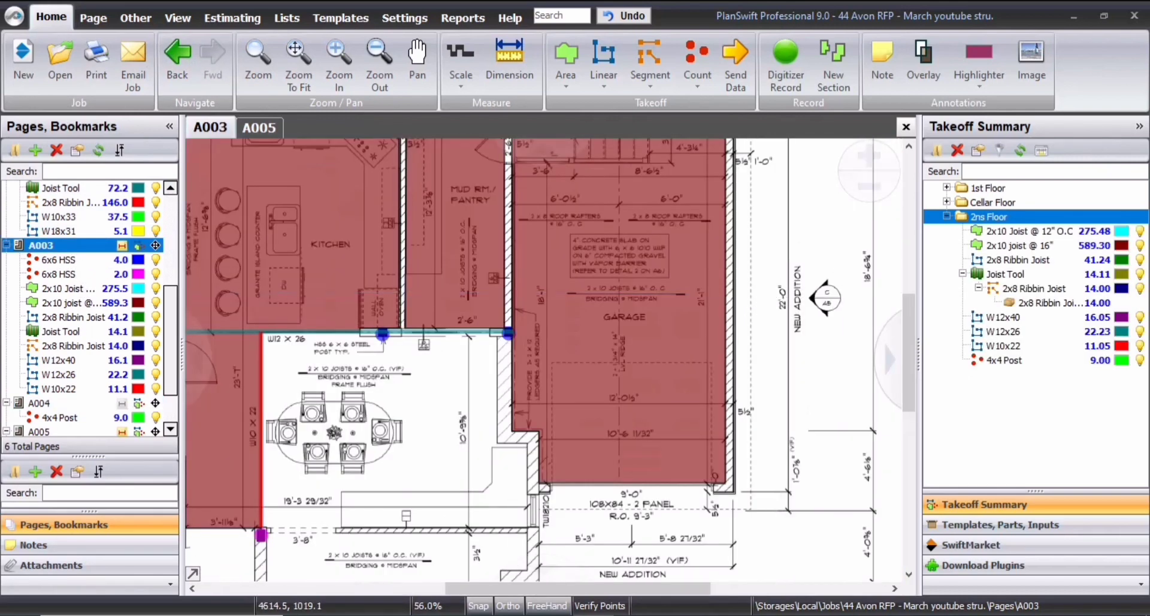
pyautogui.moveTo(698, 365); pyautogui.dragTo(655, 357)
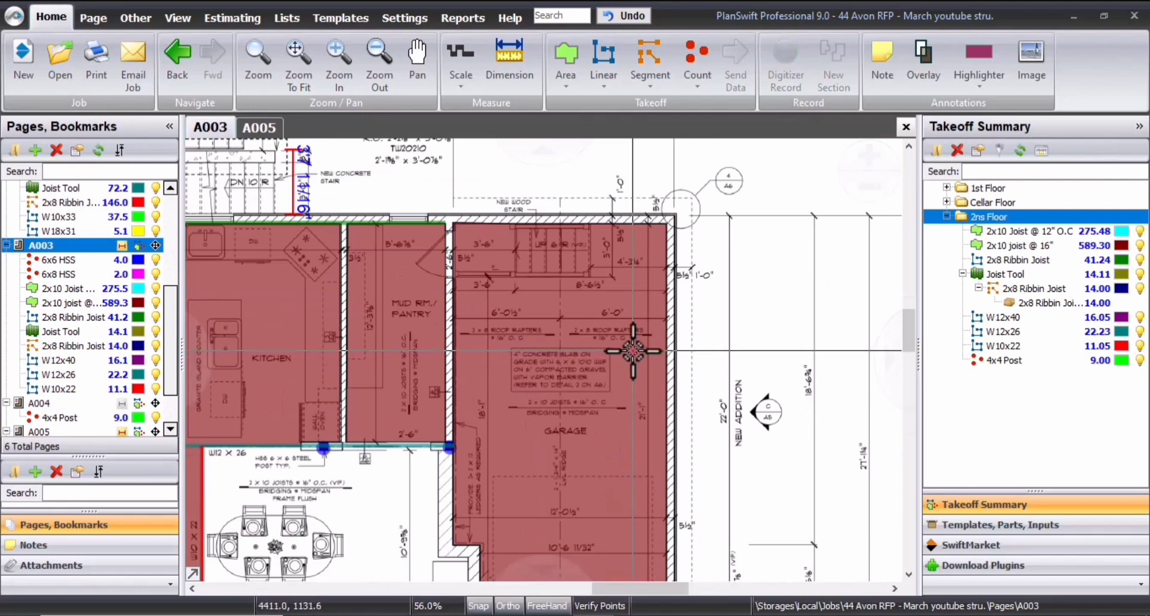
pyautogui.scroll(-2, 633, 351)
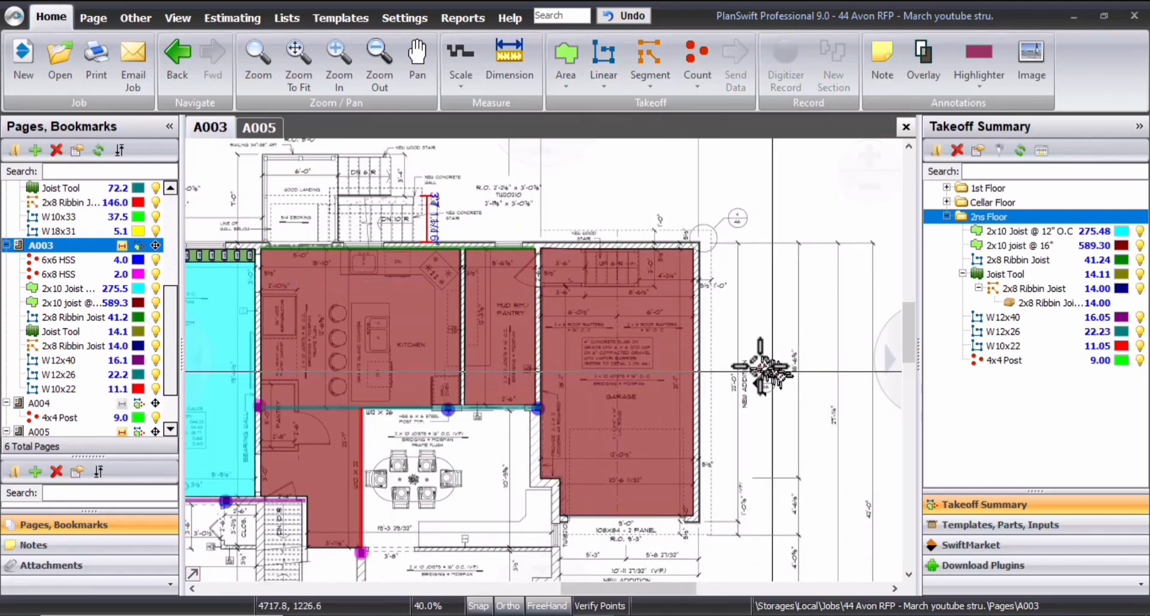
pyautogui.scroll(-1, 761, 366)
pyautogui.scroll(-1, 63, 377)
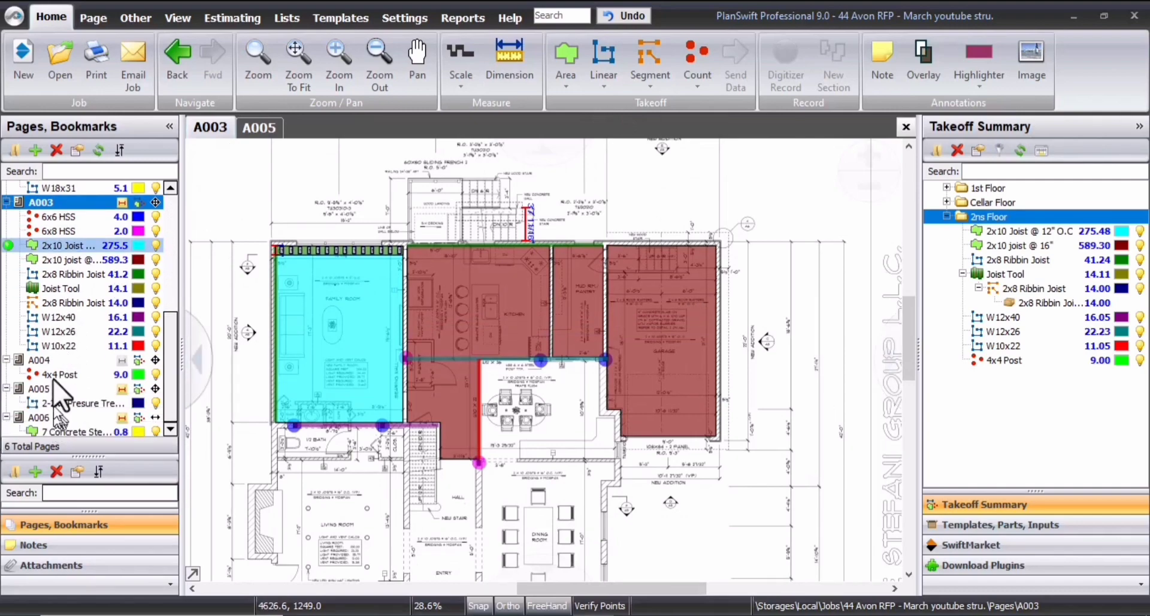
pyautogui.scroll(-1, 60, 396)
pyautogui.scroll(2, 691, 303)
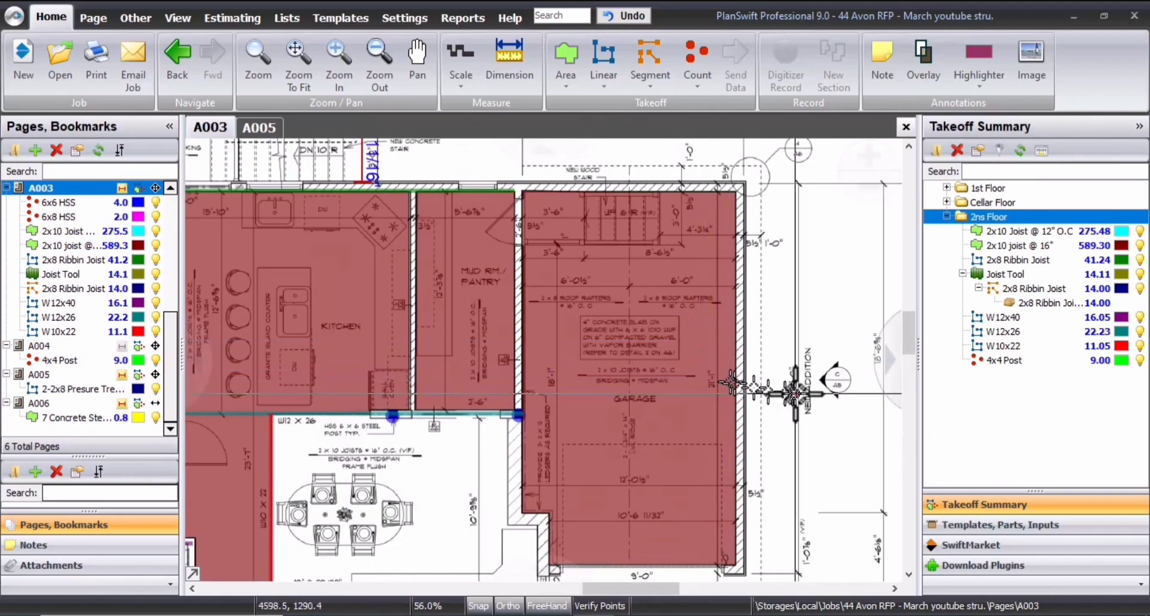
pyautogui.scroll(-1, 797, 392)
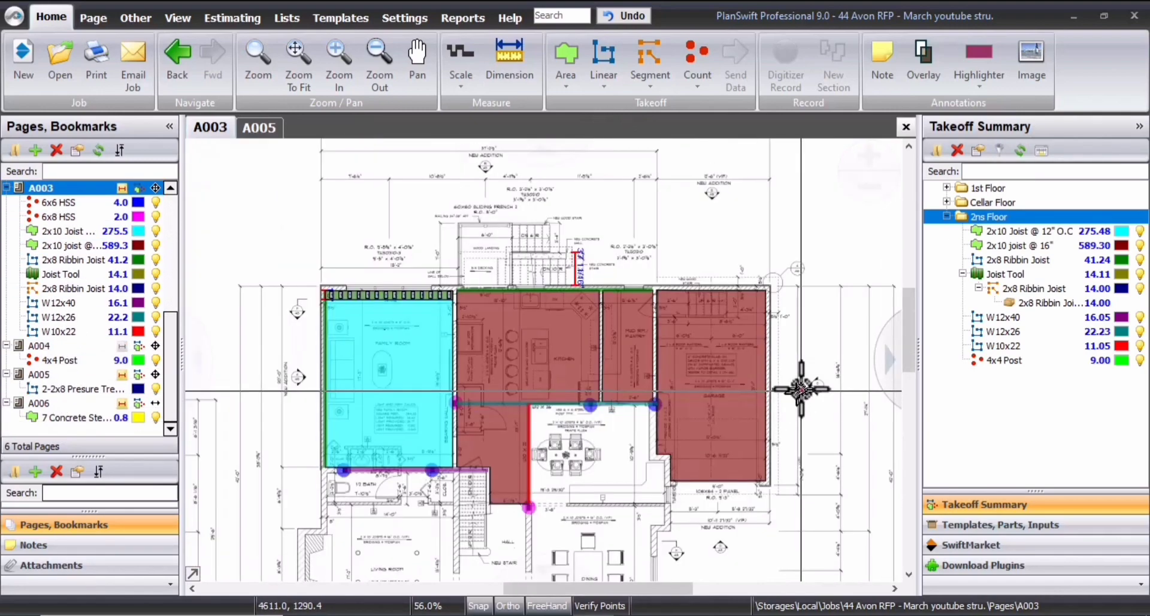
pyautogui.scroll(-2, 449, 500)
# Open page A005 and examine the garage rear elevation for the roof pitch
pyautogui.click(262, 128)
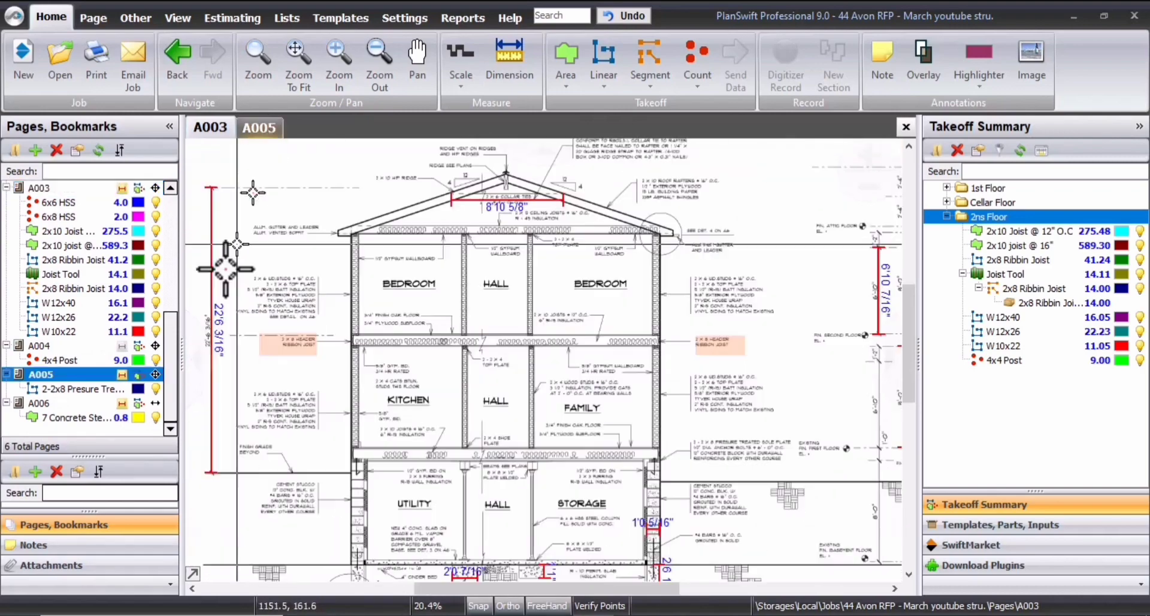
pyautogui.scroll(-3, 706, 369)
pyautogui.moveTo(757, 375); pyautogui.dragTo(686, 295)
pyautogui.moveTo(746, 446); pyautogui.dragTo(475, 413)
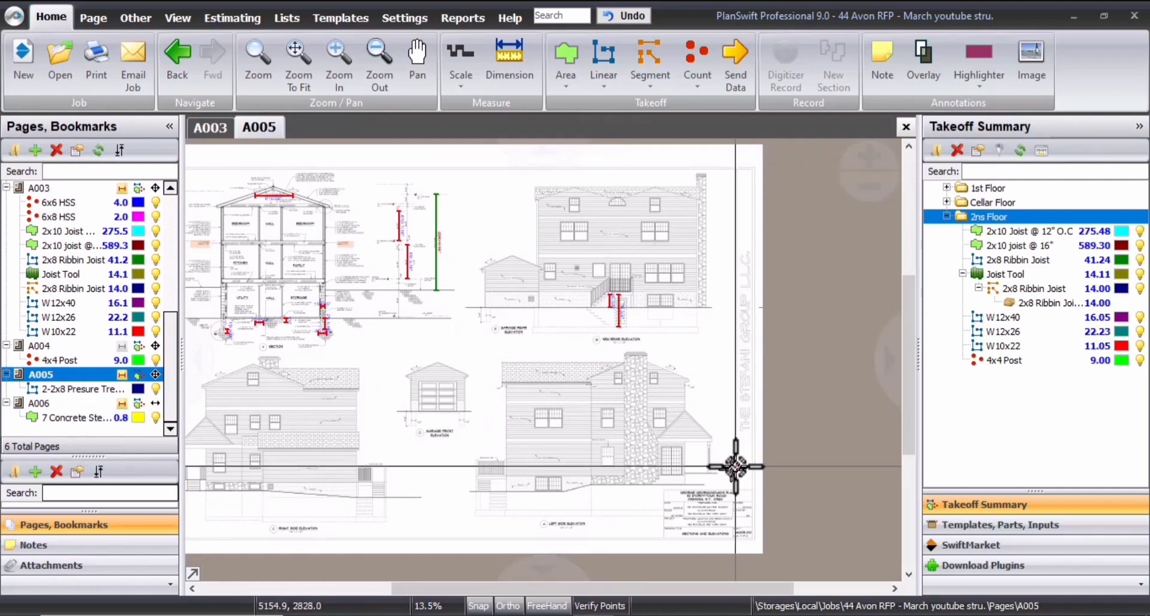
pyautogui.scroll(4, 714, 468)
pyautogui.scroll(-4, 602, 472)
pyautogui.scroll(6, 530, 333)
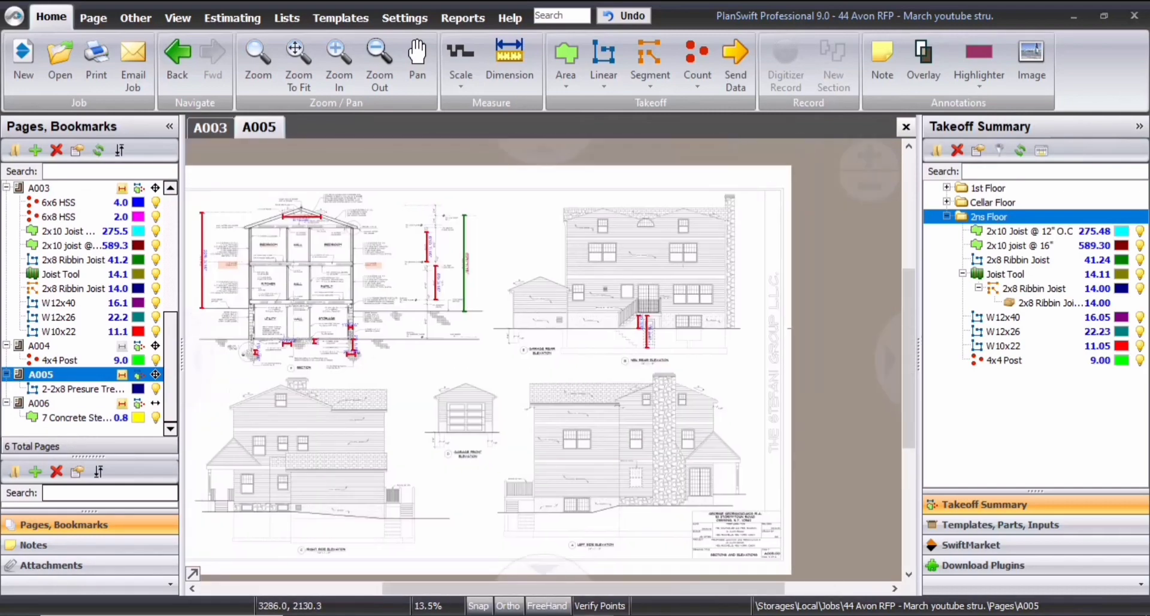
pyautogui.scroll(-2, 533, 334)
pyautogui.scroll(2, 527, 336)
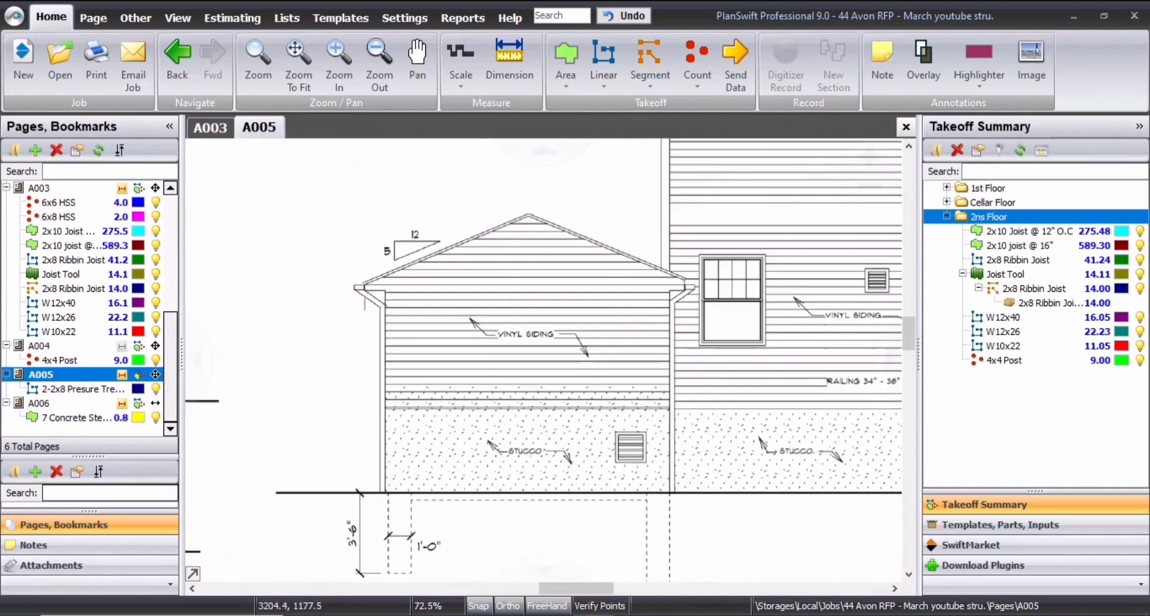
pyautogui.scroll(1, 549, 413)
pyautogui.scroll(-2, 553, 417)
pyautogui.scroll(3, 503, 318)
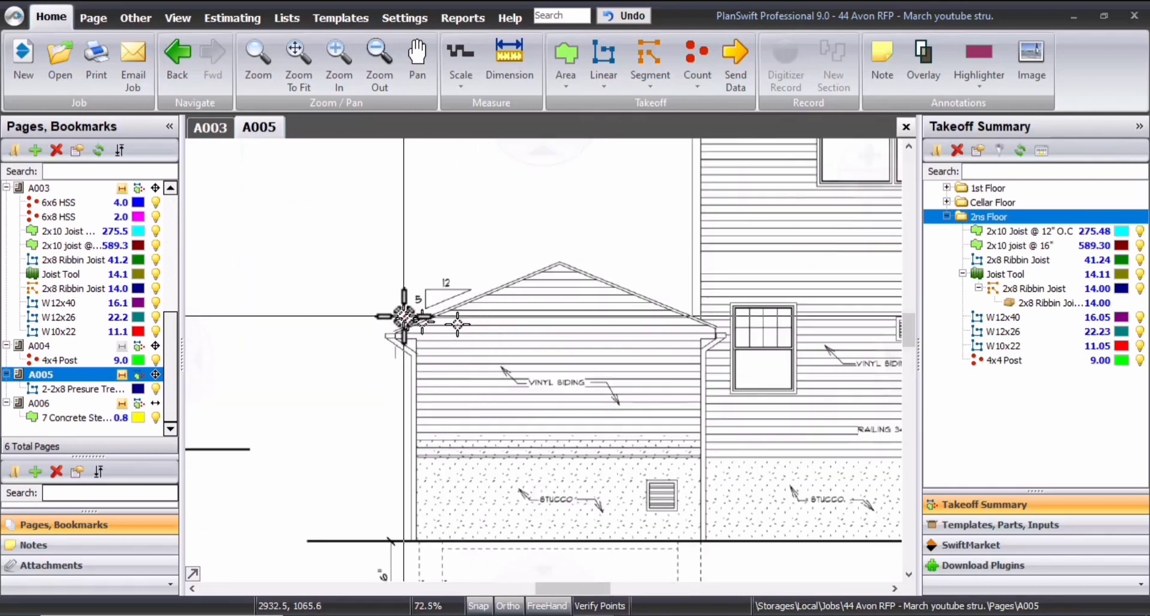
pyautogui.scroll(-3, 487, 314)
# Return to page A003 and create a Roof Area takeoff named 2x8 Roof Rafters + Sheathing
pyautogui.click(212, 125)
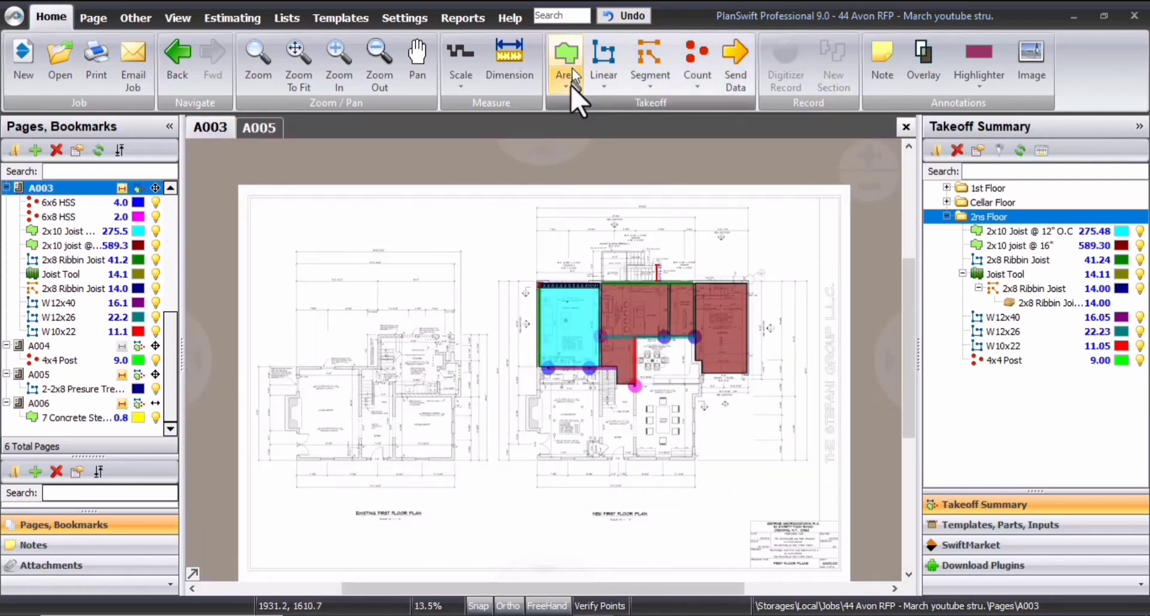
pyautogui.click(570, 85)
pyautogui.click(613, 127)
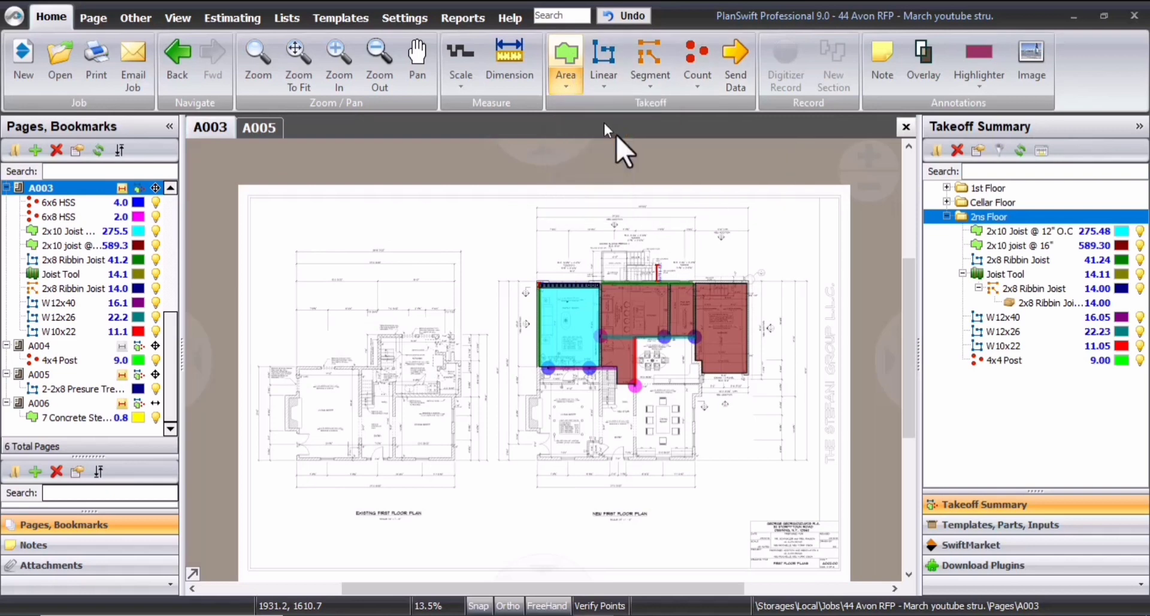
pyautogui.moveTo(718, 198); pyautogui.dragTo(813, 400)
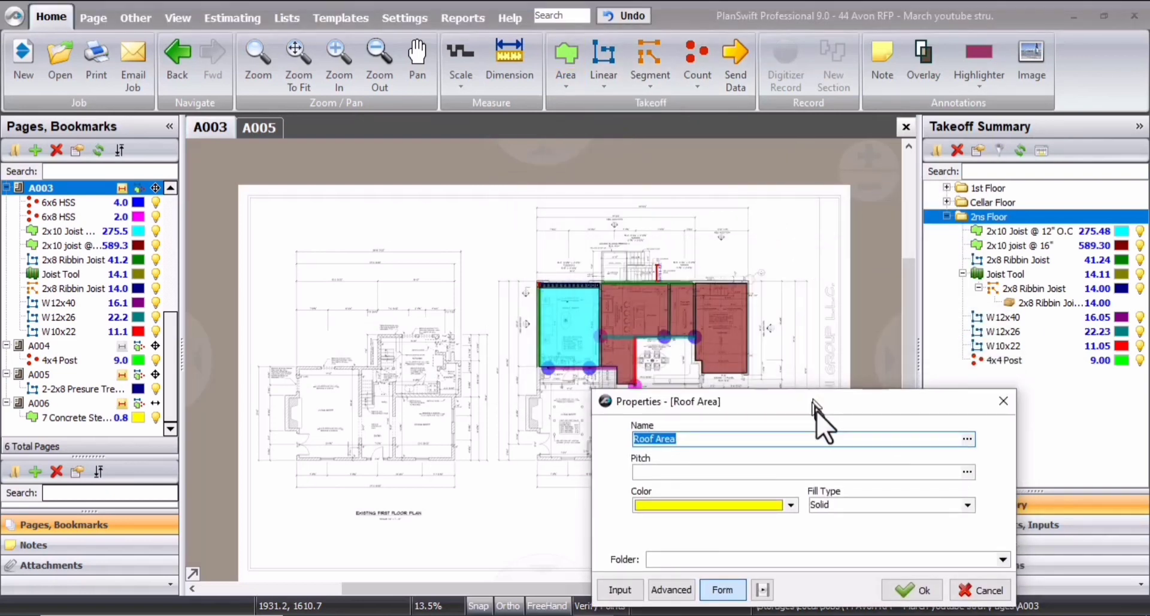
pyautogui.write('2x8 Roof Rafters')
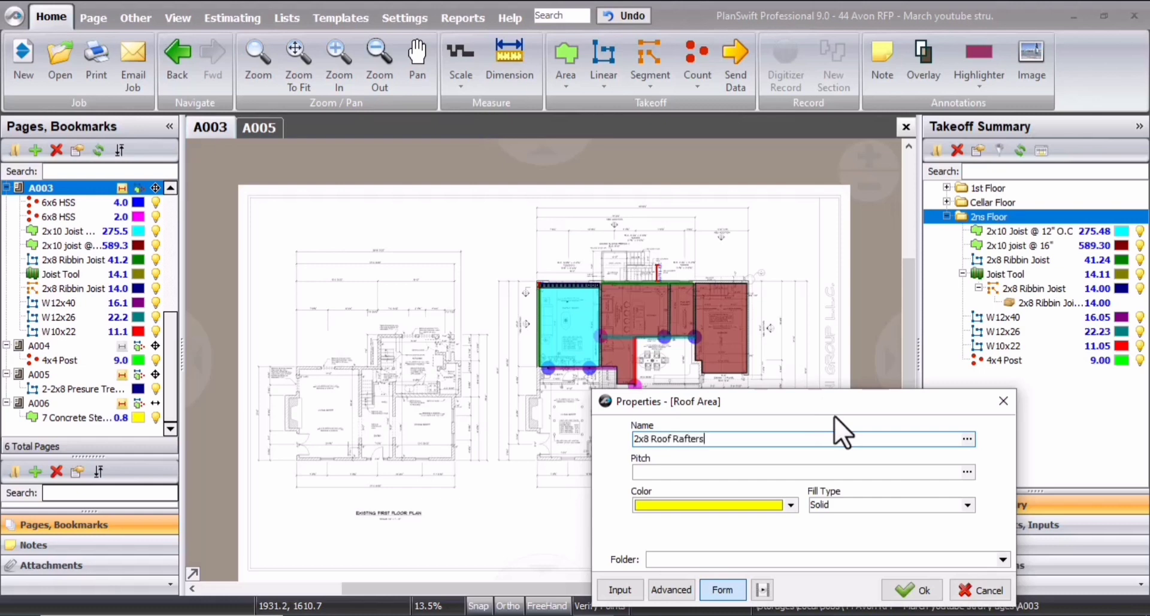
pyautogui.write(' + Sheathing')
pyautogui.click(911, 589)
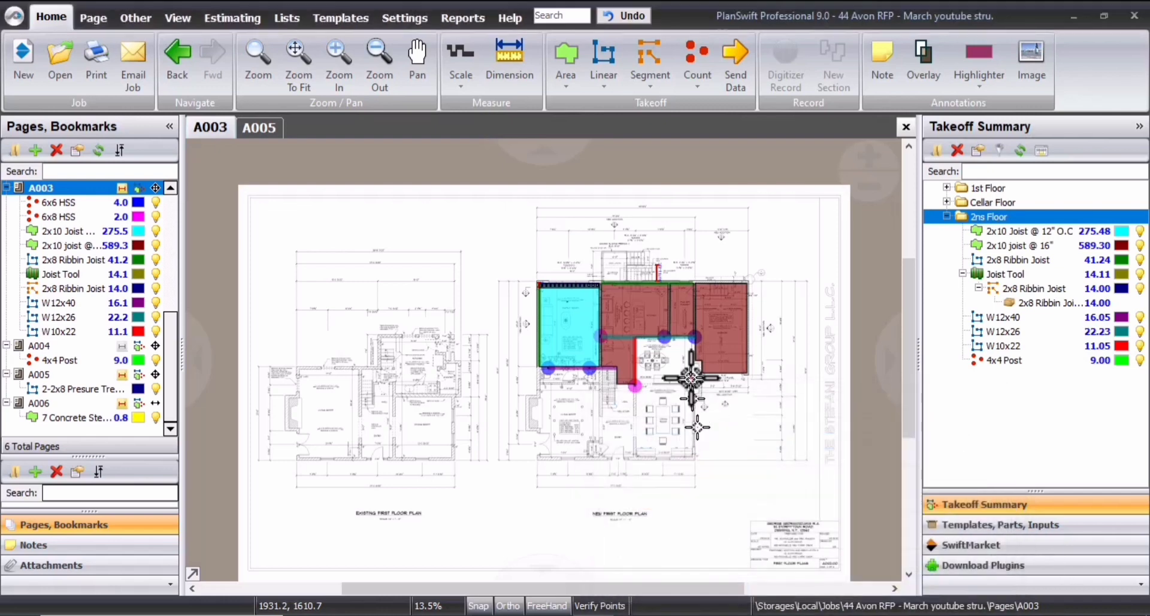
# Record the roof area over the garage in Point To Point mode, about 250 square feet, and stop recording
pyautogui.scroll(4, 719, 285)
pyautogui.click(623, 275)
pyautogui.scroll(-1, 817, 380)
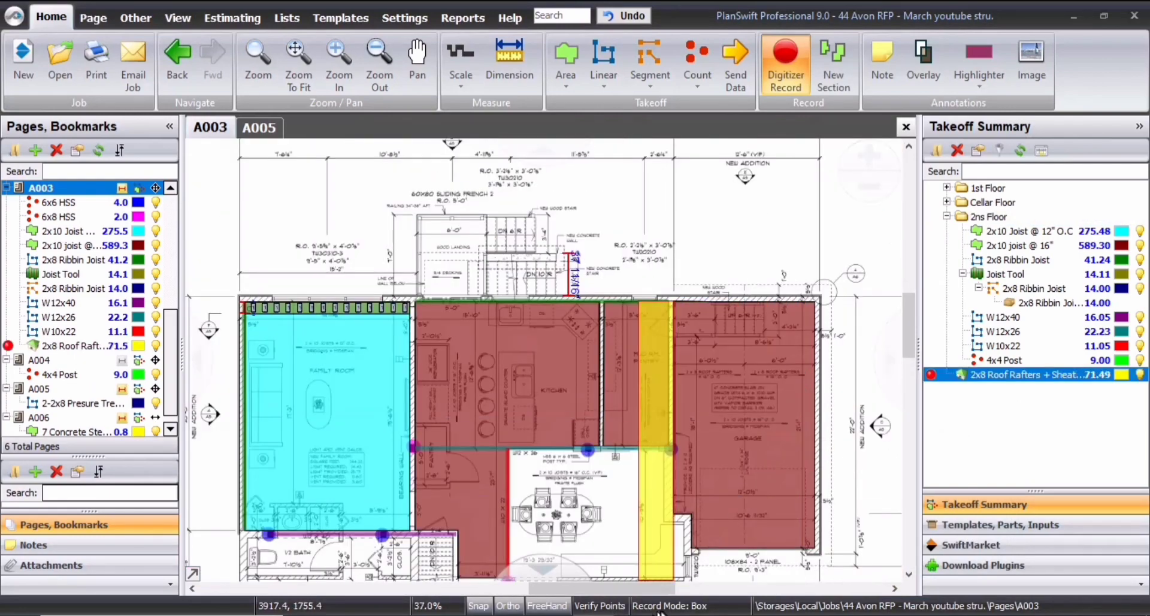
pyautogui.click(658, 606)
pyautogui.click(816, 300)
pyautogui.click(816, 548)
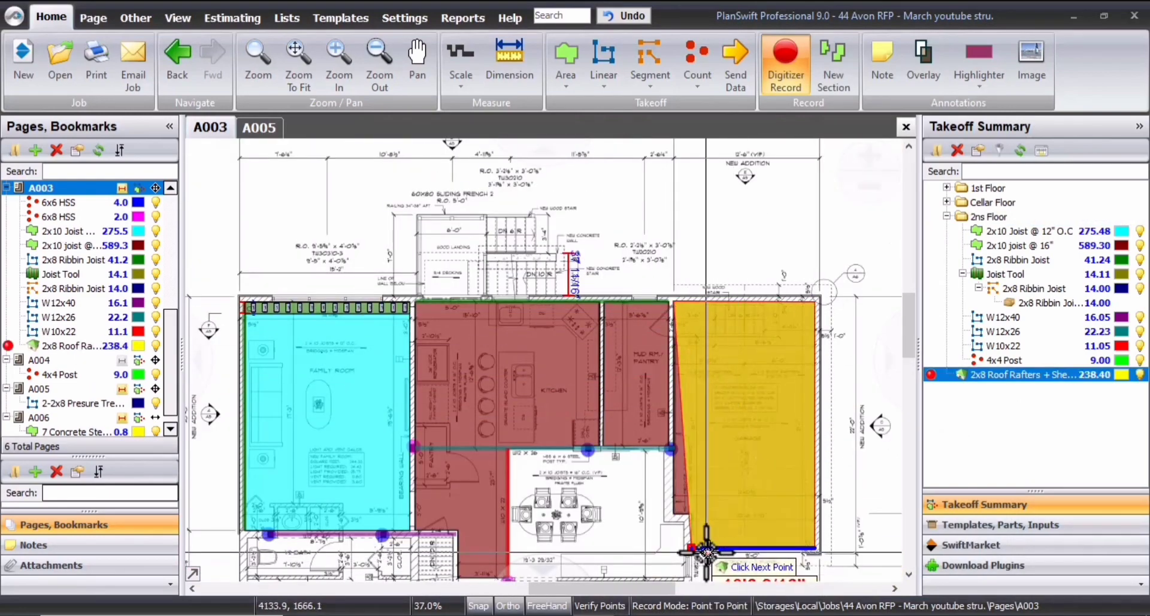
pyautogui.click(675, 547)
pyautogui.press('Escape')
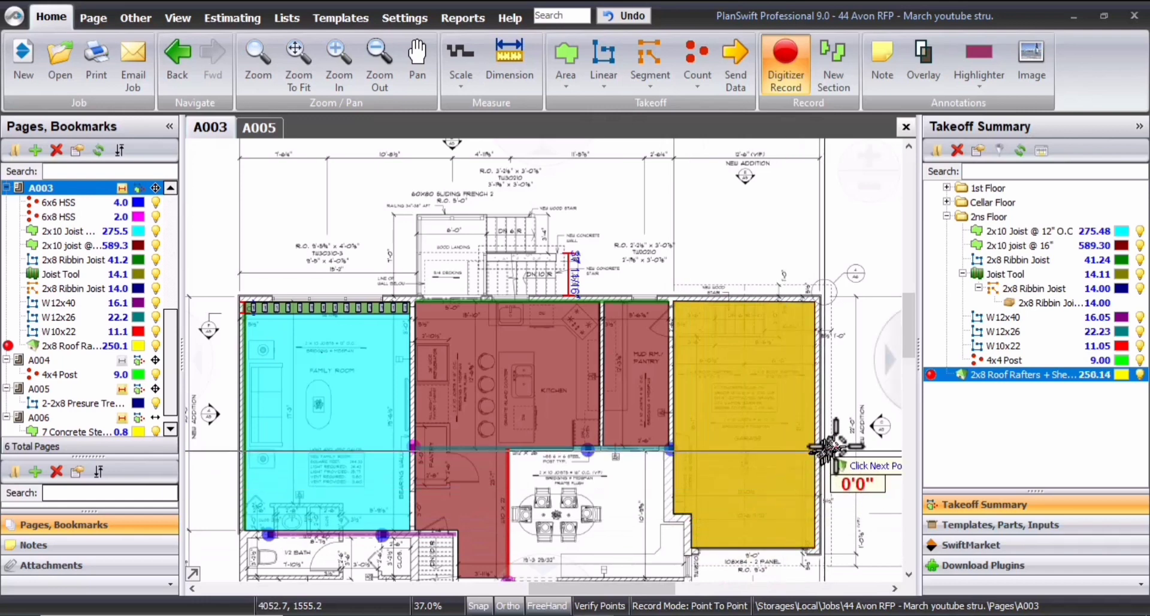
pyautogui.moveTo(829, 442); pyautogui.dragTo(758, 425)
pyautogui.press('Escape')
pyautogui.click(662, 371)
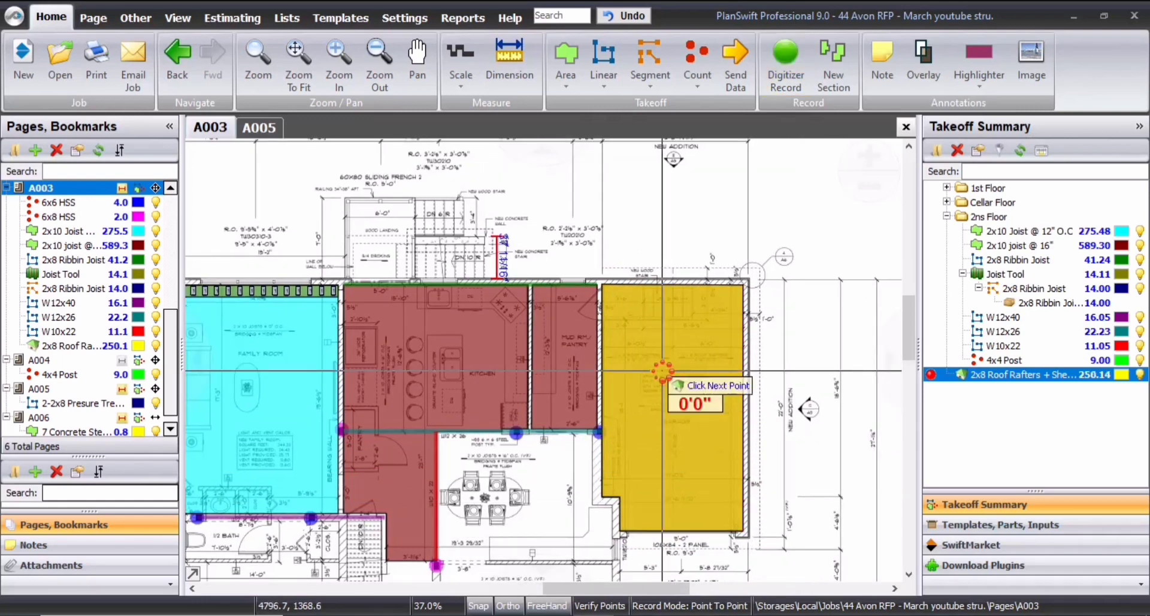
pyautogui.press('Escape')
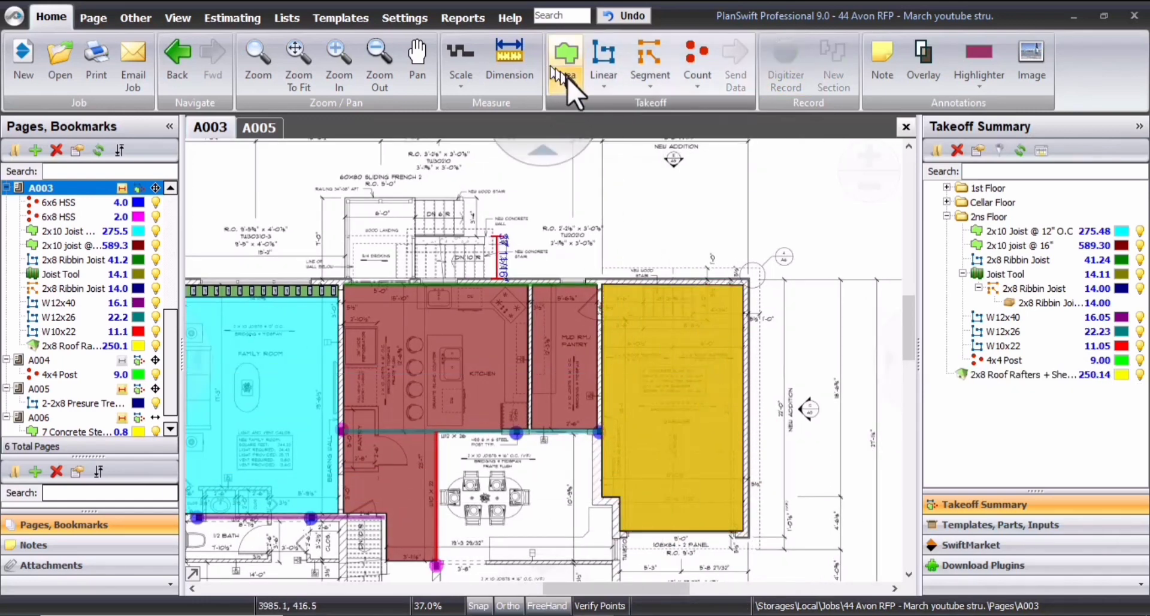
# Rename the garage roof area takeoff to 2x8 Roof Rafters @ 16" O.C+ Sheathing
pyautogui.click(566, 81)
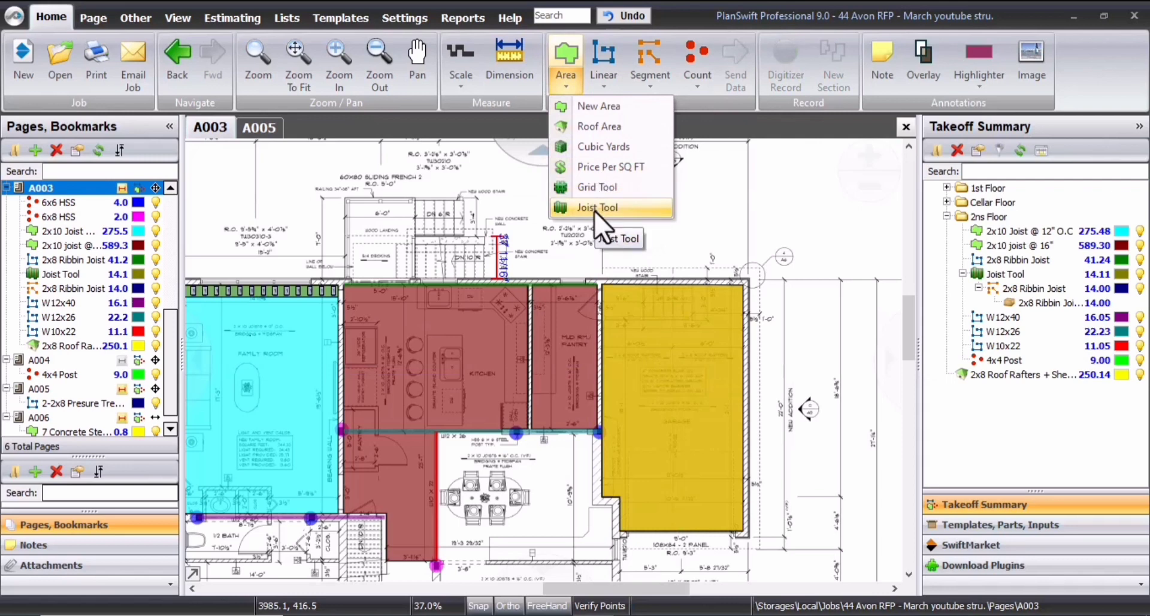
pyautogui.click(831, 370)
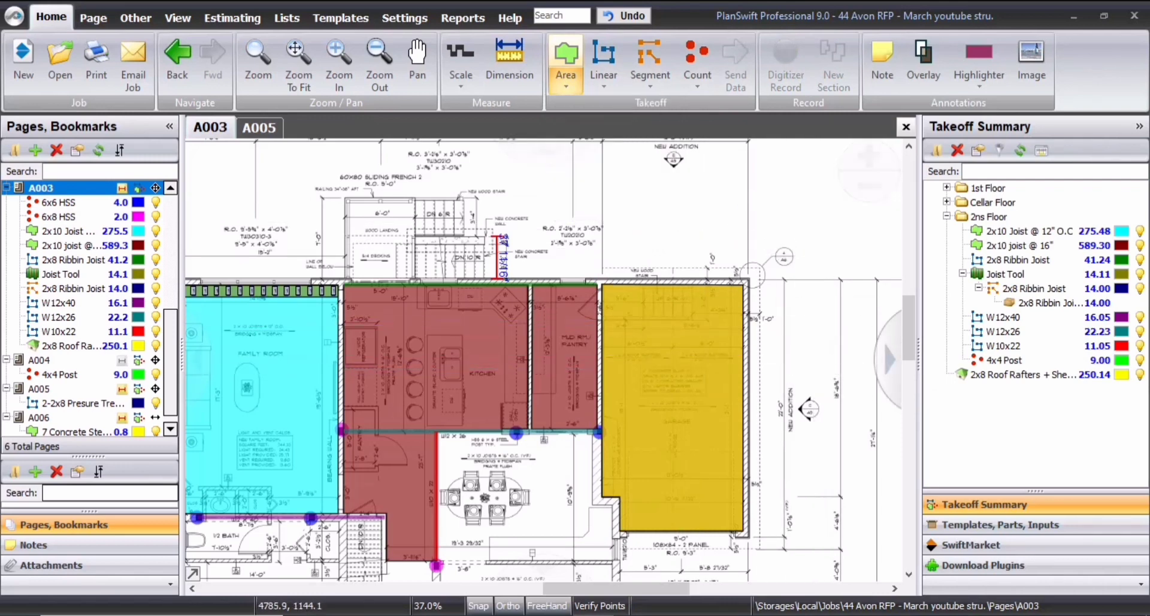
pyautogui.moveTo(897, 408); pyautogui.dragTo(801, 378)
pyautogui.moveTo(668, 424); pyautogui.dragTo(703, 427)
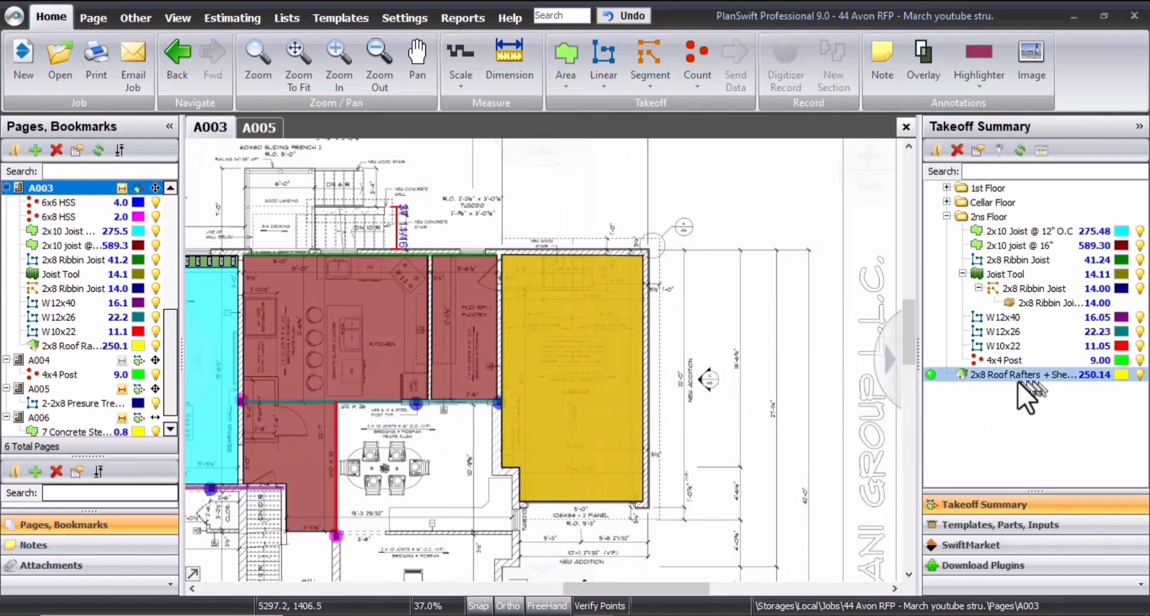
pyautogui.scroll(3, 564, 410)
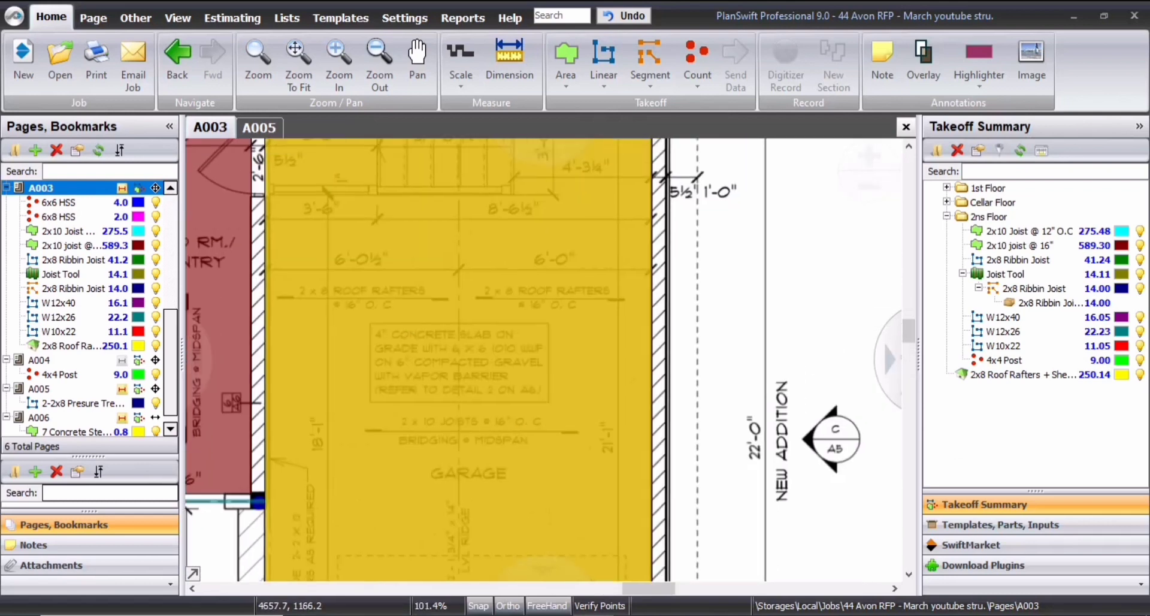
pyautogui.doubleClick(1007, 375)
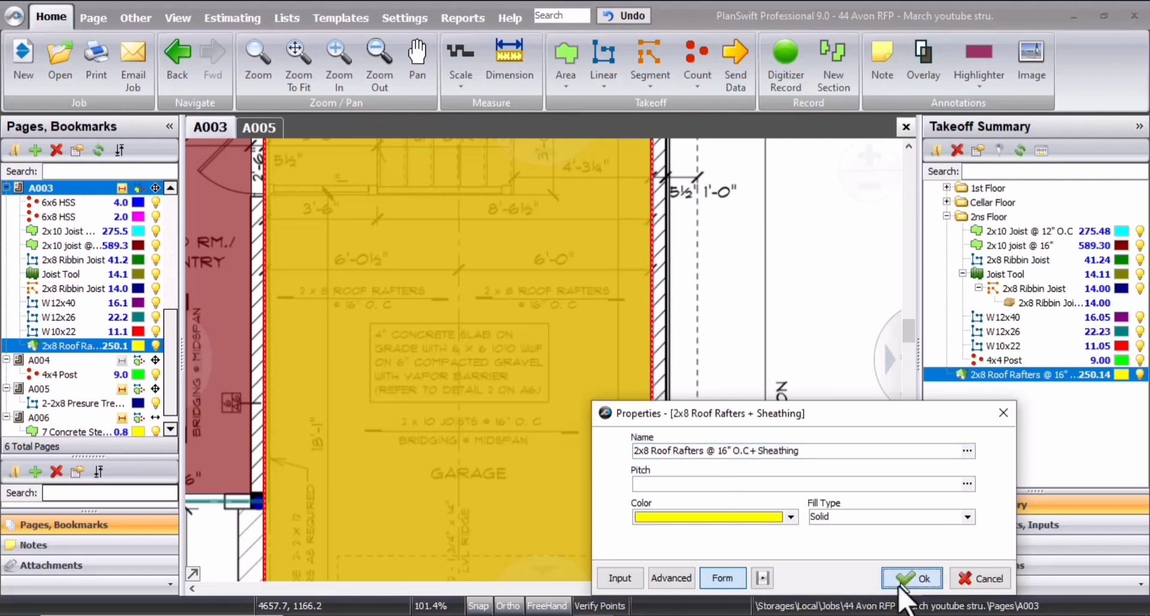
pyautogui.click(901, 585)
# Create a linear takeoff named 2-1 3/4" x 14" LVL Ridge for the garage roof ridge
pyautogui.scroll(-2, 786, 432)
pyautogui.moveTo(591, 422); pyautogui.dragTo(603, 390)
pyautogui.scroll(2, 604, 388)
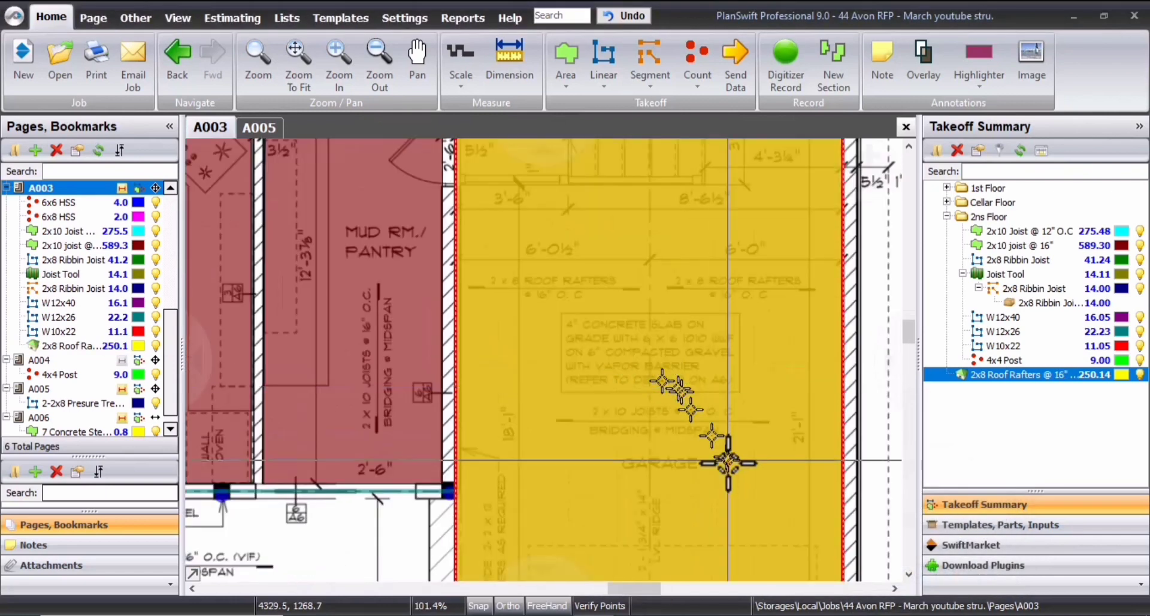
pyautogui.moveTo(739, 560); pyautogui.dragTo(693, 484)
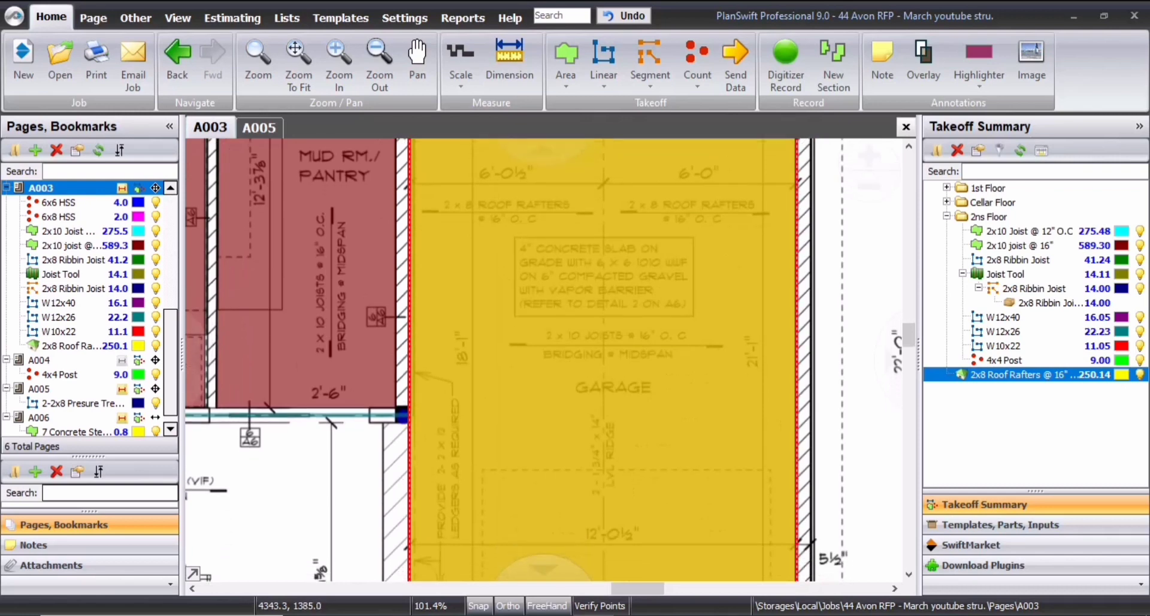
pyautogui.scroll(1, 616, 501)
pyautogui.scroll(1, 608, 503)
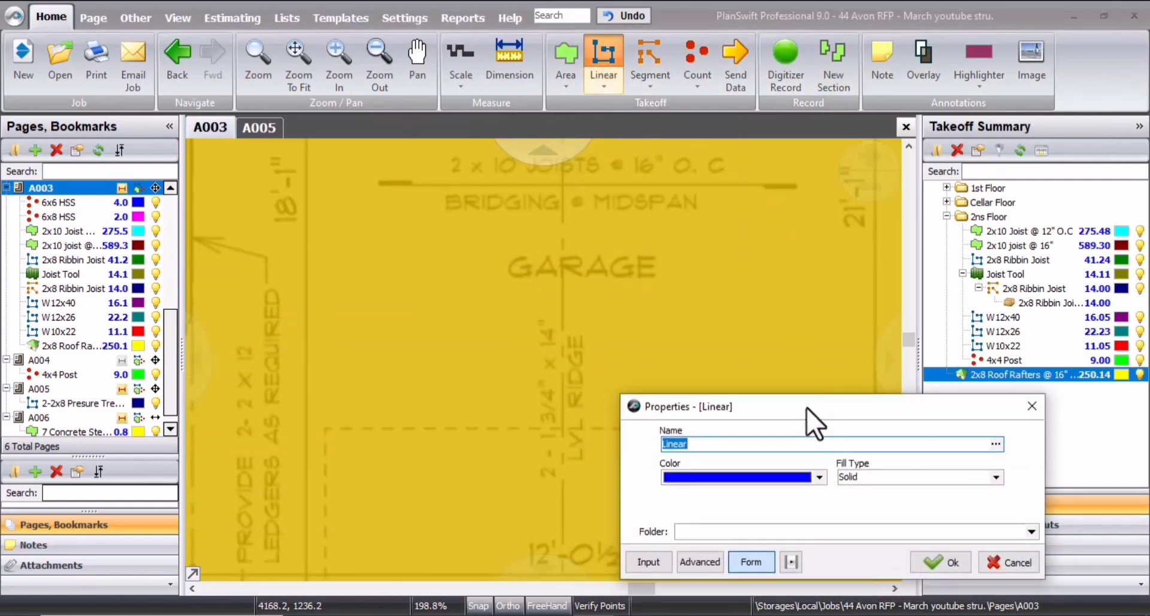
pyautogui.write('2-1 3/4" x 14" LVL Ridge')
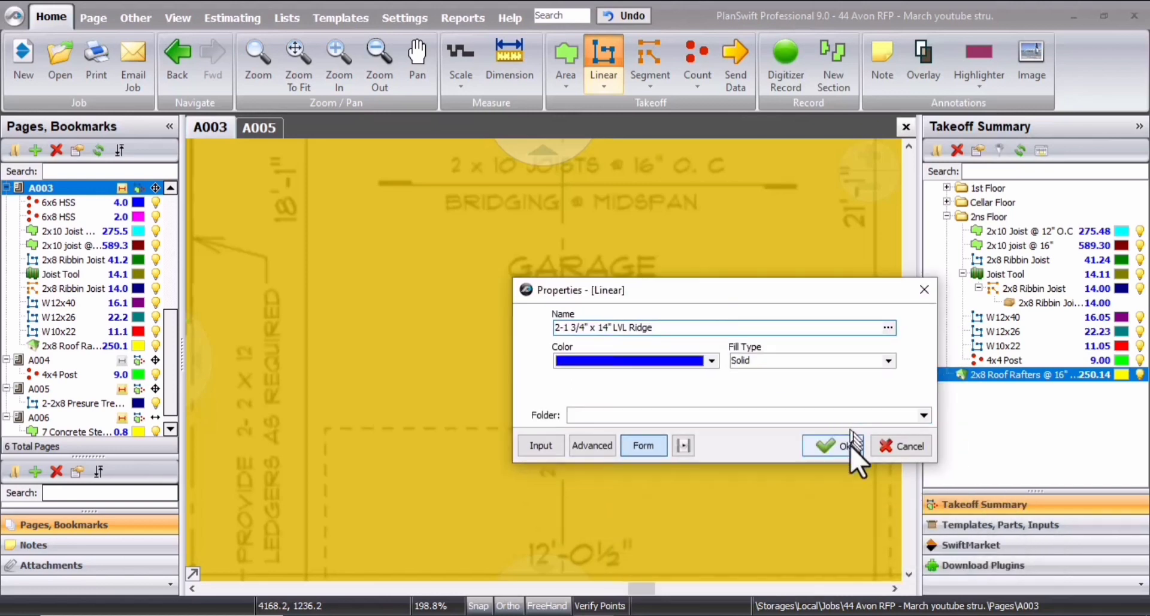
pyautogui.click(850, 445)
# Record the LVL ridge along the garage centerline from the garage door wall to the rear roof overhang, about 22.5 feet, and stop recording
pyautogui.scroll(-4, 653, 362)
pyautogui.scroll(5, 616, 484)
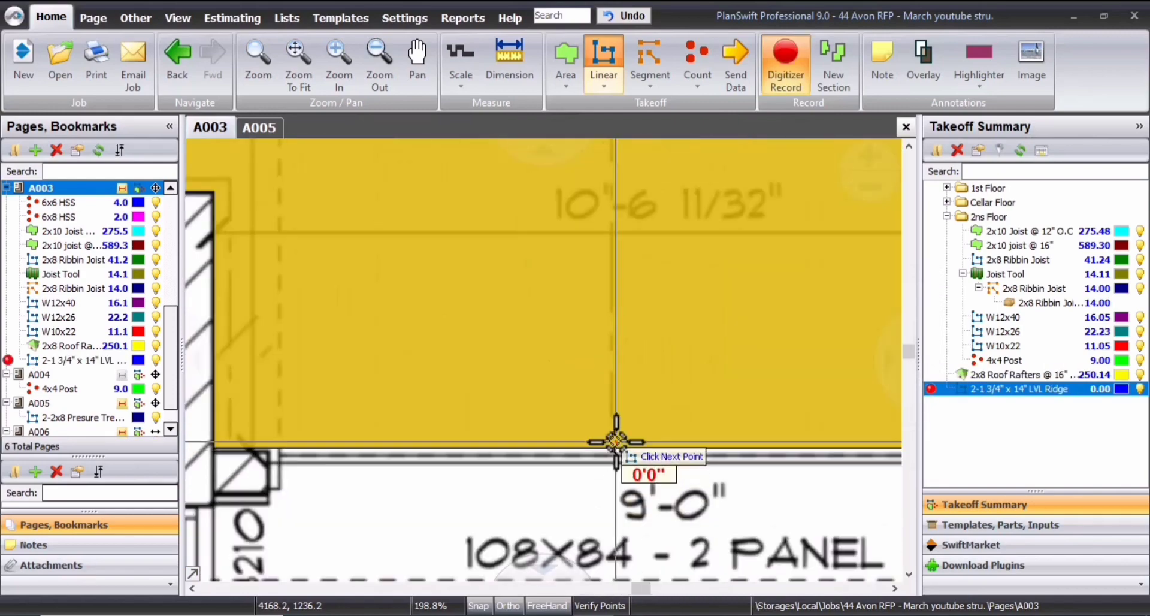
pyautogui.scroll(-6, 616, 442)
pyautogui.scroll(2, 665, 299)
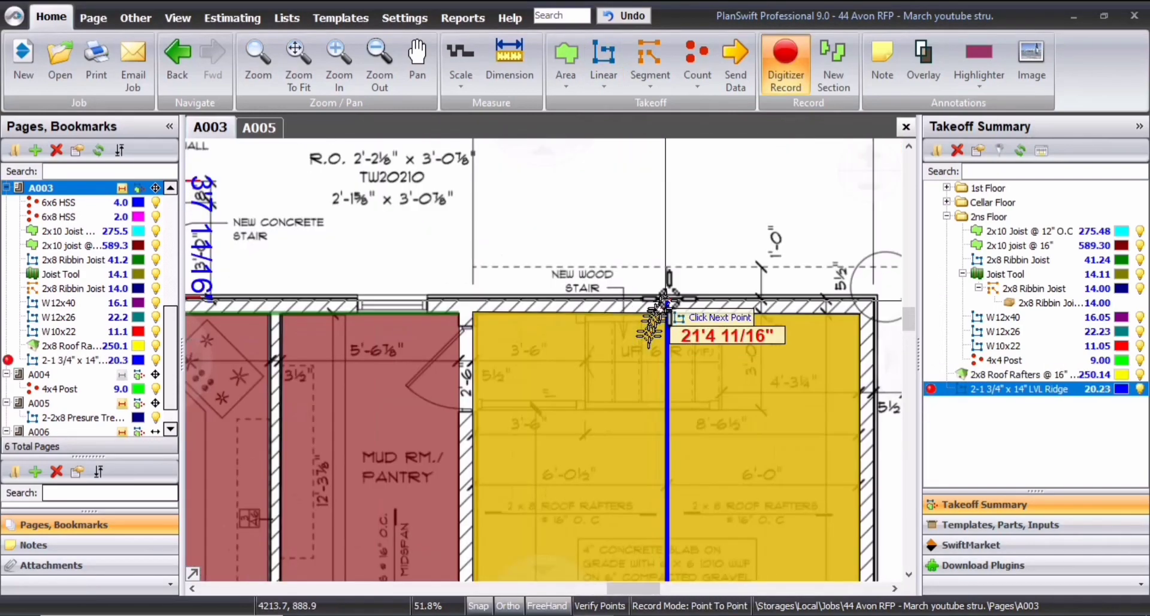
pyautogui.scroll(-2, 664, 276)
pyautogui.click(664, 256)
pyautogui.scroll(-2, 569, 249)
pyautogui.scroll(2, 644, 238)
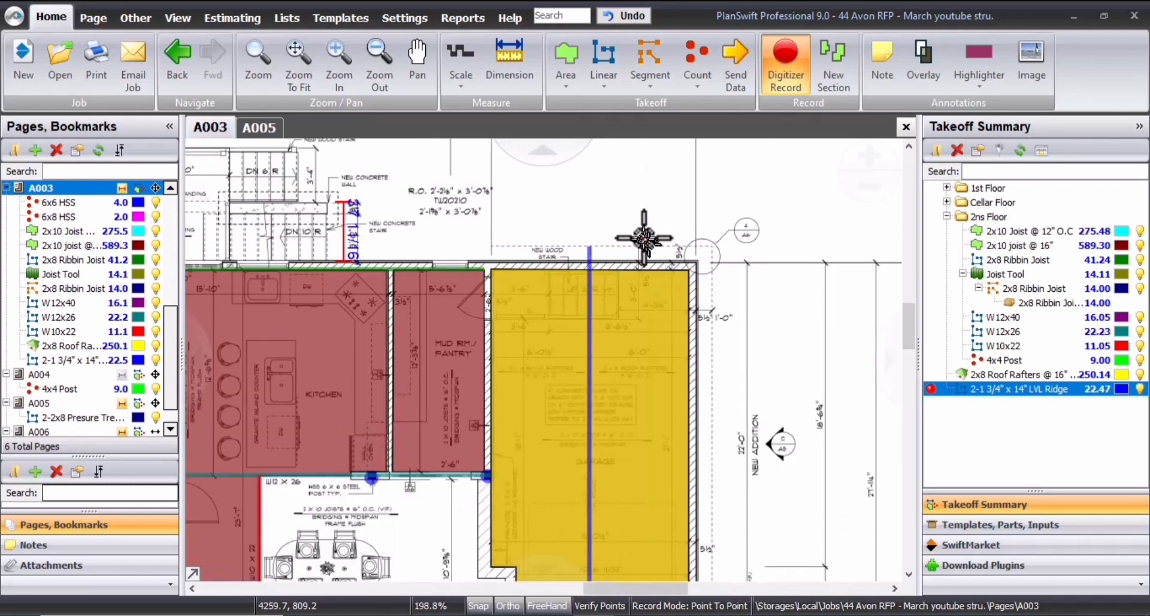
pyautogui.scroll(-2, 644, 238)
pyautogui.scroll(2, 647, 335)
pyautogui.press('Escape')
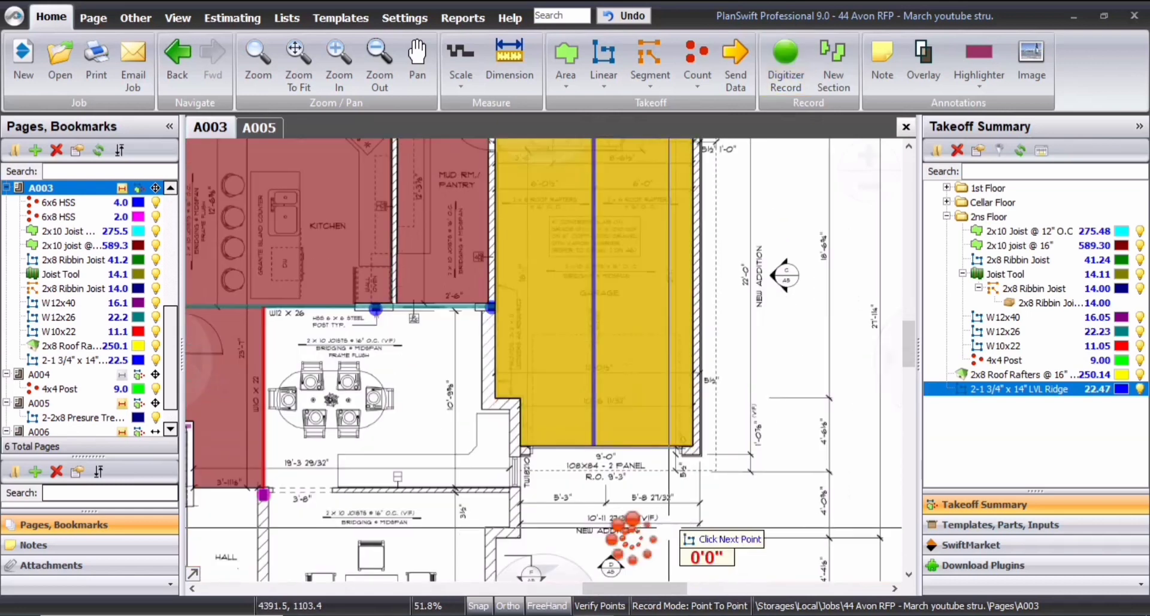
# Stretch the roof area's outer corner beside the garage door out to the dashed overhang line, giving about 273.5 square feet
pyautogui.scroll(3, 580, 473)
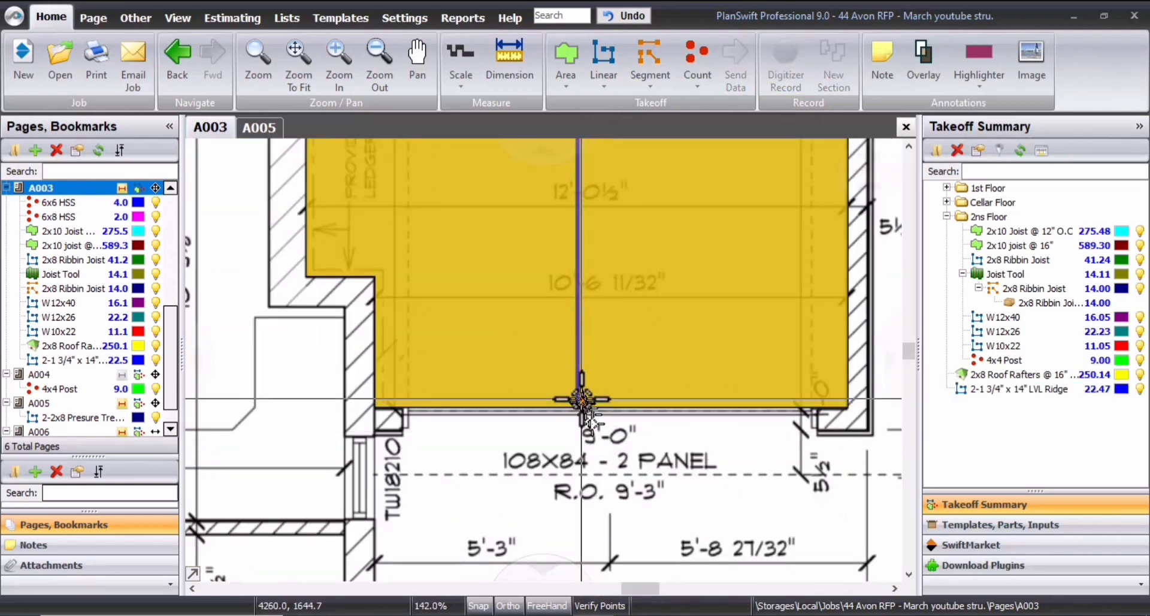
pyautogui.scroll(-2, 542, 476)
pyautogui.click(610, 401)
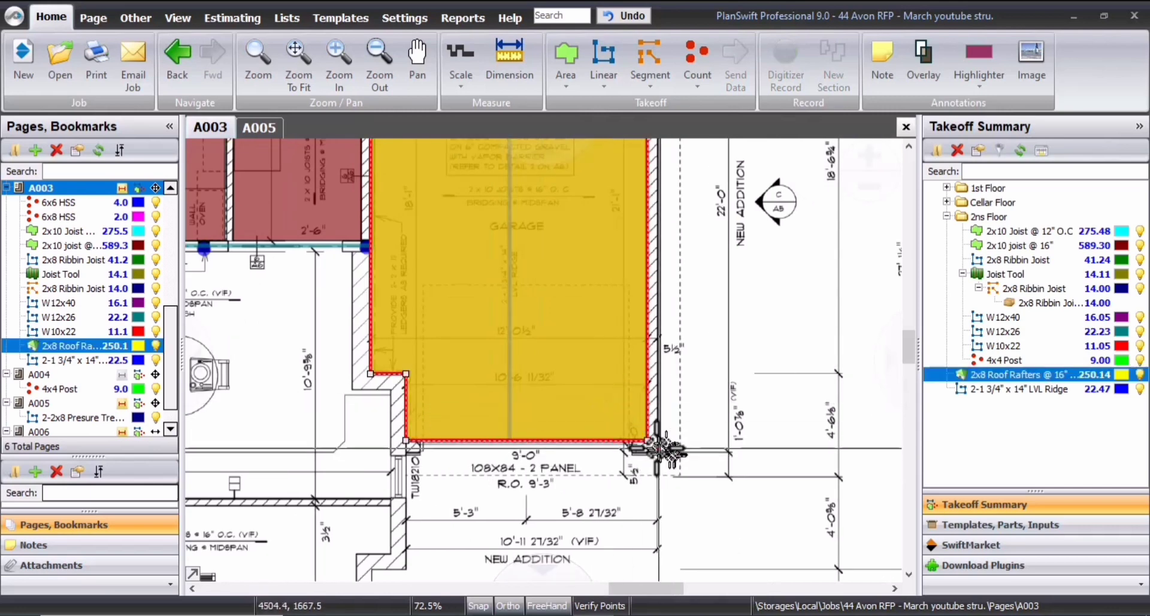
pyautogui.moveTo(650, 442); pyautogui.dragTo(671, 461)
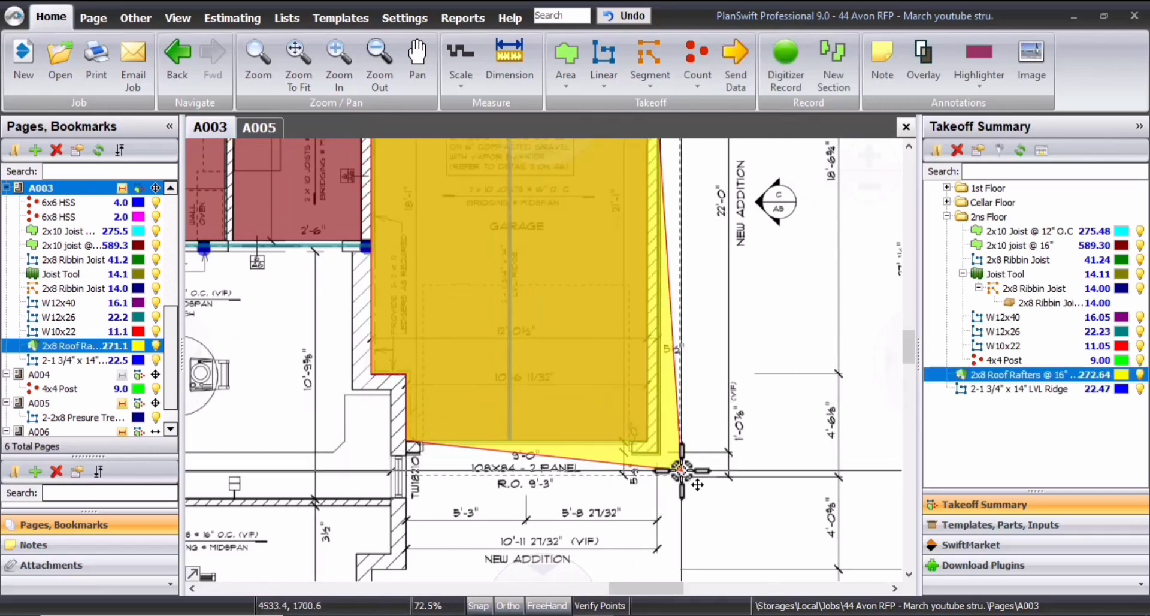
pyautogui.scroll(1, 681, 471)
pyautogui.scroll(1, 681, 470)
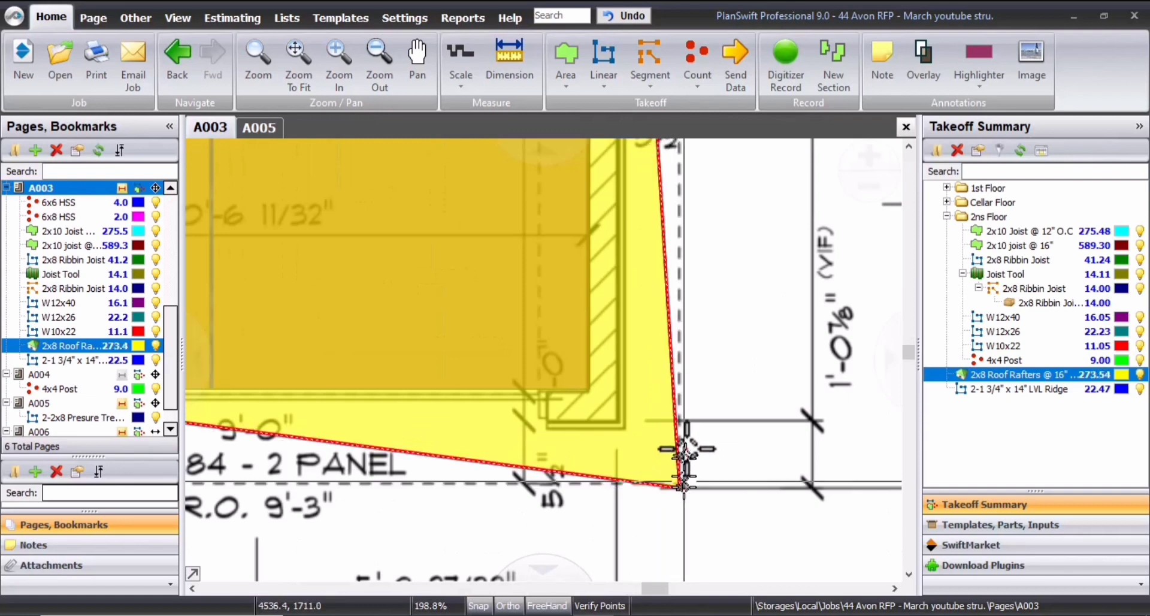
# Move both rear corners of the garage roof area out to the dashed overhang line, giving about 308.5 square feet
pyautogui.scroll(-3, 687, 440)
pyautogui.moveTo(741, 155); pyautogui.dragTo(712, 486)
pyautogui.scroll(-1, 713, 480)
pyautogui.scroll(2, 689, 320)
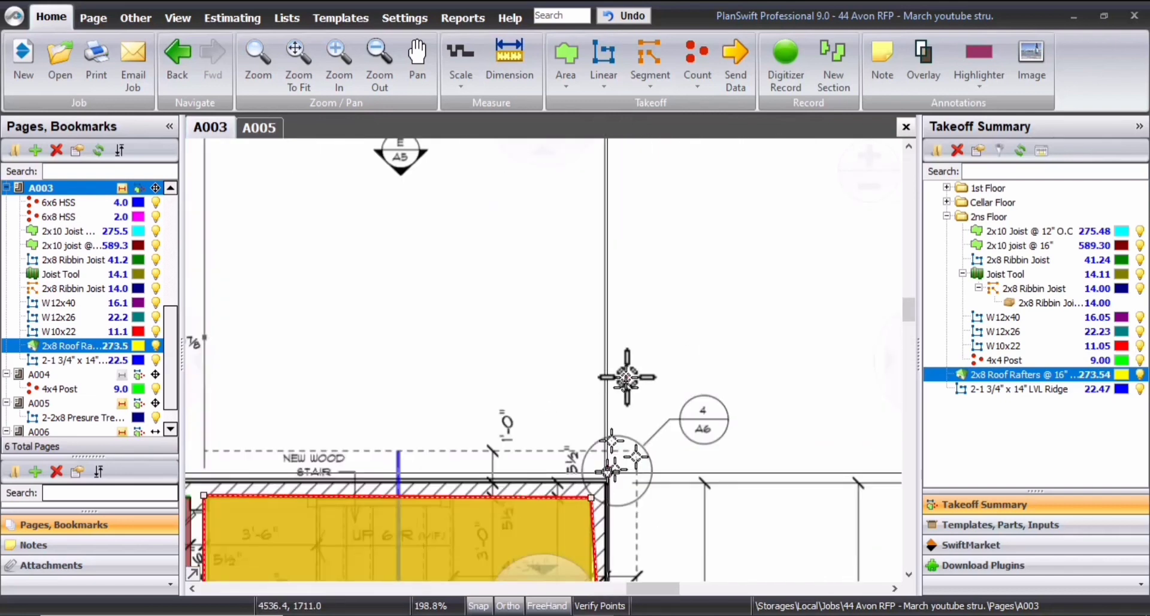
pyautogui.scroll(1, 629, 438)
pyautogui.moveTo(603, 521); pyautogui.dragTo(662, 373)
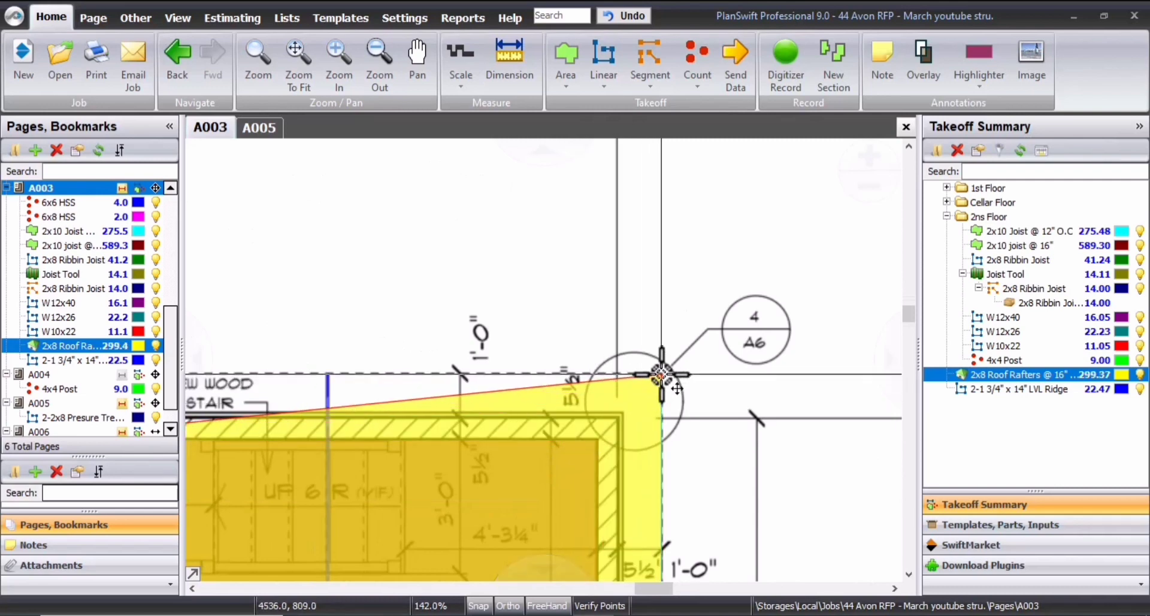
pyautogui.scroll(-2, 595, 331)
pyautogui.scroll(2, 563, 384)
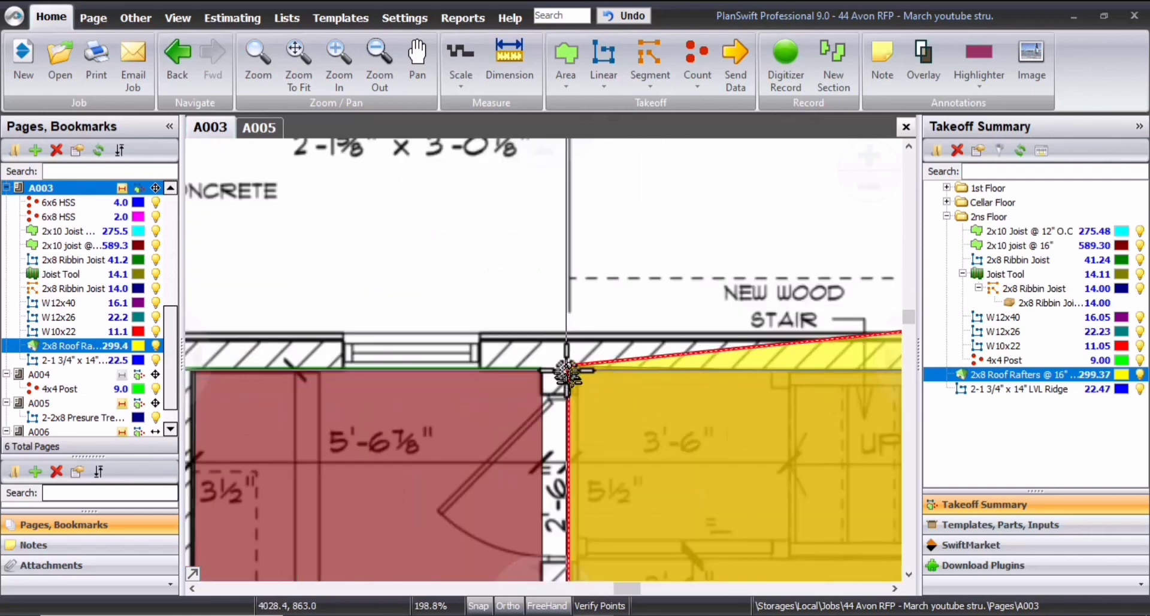
pyautogui.moveTo(569, 364); pyautogui.dragTo(570, 278)
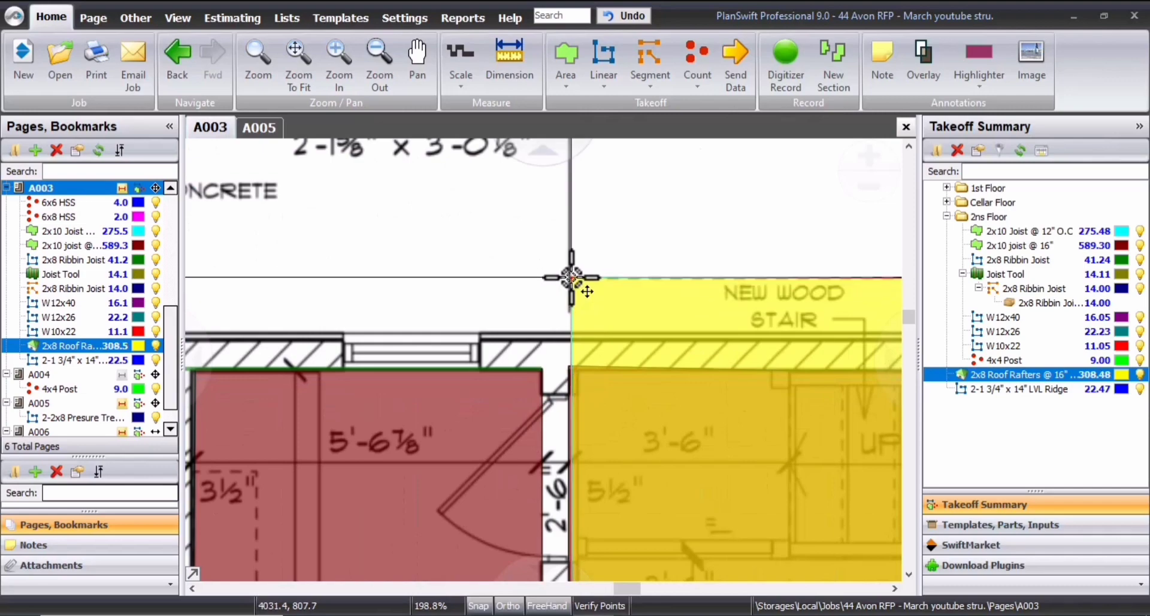
# Extend the roof area's inner corner beside the garage door to the front overhang line, giving about 317.7 square feet, and deselect the area
pyautogui.scroll(-5, 571, 277)
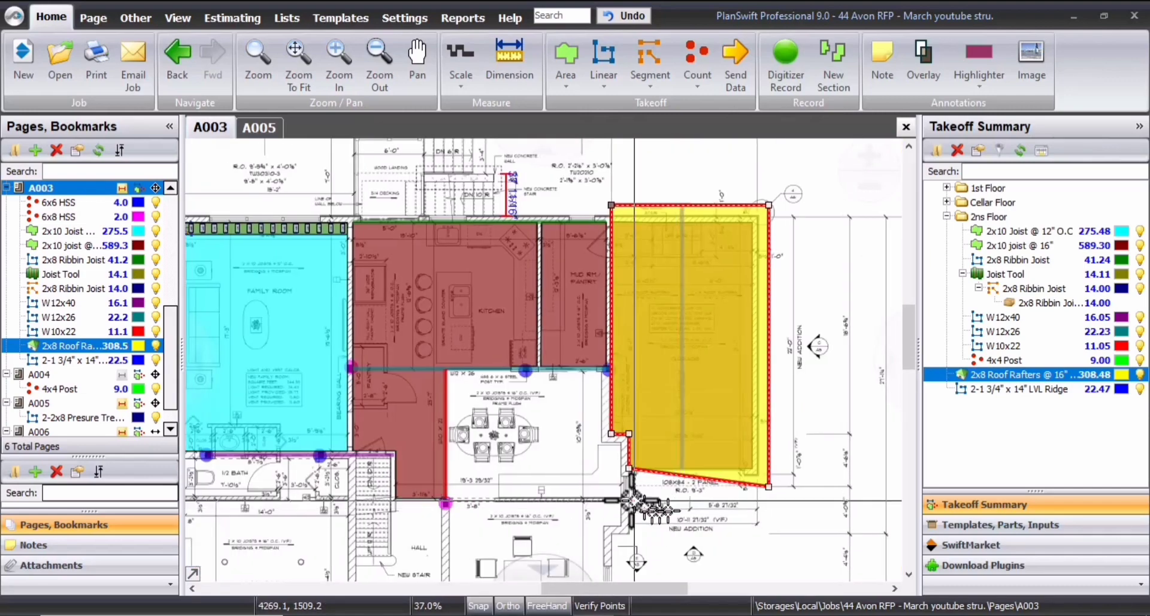
pyautogui.scroll(3, 633, 501)
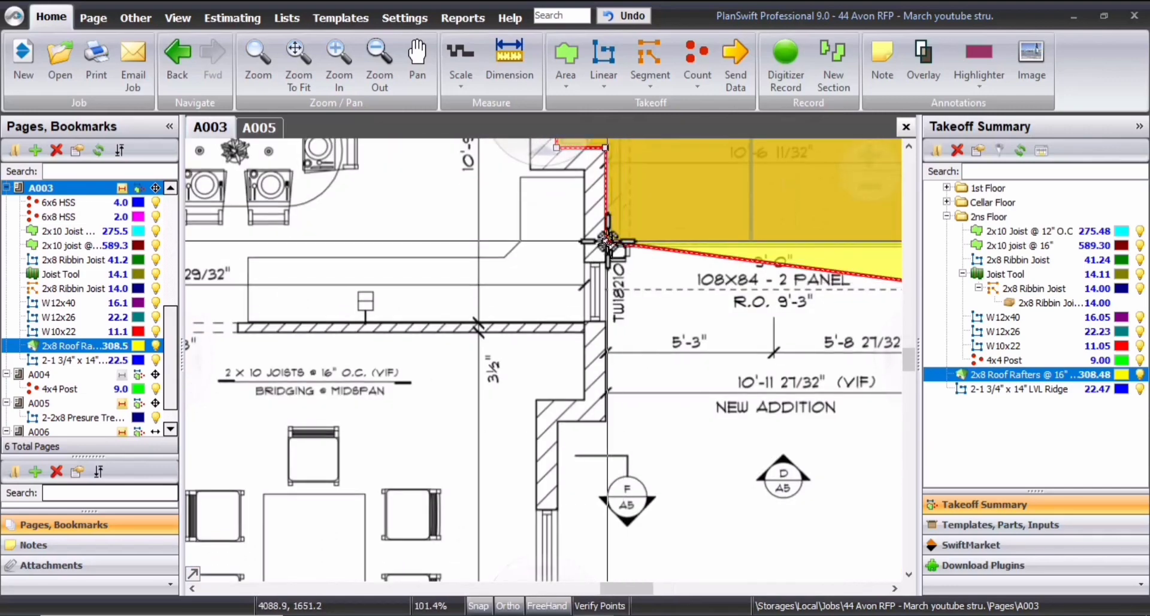
pyautogui.moveTo(607, 241); pyautogui.dragTo(605, 291)
pyautogui.scroll(-3, 661, 394)
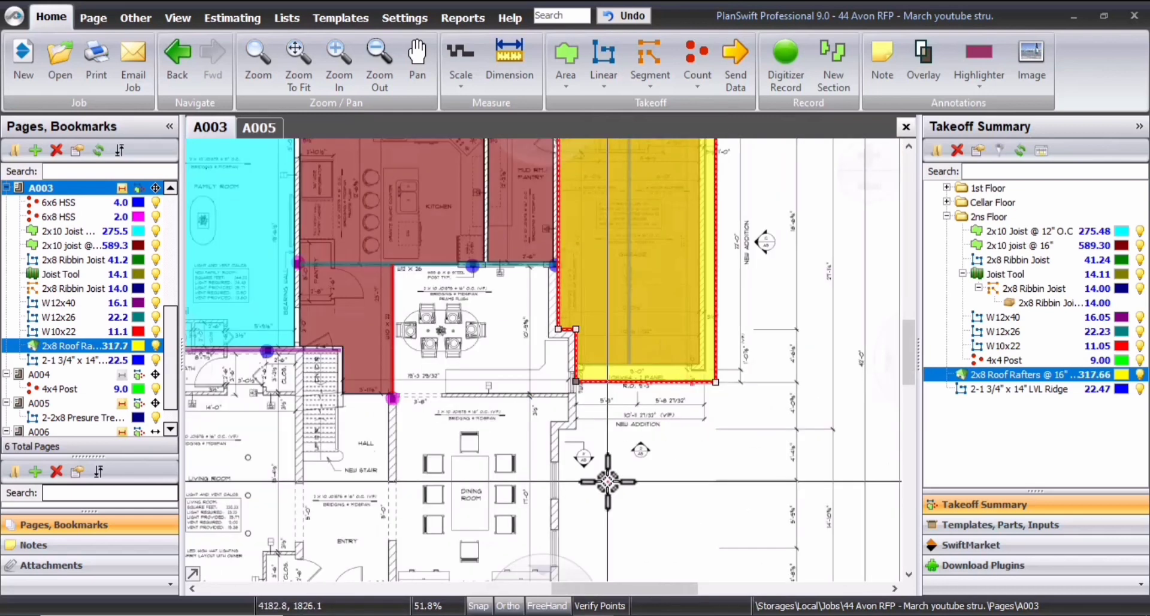
pyautogui.scroll(-2, 607, 481)
pyautogui.click(654, 484)
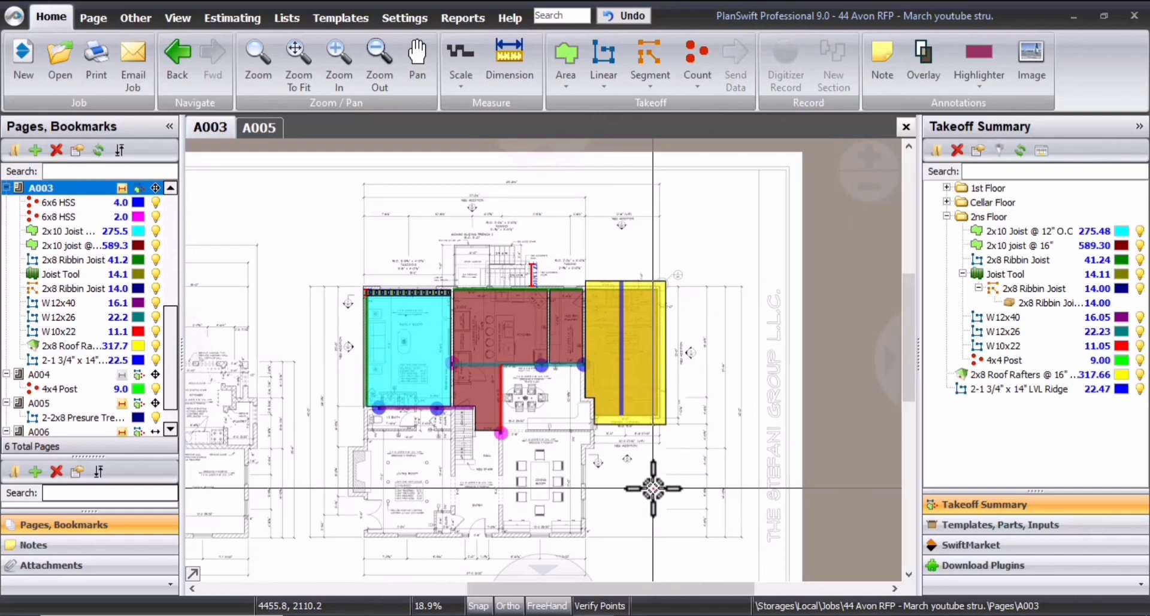
# Create a takeoff folder named Garage Roof and move the 2x8 roof rafter and LVL ridge takeoffs into it
pyautogui.click(1029, 376)
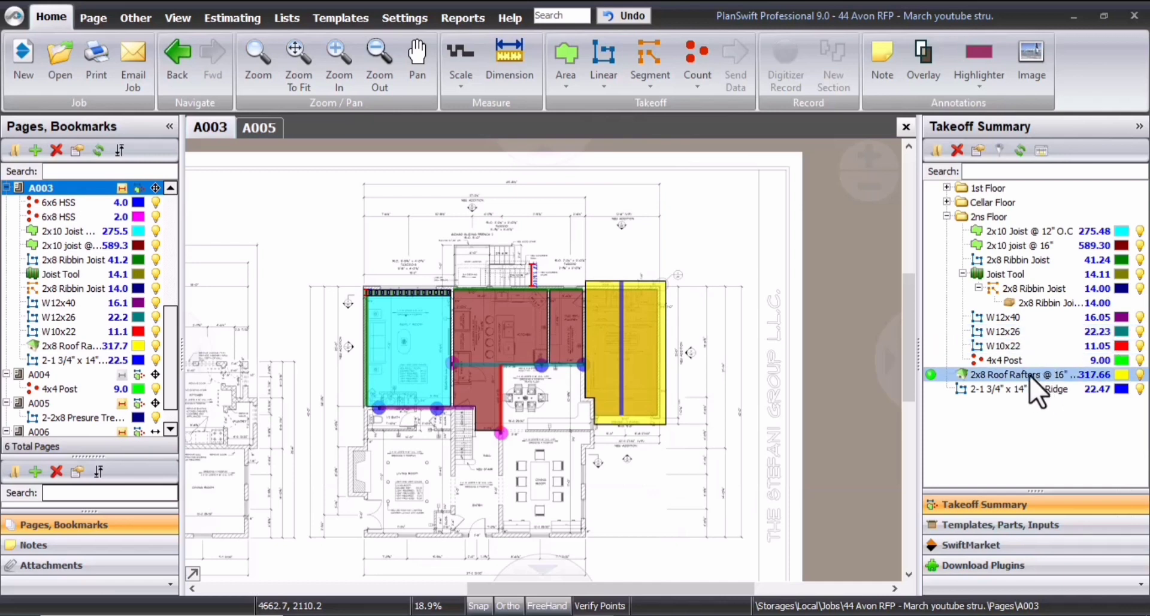
pyautogui.click(1029, 375)
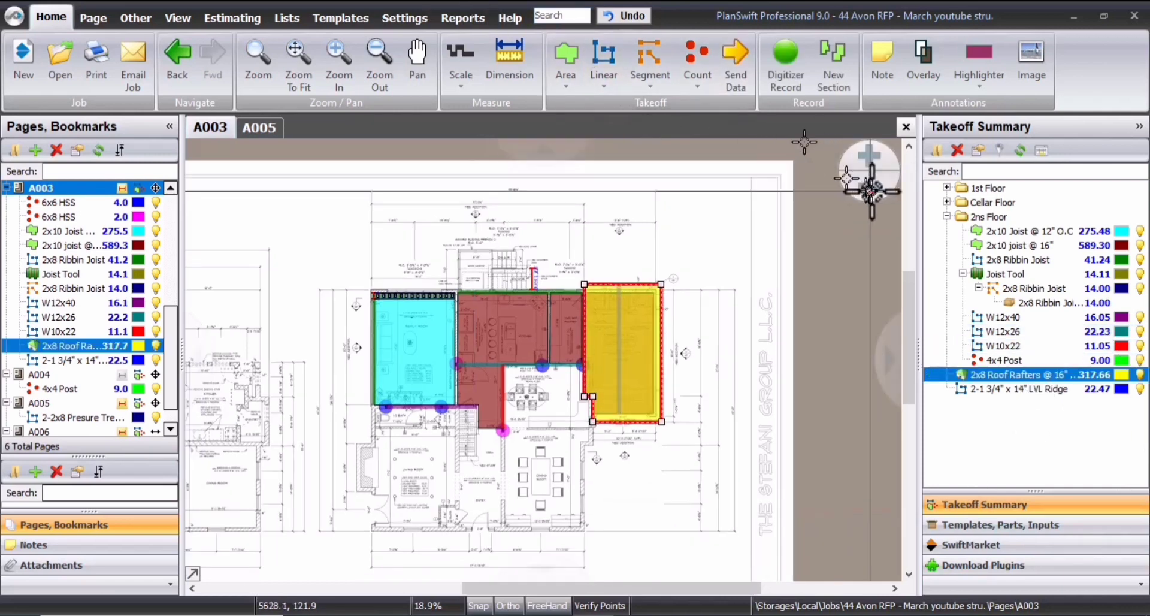
pyautogui.click(939, 151)
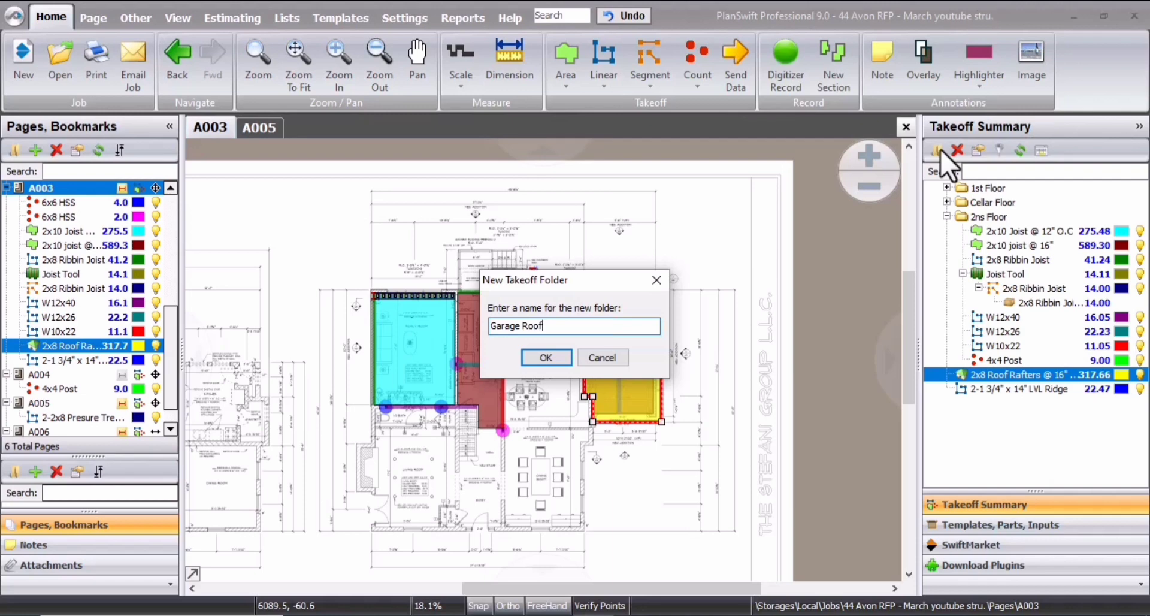
pyautogui.click(546, 357)
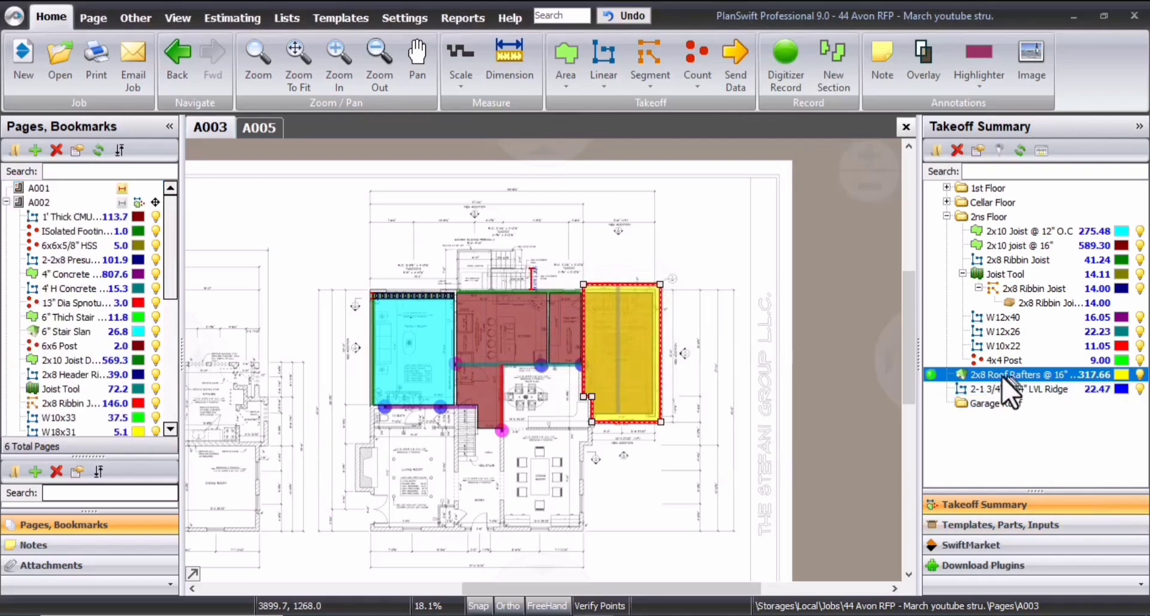
pyautogui.keyDown('ctrl'); pyautogui.click(988, 388); pyautogui.keyUp('ctrl')
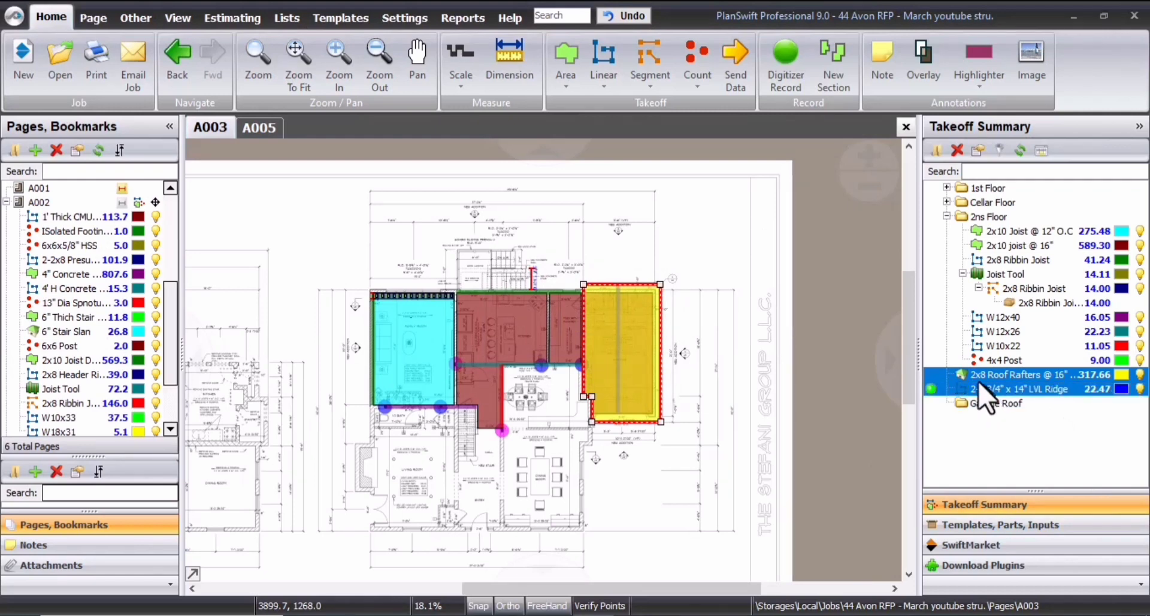
pyautogui.moveTo(973, 410); pyautogui.dragTo(972, 402)
# Open plan page A004 and examine the roof rafter, ceiling joist and LVL notes around the storage room on the new second floor plan
pyautogui.scroll(-6, 122, 324)
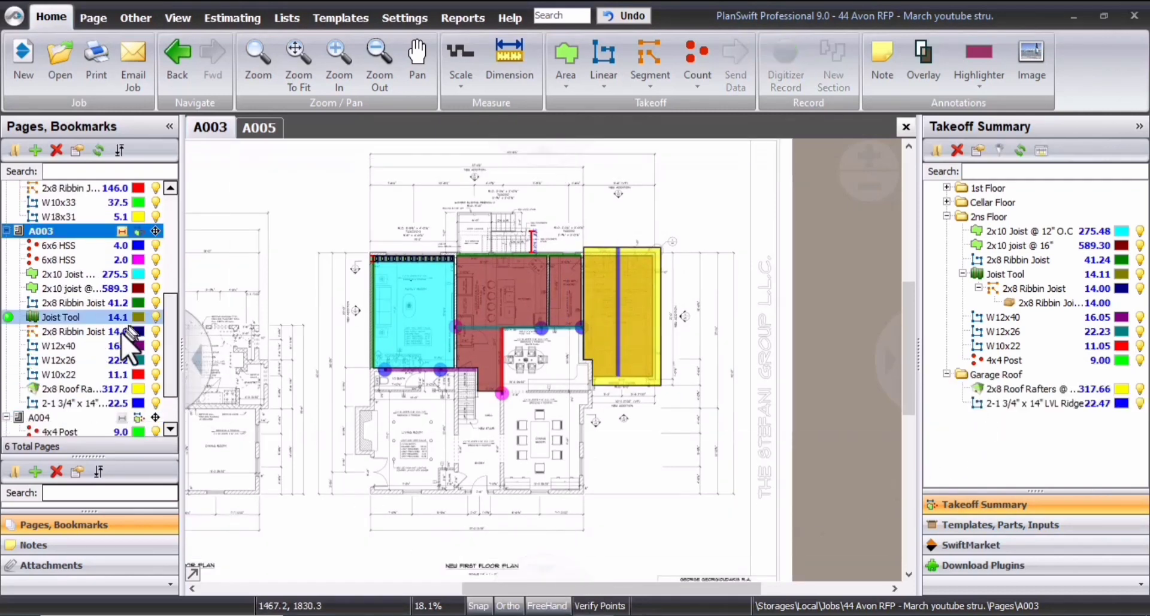
pyautogui.click(67, 347)
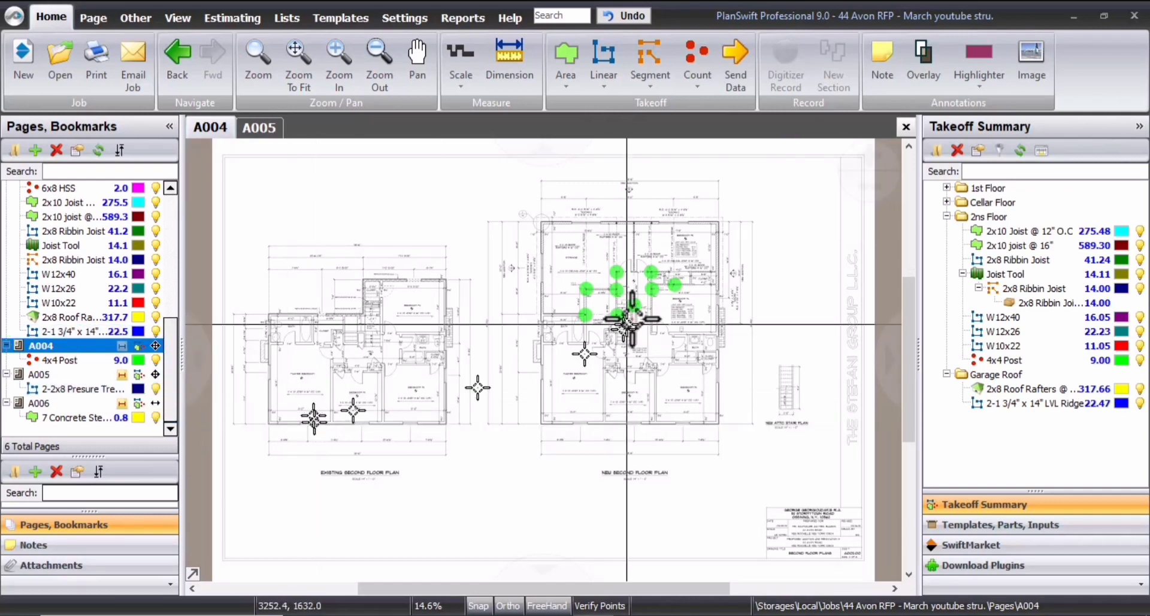
pyautogui.scroll(3, 659, 287)
pyautogui.scroll(5, 533, 290)
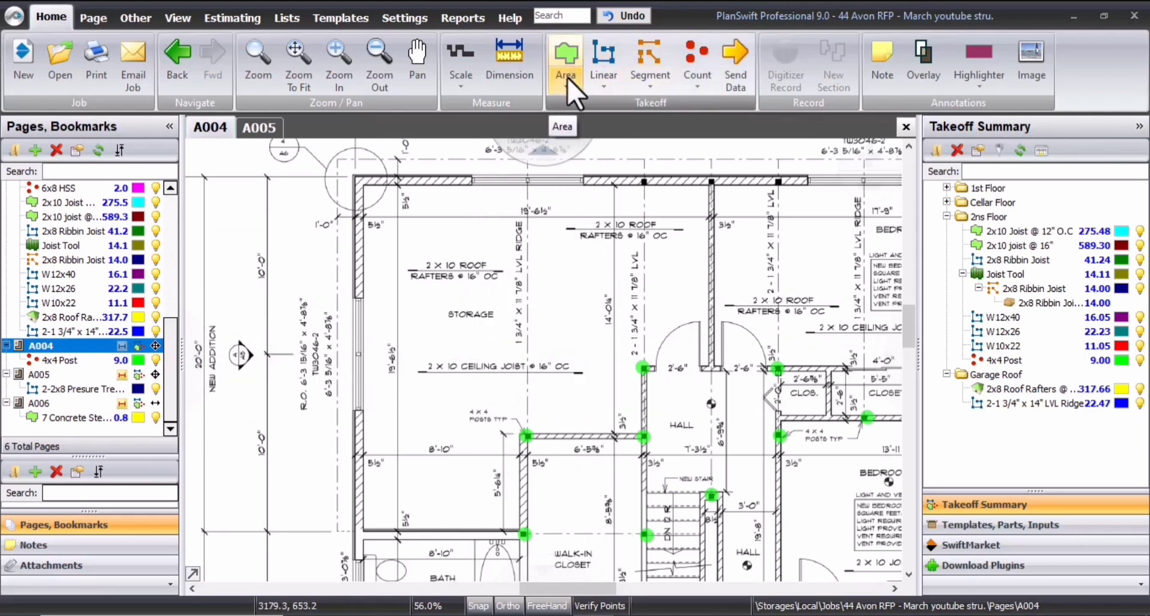
# Switch to page A005 and examine the roof pitch symbols on the house elevation beside the chimney
pyautogui.click(263, 127)
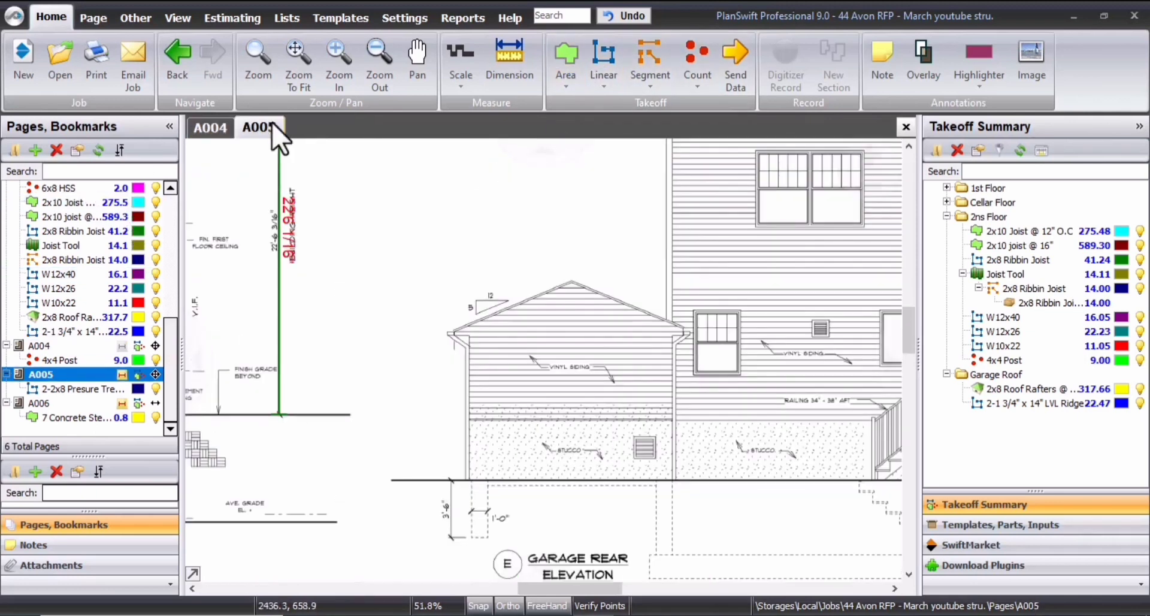
pyautogui.scroll(-2, 469, 326)
pyautogui.scroll(2, 581, 264)
pyautogui.scroll(5, 581, 264)
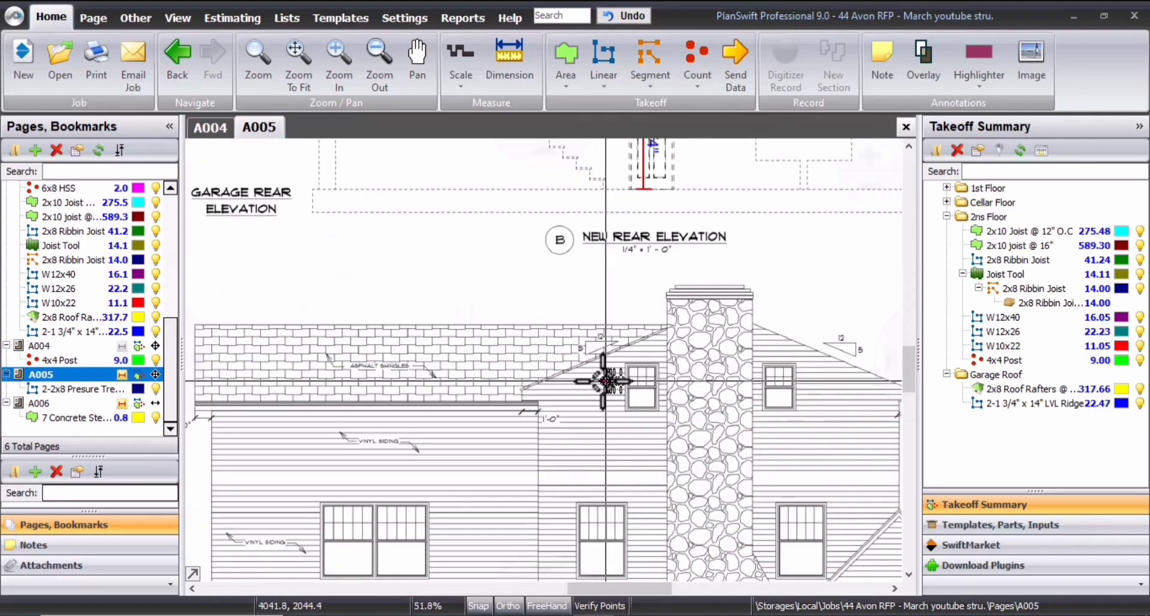
# Examine the roof pitch symbols and eave lines on the garage, rear and side elevations on page A005
pyautogui.scroll(-3, 605, 380)
pyautogui.moveTo(190, 489); pyautogui.dragTo(499, 477)
pyautogui.scroll(3, 461, 425)
pyautogui.scroll(-3, 462, 424)
pyautogui.moveTo(535, 412); pyautogui.dragTo(430, 425)
pyautogui.scroll(-1, 430, 426)
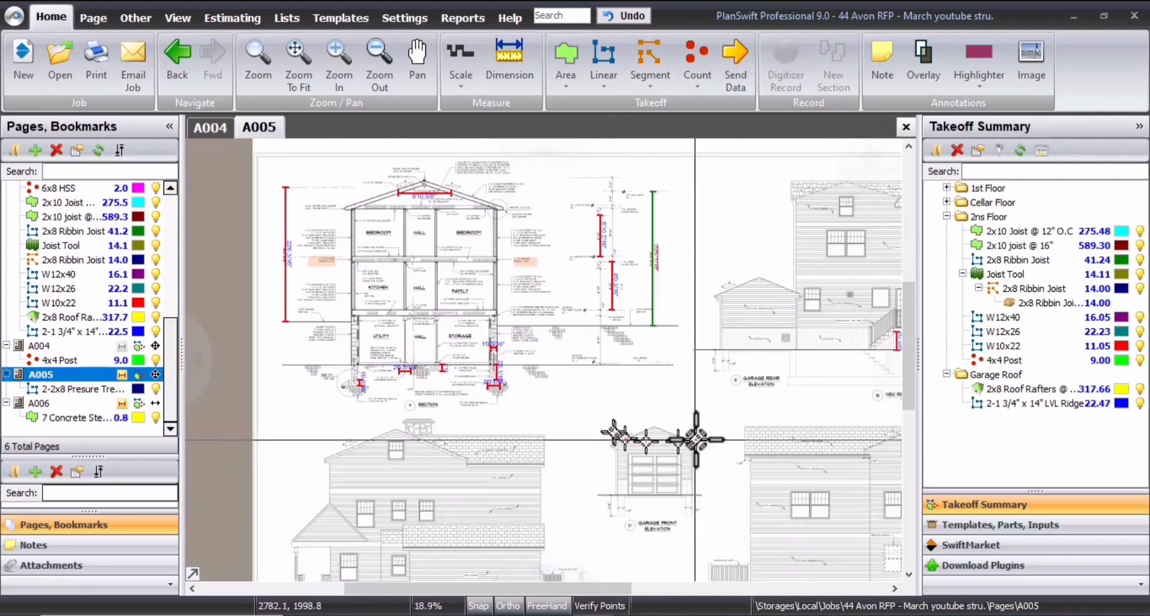
pyautogui.moveTo(695, 437); pyautogui.dragTo(294, 529)
pyautogui.scroll(3, 530, 263)
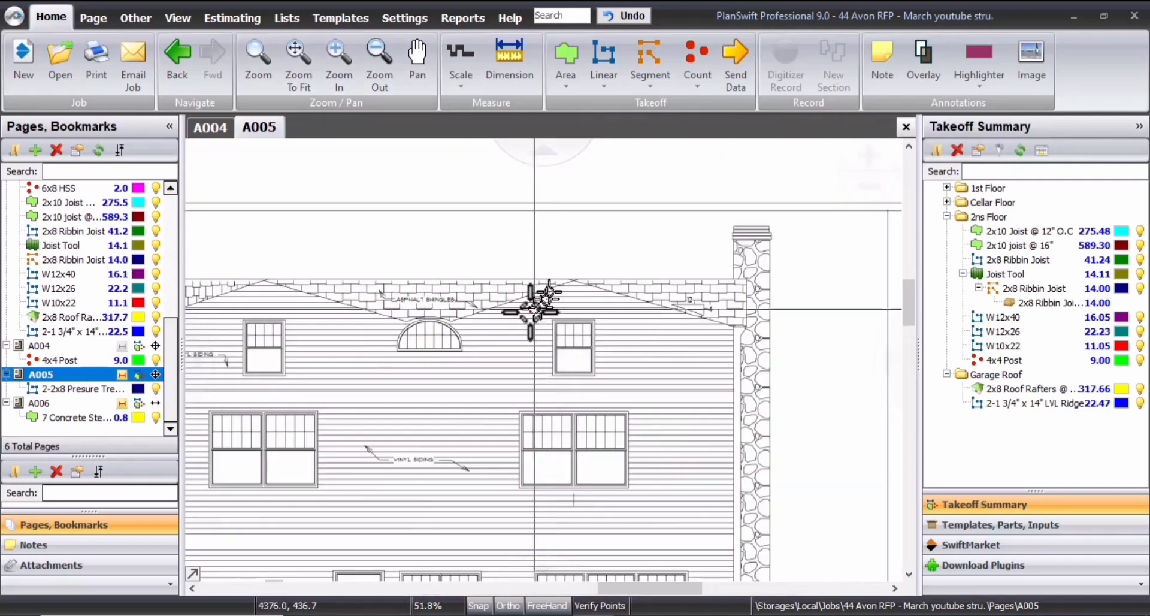
pyautogui.moveTo(355, 332); pyautogui.dragTo(515, 330)
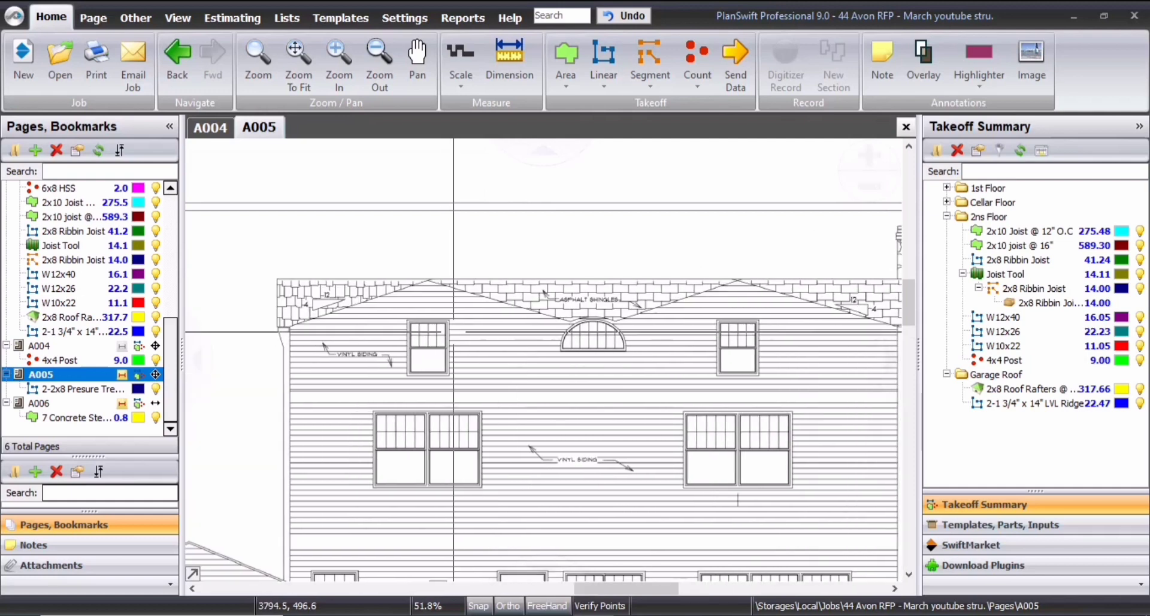
pyautogui.scroll(1, 325, 336)
pyautogui.scroll(-2, 523, 351)
pyautogui.moveTo(578, 367); pyautogui.dragTo(520, 350)
pyautogui.scroll(-2, 520, 350)
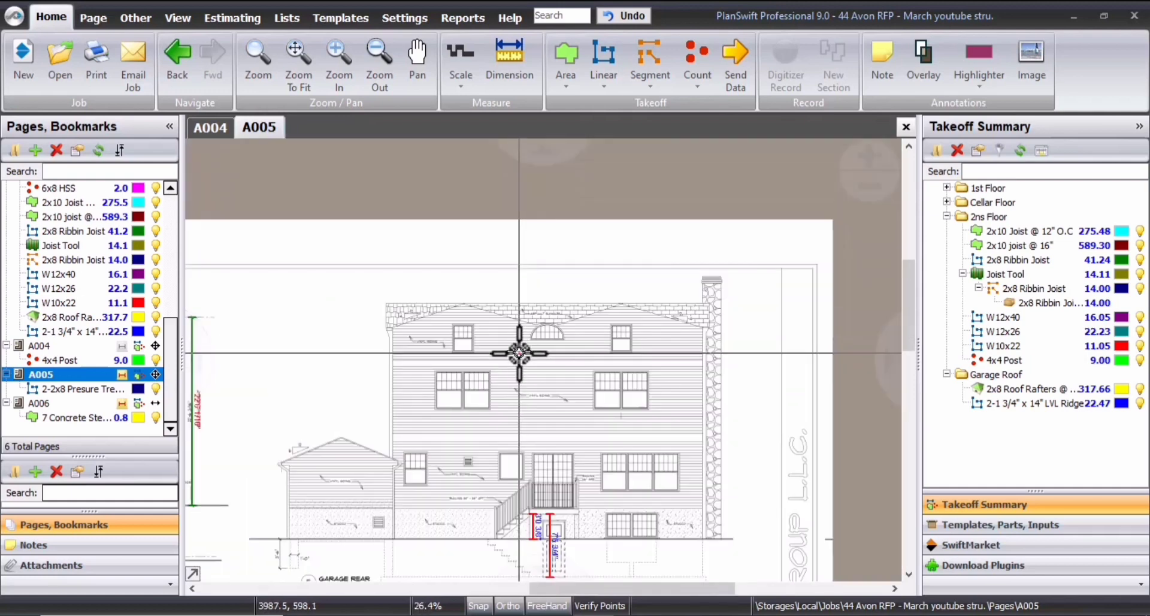
# Return to page A004 and create a roof area takeoff named 2x10 Roof Rafters @ 16" O.C with a pitch of 4
pyautogui.click(214, 127)
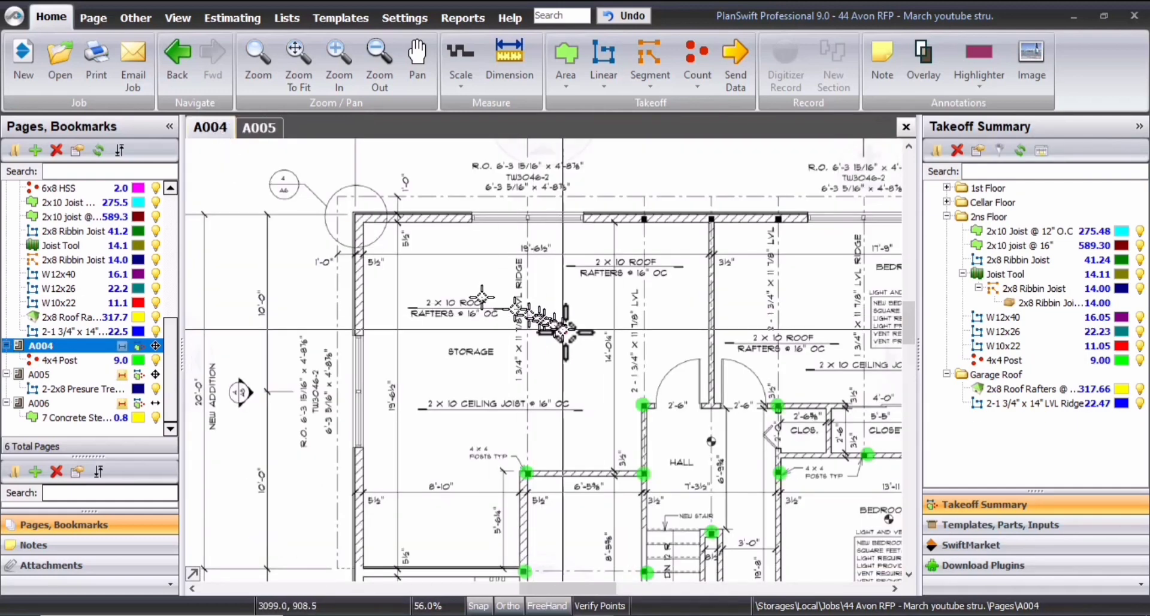
pyautogui.scroll(-2, 552, 411)
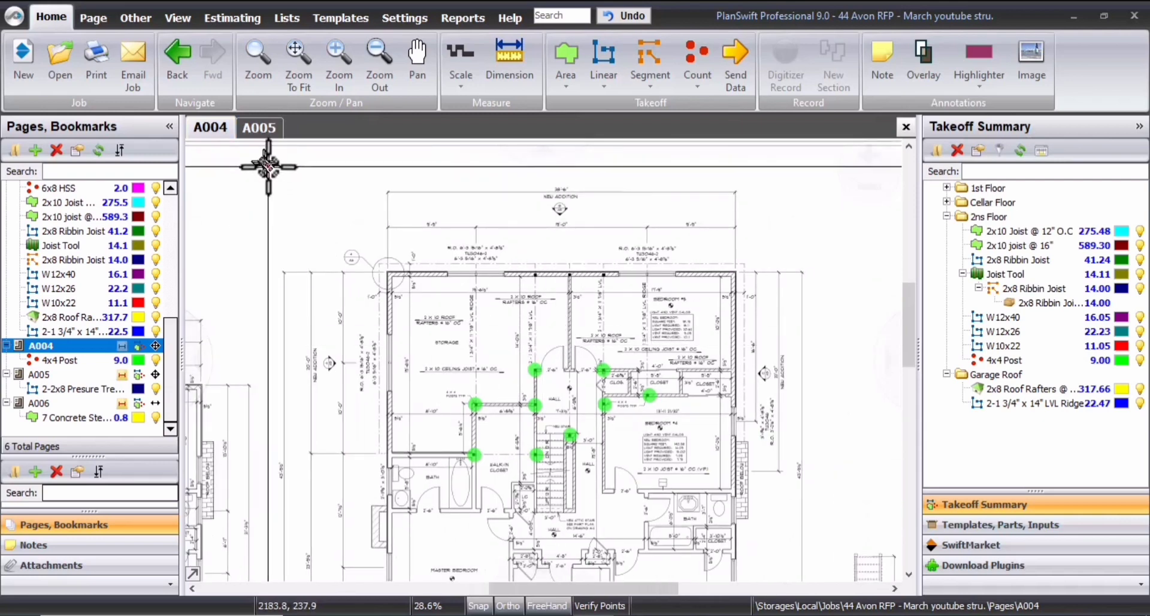
pyautogui.scroll(1, 267, 160)
pyautogui.click(572, 82)
pyautogui.click(599, 126)
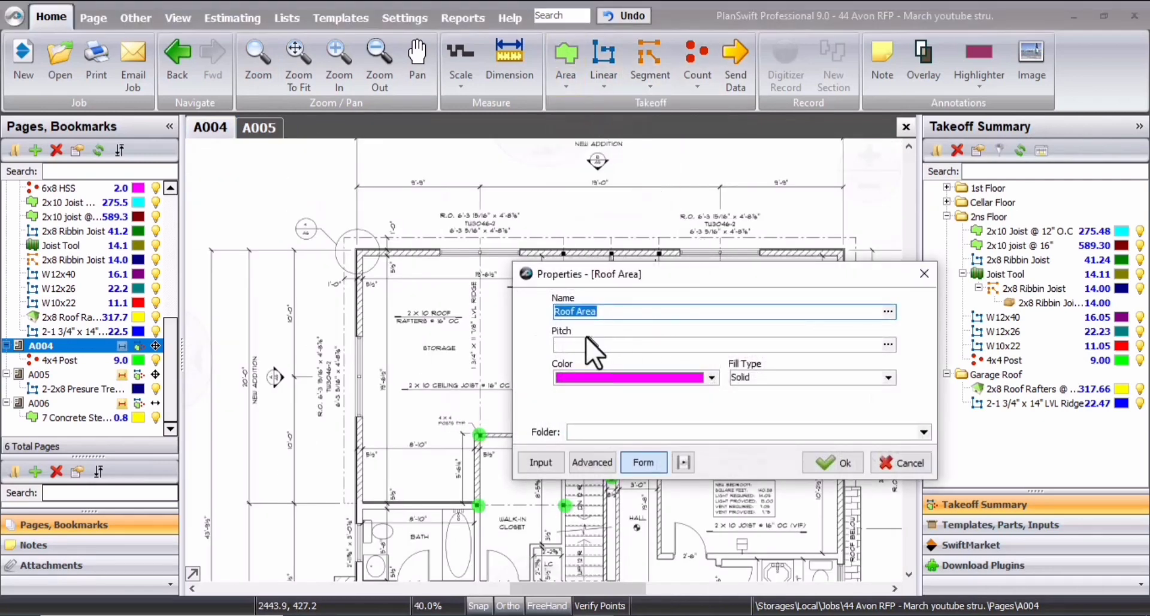
pyautogui.write('4')
pyautogui.moveTo(596, 312); pyautogui.dragTo(546, 311)
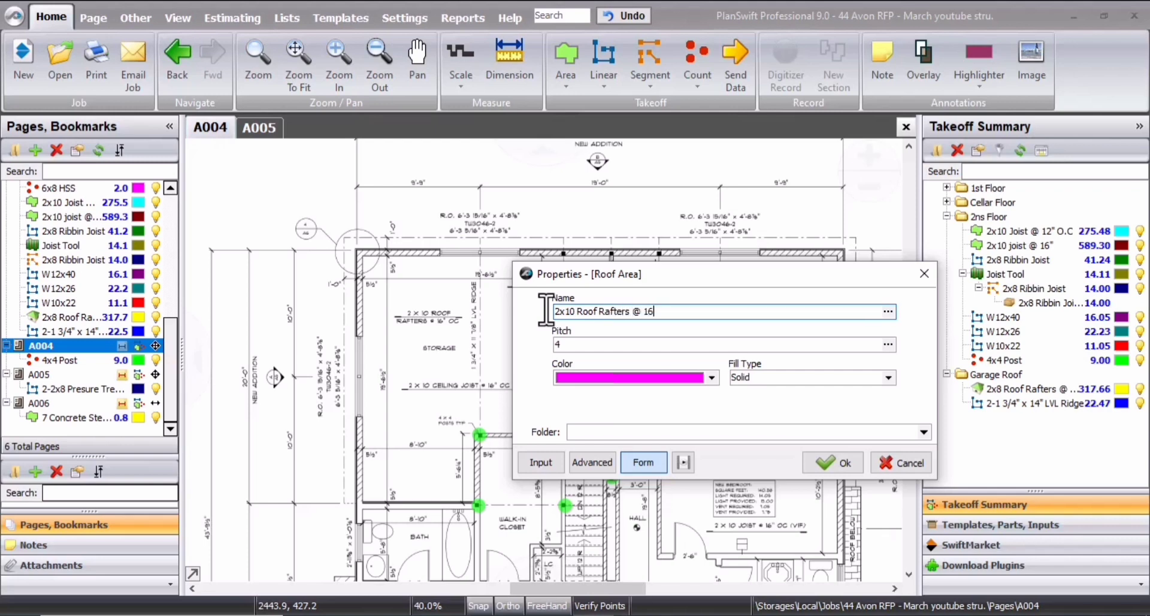
pyautogui.click(832, 462)
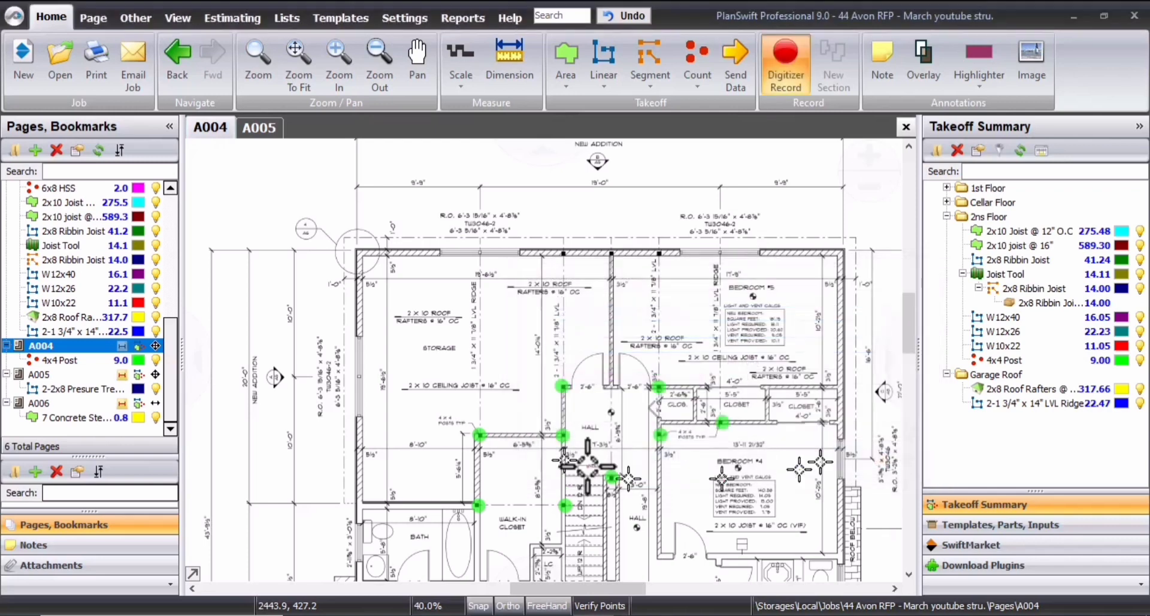
# Trace the rafter area from the storage room's outer rear corner along the rear wall to the partition beside bedroom #5
pyautogui.scroll(5, 380, 300)
pyautogui.scroll(-2, 585, 241)
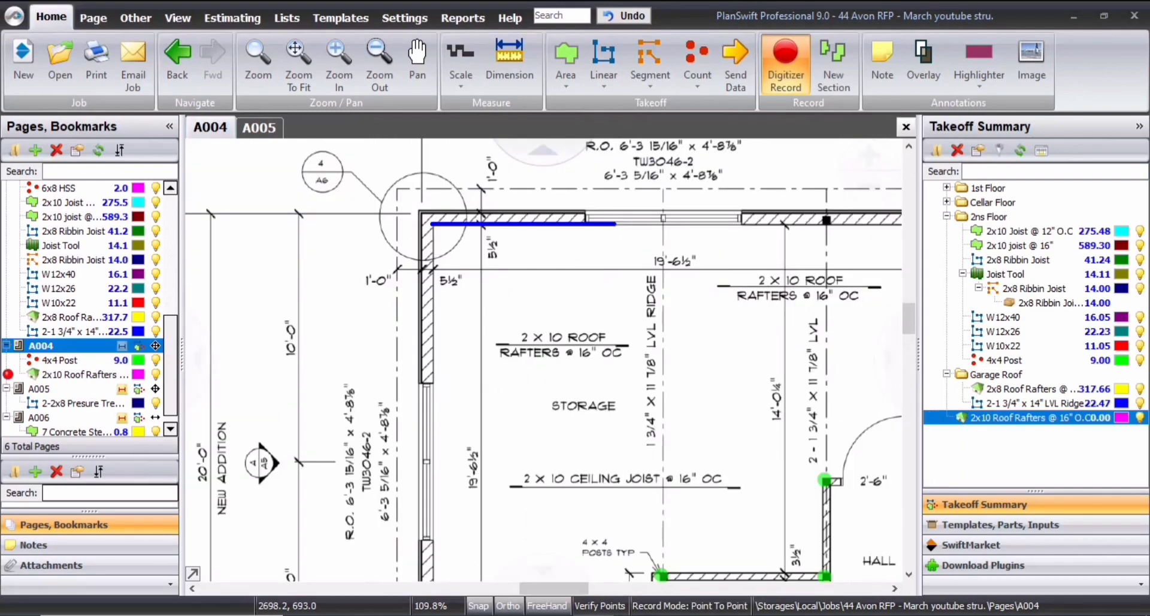
pyautogui.scroll(1, 689, 282)
pyautogui.scroll(-1, 650, 314)
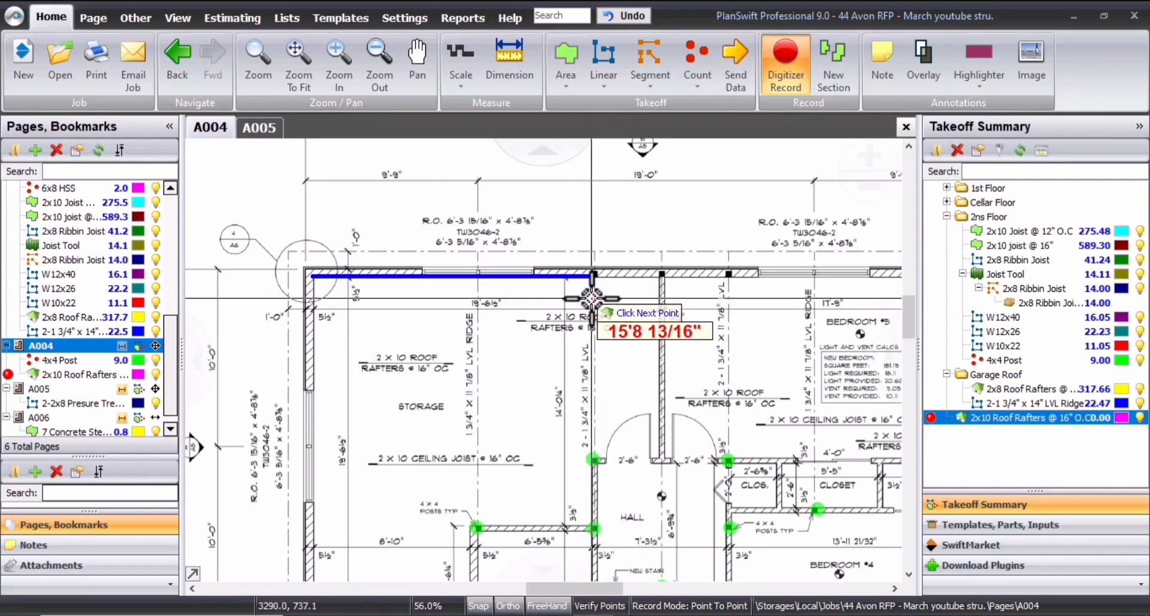
pyautogui.scroll(1, 575, 318)
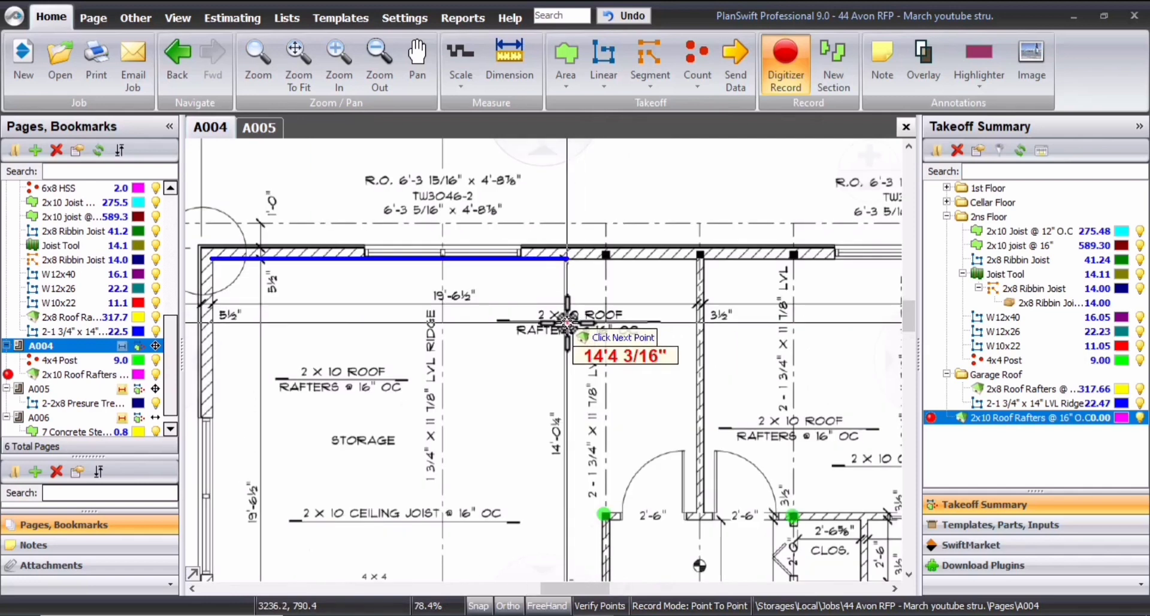
pyautogui.scroll(1, 598, 311)
pyautogui.click(698, 257)
# Continue the rafter area down the partition line, through the hall, to the stair level with the storage side's lower wall
pyautogui.scroll(-2, 695, 263)
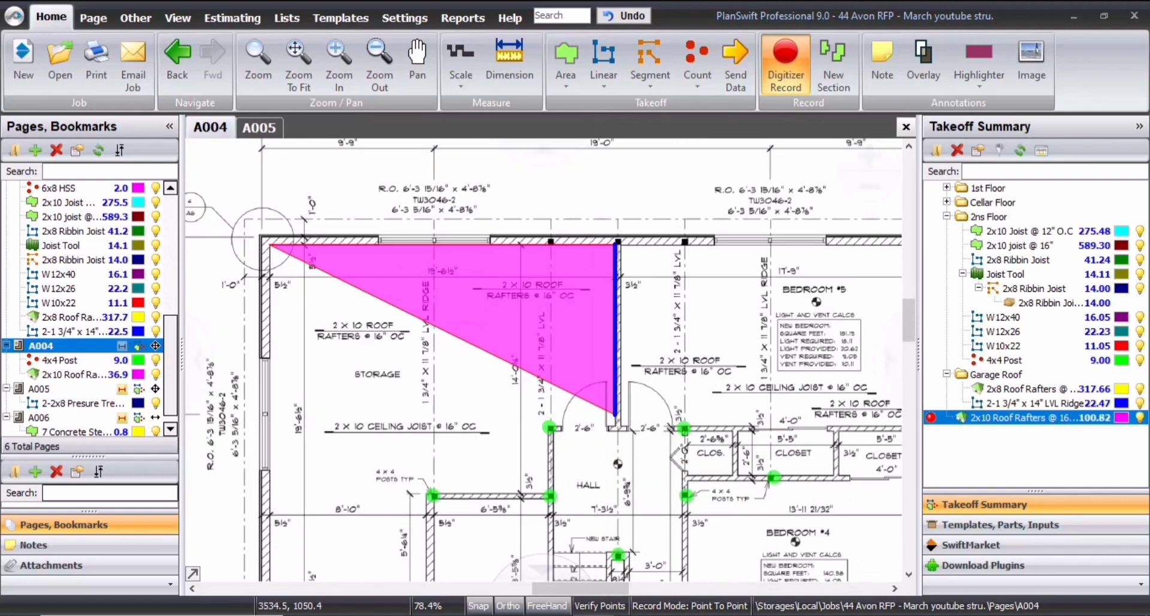
pyautogui.moveTo(669, 381); pyautogui.dragTo(694, 334)
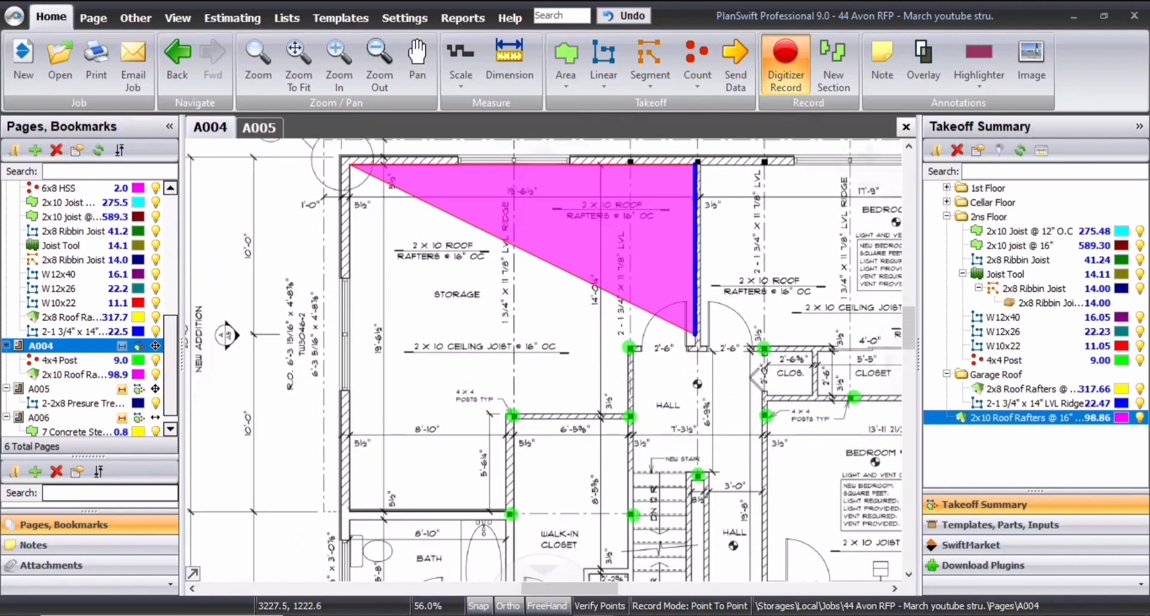
pyautogui.scroll(2, 695, 424)
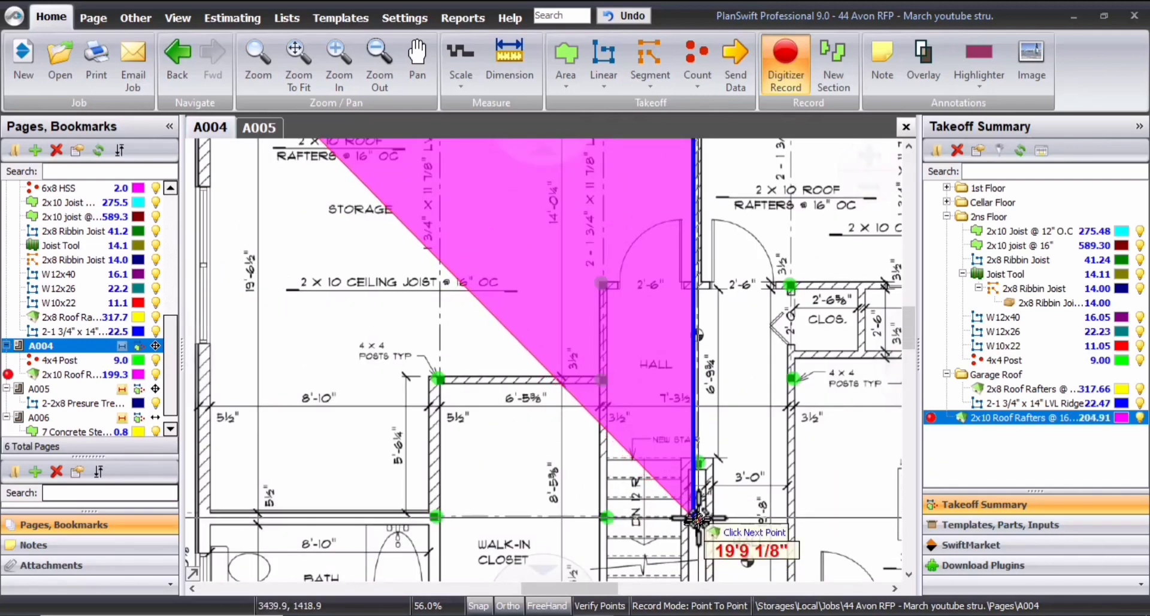
pyautogui.click(695, 515)
# Run the area's lower edge along the bath wall to the storage side's overhang line and finish the outline
pyautogui.moveTo(350, 514); pyautogui.dragTo(431, 521)
pyautogui.scroll(2, 293, 509)
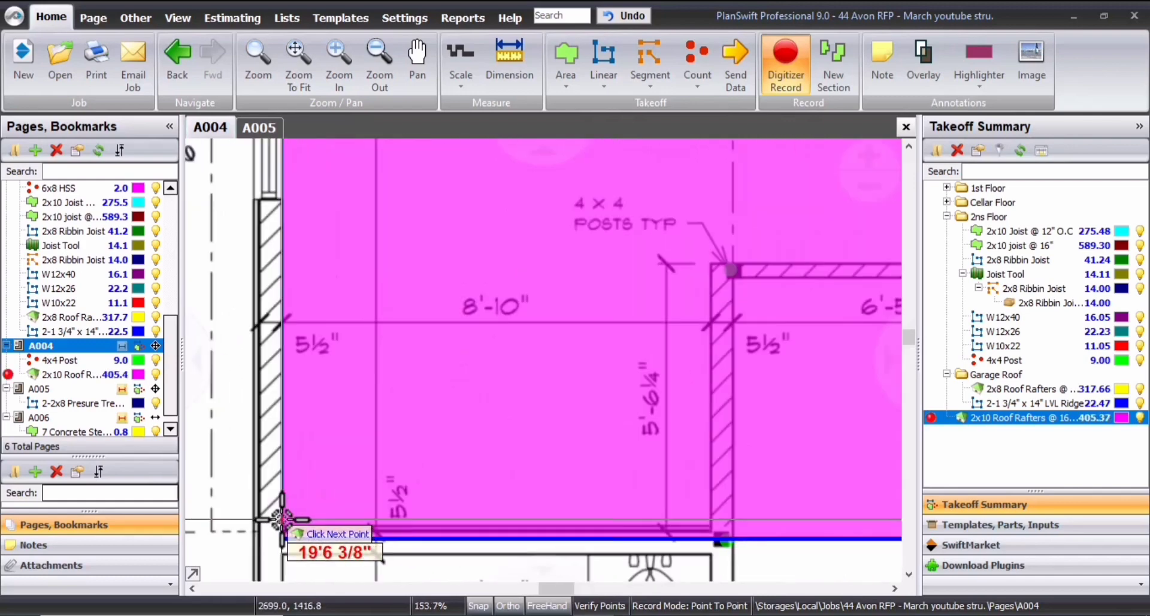
pyautogui.click(283, 536)
pyautogui.press('Escape')
pyautogui.scroll(-1, 506, 522)
pyautogui.scroll(2, 281, 515)
pyautogui.click(318, 534)
pyautogui.scroll(-3, 365, 410)
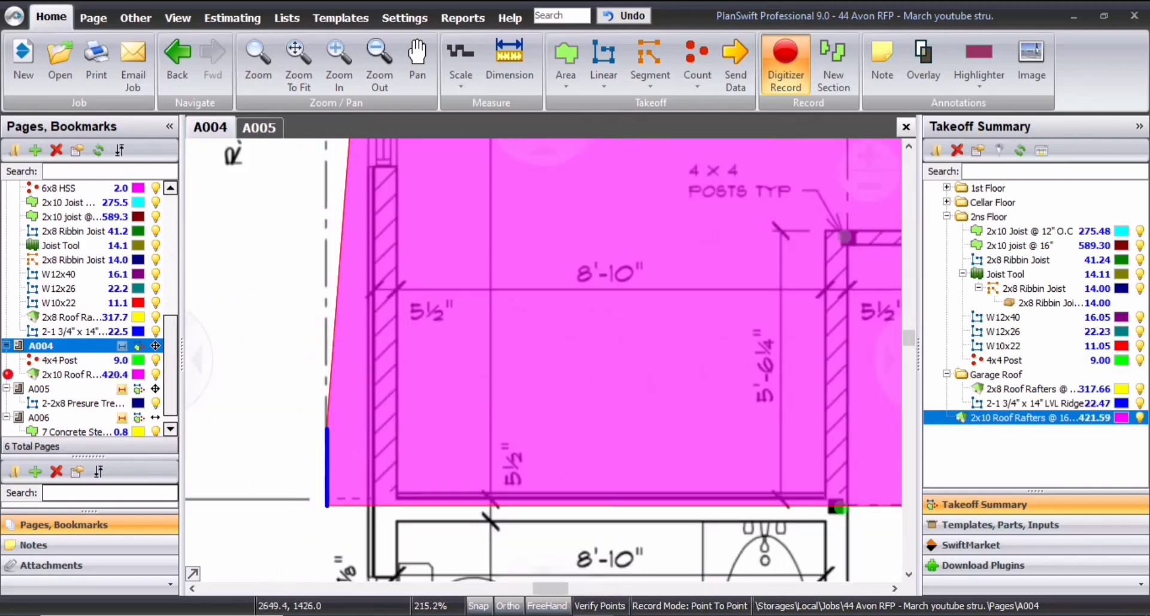
pyautogui.moveTo(367, 162); pyautogui.dragTo(445, 570)
pyautogui.moveTo(384, 399); pyautogui.dragTo(343, 241)
pyautogui.press('Escape')
# Move the rafter area's two rear corners out to the overhang line, giving about 468.2 square feet, and deselect the area
pyautogui.click(463, 507)
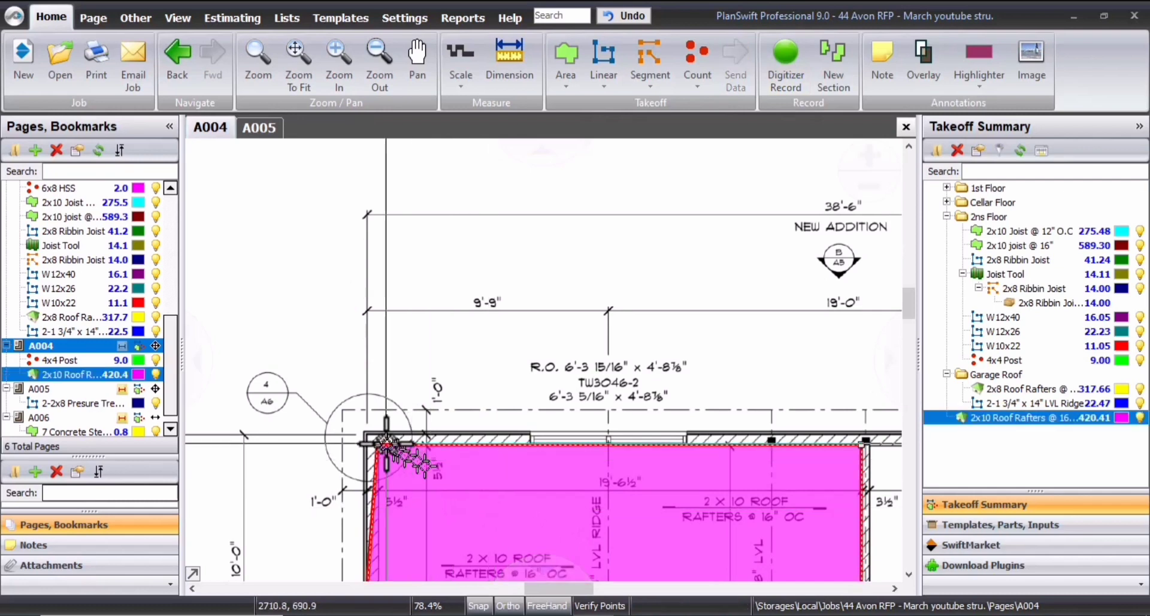
pyautogui.moveTo(379, 445); pyautogui.dragTo(343, 409)
pyautogui.scroll(-3, 821, 433)
pyautogui.moveTo(821, 434); pyautogui.dragTo(624, 382)
pyautogui.scroll(3, 575, 403)
pyautogui.scroll(-2, 756, 449)
pyautogui.moveTo(756, 448); pyautogui.dragTo(578, 403)
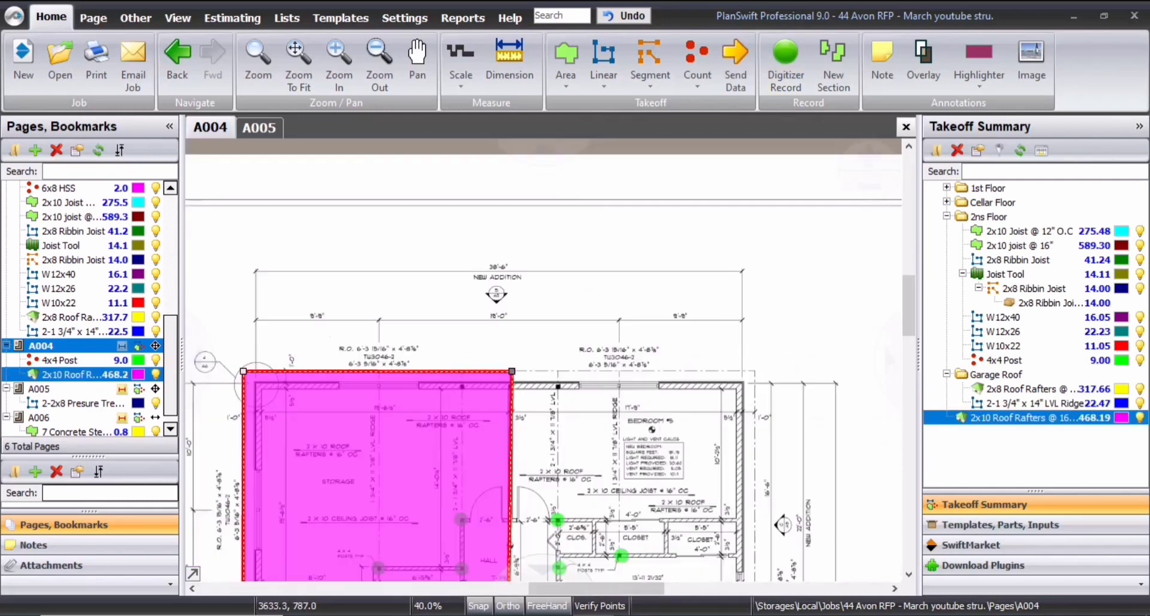
pyautogui.scroll(-2, 578, 442)
pyautogui.scroll(1, 606, 508)
pyautogui.moveTo(605, 509); pyautogui.dragTo(580, 439)
pyautogui.press('Escape')
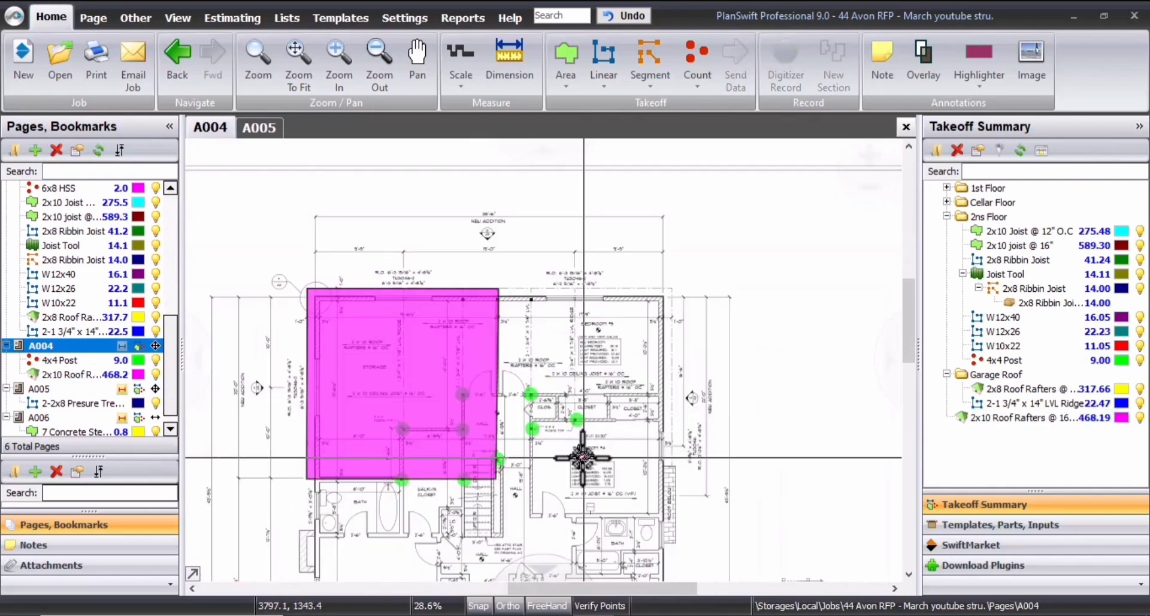
# Straighten the area's lower corner at the stair and trace a second section along the rear overhang to the corner outside bedroom #5
pyautogui.scroll(3, 497, 474)
pyautogui.click(497, 479)
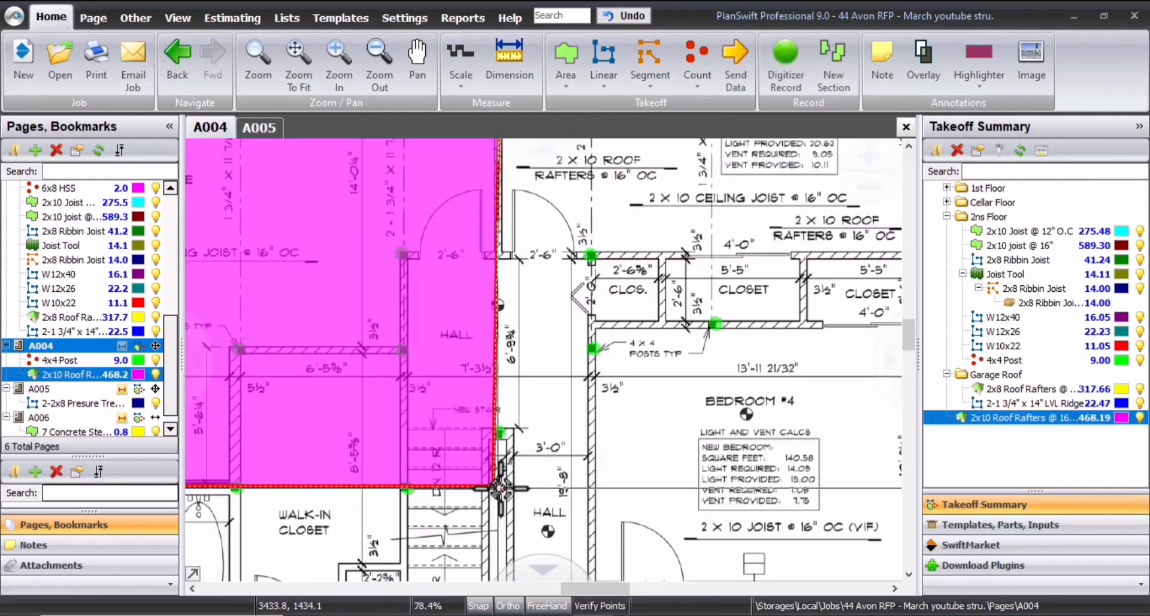
pyautogui.press('r')
pyautogui.scroll(-2, 630, 381)
pyautogui.moveTo(629, 381); pyautogui.dragTo(527, 566)
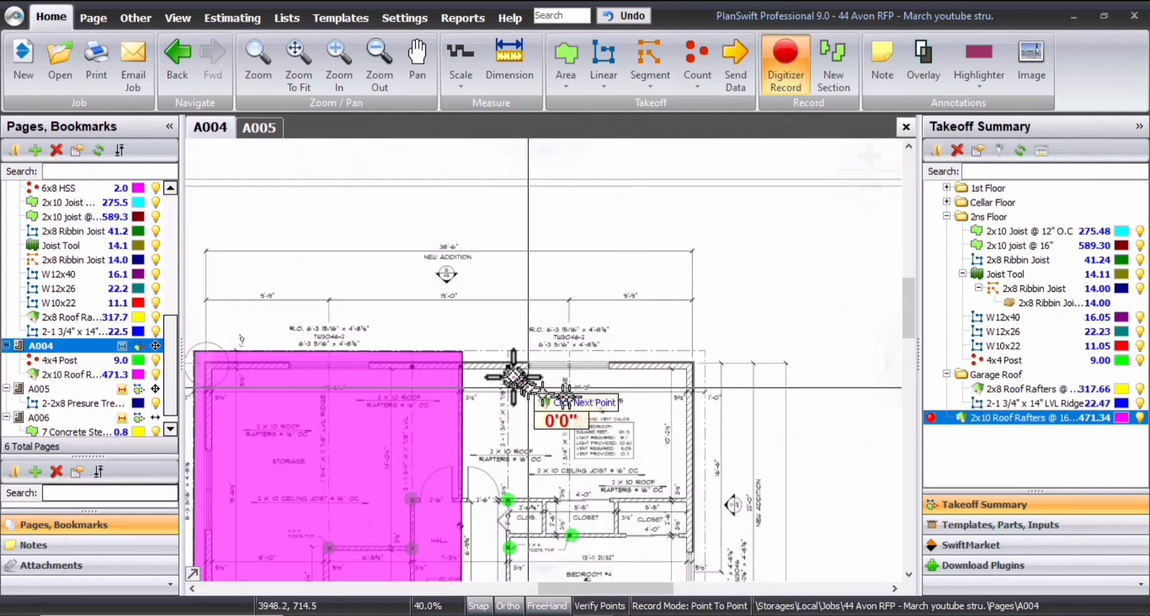
pyautogui.scroll(5, 512, 374)
pyautogui.click(330, 322)
pyautogui.scroll(-1, 804, 337)
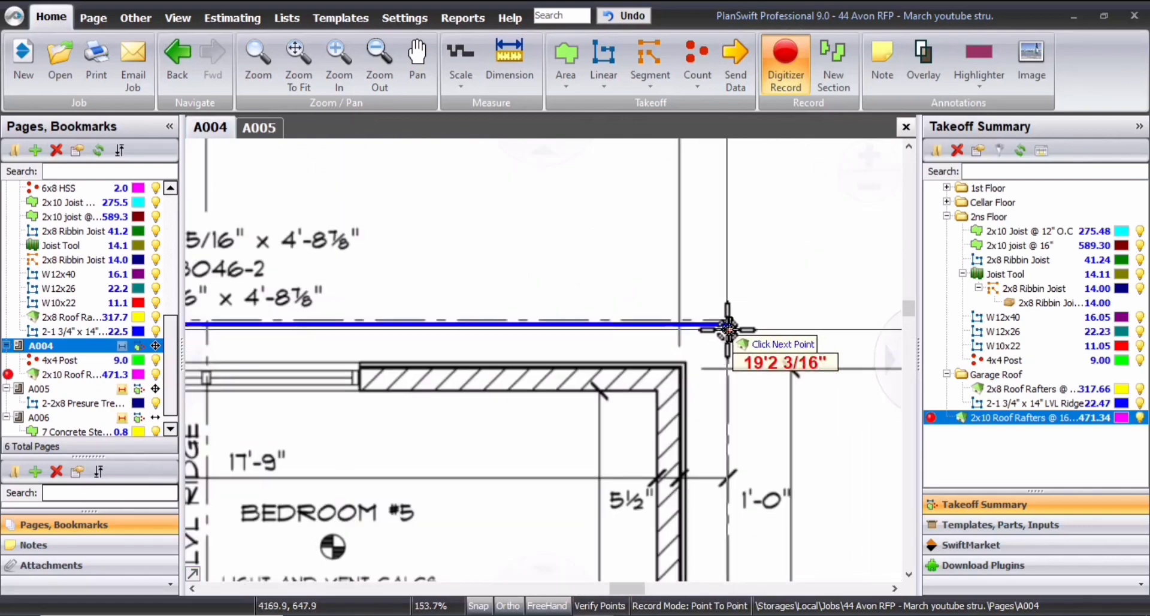
pyautogui.click(762, 326)
pyautogui.scroll(-3, 772, 326)
# Trace the second section down the side overhang past bedroom #4, in to the outer wall, and back up to the closet wall
pyautogui.moveTo(800, 473); pyautogui.dragTo(775, 216)
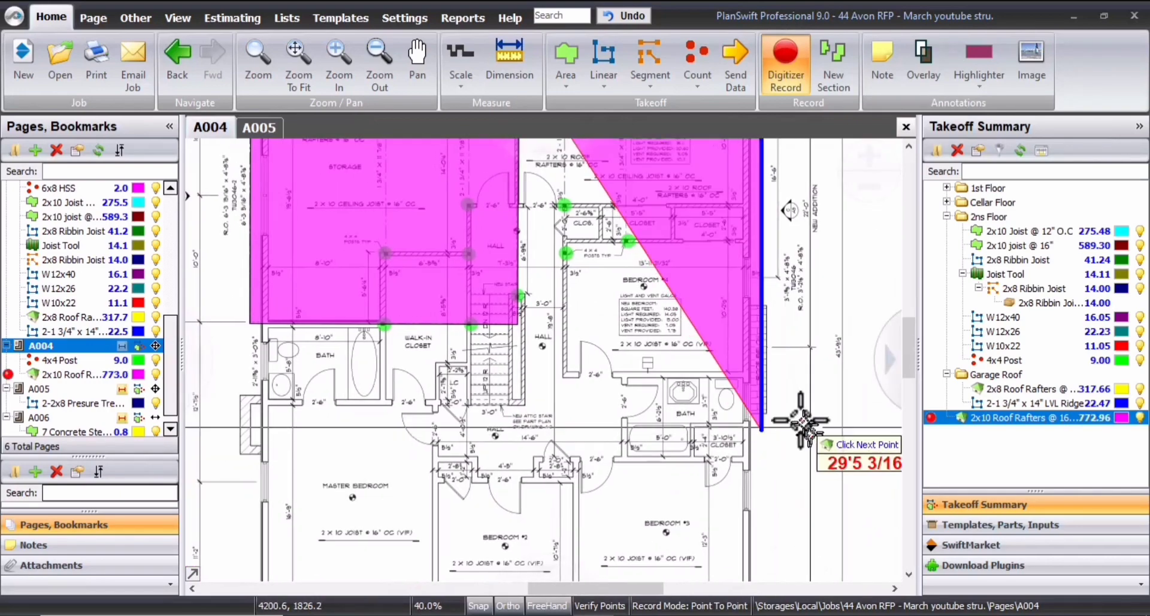
pyautogui.scroll(2, 778, 287)
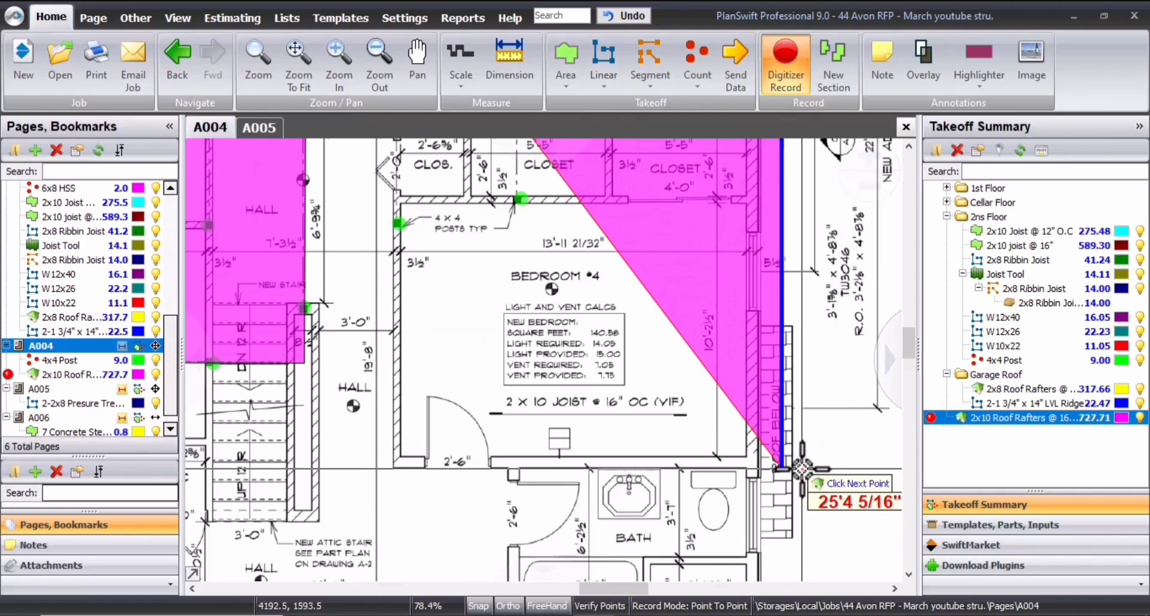
pyautogui.click(757, 468)
pyautogui.scroll(-1, 788, 173)
pyautogui.moveTo(787, 174); pyautogui.dragTo(778, 333)
pyautogui.scroll(2, 778, 334)
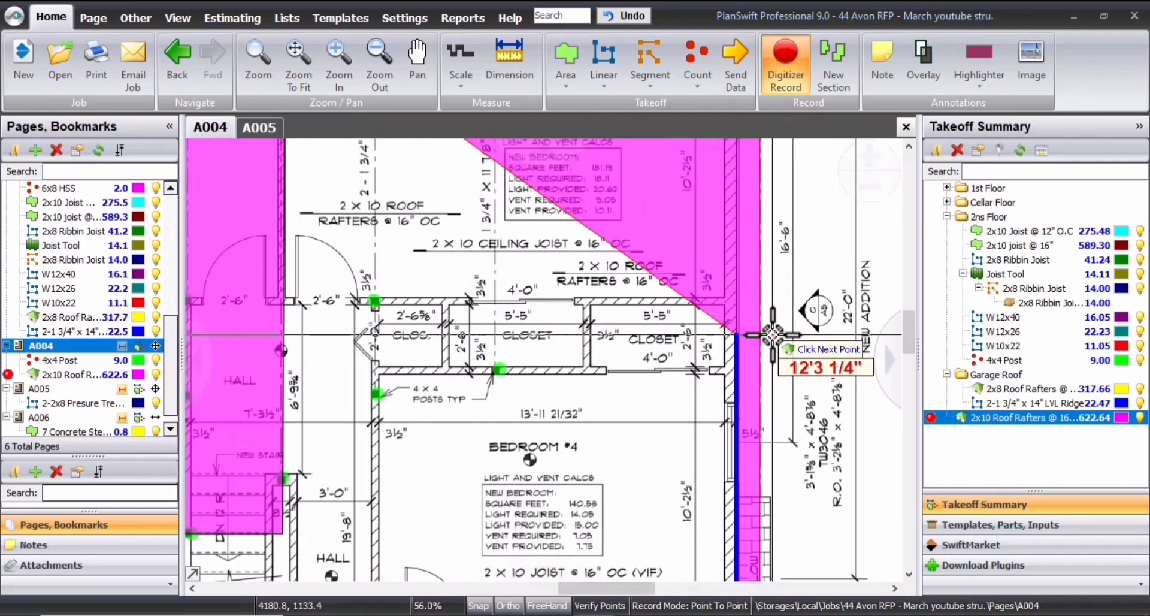
pyautogui.click(727, 384)
pyautogui.scroll(-2, 727, 383)
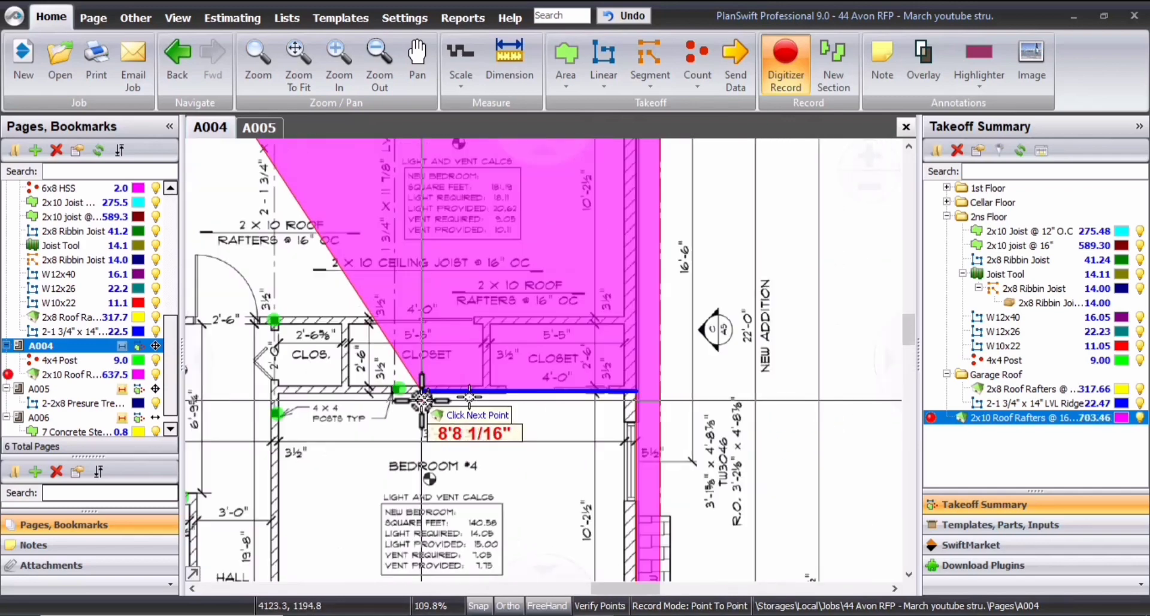
# Run the second section along the closet wall, down to the 4x4 post and across to the first section, and finish recording
pyautogui.scroll(2, 477, 412)
pyautogui.click(439, 369)
pyautogui.moveTo(439, 495); pyautogui.dragTo(480, 415)
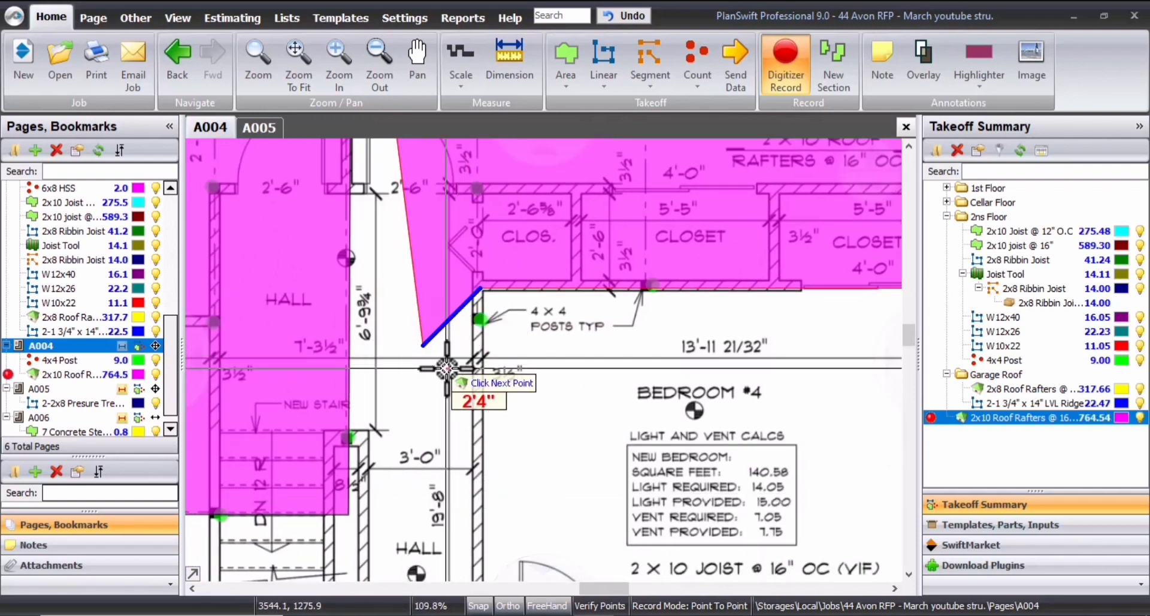
pyautogui.scroll(2, 471, 327)
pyautogui.scroll(2, 458, 396)
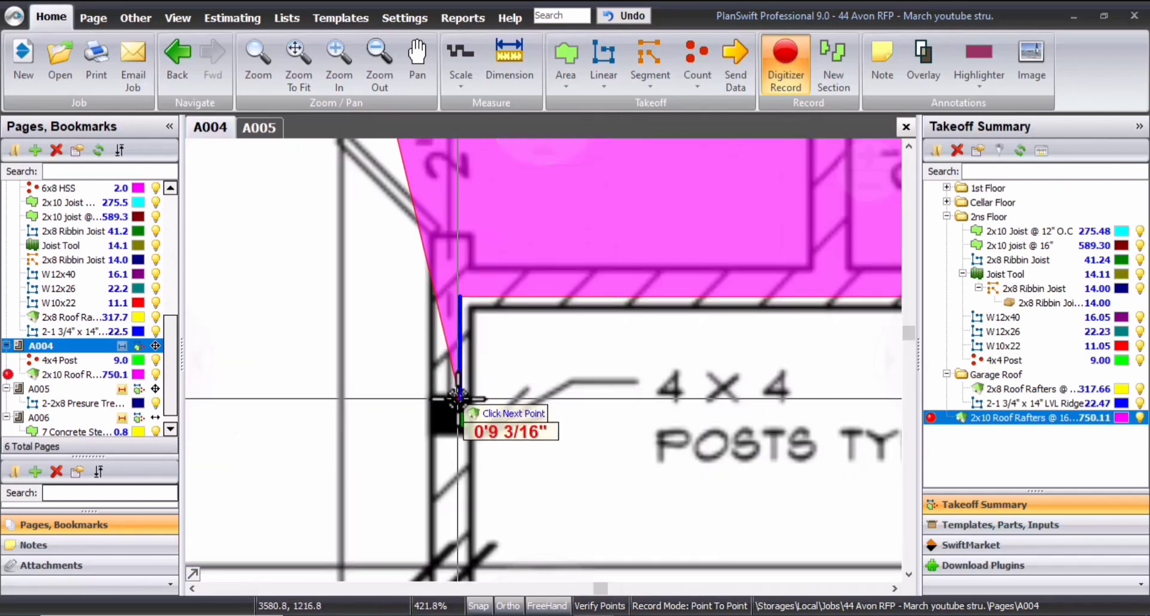
pyautogui.click(458, 399)
pyautogui.scroll(-2, 346, 379)
pyautogui.moveTo(341, 383); pyautogui.dragTo(579, 465)
pyautogui.scroll(3, 384, 429)
pyautogui.click(384, 457)
pyautogui.scroll(-1, 476, 412)
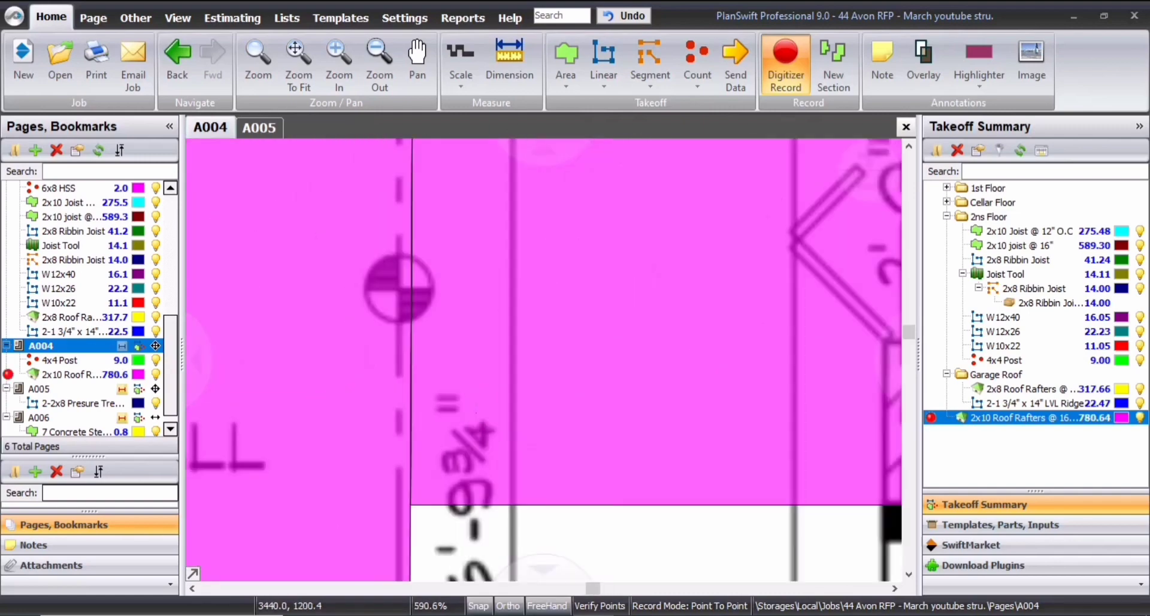
pyautogui.scroll(-7, 476, 412)
pyautogui.press('Escape')
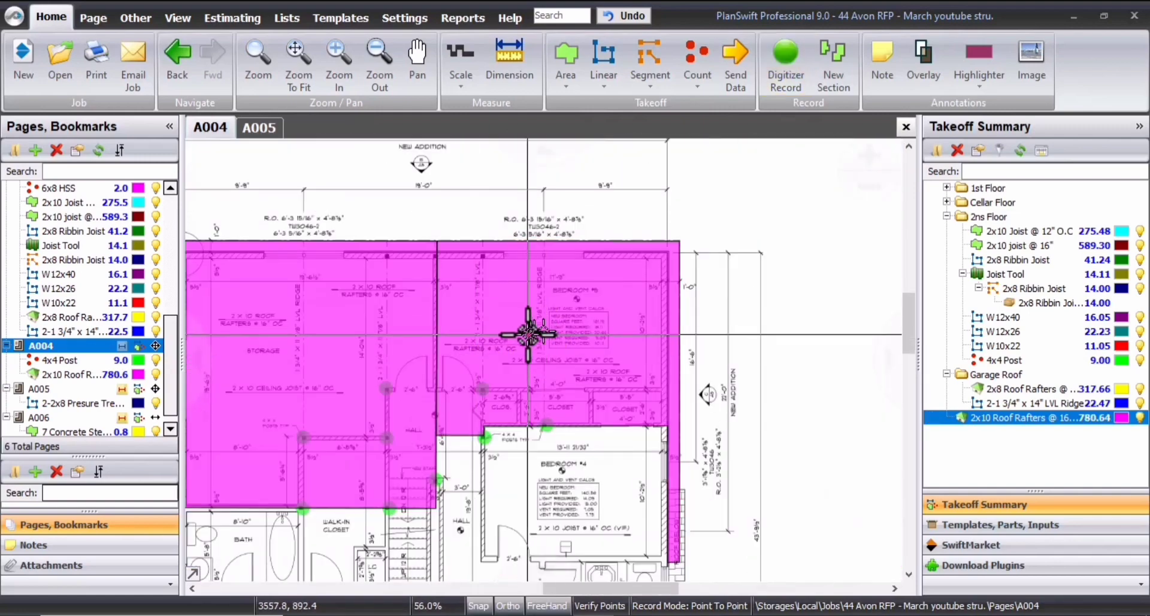
# Create a linear takeoff named 1-3/4" x 7/8" LVL Ridge for the ridges on the second floor plan
pyautogui.scroll(2, 308, 347)
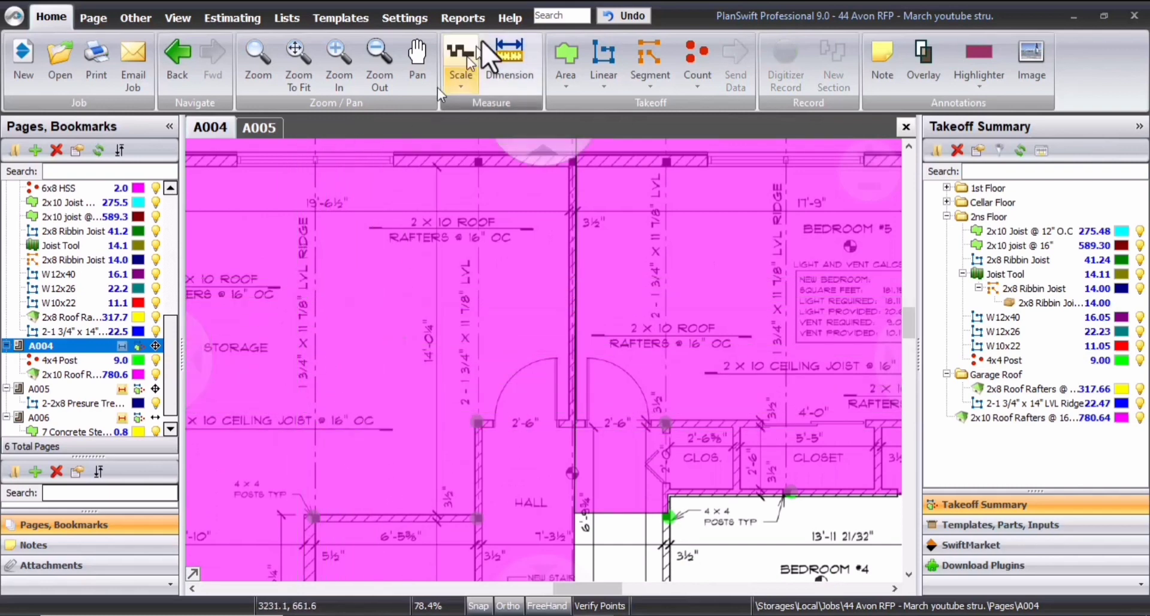
pyautogui.click(605, 53)
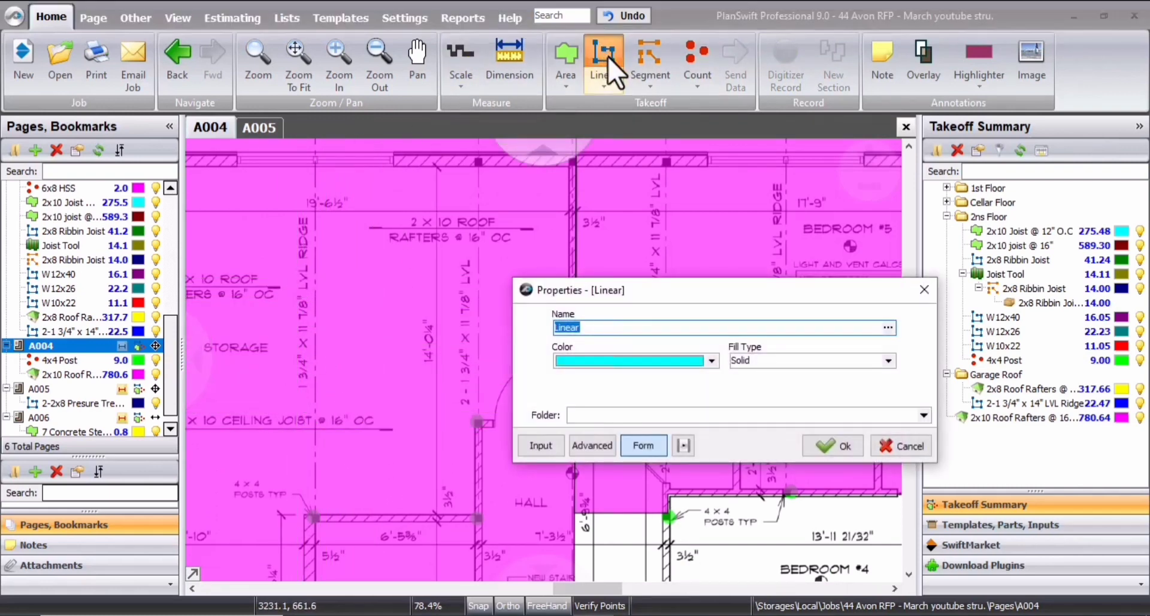
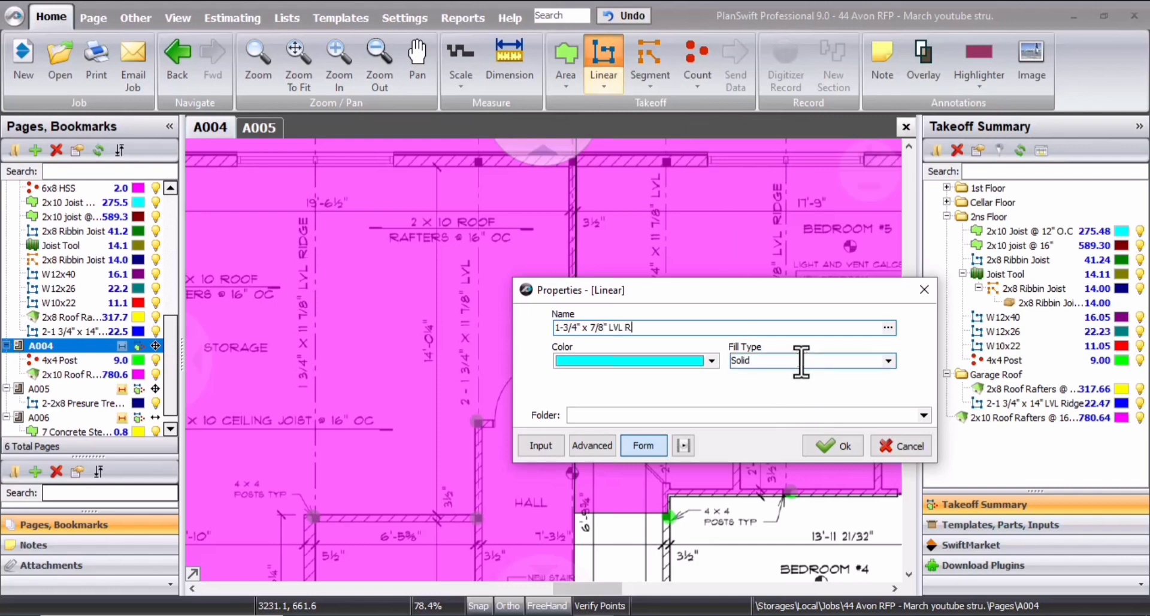
pyautogui.scroll(-2, 533, 402)
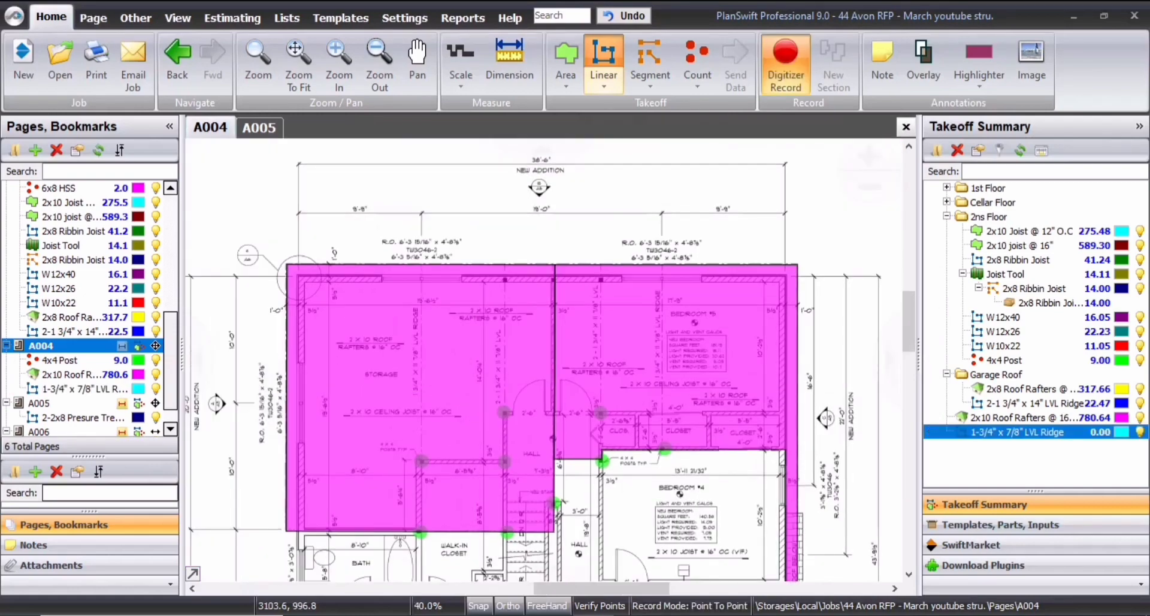
# Measure the LVL ridge over the storage room from the rear overhang down to the 4x4 post at the bath and walk-in closet wall
pyautogui.scroll(5, 427, 252)
pyautogui.click(390, 329)
pyautogui.scroll(-3, 412, 426)
pyautogui.scroll(-1, 412, 425)
pyautogui.scroll(6, 412, 381)
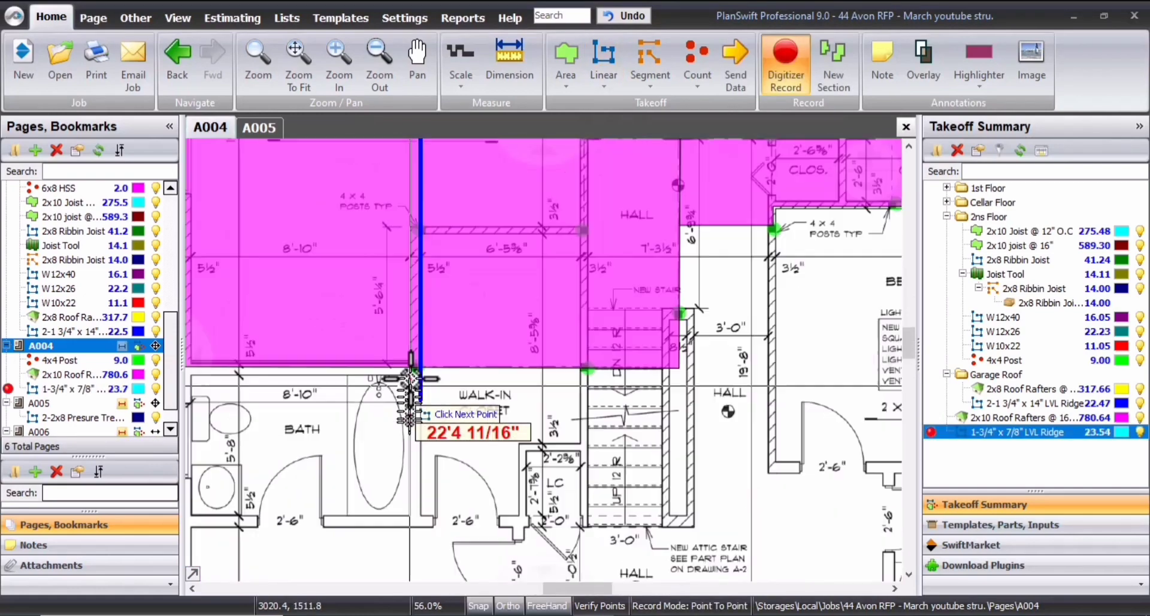
pyautogui.click(440, 355)
pyautogui.scroll(-1, 502, 351)
pyautogui.scroll(-6, 518, 347)
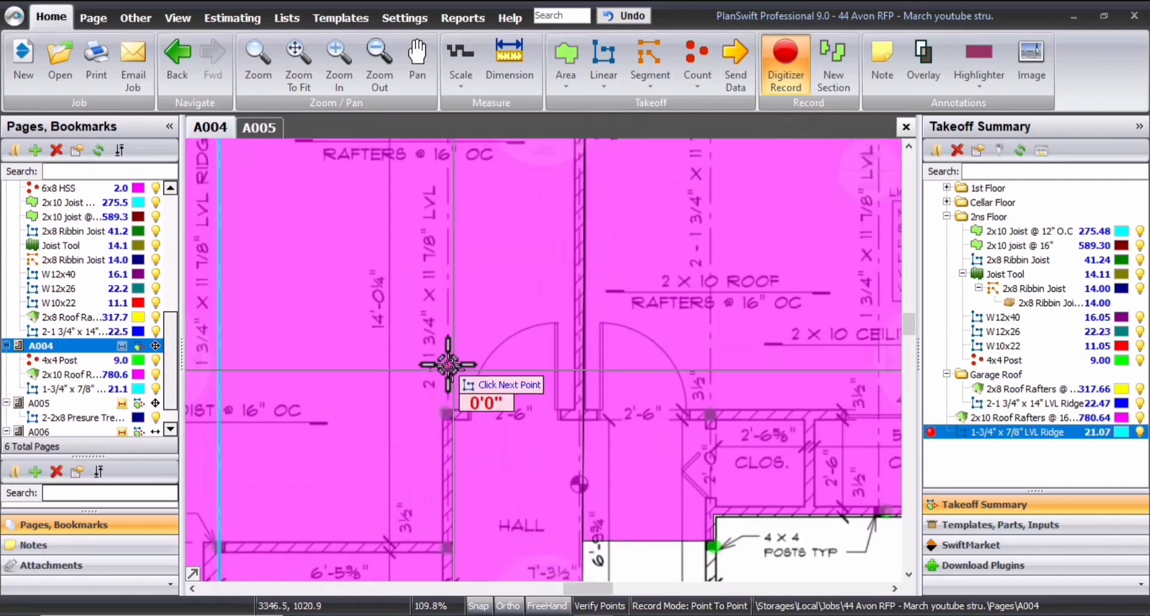
pyautogui.scroll(-2, 457, 269)
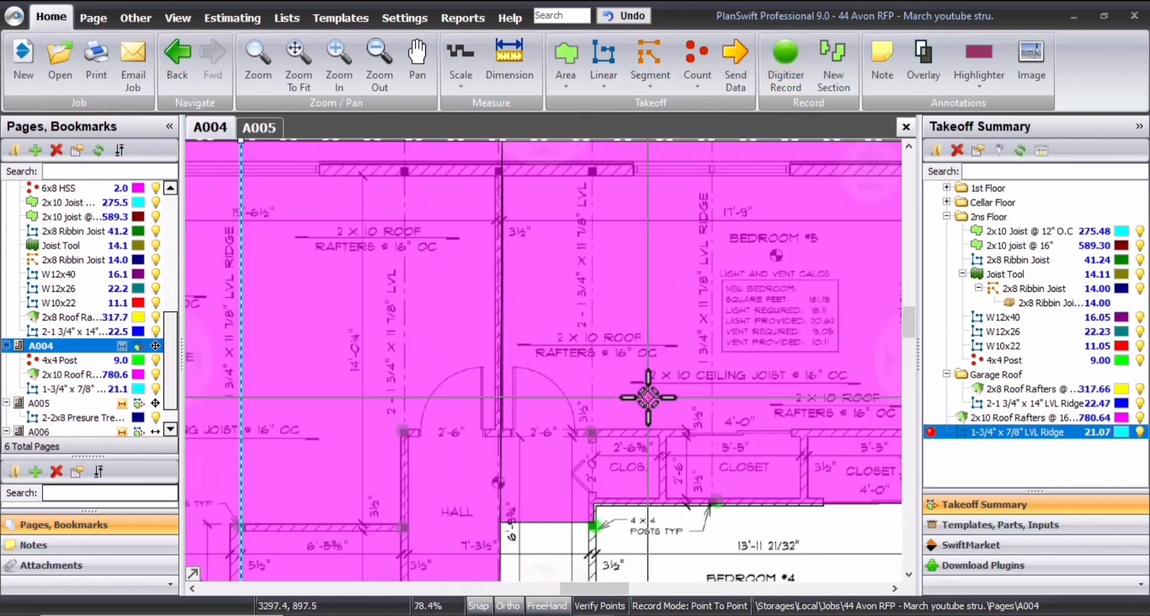
pyautogui.press('Escape')
# Resume the 1-3/4" x 7/8" LVL Ridge takeoff and measure the bedroom #5 ridge from the rear overhang to the 4x4 post at the closet wall
pyautogui.moveTo(685, 342); pyautogui.dragTo(593, 346)
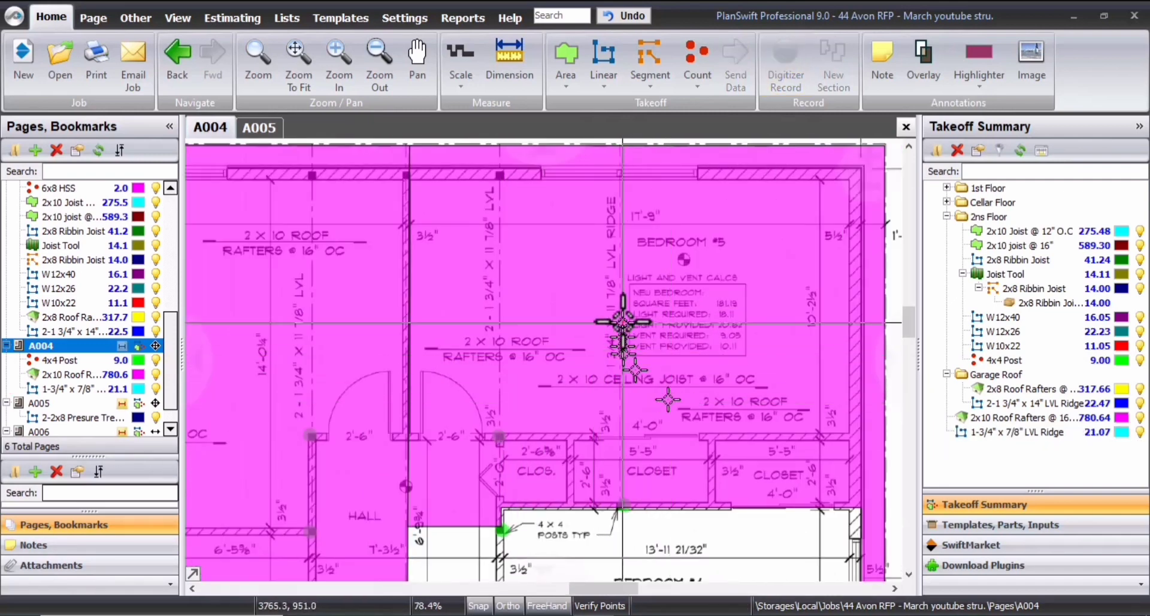
pyautogui.scroll(-1, 457, 347)
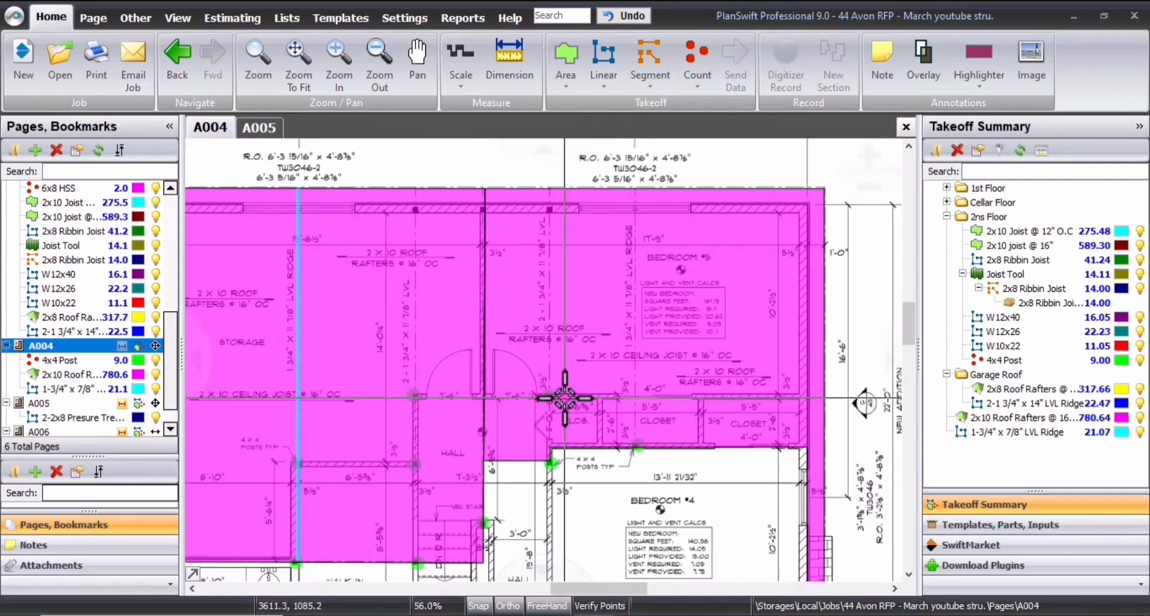
pyautogui.moveTo(565, 398)
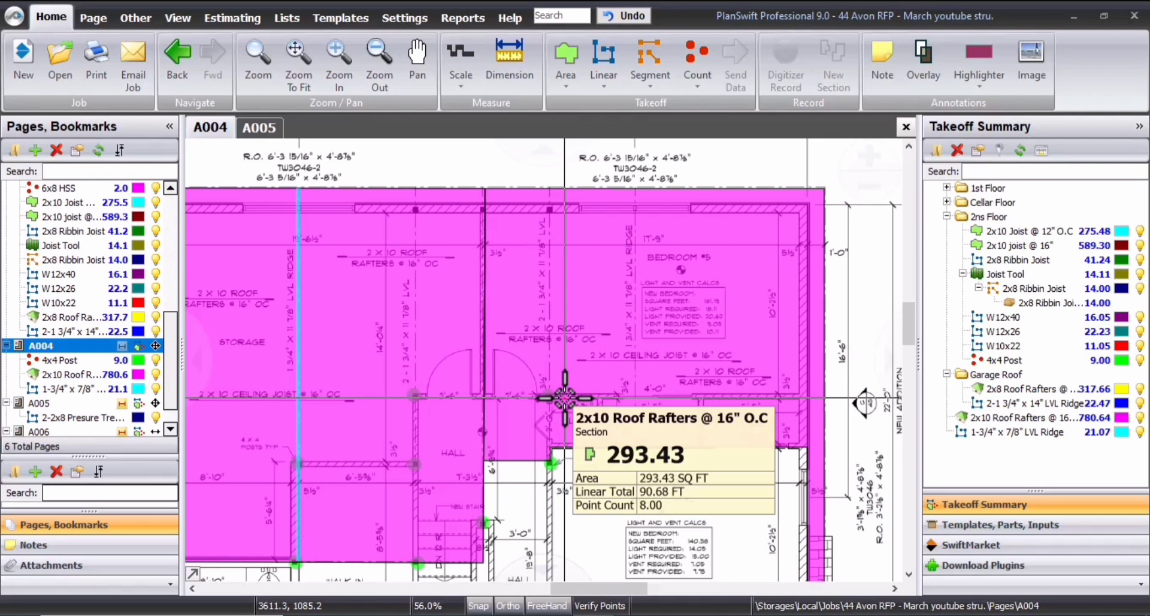
pyautogui.click(933, 431)
pyautogui.scroll(4, 634, 190)
pyautogui.click(642, 176)
pyautogui.scroll(-1, 646, 300)
pyautogui.scroll(-1, 515, 498)
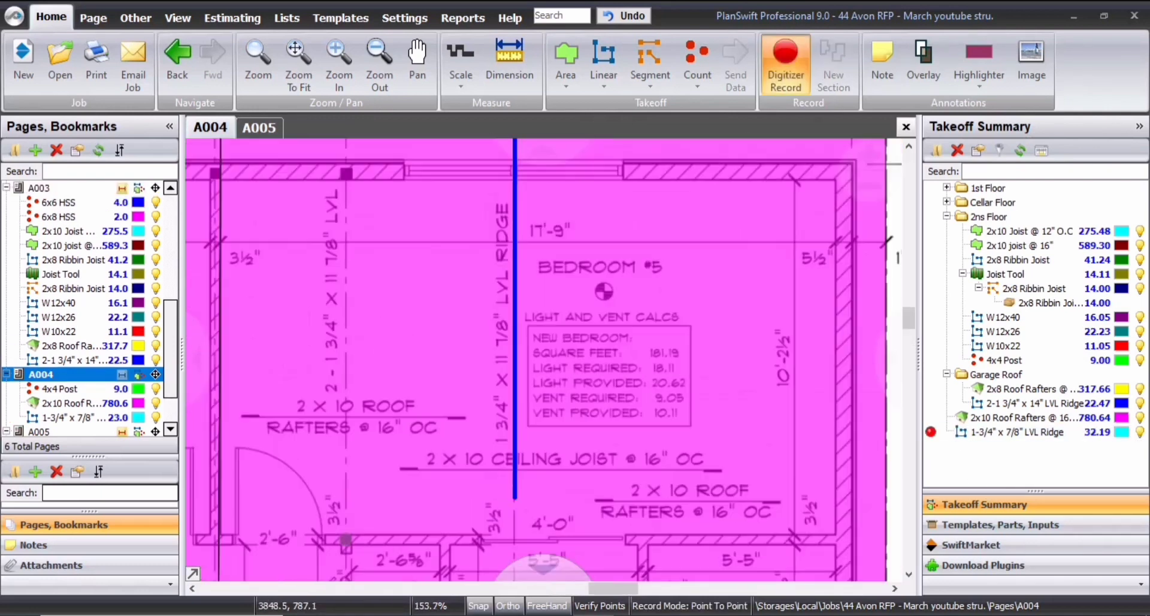
pyautogui.click(507, 411)
pyautogui.scroll(-2, 512, 411)
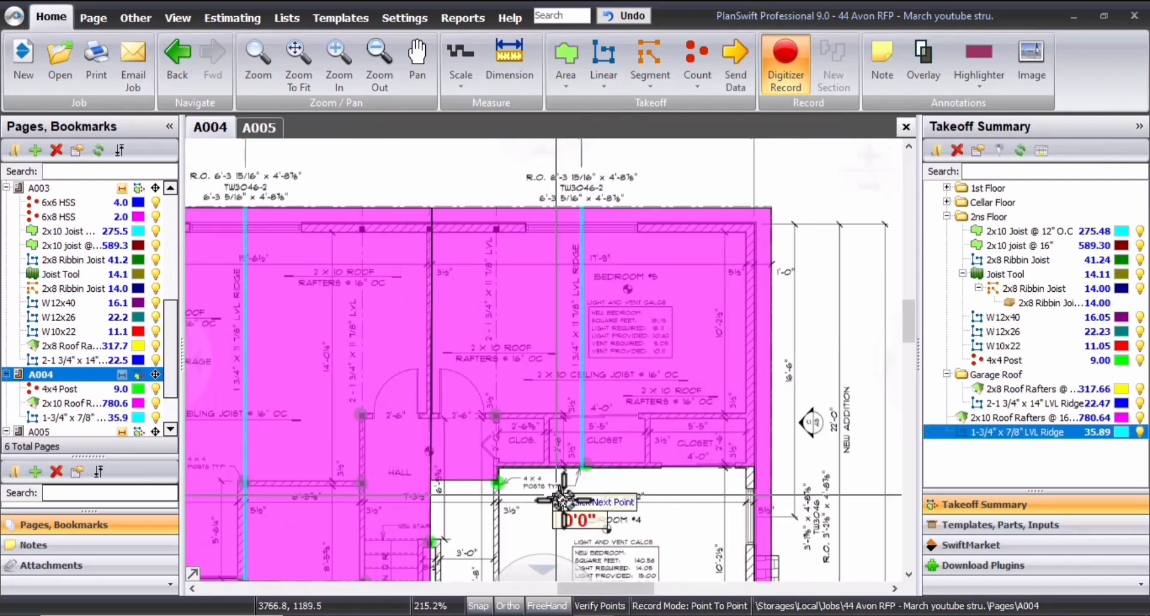
pyautogui.press('Escape')
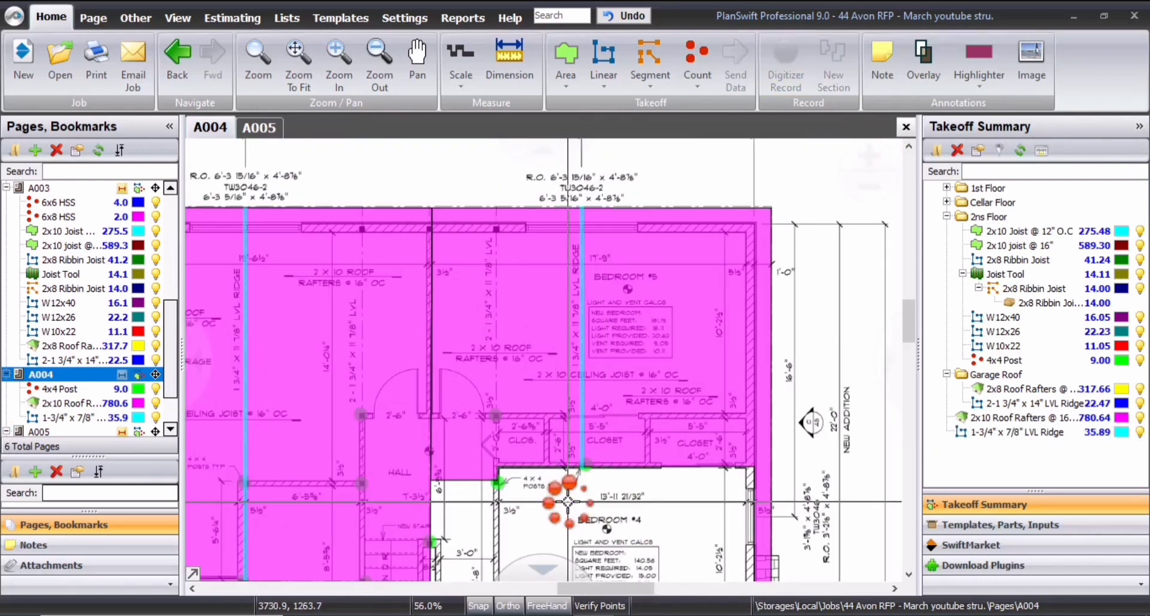
# Create a linear takeoff named 2-1 3/4" x 11 7/8" LVL for the doubled LVLs
pyautogui.scroll(2, 315, 425)
pyautogui.click(611, 49)
pyautogui.write('2-1 3/4" x 11 7/8" LVL')
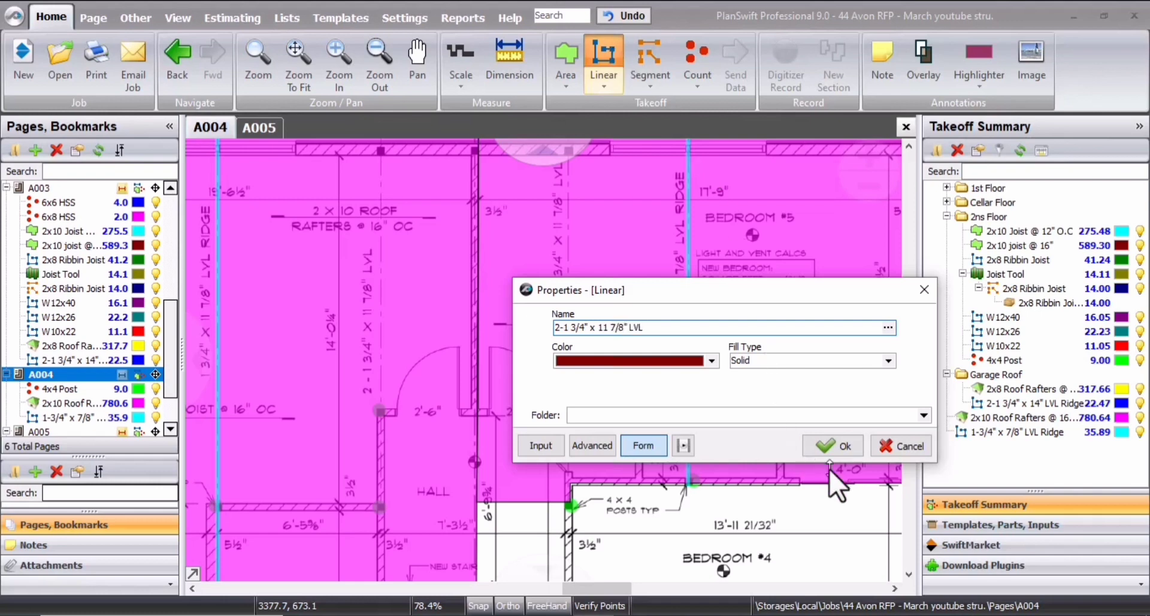
pyautogui.click(831, 448)
# Measure the doubled LVL beside the storage room from the rear overhang down to the 4x4 post on the hall wall
pyautogui.moveTo(409, 179); pyautogui.dragTo(422, 256)
pyautogui.click(392, 208)
pyautogui.scroll(2, 388, 211)
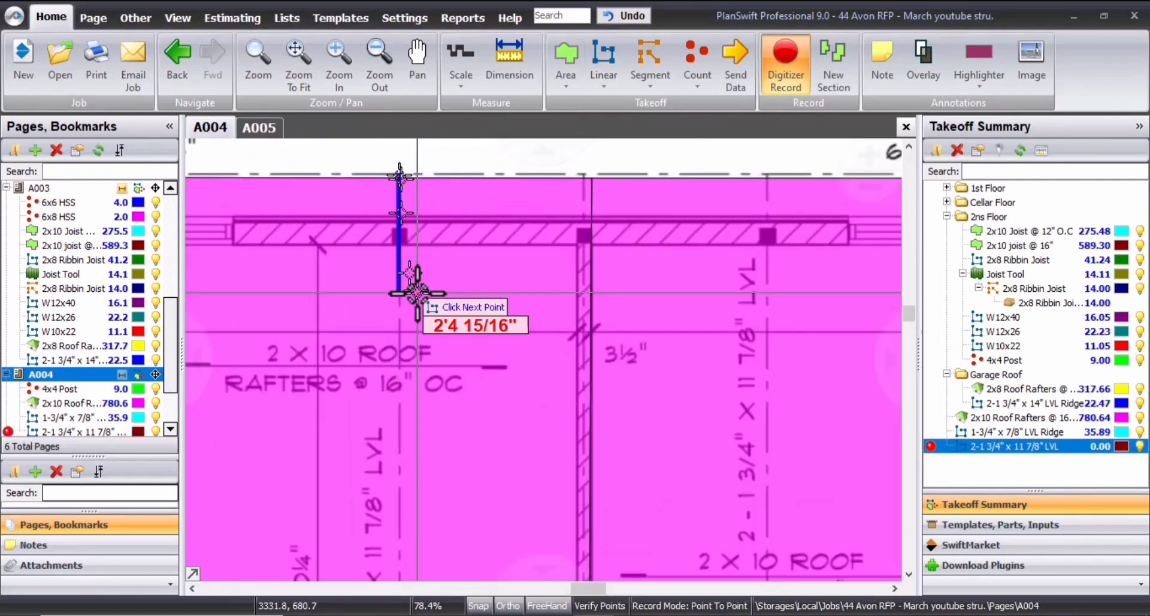
pyautogui.scroll(-3, 395, 192)
pyautogui.scroll(3, 443, 560)
pyautogui.scroll(-3, 447, 351)
pyautogui.scroll(3, 436, 243)
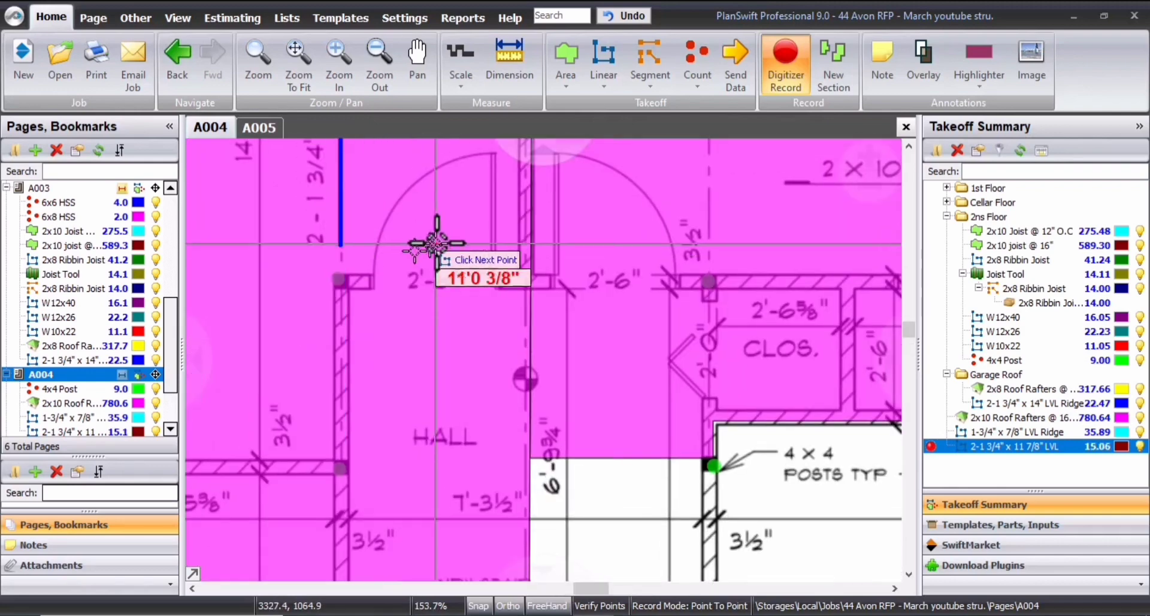
pyautogui.click(364, 468)
# Measure the second doubled LVL from the rear overhang down to the 4x4 post at bedroom #4's corner, and finish recording
pyautogui.scroll(-2, 443, 429)
pyautogui.moveTo(554, 201); pyautogui.dragTo(414, 349)
pyautogui.scroll(3, 457, 233)
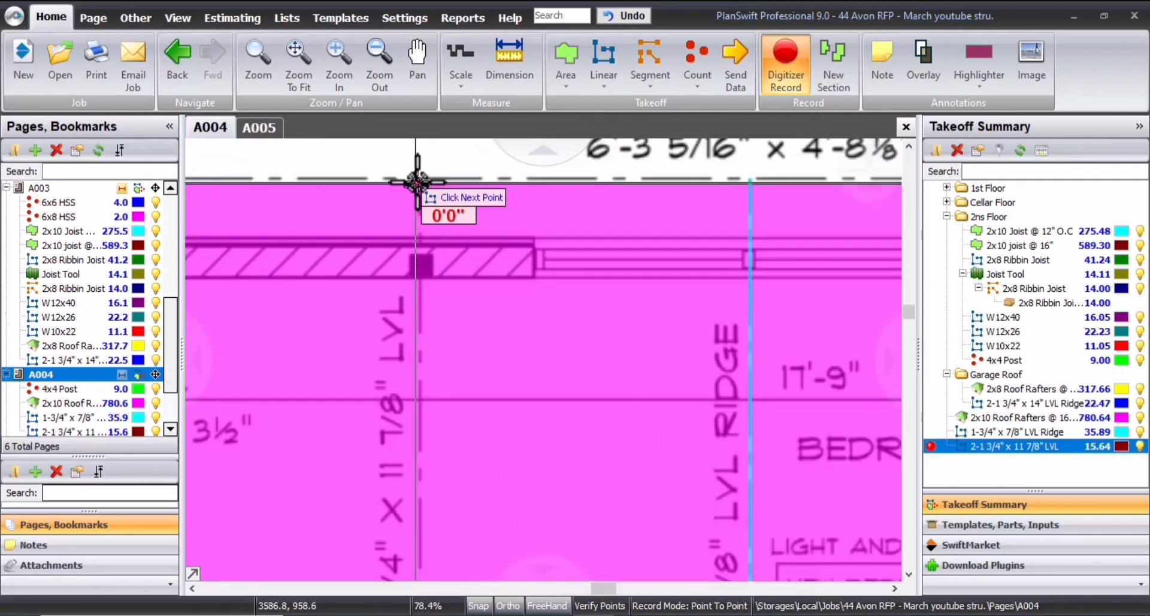
pyautogui.click(418, 182)
pyautogui.scroll(-3, 418, 306)
pyautogui.moveTo(431, 515); pyautogui.dragTo(393, 299)
pyautogui.scroll(3, 395, 446)
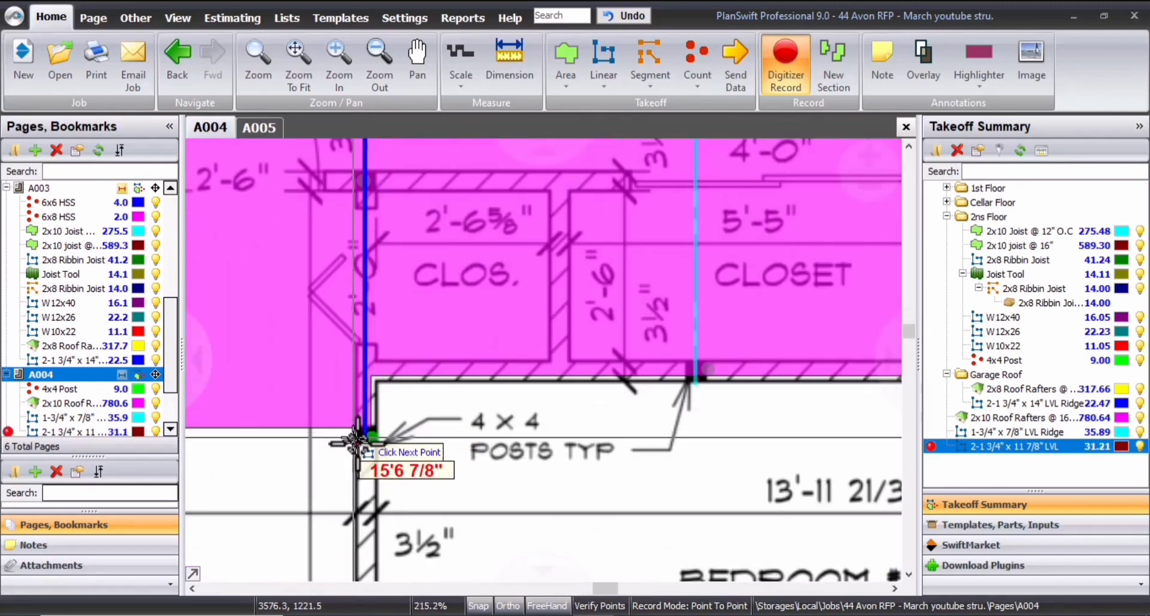
pyautogui.scroll(1, 357, 455)
pyautogui.scroll(1, 371, 452)
pyautogui.click(376, 451)
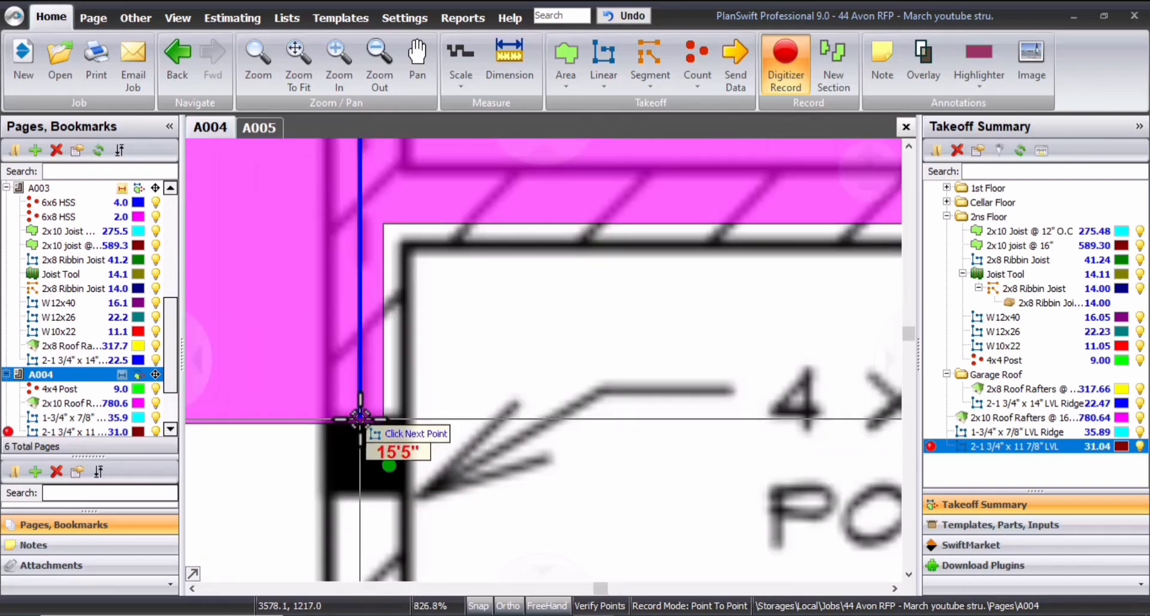
pyautogui.scroll(-6, 371, 431)
pyautogui.rightClick(569, 390)
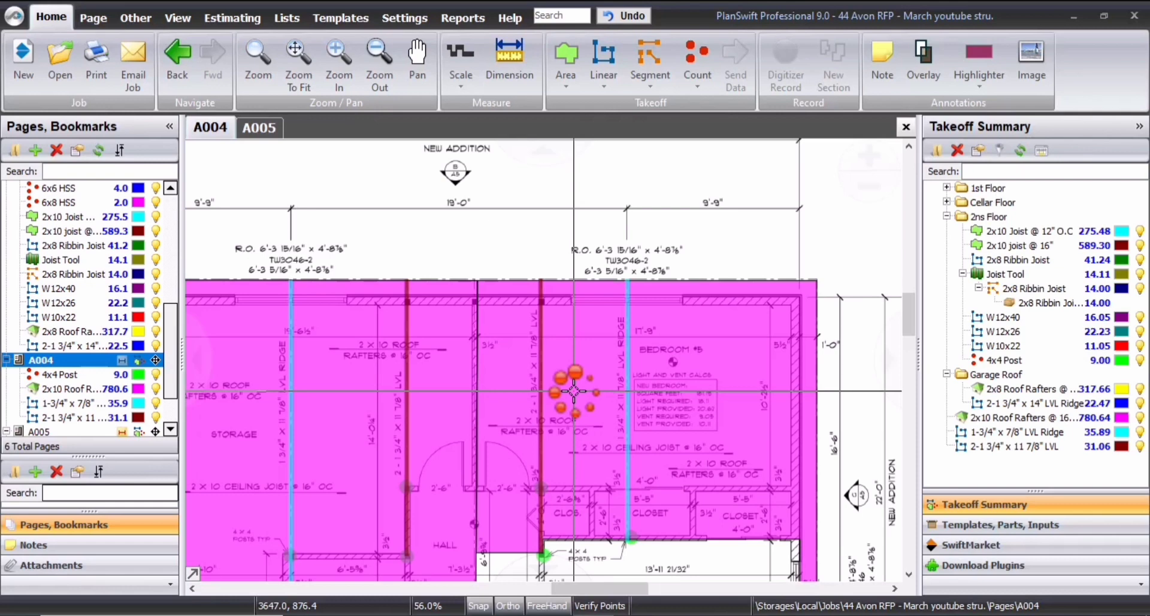
# Check the garage roof's 2x8 rafter properties and rename the main roof's rafter takeoff as 2x10 Roof Rafters @ 16" O.C + Sheathing
pyautogui.click(1021, 393)
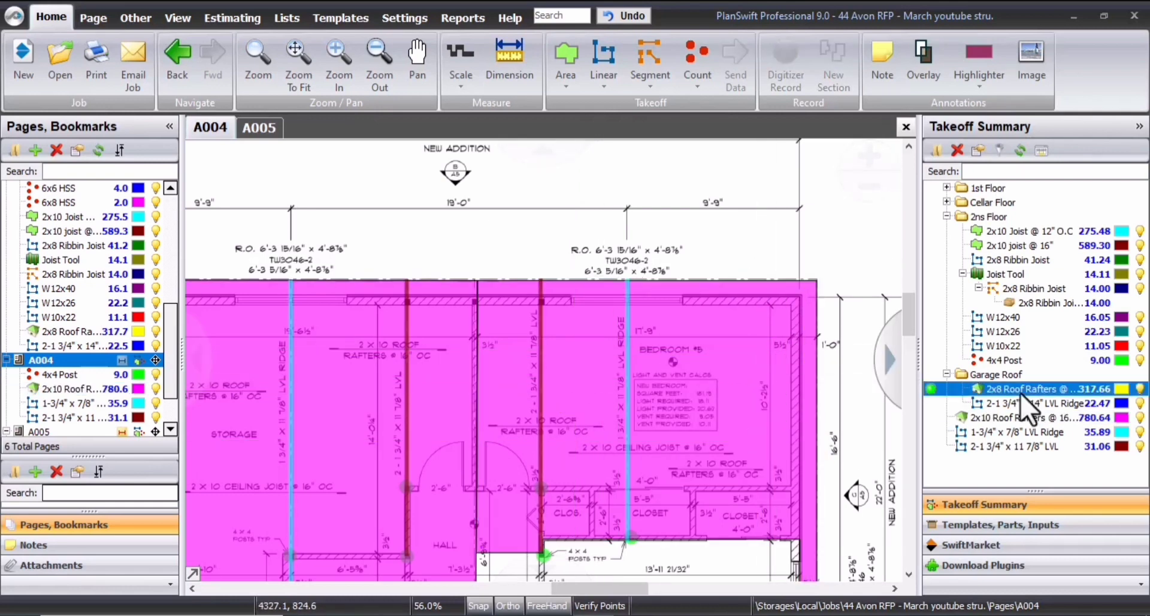
pyautogui.doubleClick(1021, 393)
pyautogui.click(811, 397)
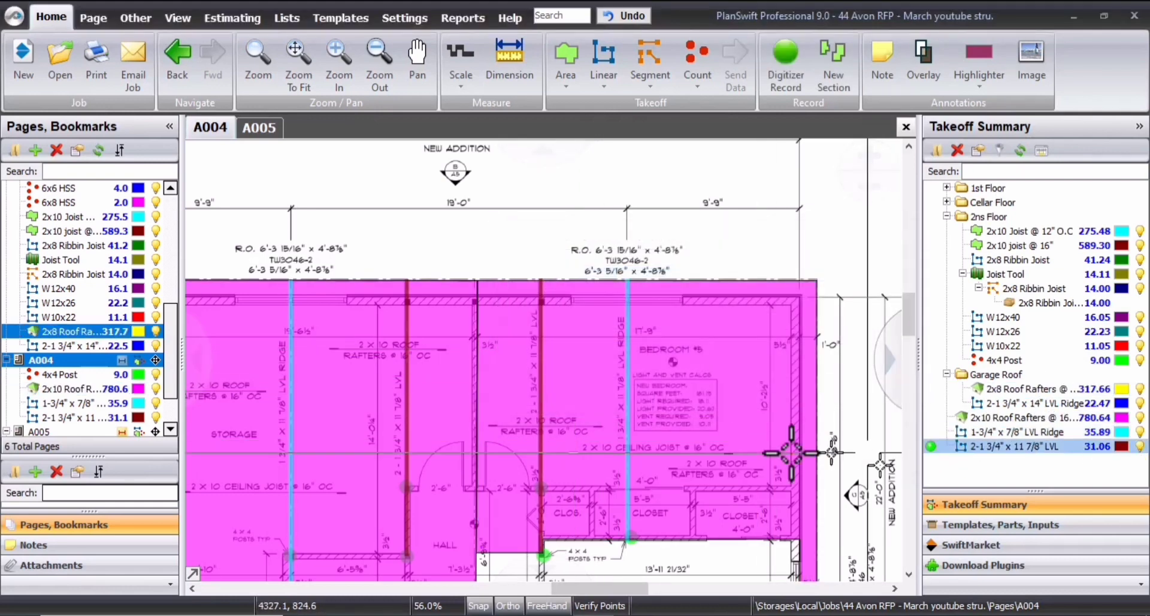
pyautogui.press('Escape')
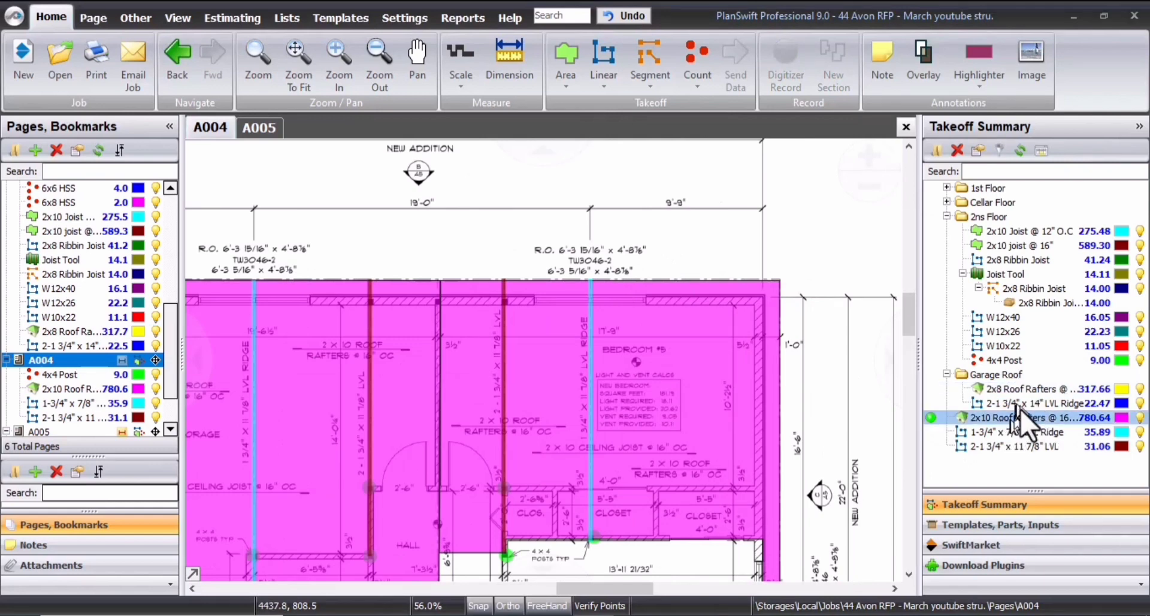
pyautogui.click(1005, 427)
pyautogui.click(1014, 418)
pyautogui.doubleClick(1015, 419)
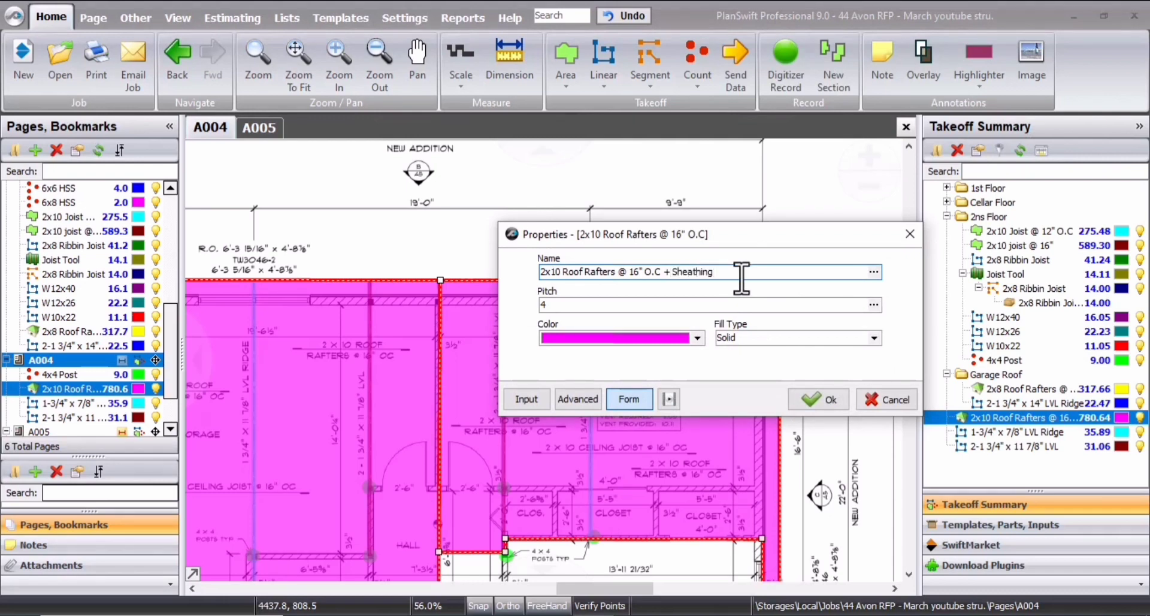
pyautogui.click(815, 393)
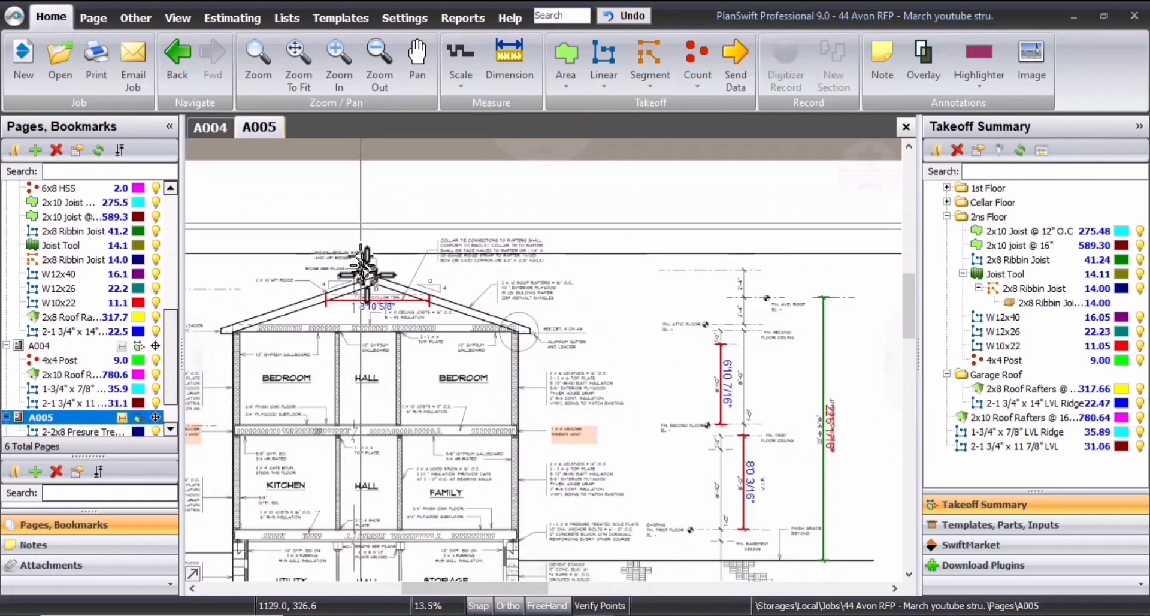
# Examine the collar tie detail on page A005 and create a linear takeoff on A004 named 2x6 Collar Ties @ 4' O.C (8'-10"L)
pyautogui.scroll(4, 355, 303)
pyautogui.scroll(2, 649, 336)
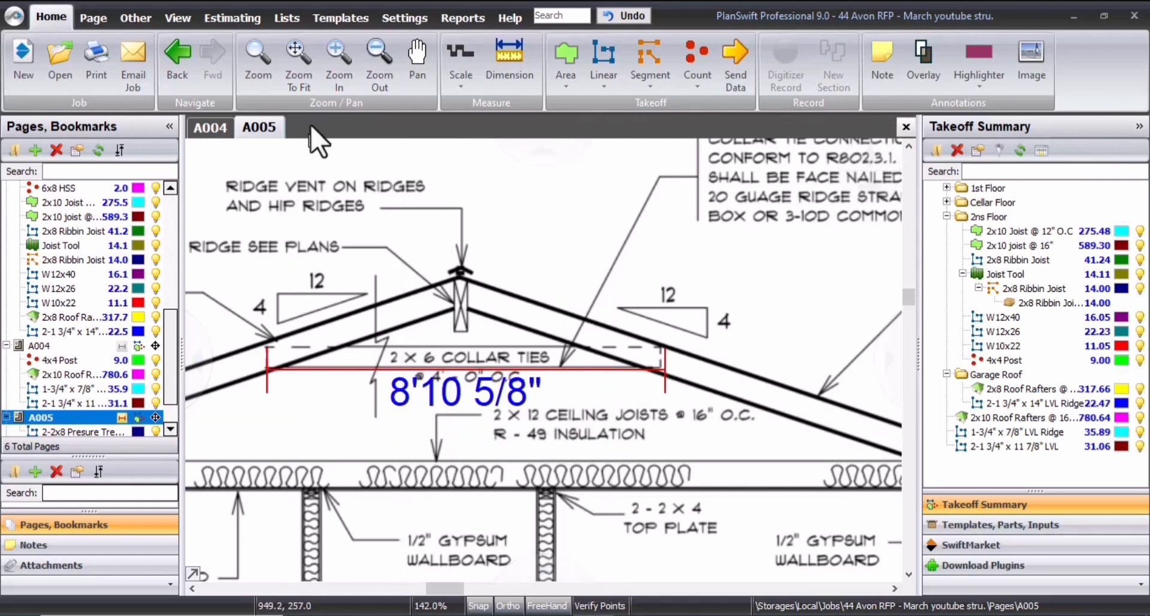
pyautogui.click(210, 127)
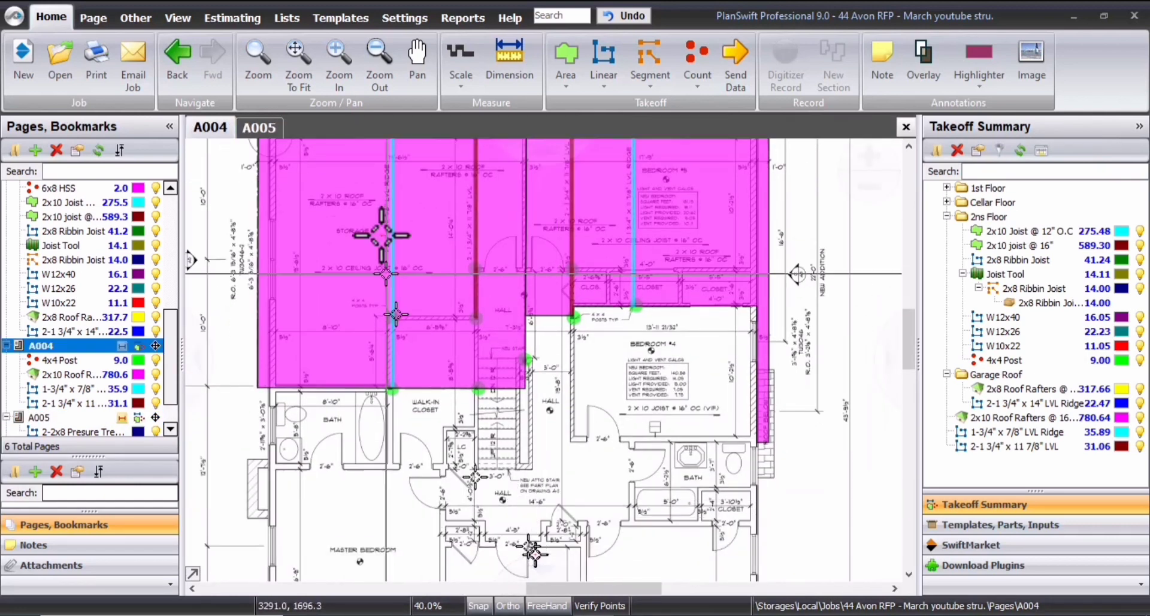
pyautogui.click(606, 53)
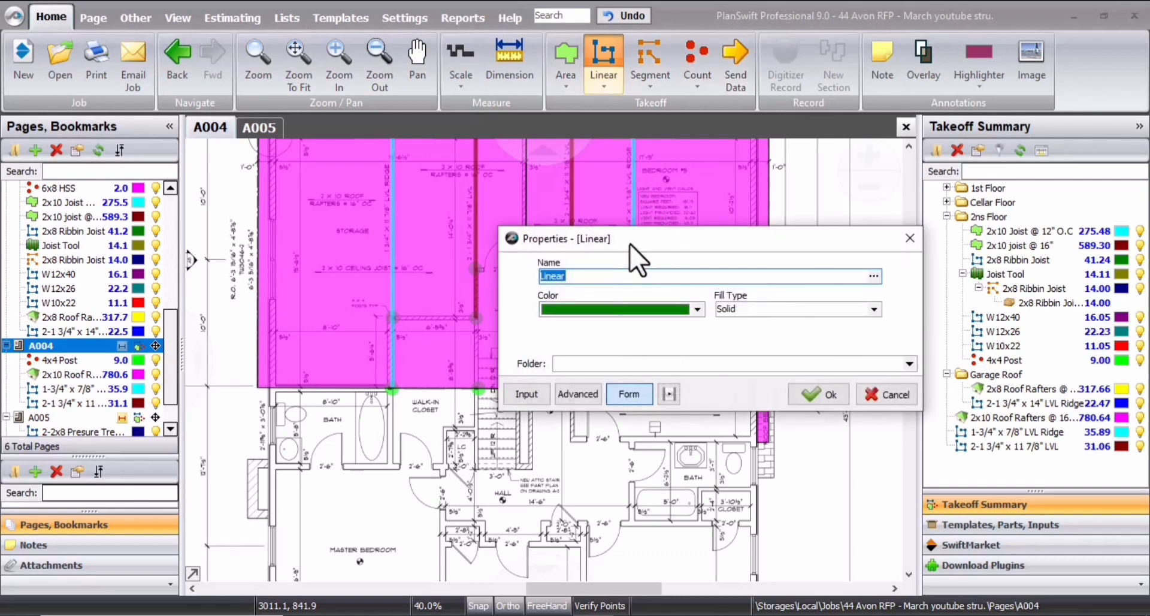
pyautogui.write("2x6 Collar Ties @ 4' O.C (8'-10")
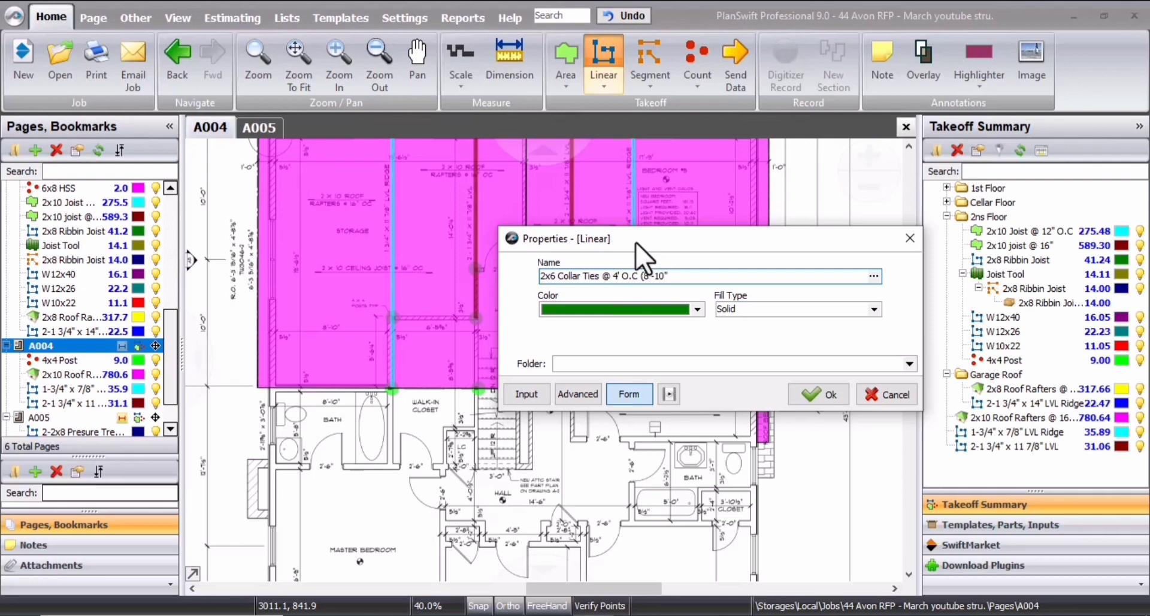
pyautogui.write('L)')
pyautogui.click(816, 394)
# Measure the collar tie run along the storage room ridge from the 4x4 post at the closet's upper wall to the rear overhang
pyautogui.scroll(3, 393, 288)
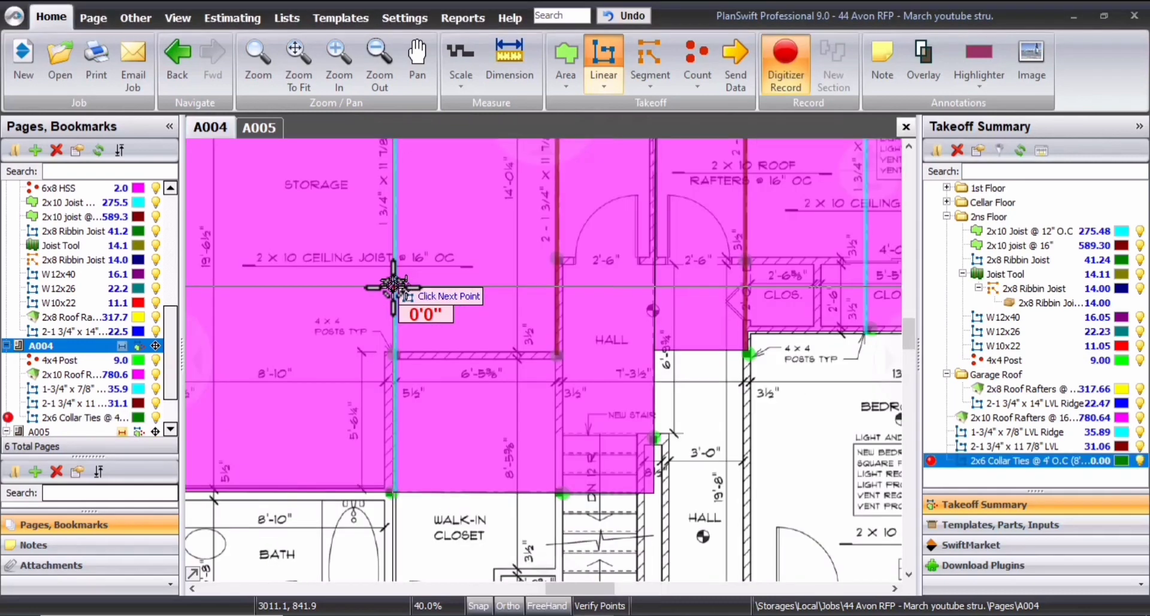
pyautogui.scroll(1, 393, 289)
pyautogui.click(398, 375)
pyautogui.scroll(-2, 418, 239)
pyautogui.scroll(1, 419, 290)
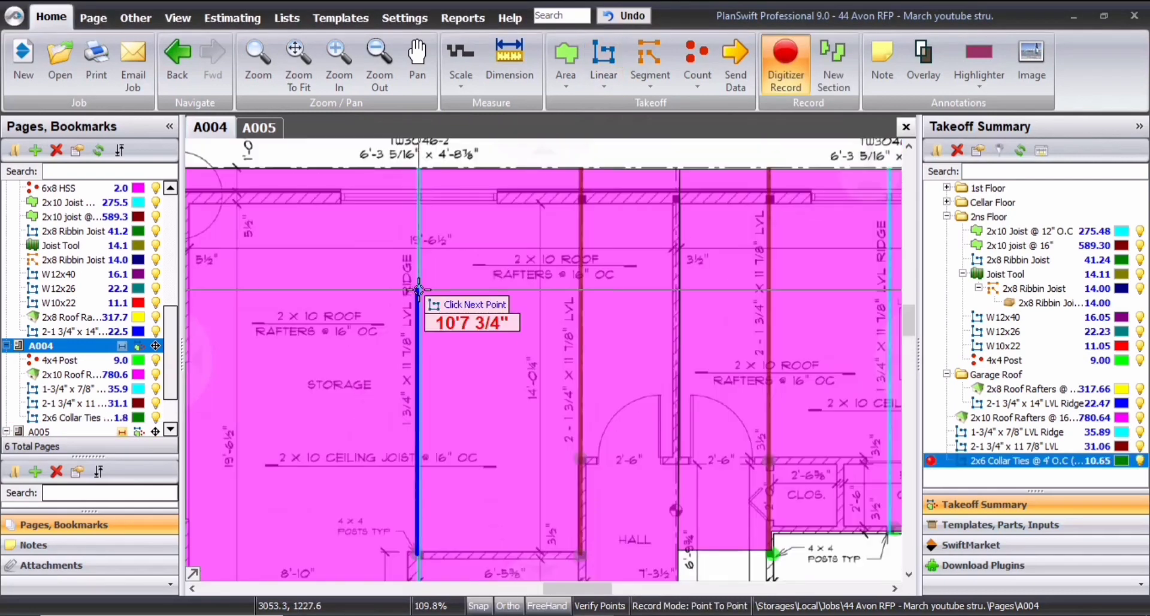
pyautogui.click(419, 169)
pyautogui.scroll(-2, 472, 267)
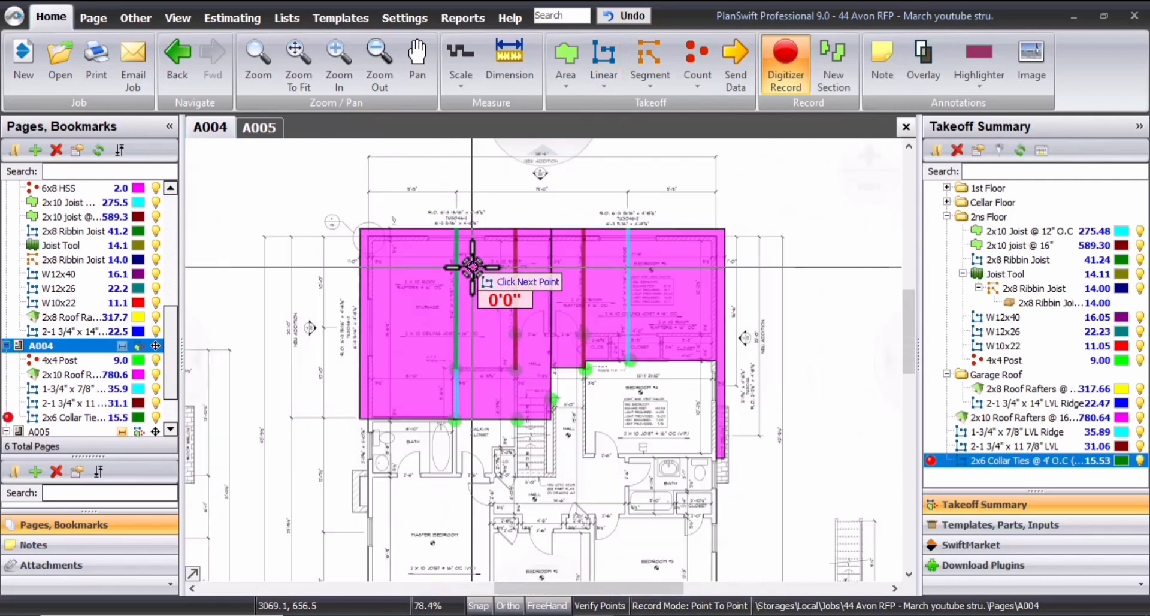
# Measure the second collar tie run along the bedroom #5 ridge between the rear overhang and the closet wall's 4x4 post, and finish recording
pyautogui.scroll(-2, 462, 269)
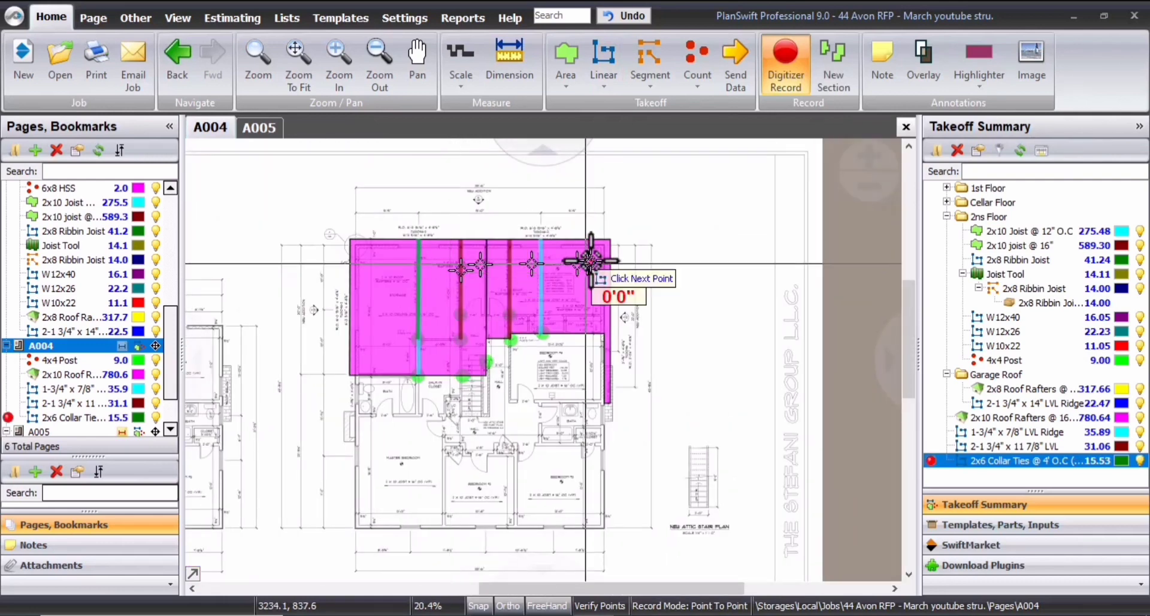
pyautogui.scroll(4, 539, 251)
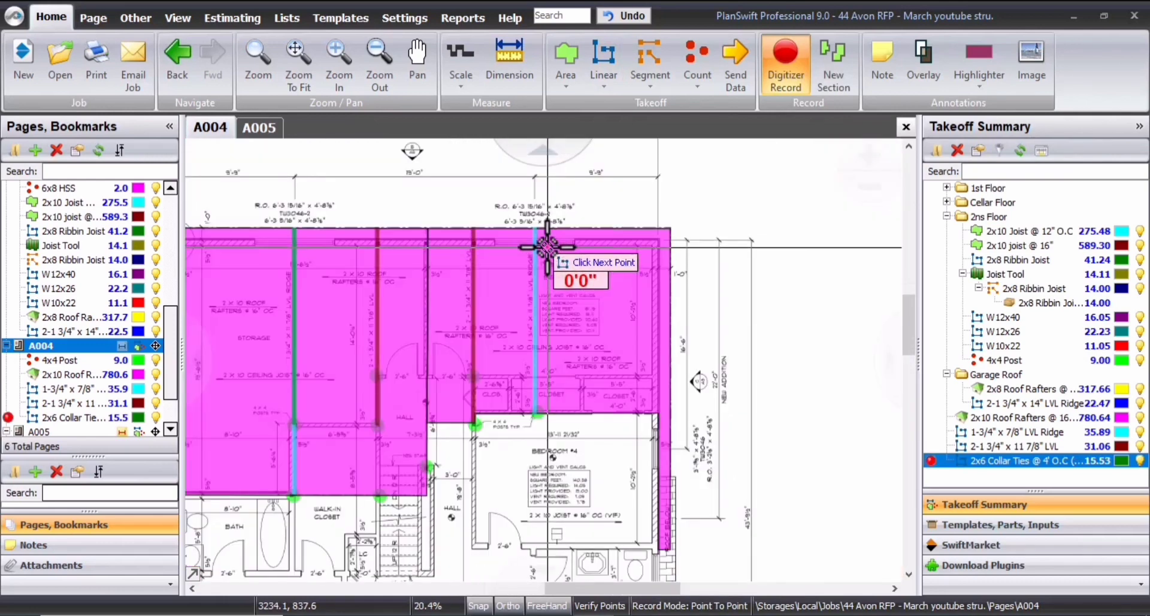
pyautogui.click(535, 413)
pyautogui.scroll(-4, 563, 401)
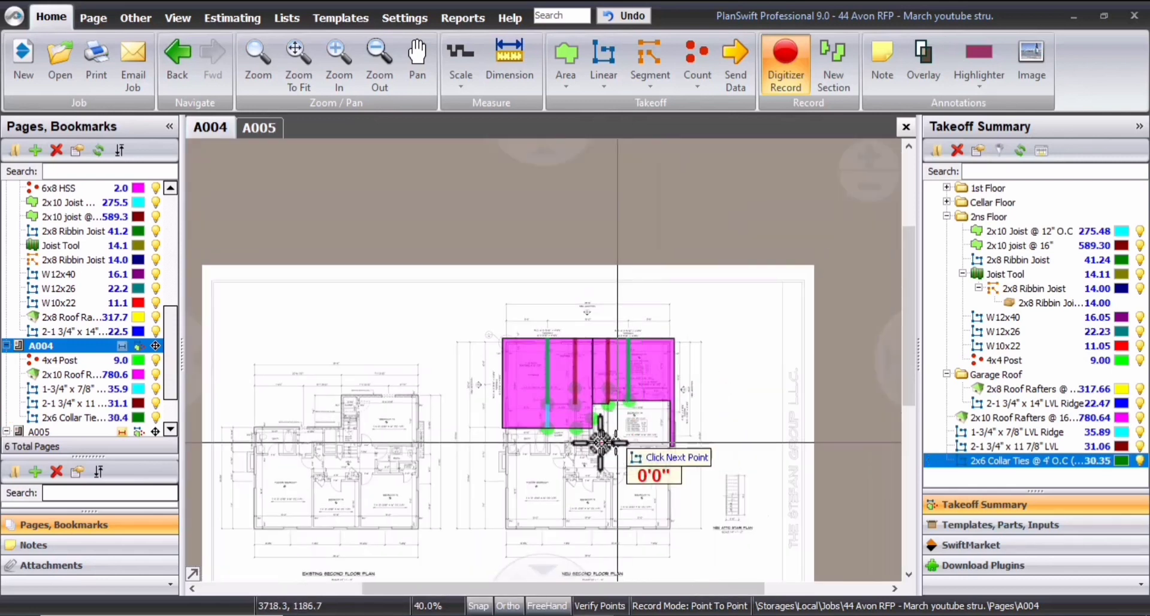
pyautogui.press('Escape')
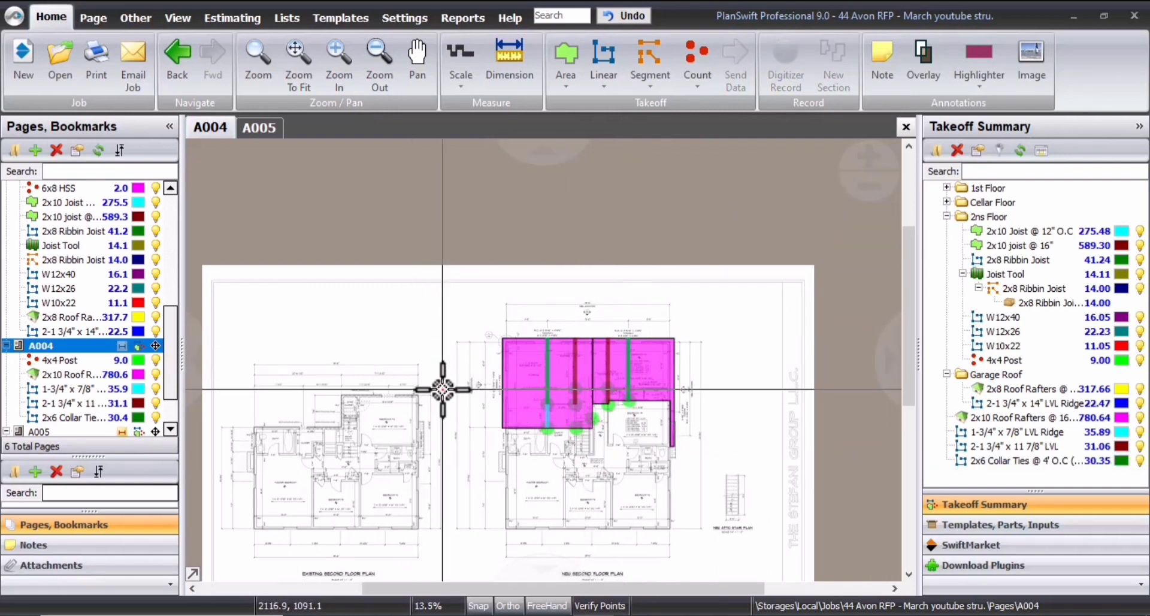
# Create an area takeoff on A004 named 2x10 Ceiling Joist @ 16" O.C
pyautogui.scroll(5, 390, 412)
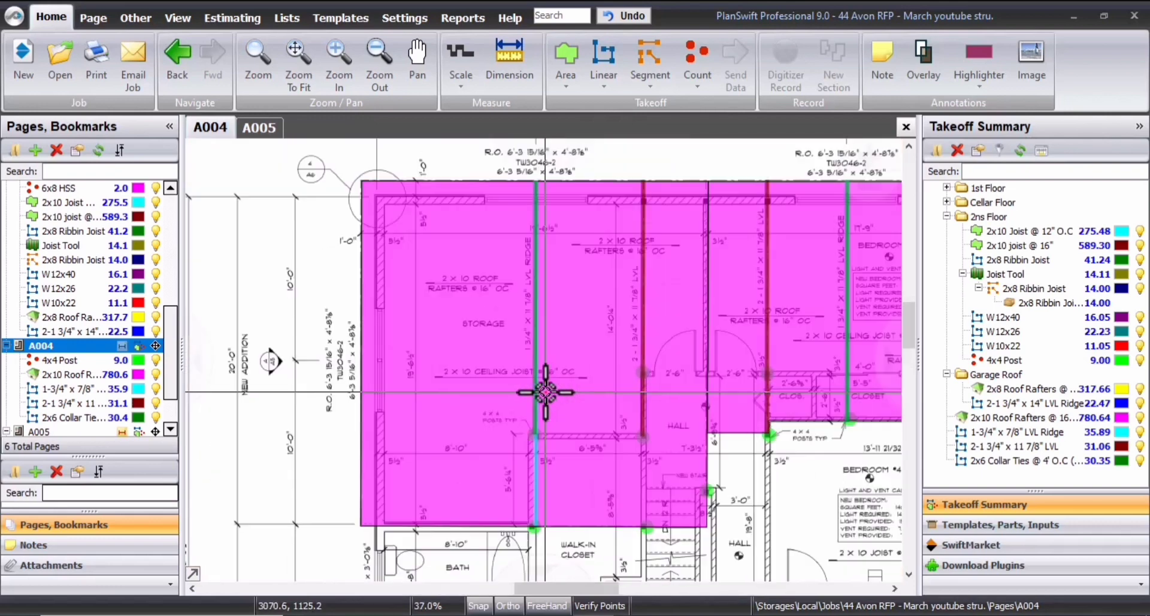
pyautogui.click(565, 56)
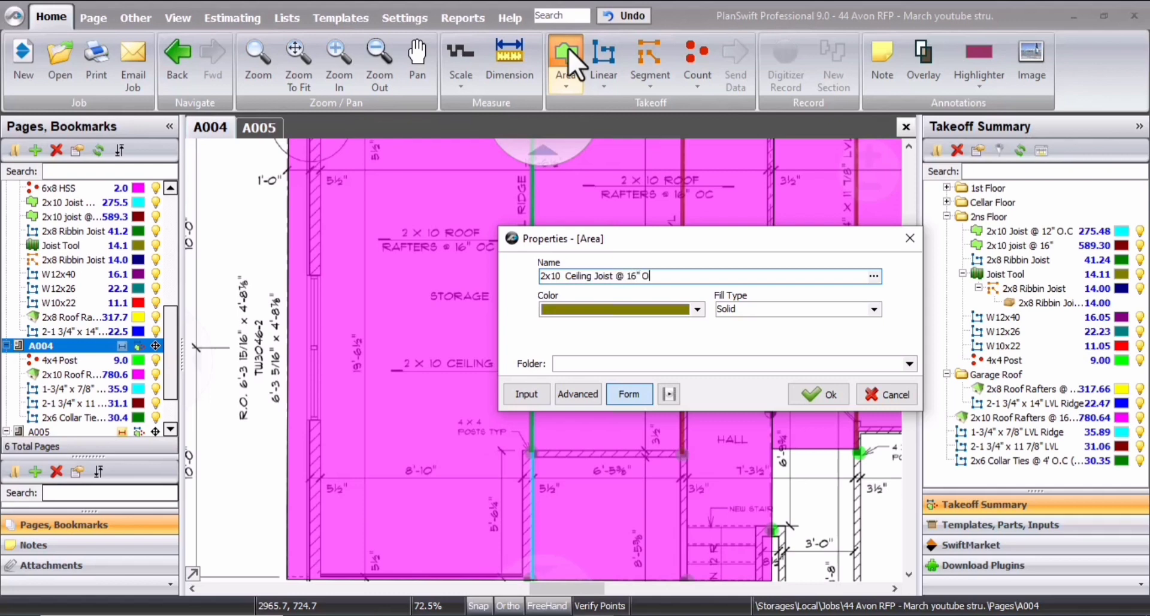
pyautogui.write('C')
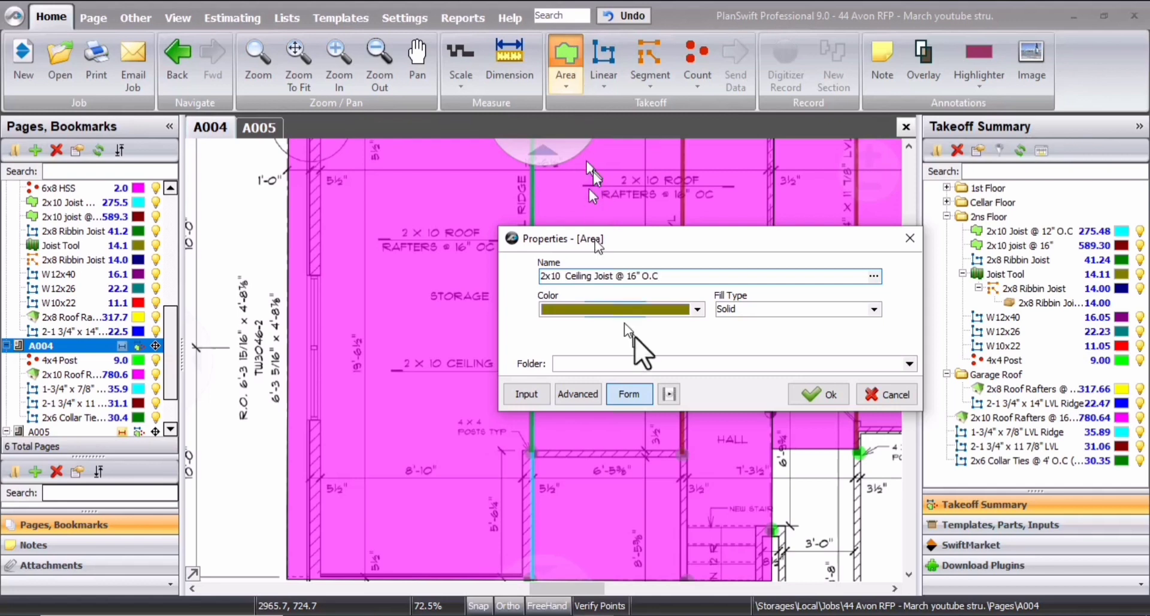
pyautogui.click(819, 394)
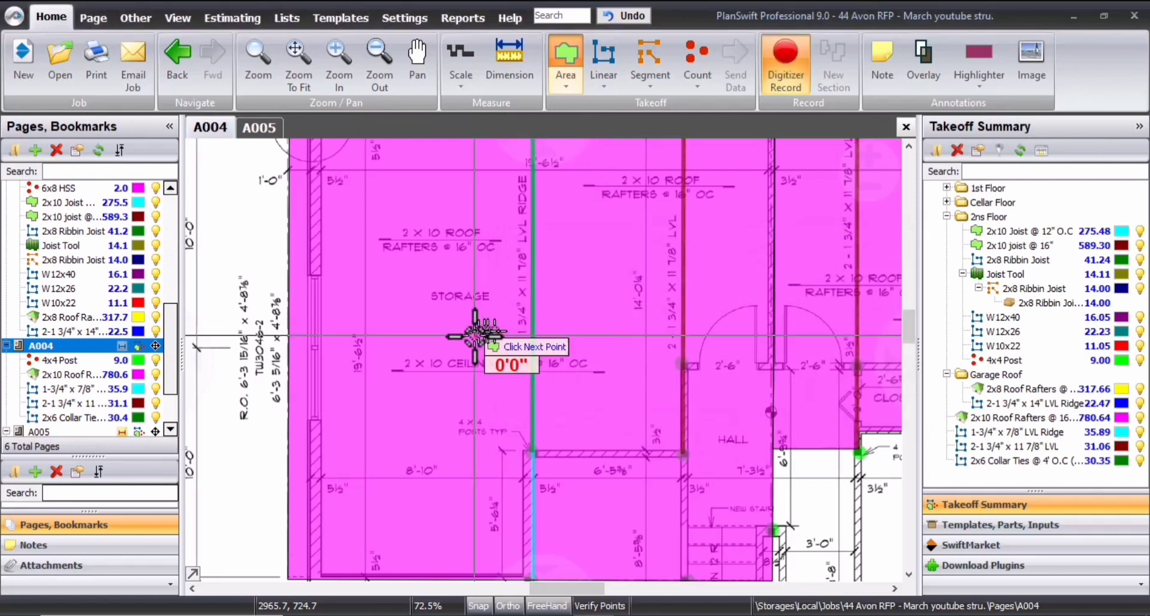
# Trace the ceiling joist area's upper edge from the storage room's inner corner to bedroom #5's far inner corner
pyautogui.scroll(-3, 413, 323)
pyautogui.scroll(5, 388, 224)
pyautogui.scroll(3, 390, 223)
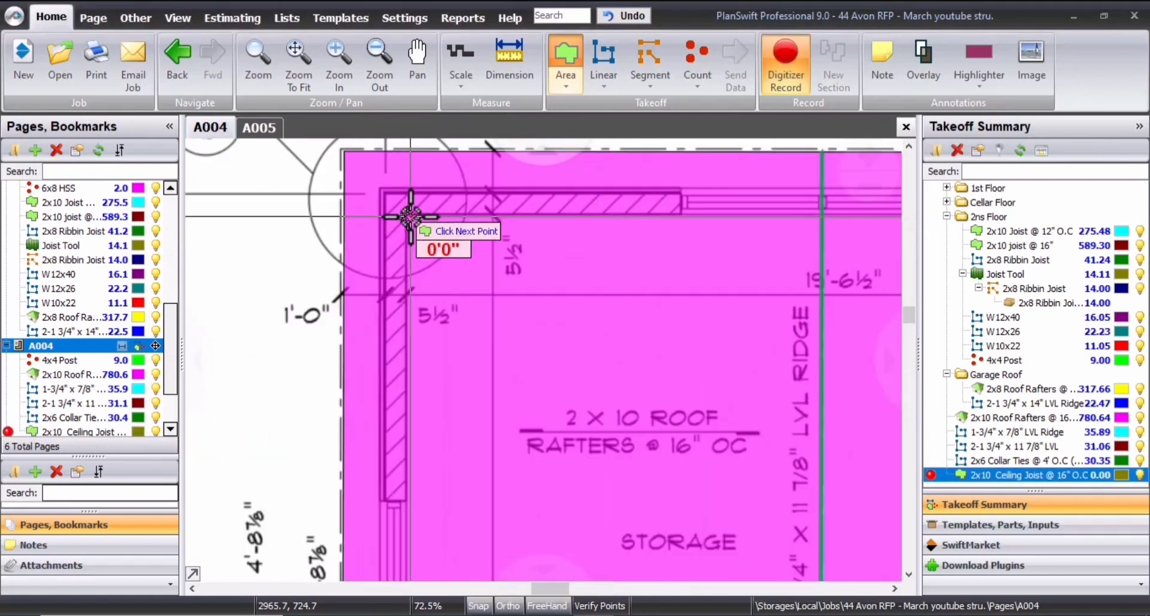
pyautogui.scroll(-5, 642, 256)
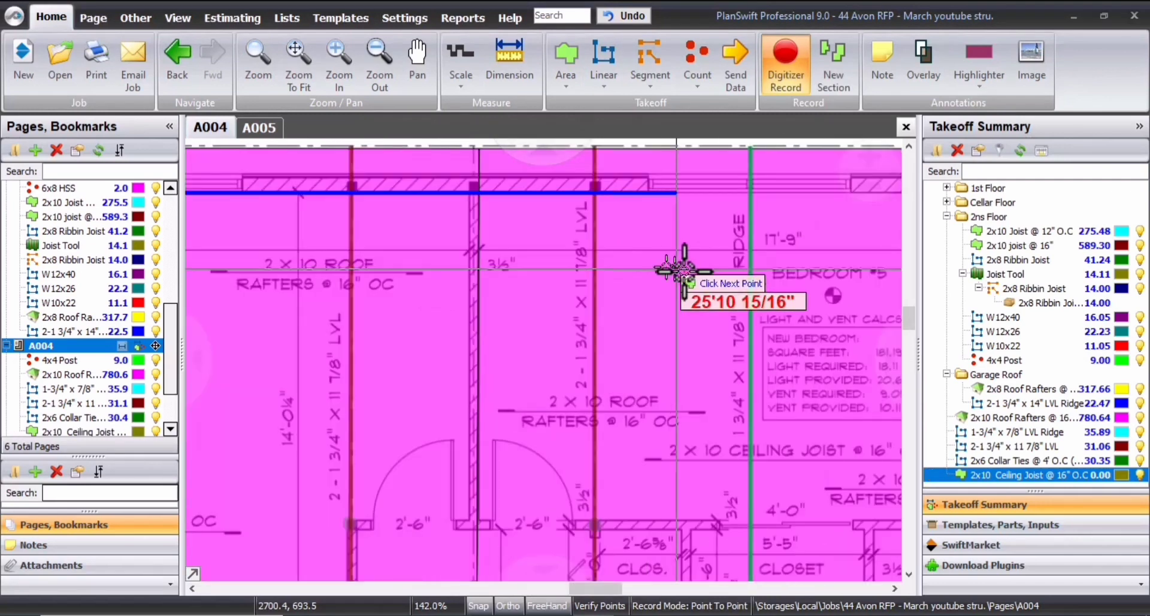
pyautogui.scroll(-2, 683, 280)
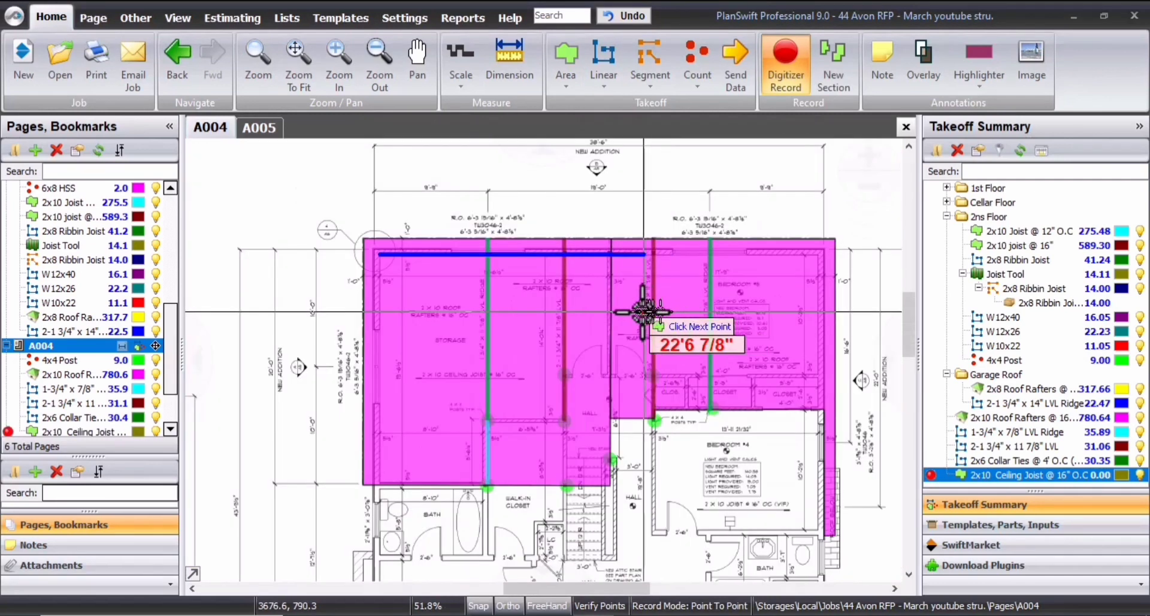
pyautogui.scroll(3, 731, 257)
pyautogui.scroll(4, 767, 262)
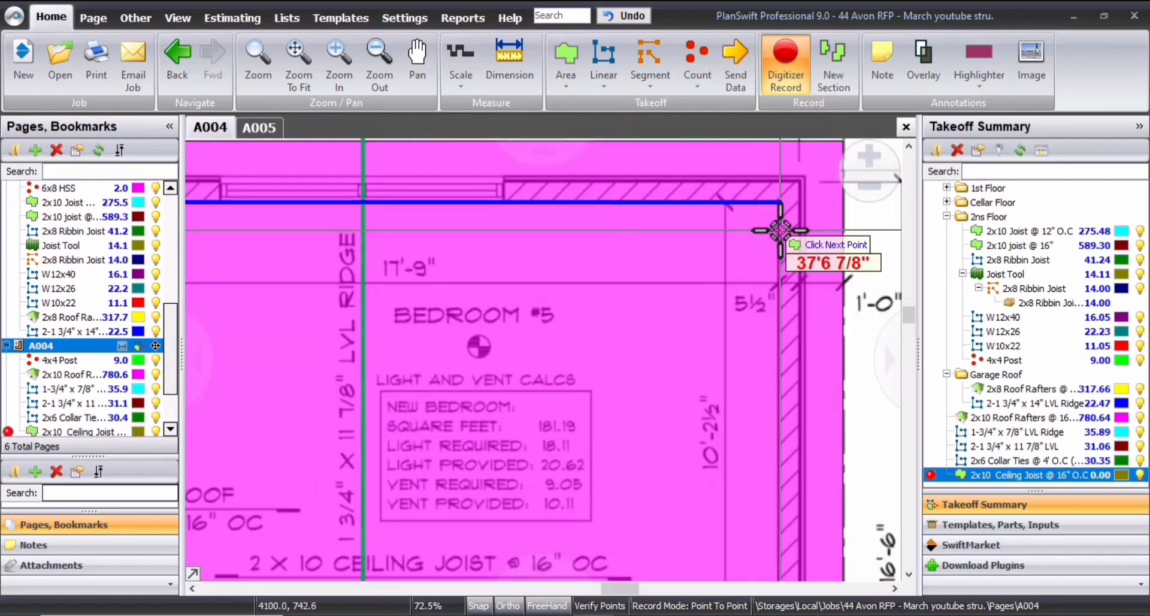
pyautogui.click(777, 229)
# Continue the ceiling joist outline down bedroom #5's exterior wall to the closet's lower wall
pyautogui.scroll(-3, 777, 240)
pyautogui.scroll(3, 745, 441)
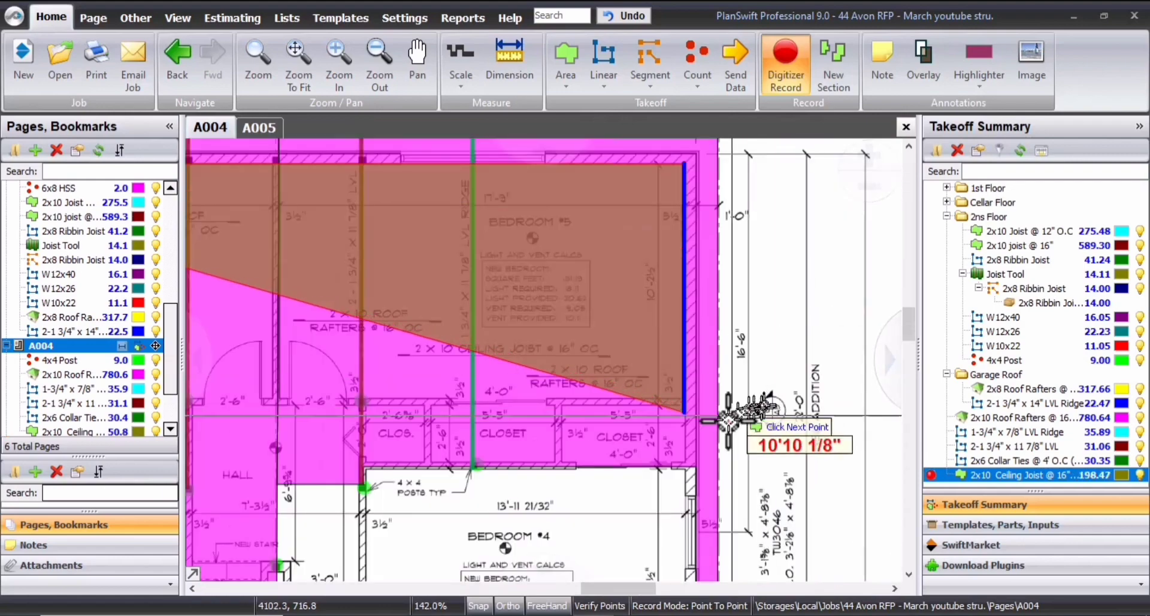
pyautogui.scroll(2, 692, 467)
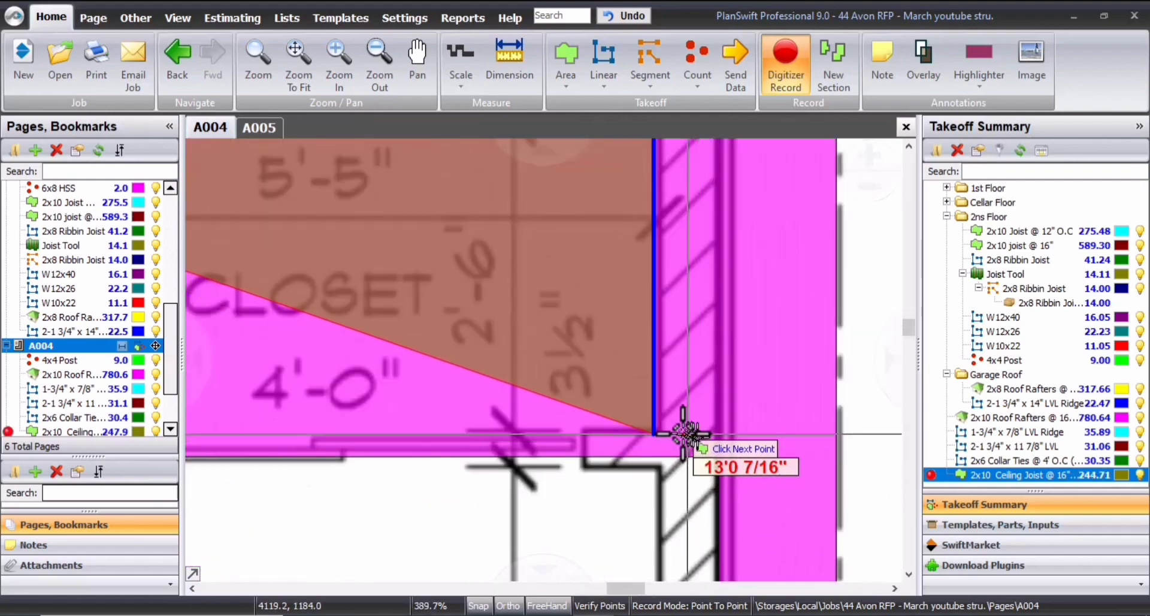
pyautogui.keyDown('shift'); pyautogui.click(687, 435); pyautogui.keyUp('shift')
# Extend the ceiling joist outline along the closets' lower wall to the hall-side corner above the 4x4 post
pyautogui.scroll(-5, 500, 412)
pyautogui.scroll(3, 423, 360)
pyautogui.scroll(-6, 423, 361)
pyautogui.scroll(3, 329, 362)
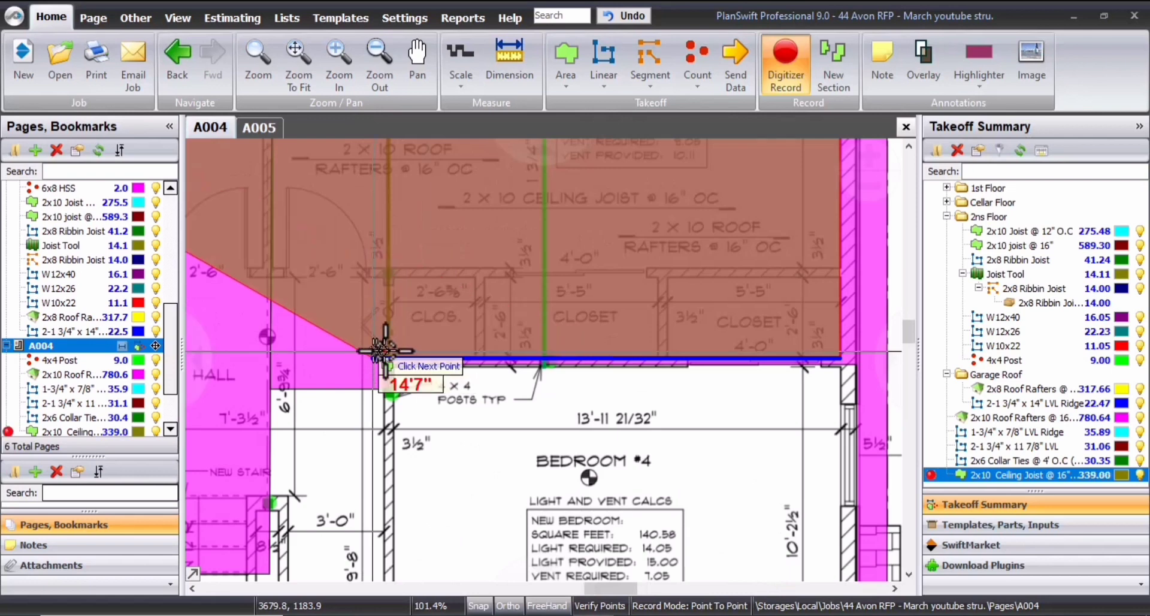
pyautogui.scroll(-4, 385, 350)
pyautogui.scroll(3, 300, 352)
pyautogui.scroll(2, 457, 342)
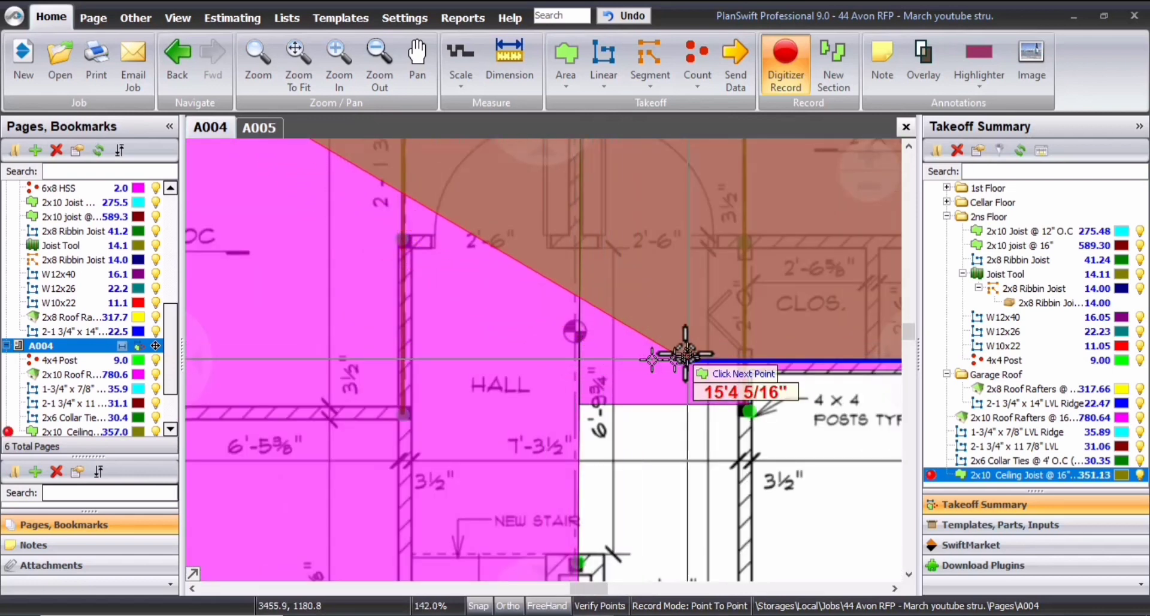
pyautogui.scroll(-1, 685, 354)
pyautogui.scroll(5, 719, 360)
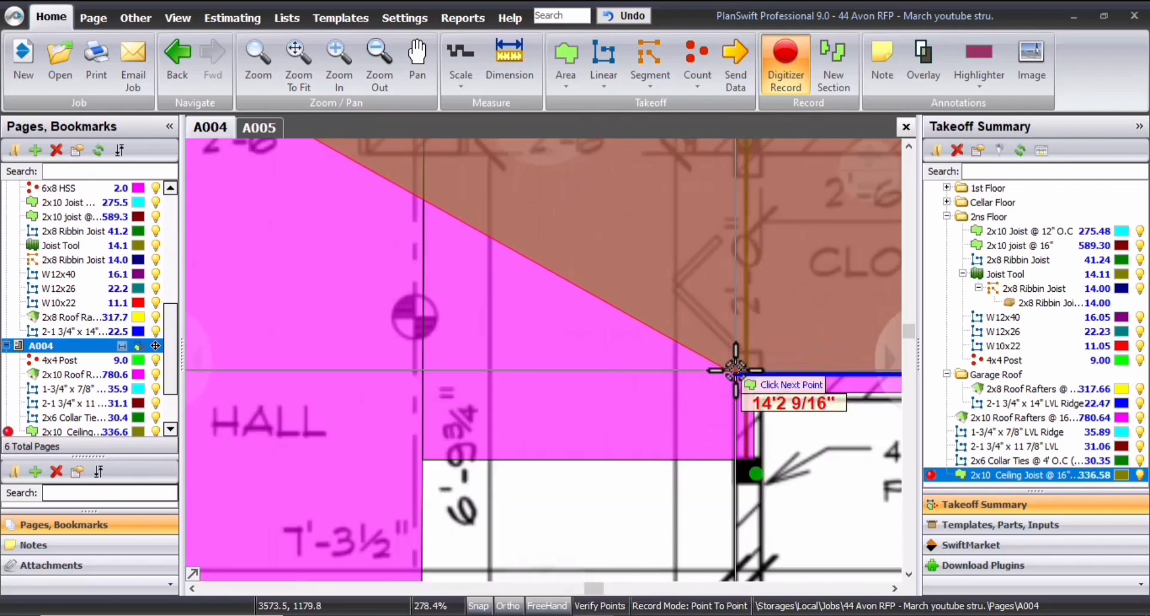
pyautogui.click(735, 370)
# Carry the ceiling joist outline down the hall wall beside bedroom #4 to the level of the storage area's lower edge
pyautogui.scroll(-4, 605, 392)
pyautogui.scroll(3, 572, 533)
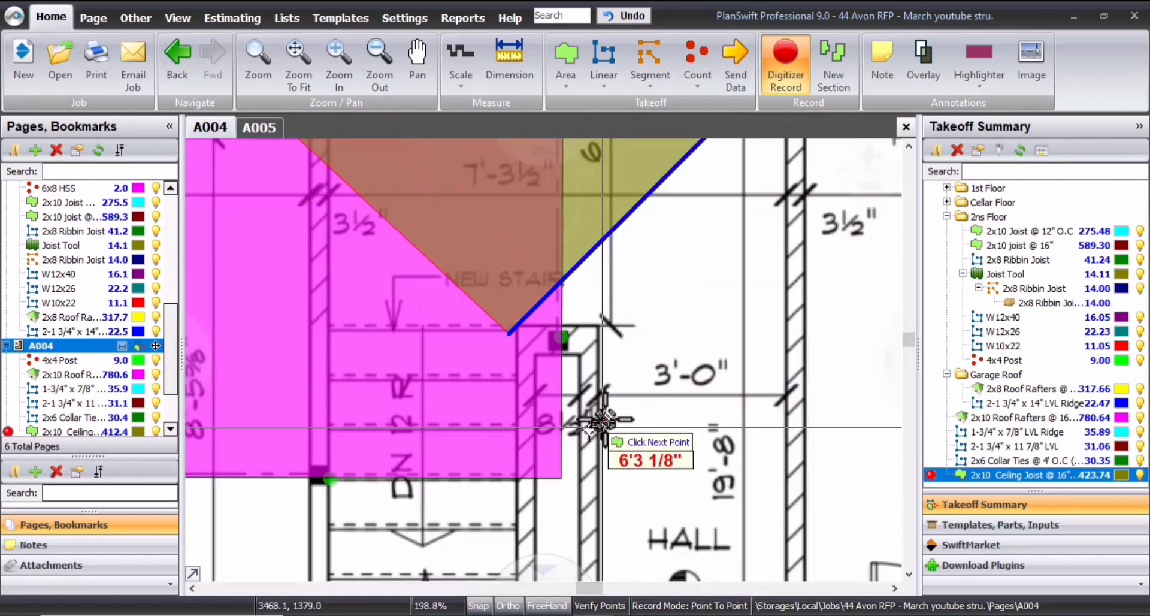
pyautogui.scroll(-1, 602, 422)
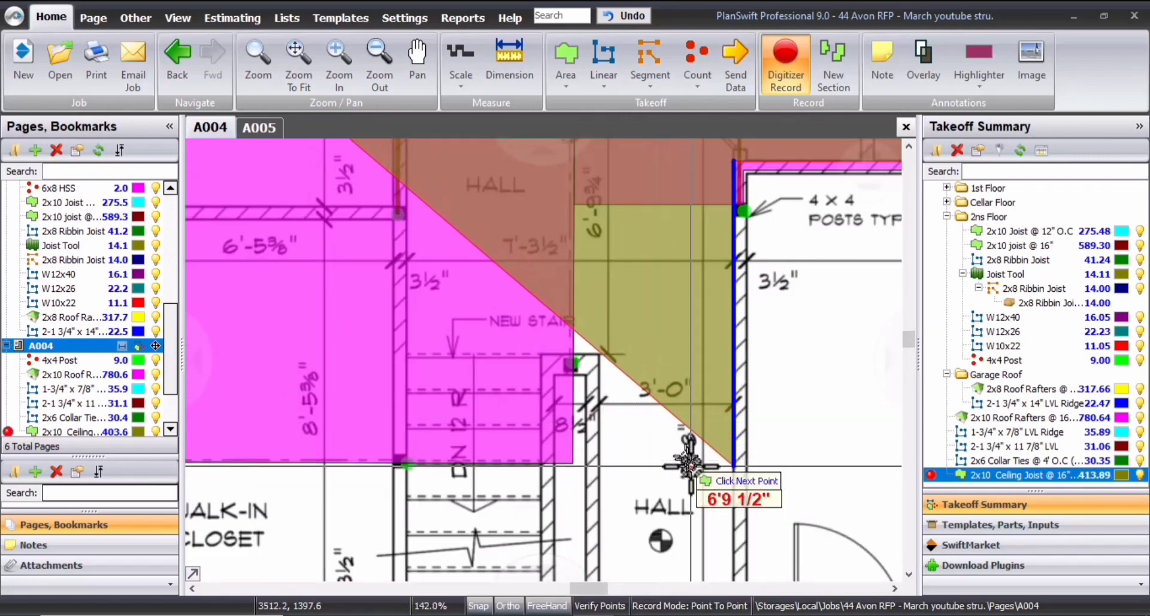
pyautogui.scroll(-1, 688, 449)
pyautogui.scroll(-1, 713, 392)
pyautogui.scroll(3, 712, 399)
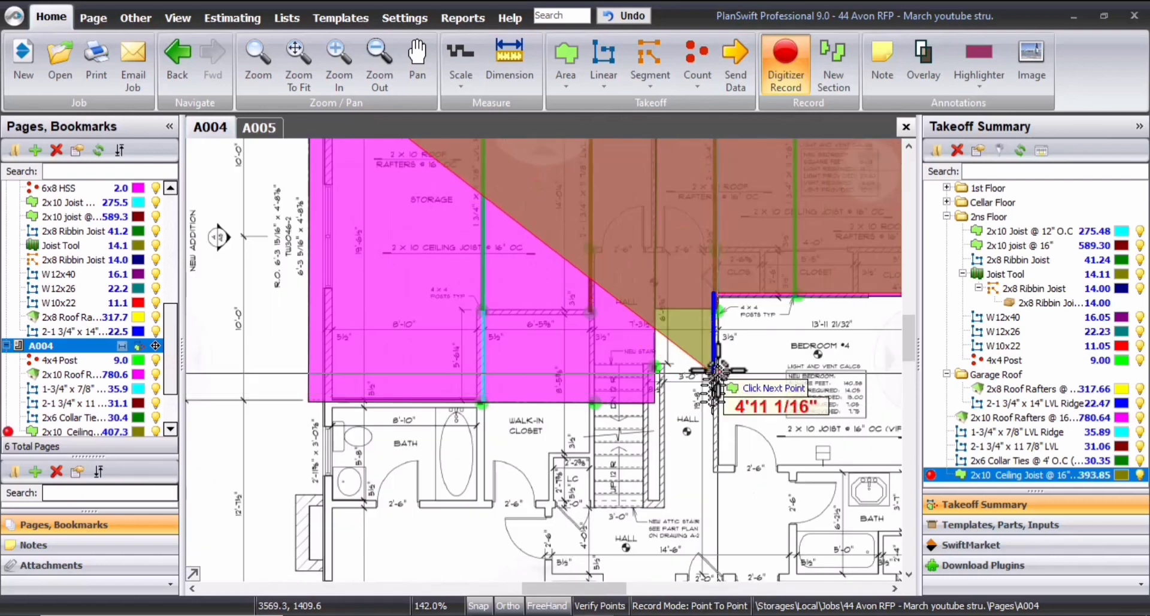
pyautogui.scroll(2, 711, 359)
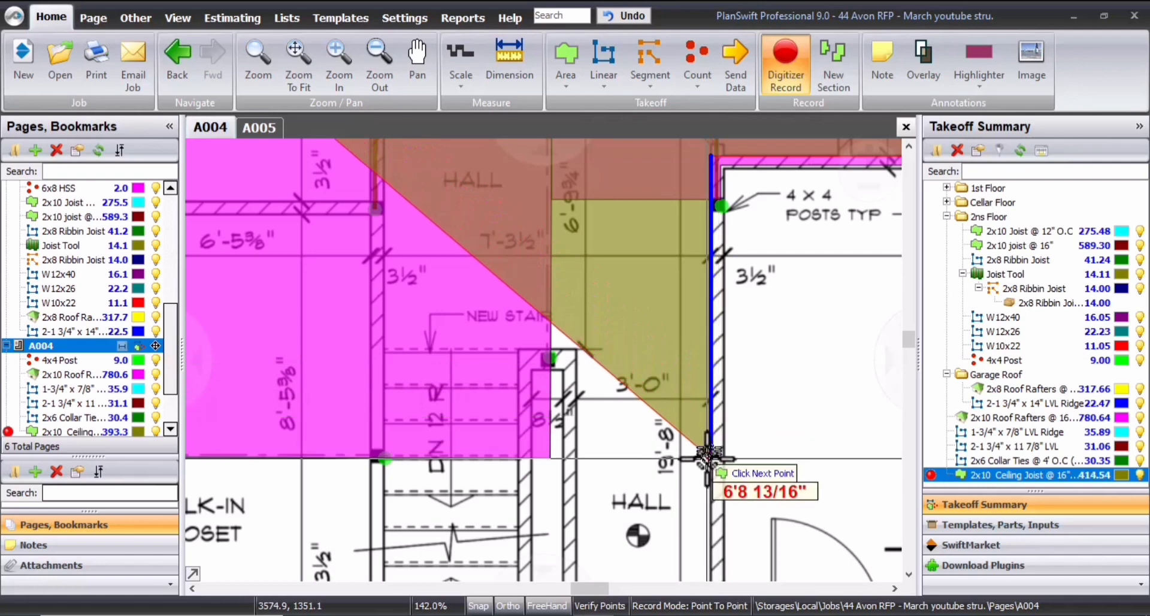
pyautogui.scroll(-4, 705, 459)
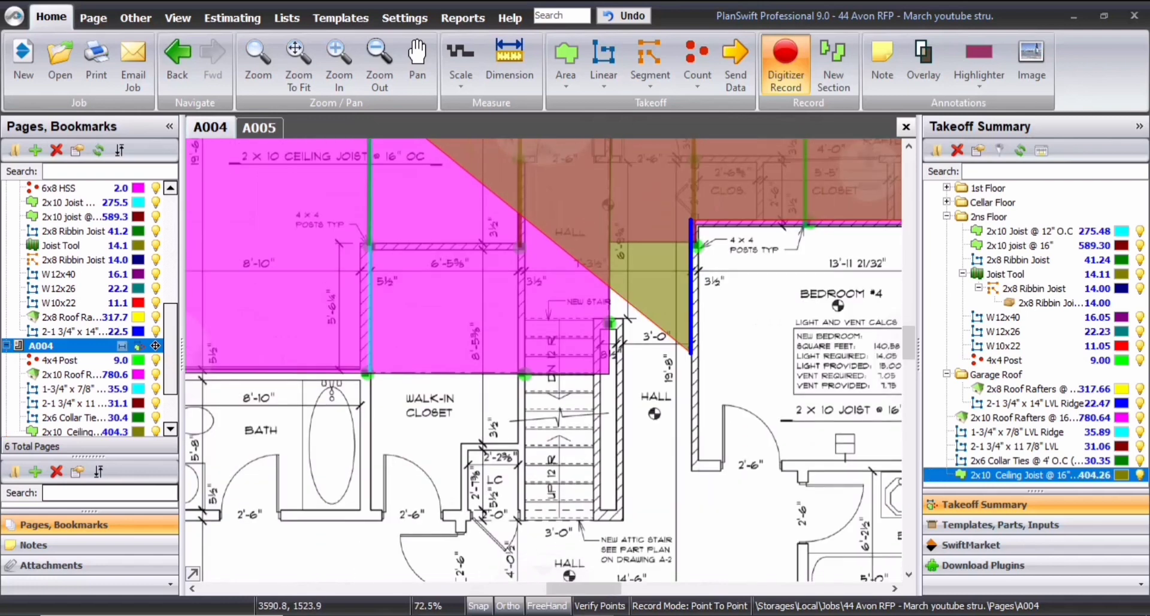
pyautogui.scroll(2, 703, 359)
pyautogui.click(689, 378)
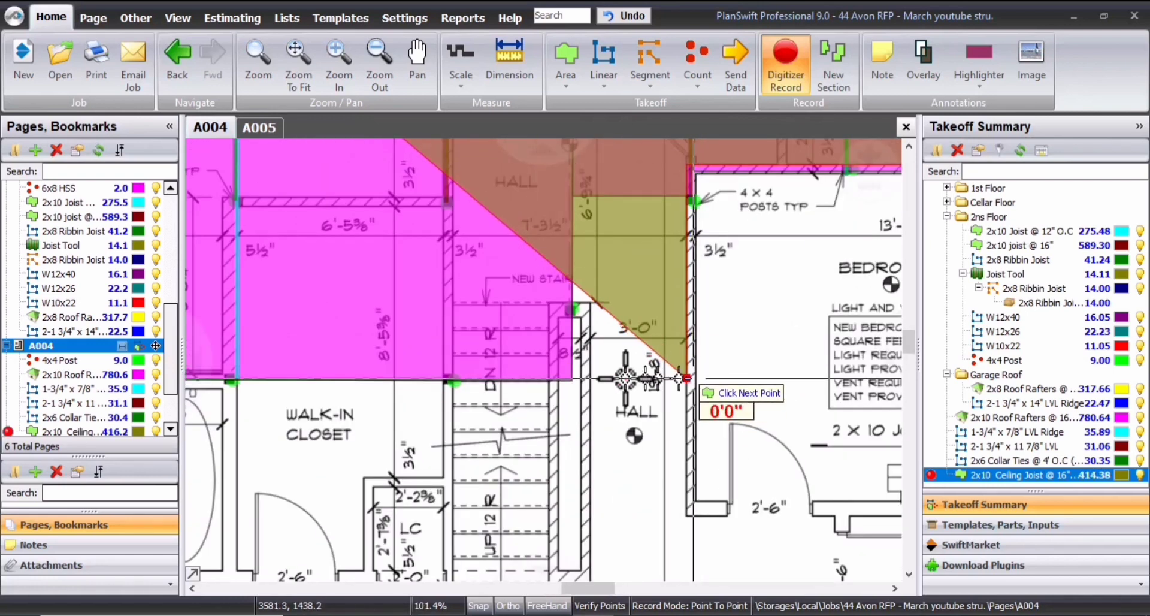
# Trace the ceiling joist area's lower edge across the stair and walk-in closet to the bath's exterior wall, and finish recording
pyautogui.click(574, 378)
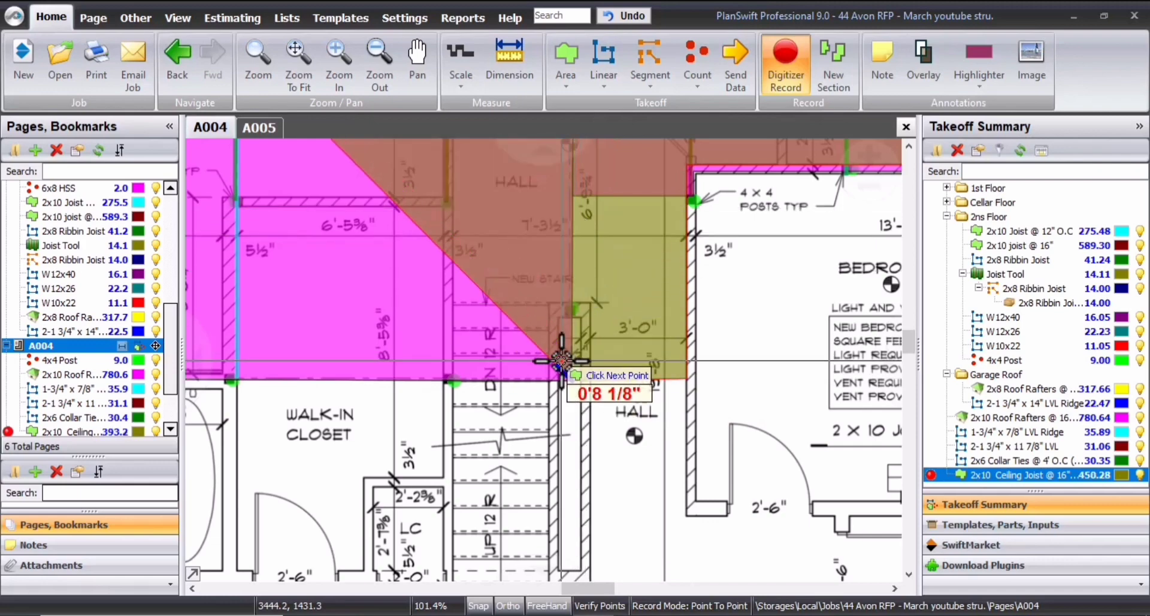
pyautogui.scroll(-3, 334, 362)
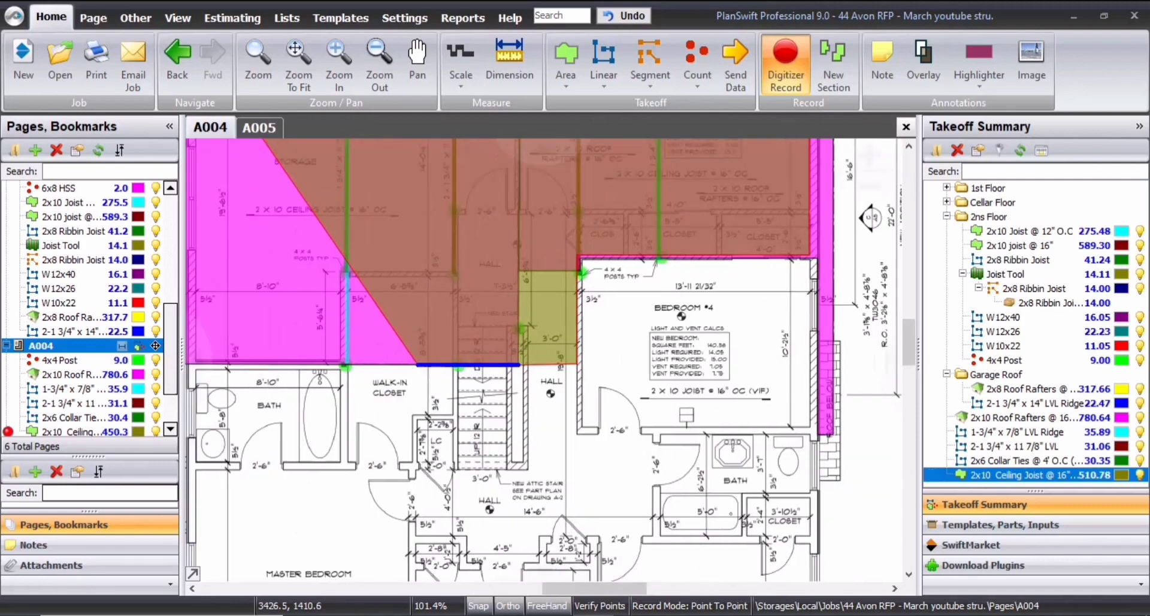
pyautogui.scroll(2, 266, 367)
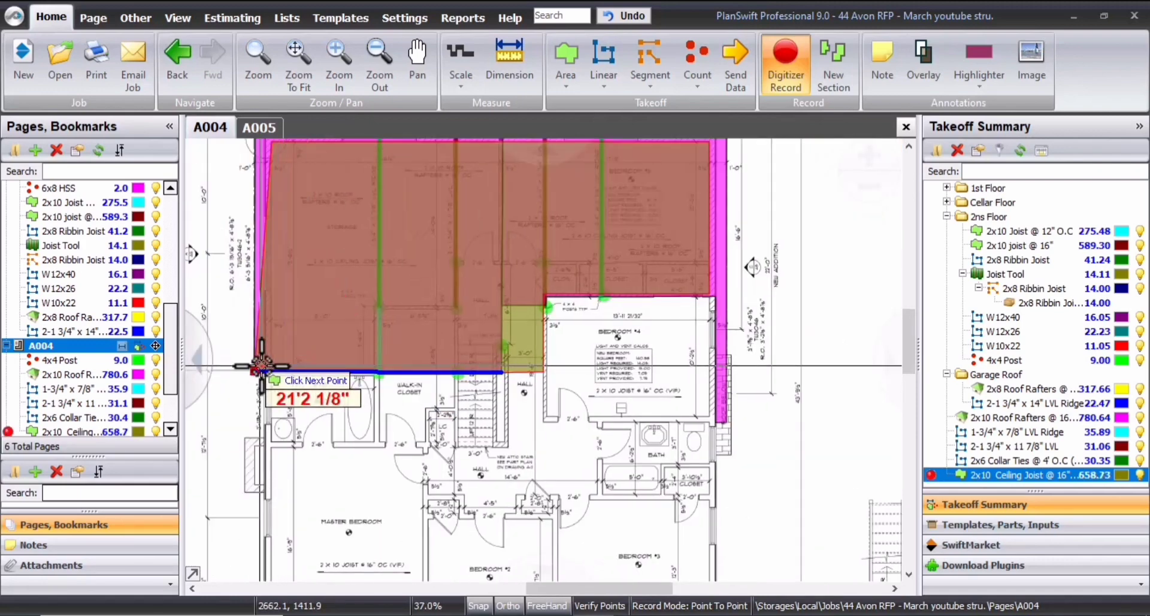
pyautogui.scroll(3, 271, 367)
pyautogui.click(270, 380)
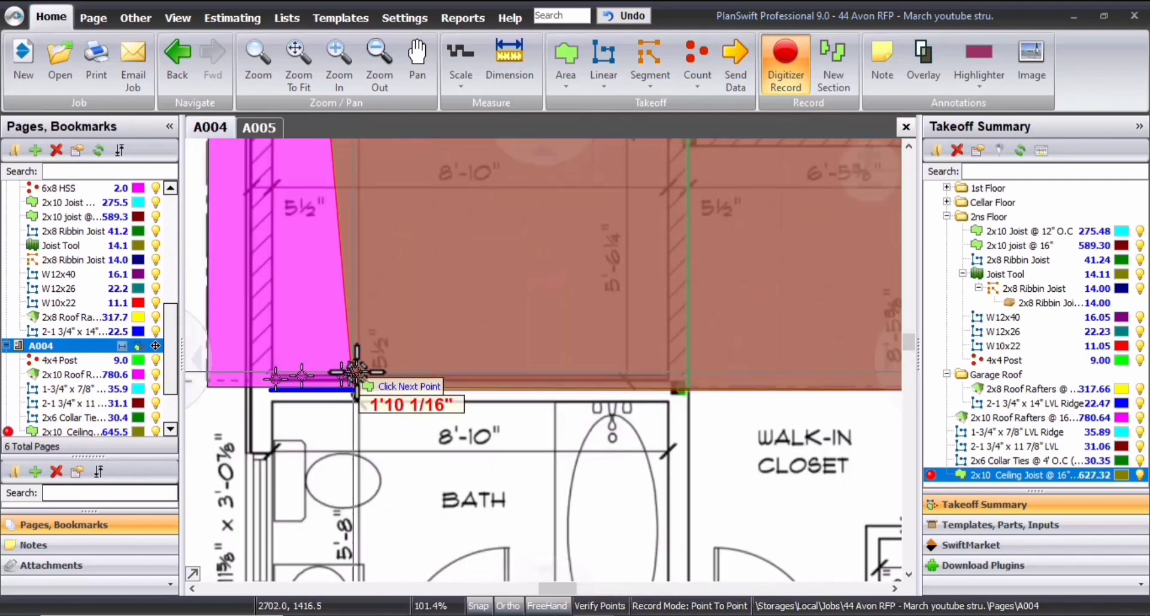
pyautogui.click(357, 371)
pyautogui.scroll(-5, 476, 411)
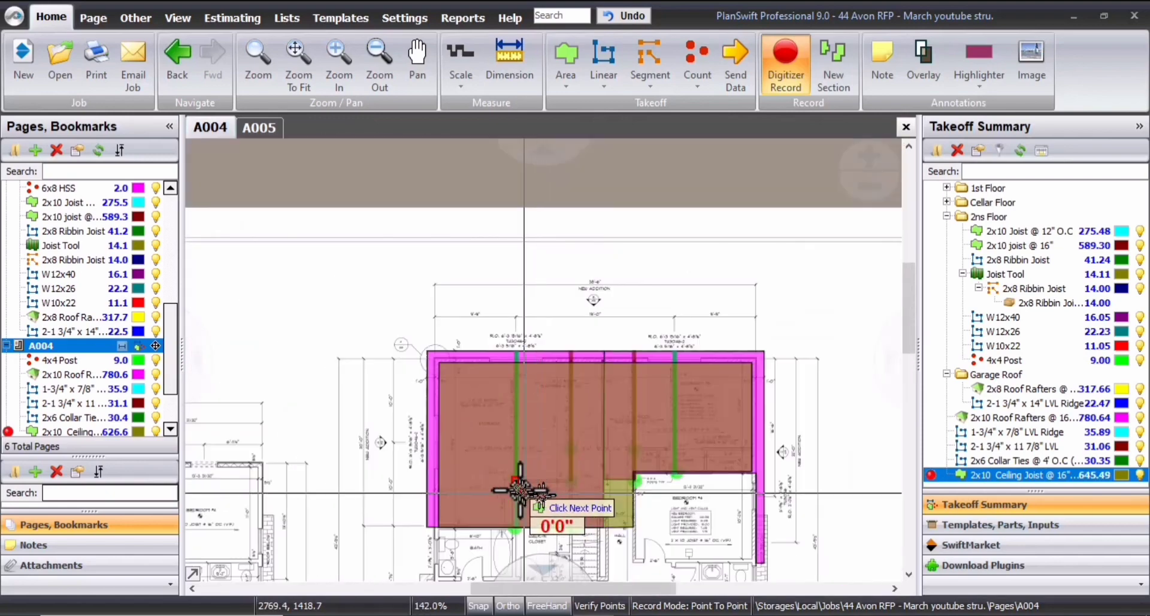
pyautogui.press('Escape')
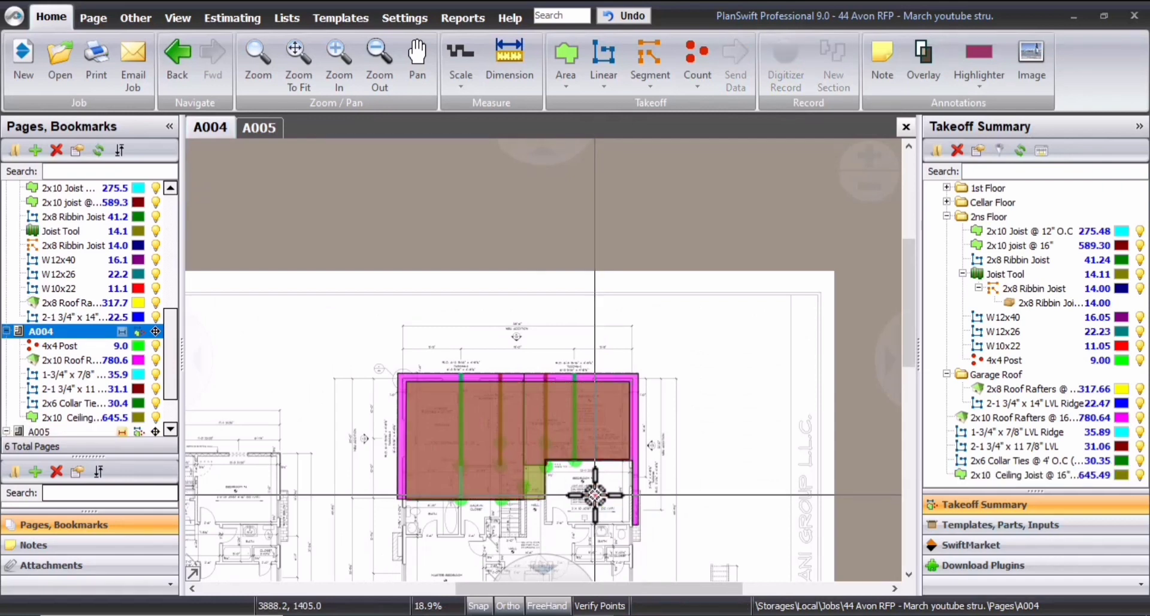
# Examine the coverage and measured area of the ceiling joist takeoff across the storage room, hall and bedroom #5
pyautogui.moveTo(595, 495); pyautogui.dragTo(533, 393)
pyautogui.moveTo(667, 467); pyautogui.dragTo(611, 446)
pyautogui.moveTo(503, 476); pyautogui.dragTo(646, 504)
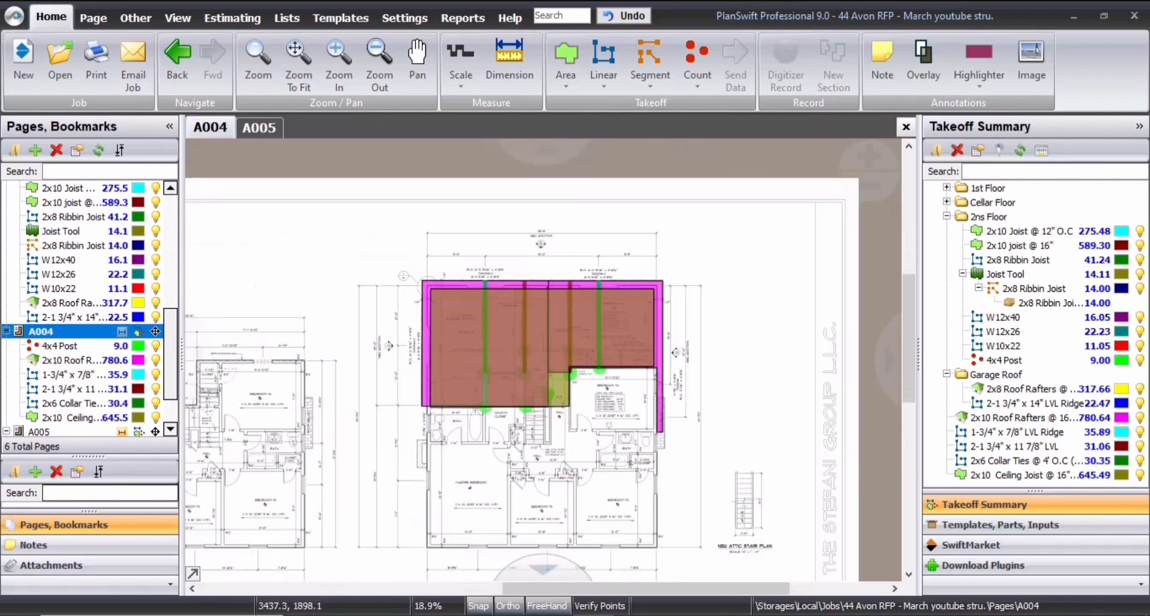
pyautogui.scroll(5, 469, 348)
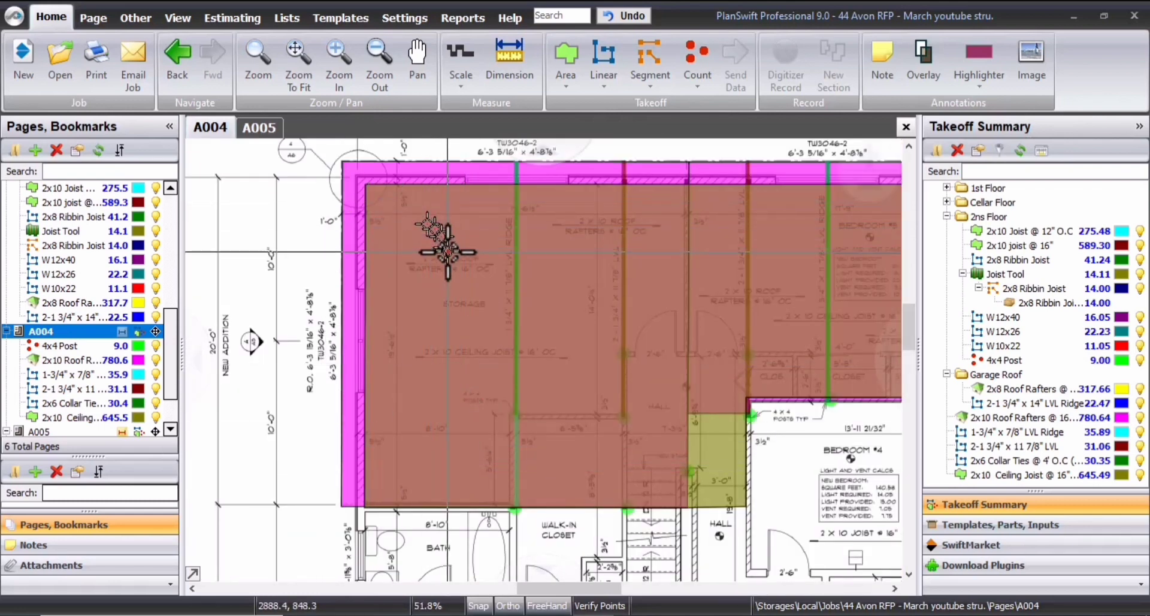
pyautogui.scroll(-1, 368, 358)
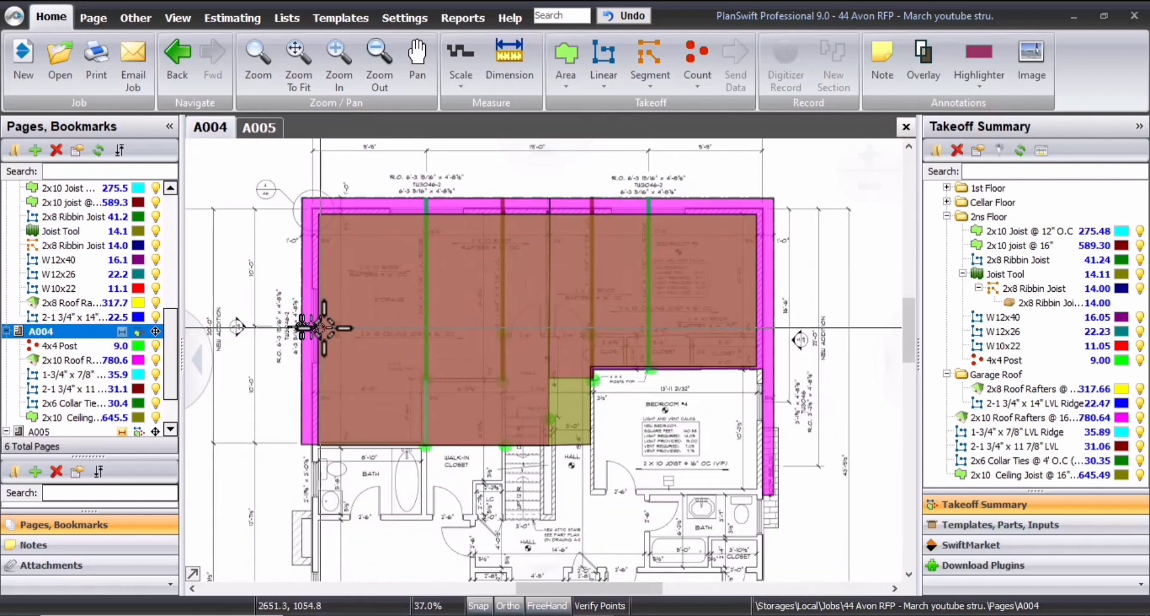
pyautogui.scroll(2, 378, 377)
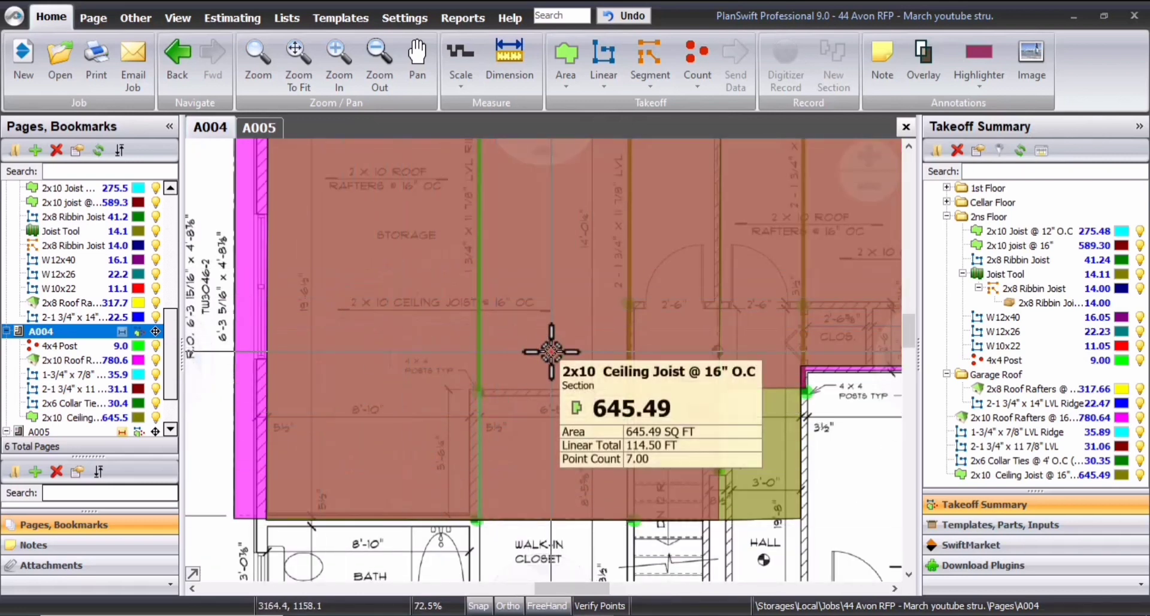
pyautogui.scroll(-5, 836, 492)
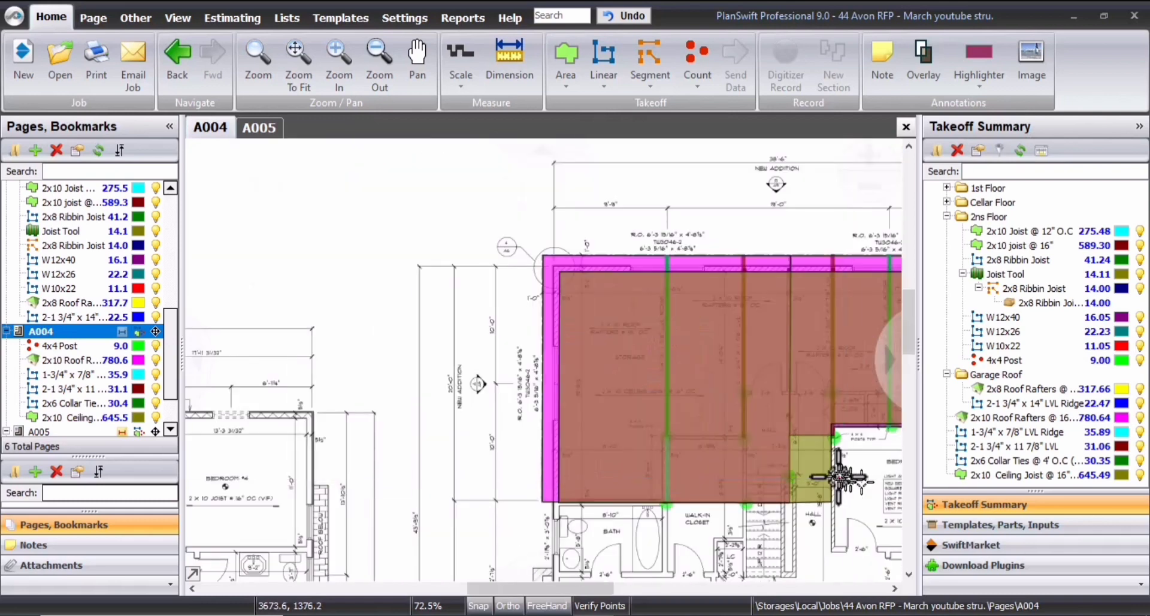
pyautogui.scroll(-2, 758, 419)
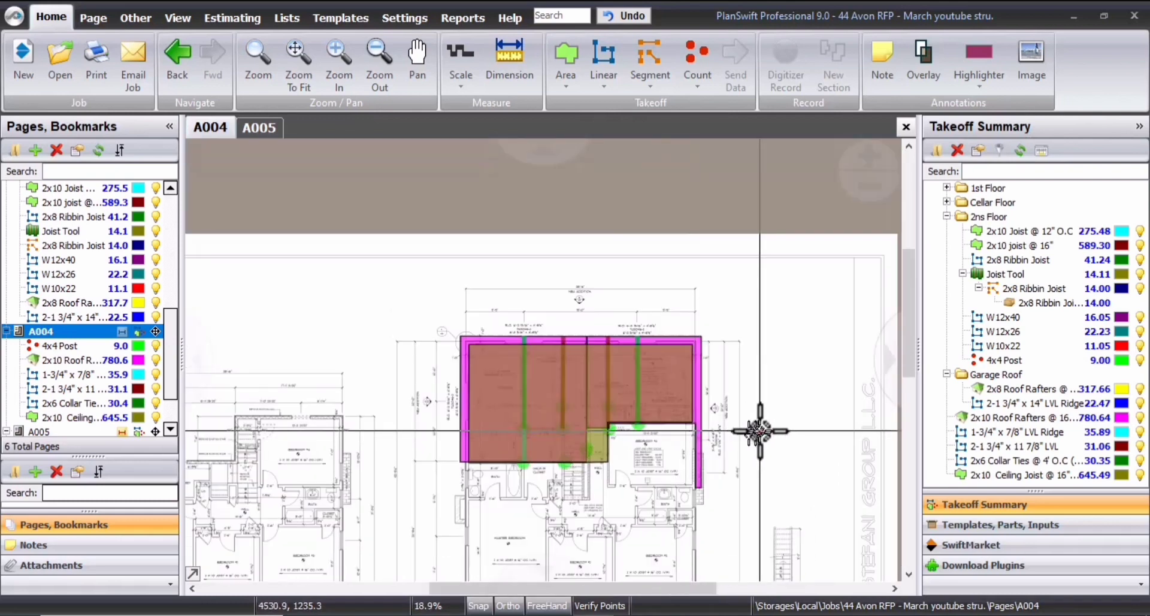